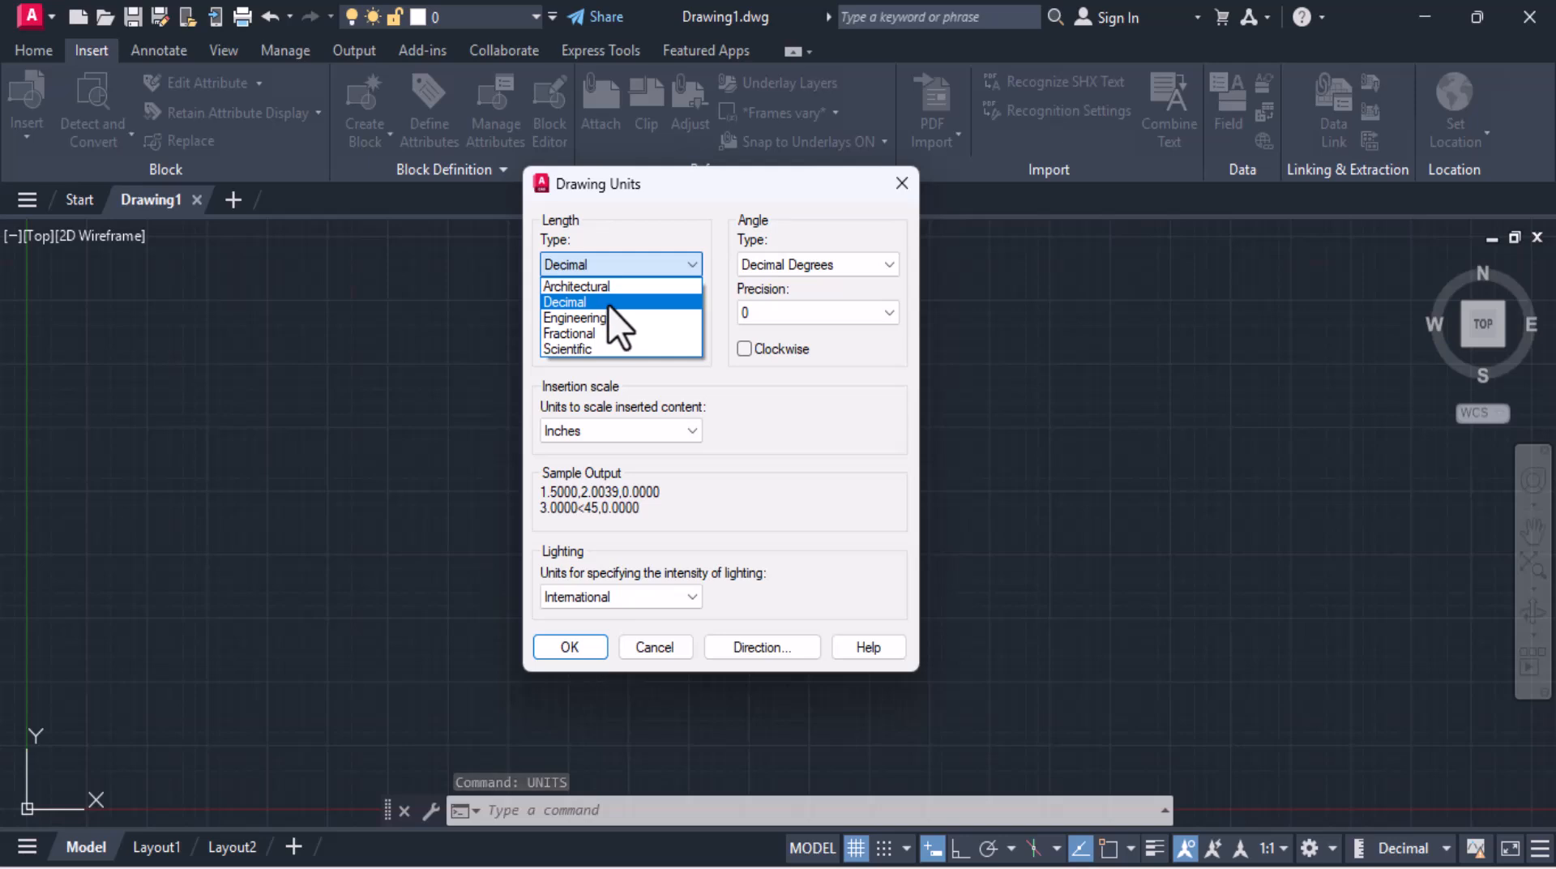
Step: Configure the drawing units to Decimal length with precision 0 and Millimeters as the insertion scale
left_click(608, 305)
left_click(608, 313)
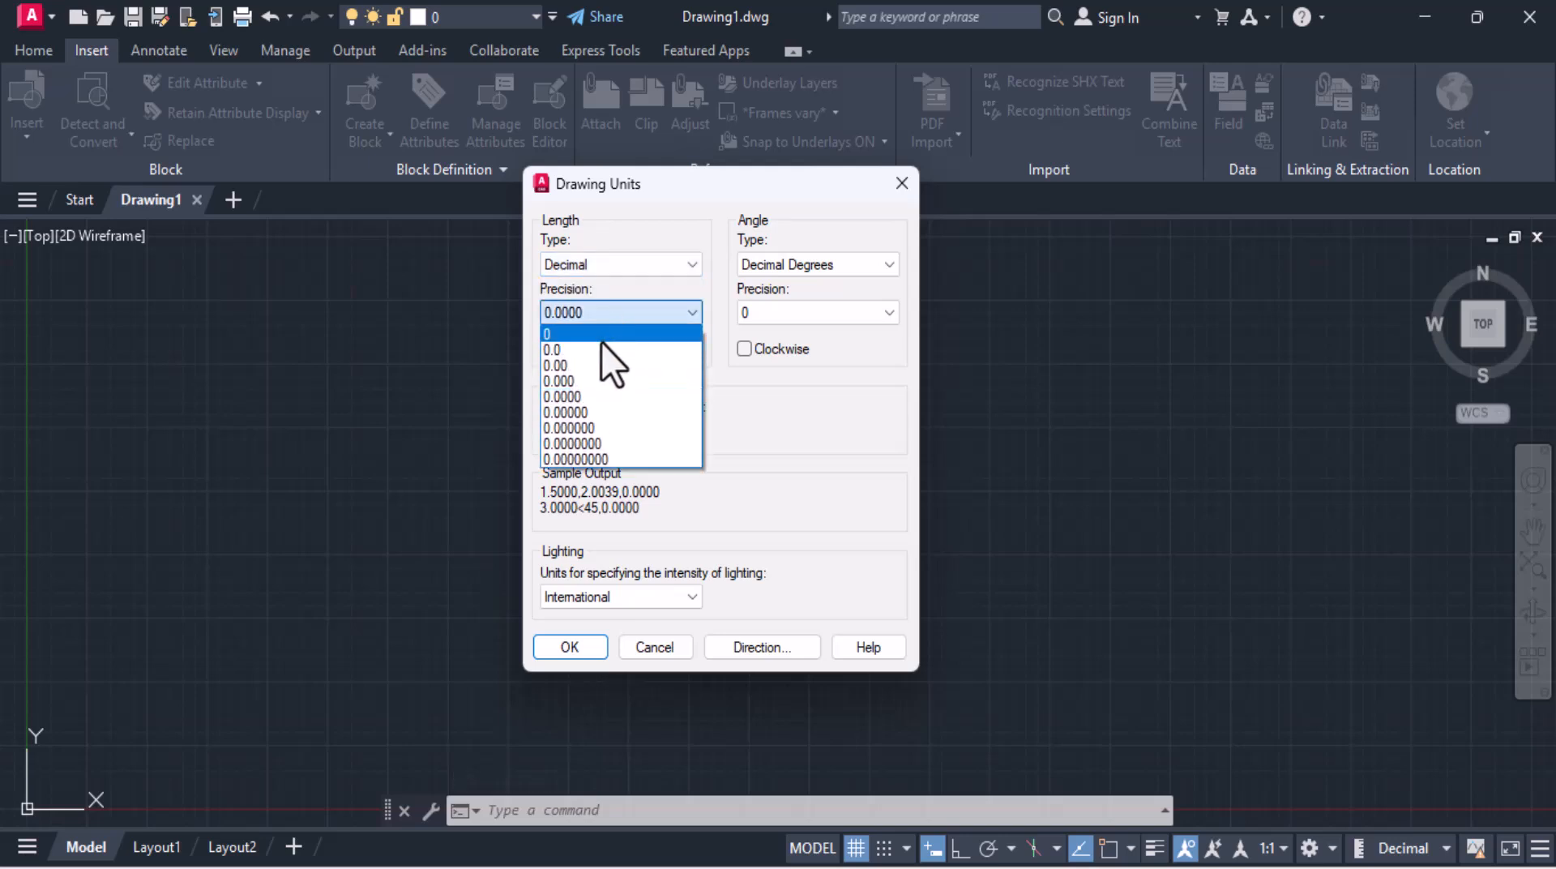
left_click(601, 336)
left_click(609, 434)
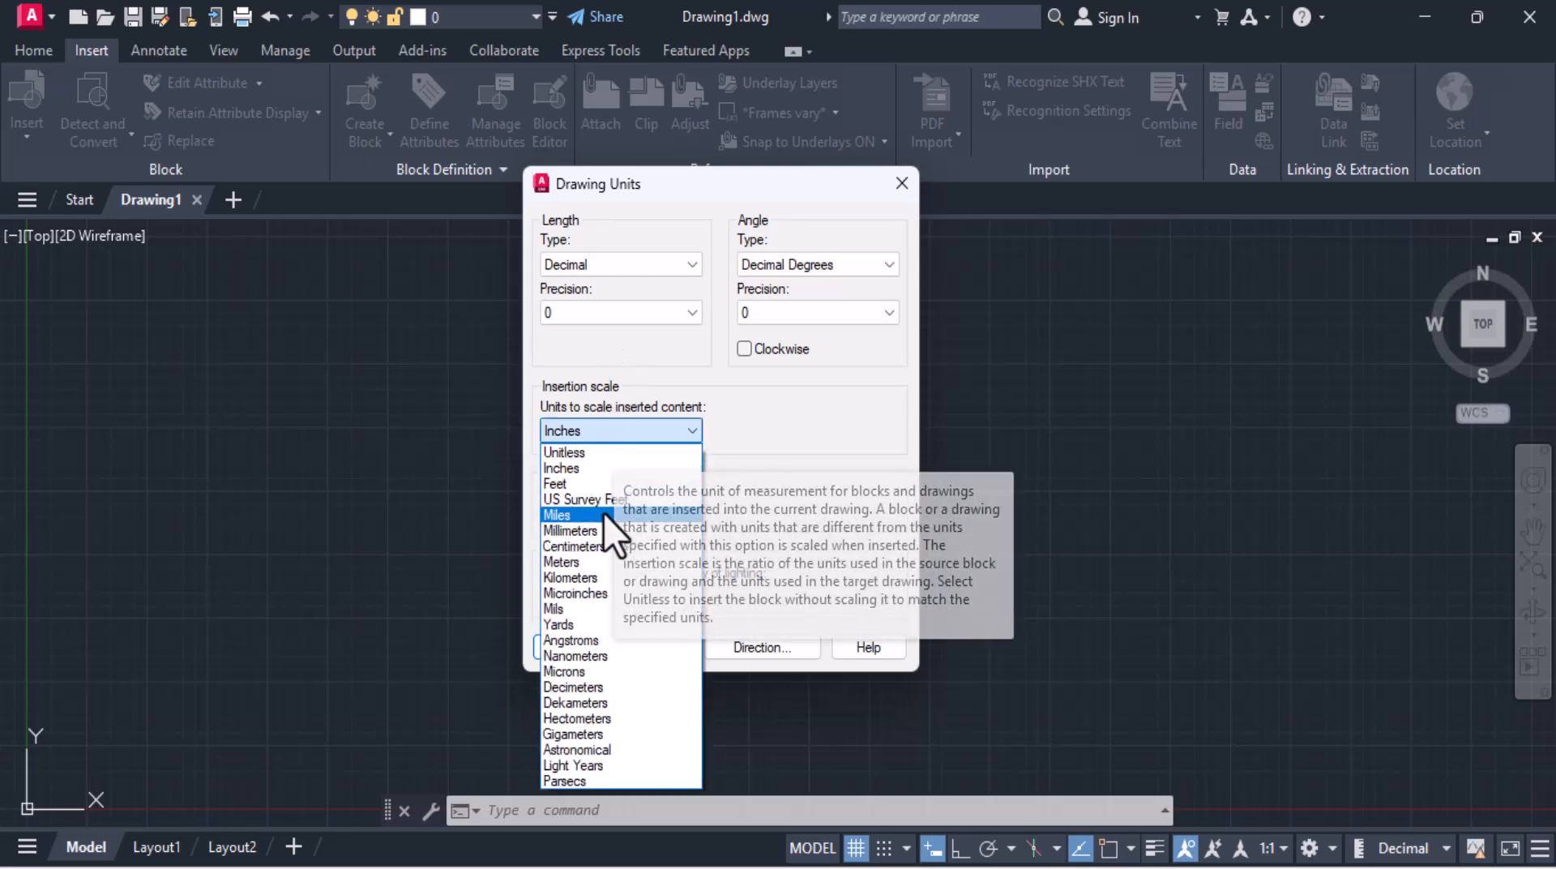
left_click(601, 532)
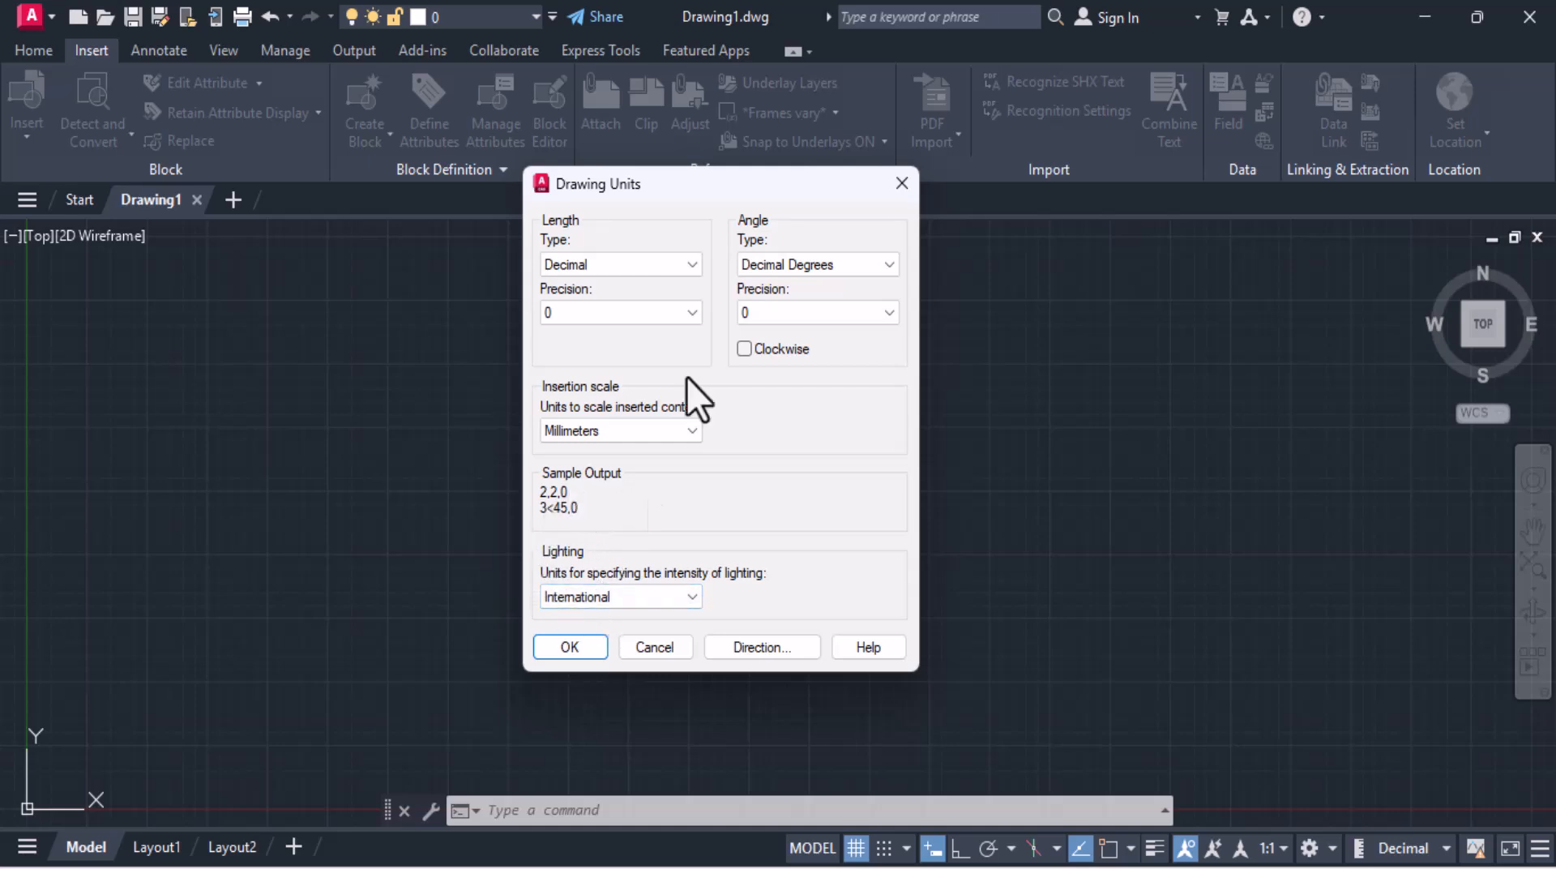
left_click(569, 645)
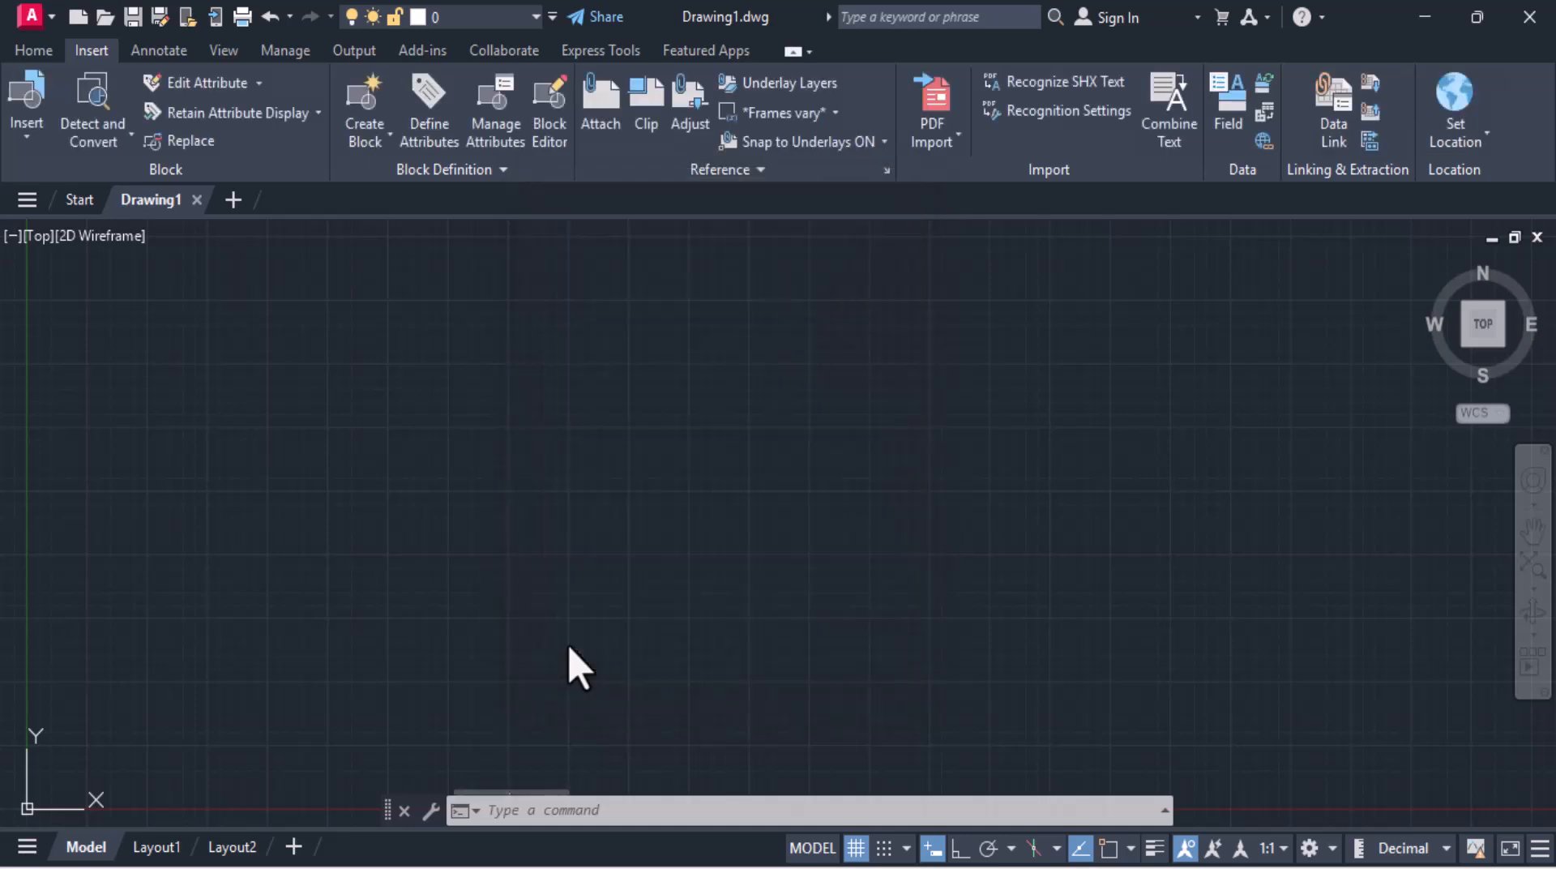
Step: Modify the Standard dimension style's primary units to Decimal format, precision 0, and a period decimal separator
left_click(31, 50)
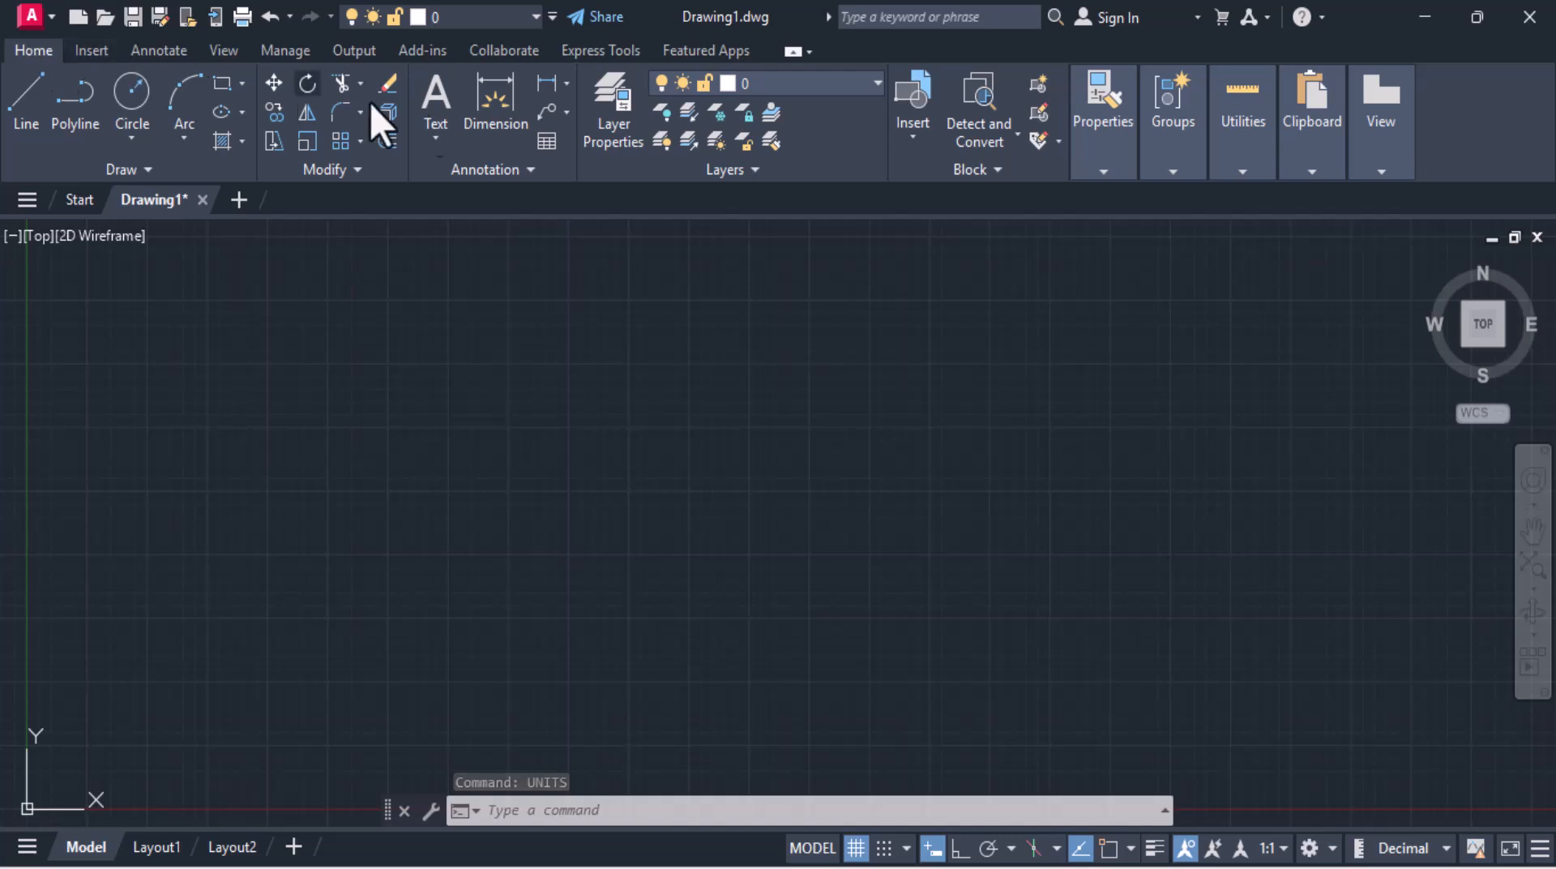
left_click(525, 175)
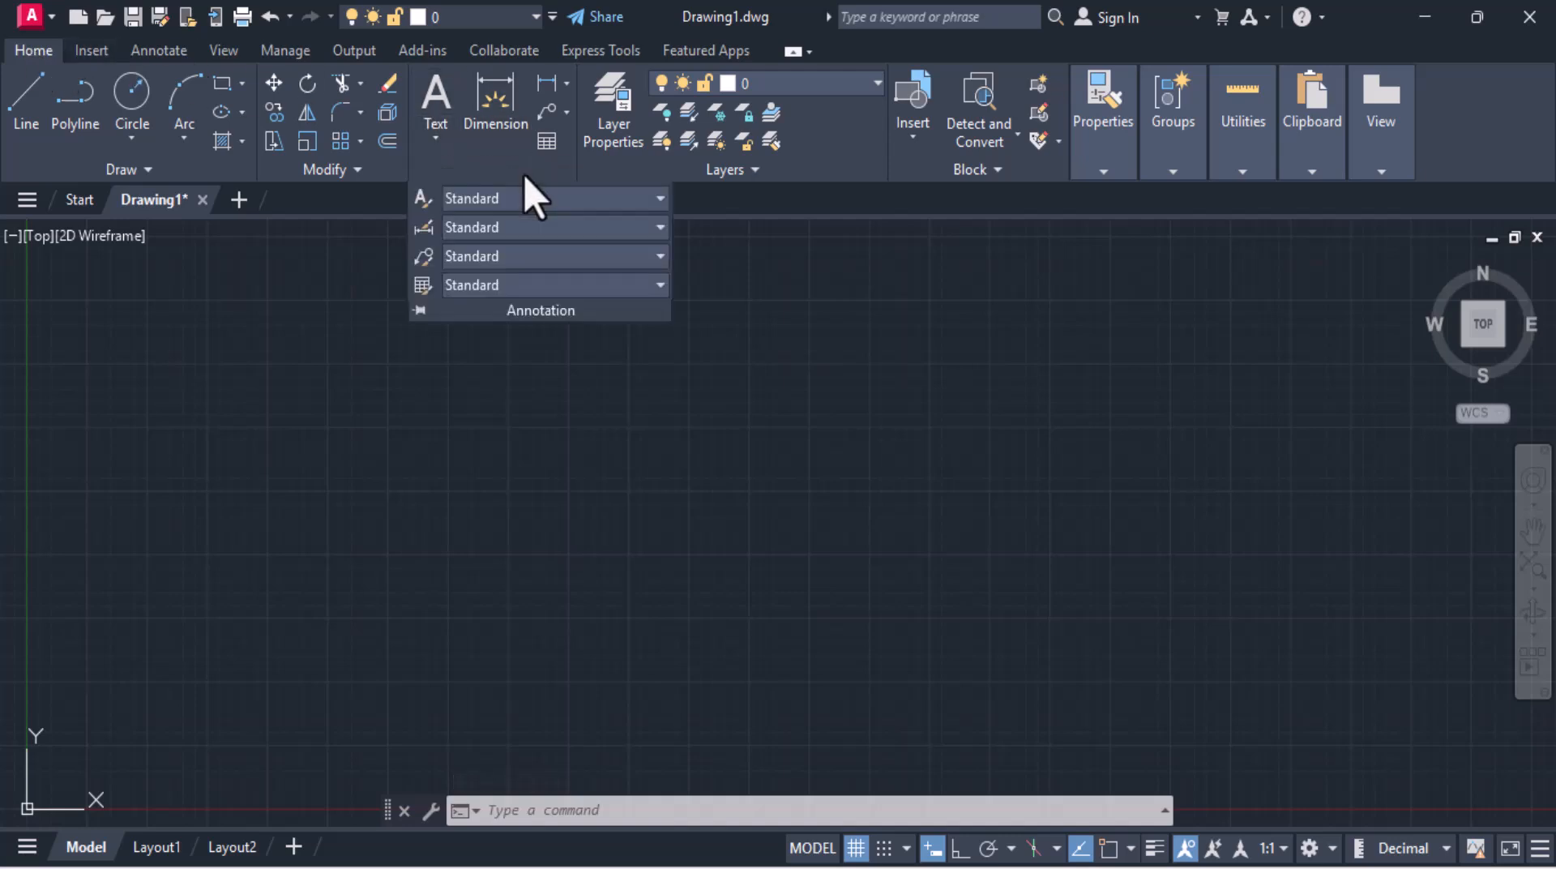
left_click(423, 229)
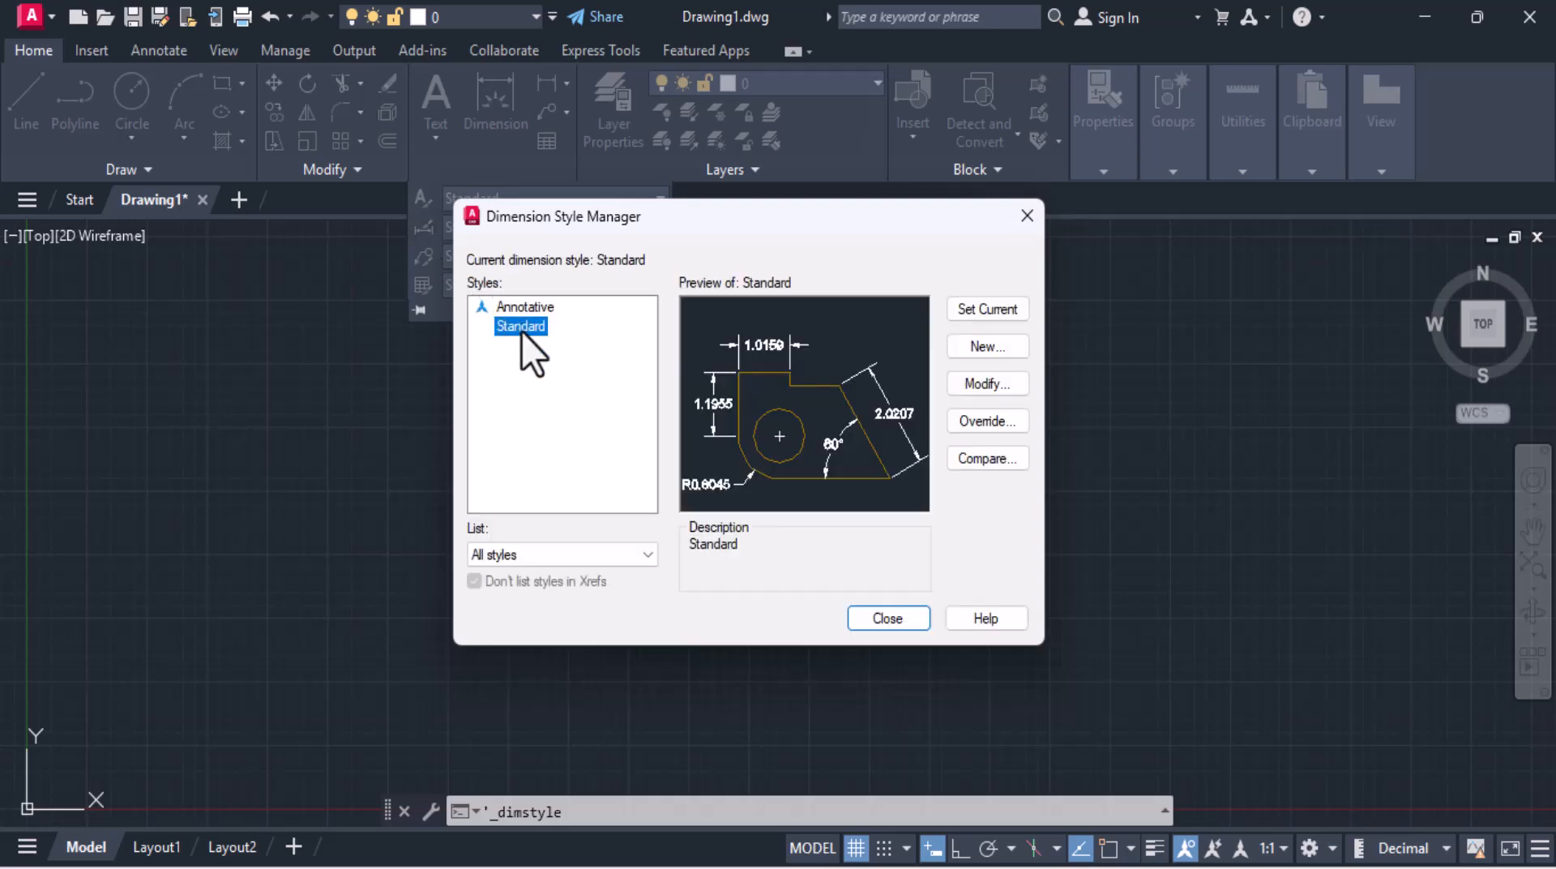
left_click(996, 389)
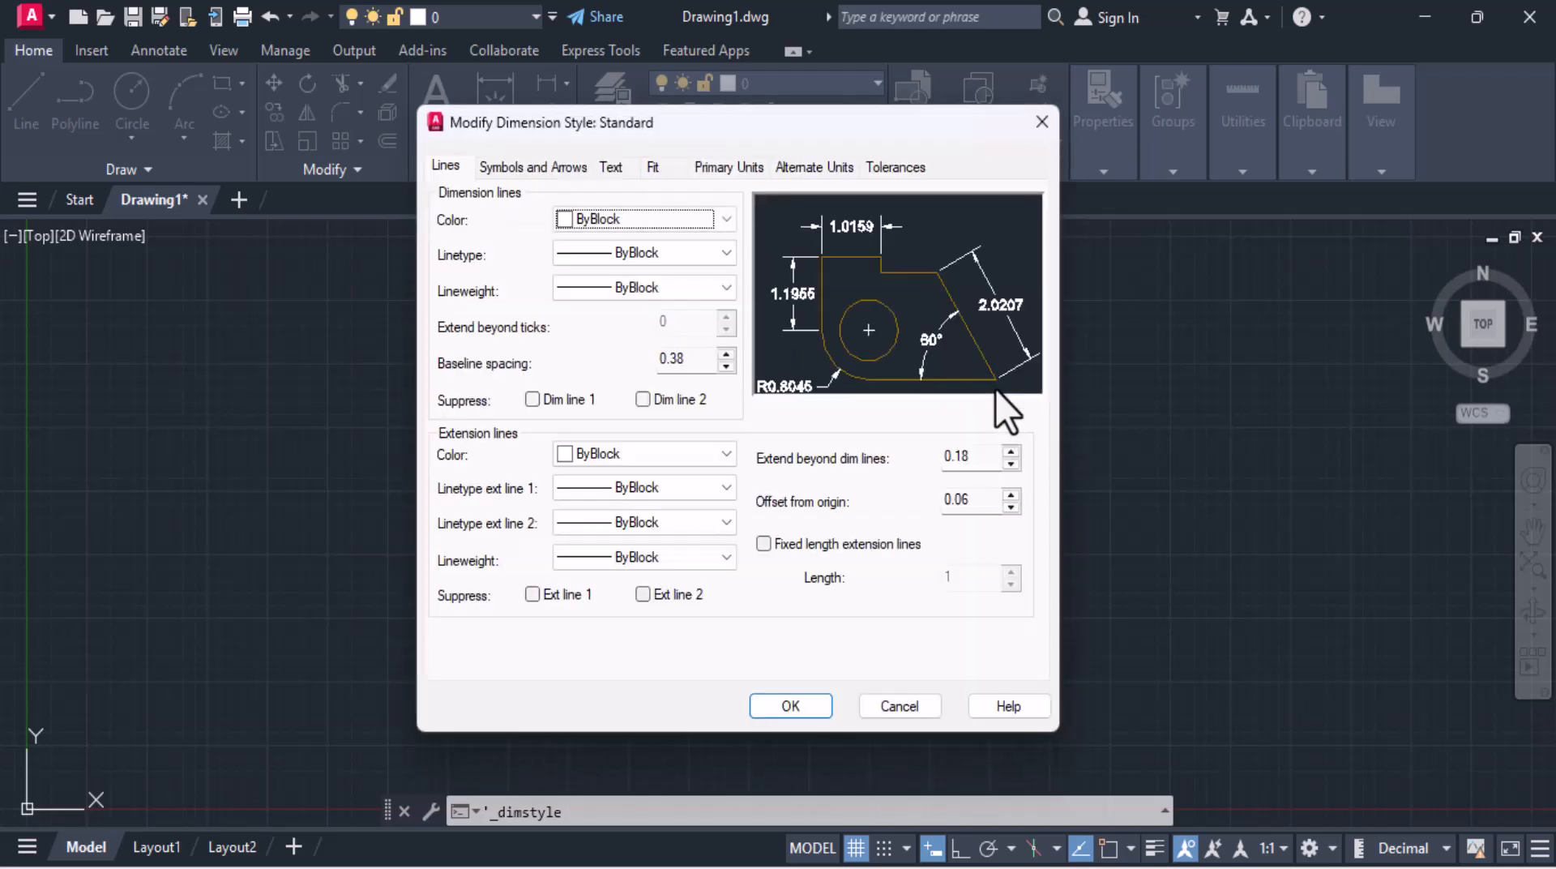
left_click(748, 167)
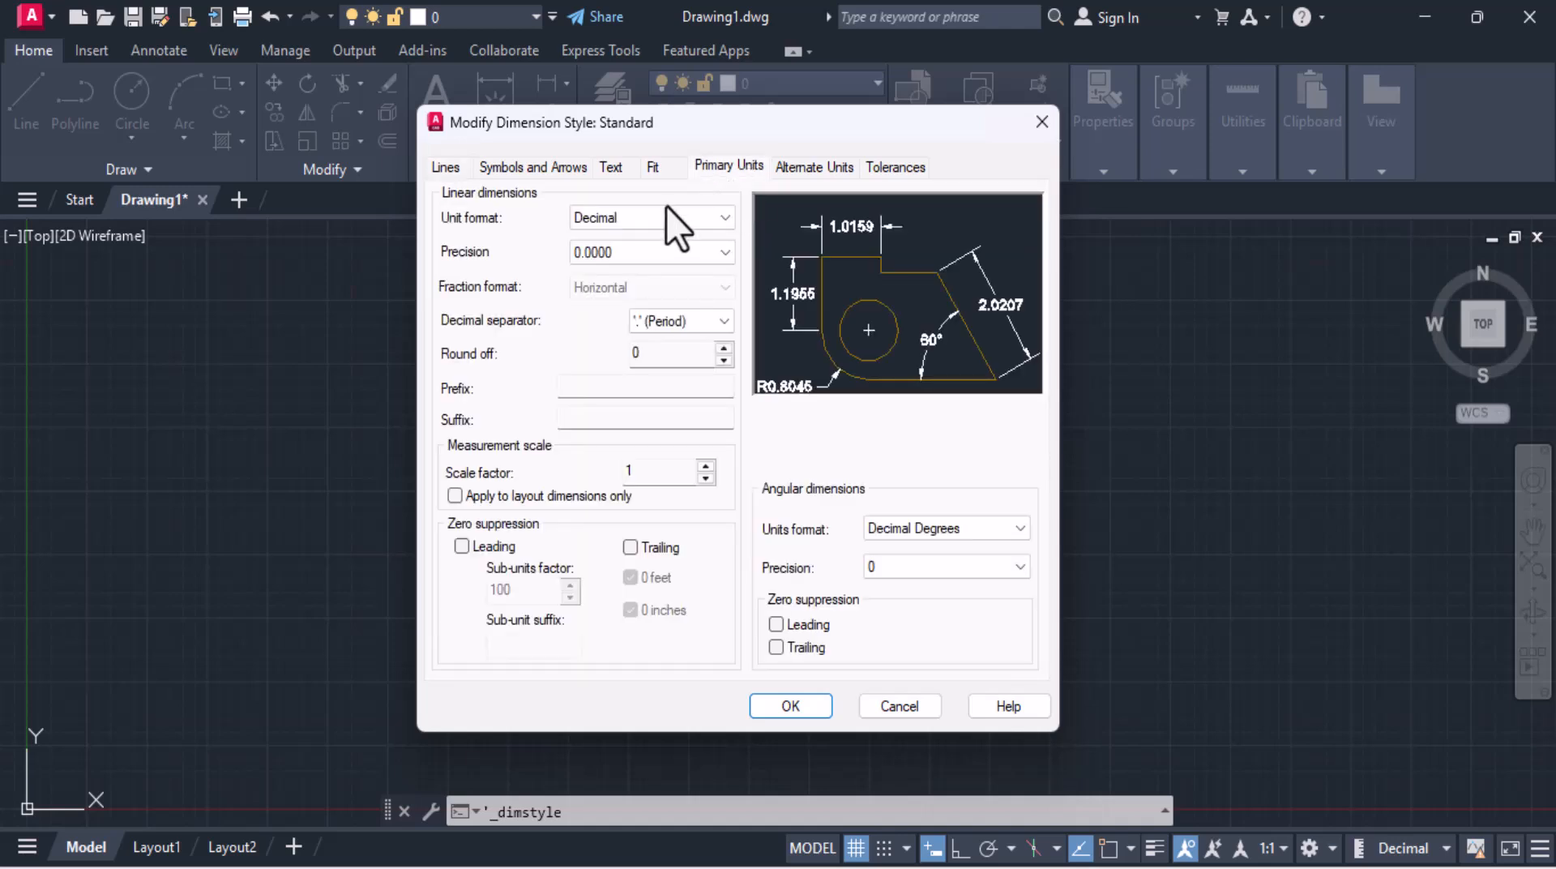
left_click(665, 215)
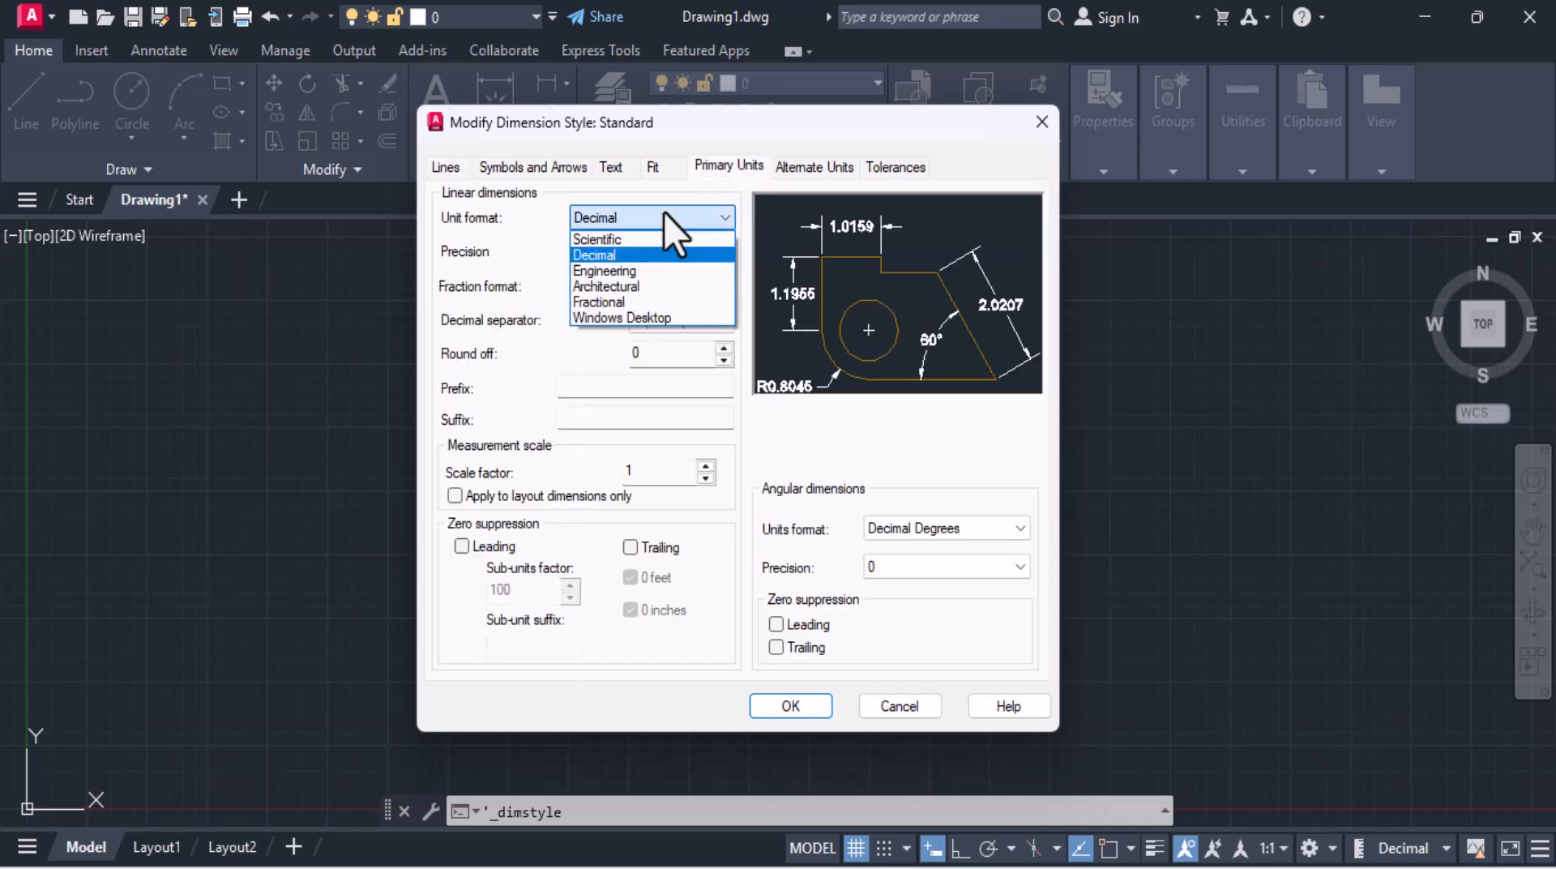
left_click(642, 256)
left_click(642, 255)
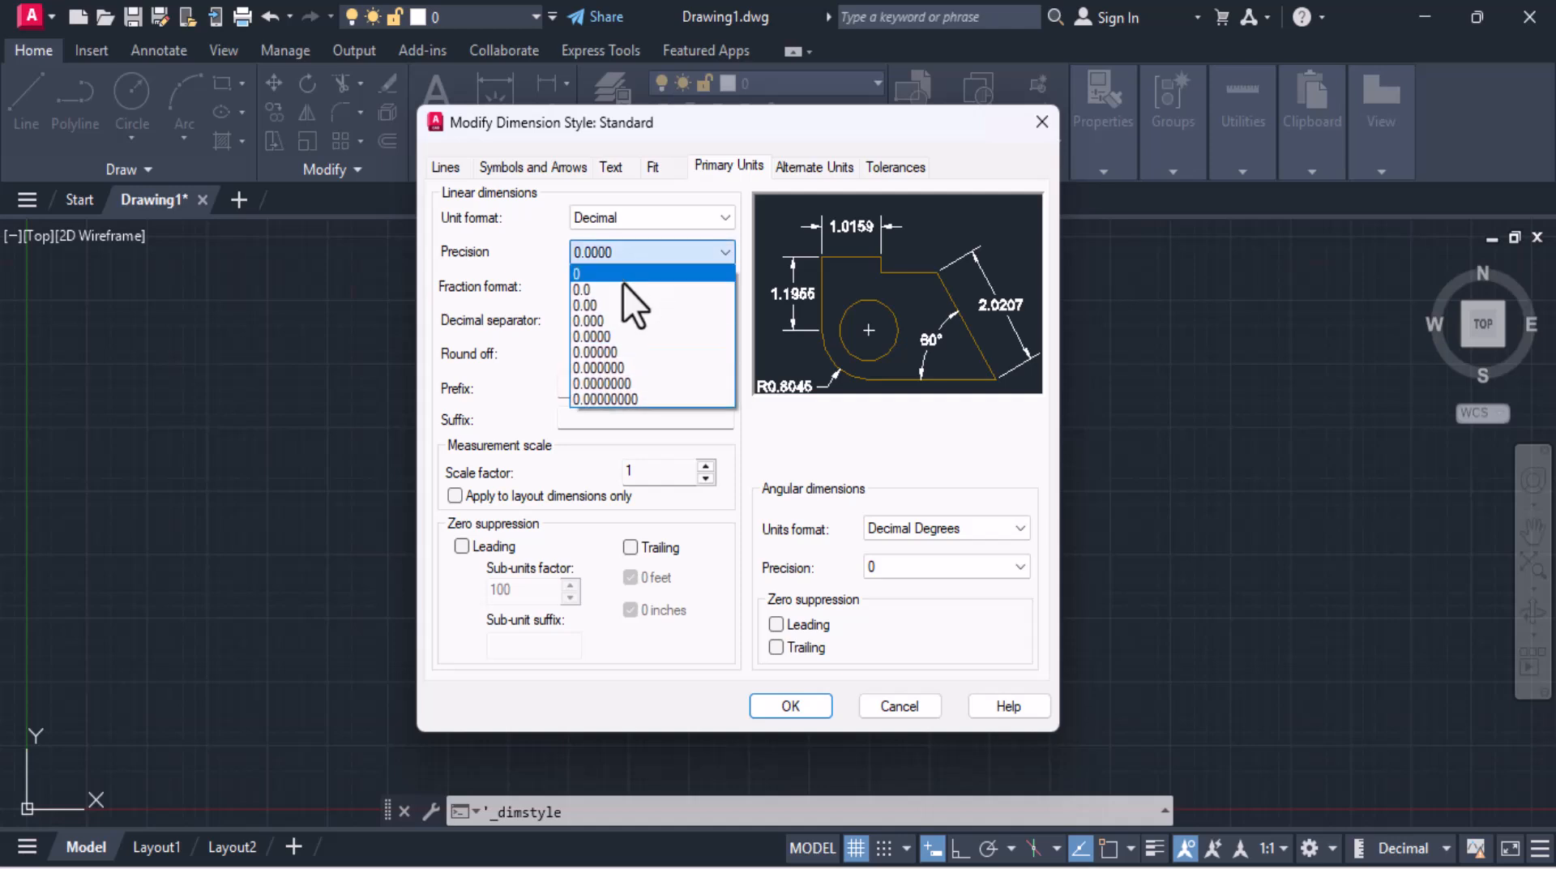
left_click(622, 278)
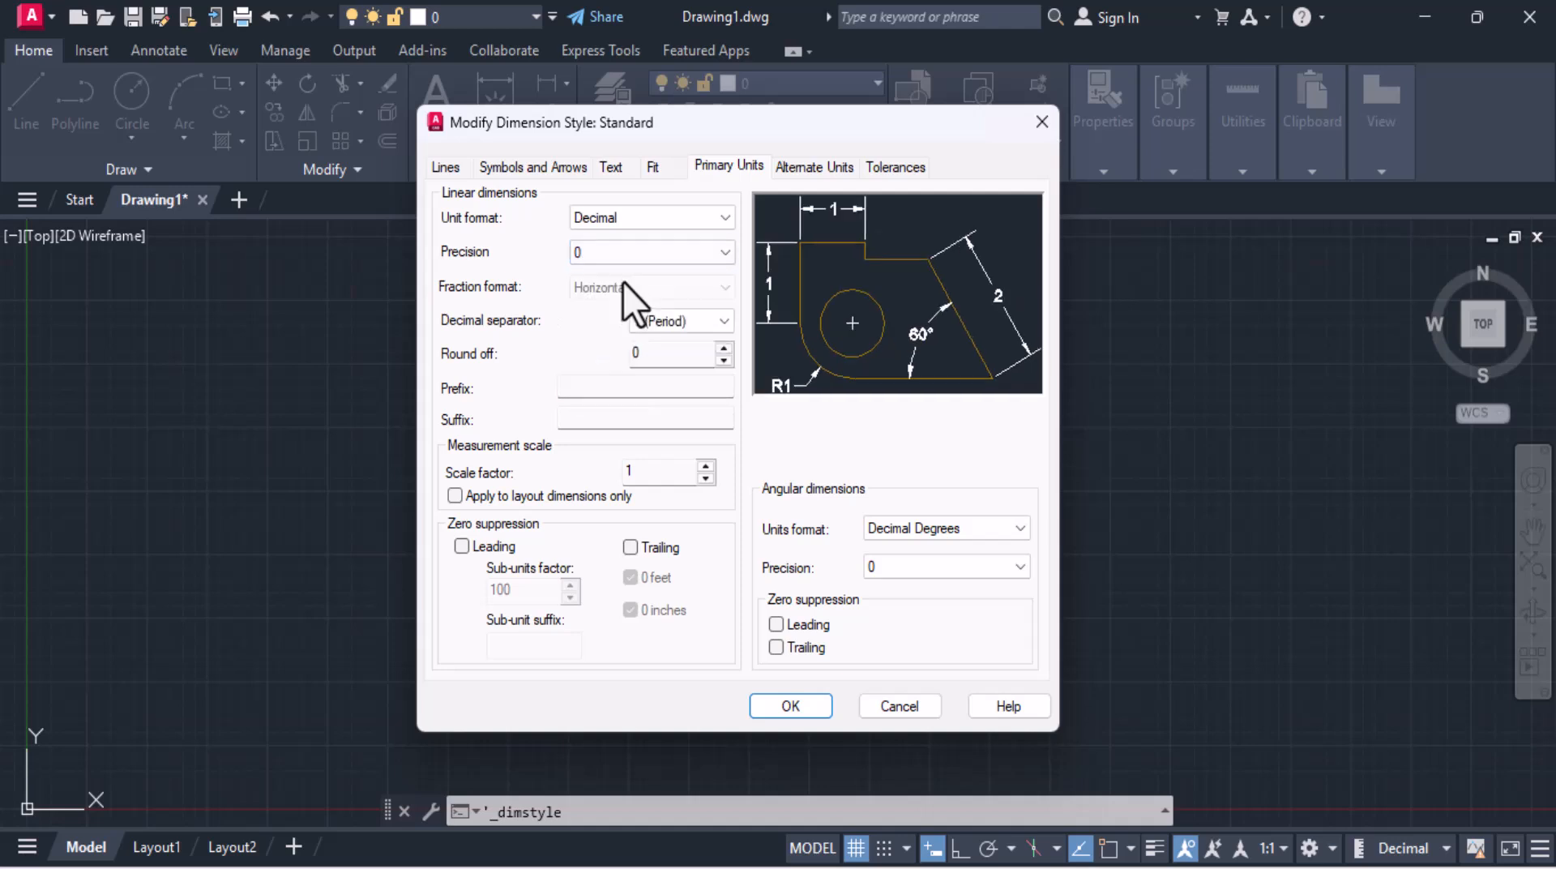
left_click(702, 328)
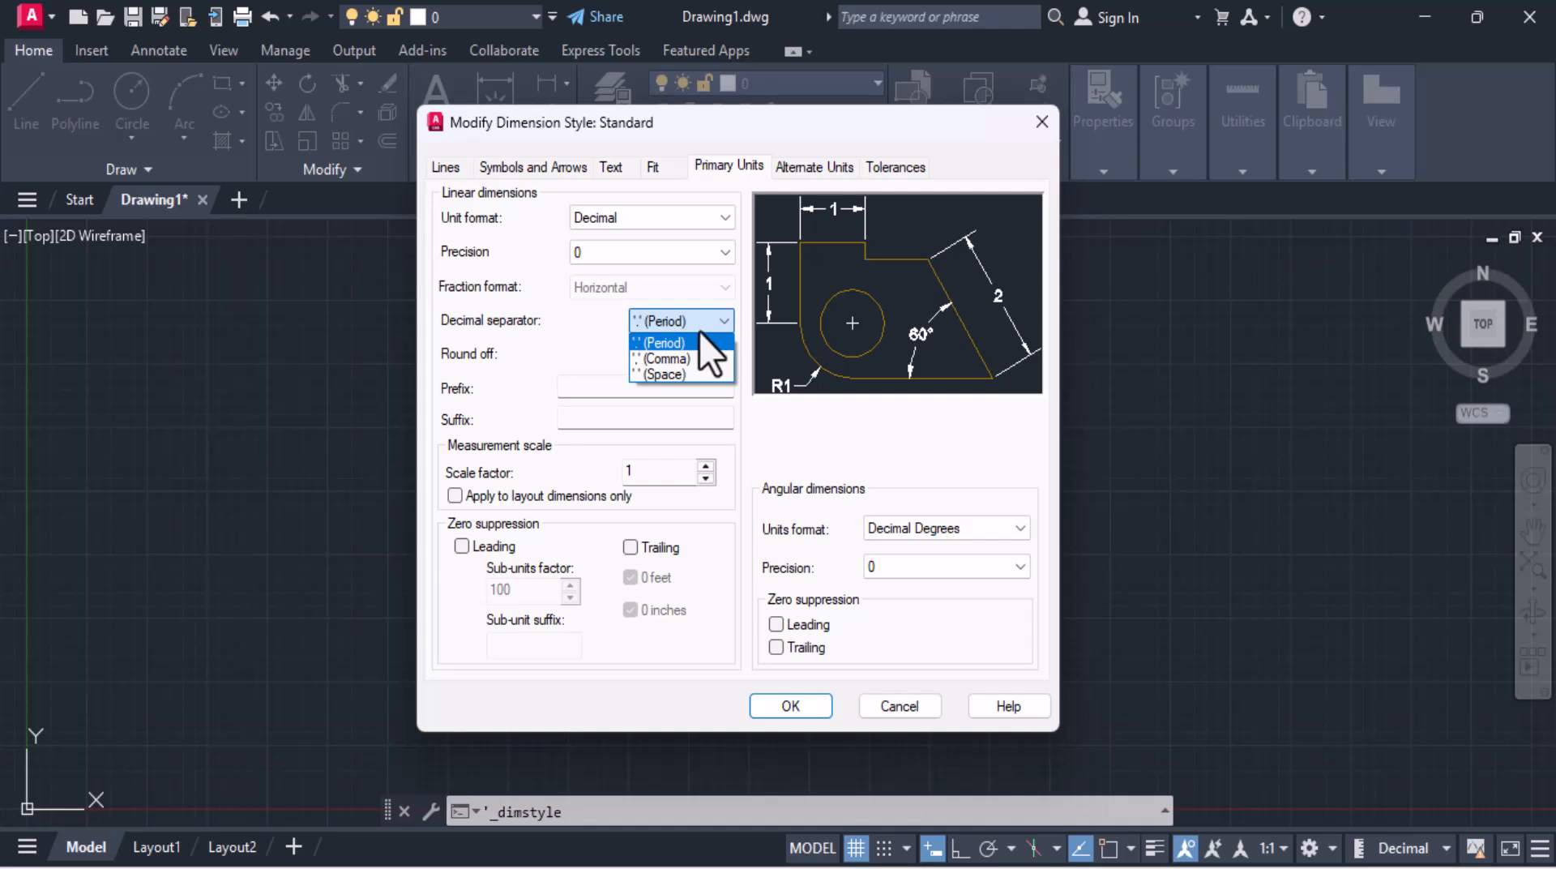
left_click(699, 340)
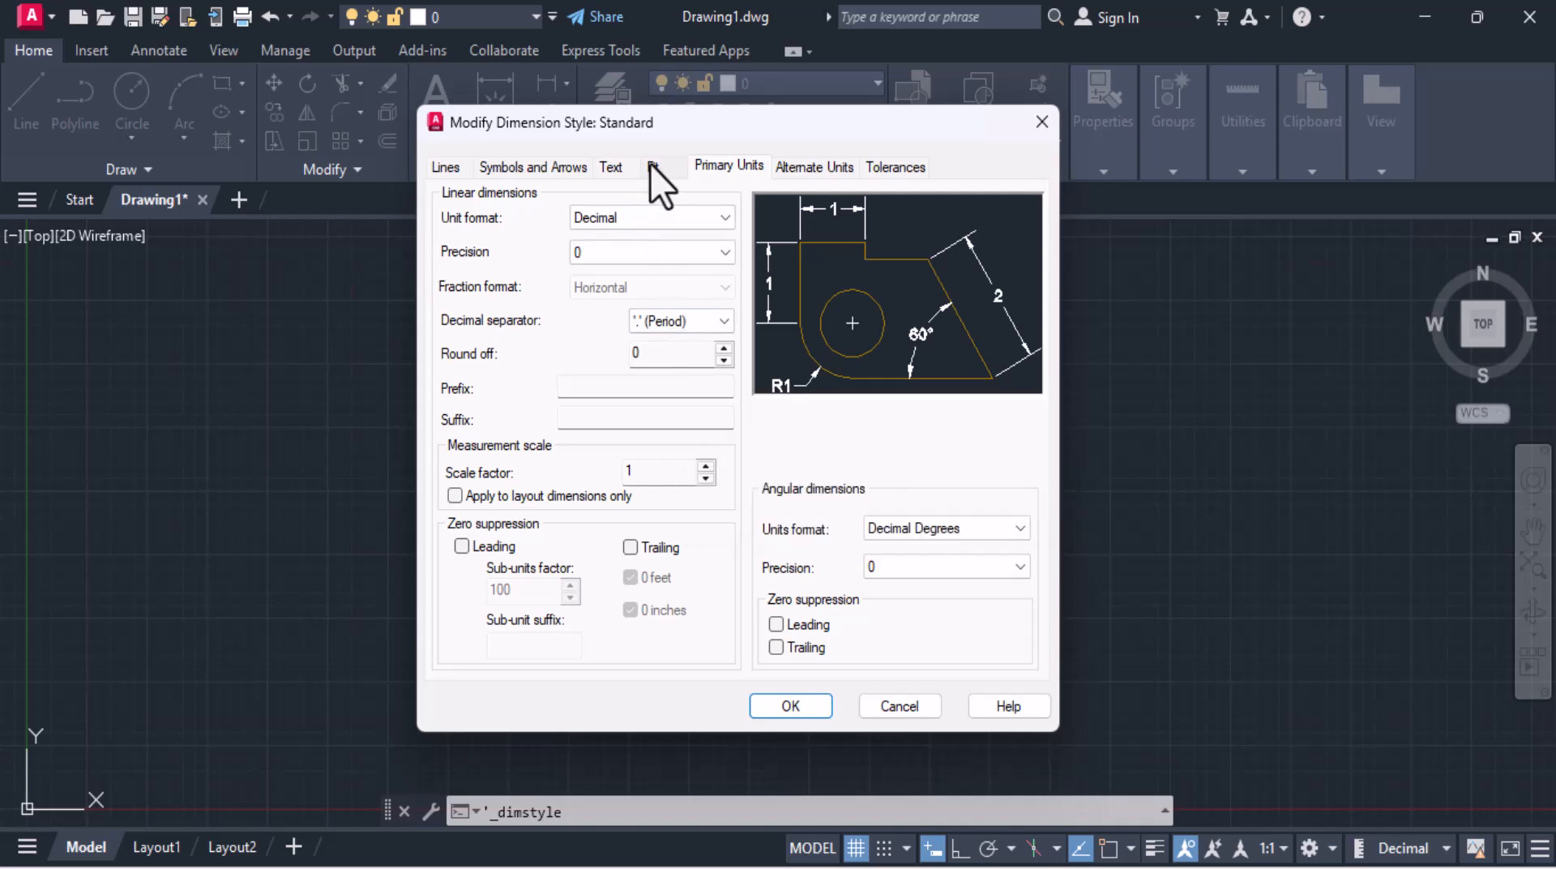
Step: Set the dimension style's text height to 40
left_click(608, 167)
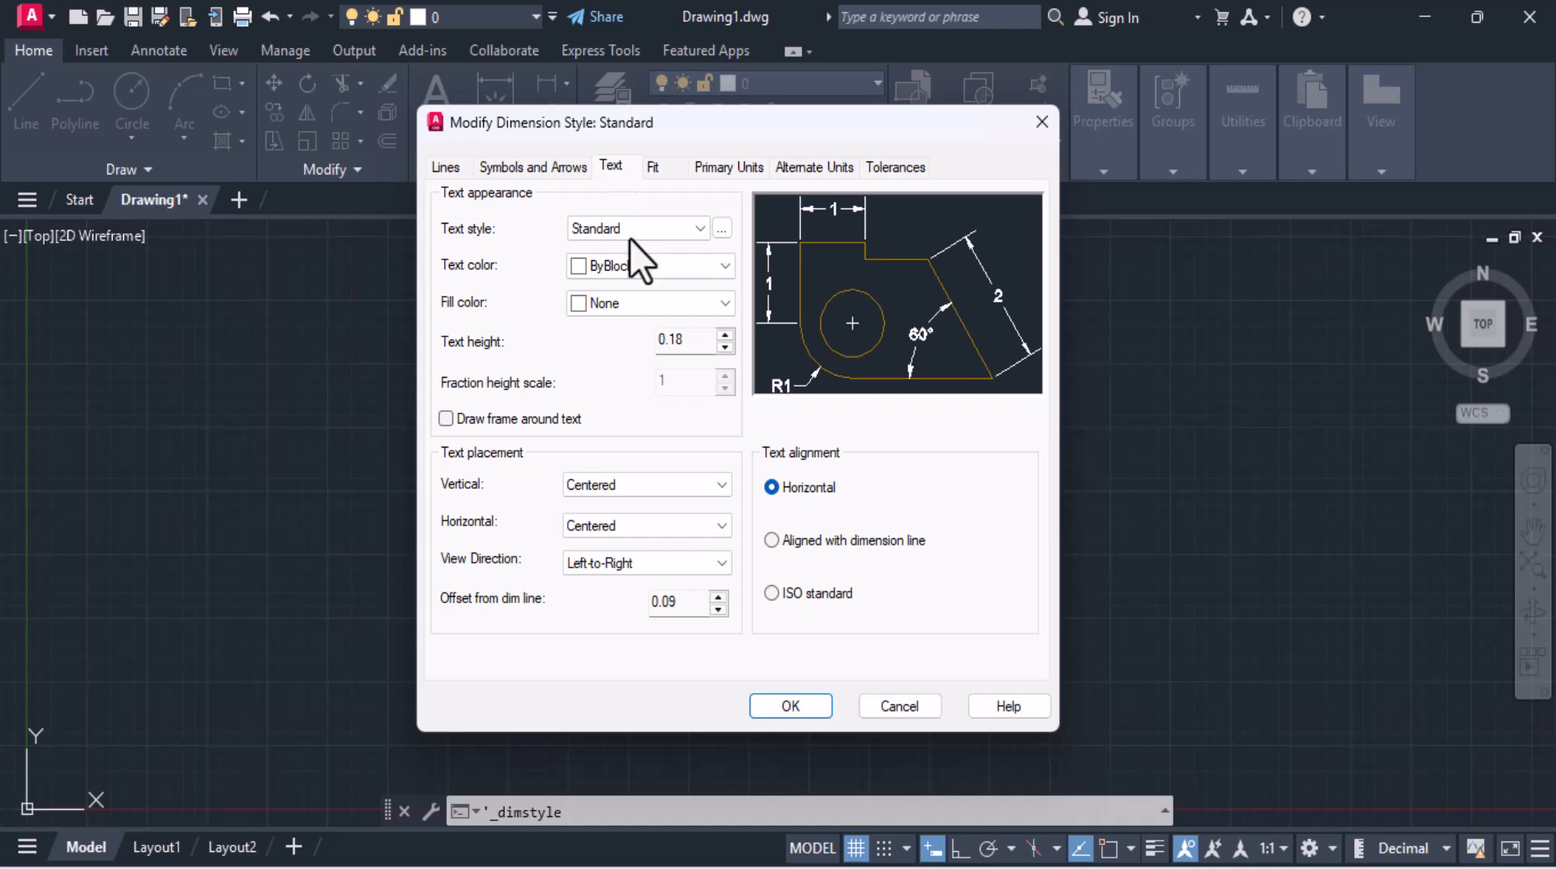
double_click(686, 339)
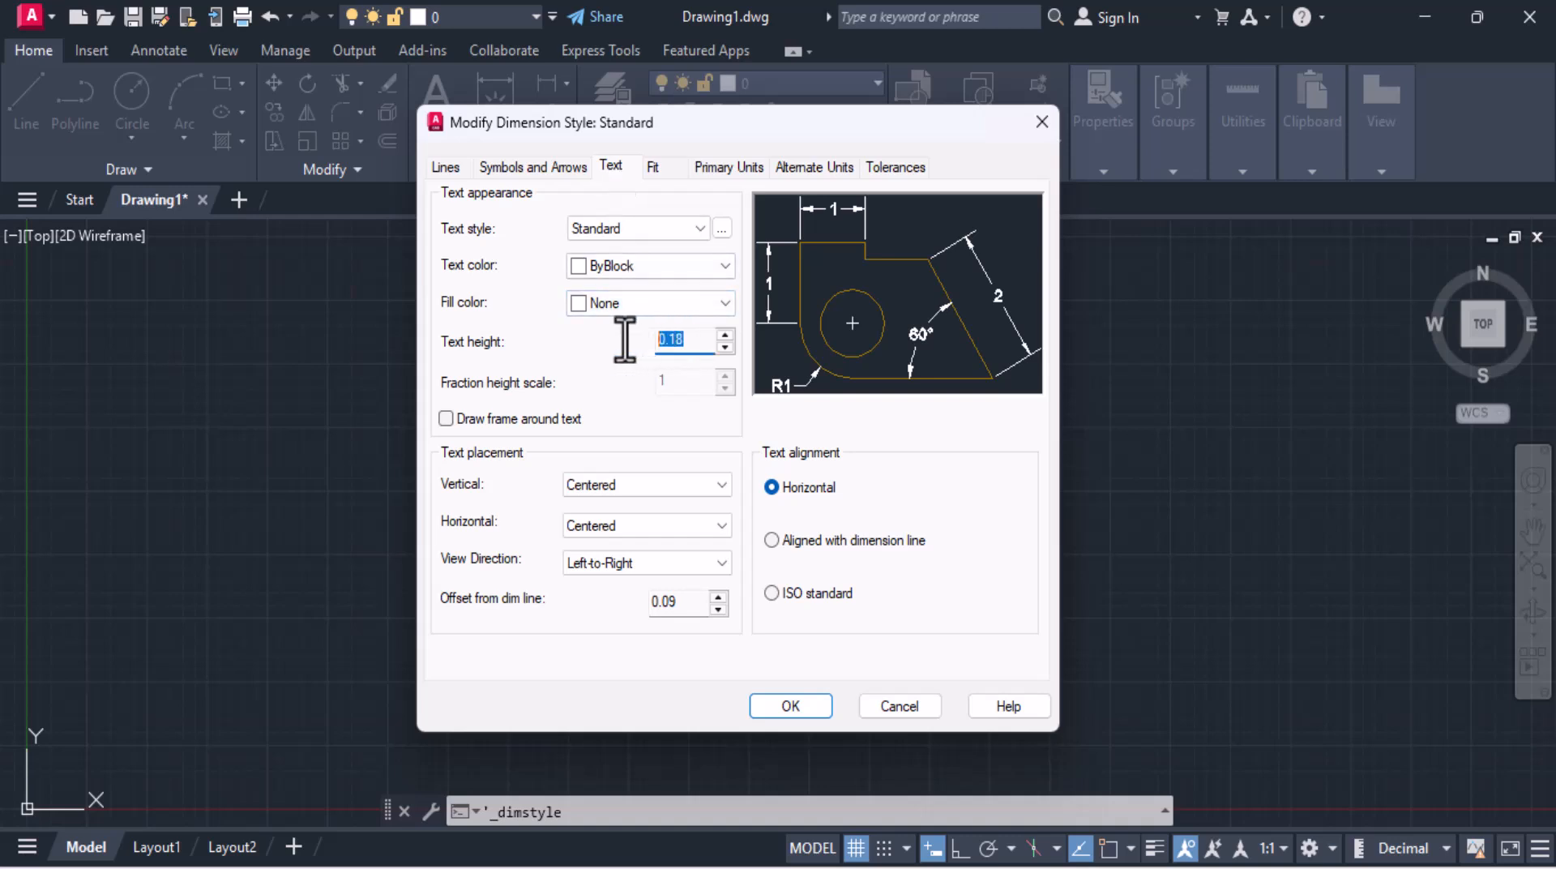
type("40")
Step: Set the dimension arrow size to 40 and apply the Standard dimension style changes
left_click(557, 173)
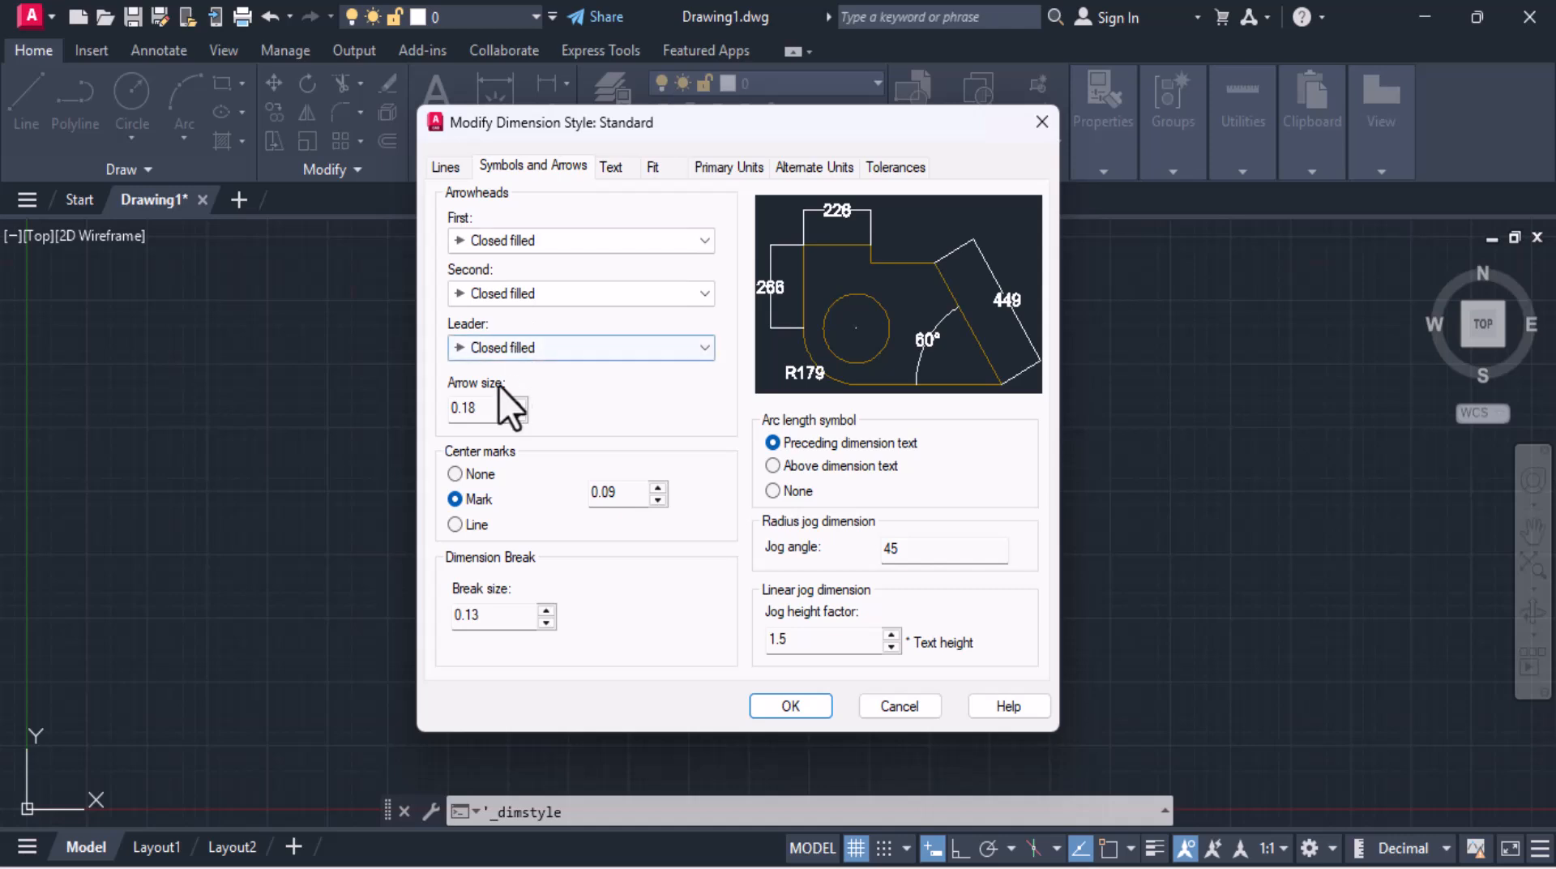
double_click(463, 407)
type("40")
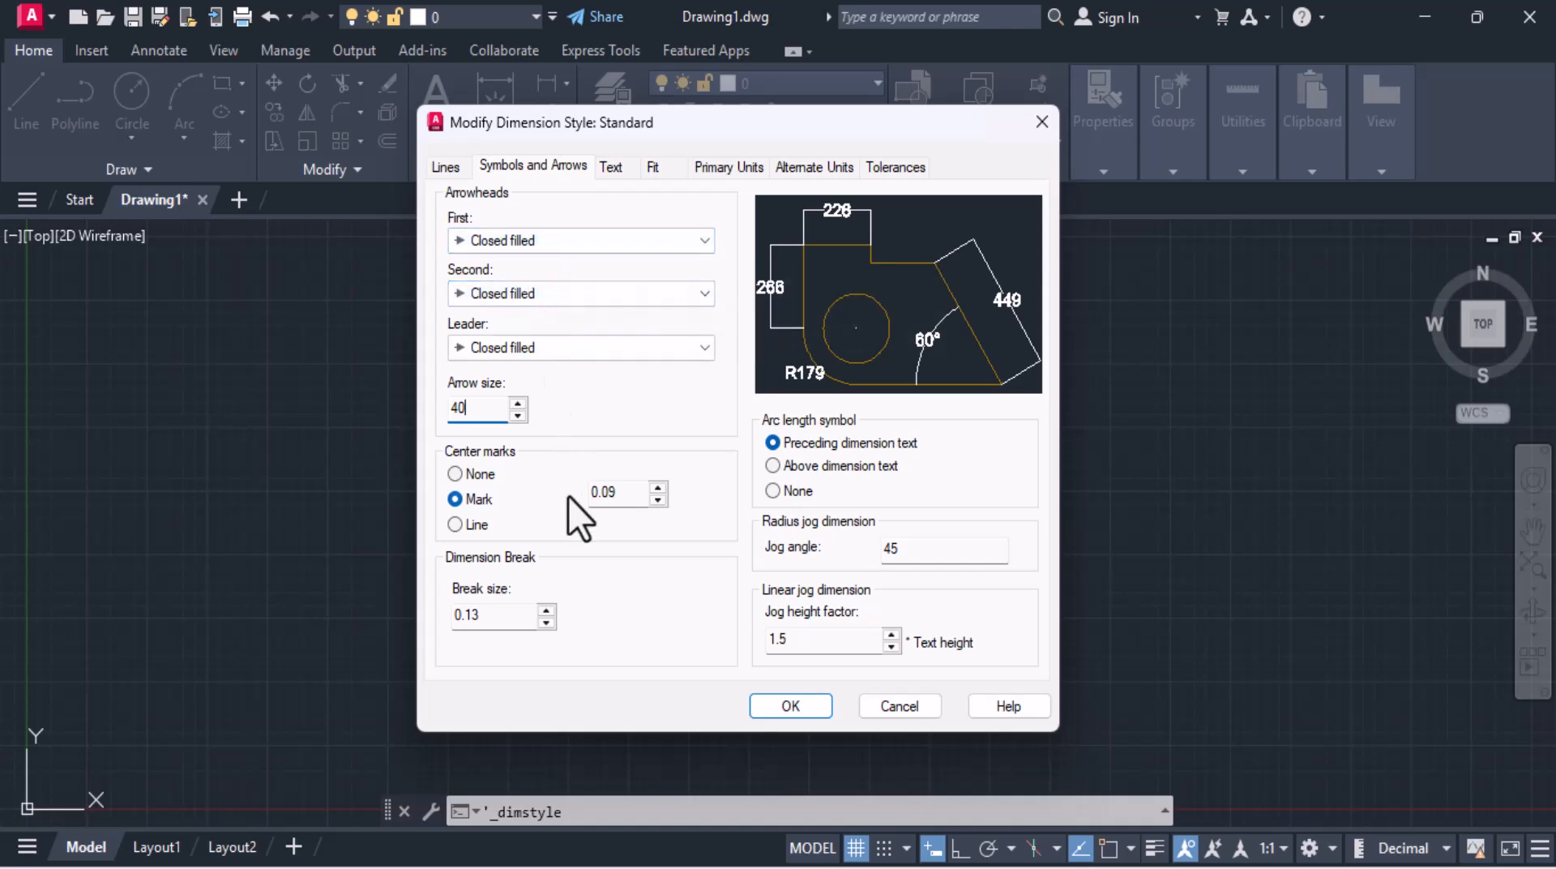
key("Tab")
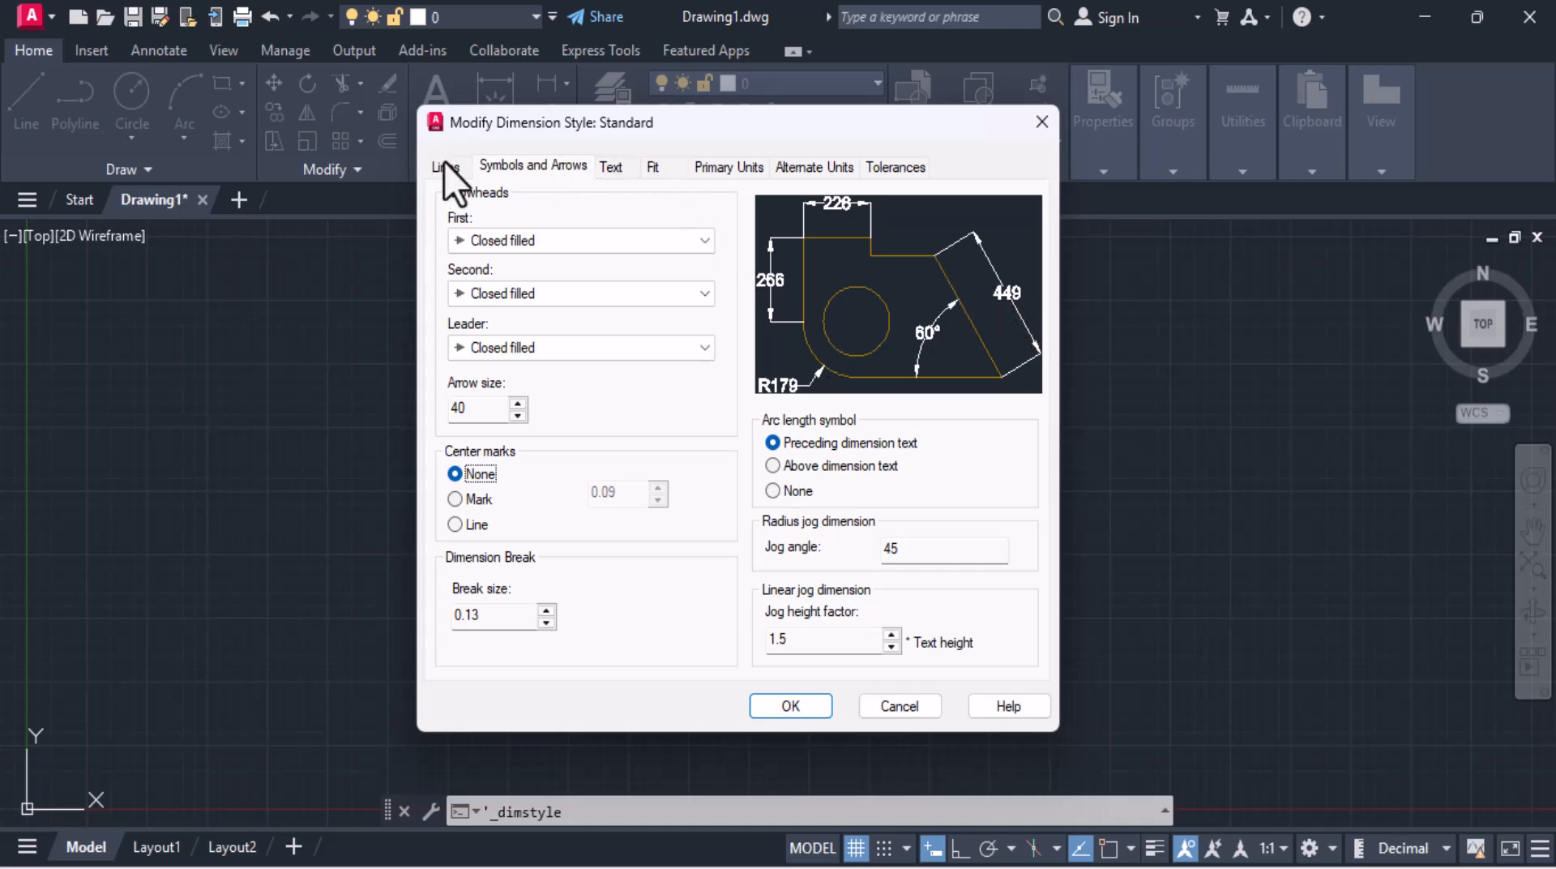
left_click(809, 711)
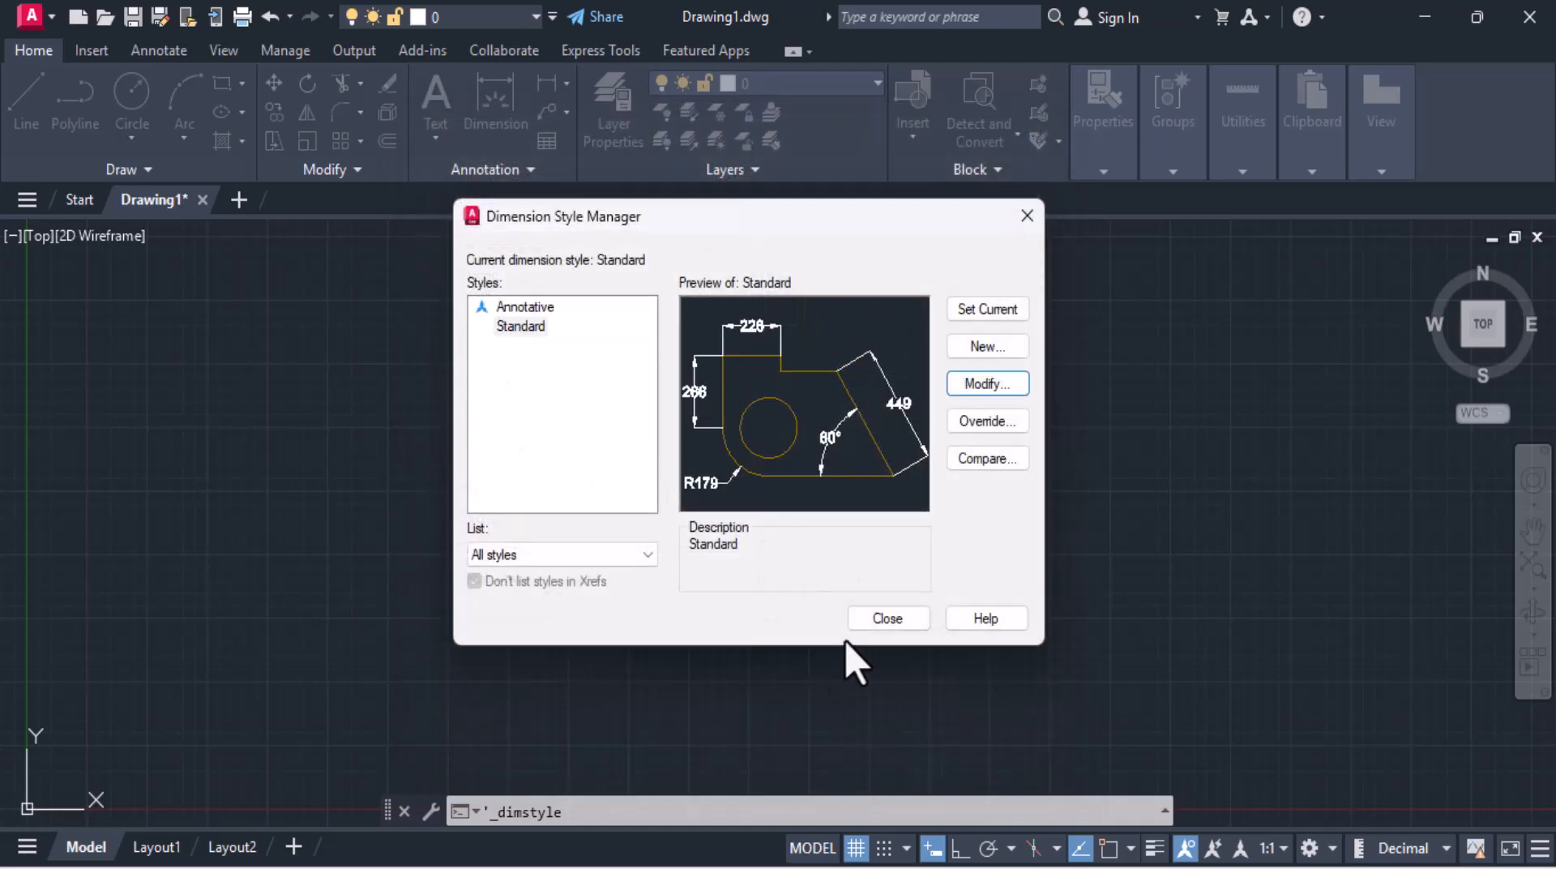
left_click(889, 619)
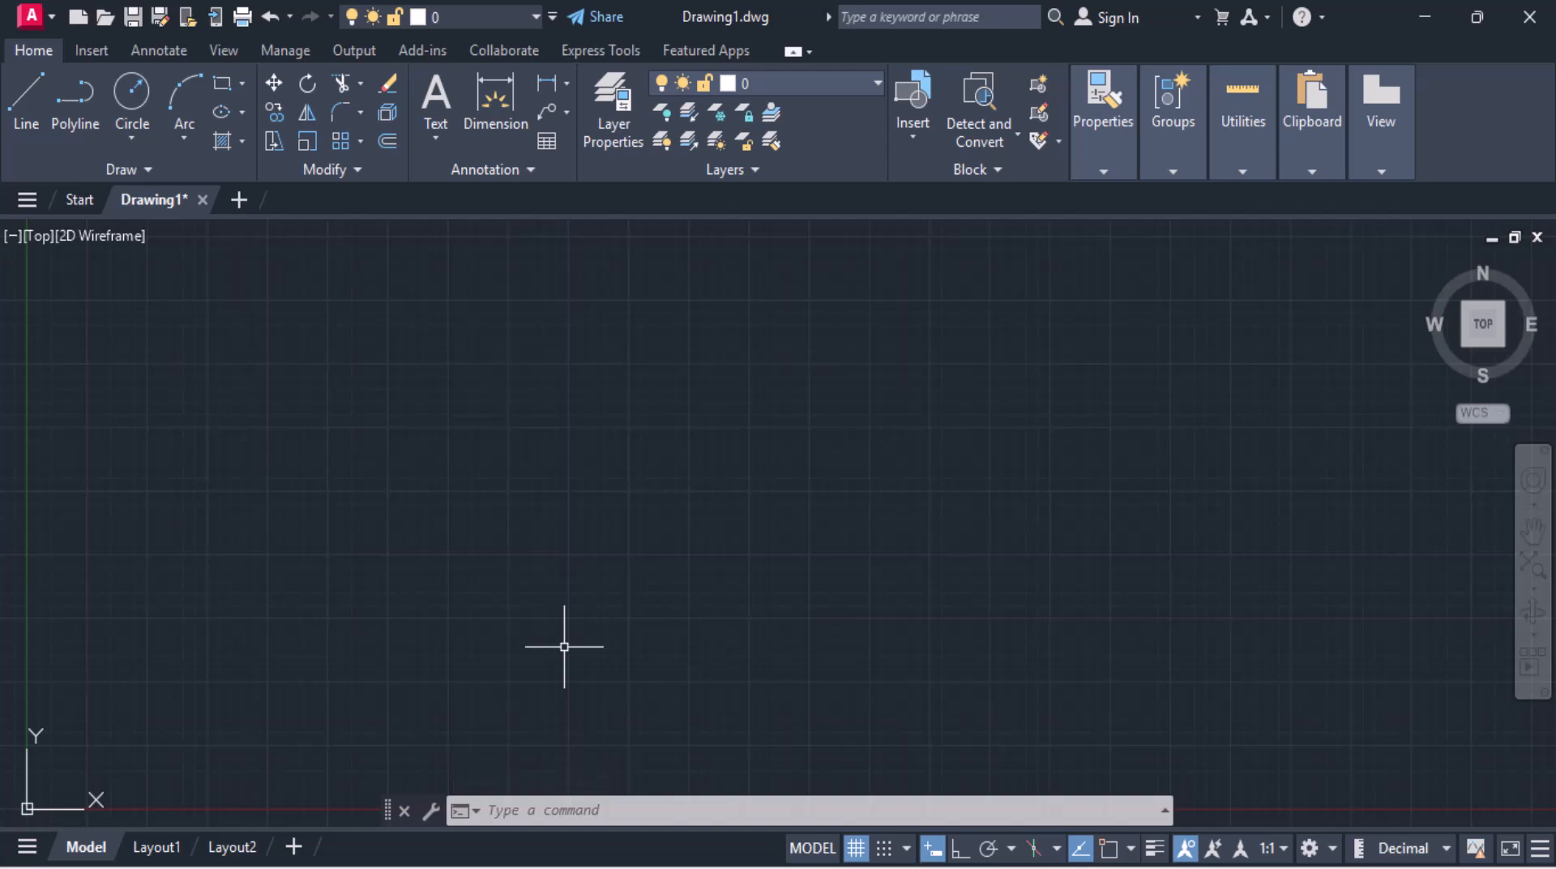
Step: Attach the Vanity image file from the Vanity Design folder as a reference image
left_click(91, 60)
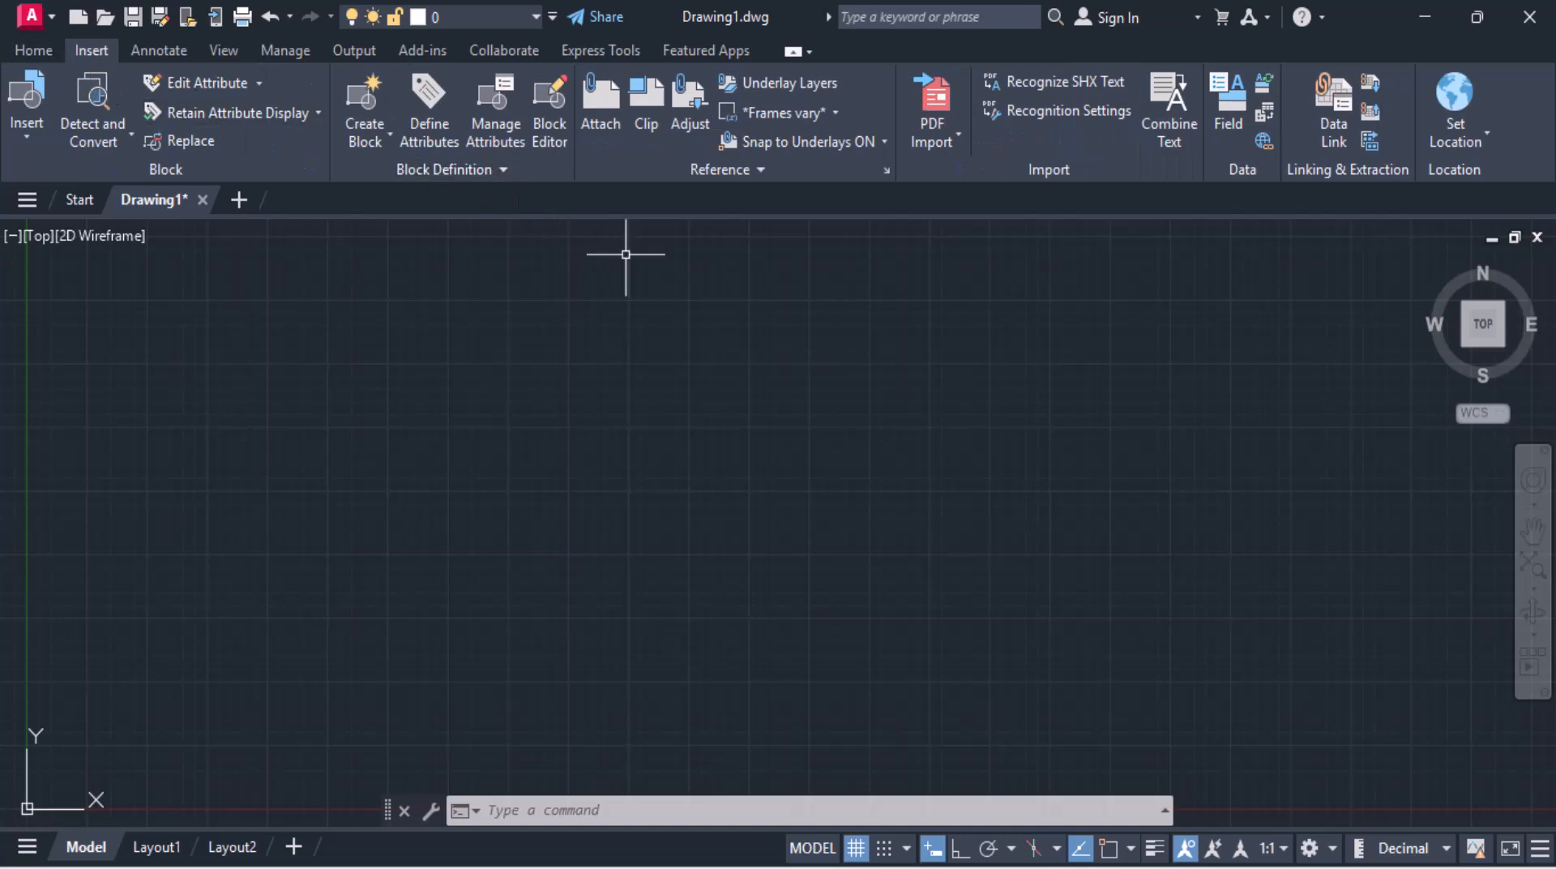
left_click(600, 120)
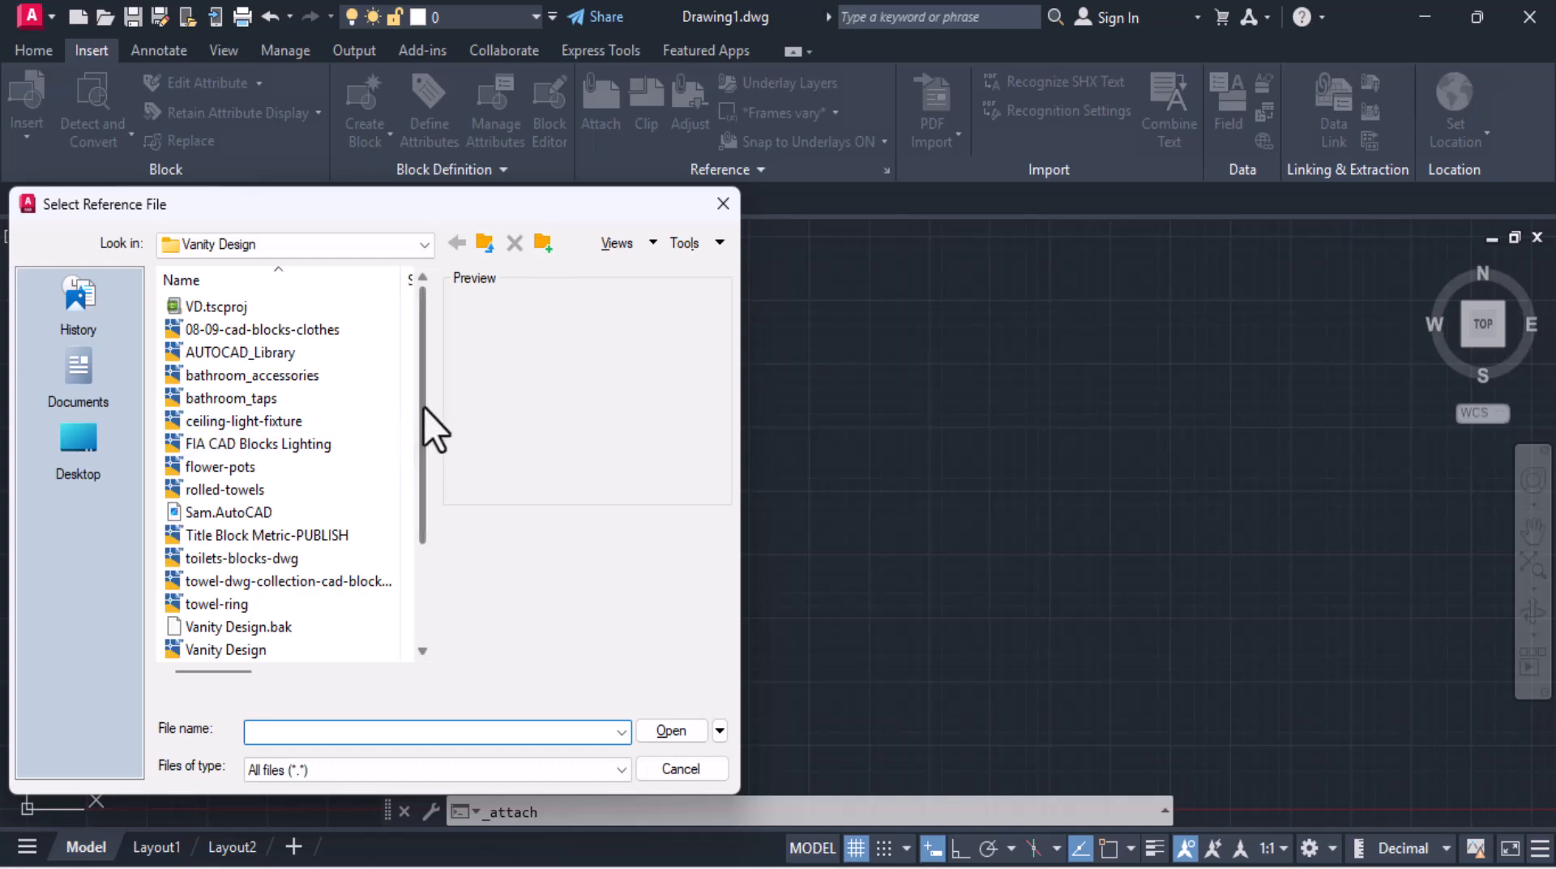
left_click_drag(423, 407, 412, 533)
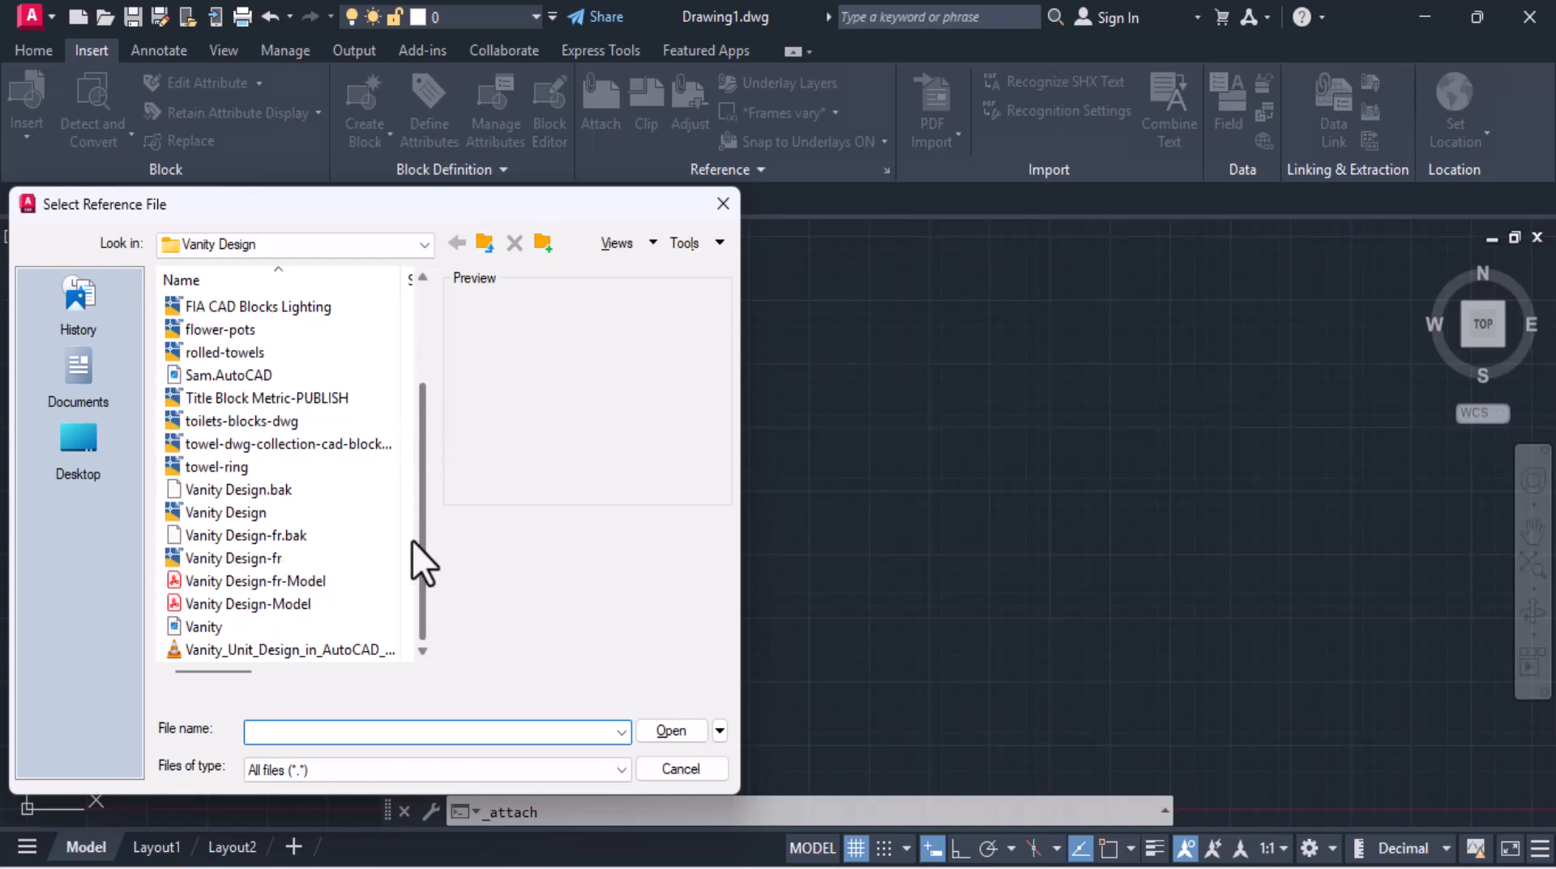
left_click(231, 627)
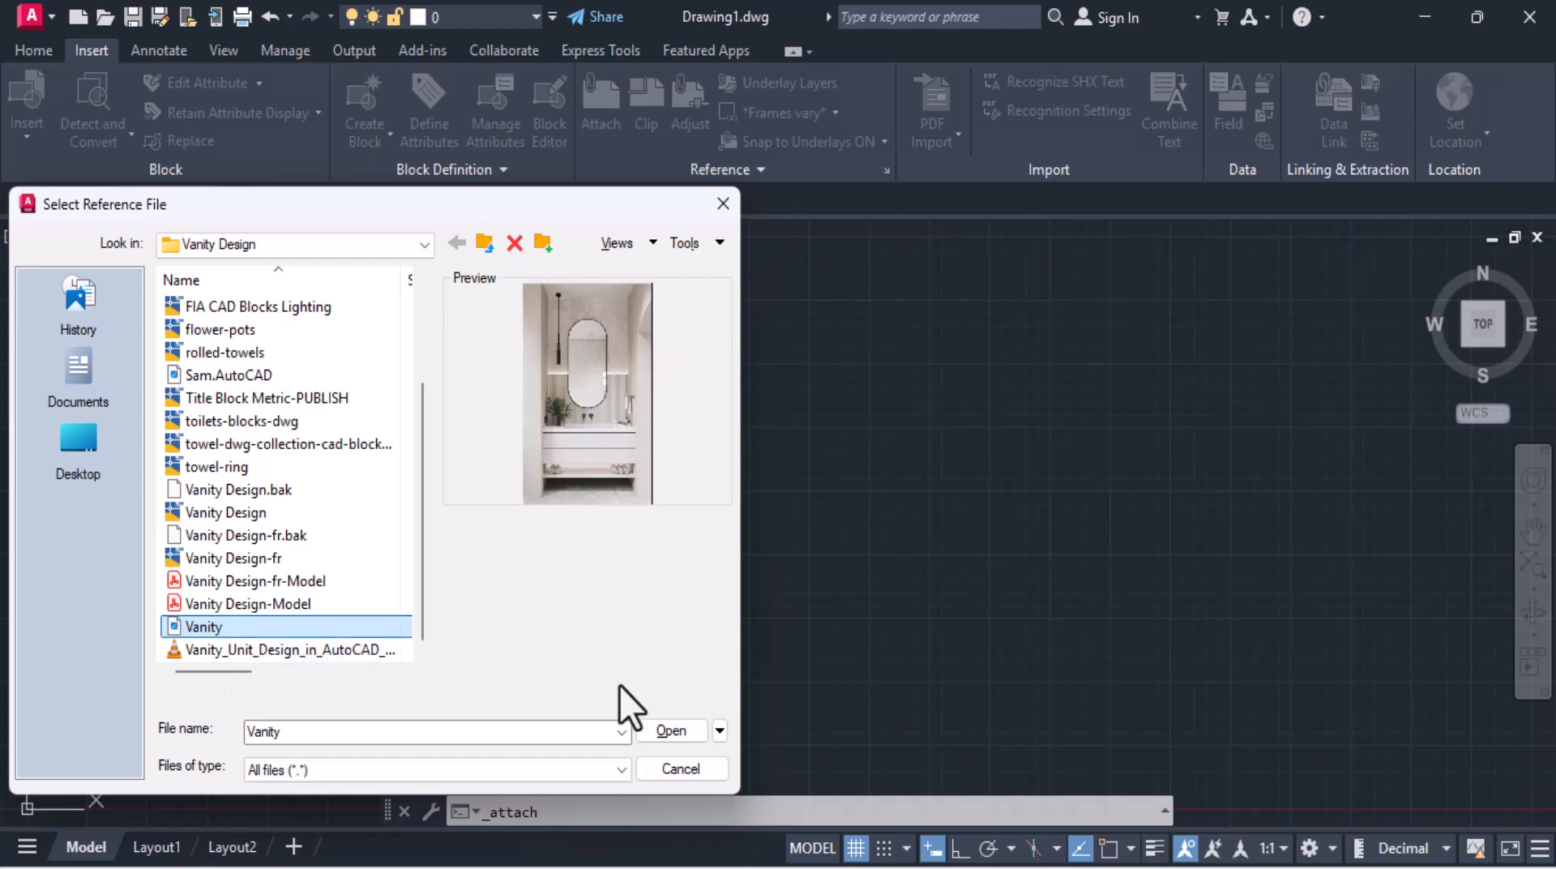
left_click(659, 732)
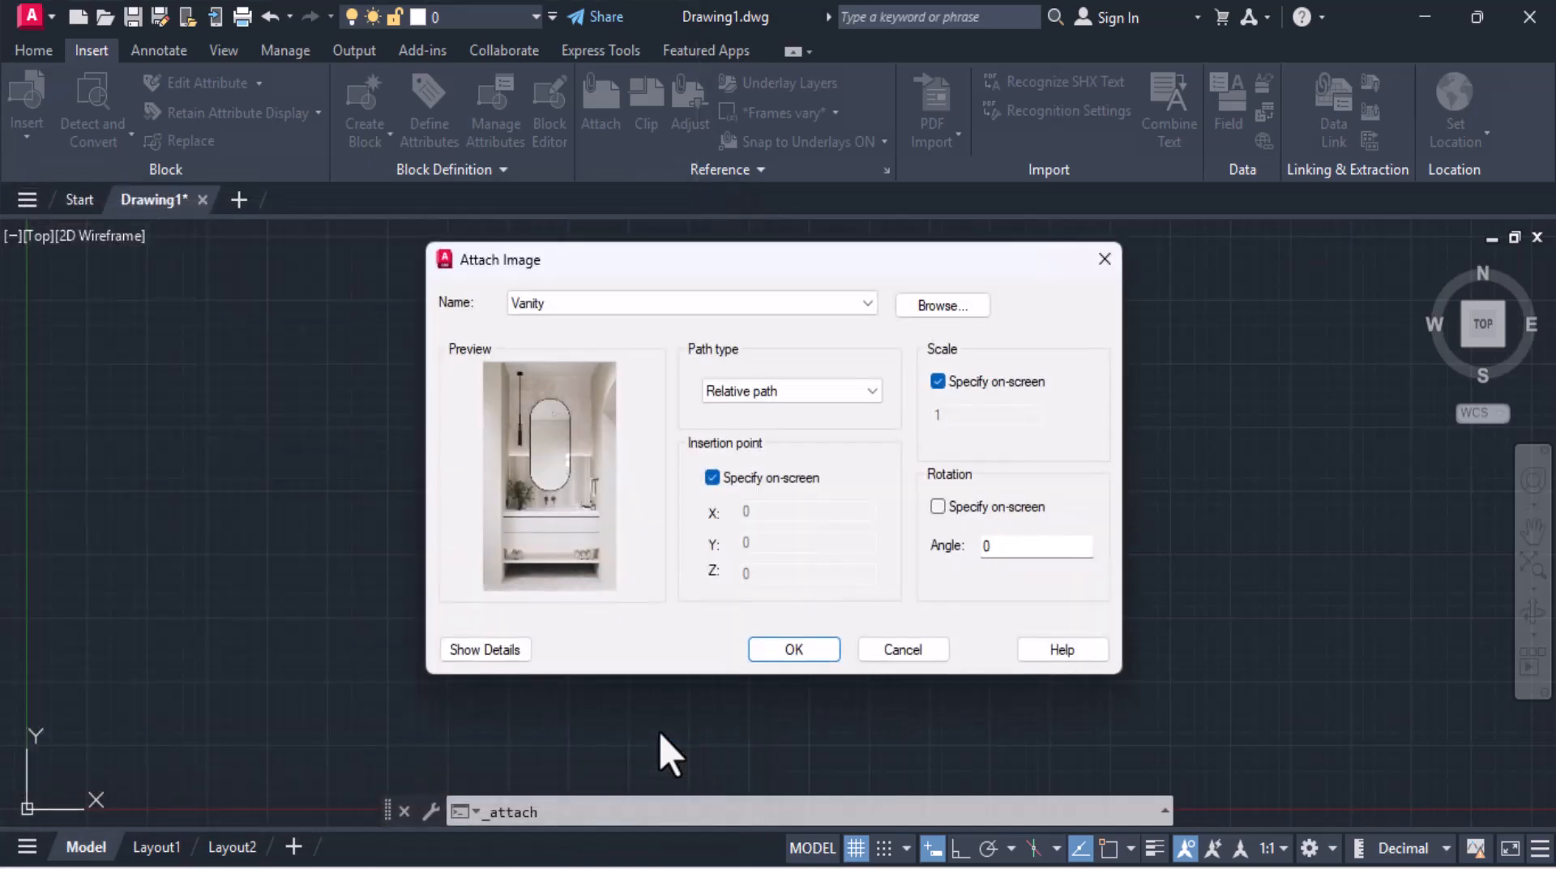
left_click(792, 650)
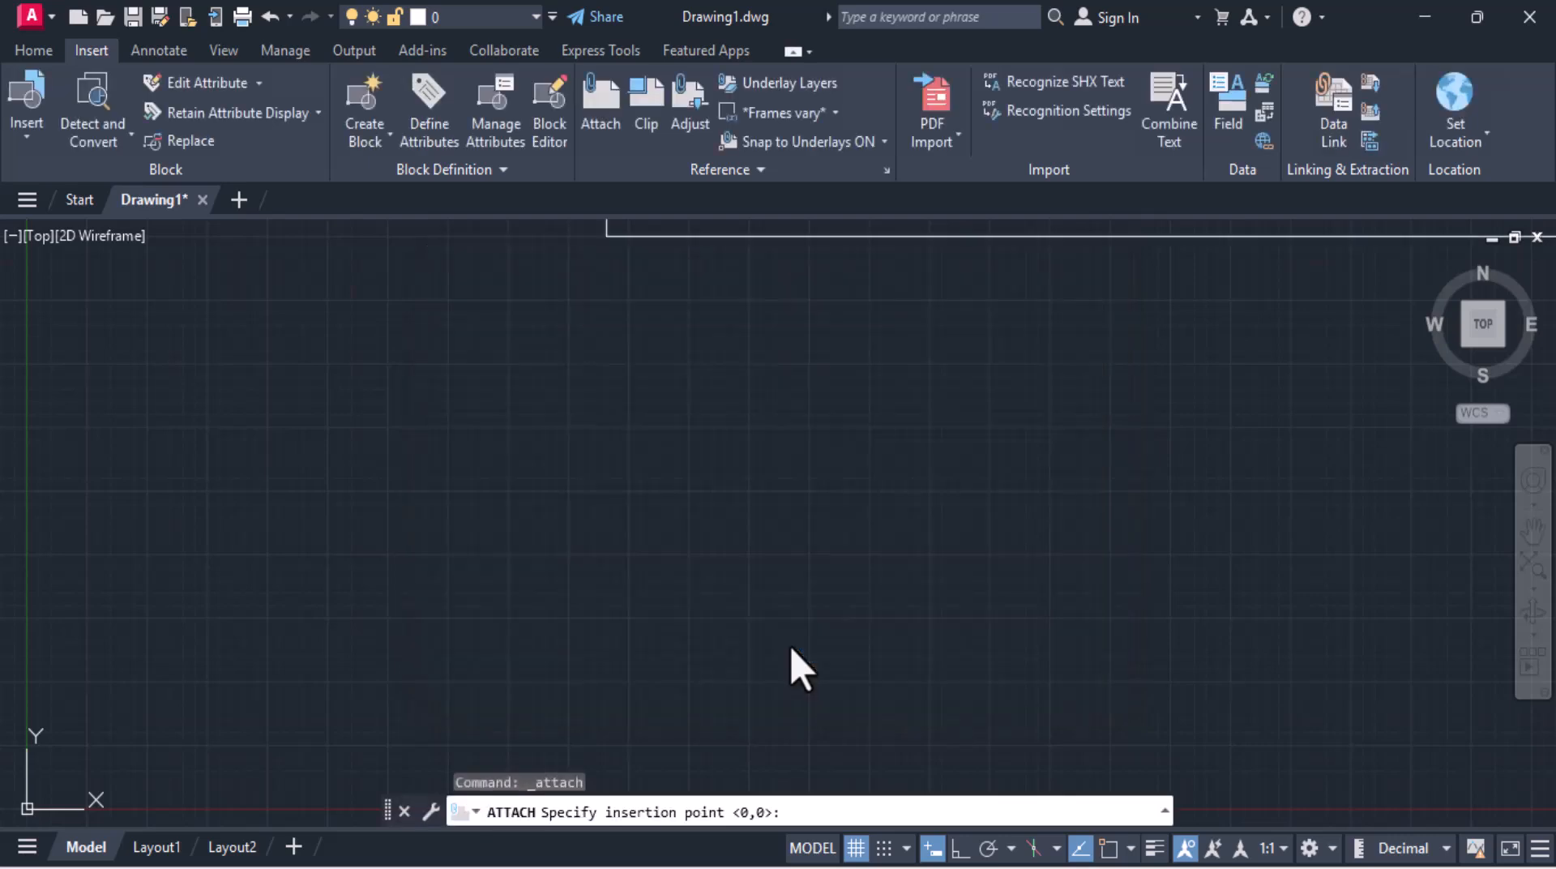
Step: Place the Vanity image at a picked insertion point with scale factor 1
scroll(337, 640, "down", 3)
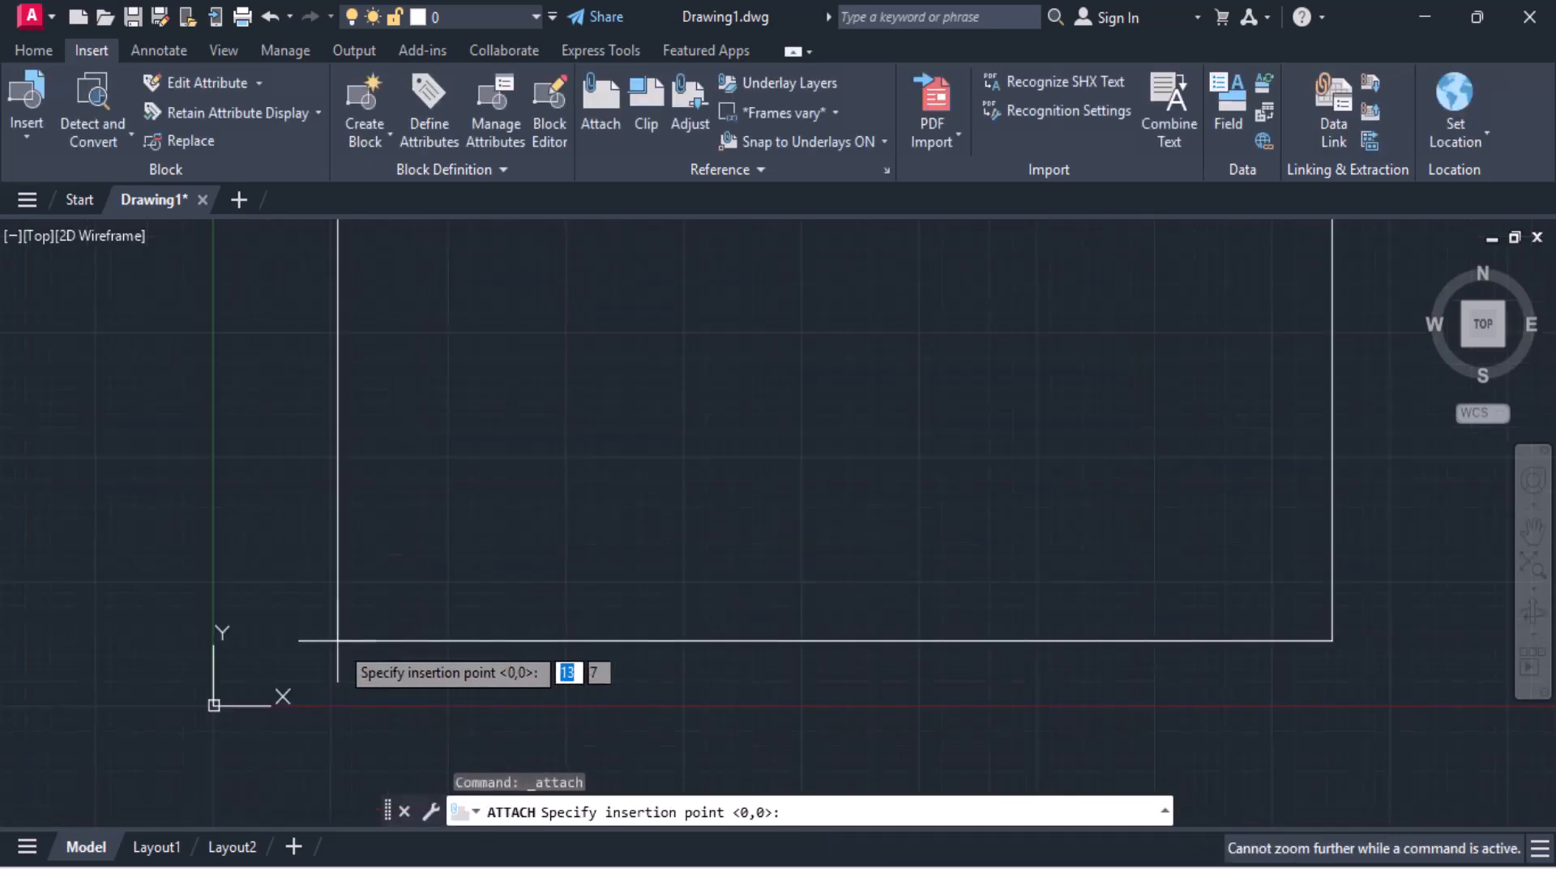
left_click(418, 546)
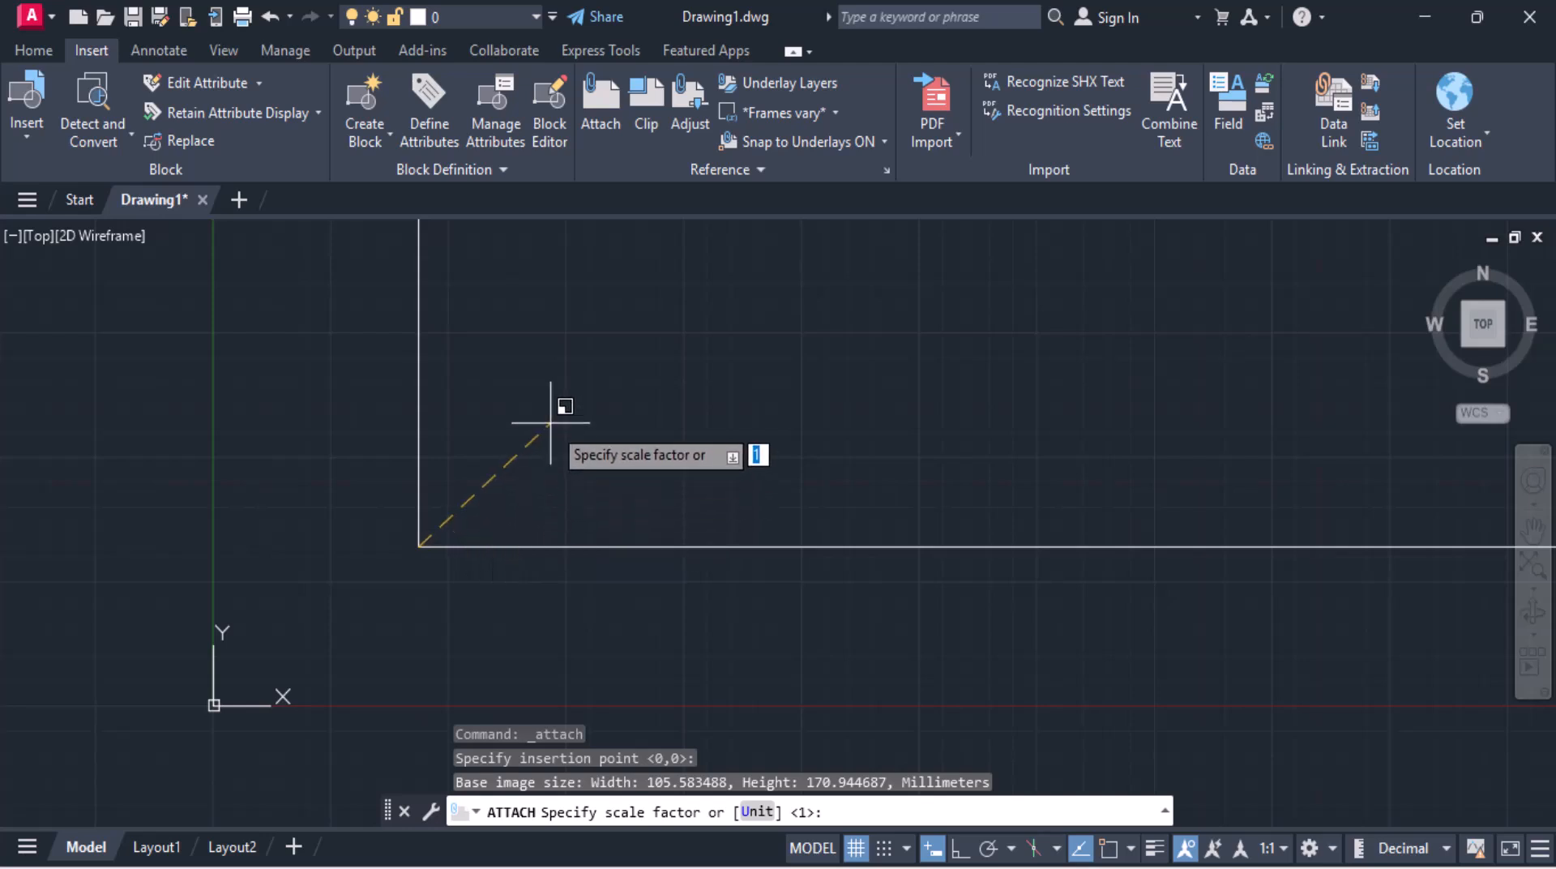
key("Return")
Step: Draw a horizontal line 1200 long below the reference image with Ortho turned on
scroll(550, 422, "down", 5)
scroll(531, 397, "up", 2)
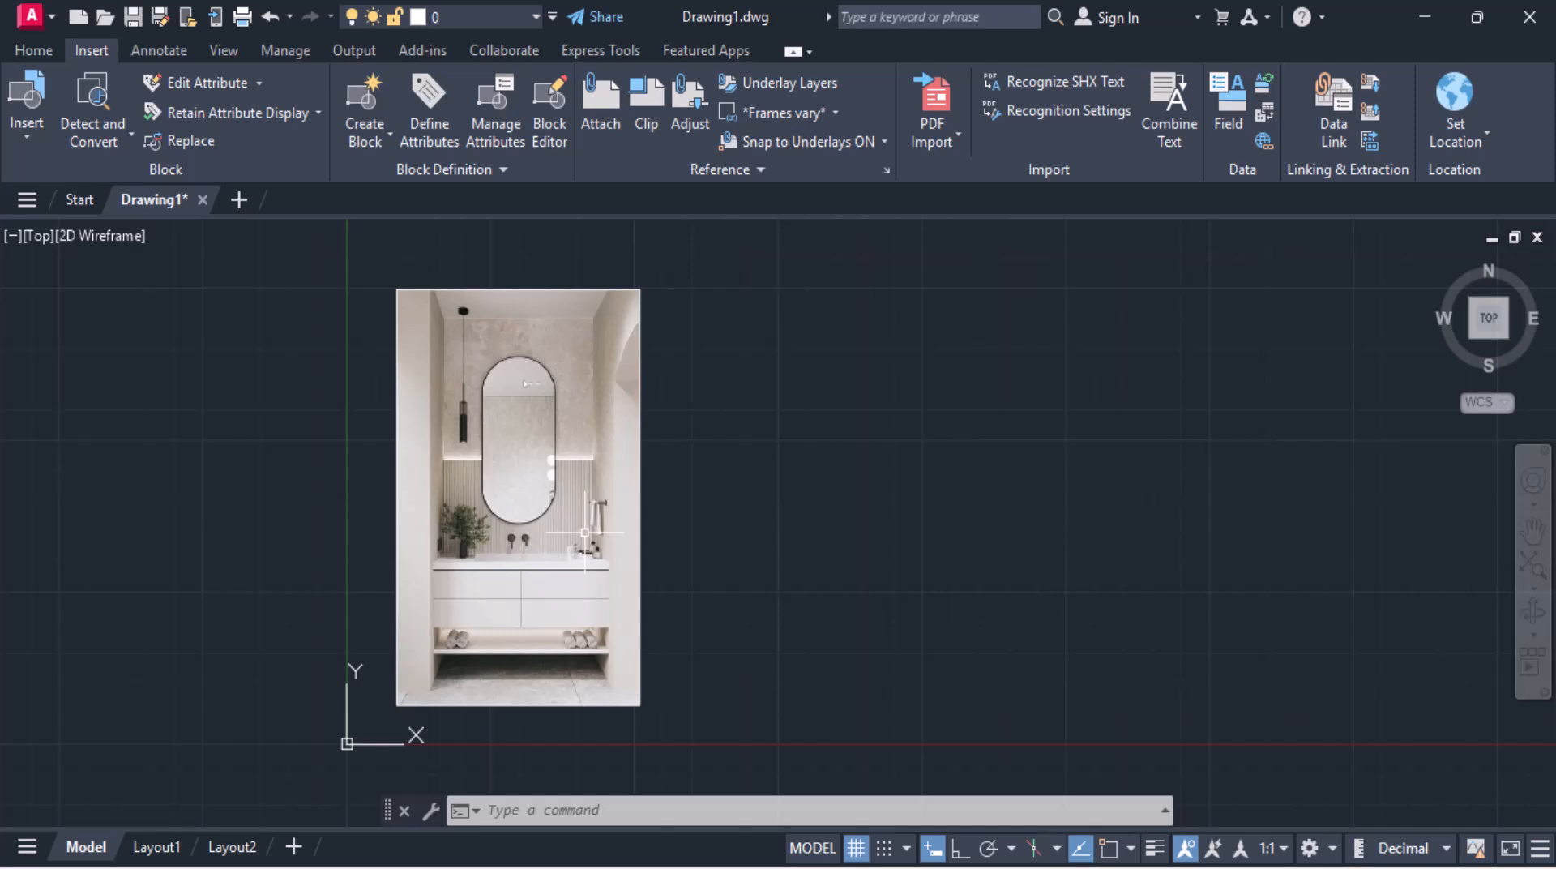
middle_click_drag(672, 527, 814, 362)
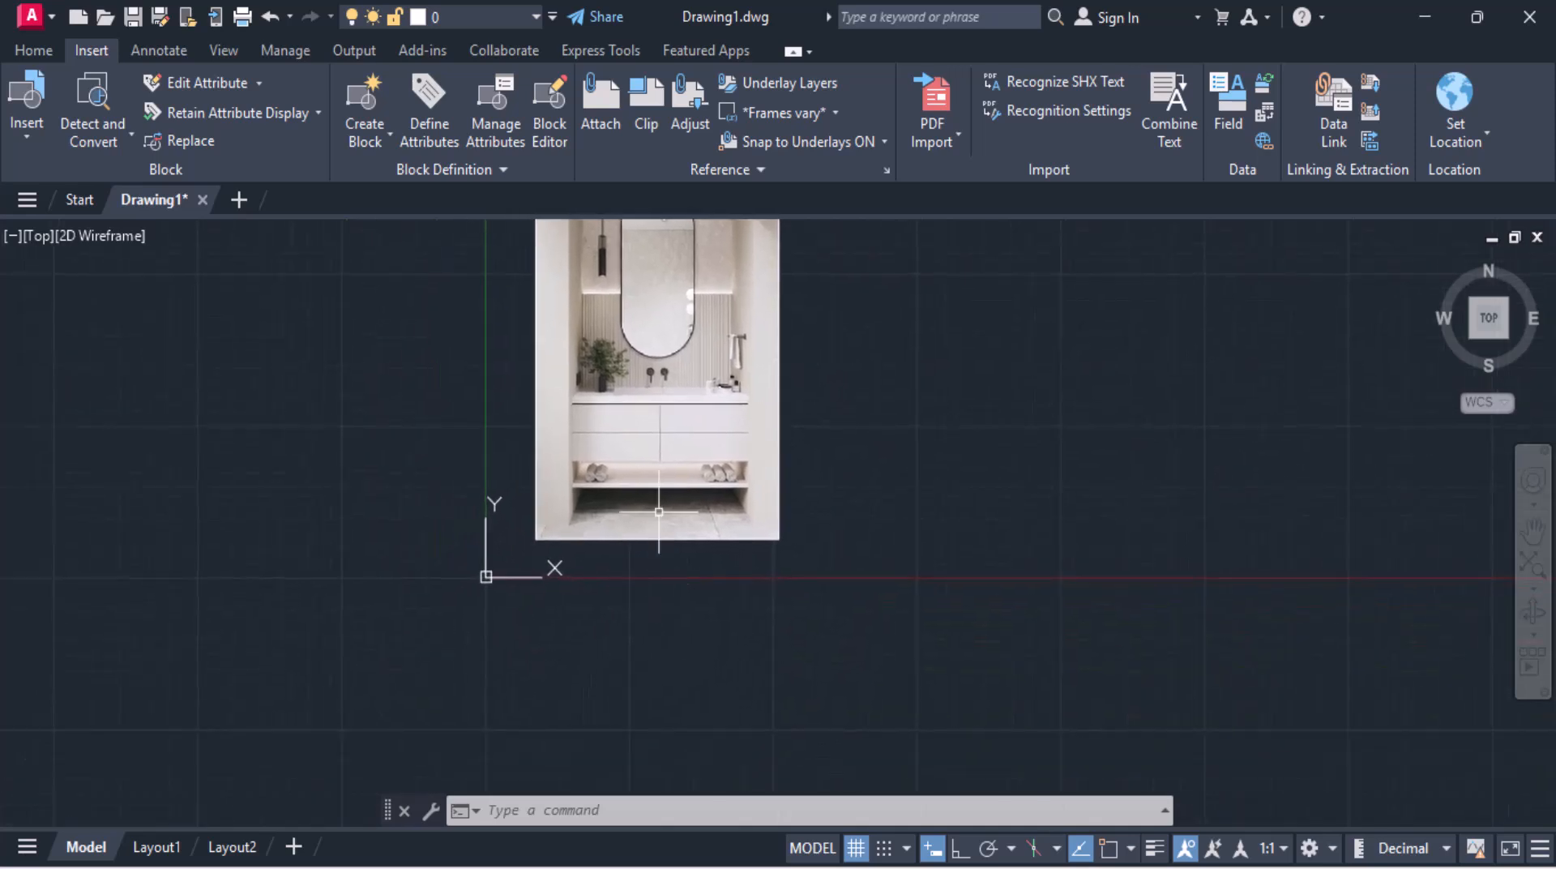
left_click(21, 42)
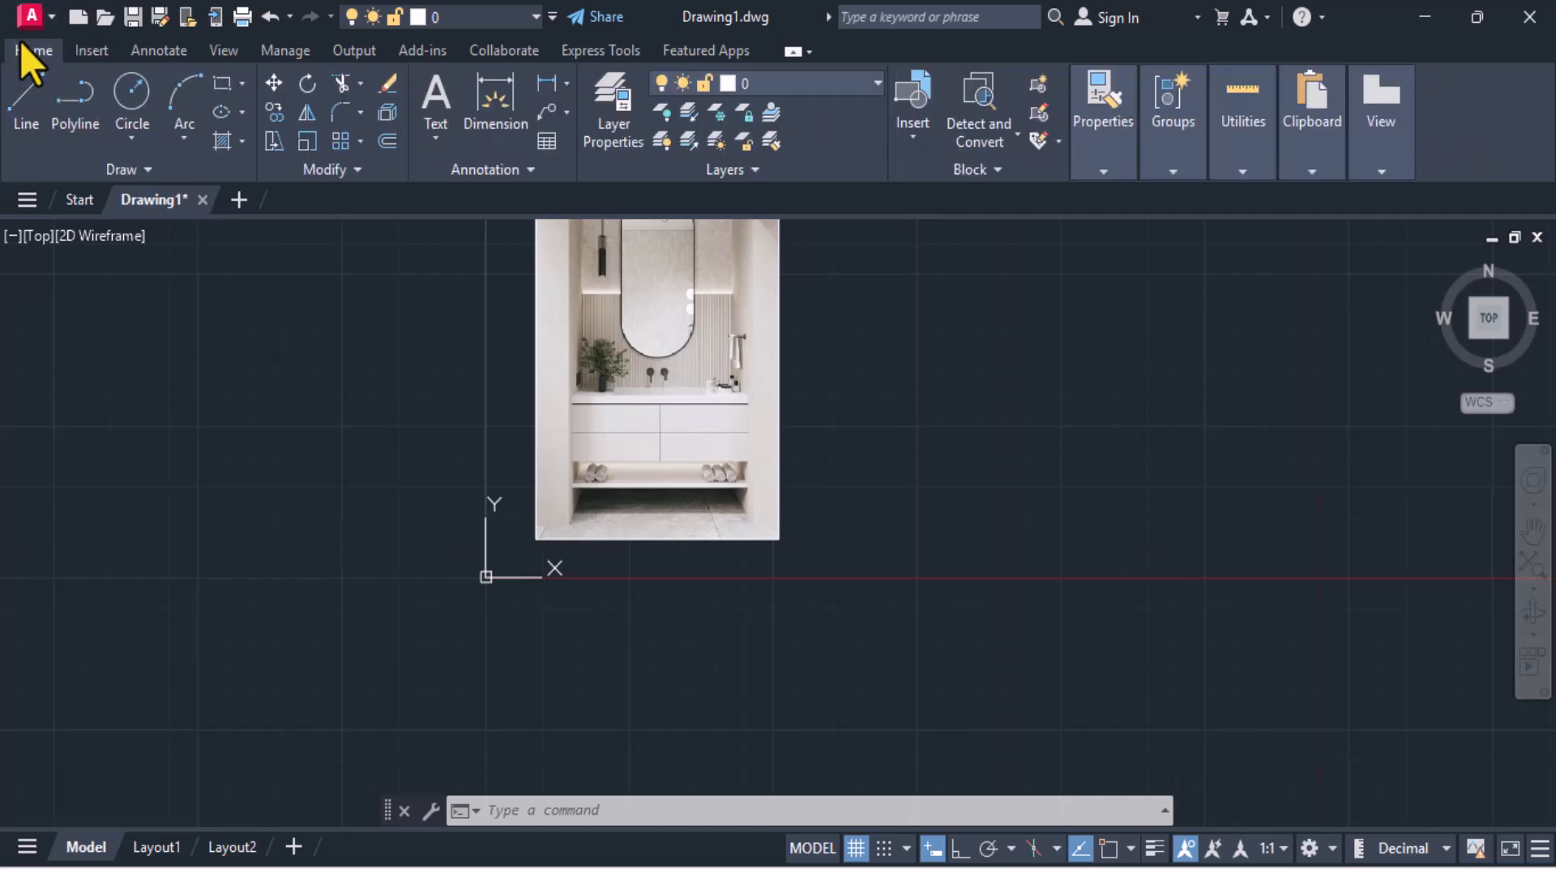
left_click(32, 104)
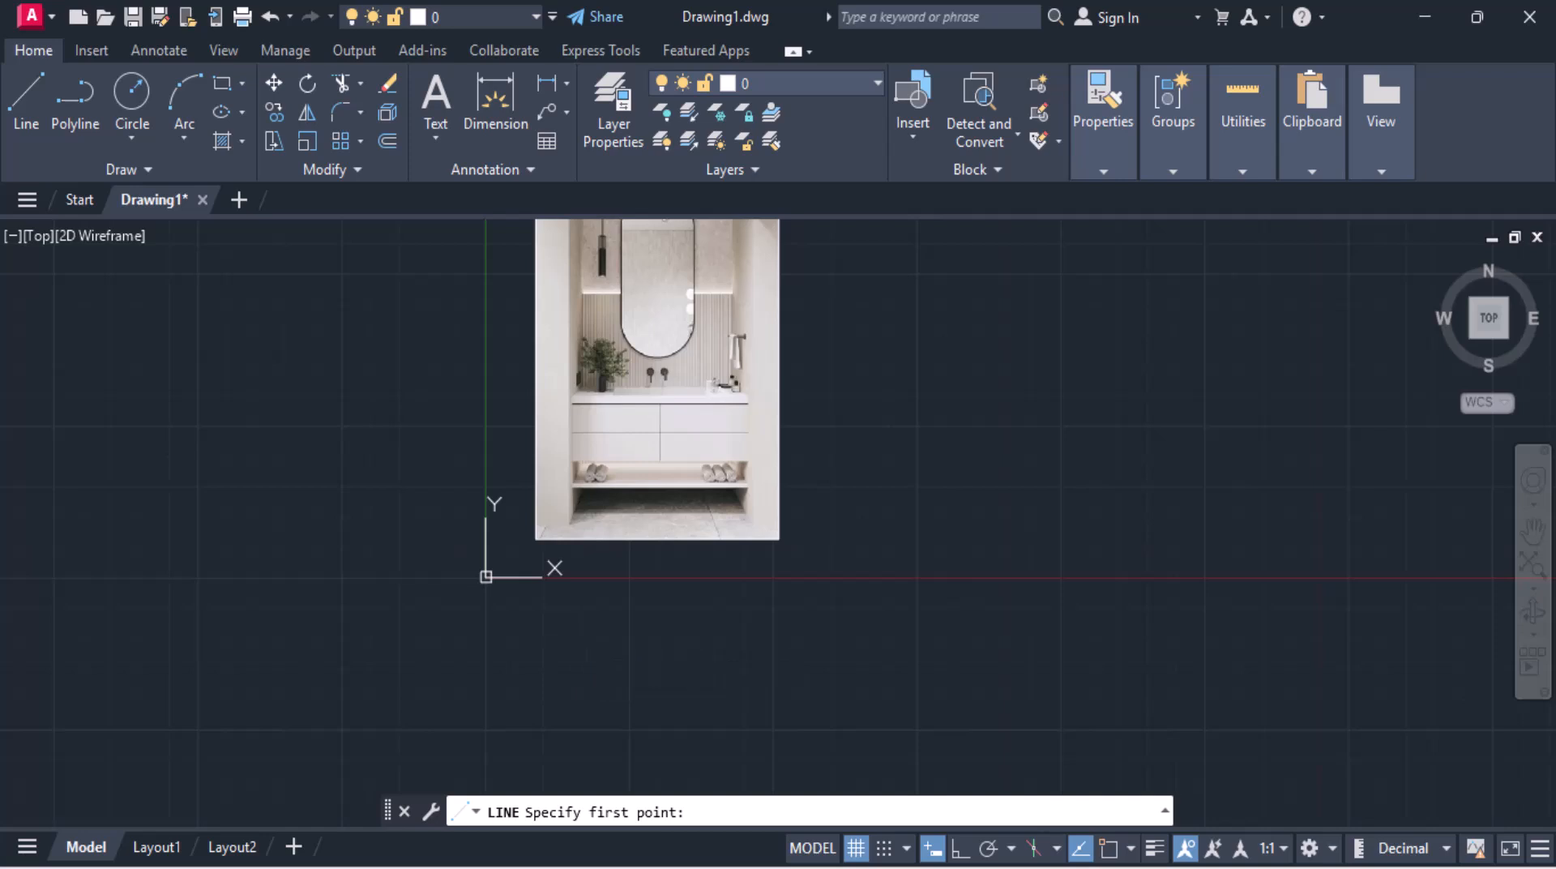
left_click(579, 641)
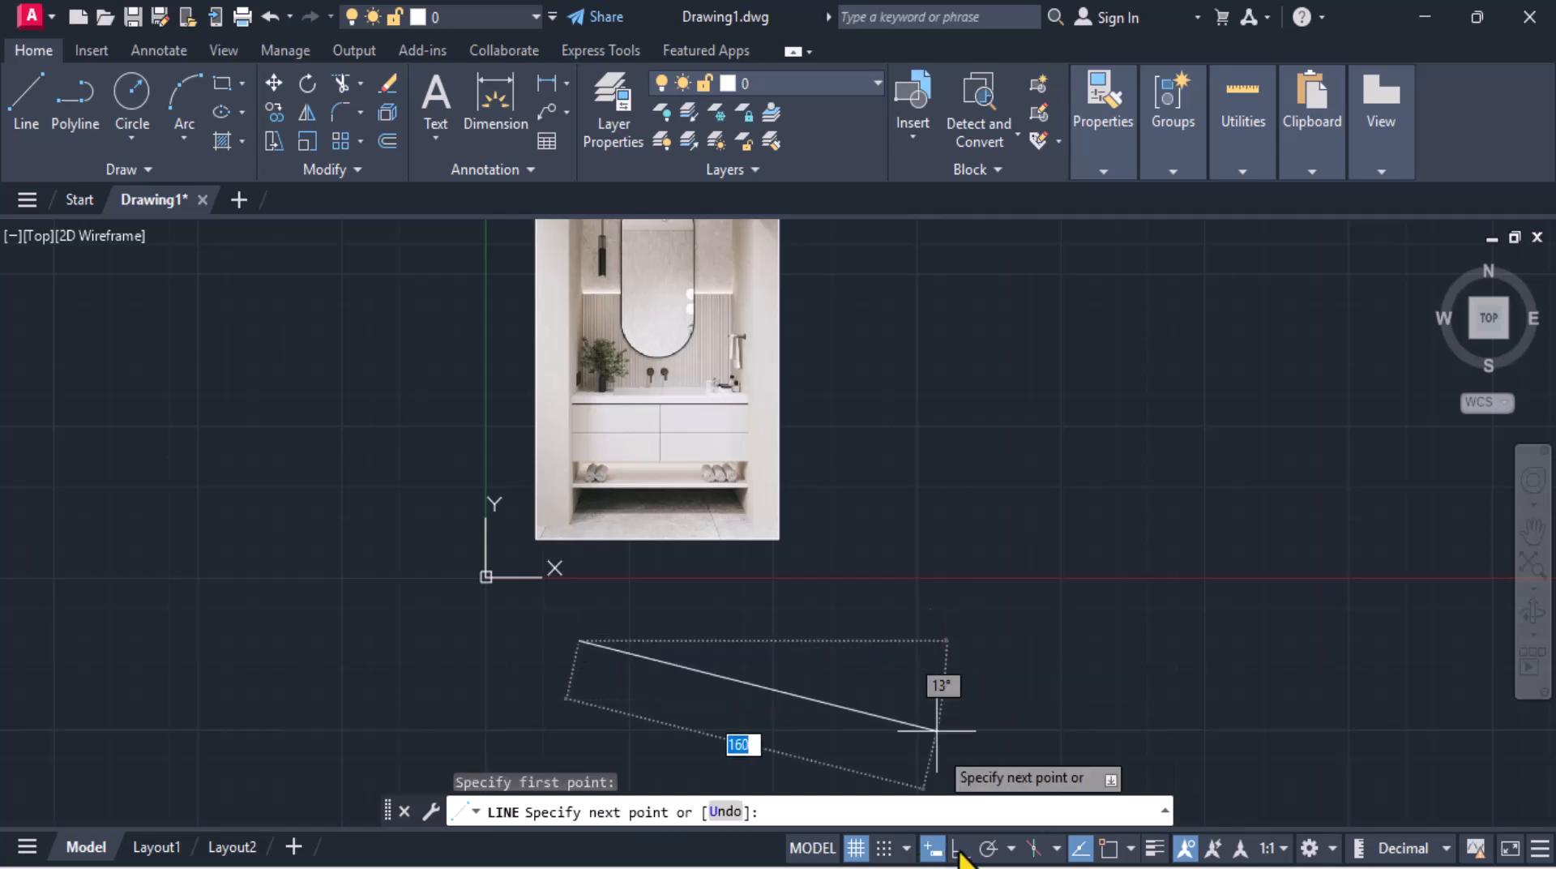
left_click(961, 848)
type("1200")
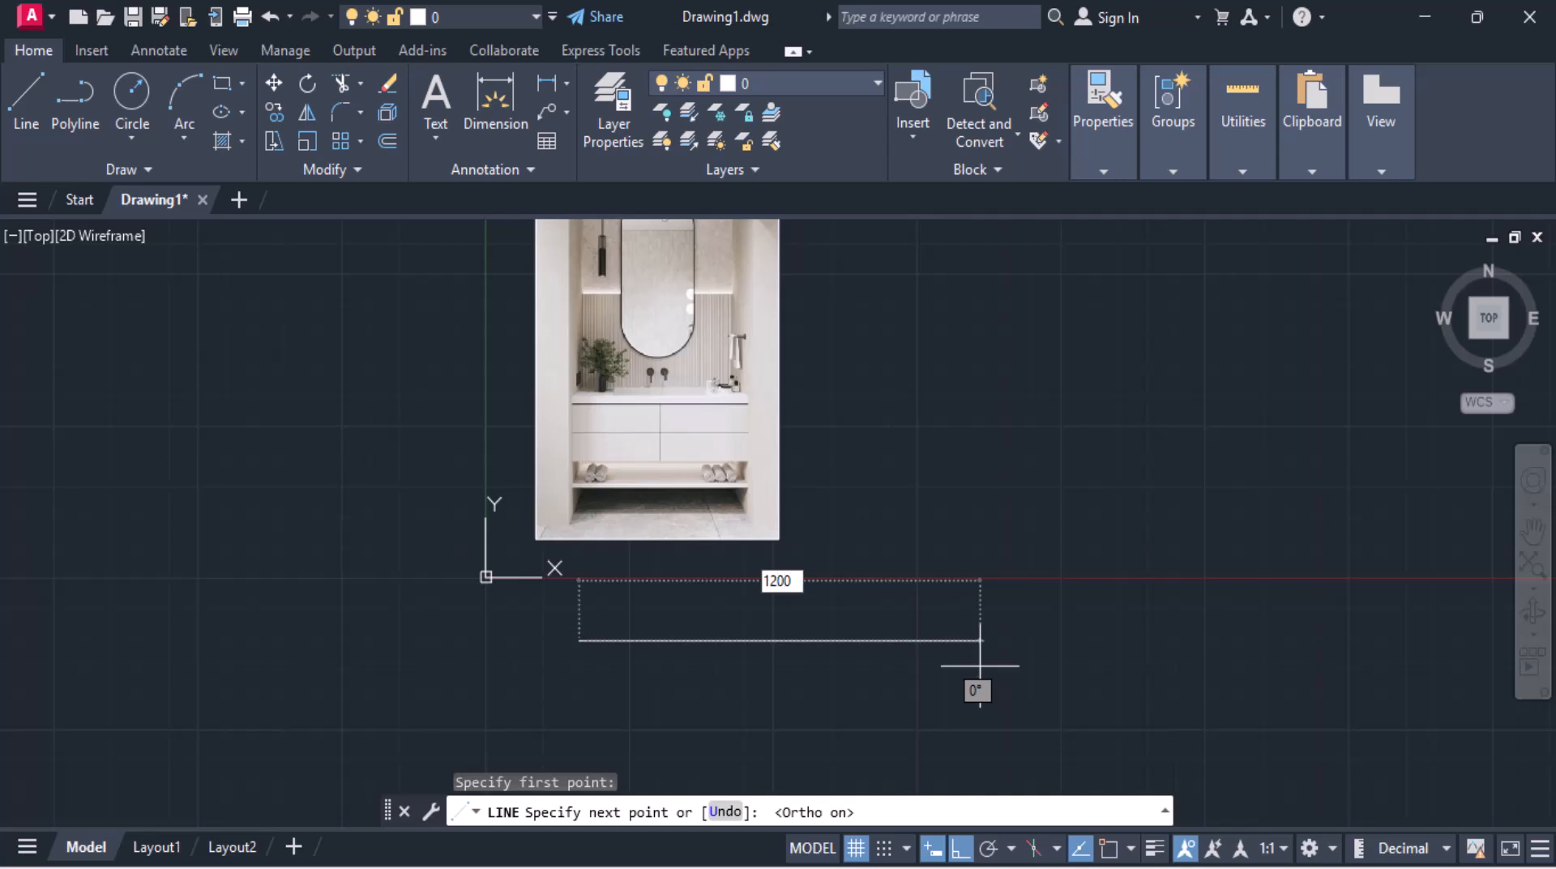
key("Return")
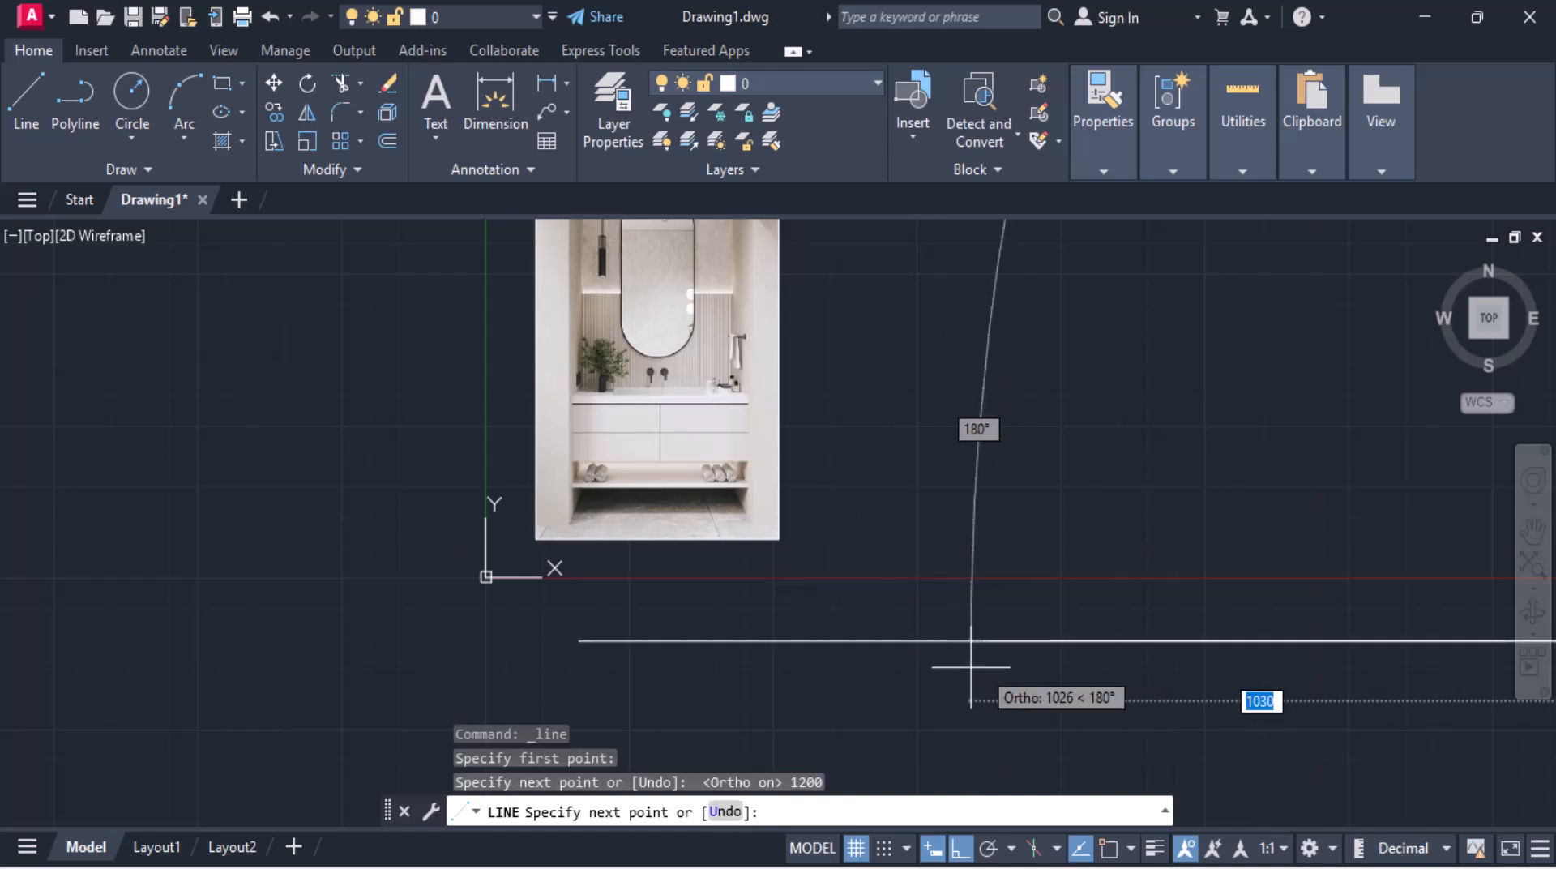
key("Return")
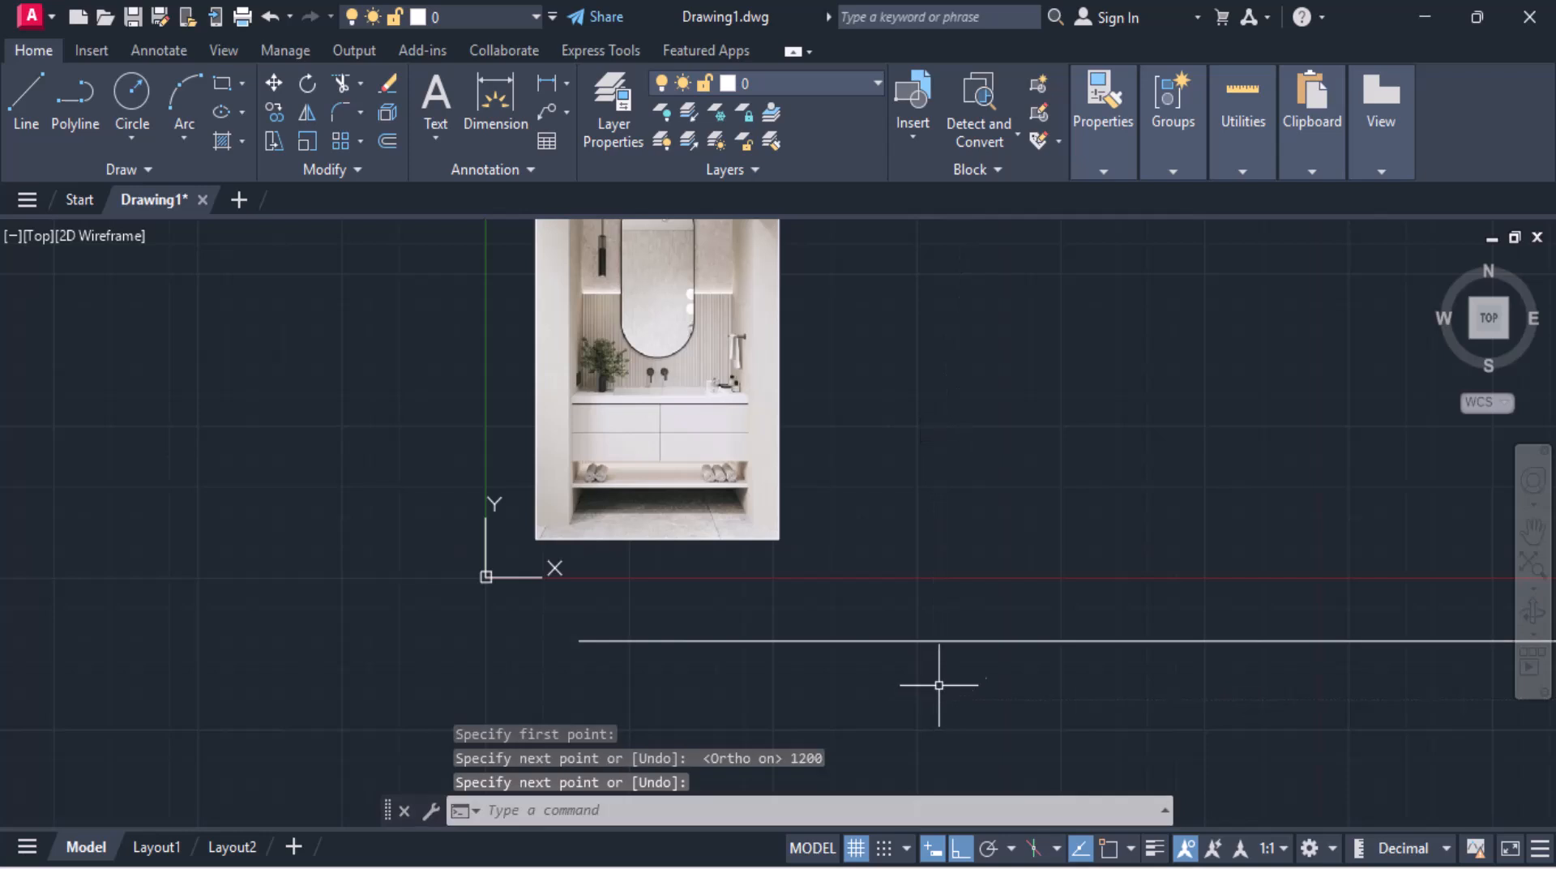
Step: Scale the image from its lower-left corner by reference, using the shelf's width as reference length and 1200 as new length
scroll(956, 668, "down", 5)
mouse_move(954, 648)
middle_mouse_down()
mouse_move(758, 583)
mouse_move(661, 590)
middle_mouse_up()
scroll(670, 601, "up", 5)
scroll(670, 601, "down", 4)
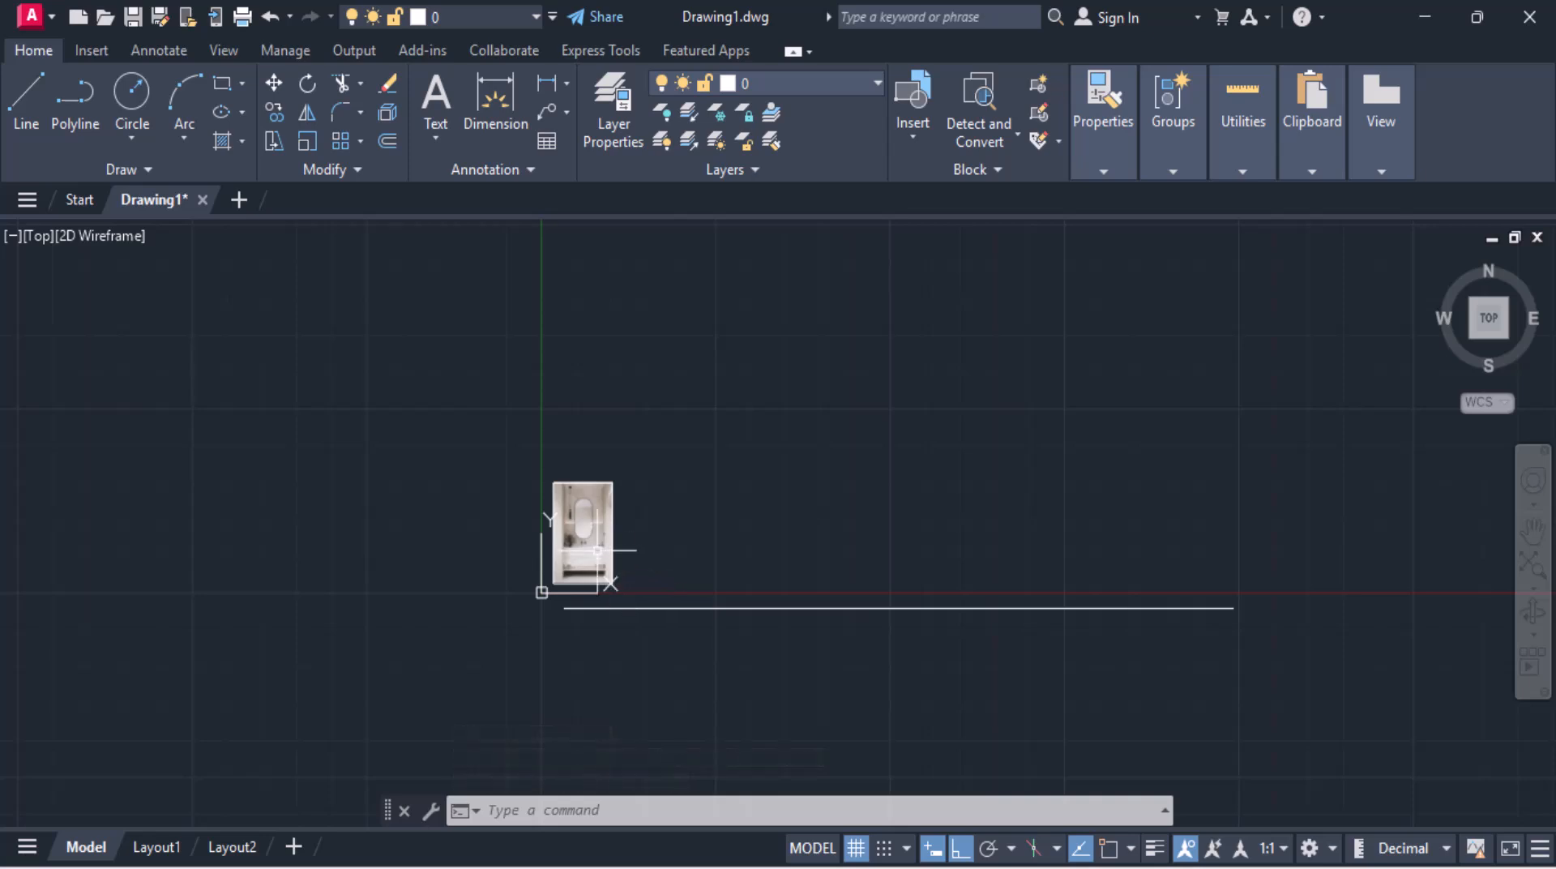
scroll(599, 552, "up", 2)
scroll(692, 687, "down", 2)
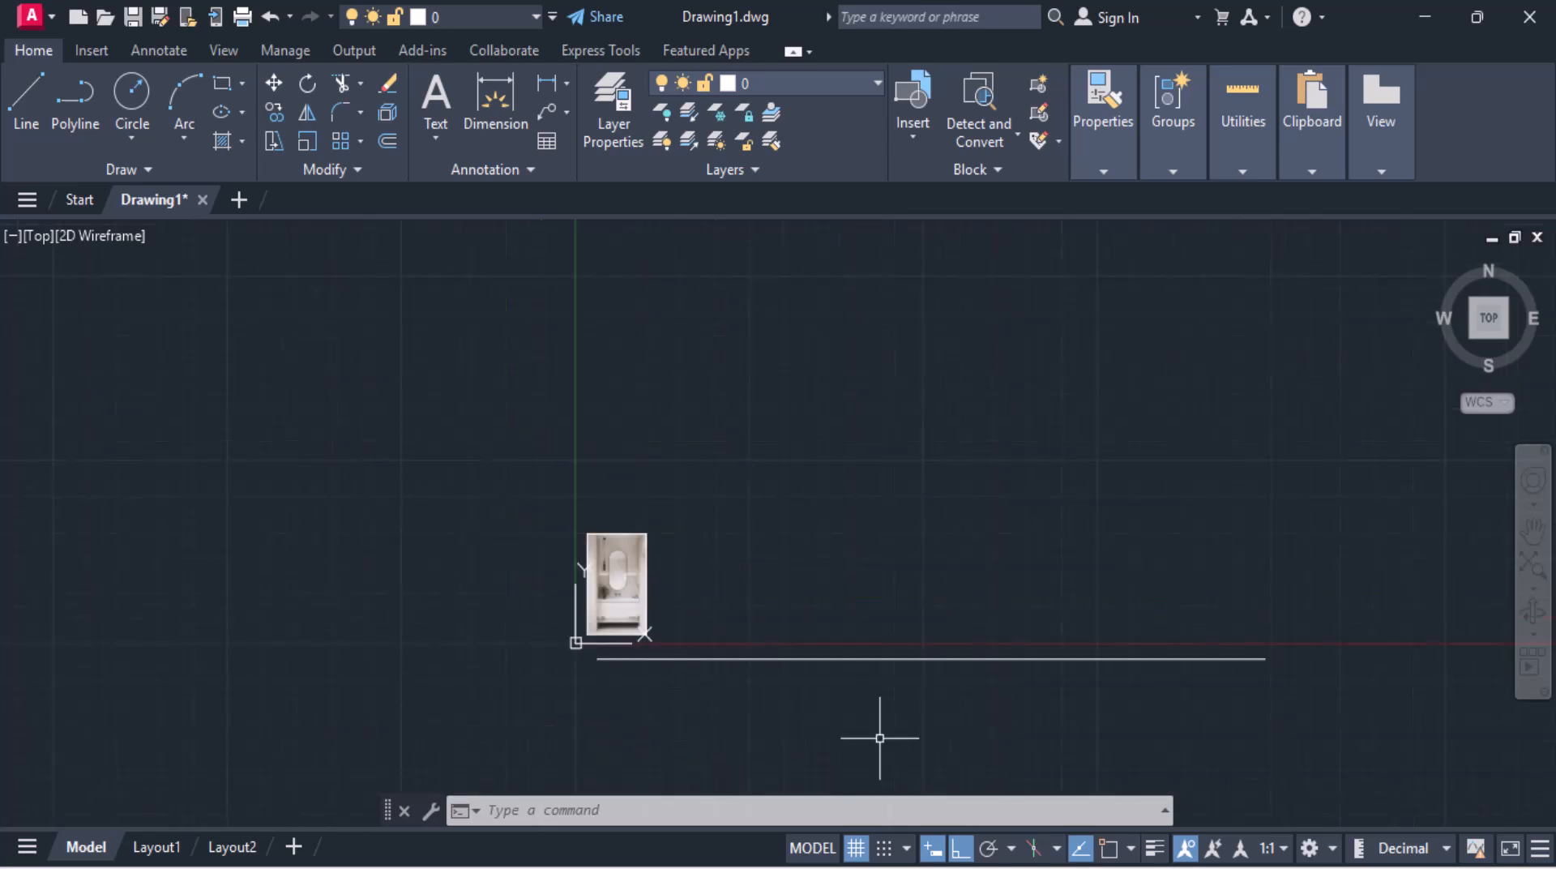
scroll(776, 653, "up", 2)
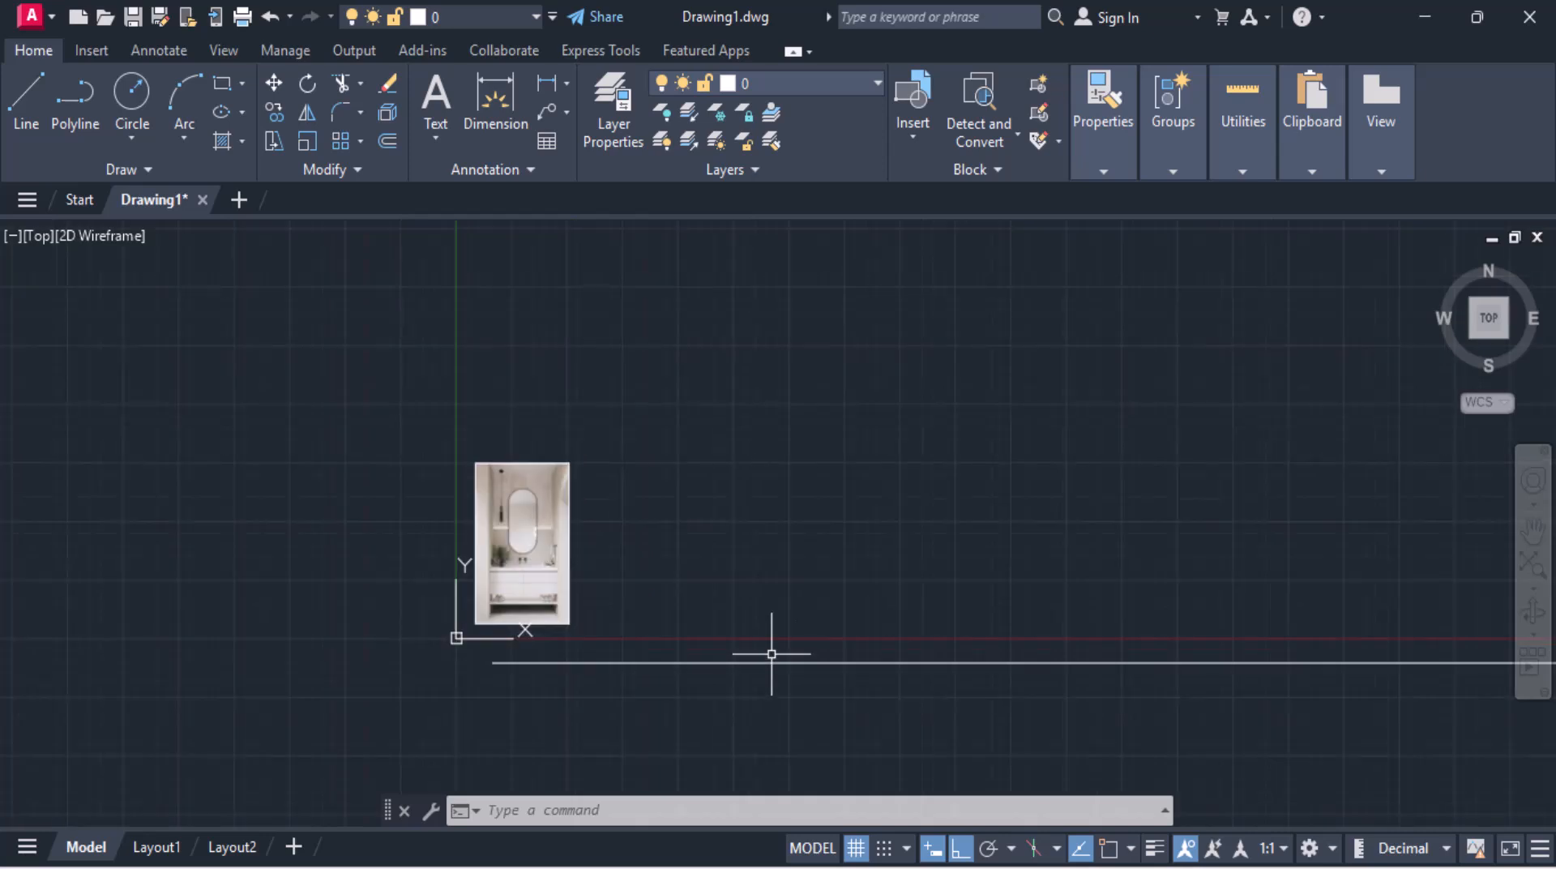
middle_click_drag(728, 636, 511, 546)
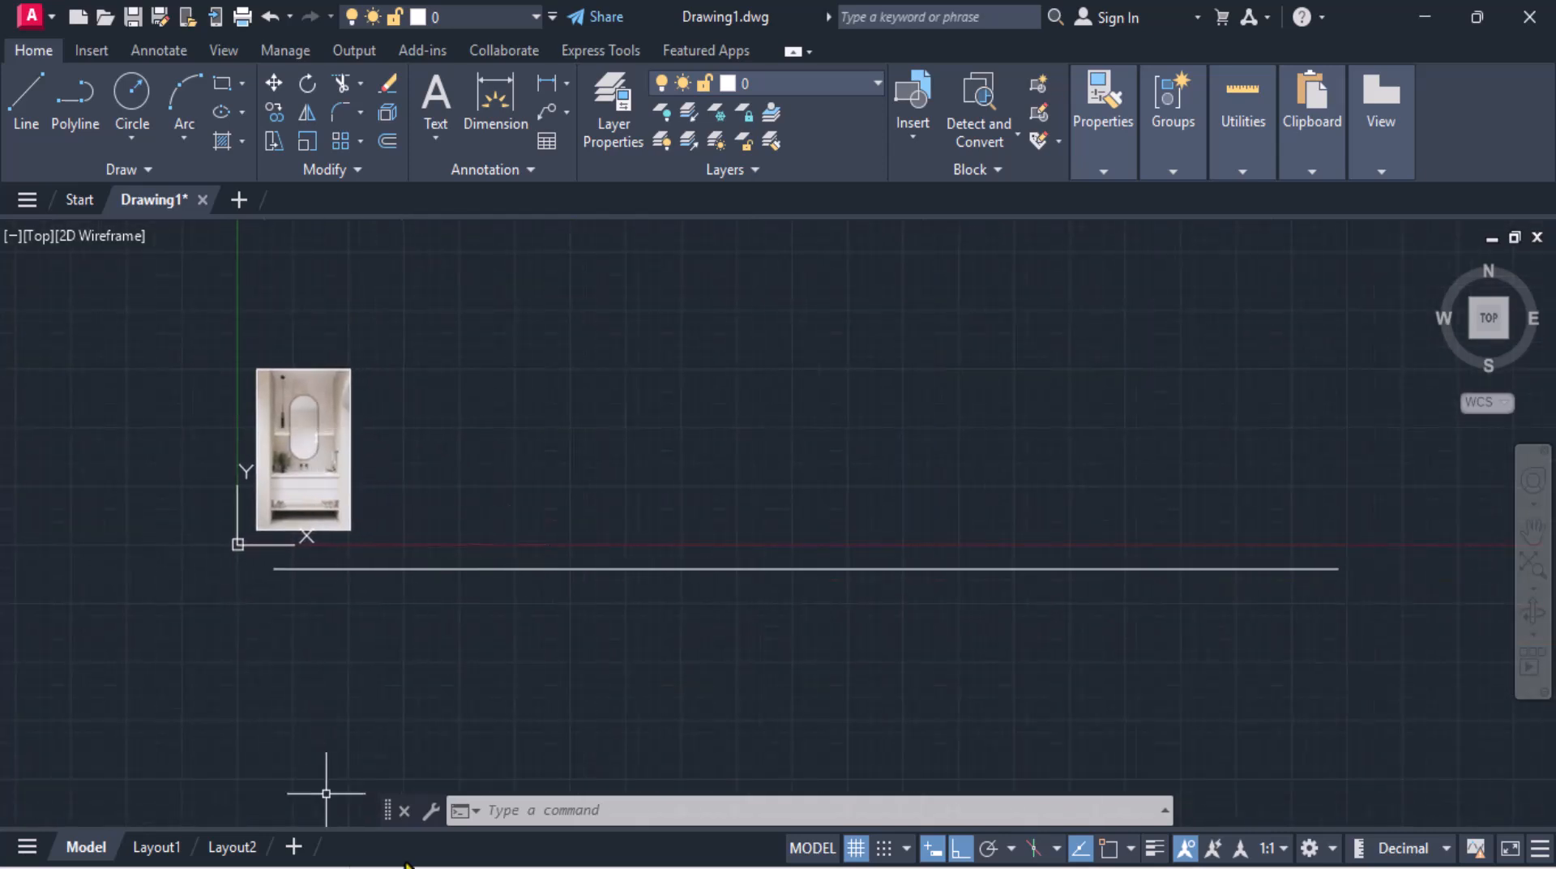
left_click(530, 808)
type("sc")
key("Return")
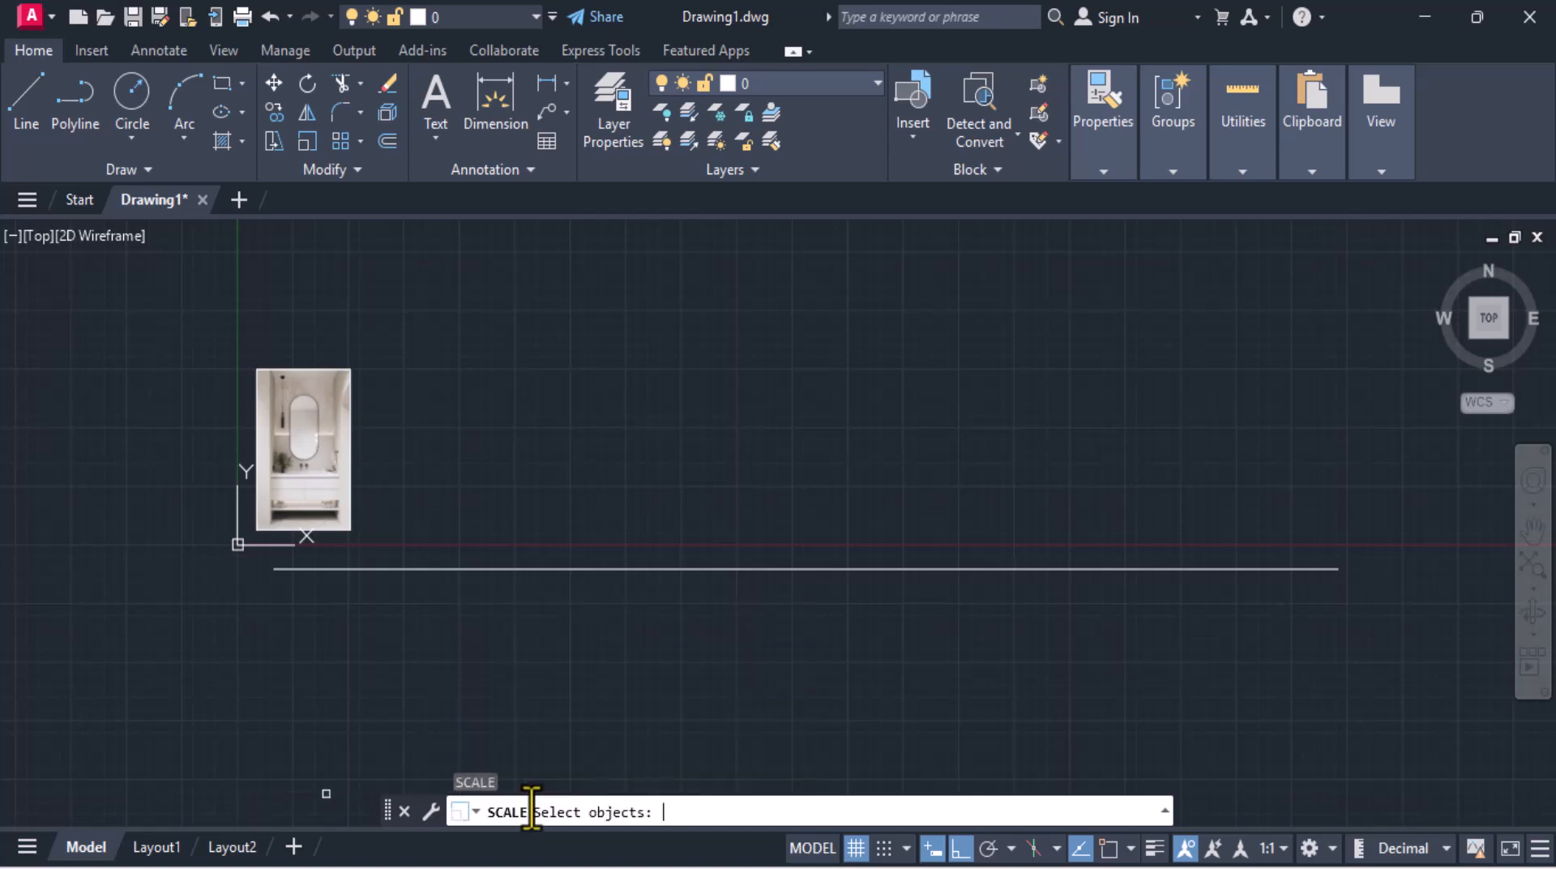
left_click(328, 475)
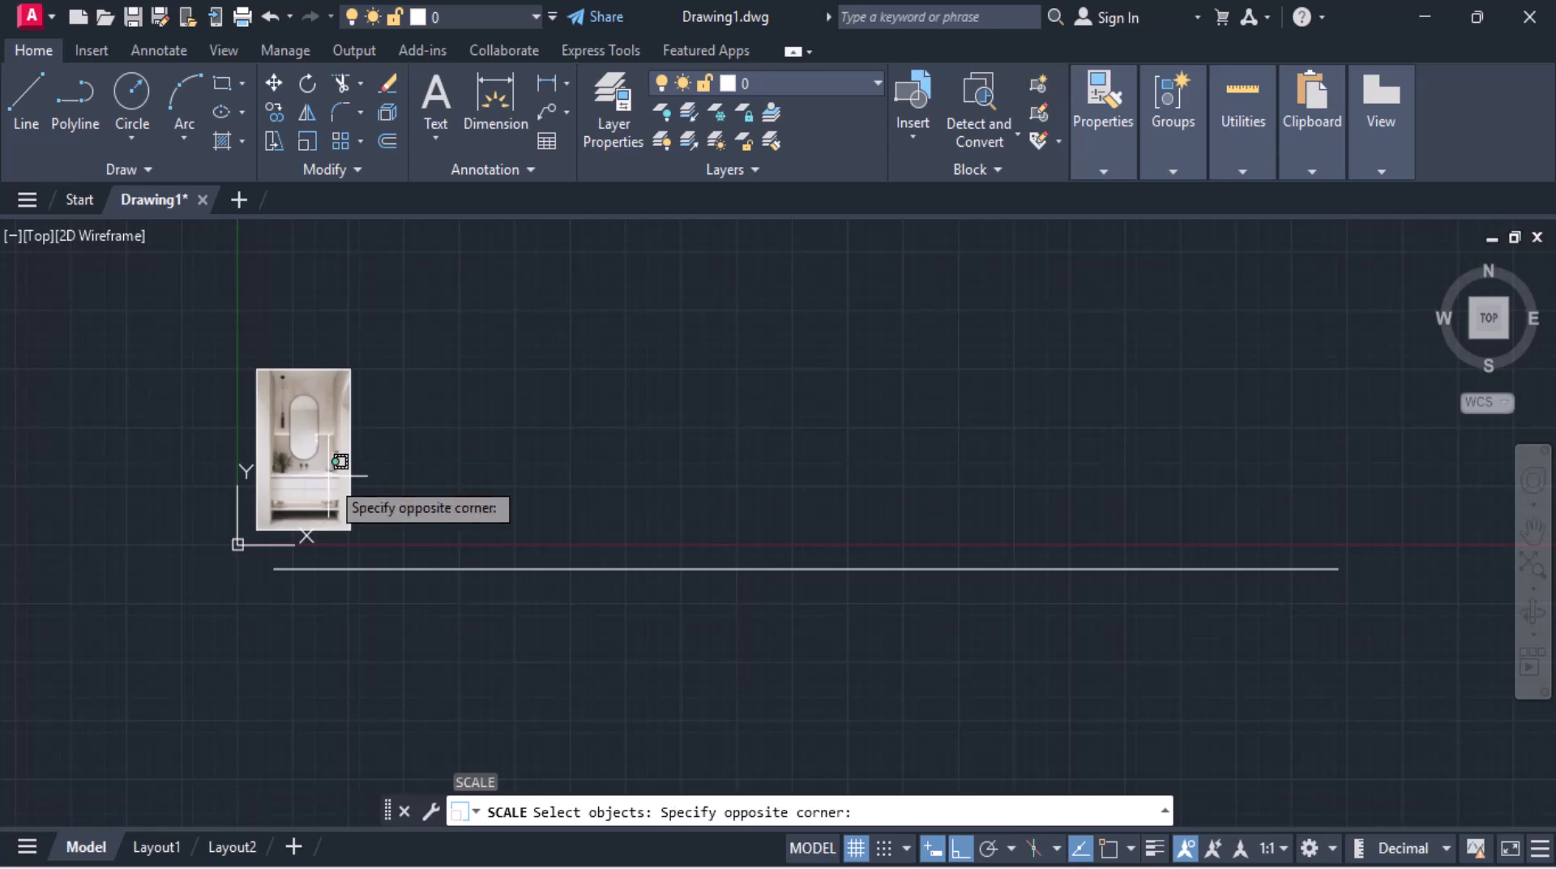
left_click(316, 354)
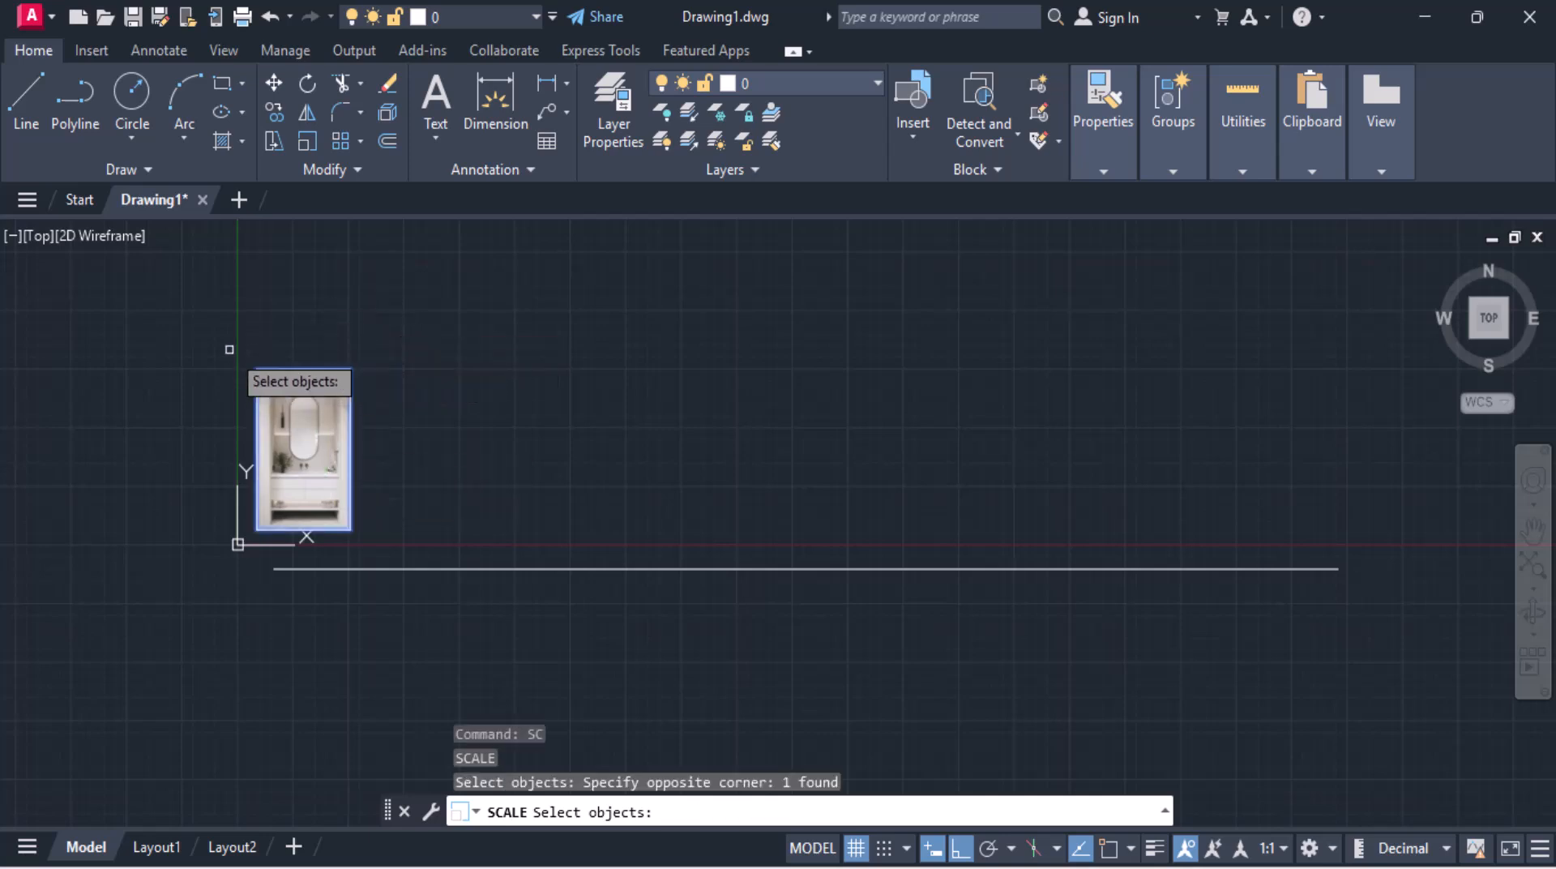
left_click(236, 337)
left_click(384, 541)
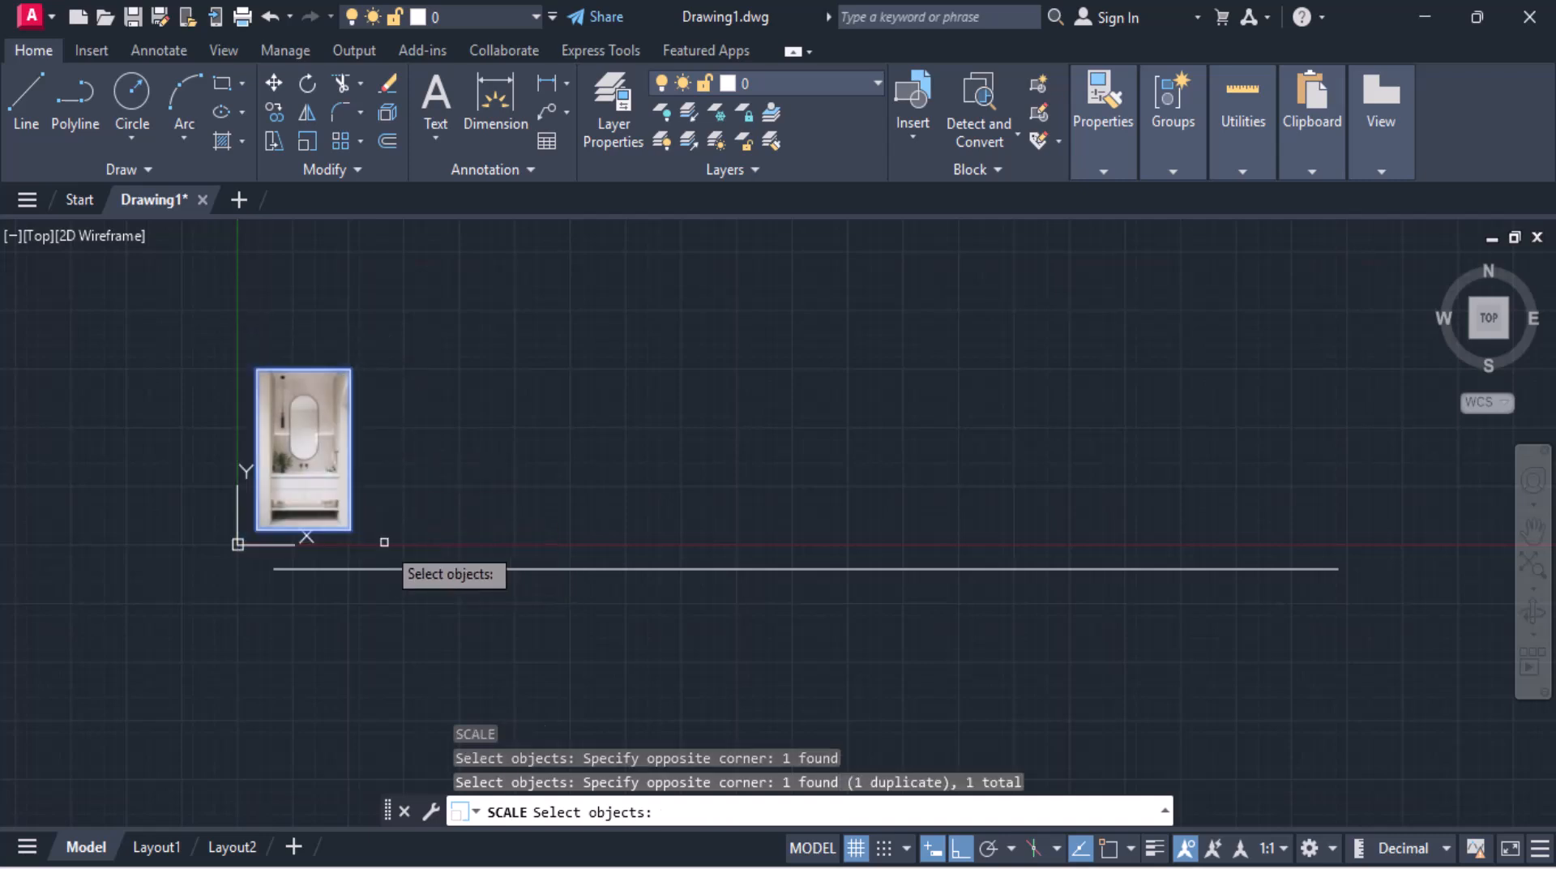
key("Return")
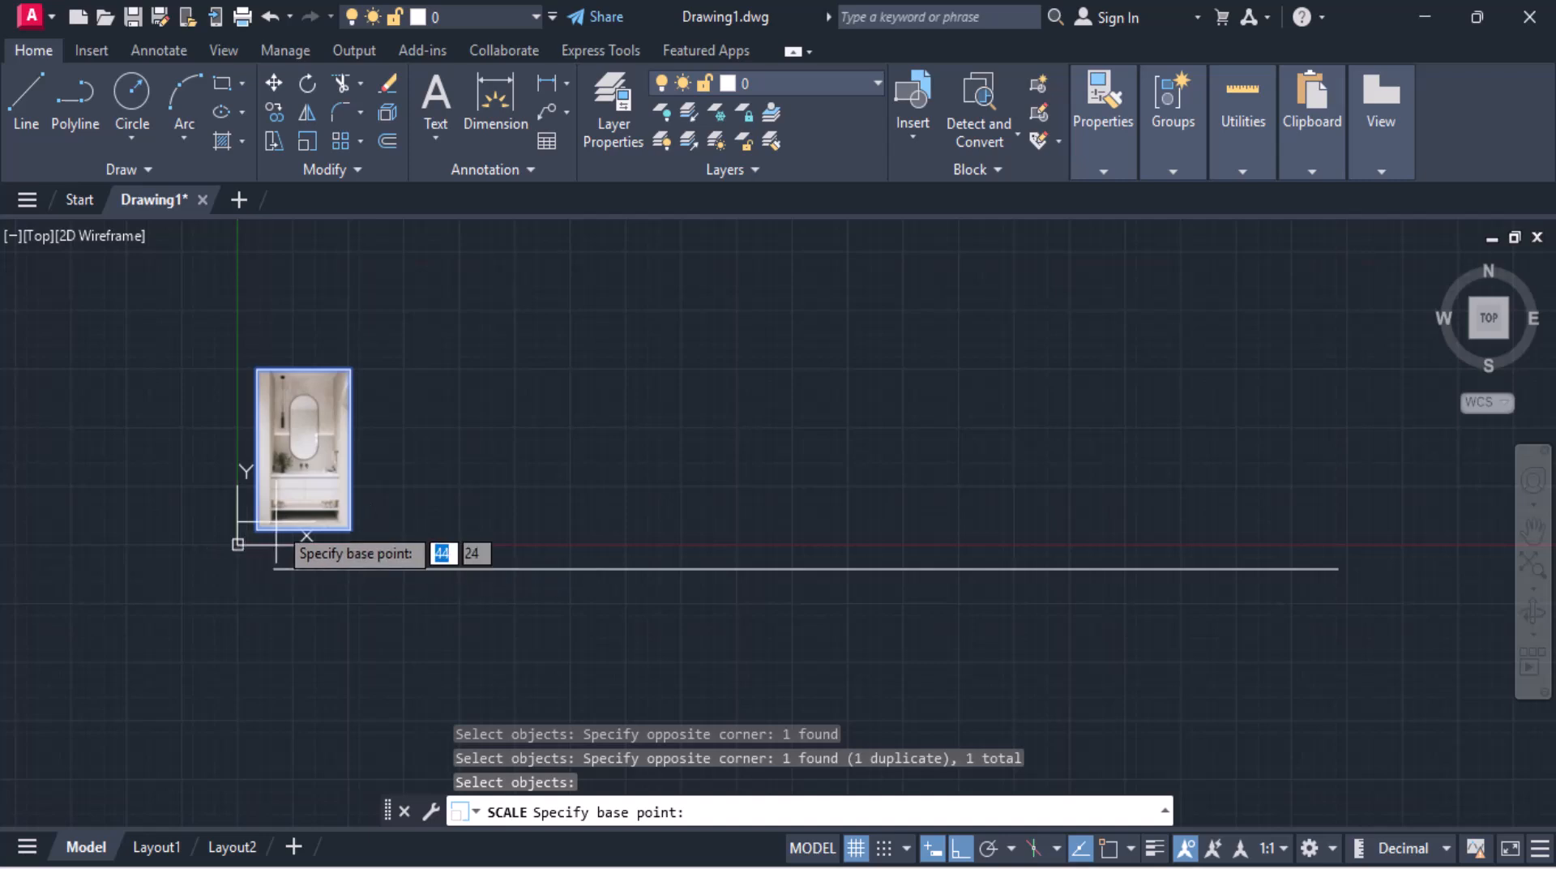
scroll(284, 538, "up", 5)
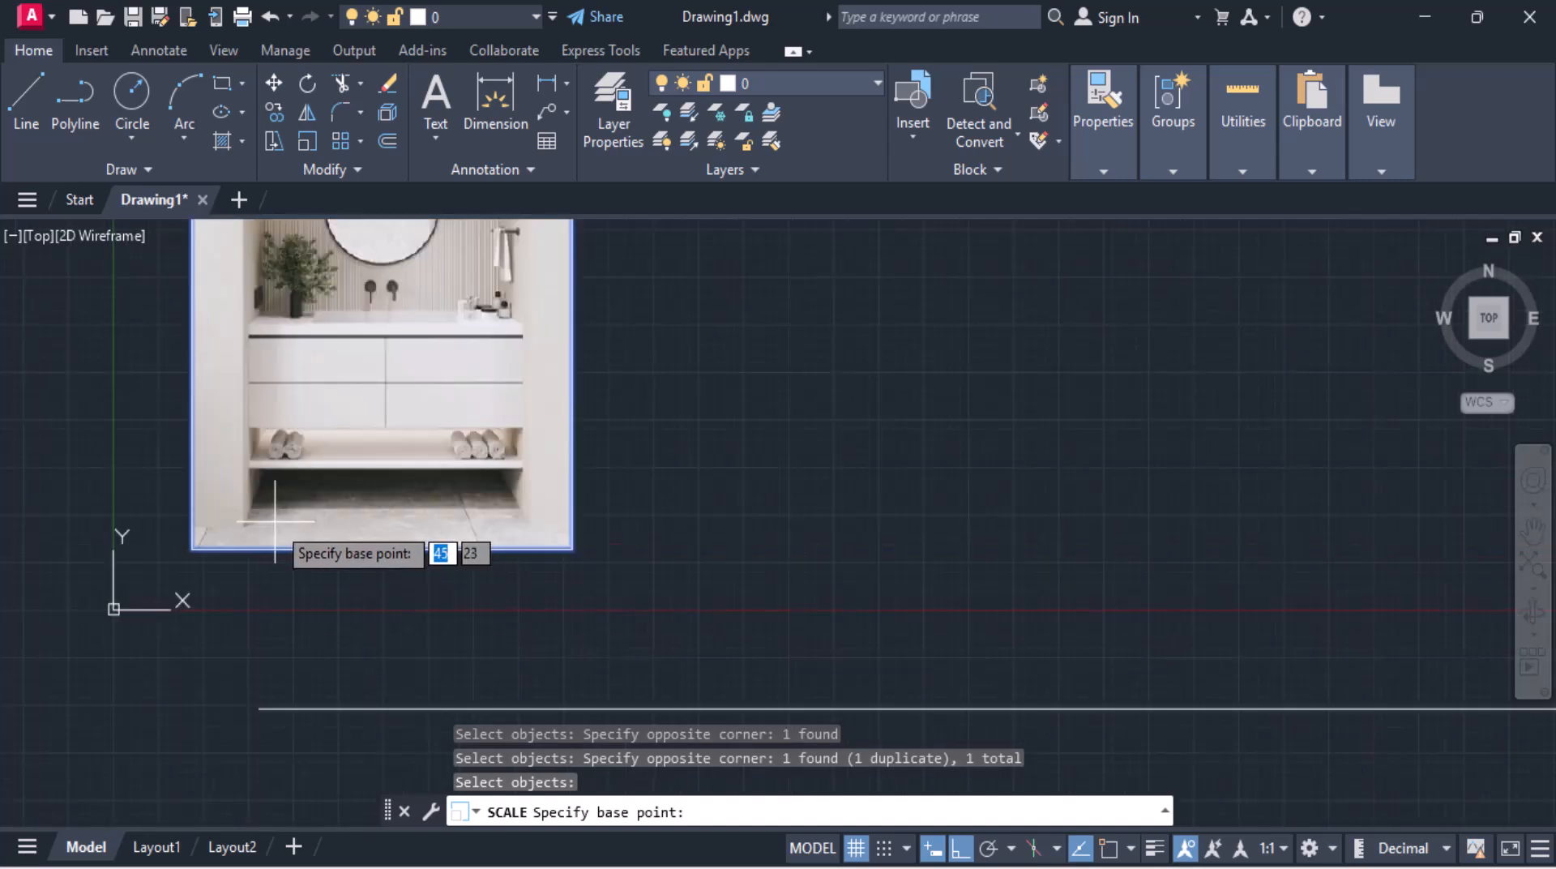
left_click(193, 550)
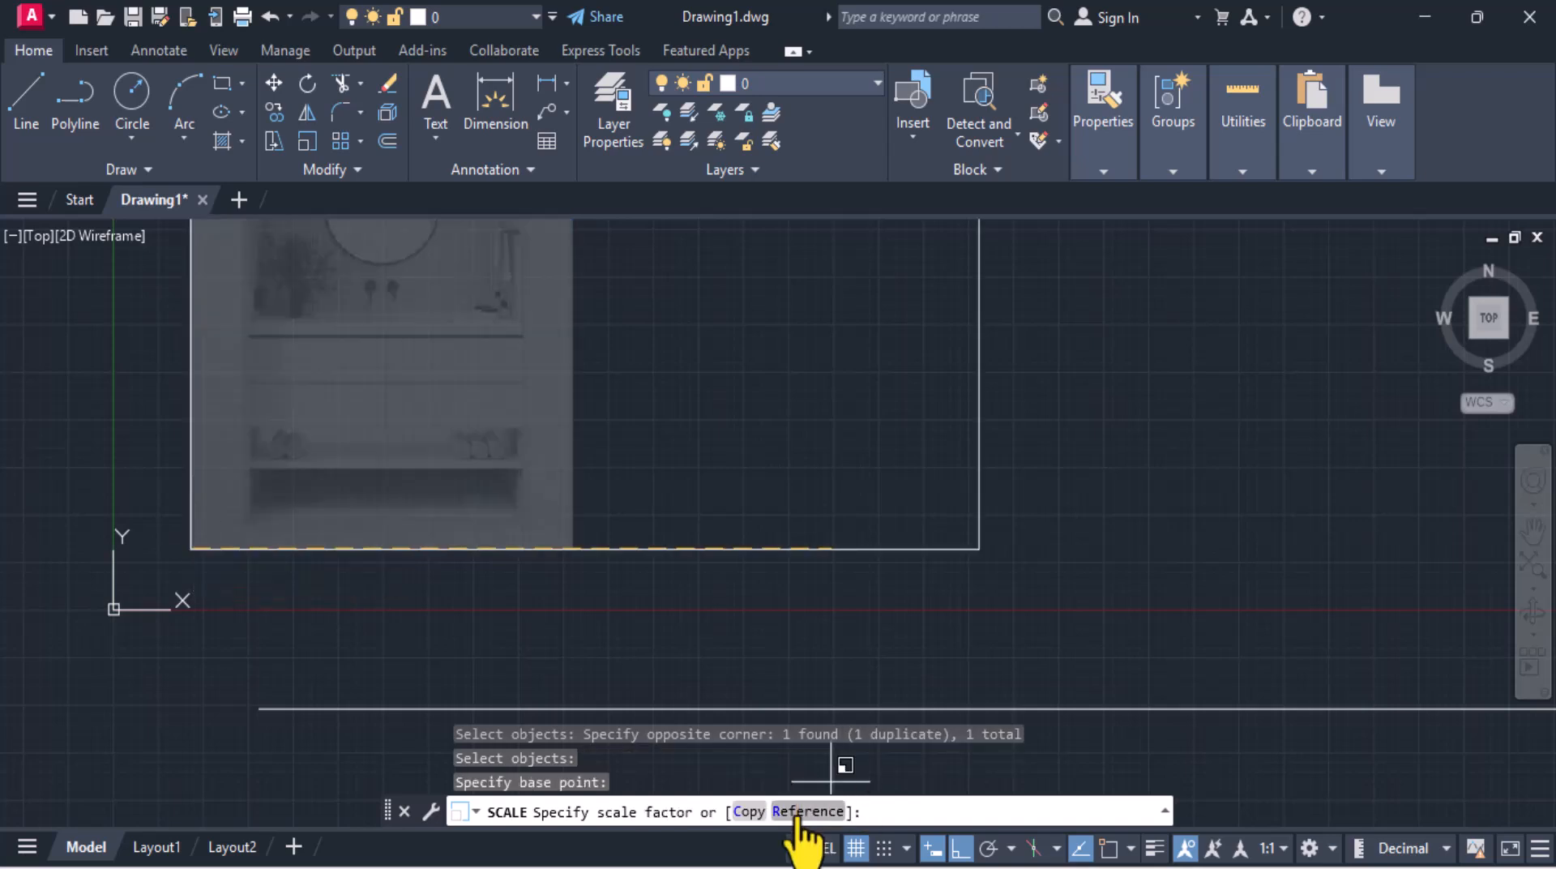
left_click(798, 813)
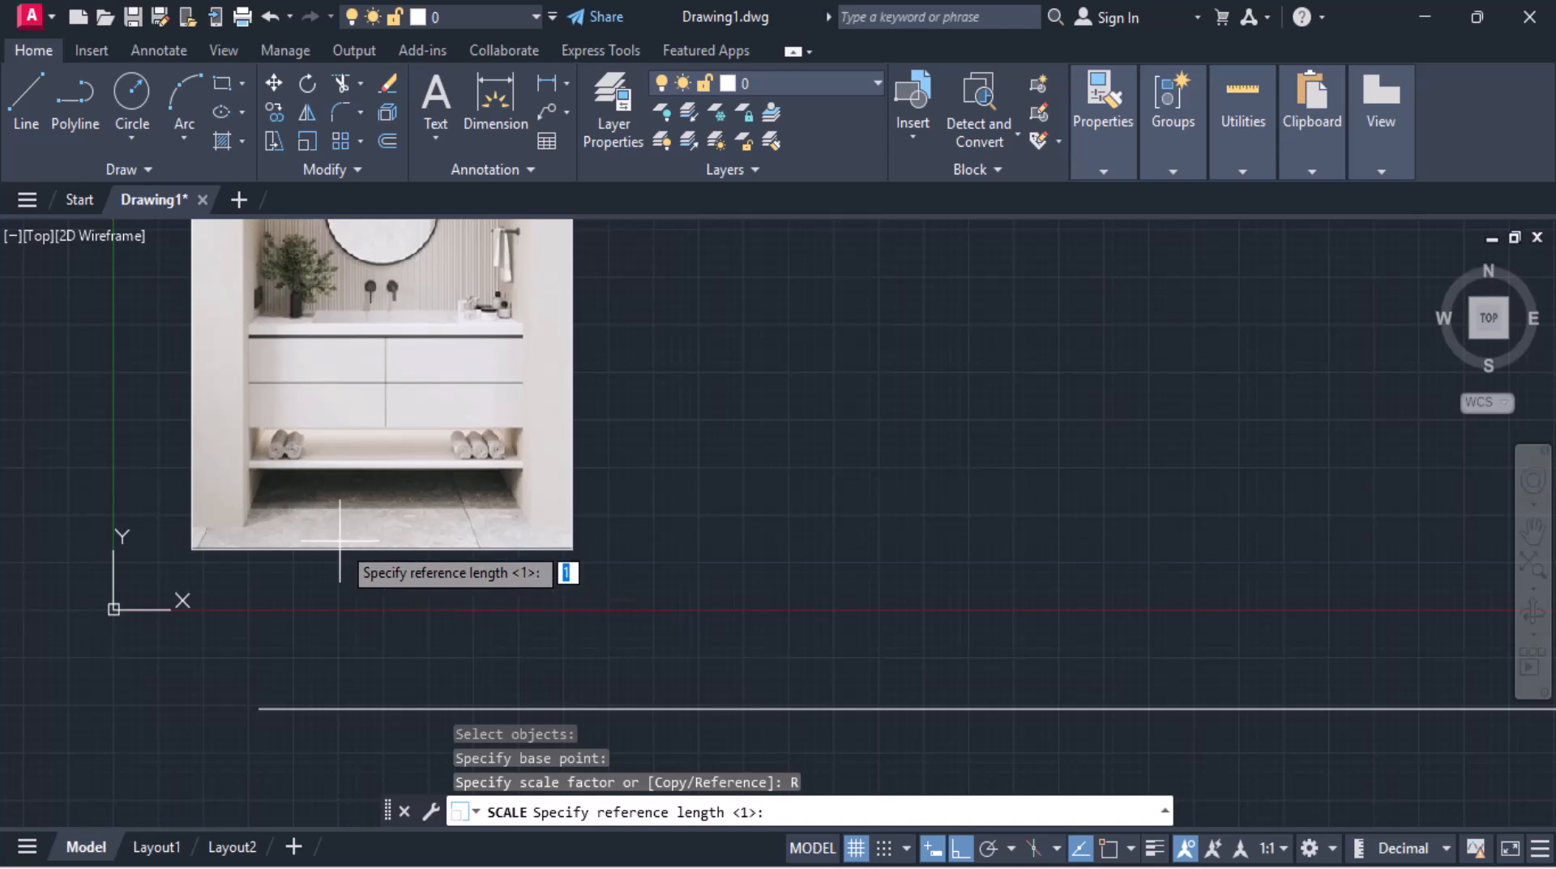
scroll(341, 535, "up", 4)
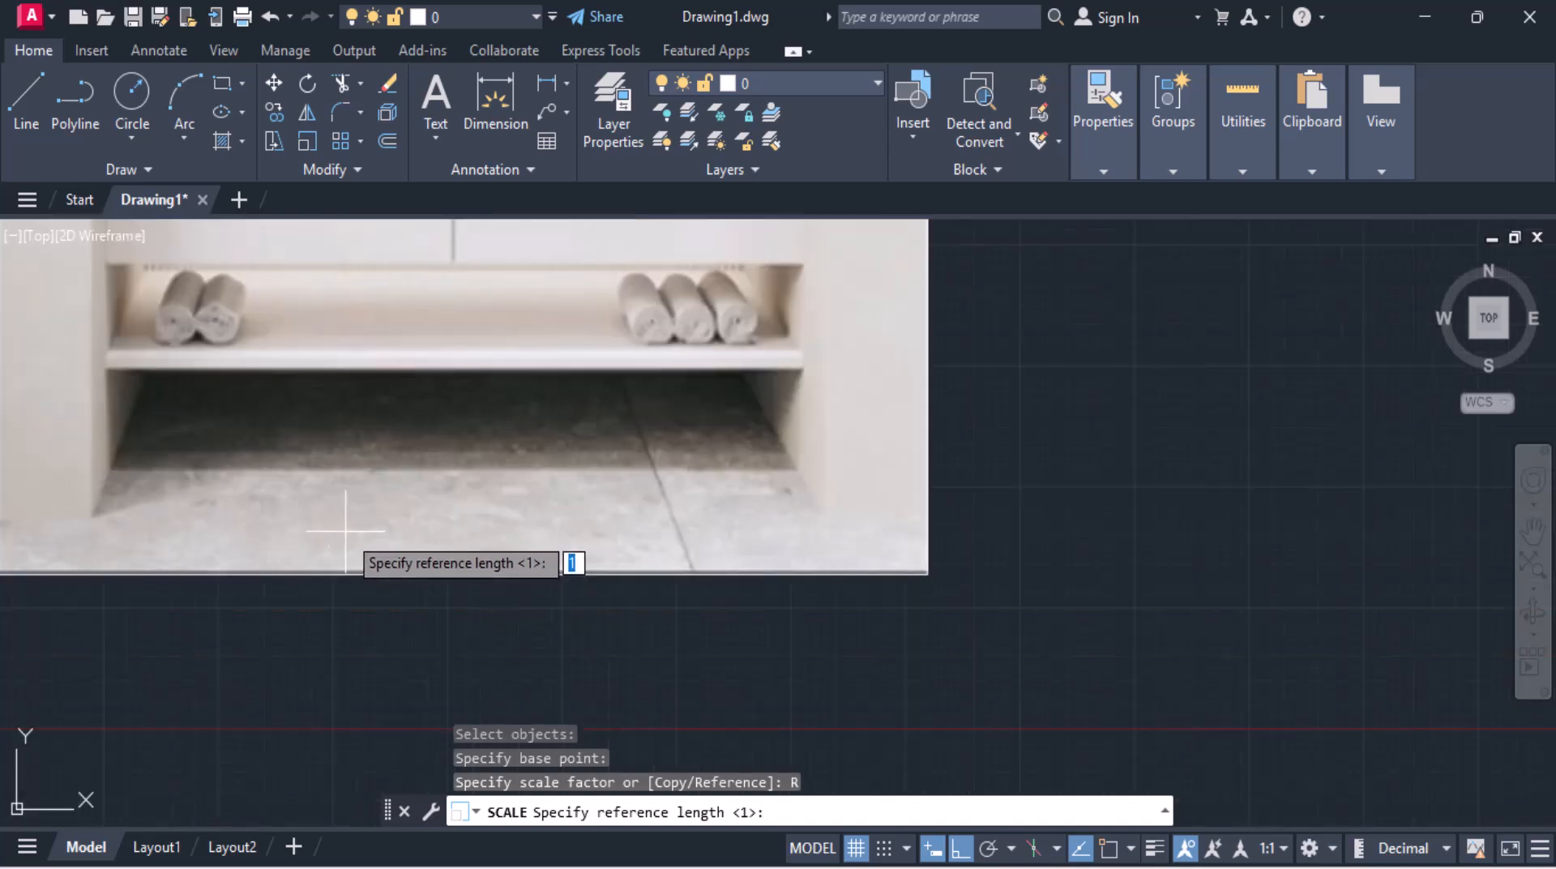
left_click(106, 365)
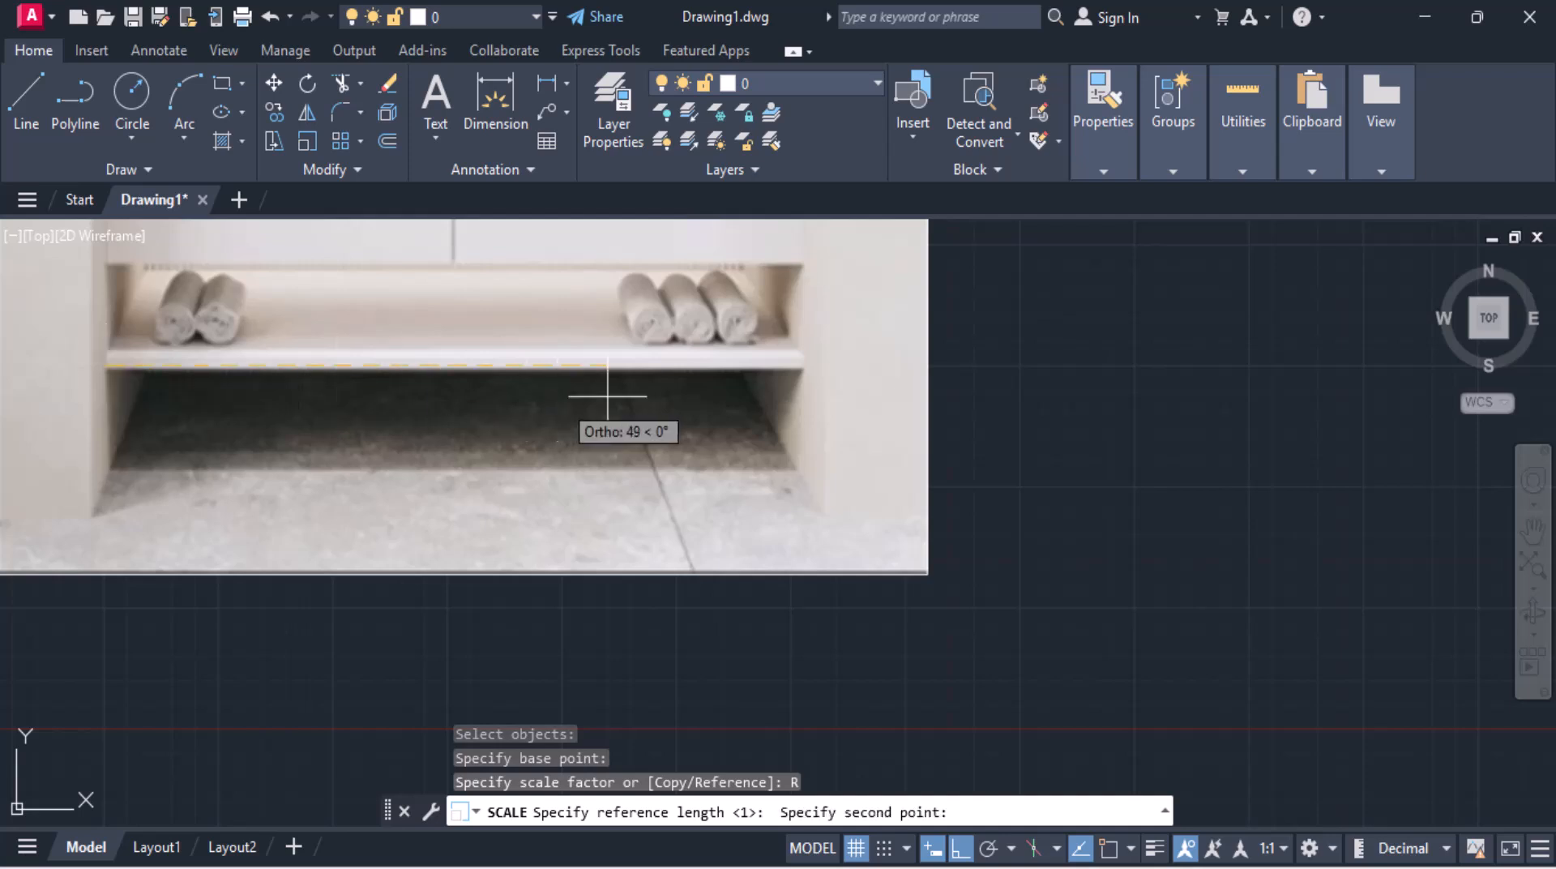
left_click(803, 371)
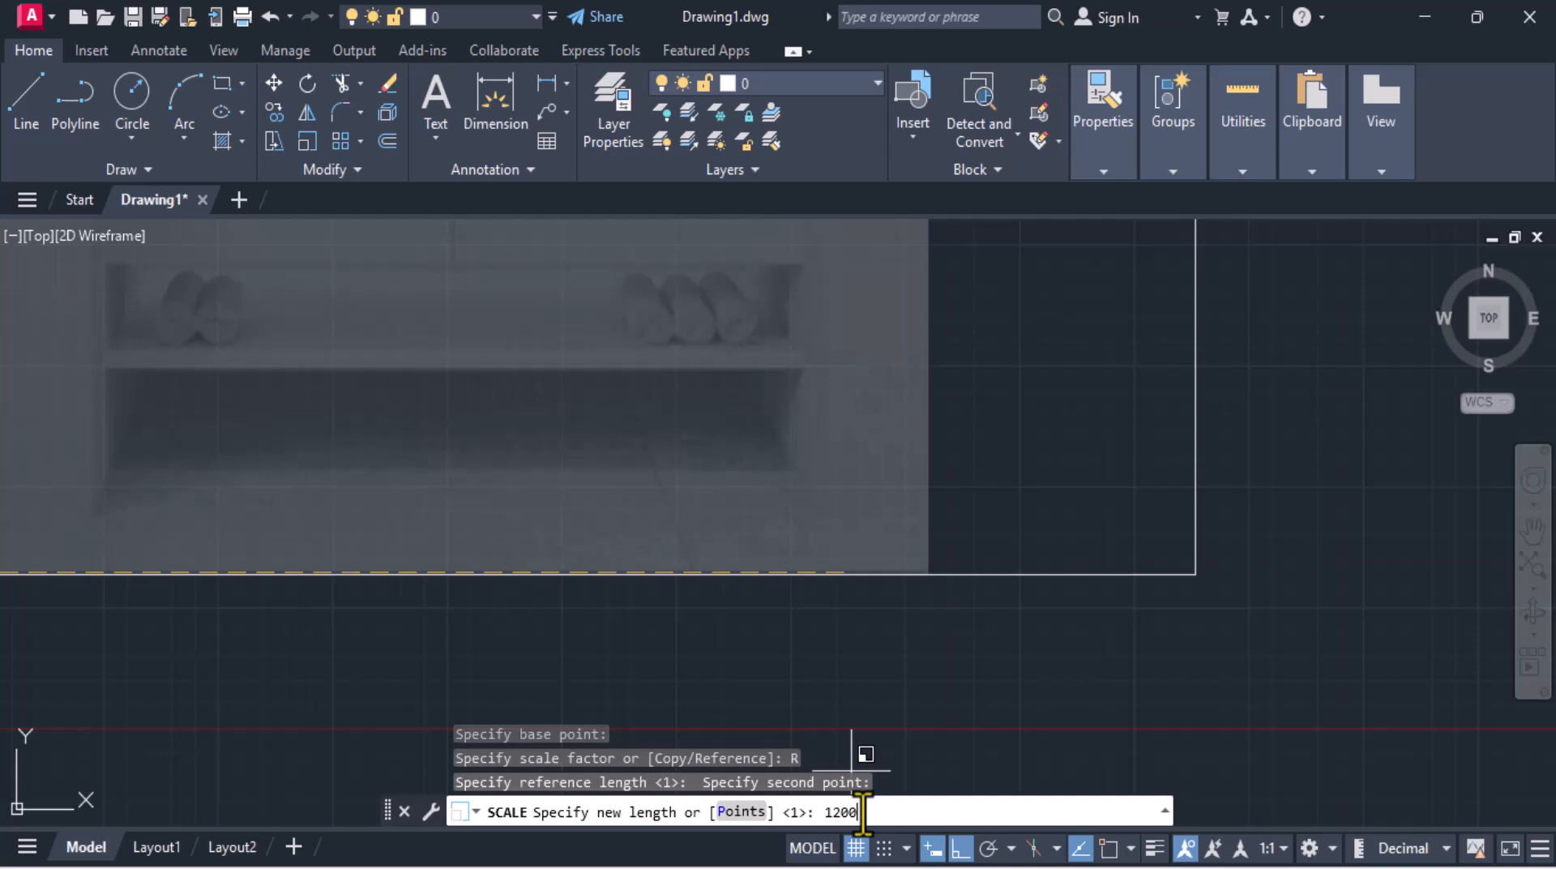
key("Return")
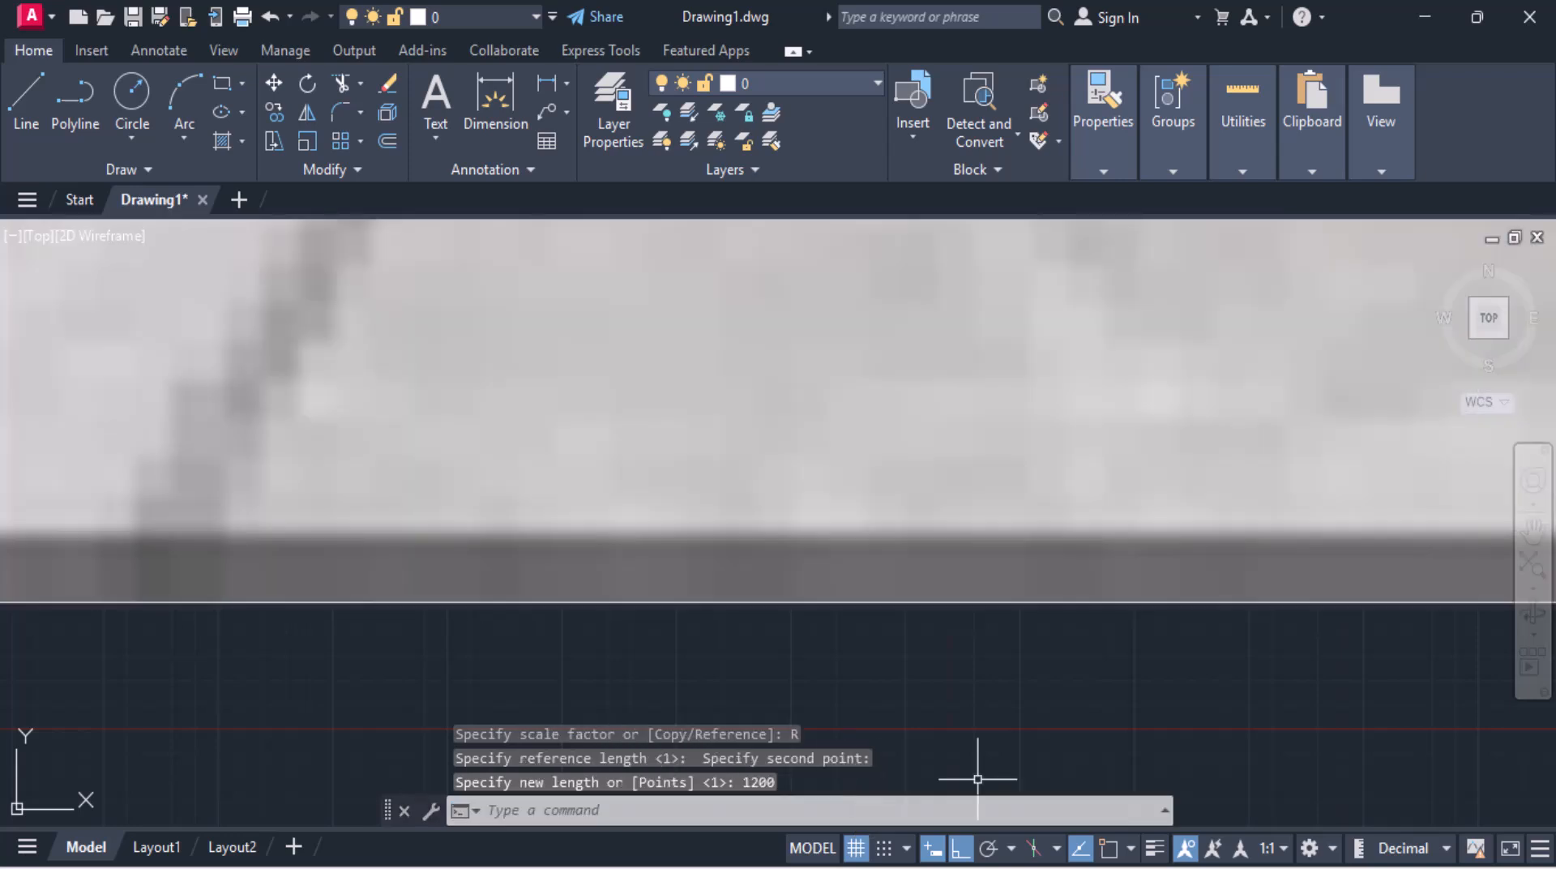
Step: Move the 1200 line from its midpoint with object snap on to sit beneath the vanity in the image
scroll(936, 639, "down", 5)
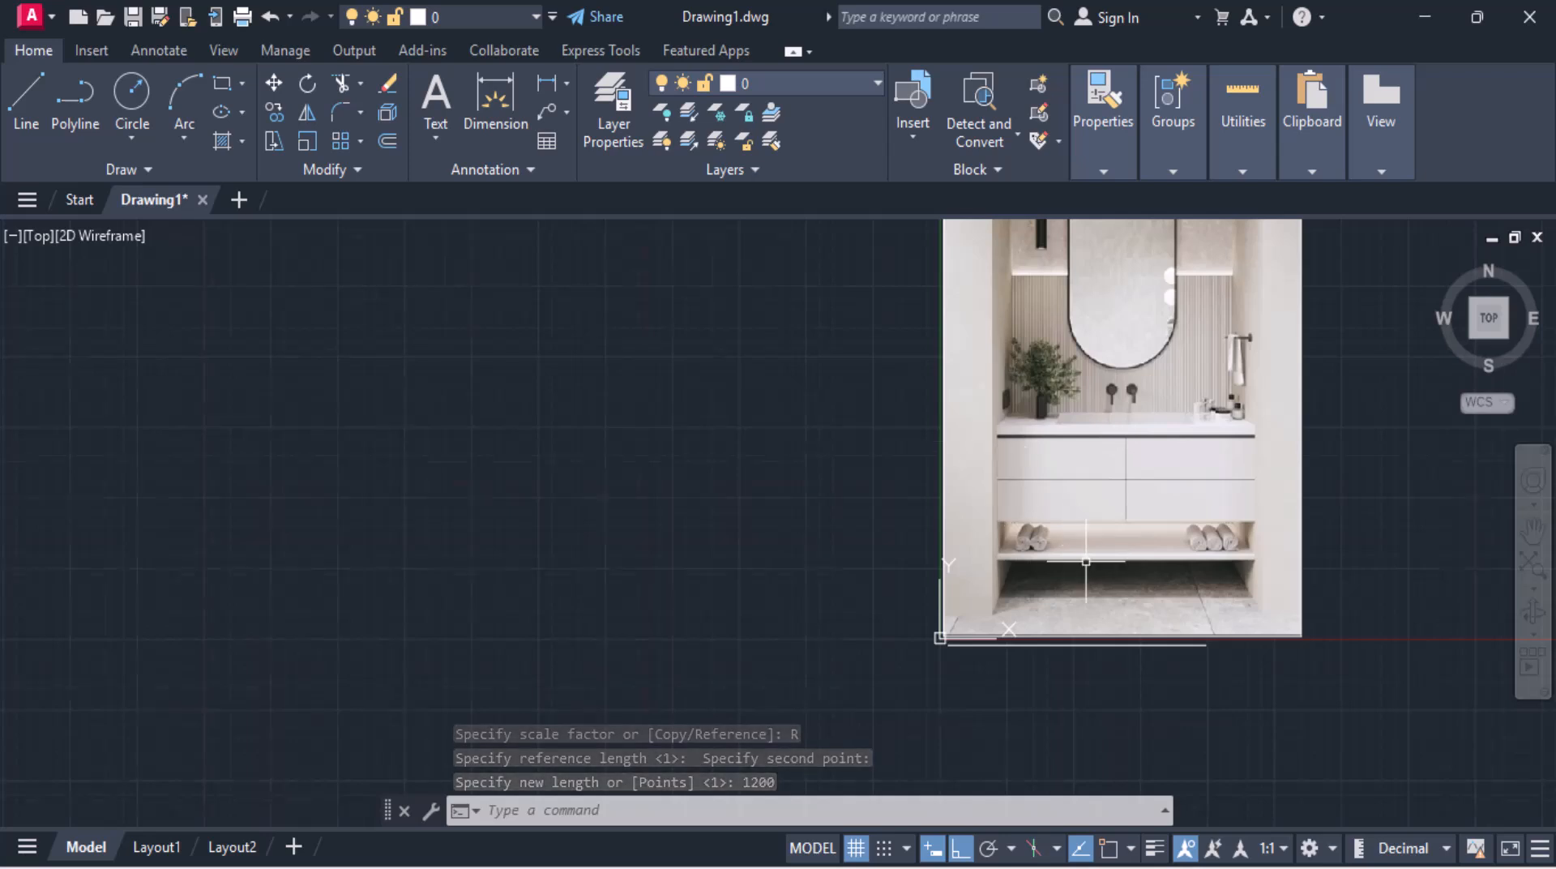
scroll(1086, 561, "up", 2)
mouse_move(1086, 561)
middle_mouse_down()
mouse_move(1007, 489)
mouse_move(684, 479)
mouse_move(624, 556)
middle_mouse_up()
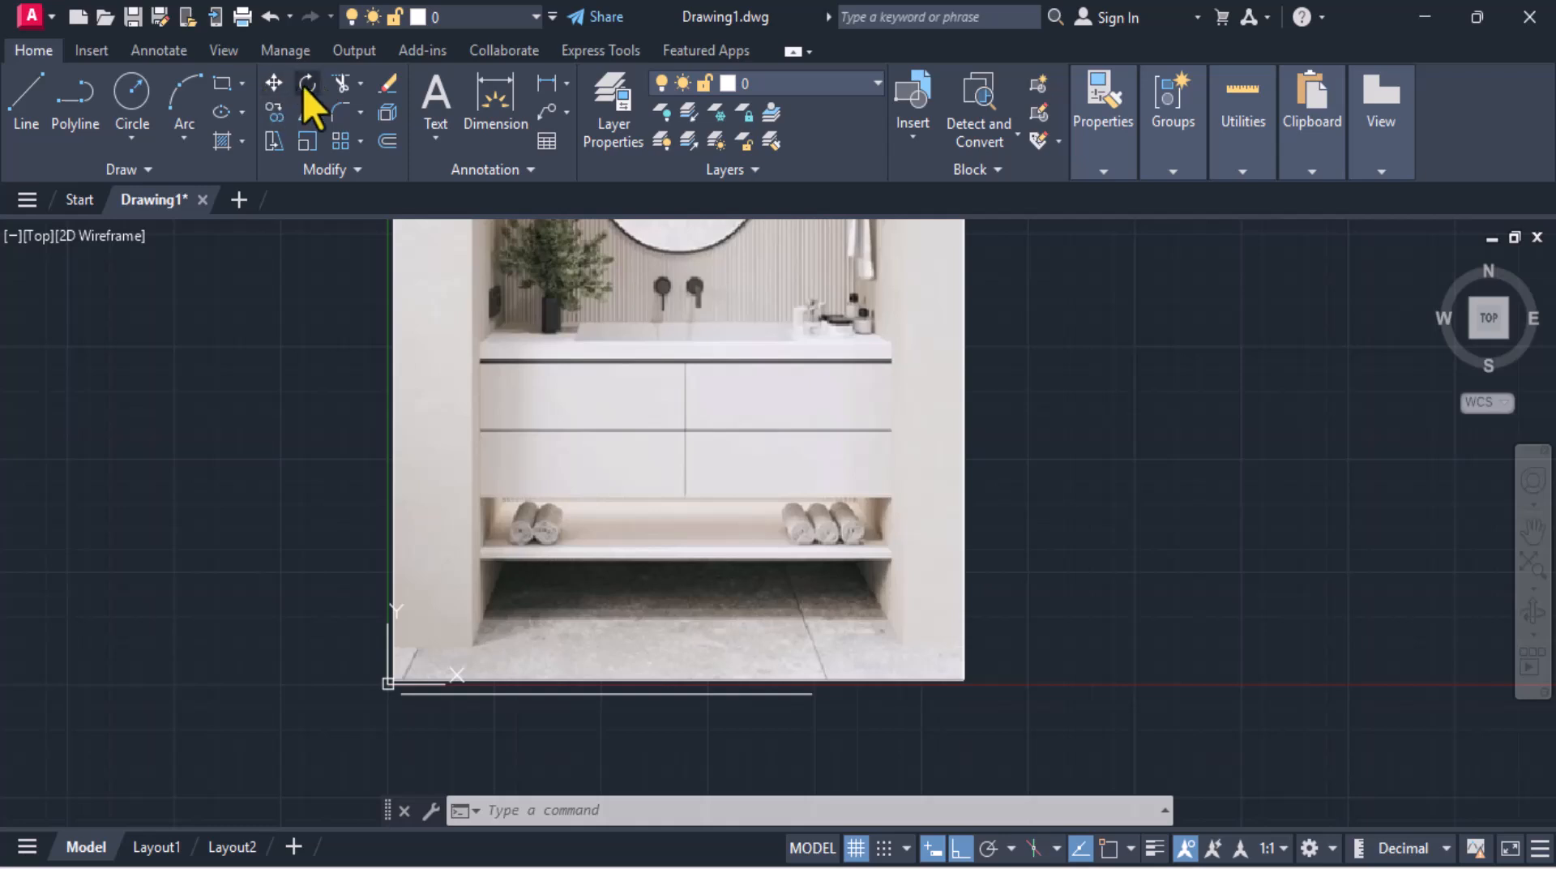
left_click(275, 84)
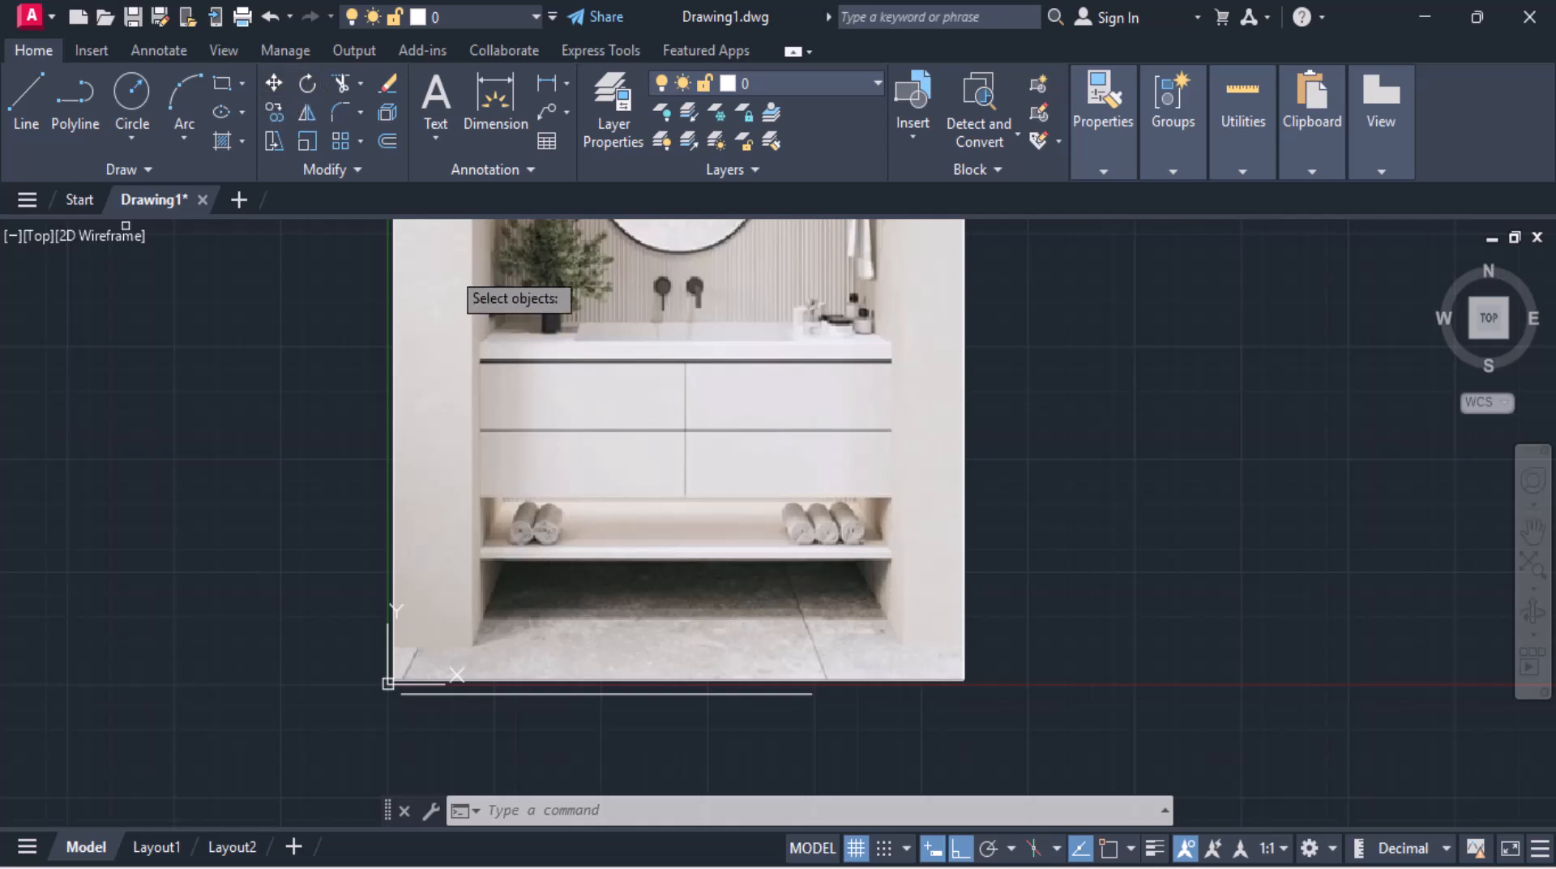
left_click(657, 693)
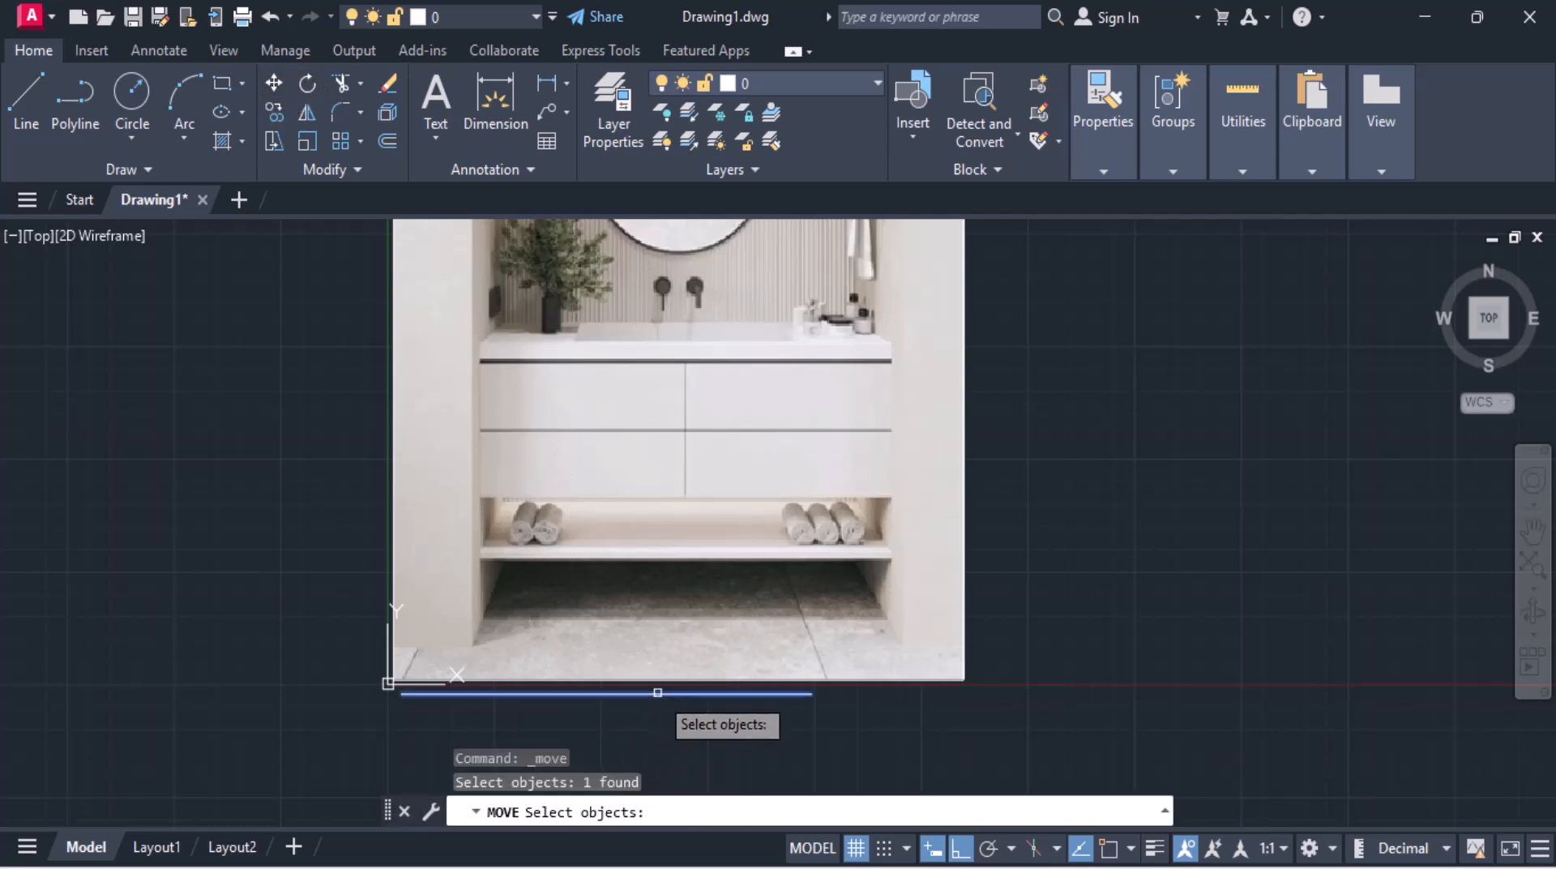
key("Return")
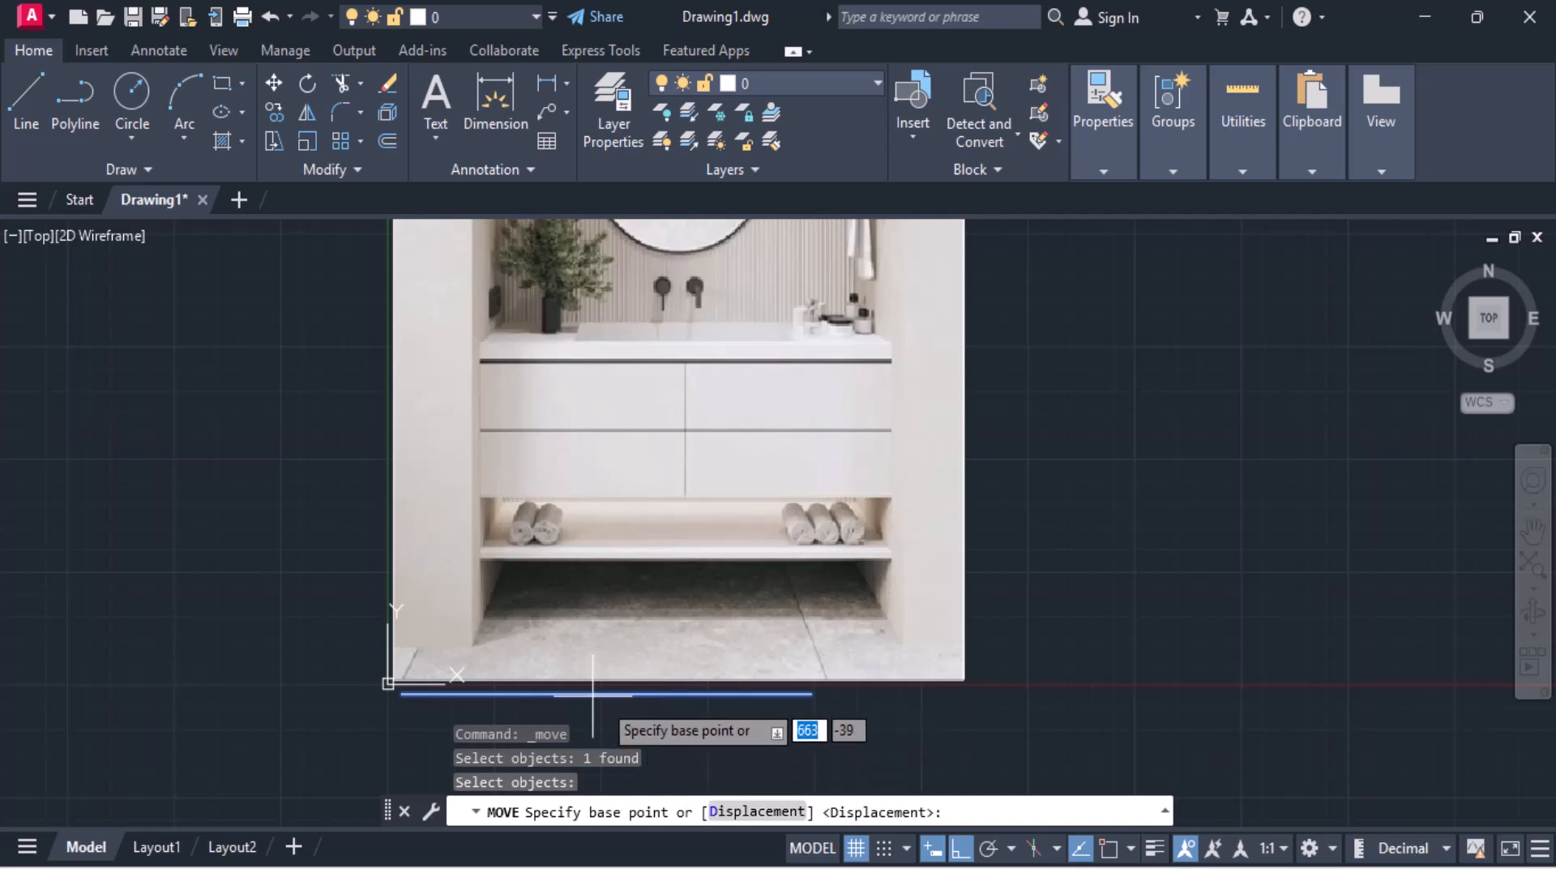
key("F3")
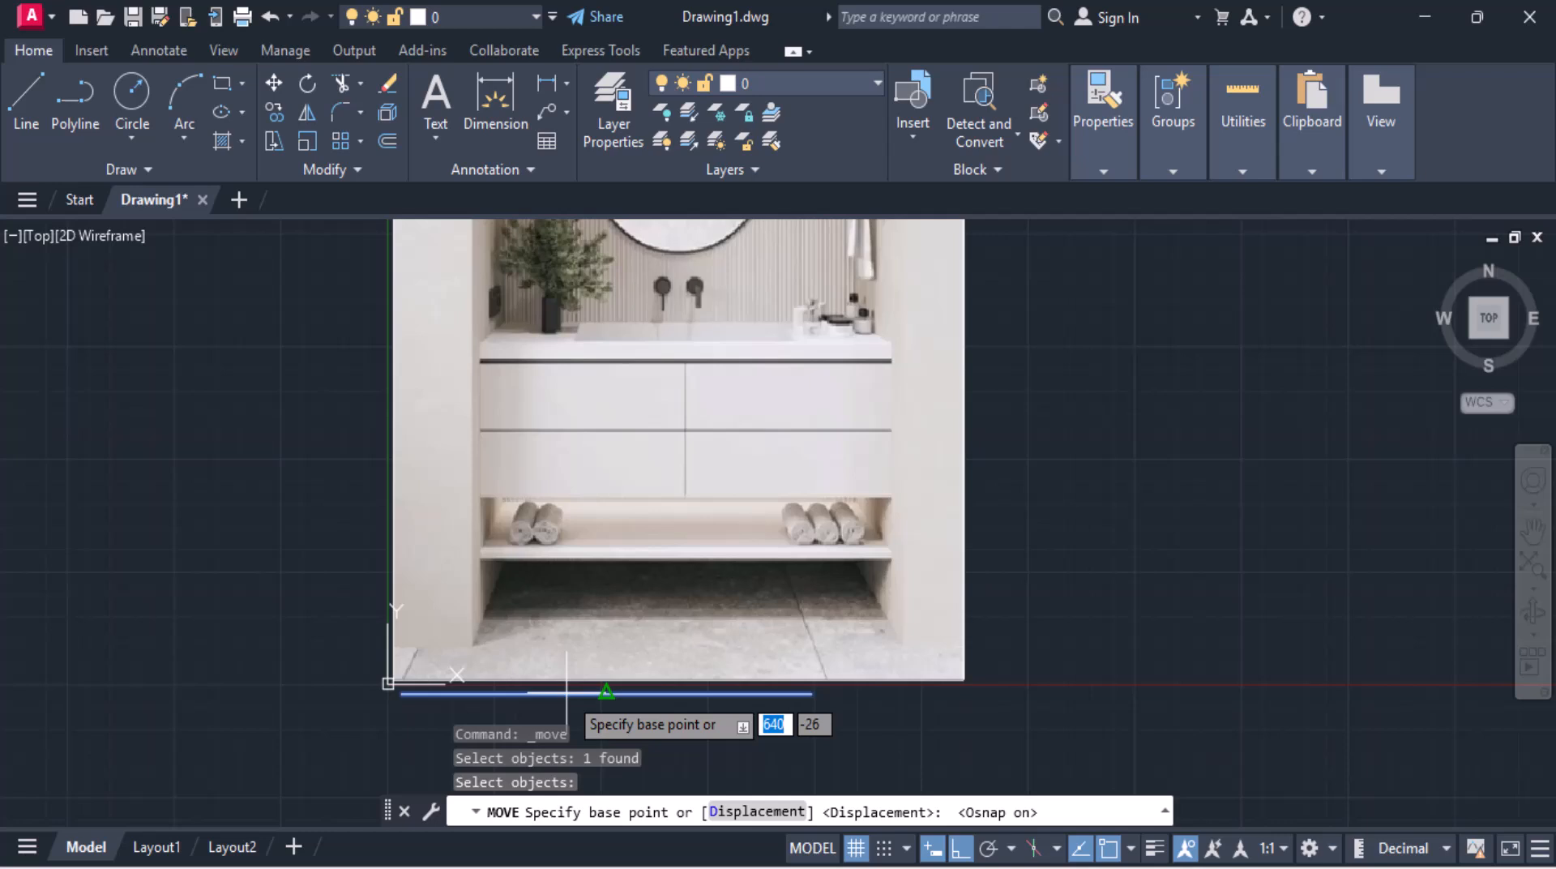
left_click(607, 692)
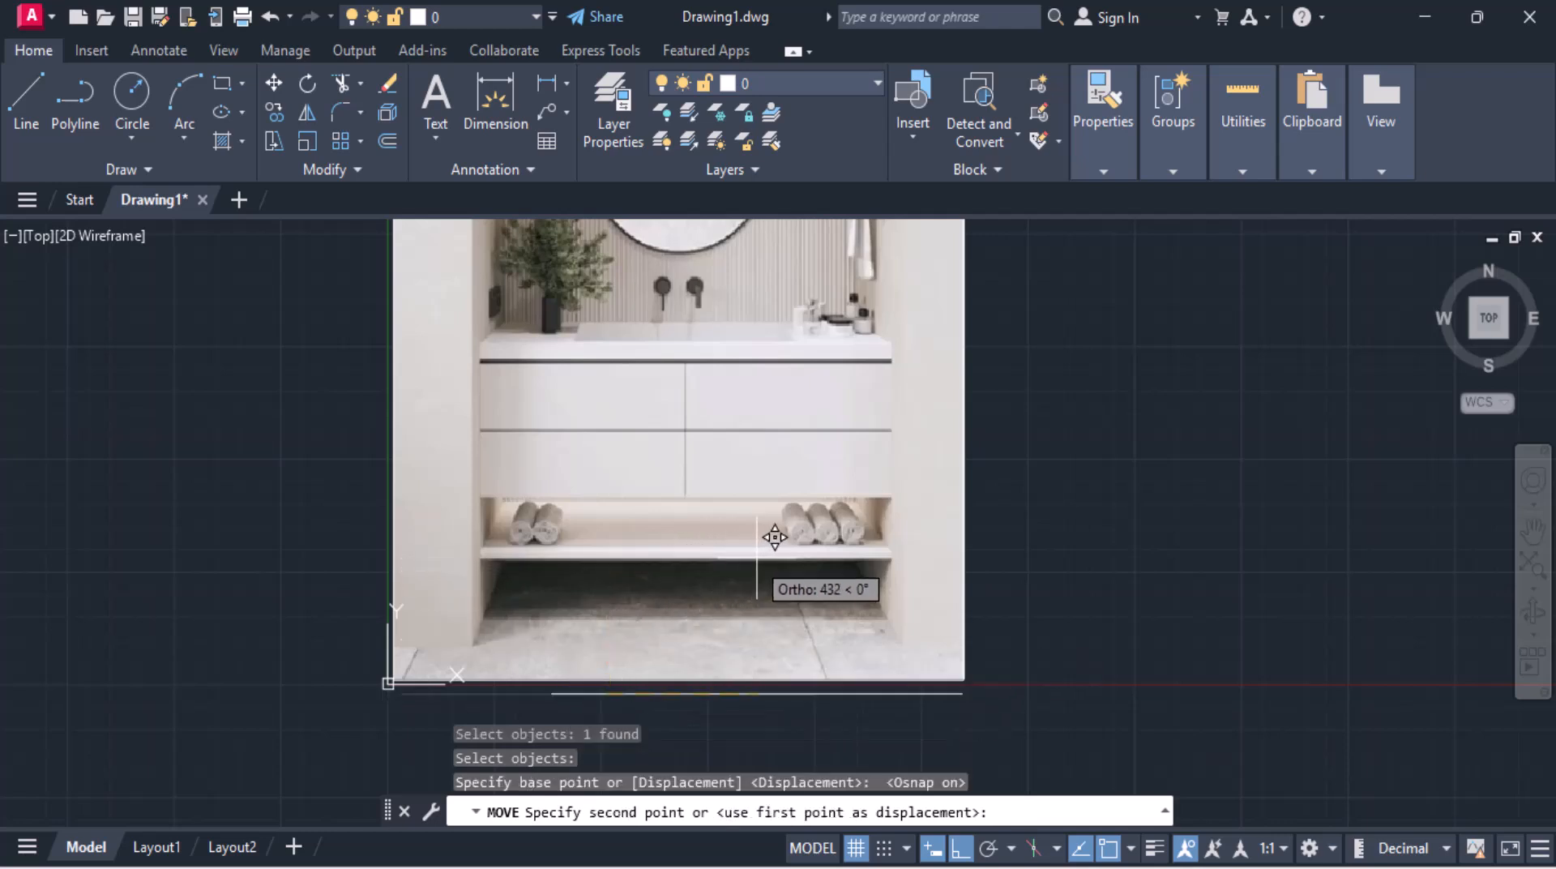
scroll(740, 538, "up", 4)
key("F8")
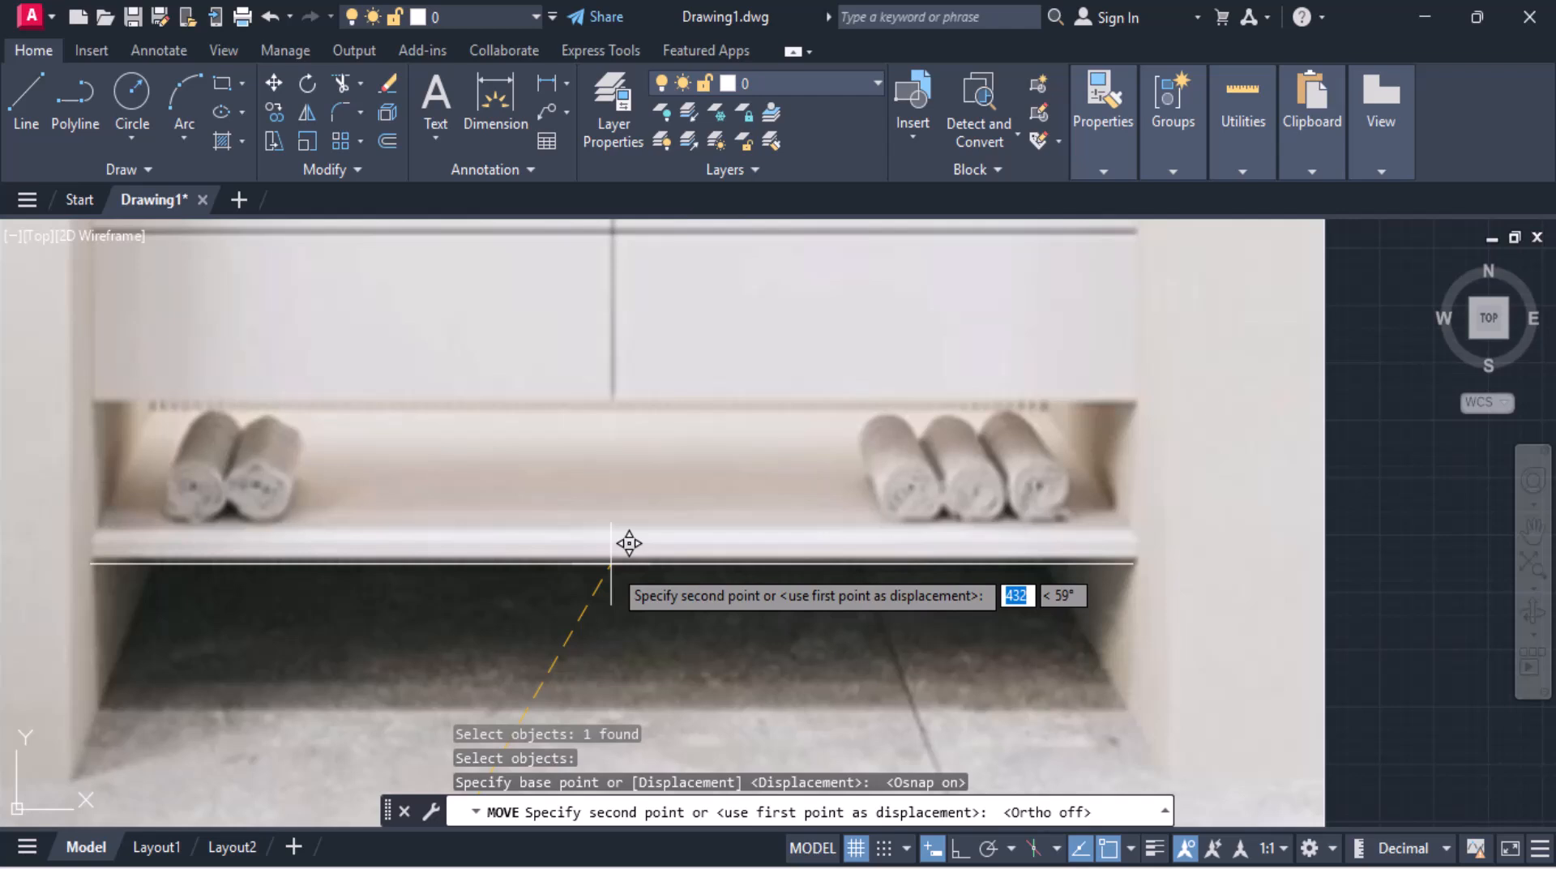
scroll(629, 543, "down", 6)
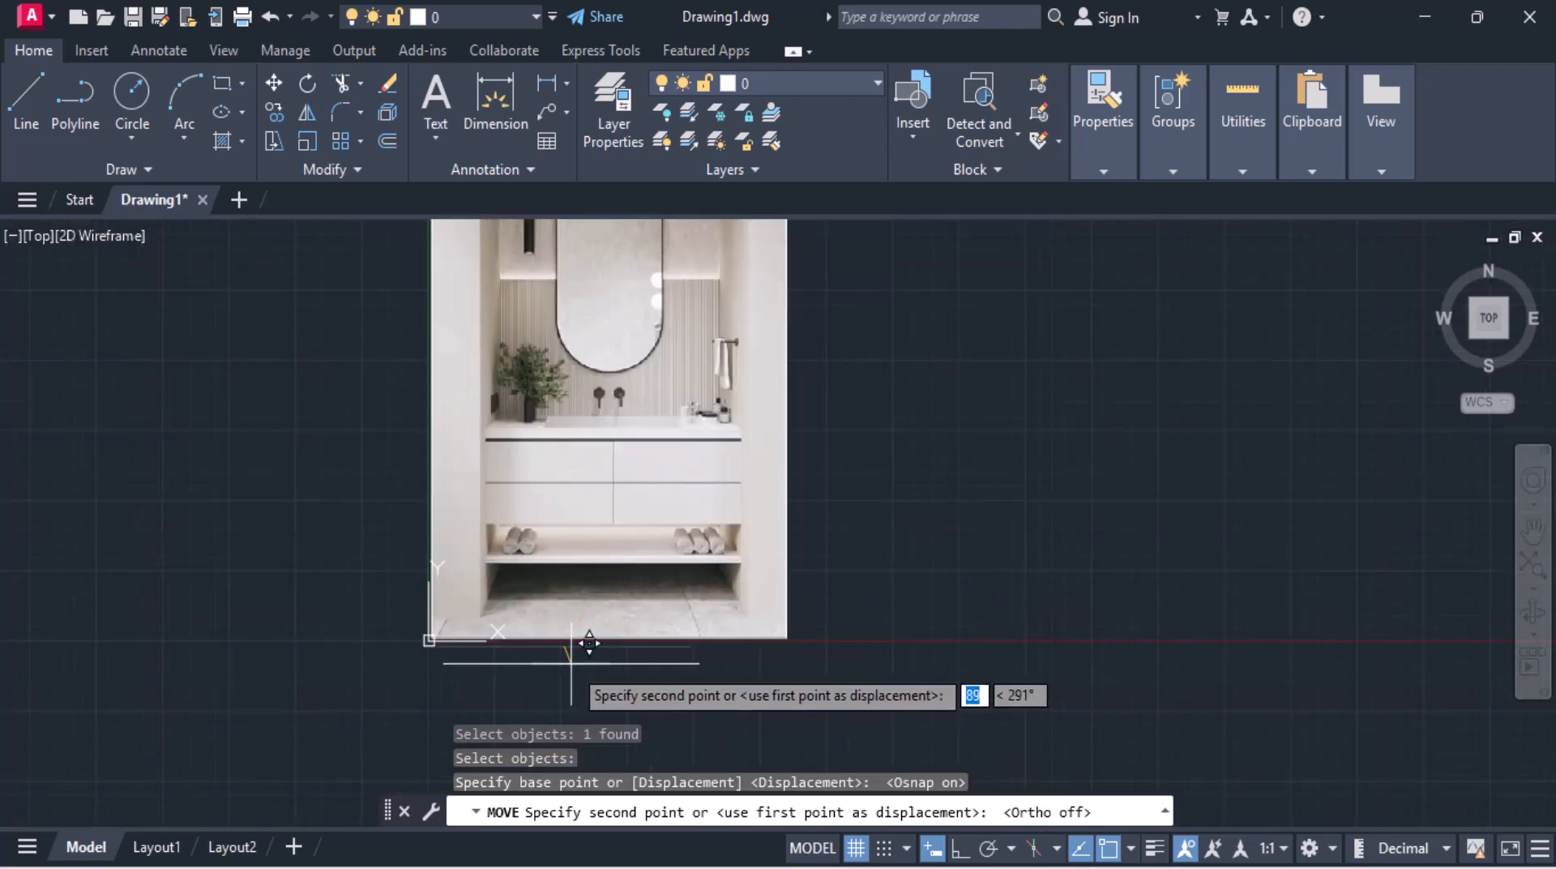
left_click(582, 666)
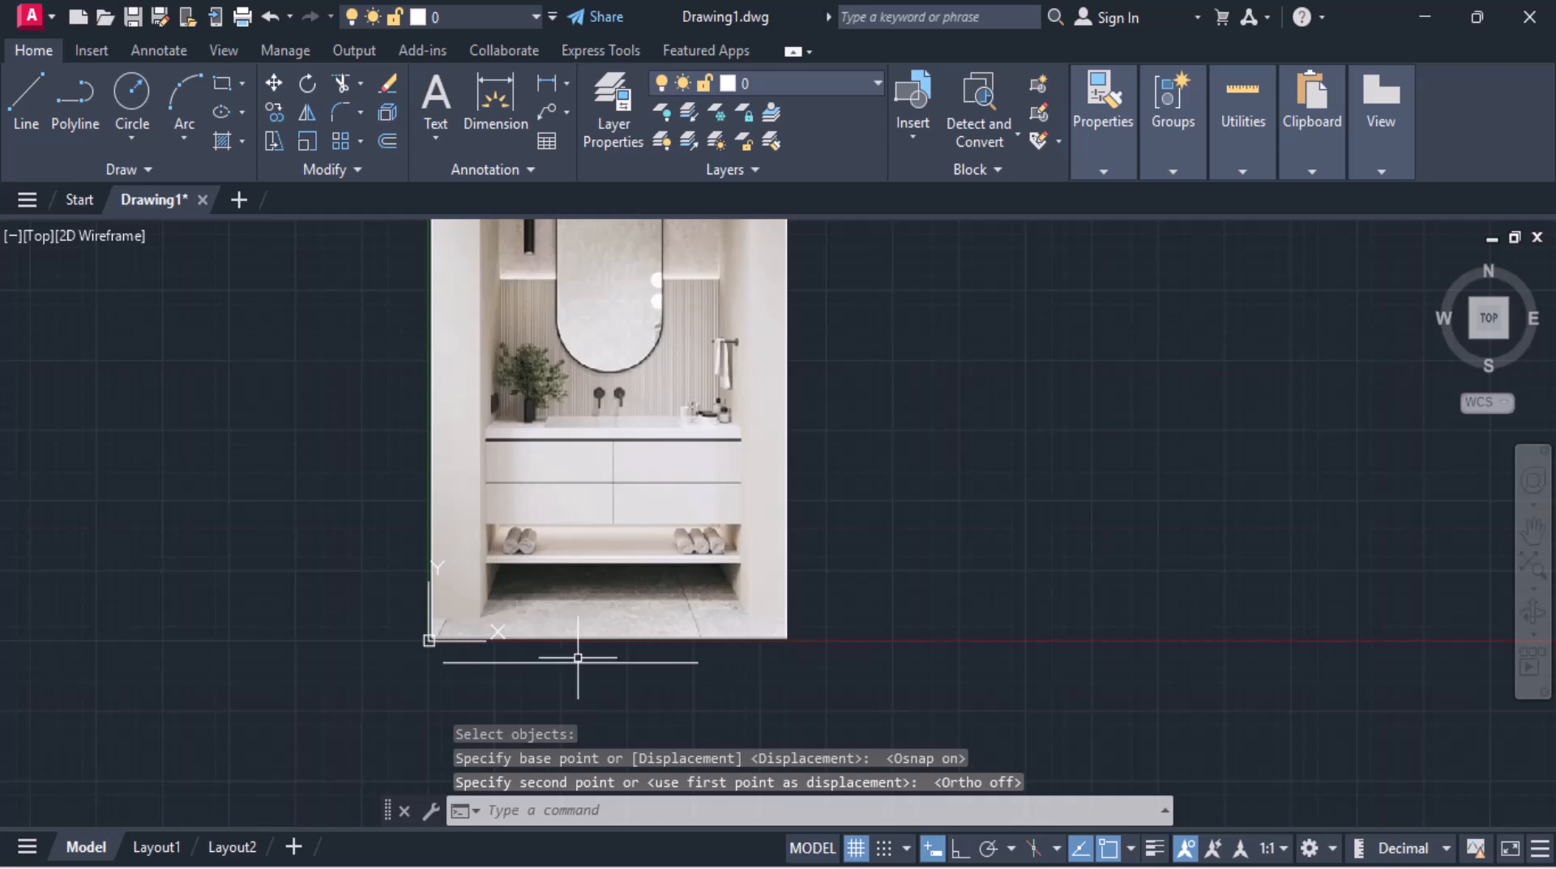
scroll(571, 659, "down", 2)
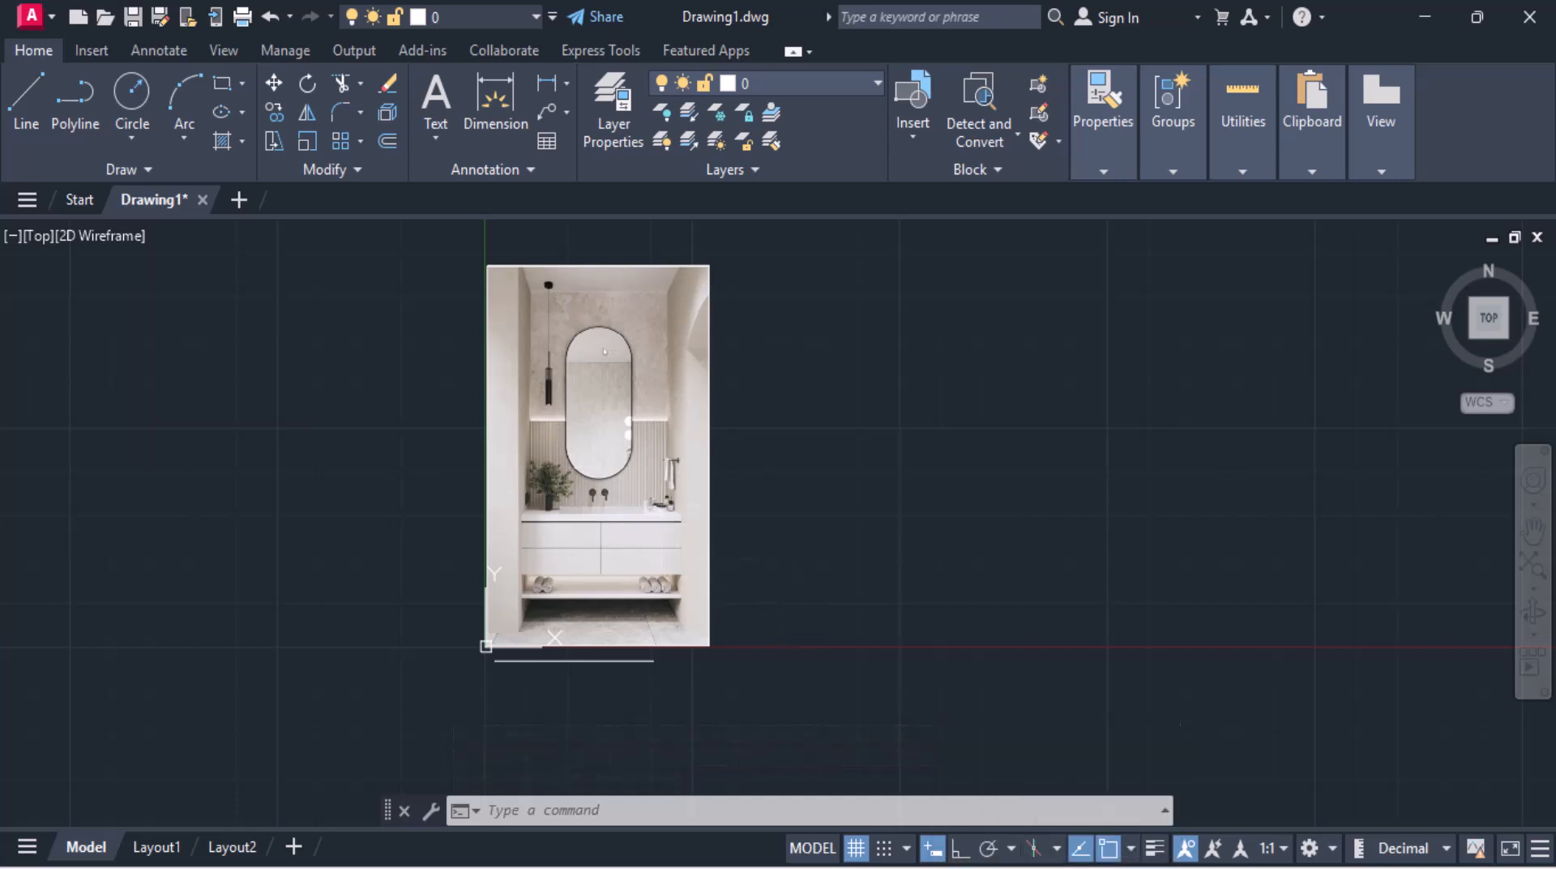
Step: Draw a 1200 by 2600 rectangle to the right of the reference image
left_click(1055, 866)
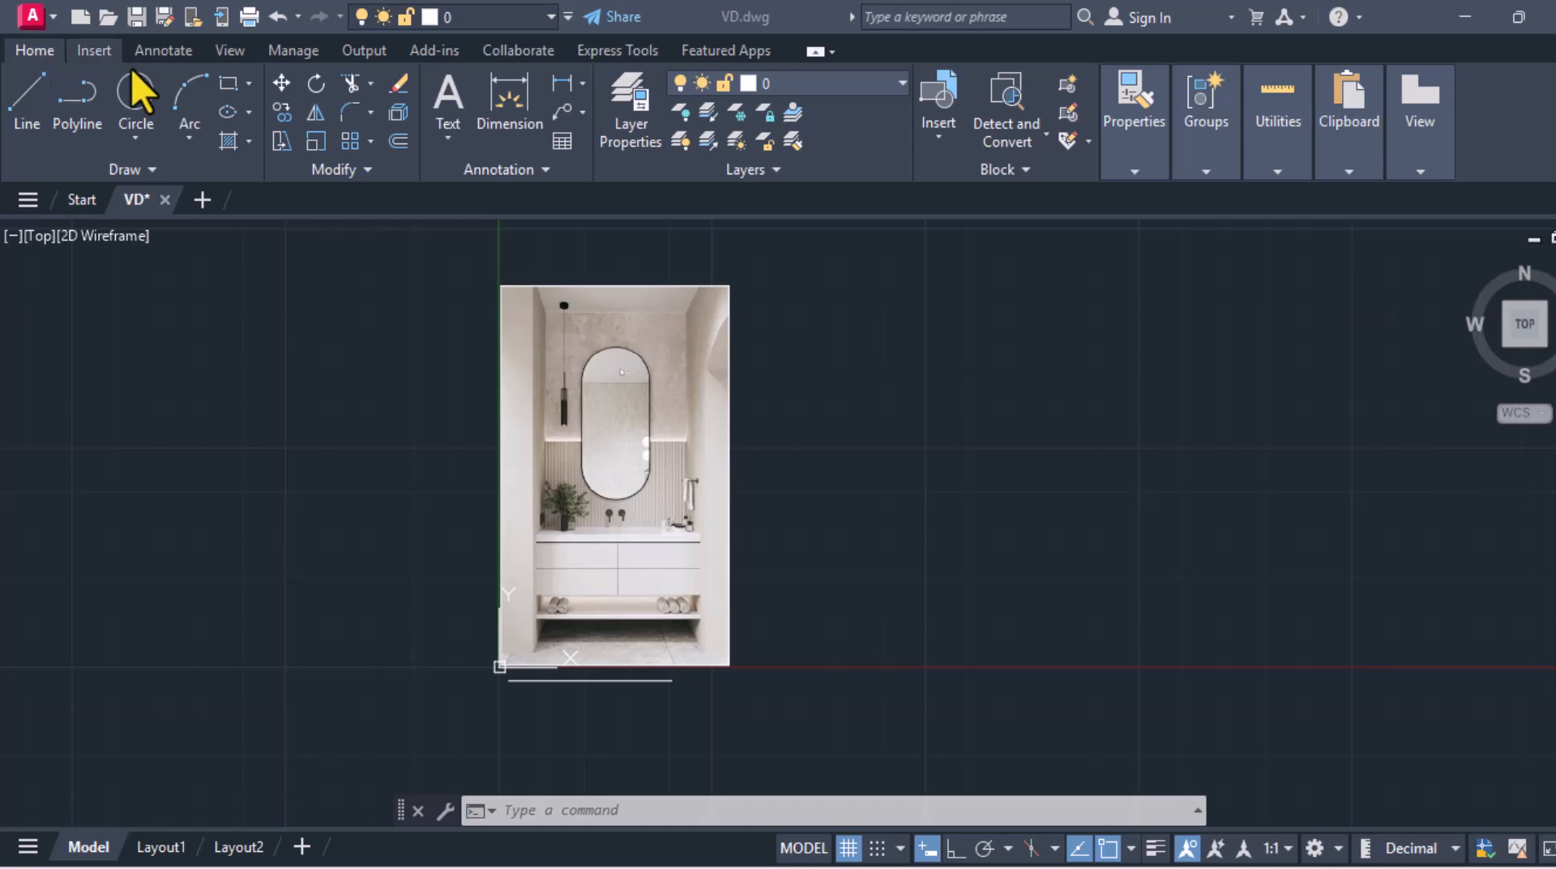
left_click(231, 90)
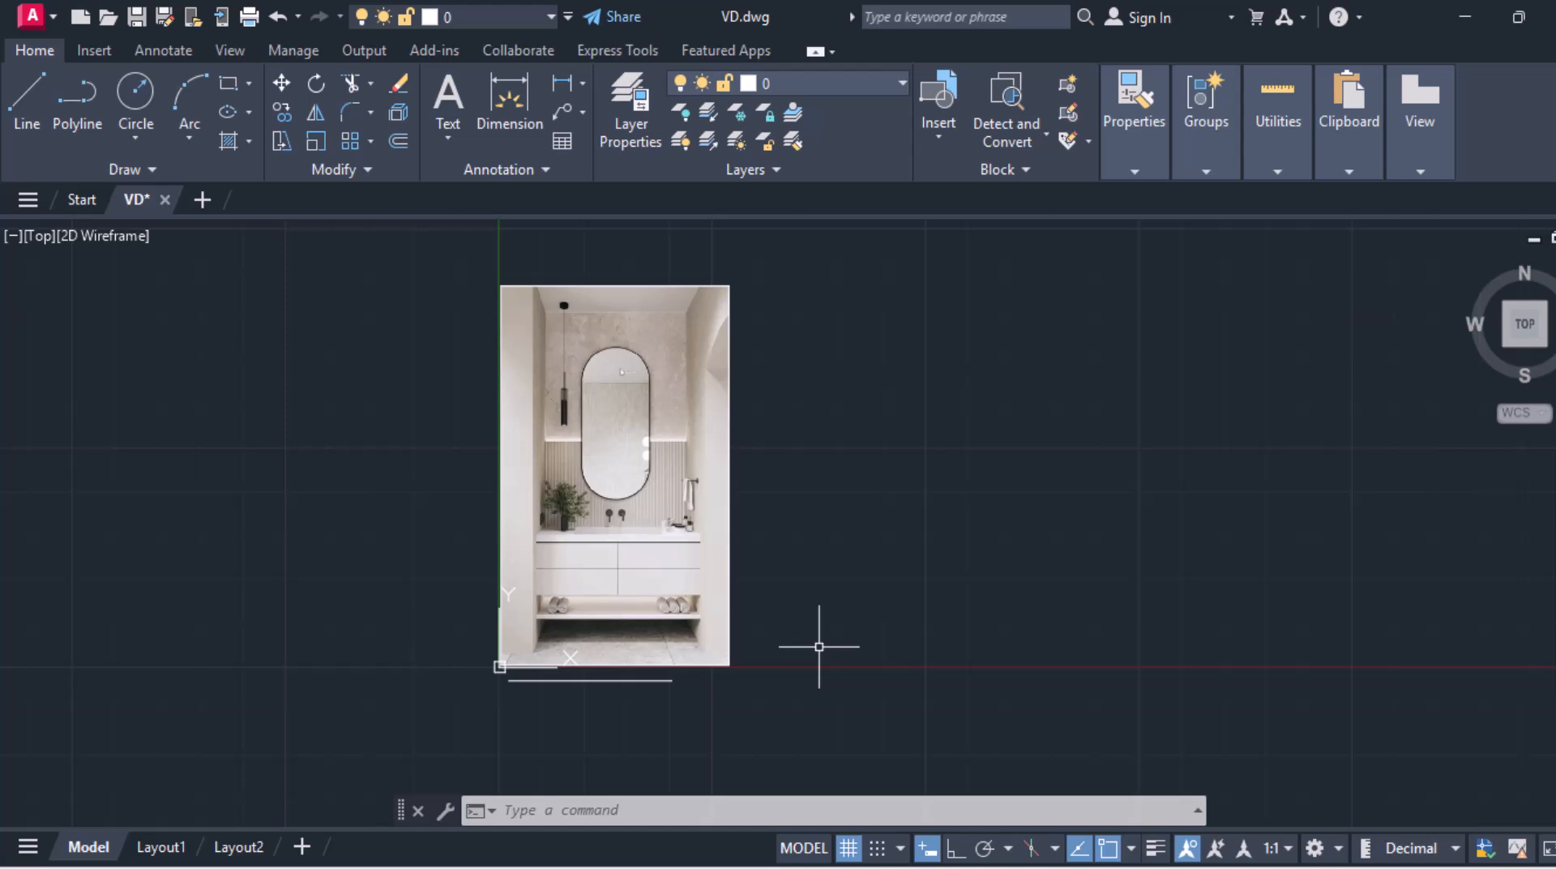
left_click(231, 84)
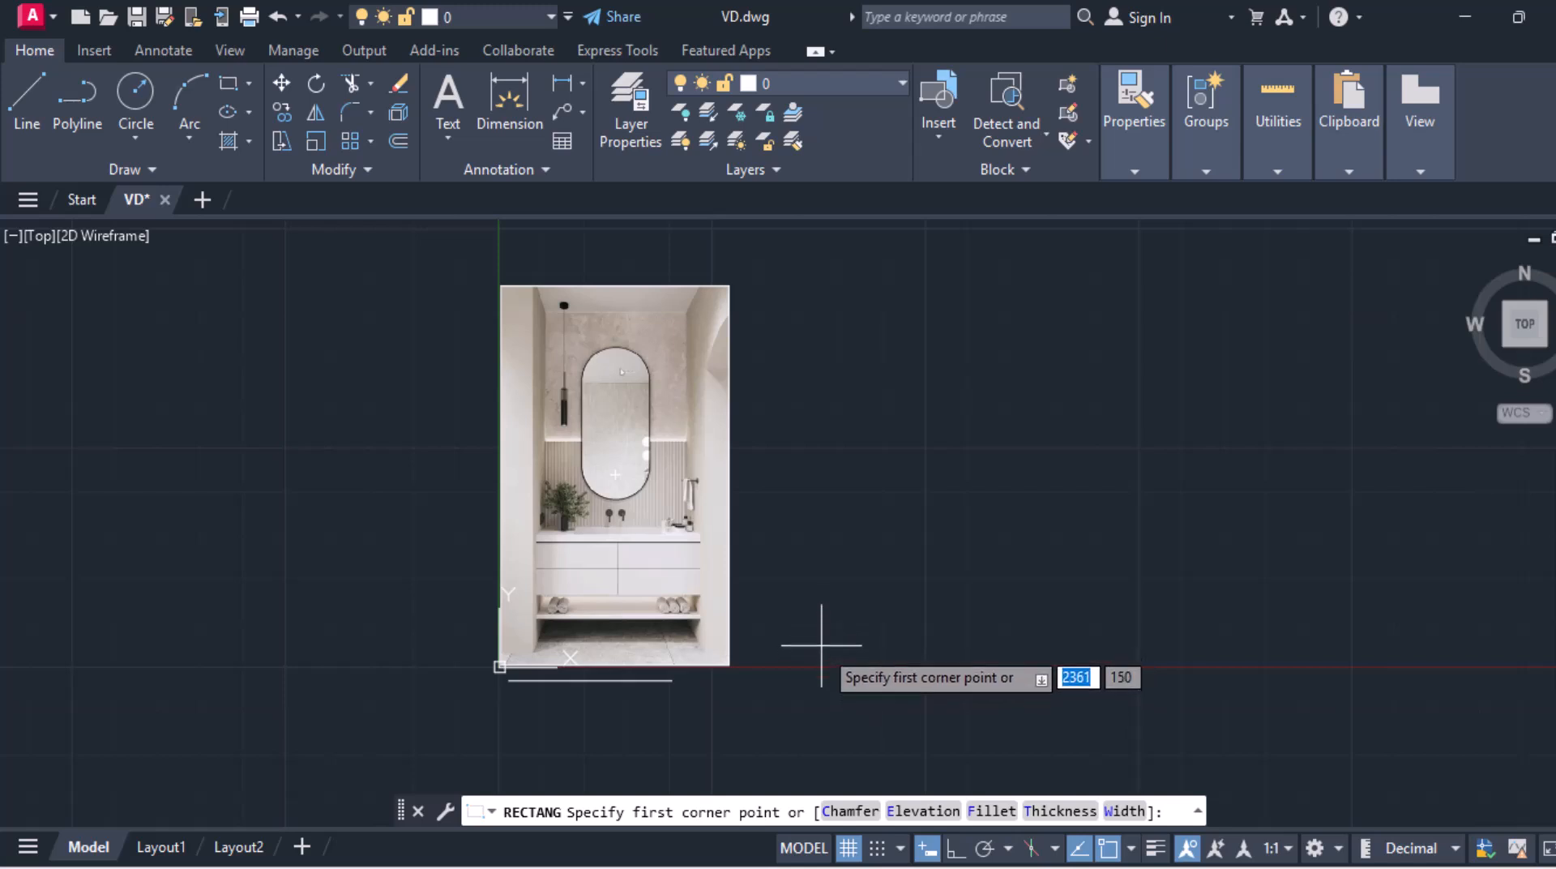
left_click(821, 645)
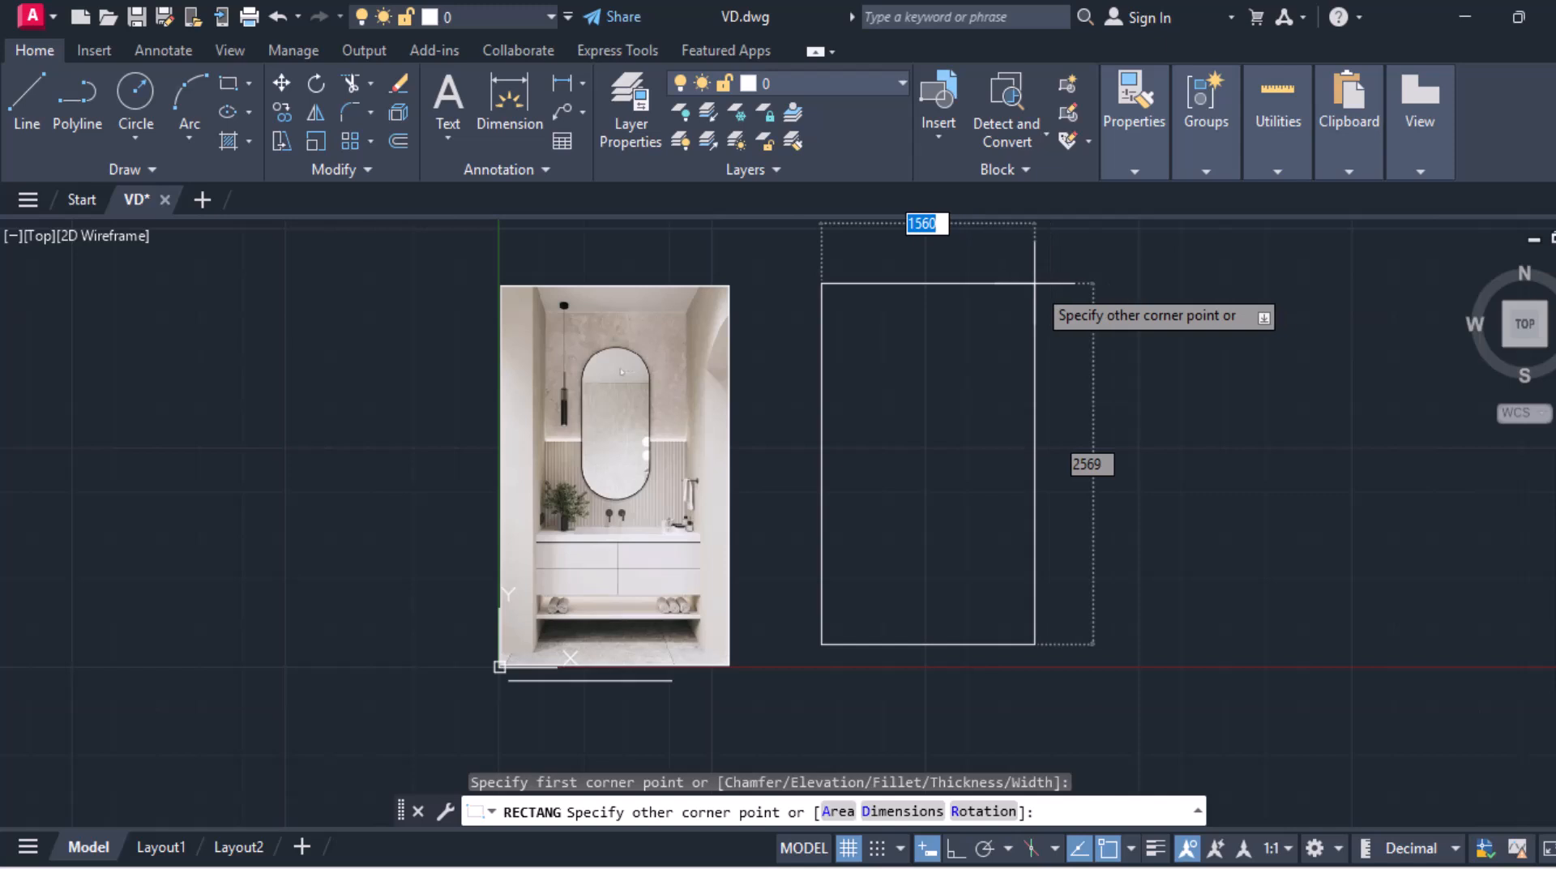
type("1200")
key("Tab")
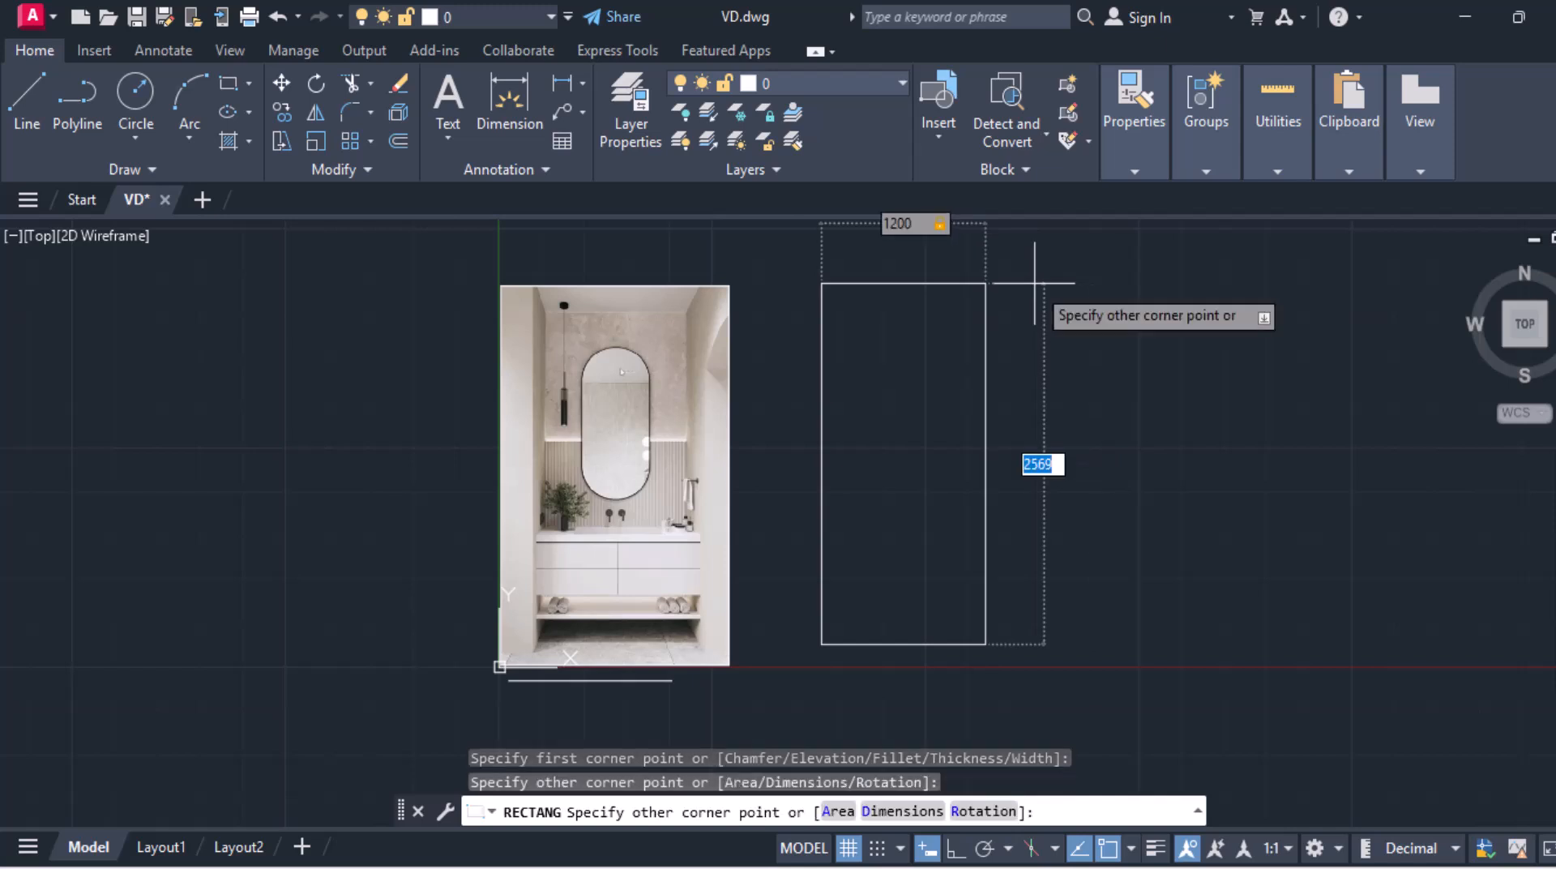
type("2600")
key("Return")
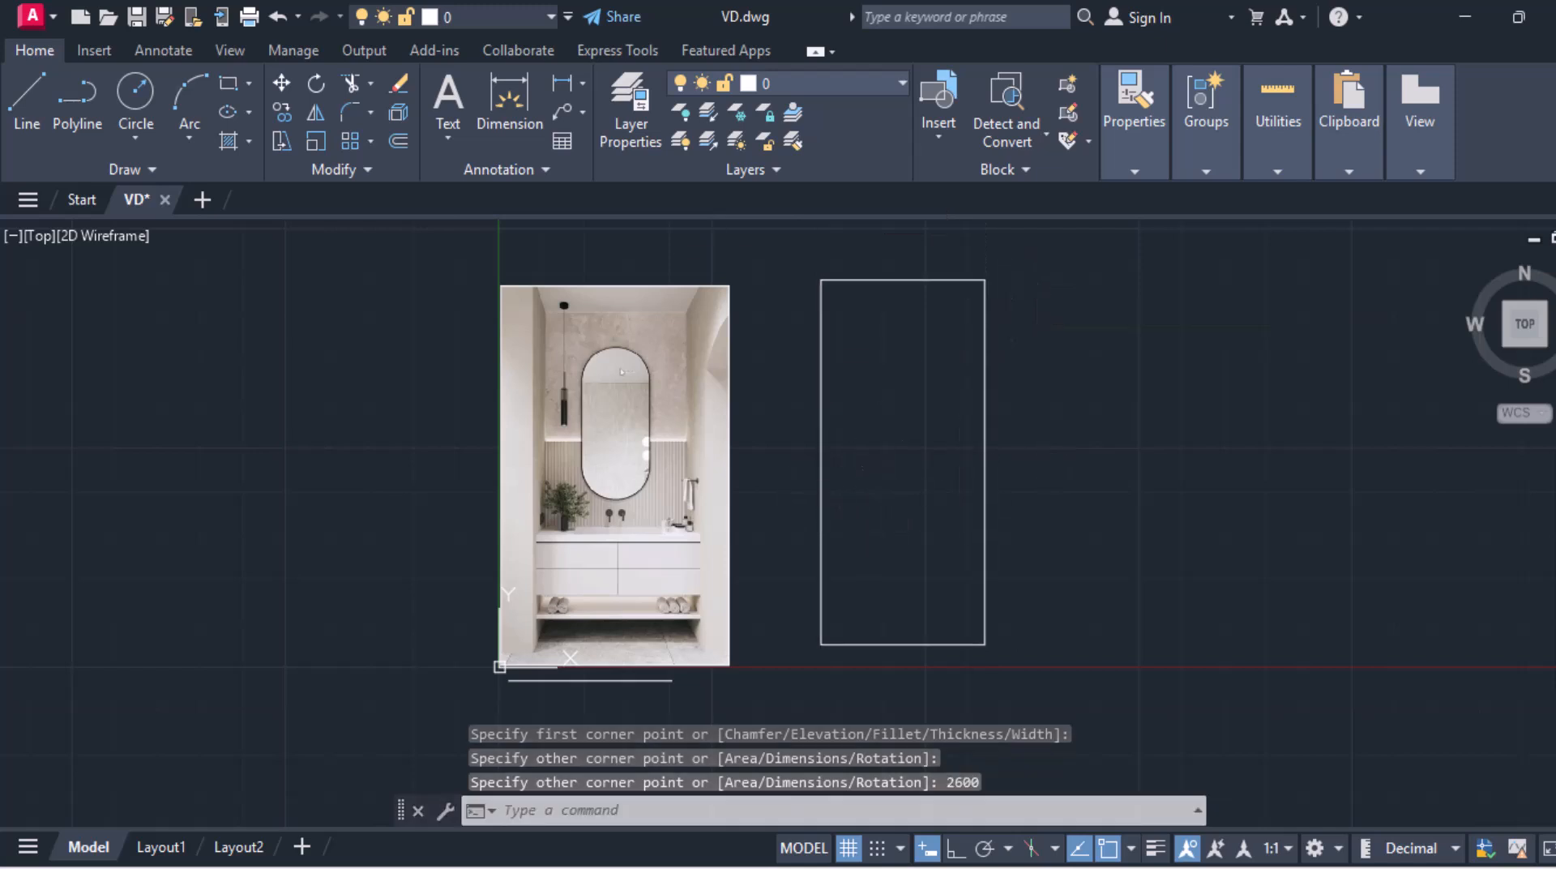
Step: Move the 1200 by 2600 rectangle slightly right and down, level with the image's bottom edge
left_click(282, 88)
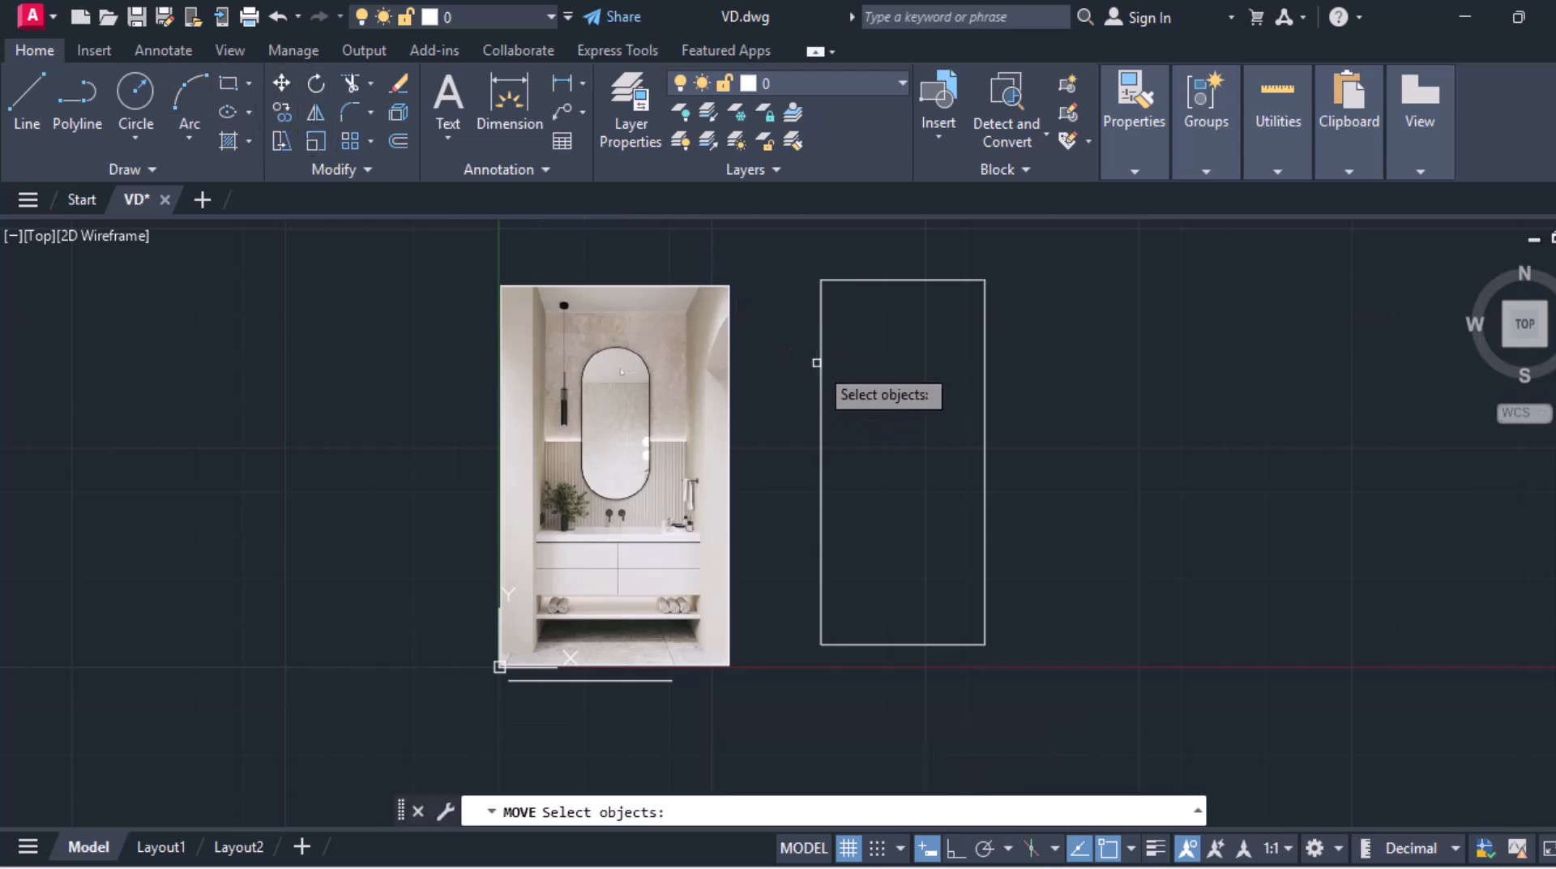
left_click(818, 359)
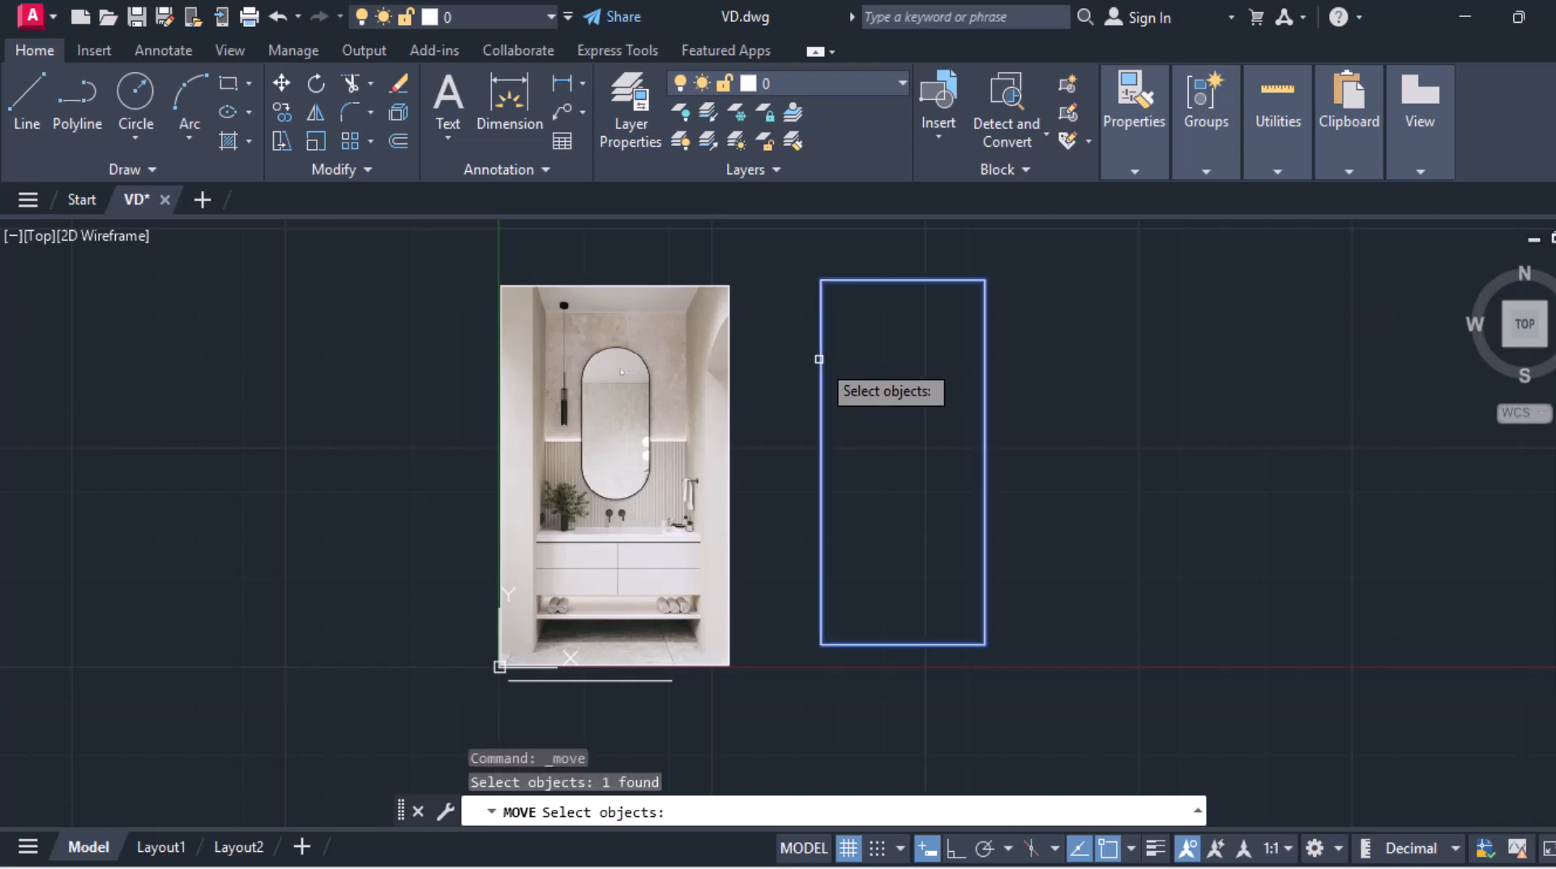
key("Return")
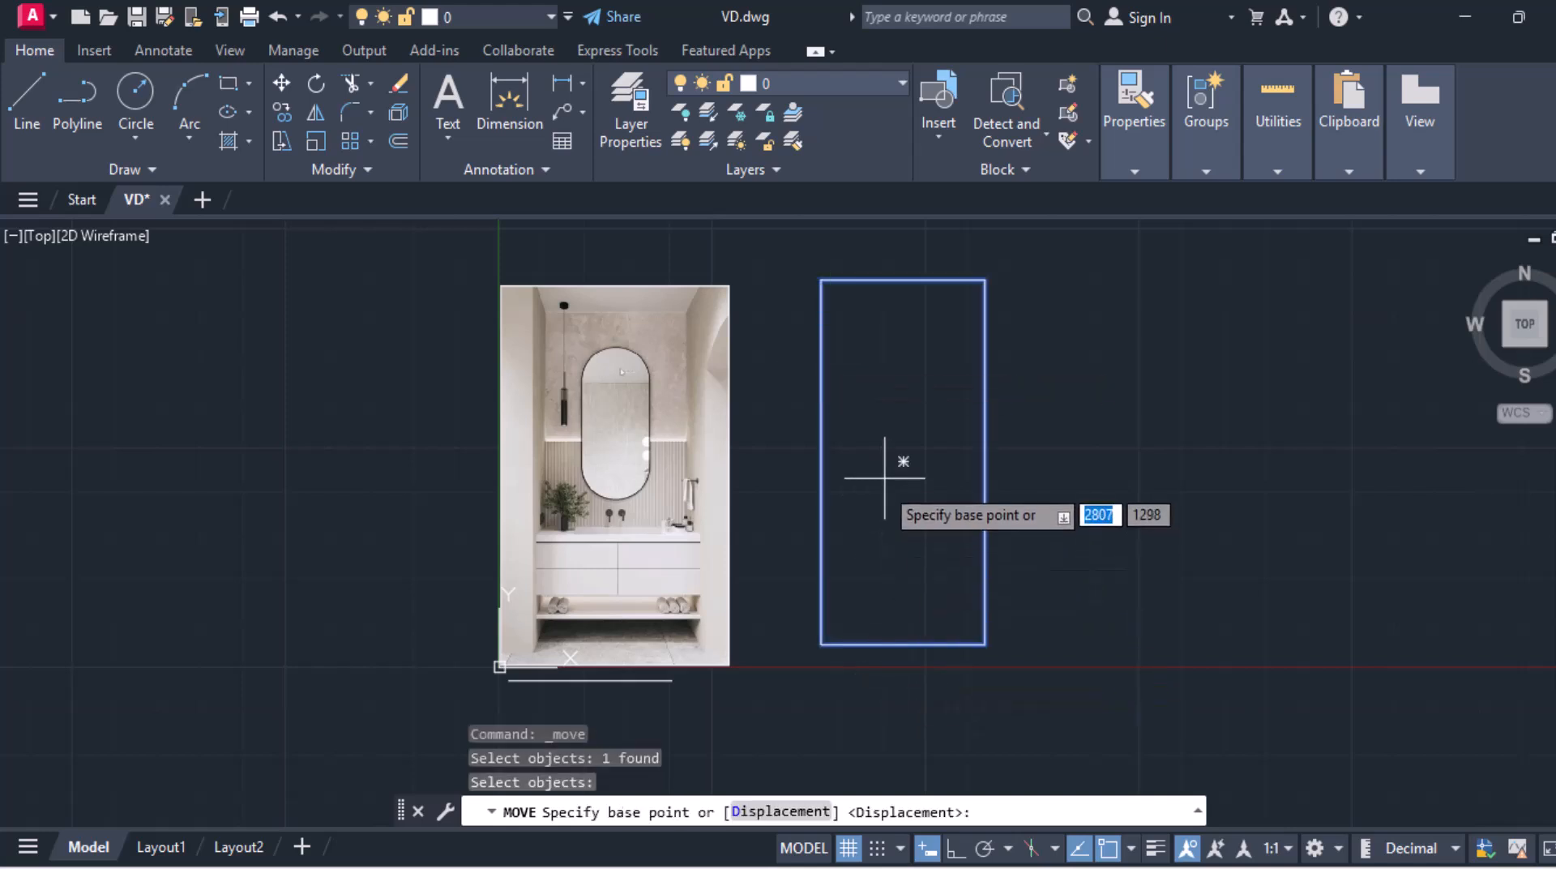
left_click(903, 461)
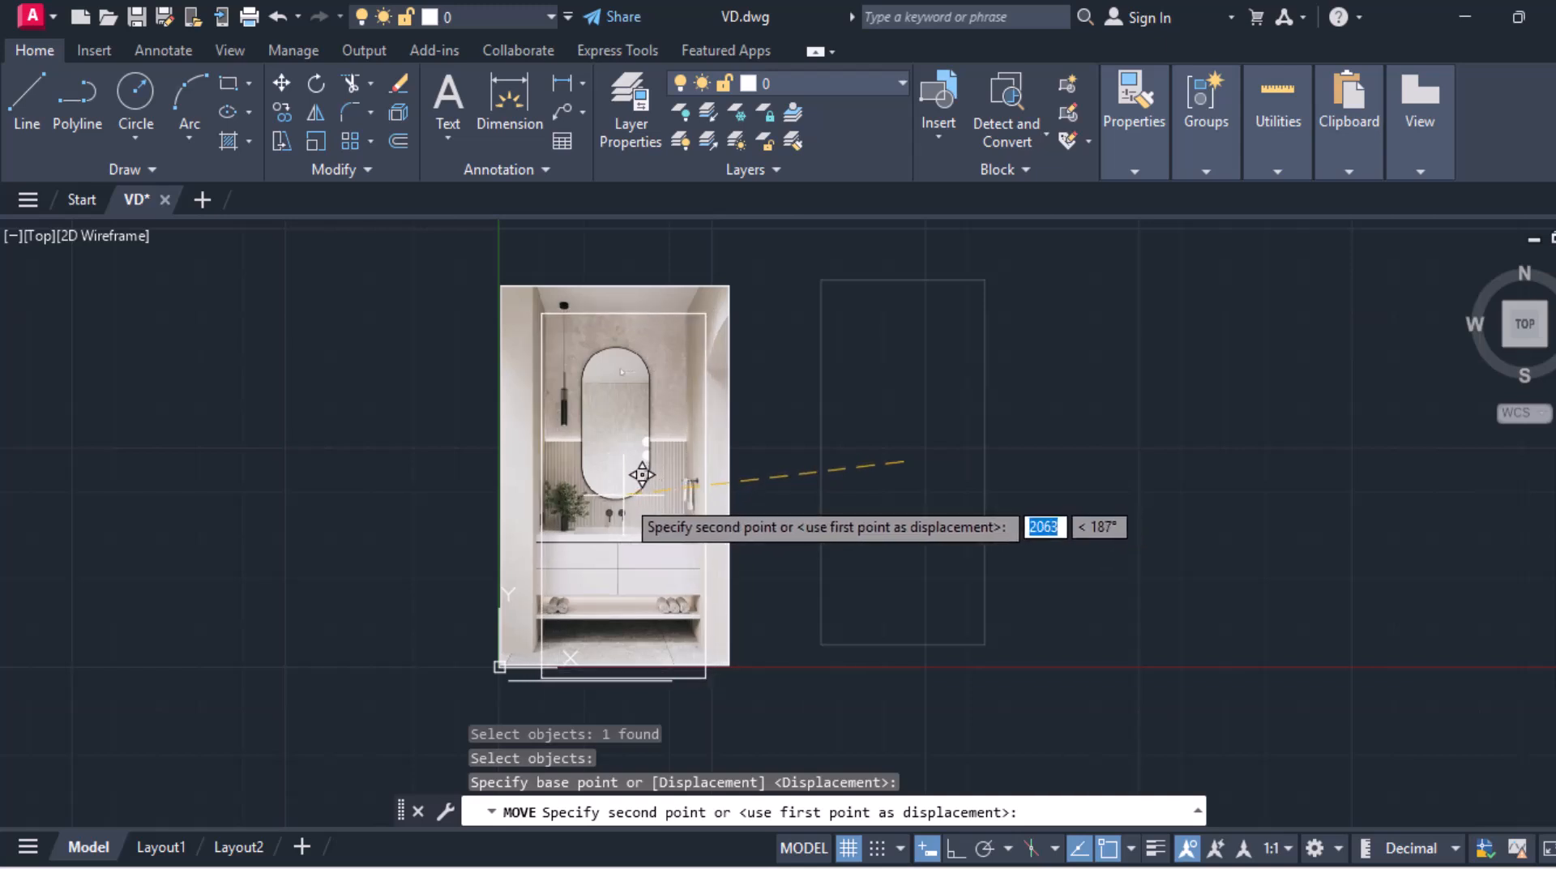
left_click(921, 435)
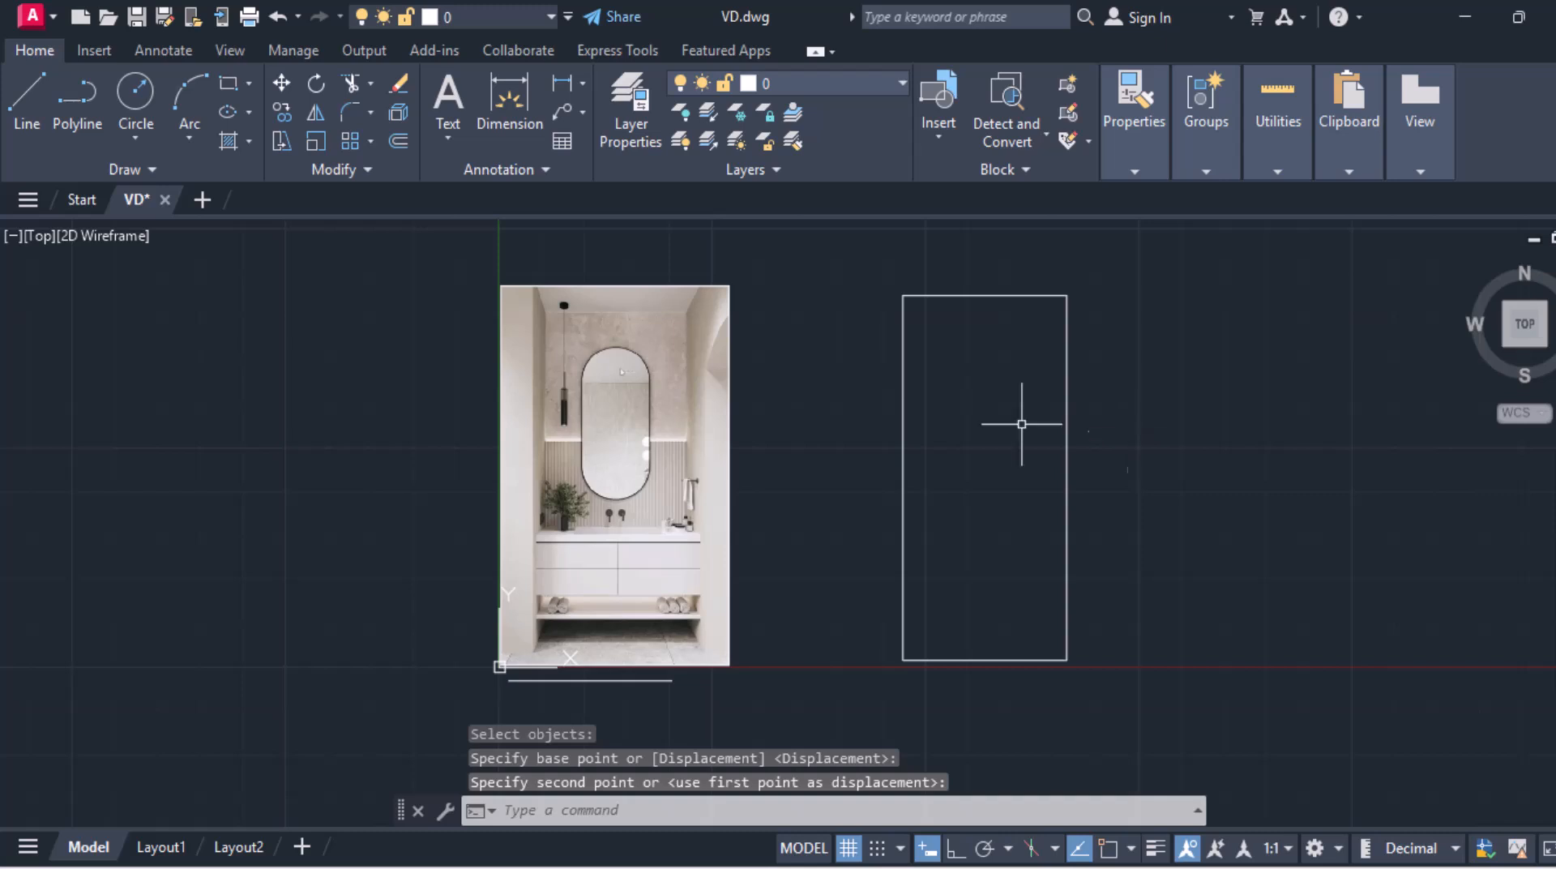
Step: Turn object snap on and add a linear dimension along the rectangle's bottom width
left_click(565, 84)
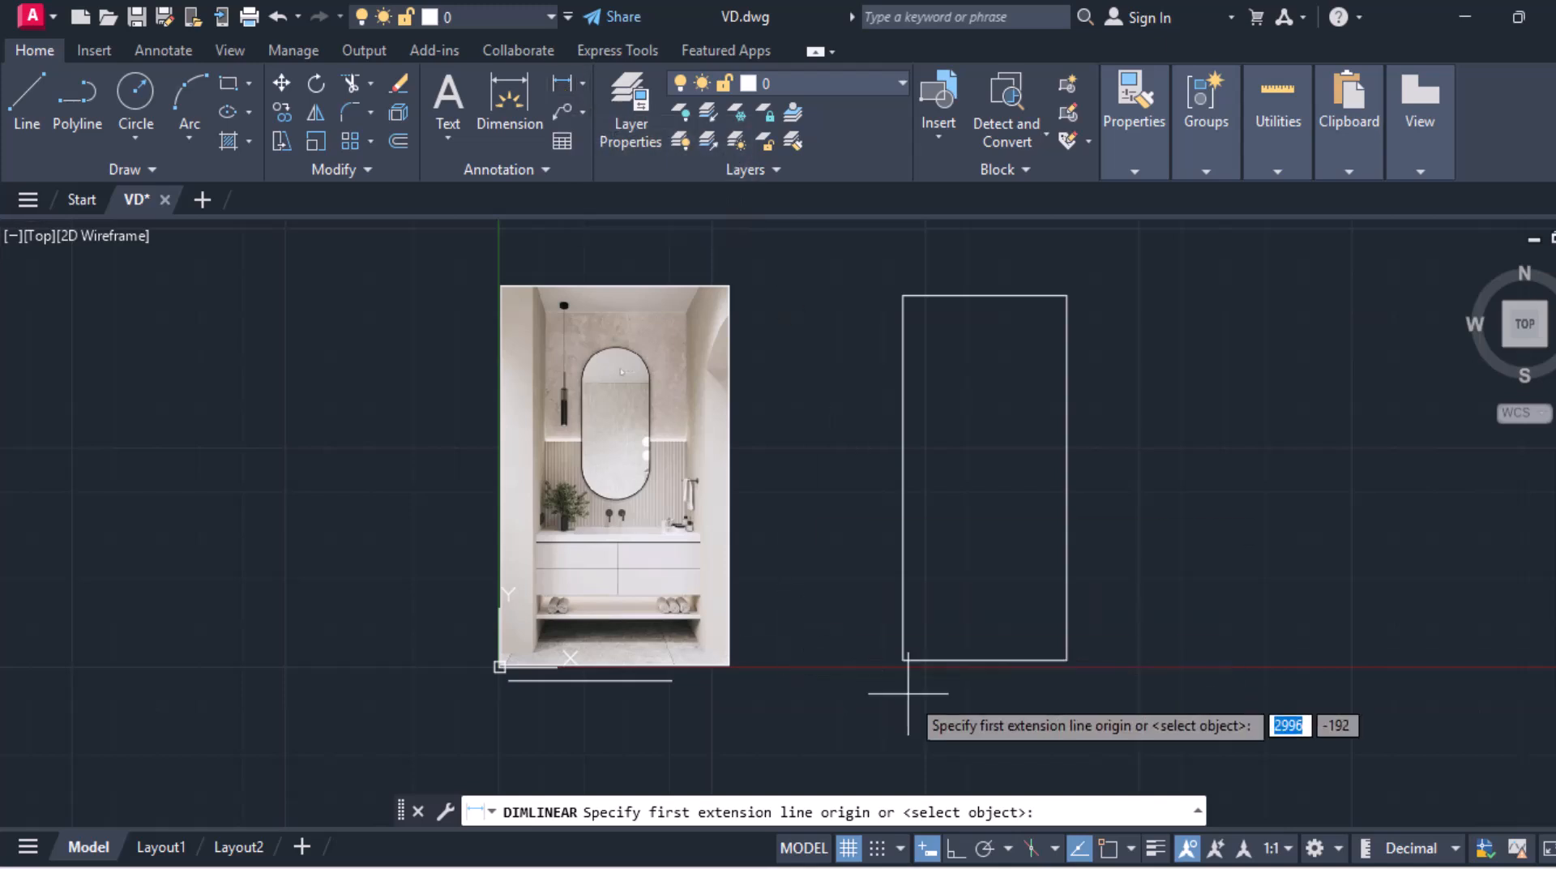
left_click(1104, 853)
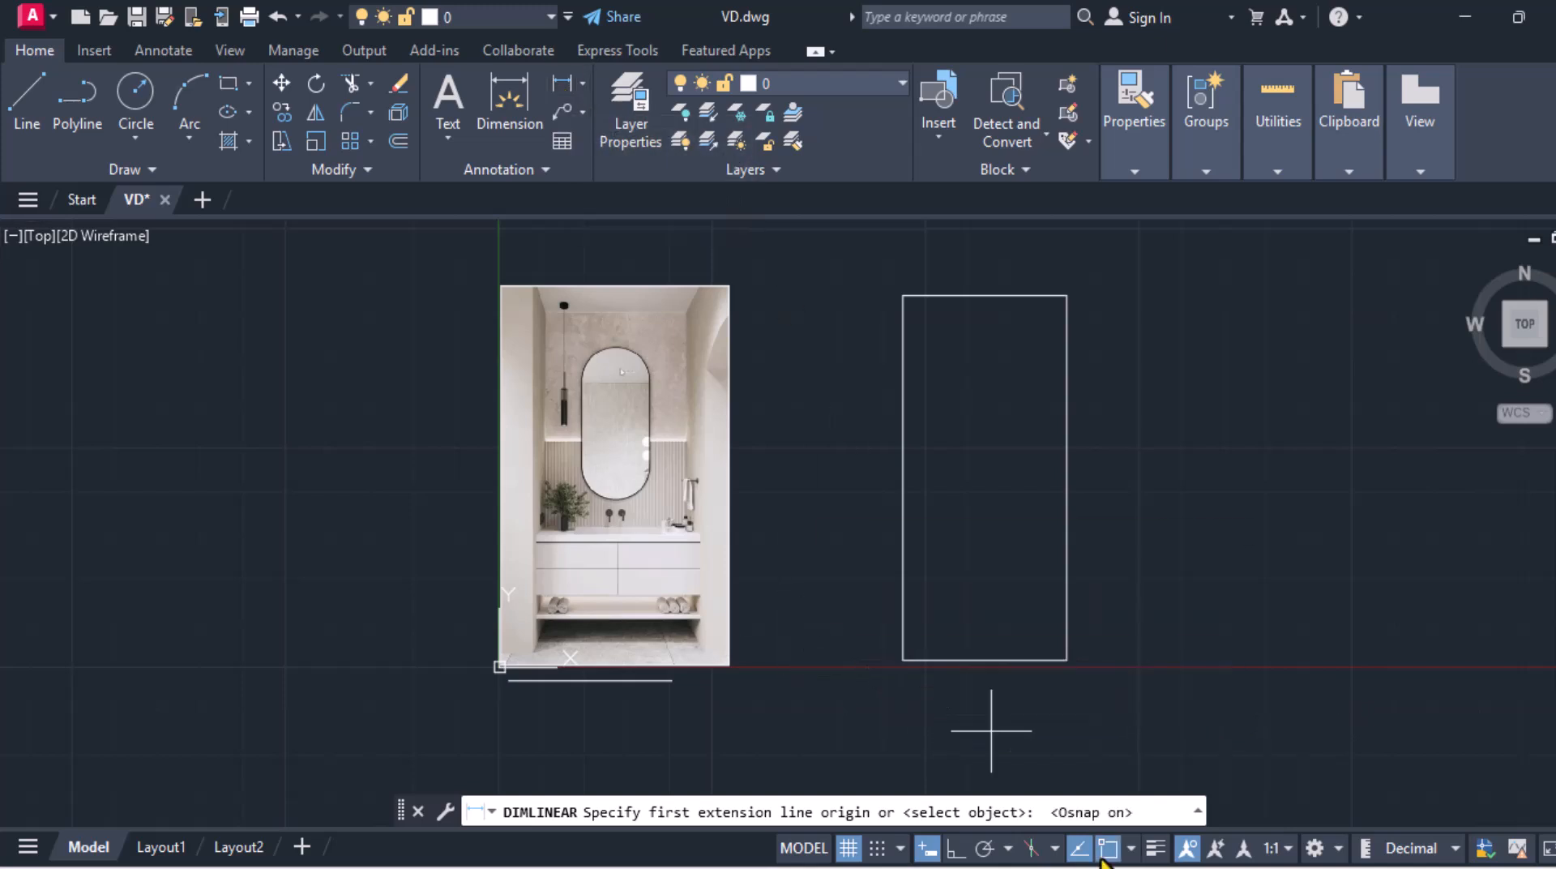
left_click(903, 659)
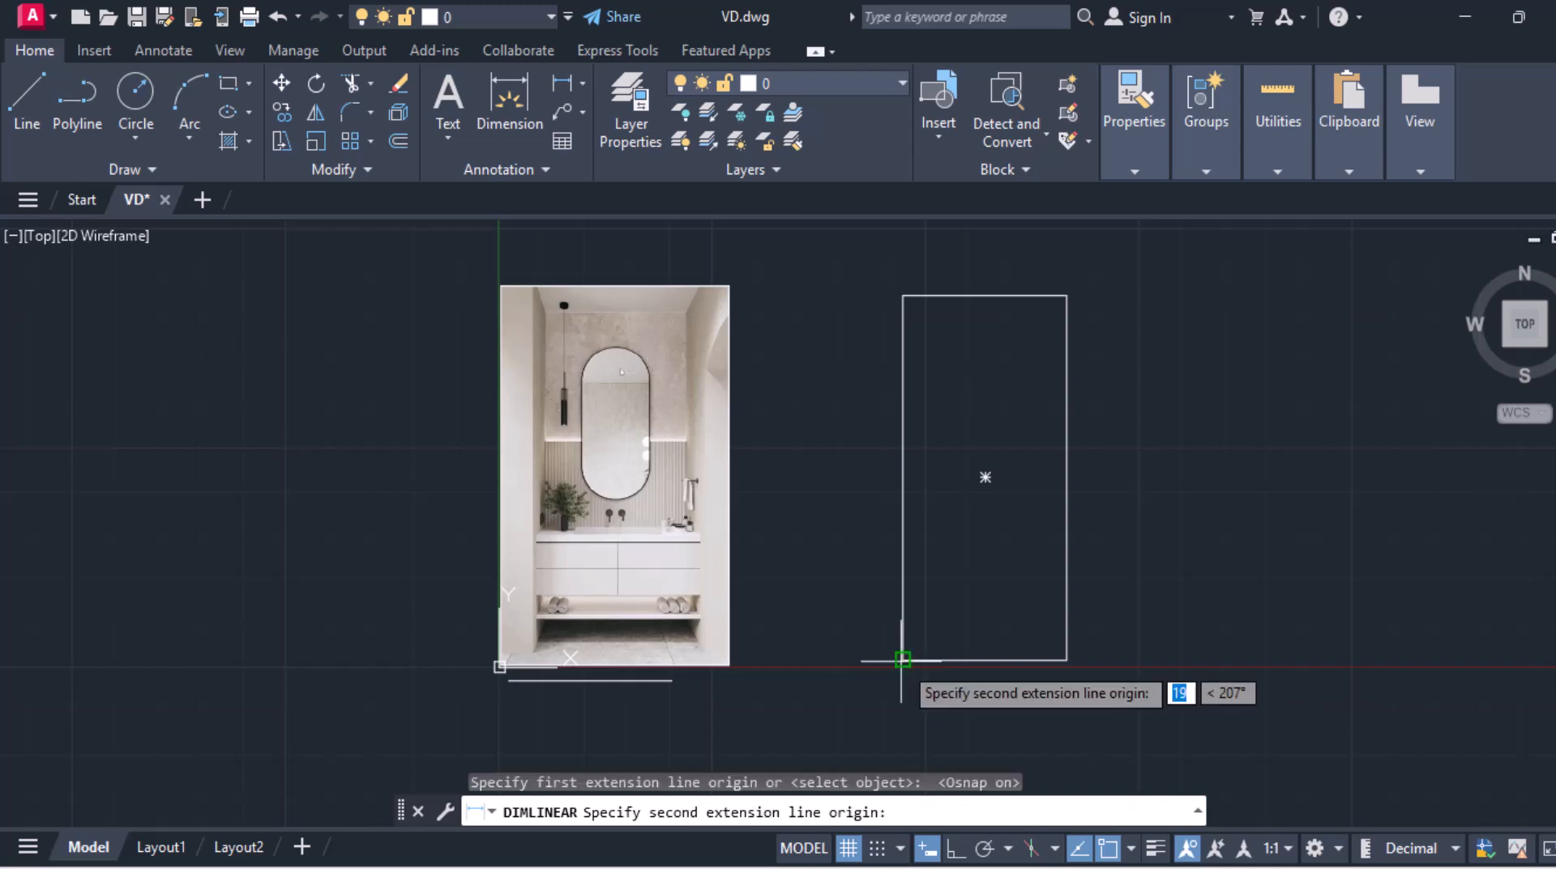
left_click(1052, 662)
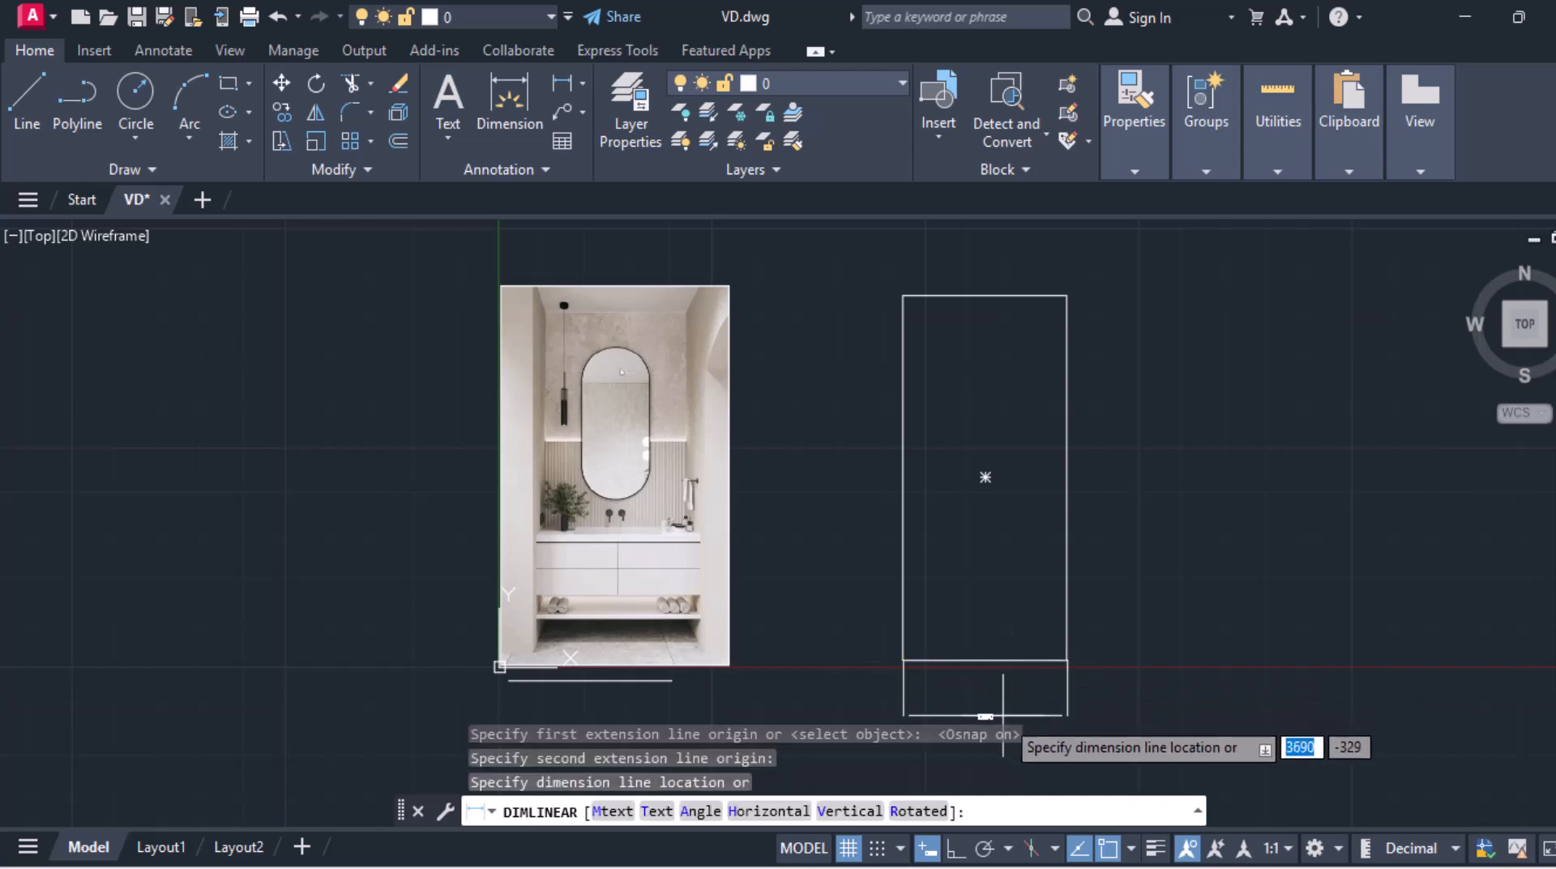
left_click(990, 695)
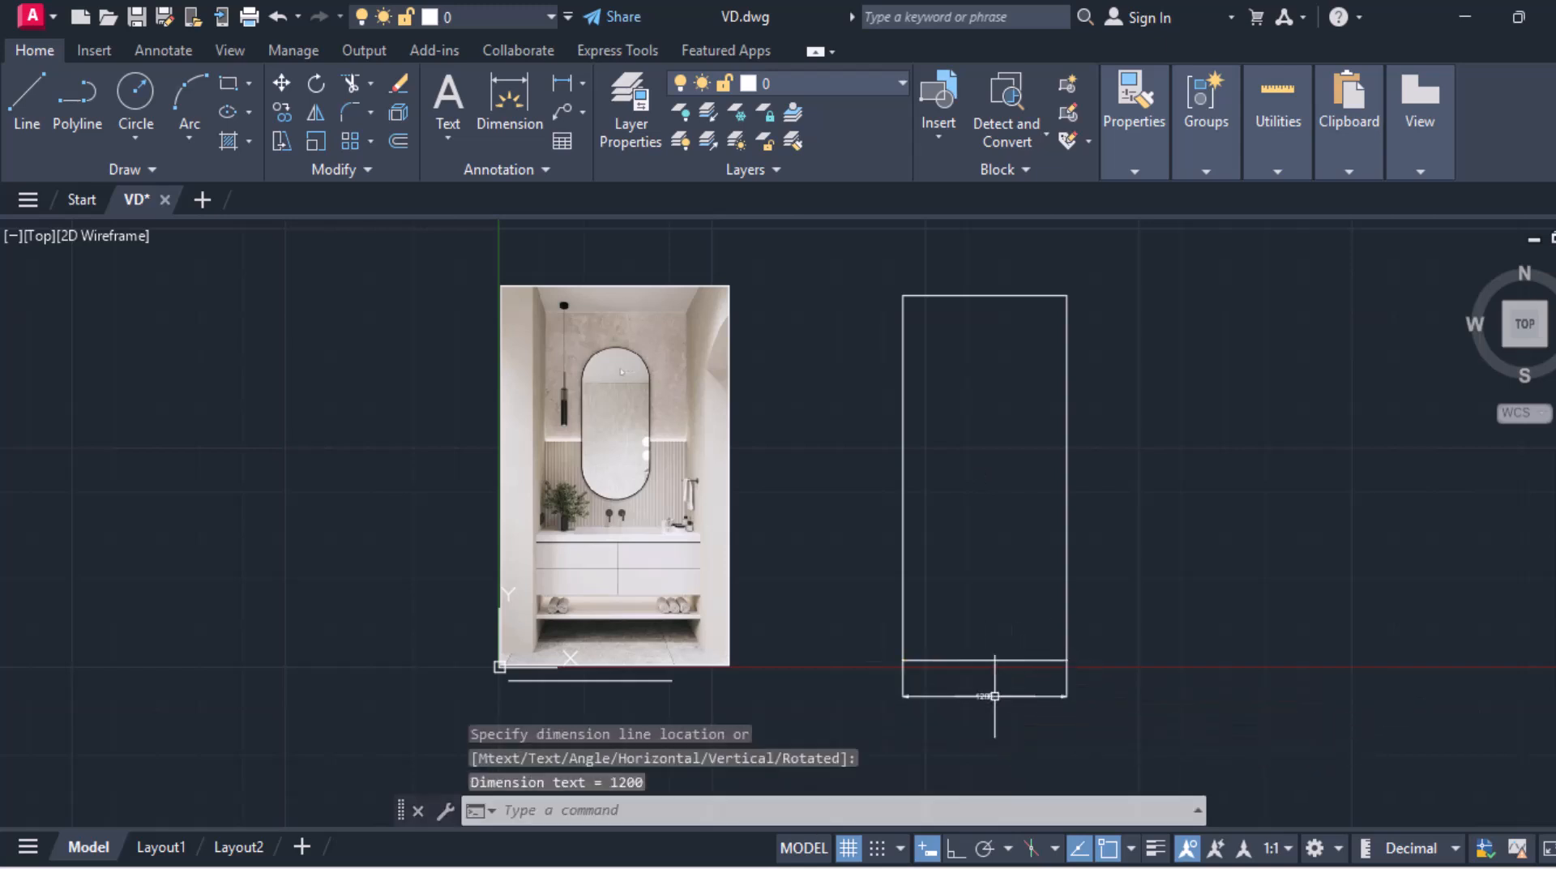
Step: Add a linear dimension for the rectangle's height, placed along its left side
scroll(993, 695, "up", 4)
scroll(995, 696, "down", 2)
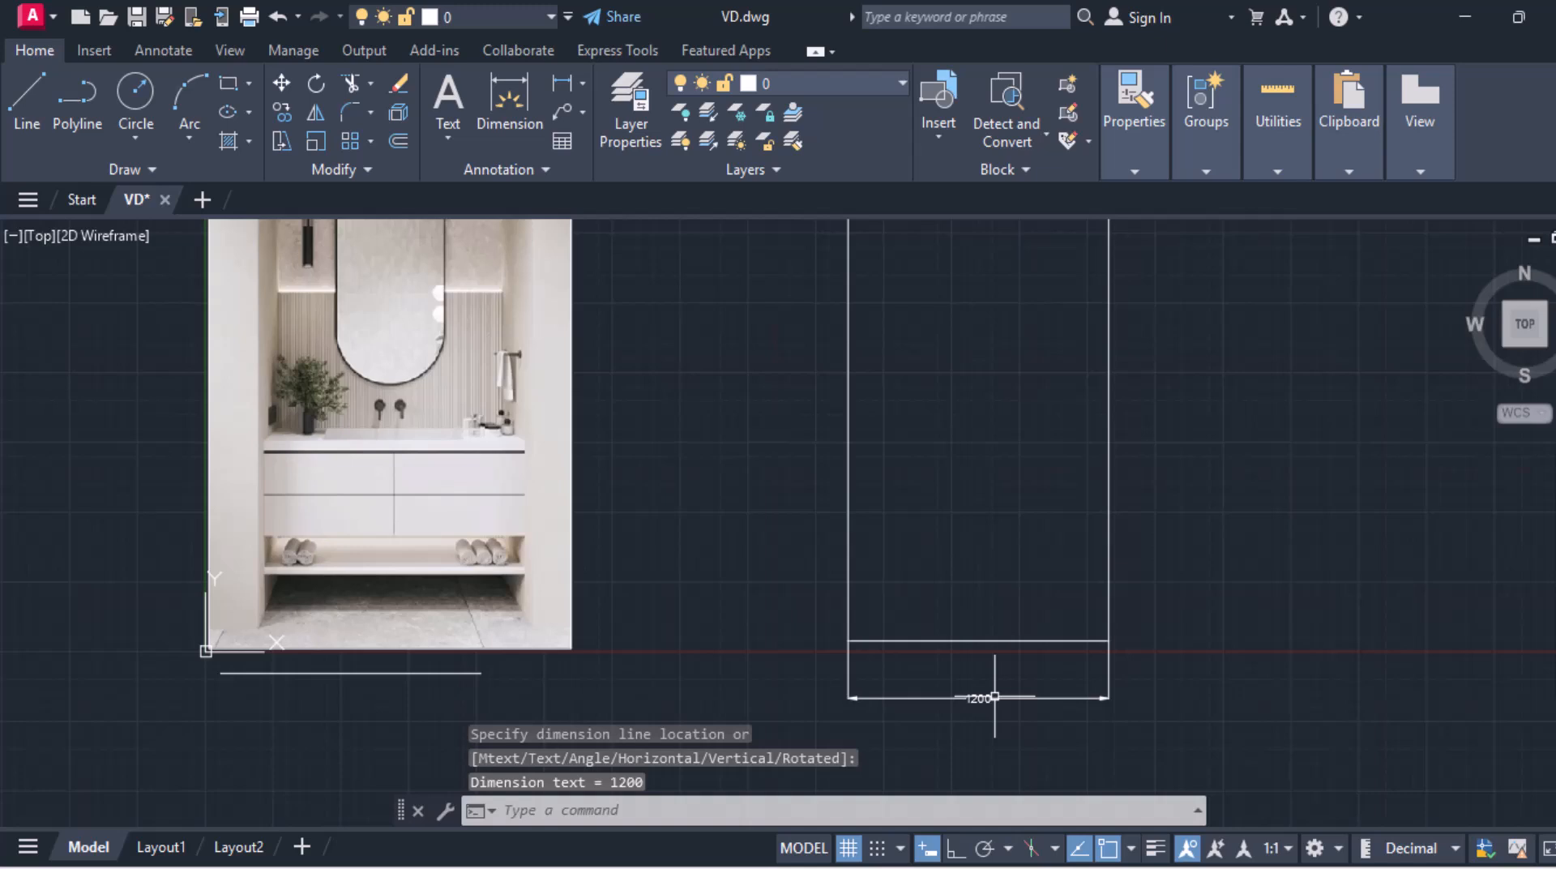
scroll(860, 481, "up", 2)
scroll(737, 365, "down", 4)
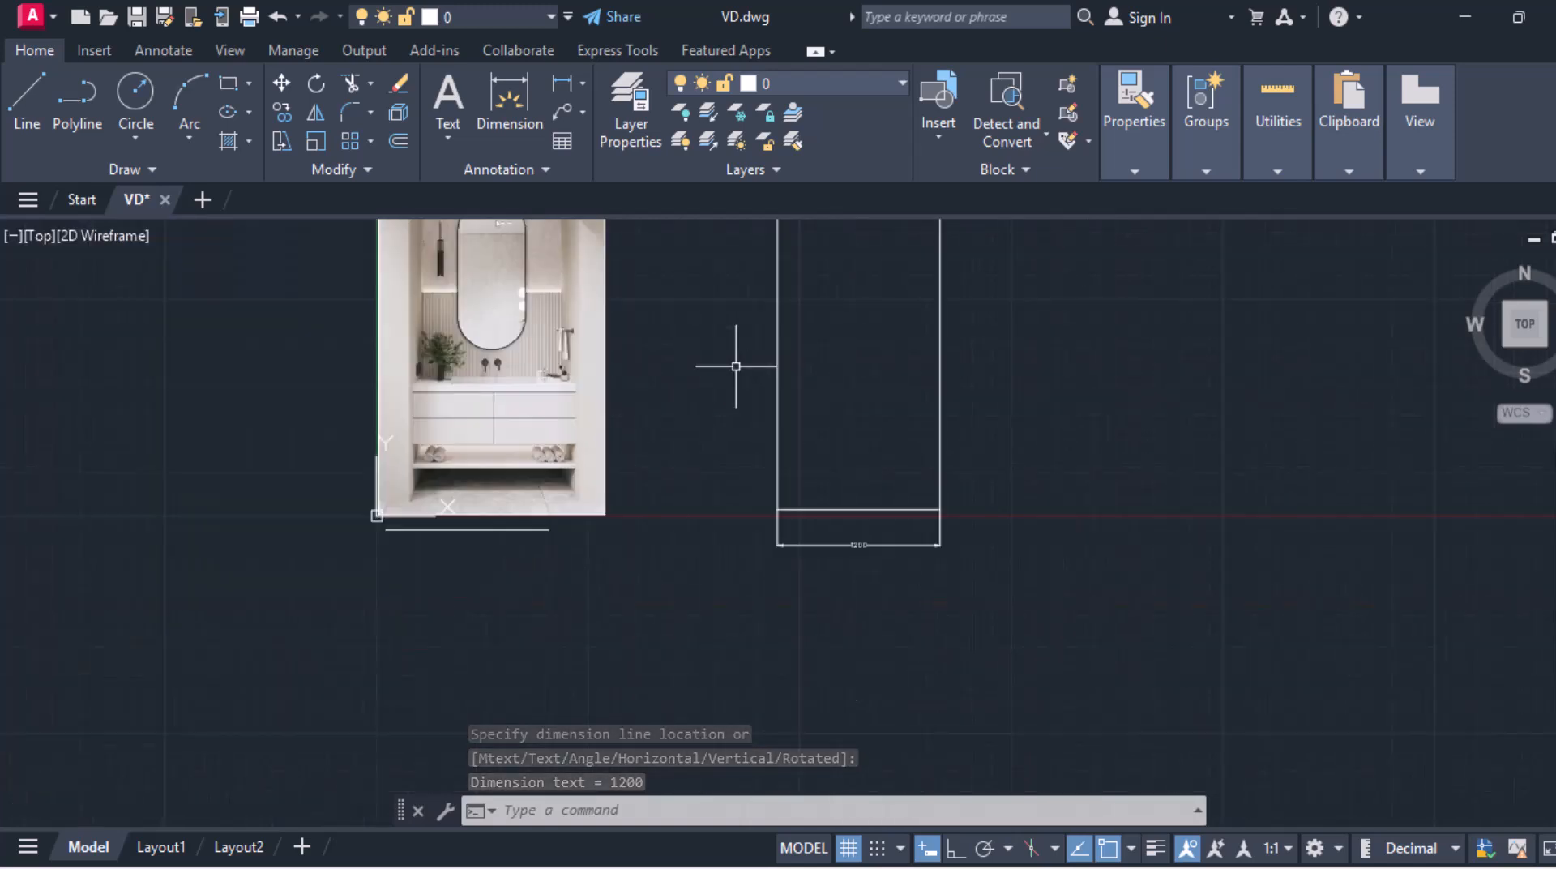
mouse_move(741, 360)
middle_mouse_down()
mouse_move(709, 577)
mouse_move(740, 497)
middle_mouse_up()
scroll(740, 496, "up", 2)
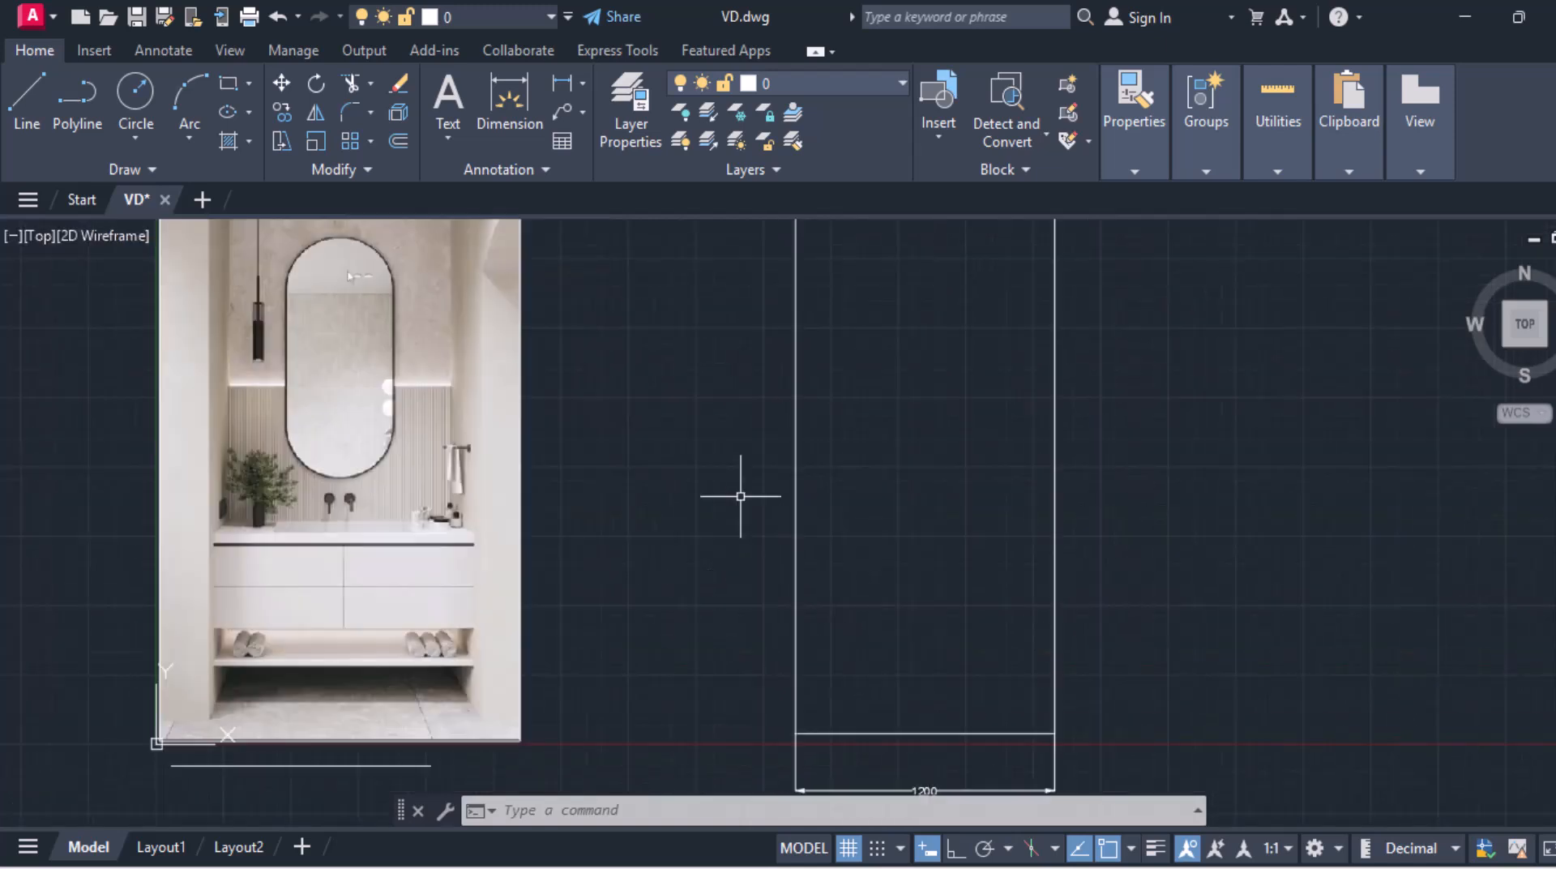
left_click(553, 88)
middle_click_drag(783, 347, 795, 260)
left_click(799, 277)
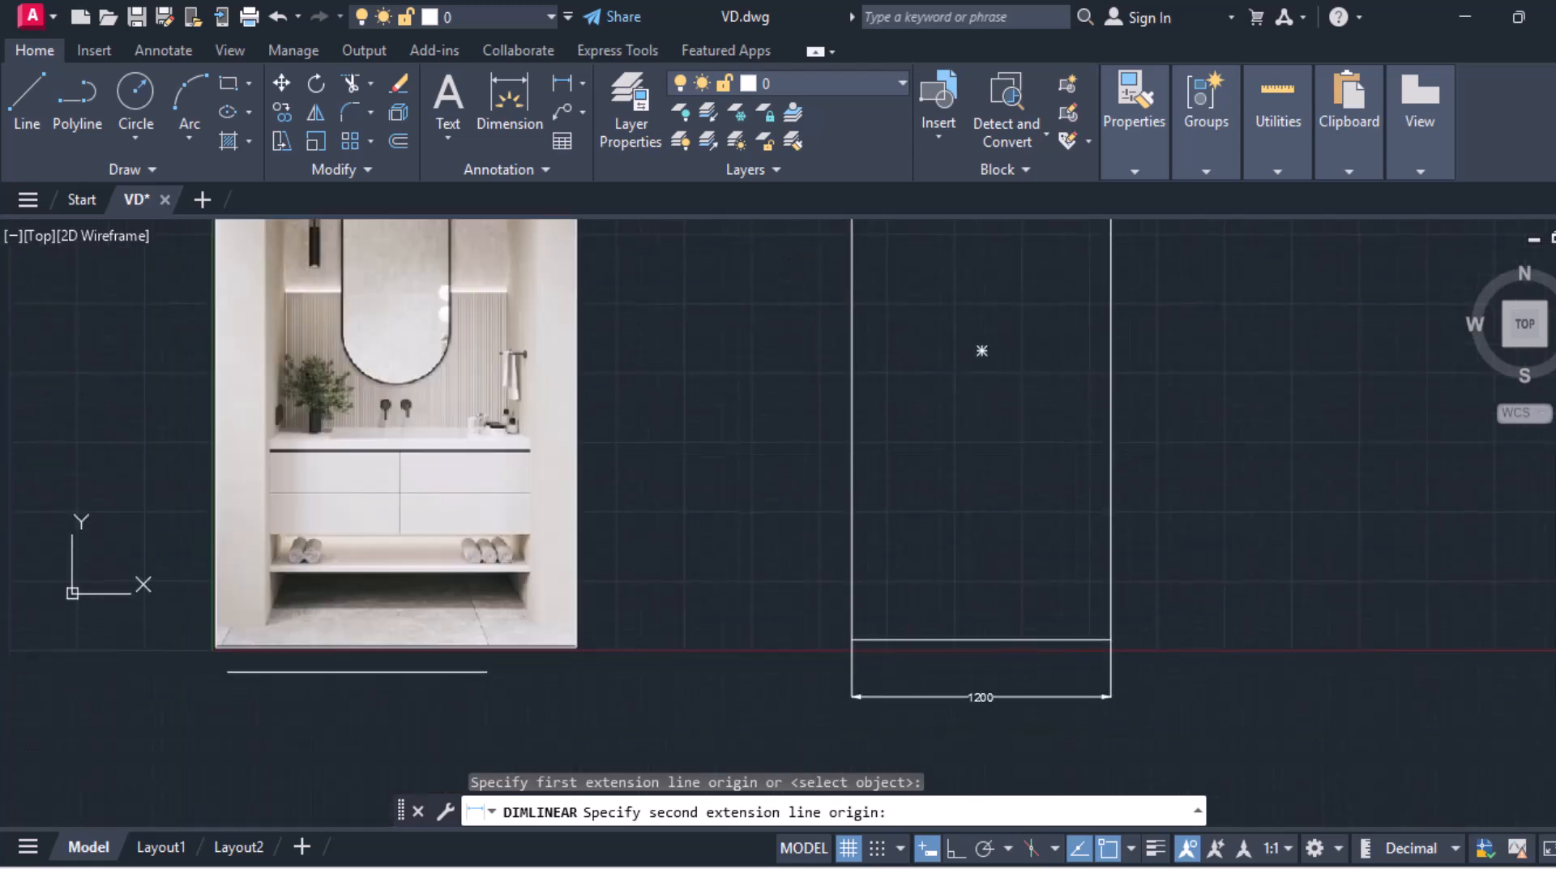
left_click(851, 639)
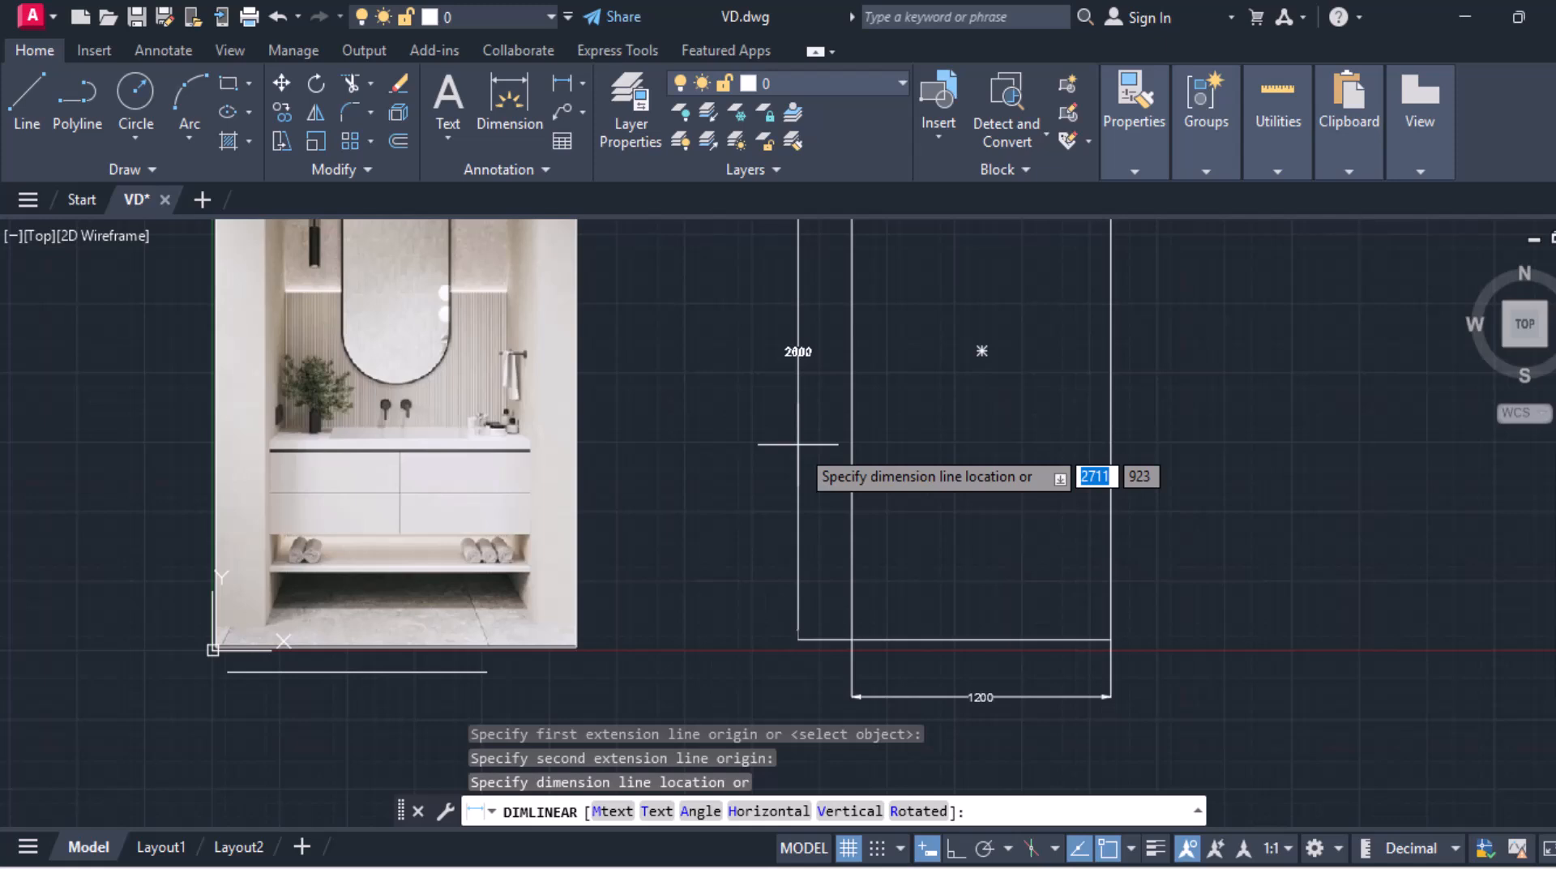
left_click(799, 444)
Step: Draw a 1200 by 25 shelf rectangle starting 150 above the tall rectangle's bottom corner
scroll(815, 365, "up", 4)
scroll(813, 360, "down", 4)
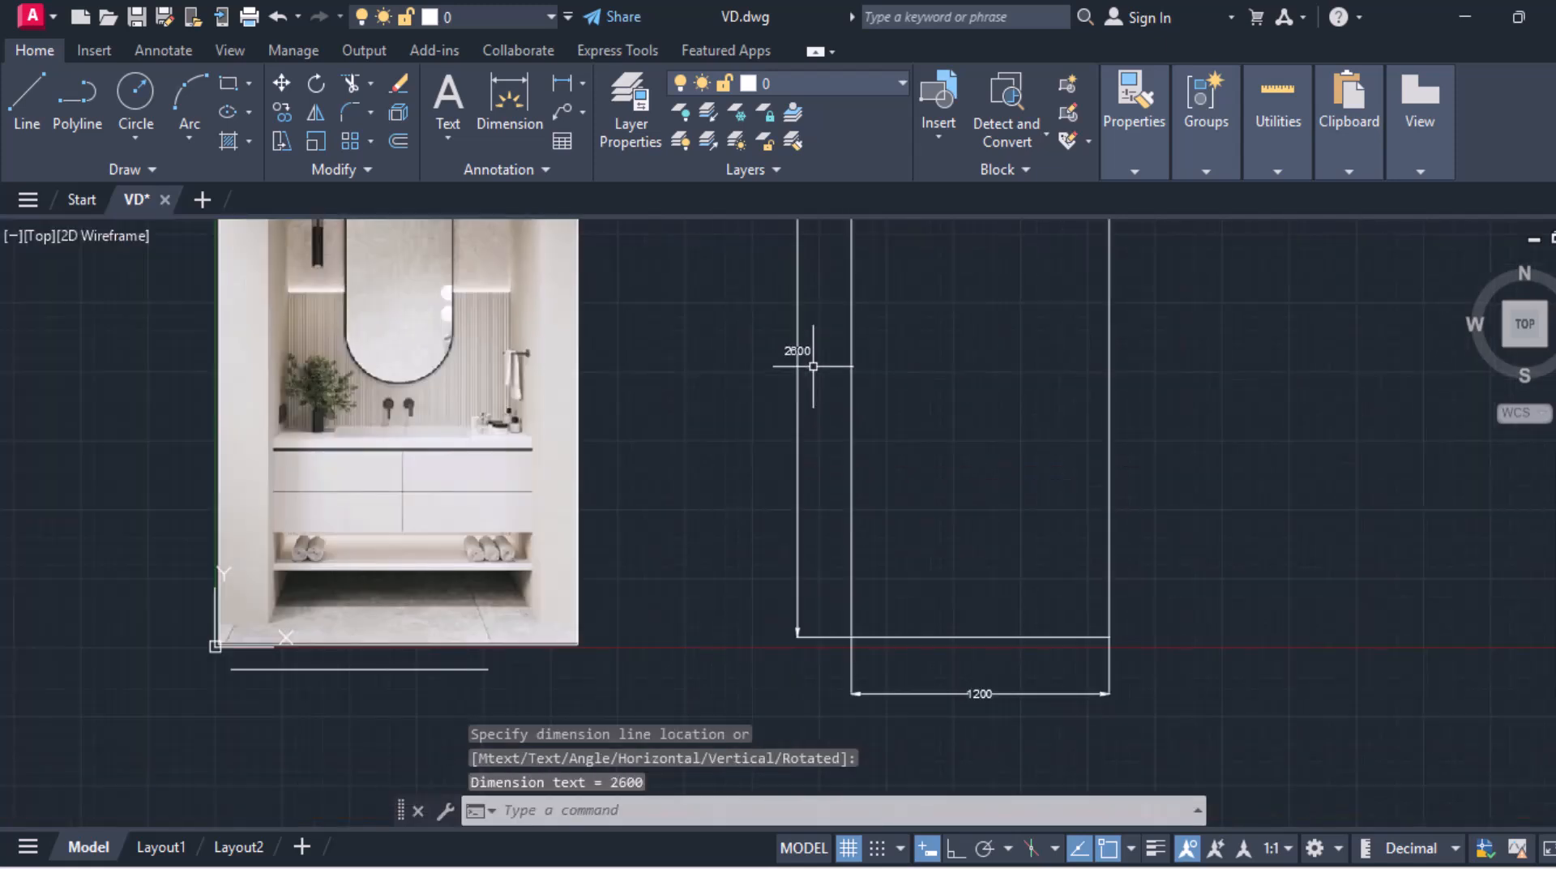
mouse_move(813, 365)
middle_mouse_down()
mouse_move(781, 357)
mouse_move(573, 448)
mouse_move(567, 466)
middle_mouse_up()
scroll(567, 466, "down", 3)
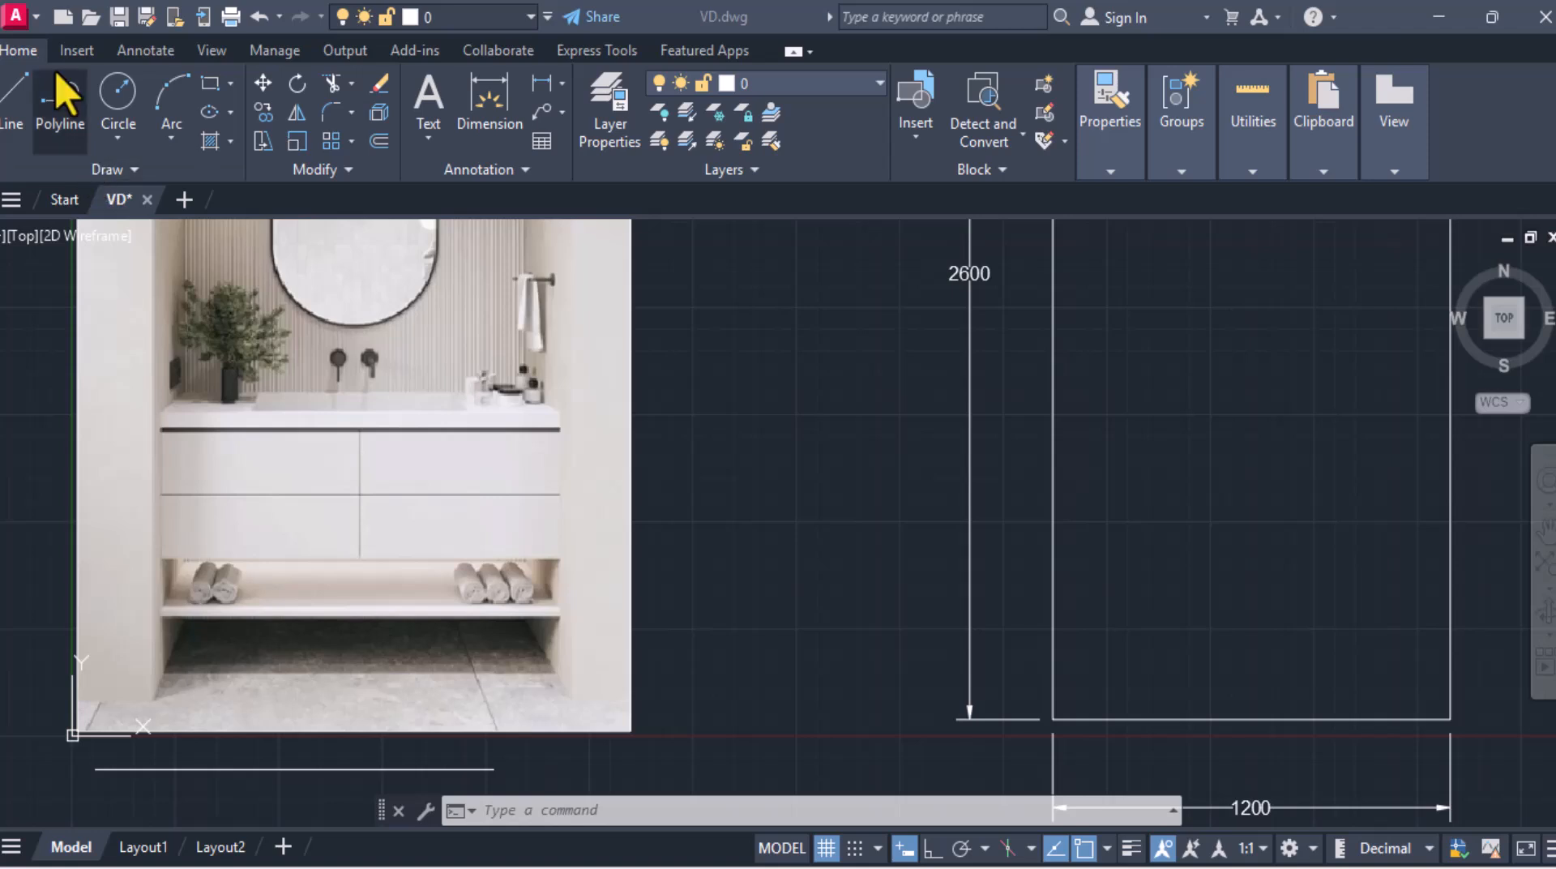
left_click(211, 89)
middle_click_drag(1009, 507, 608, 455)
scroll(641, 677, "up", 4)
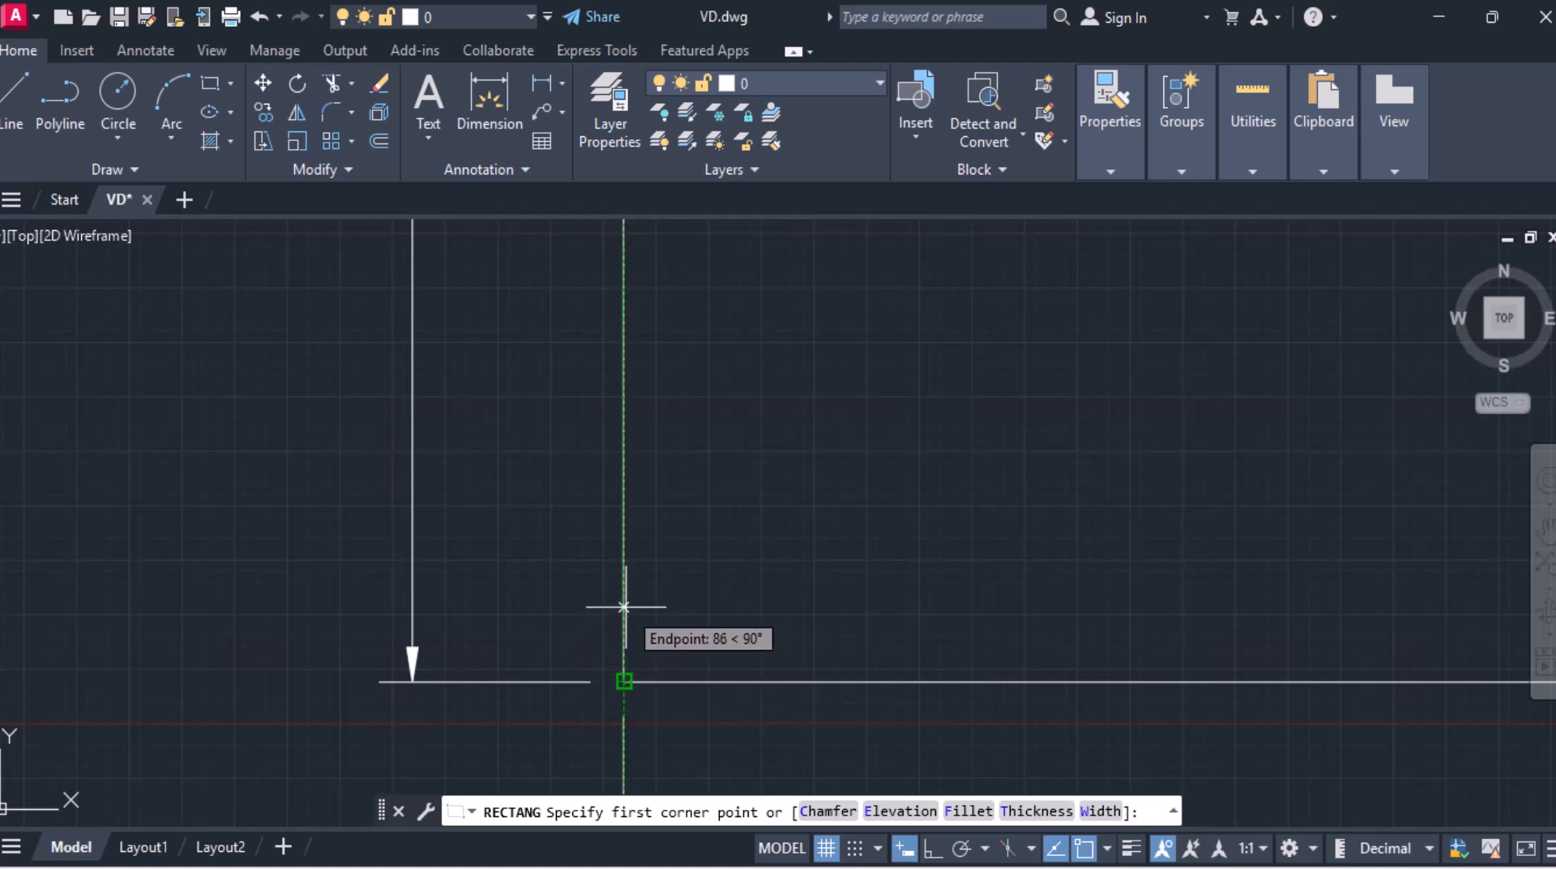
type("150")
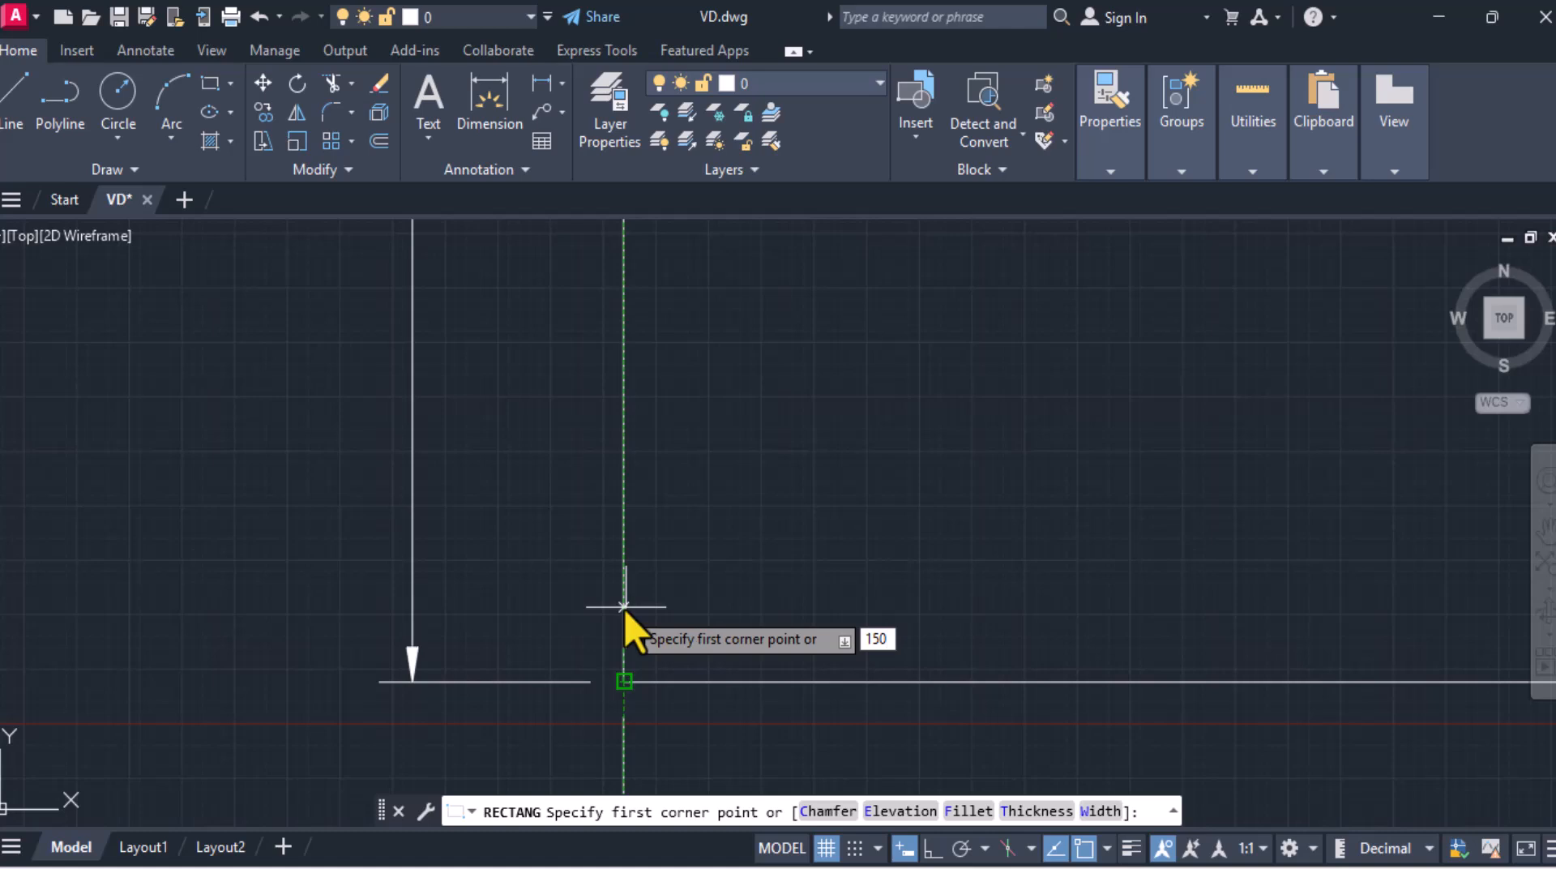
key("Return")
middle_click_drag(796, 529, 205, 479)
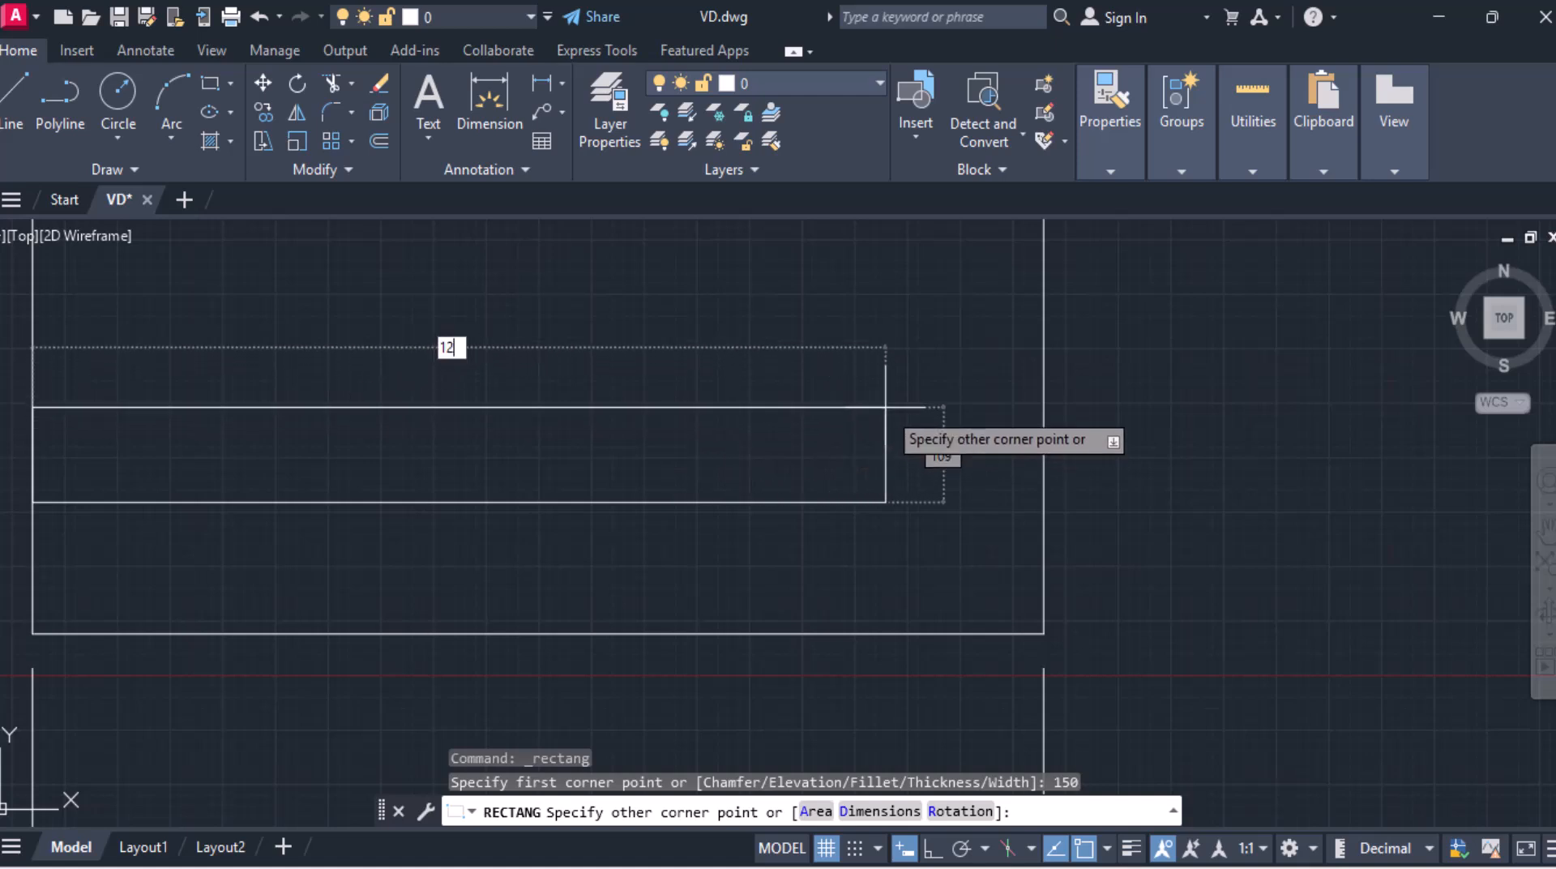
type("1200")
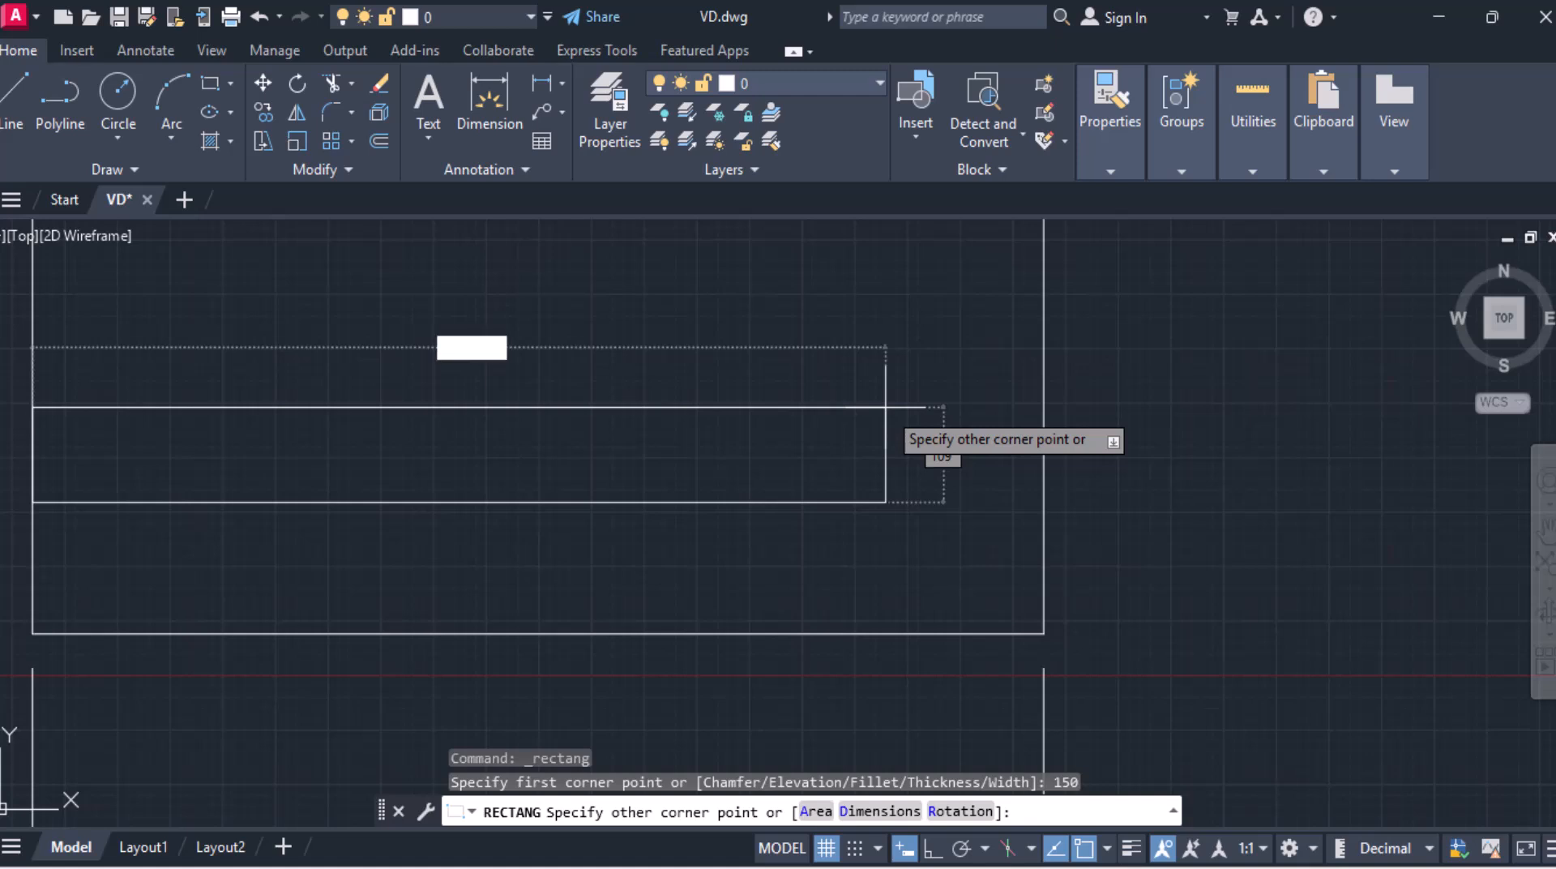
key("Tab")
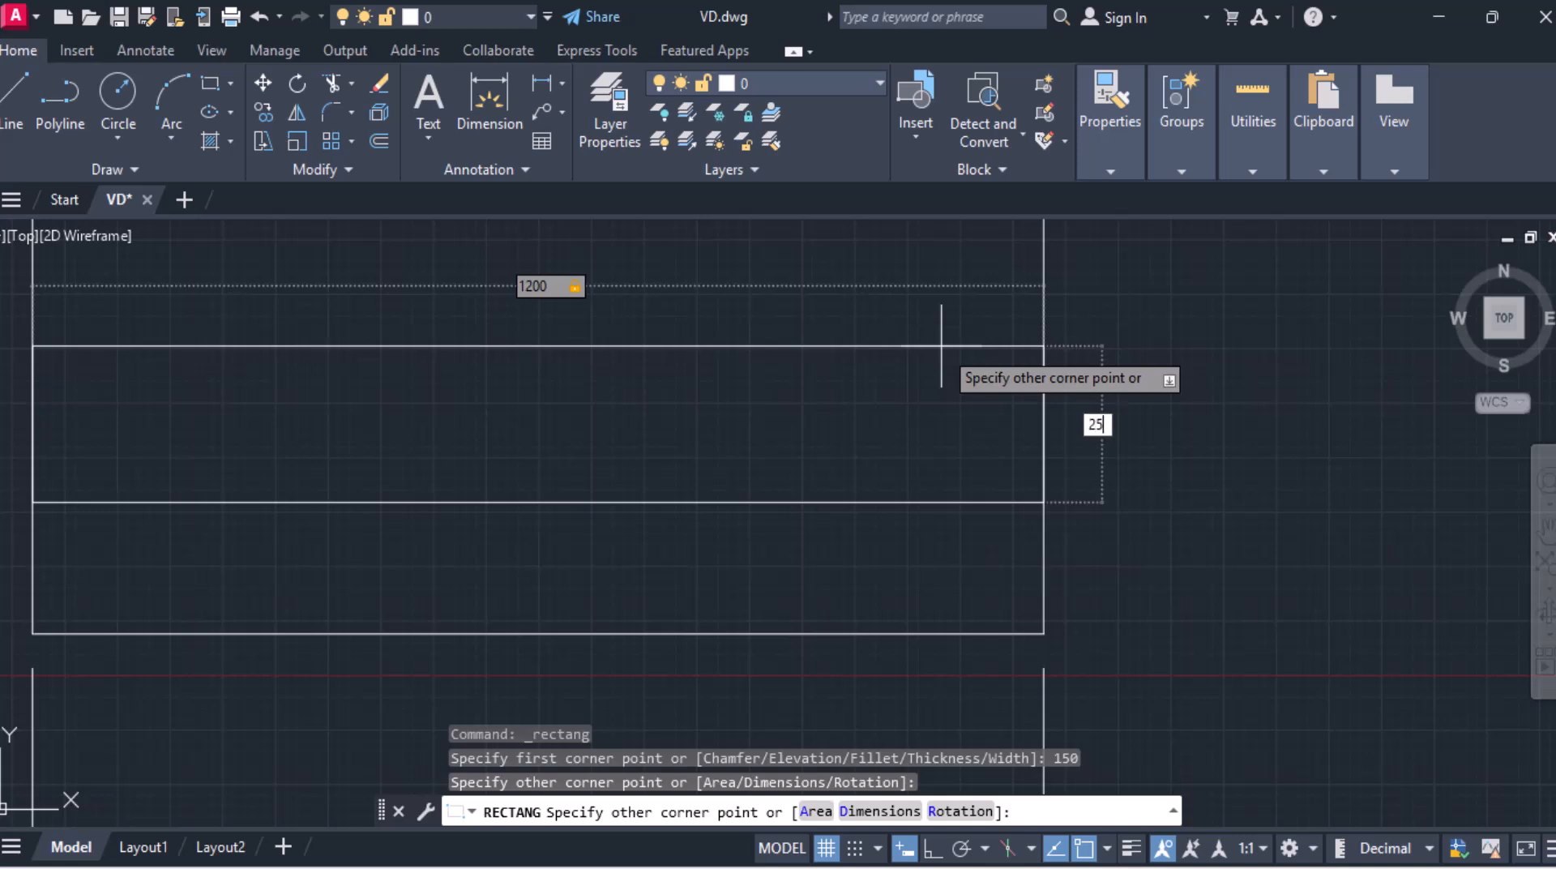
key("Return")
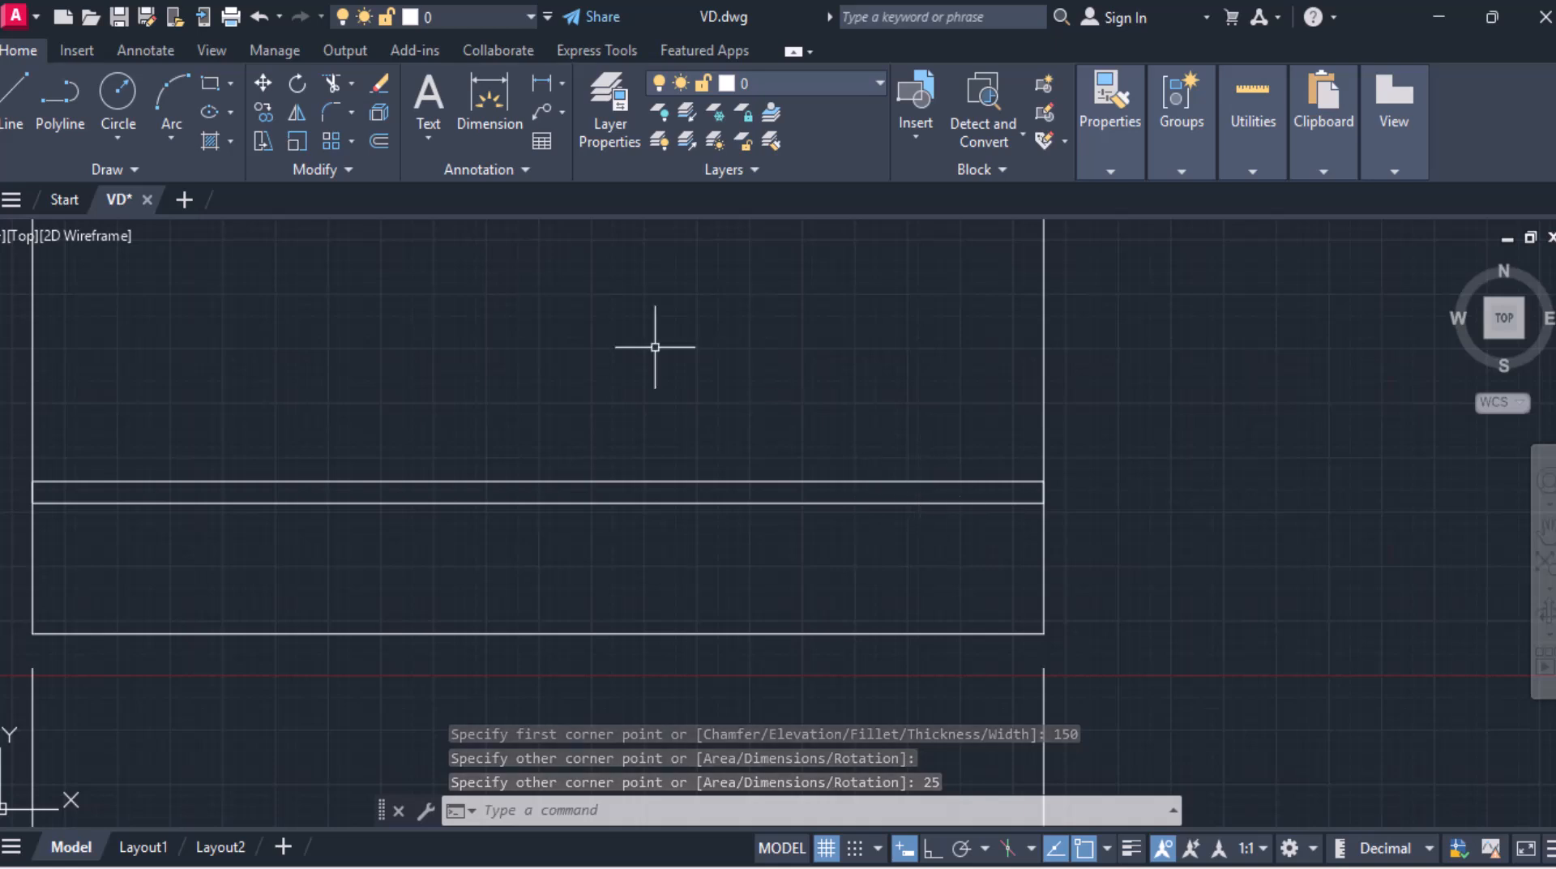
Step: Dimension the gap between the tall rectangle's base and the shelf on its right side
left_click(533, 98)
left_click(1043, 633)
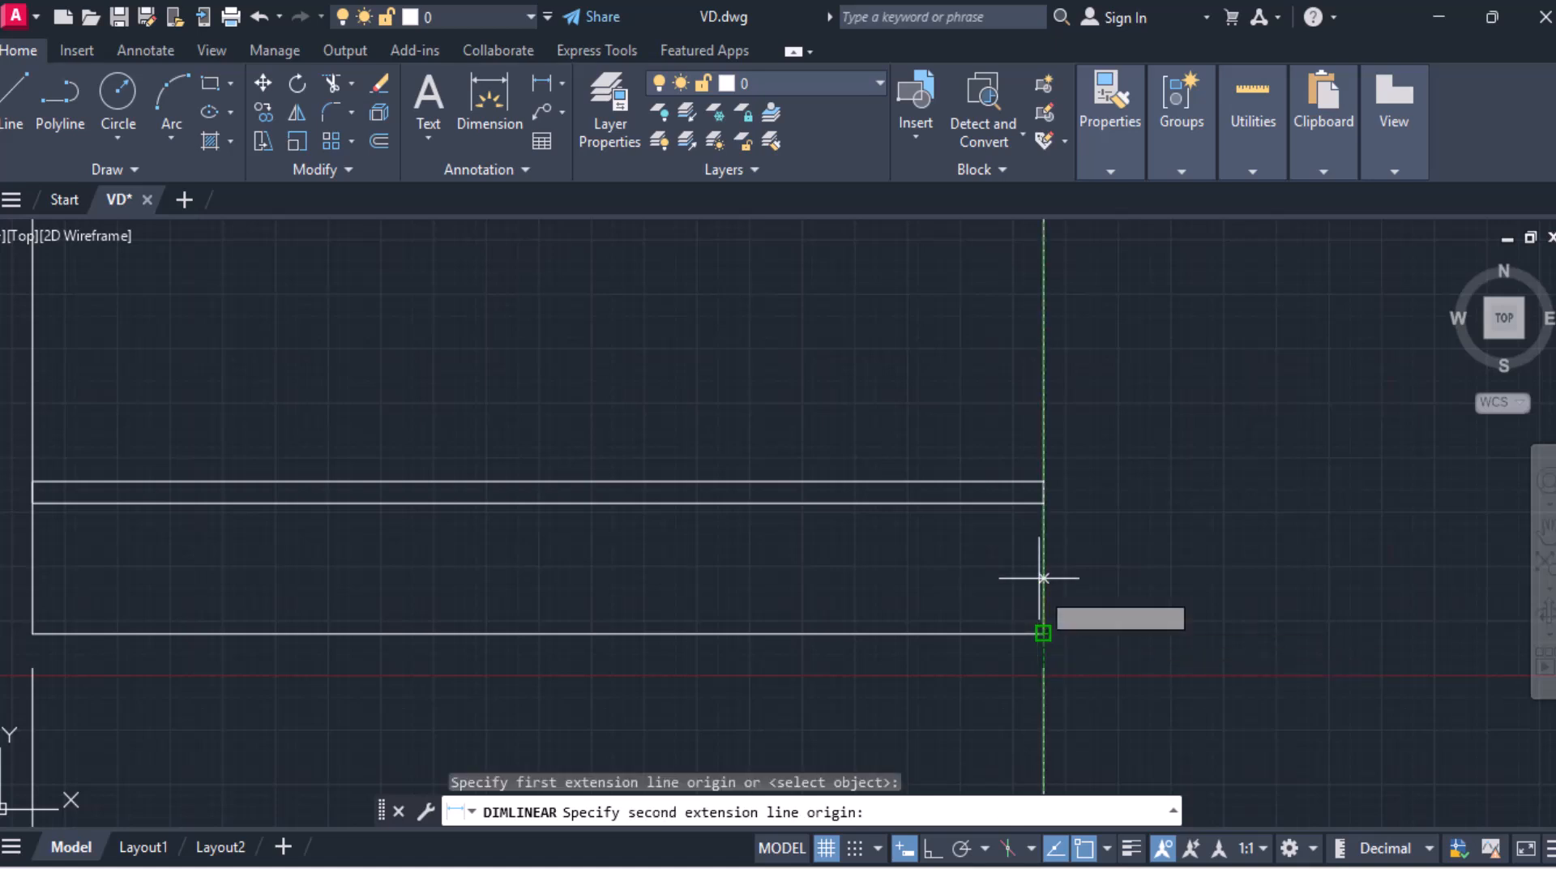
left_click(1043, 503)
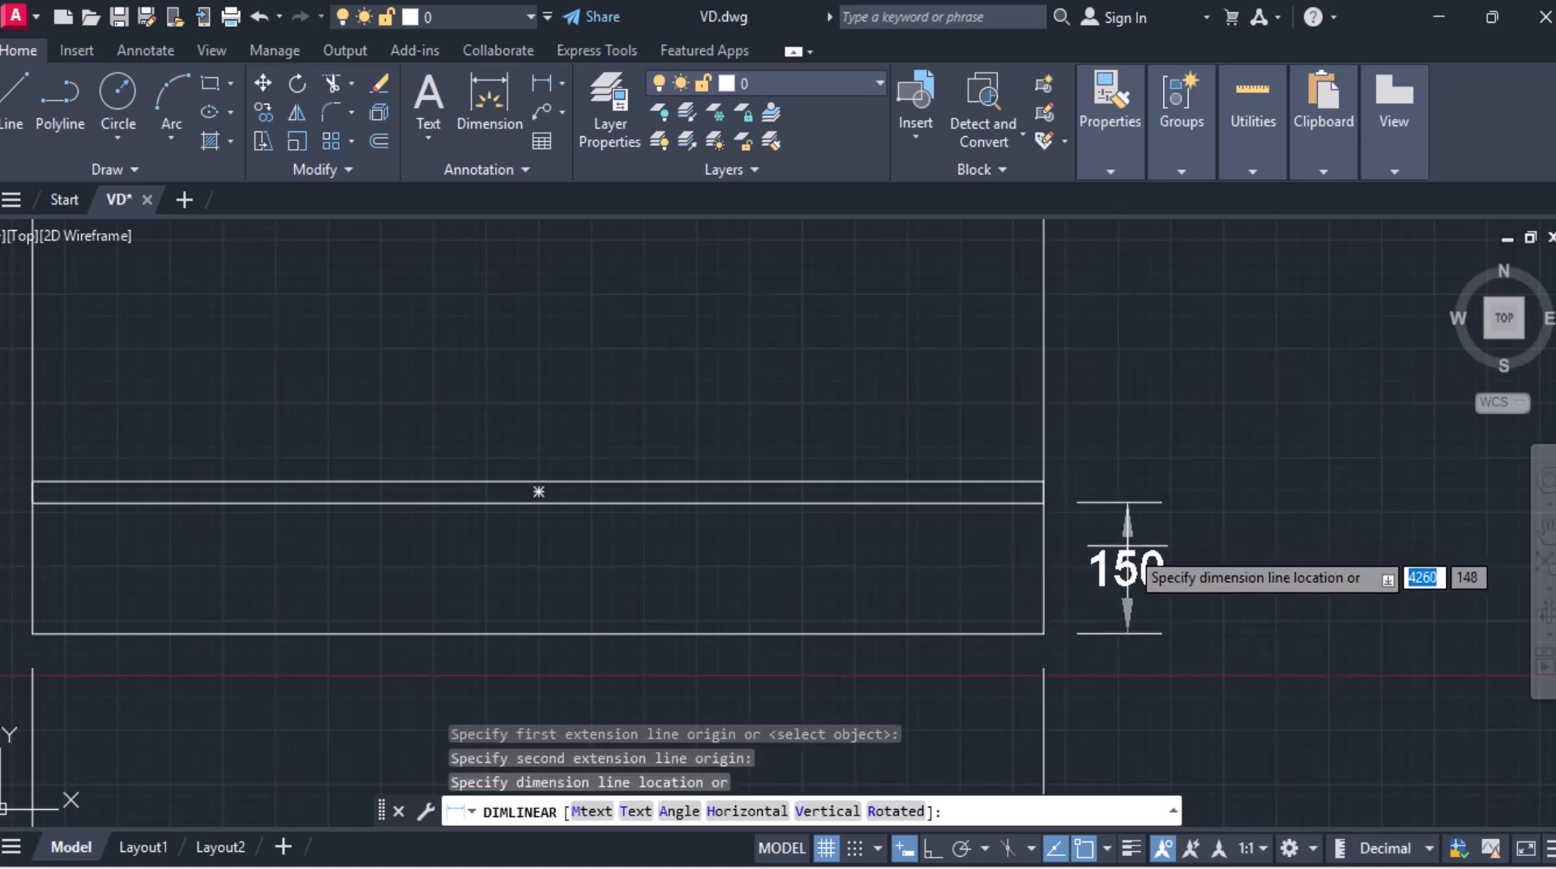
left_click(1126, 568)
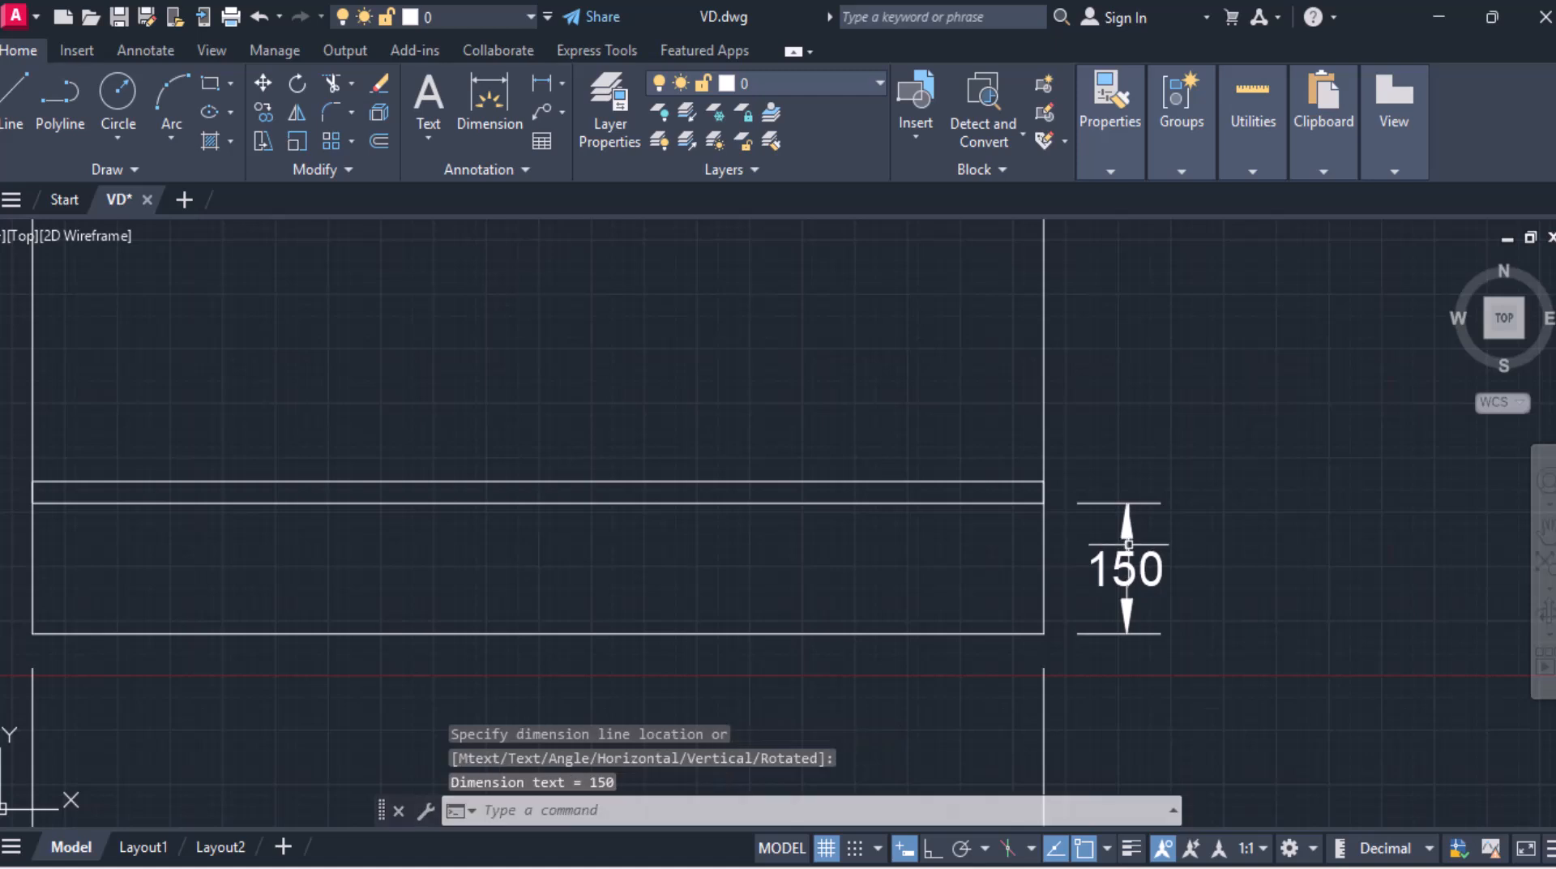
Step: Dimension the shelf's thickness on its right side, above the previous dimension
left_click(542, 84)
left_click(1043, 503)
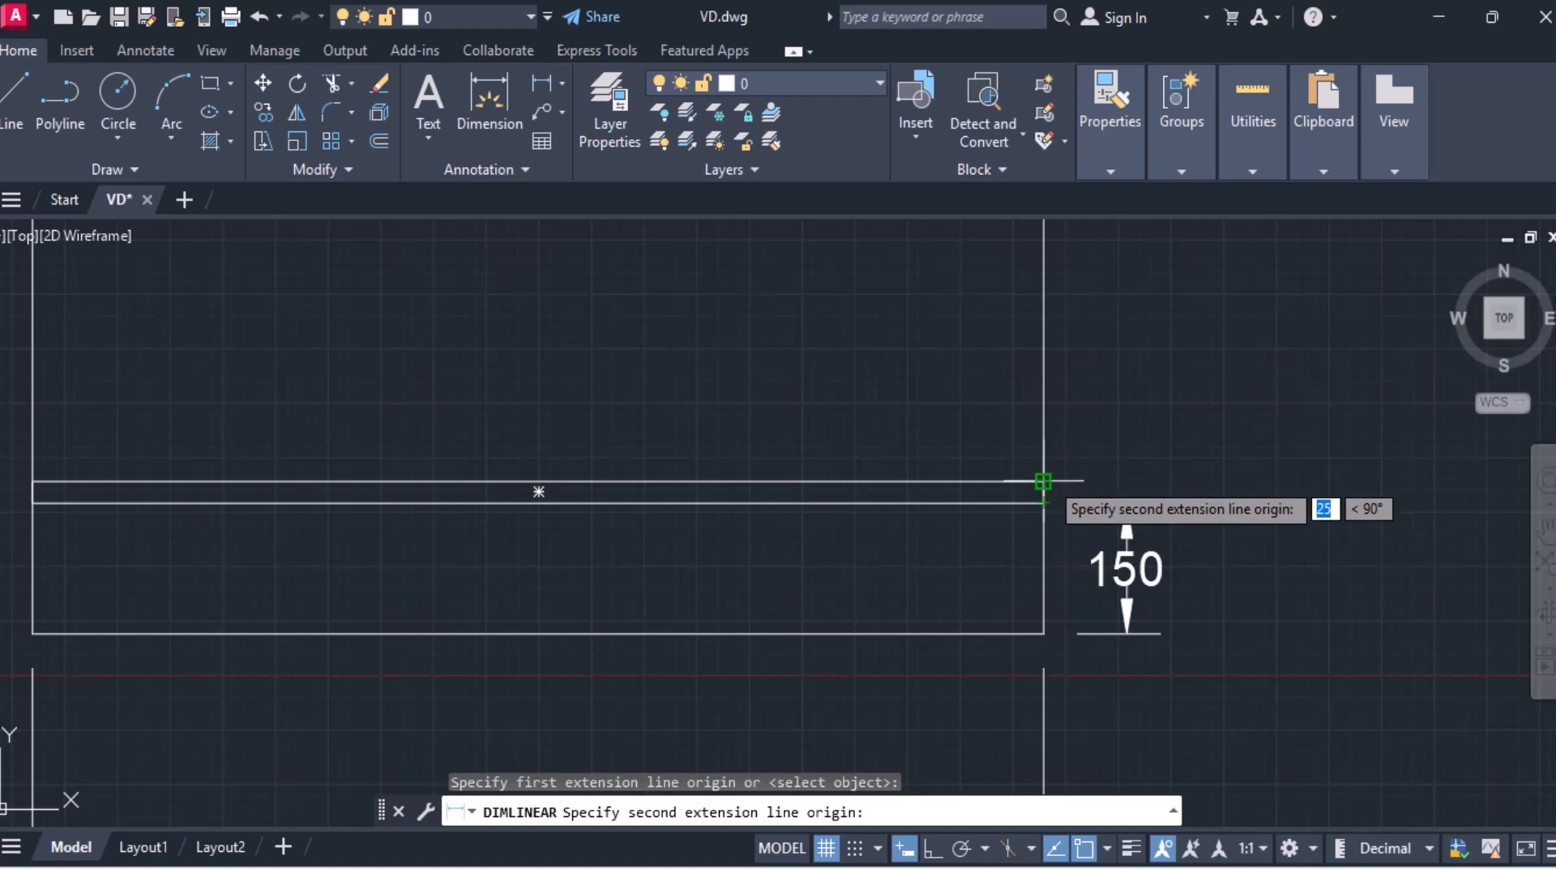
left_click(1043, 482)
left_click(1127, 519)
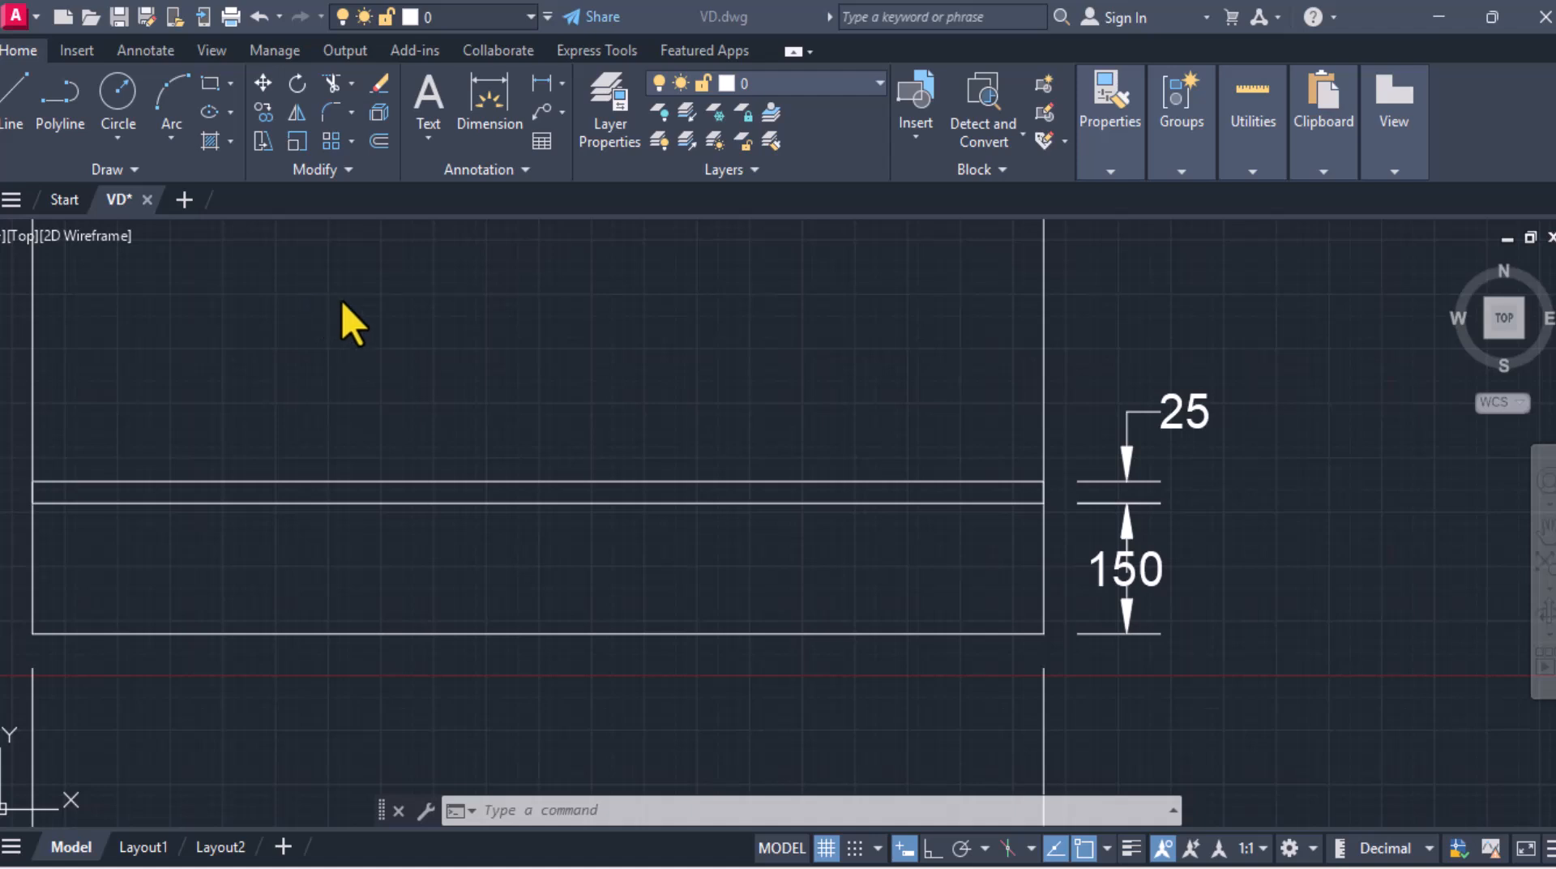
scroll(344, 302, "down", 3)
middle_click_drag(344, 302, 1129, 547)
scroll(657, 462, "down", 4)
scroll(308, 444, "up", 2)
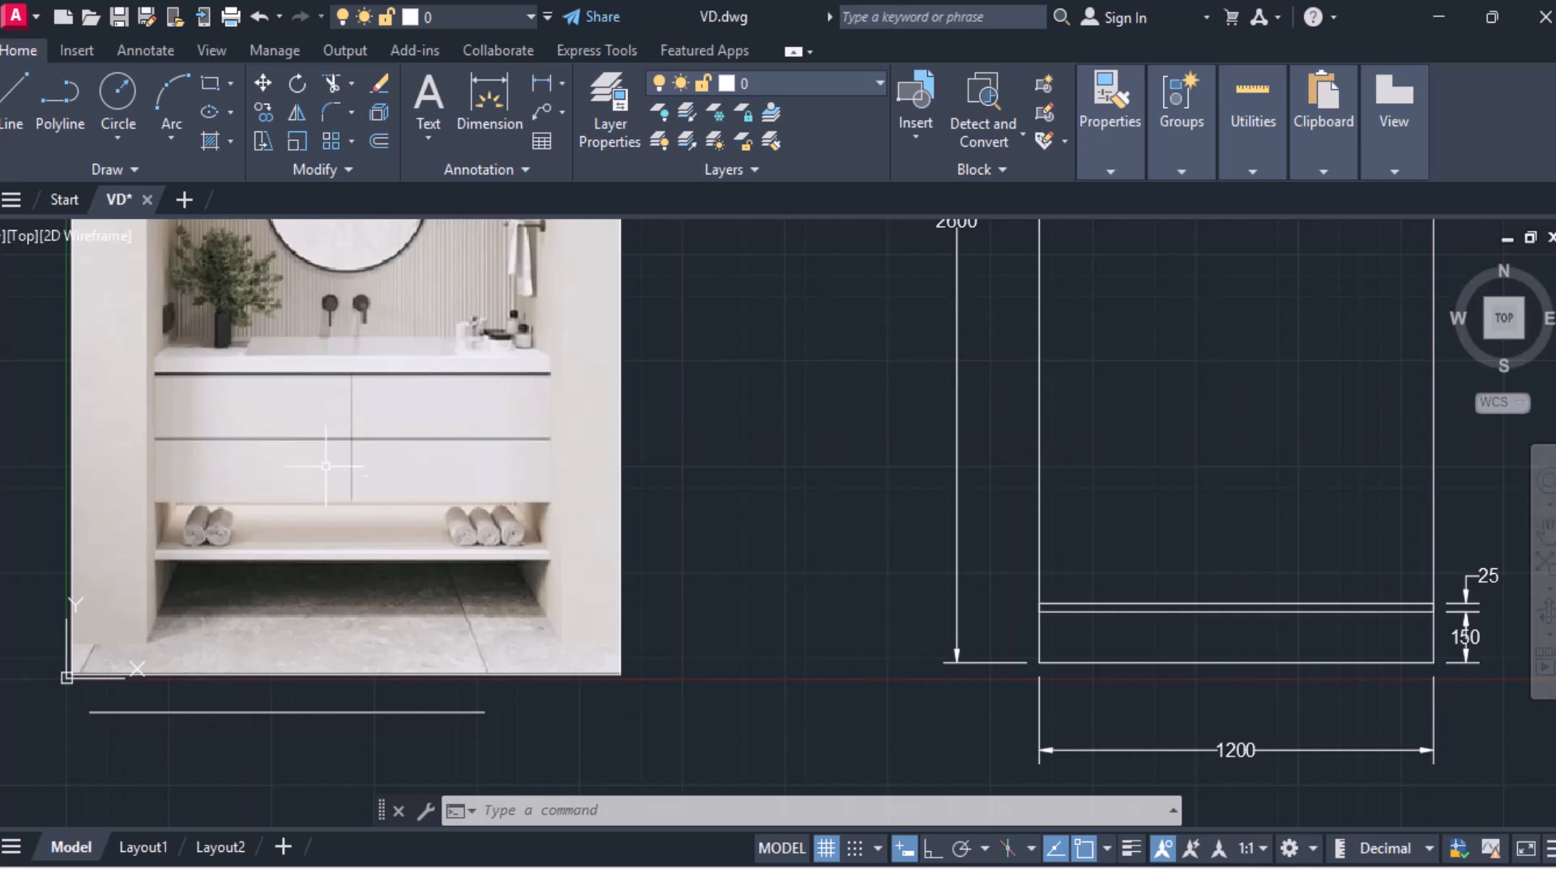
Step: Draw a 600 by 200 drawer rectangle starting 150 above the shelf's top-left corner
mouse_move(1044, 538)
middle_mouse_down()
mouse_move(921, 507)
mouse_move(1004, 513)
middle_mouse_up()
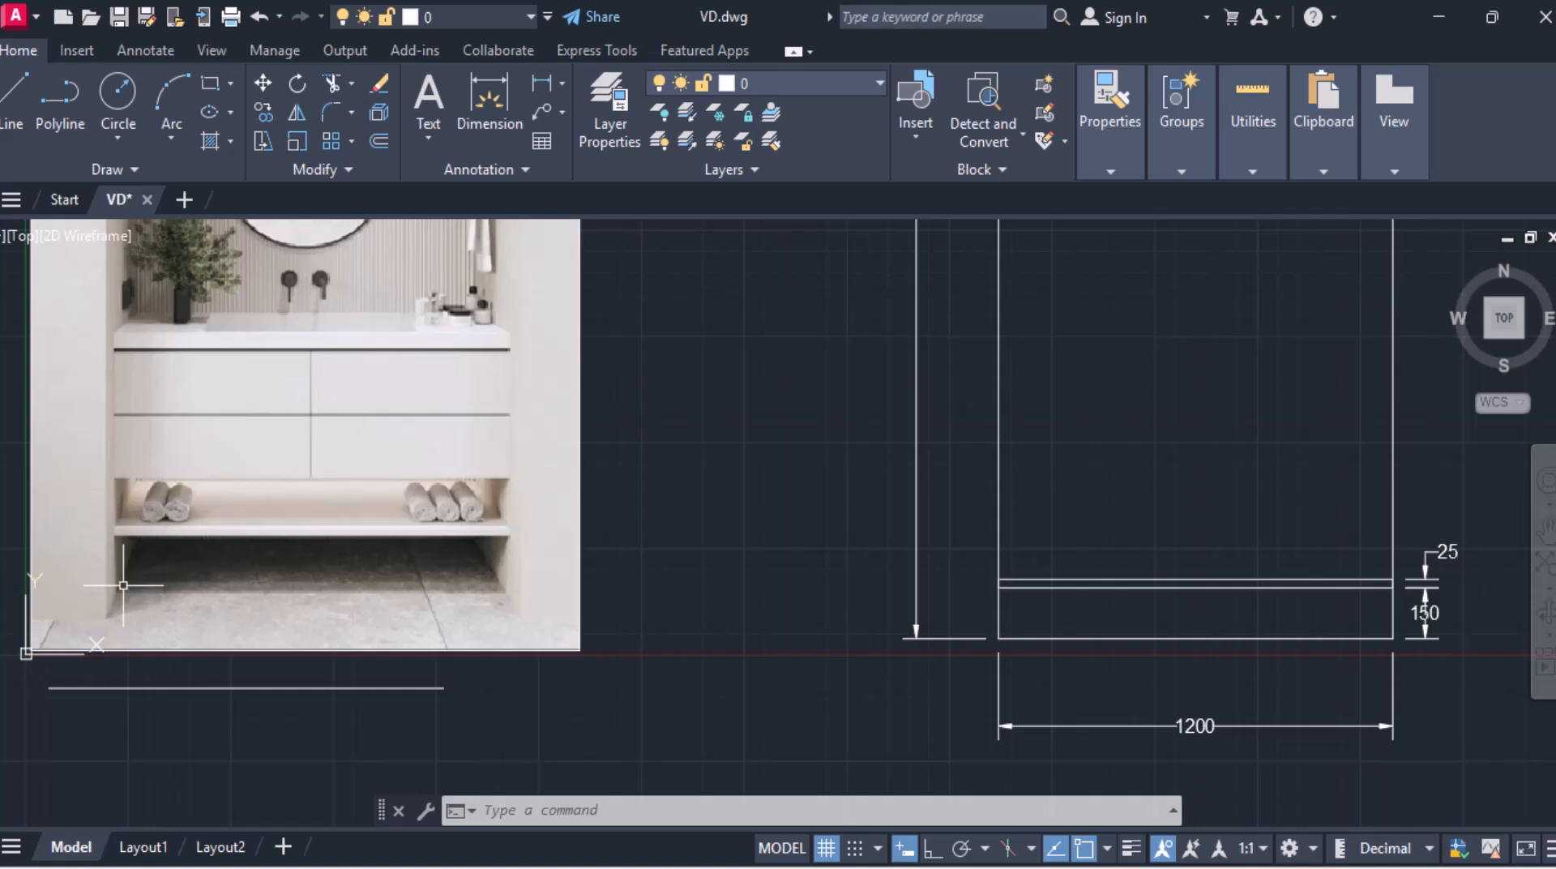
mouse_move(1053, 576)
middle_mouse_down()
mouse_move(1007, 546)
mouse_move(827, 559)
middle_mouse_up()
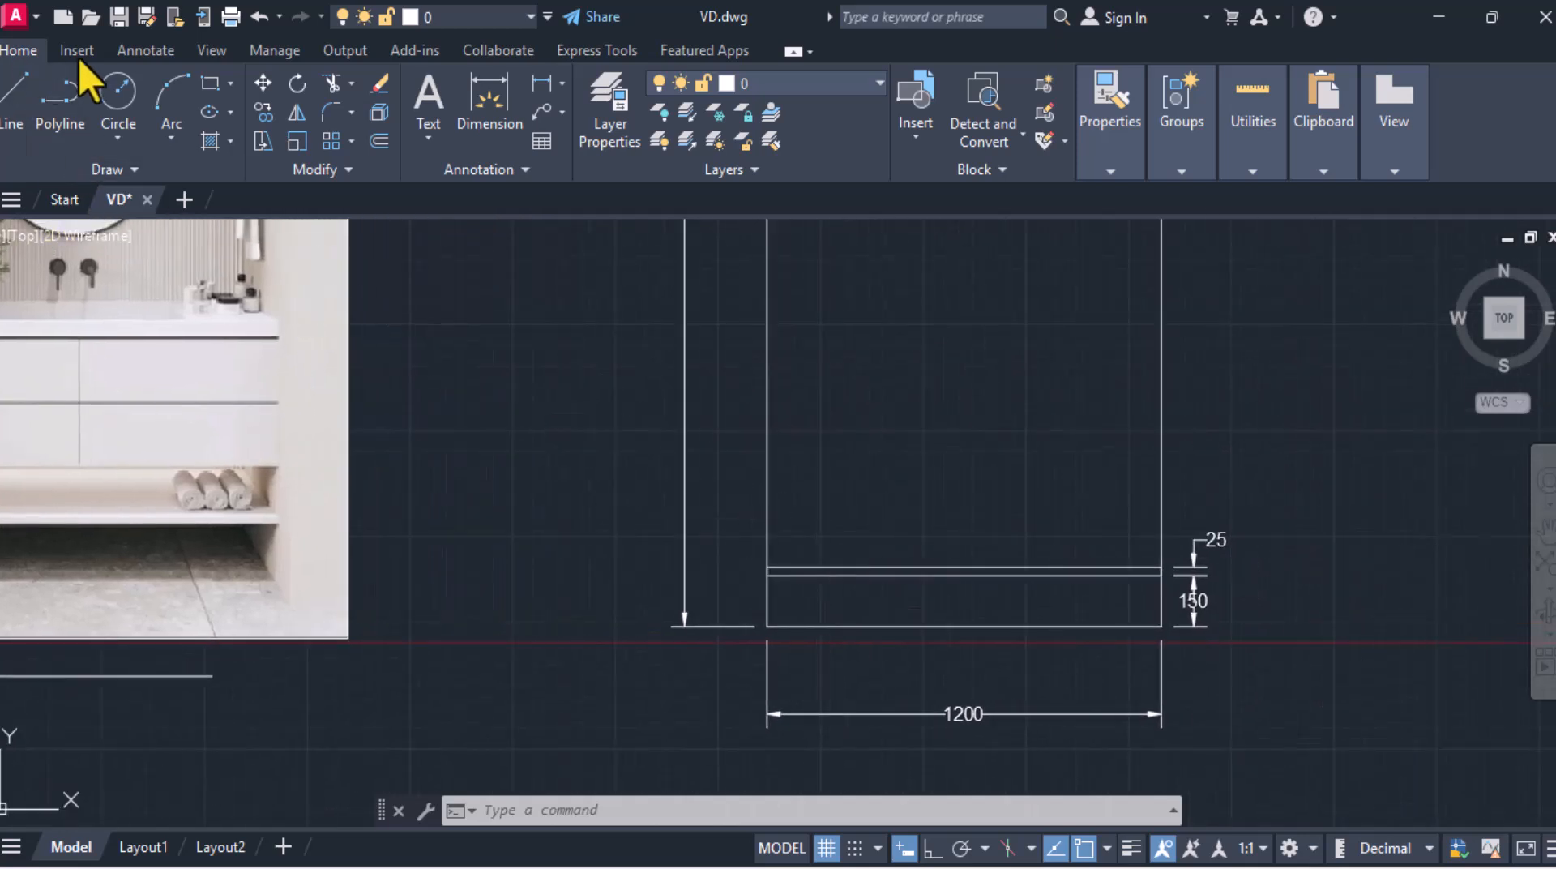
left_click(210, 83)
scroll(824, 466, "up", 2)
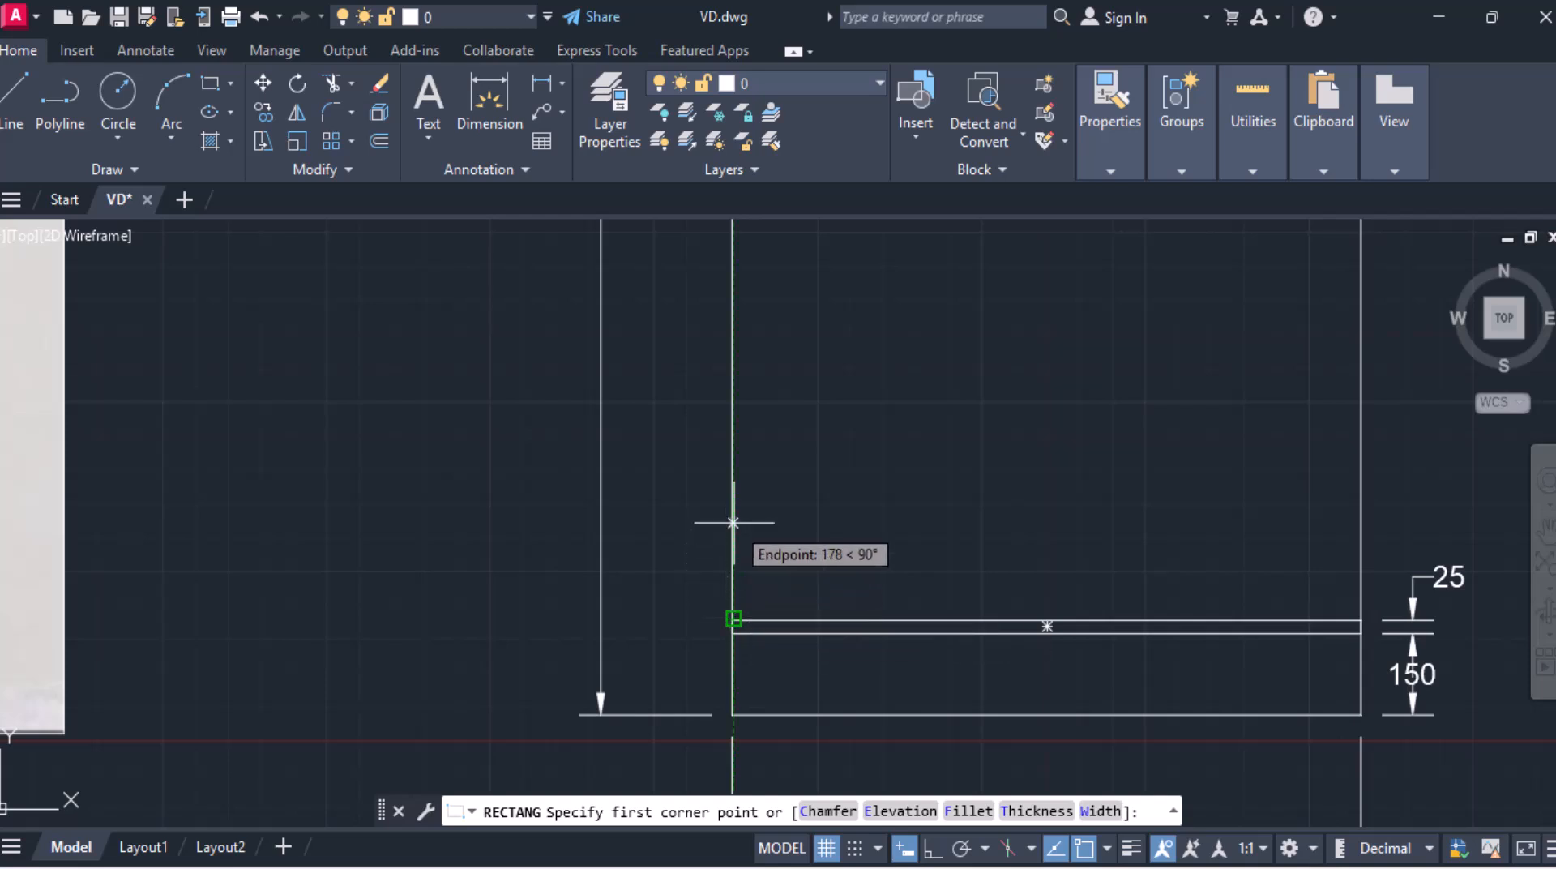
type("150")
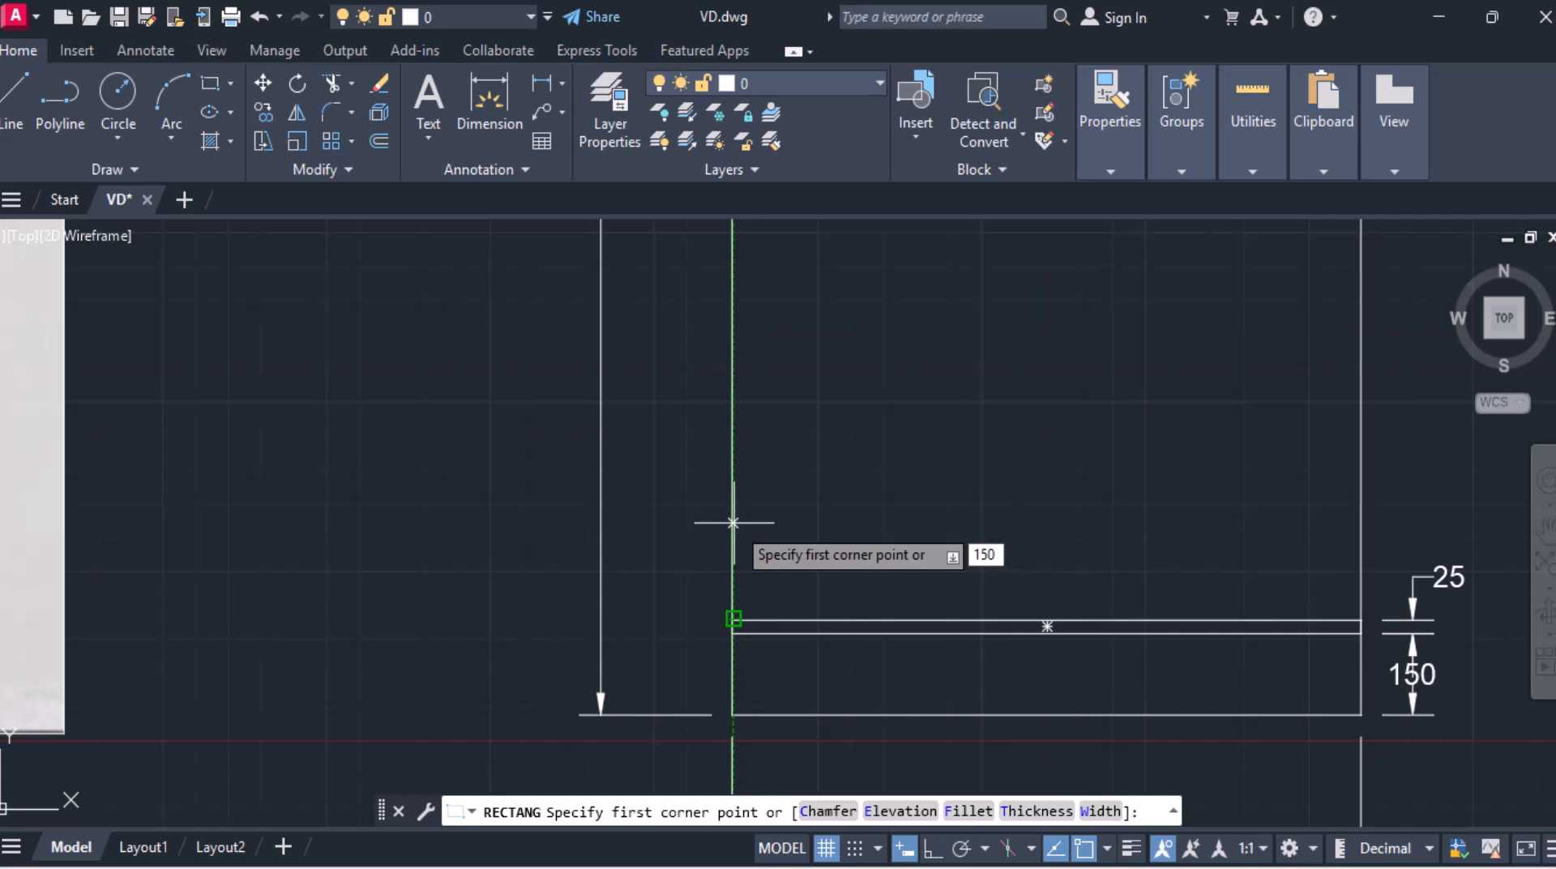
key("Return")
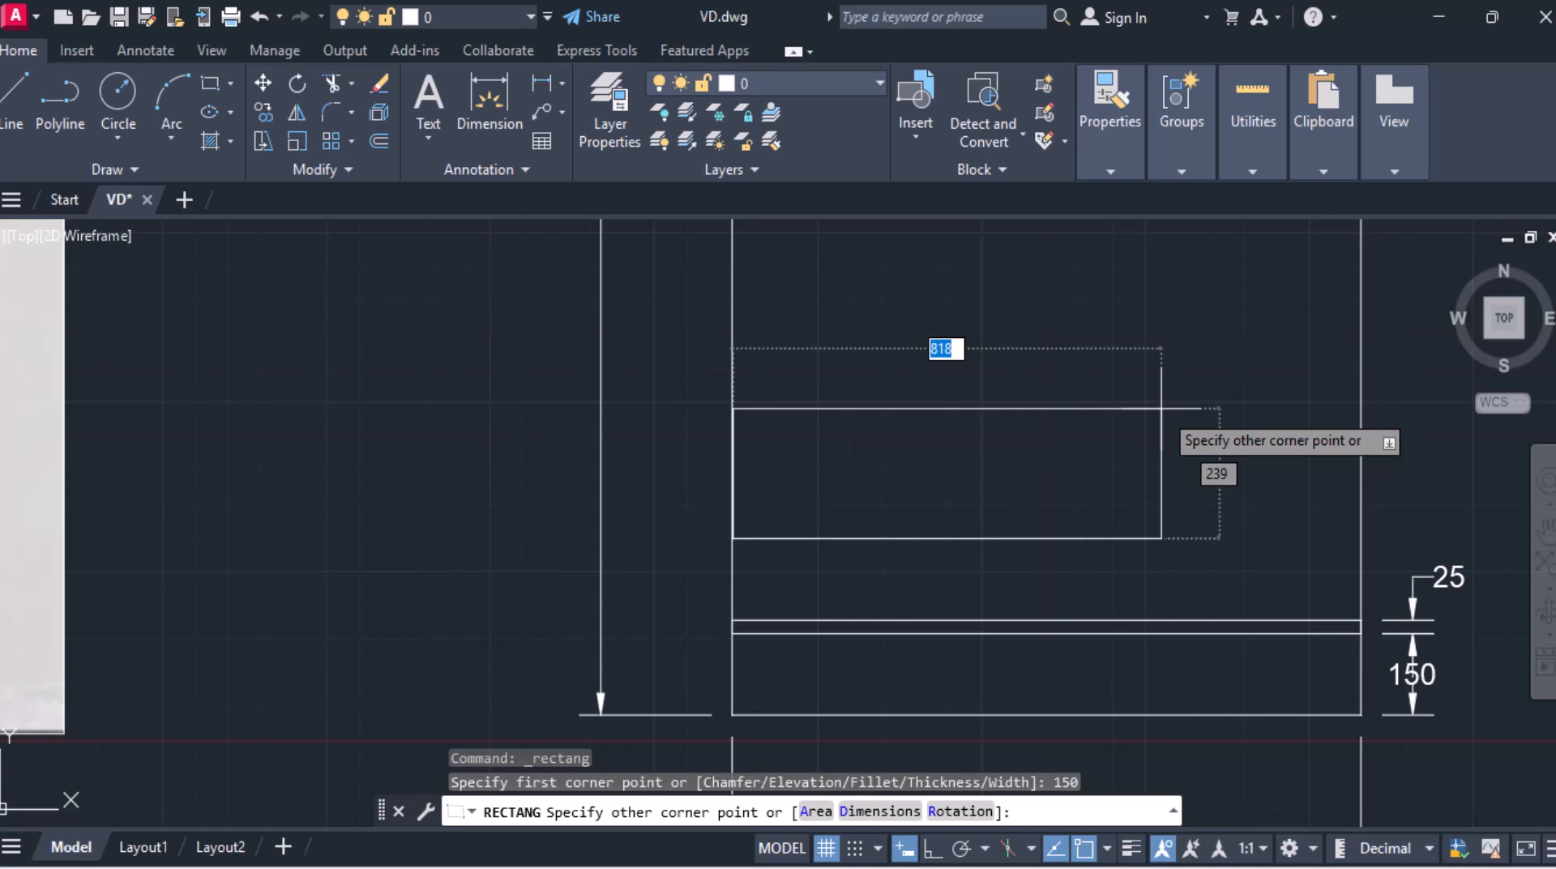
type("200")
key("Tab")
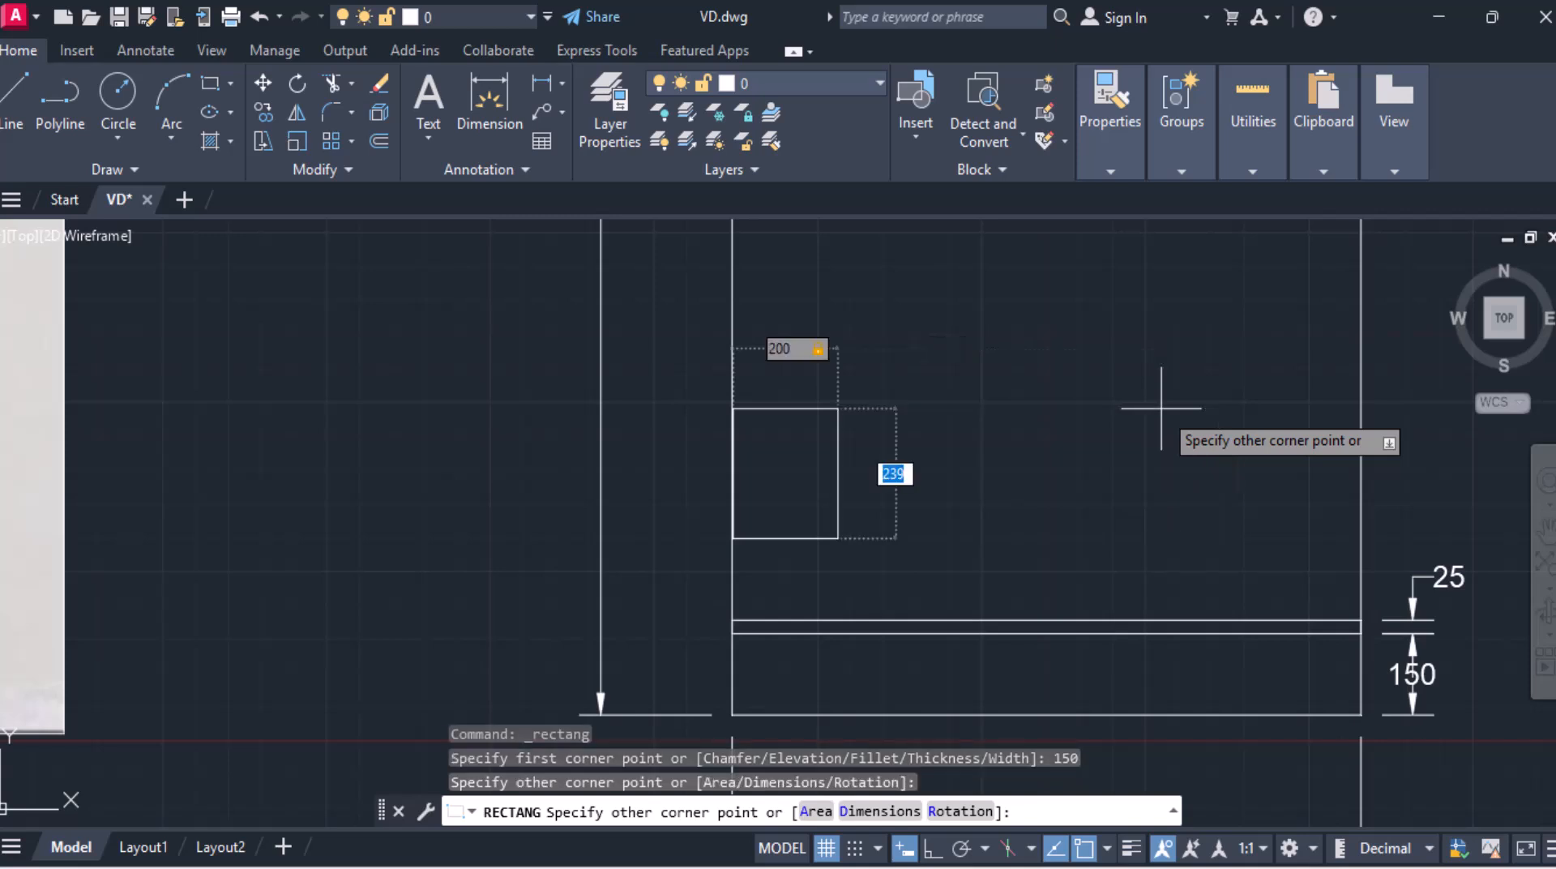
key("Tab")
type("60")
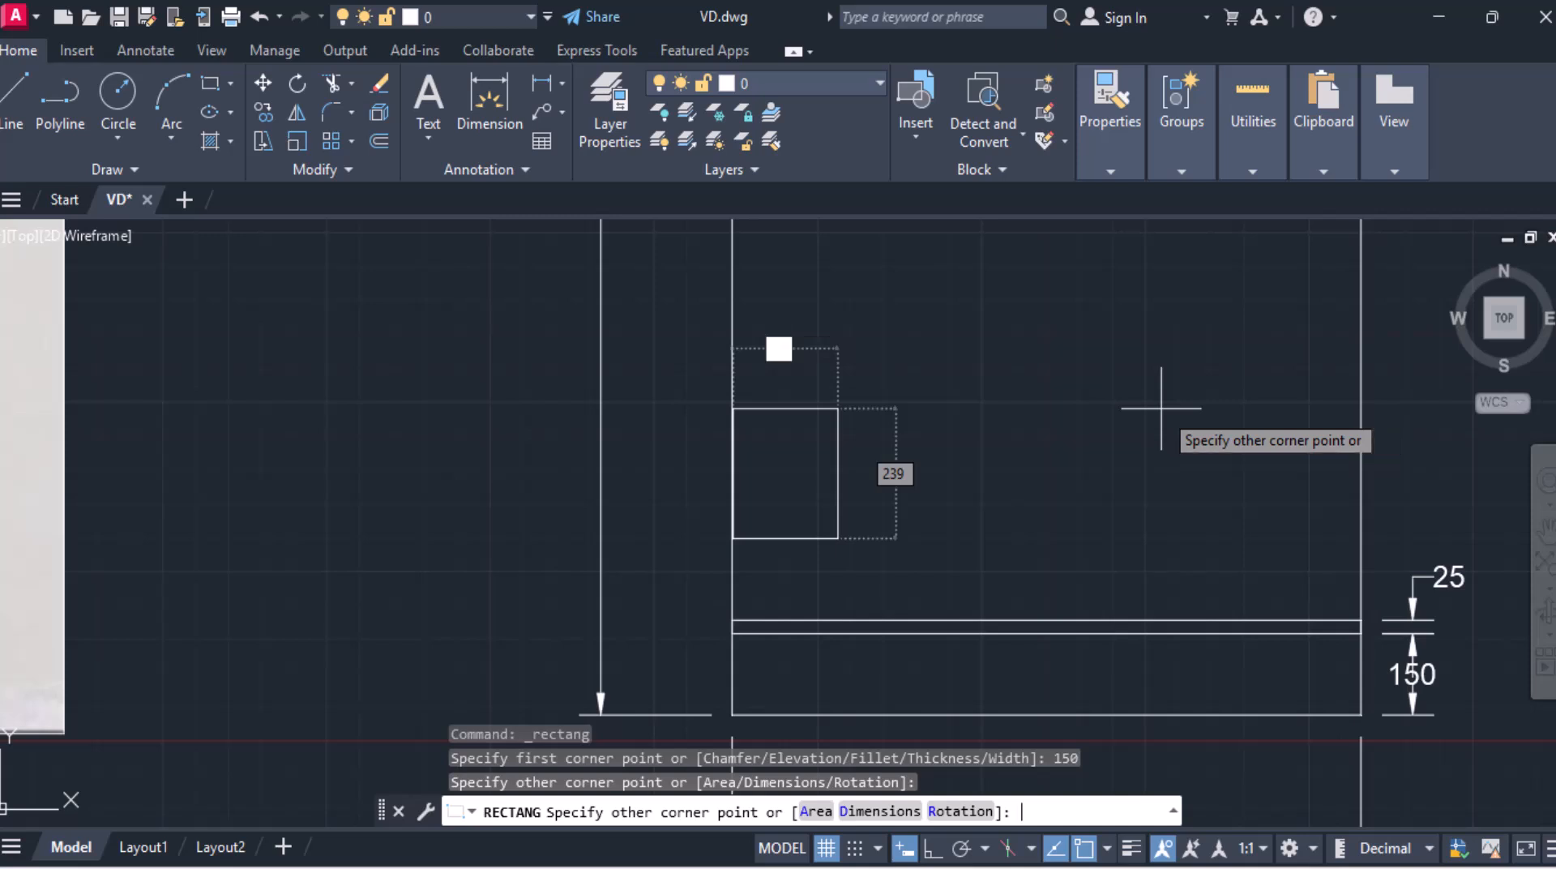
type("0")
key("Tab")
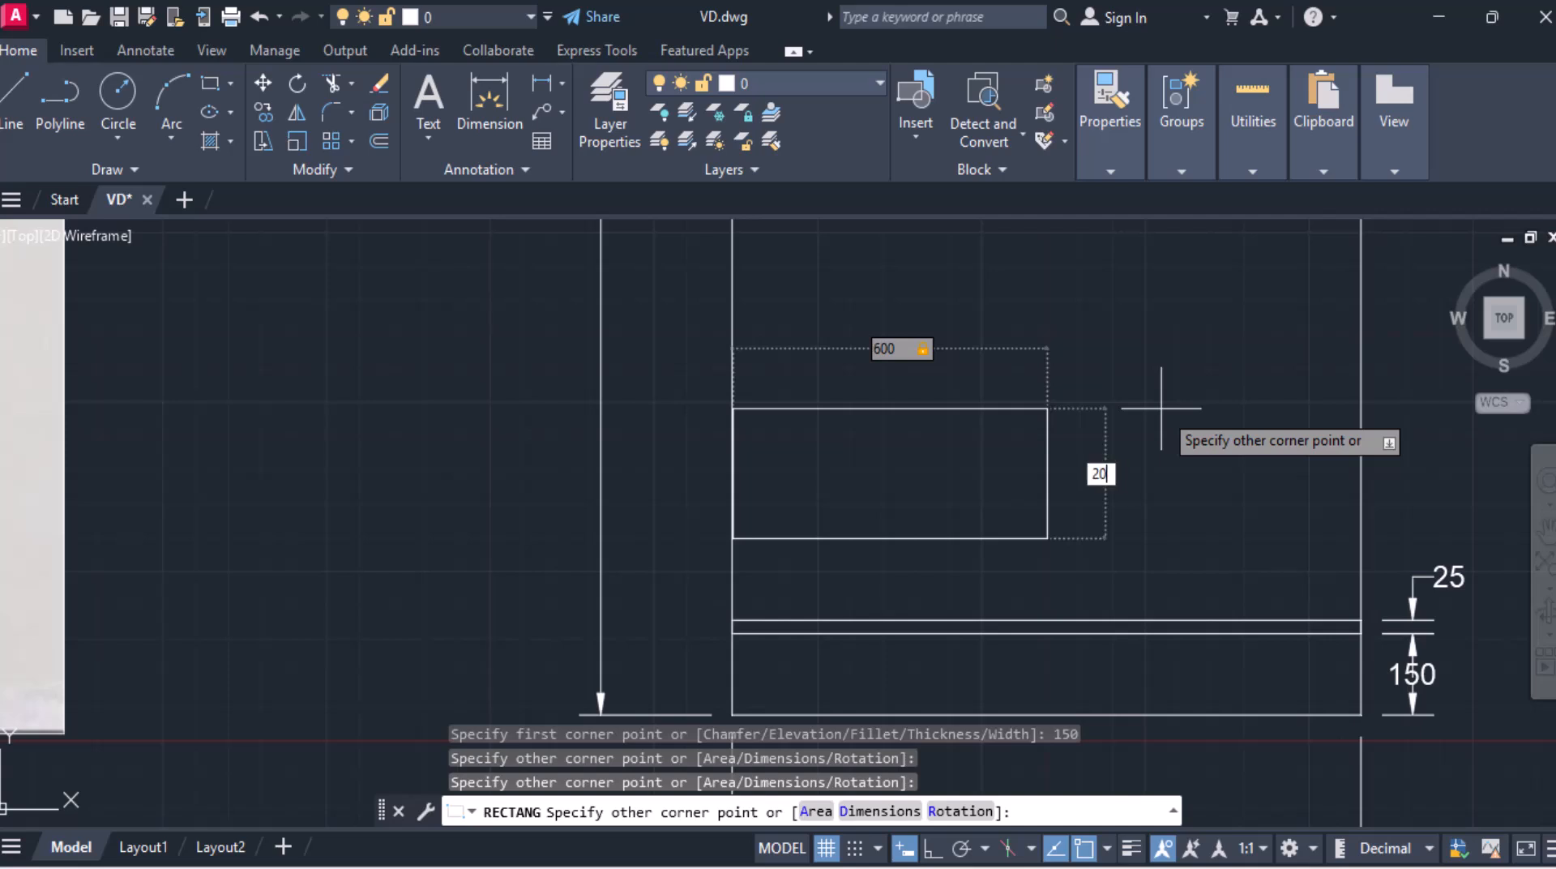
key("Return")
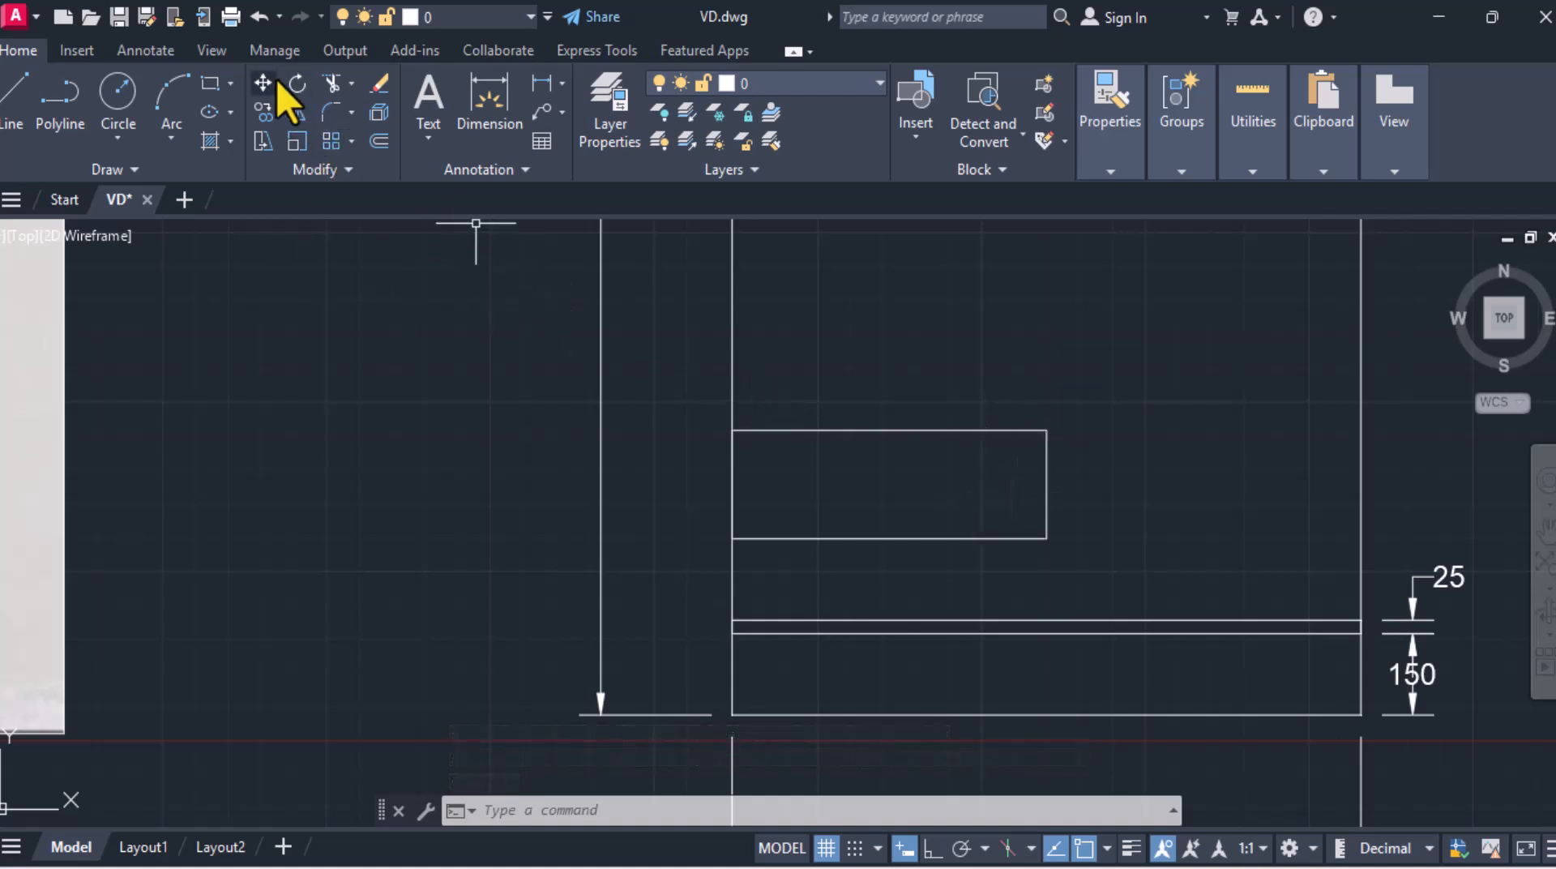
Step: Copy the drawer rectangle 600 to the right so it sits beside the first one
left_click(270, 118)
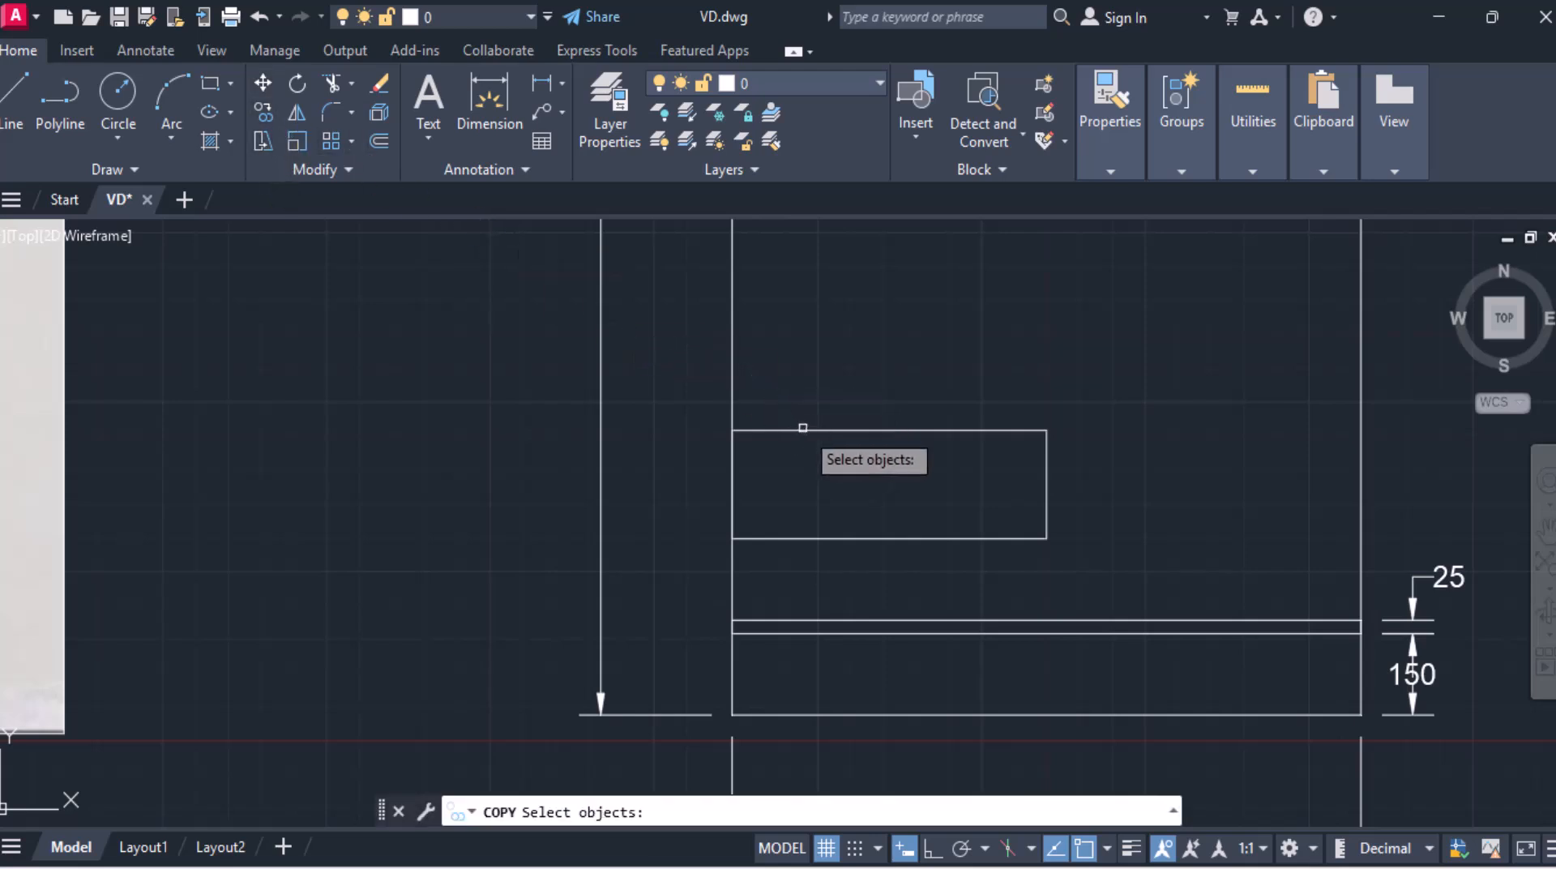
left_click(802, 430)
key("Return")
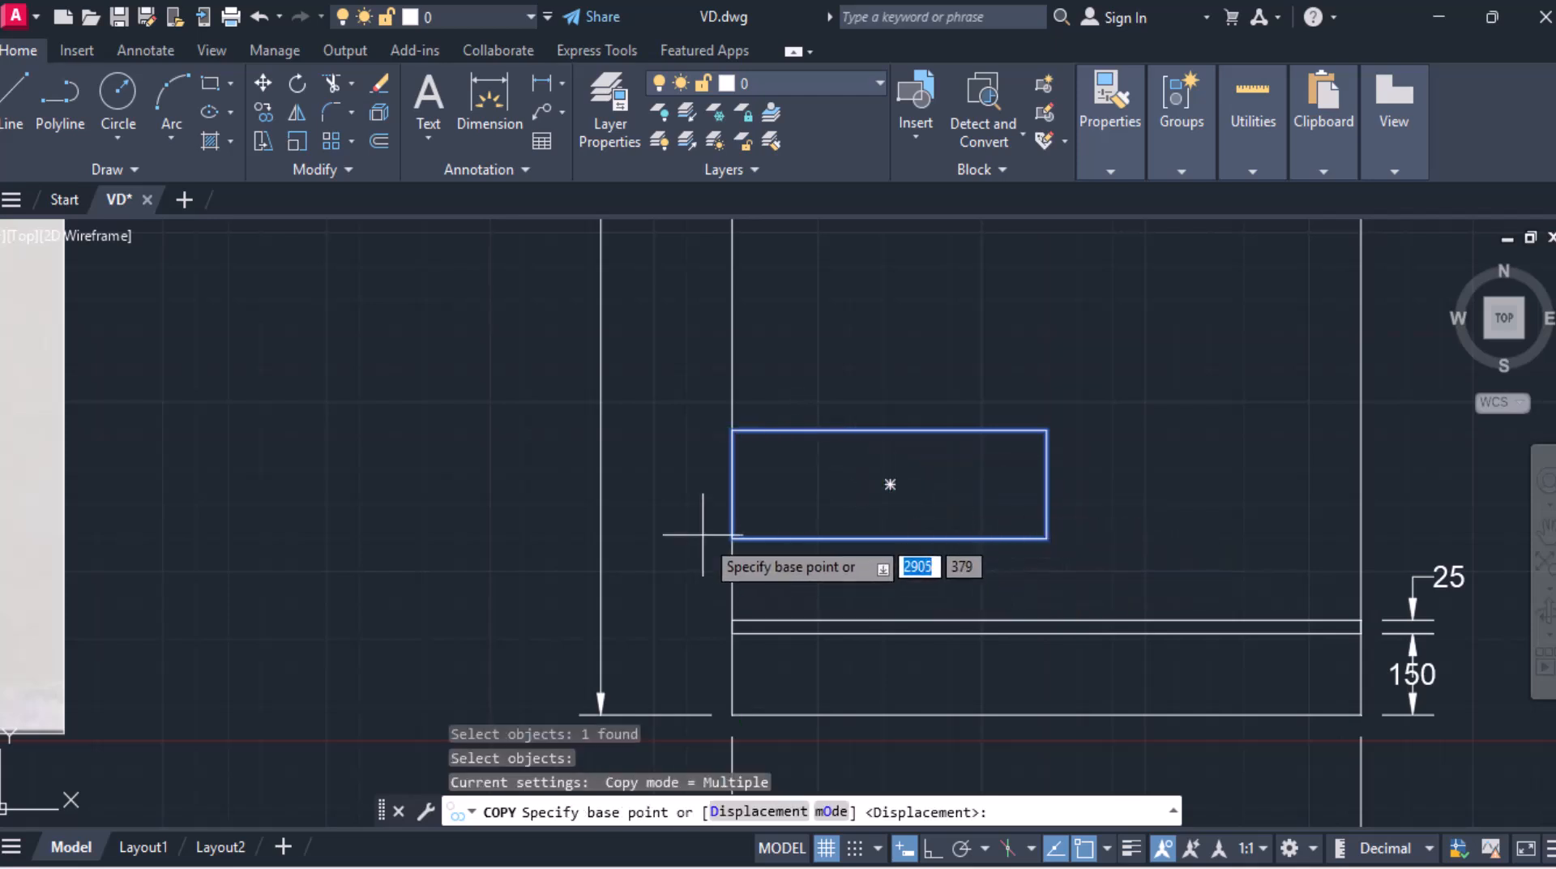
left_click(736, 538)
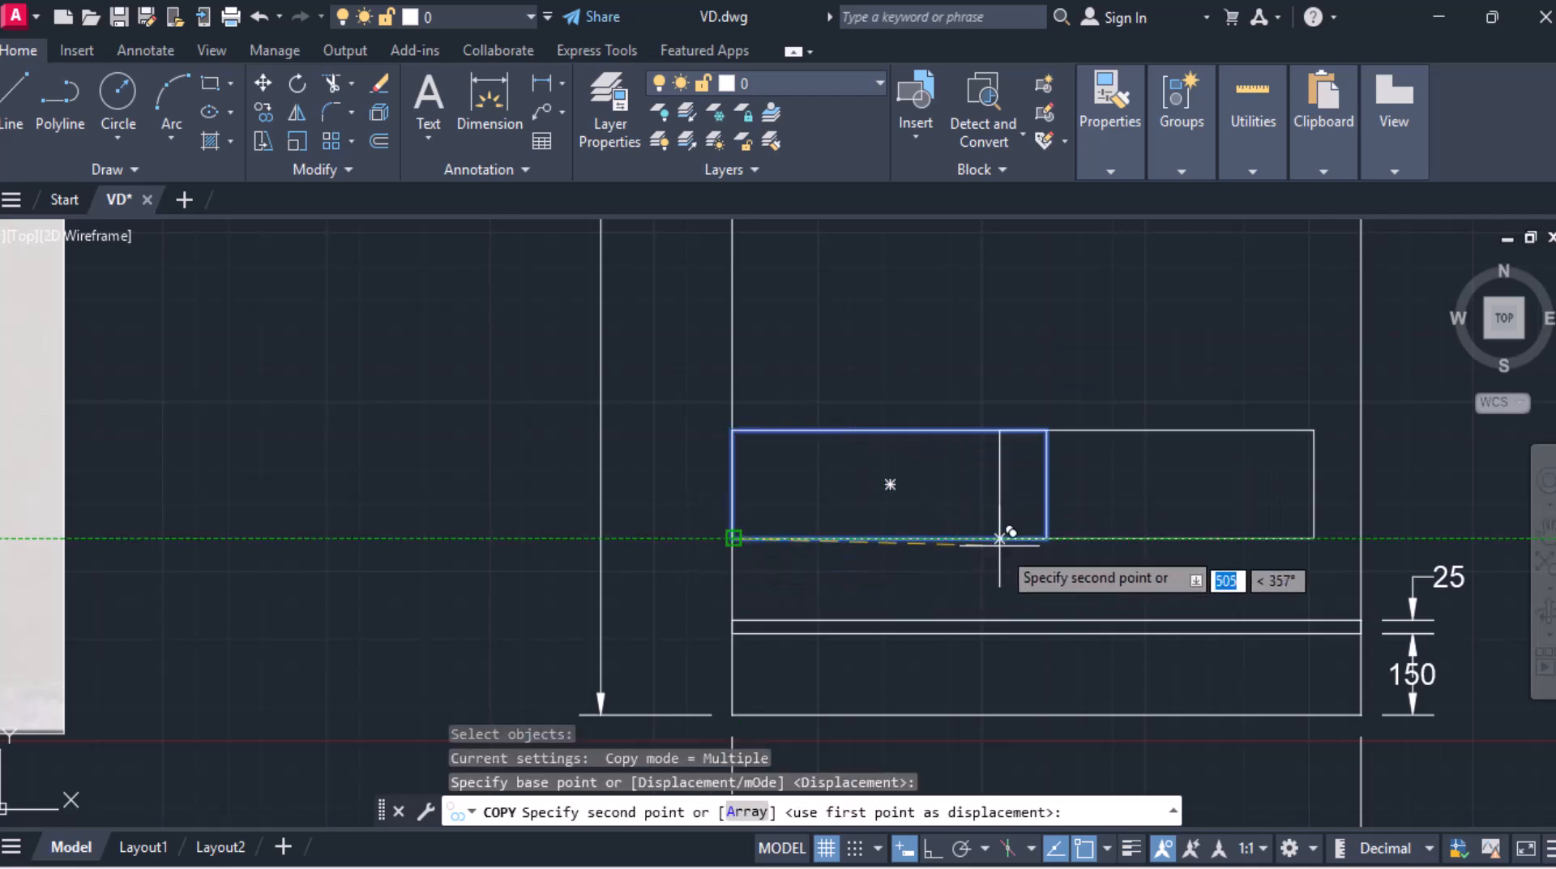
left_click(1046, 537)
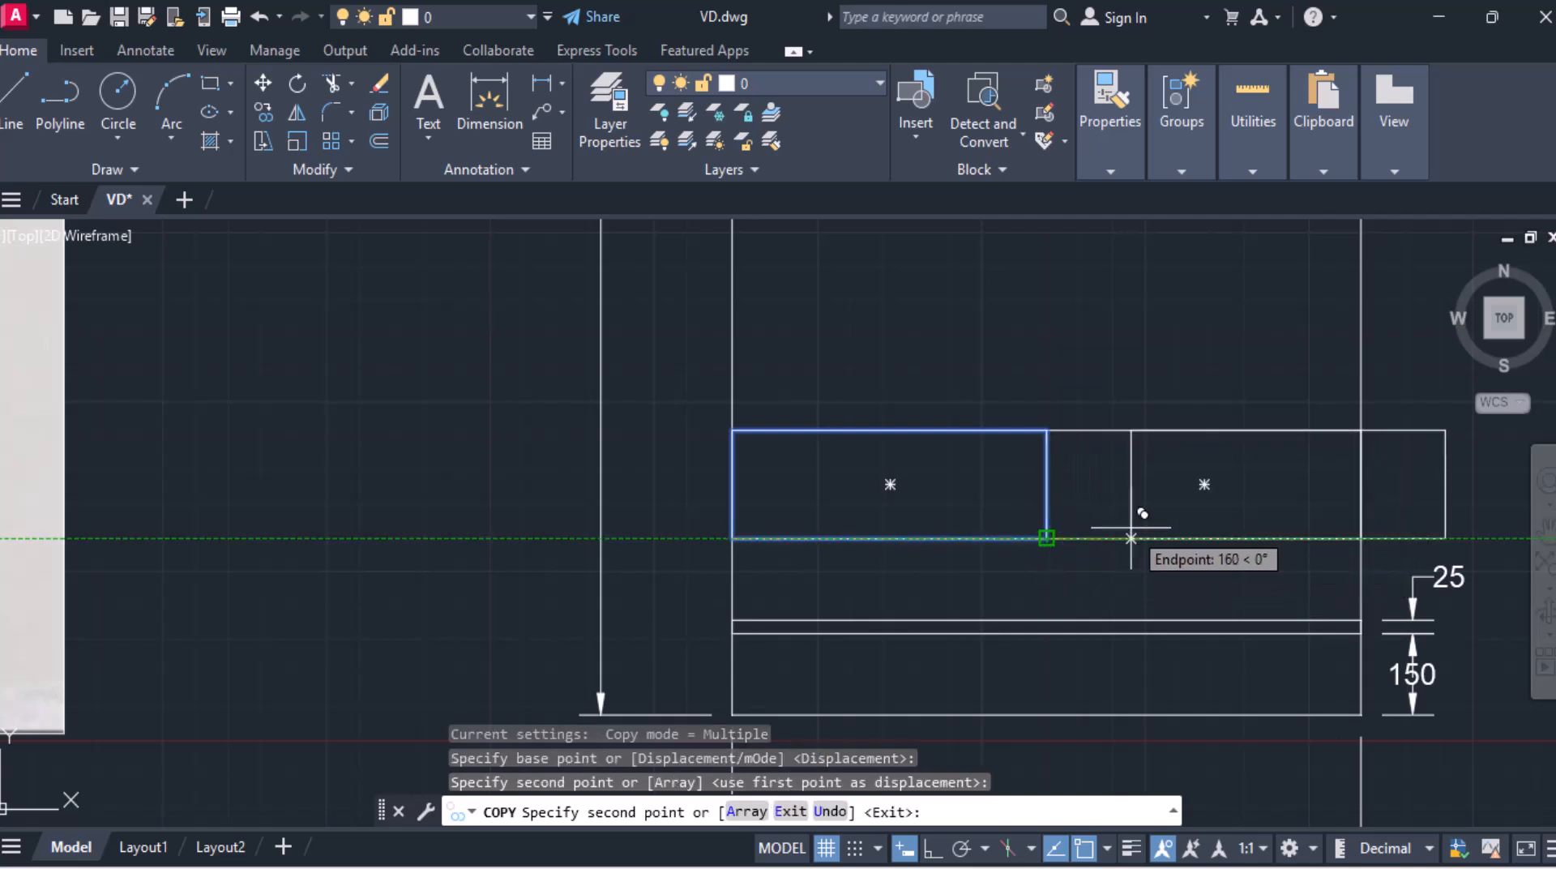
key("Escape")
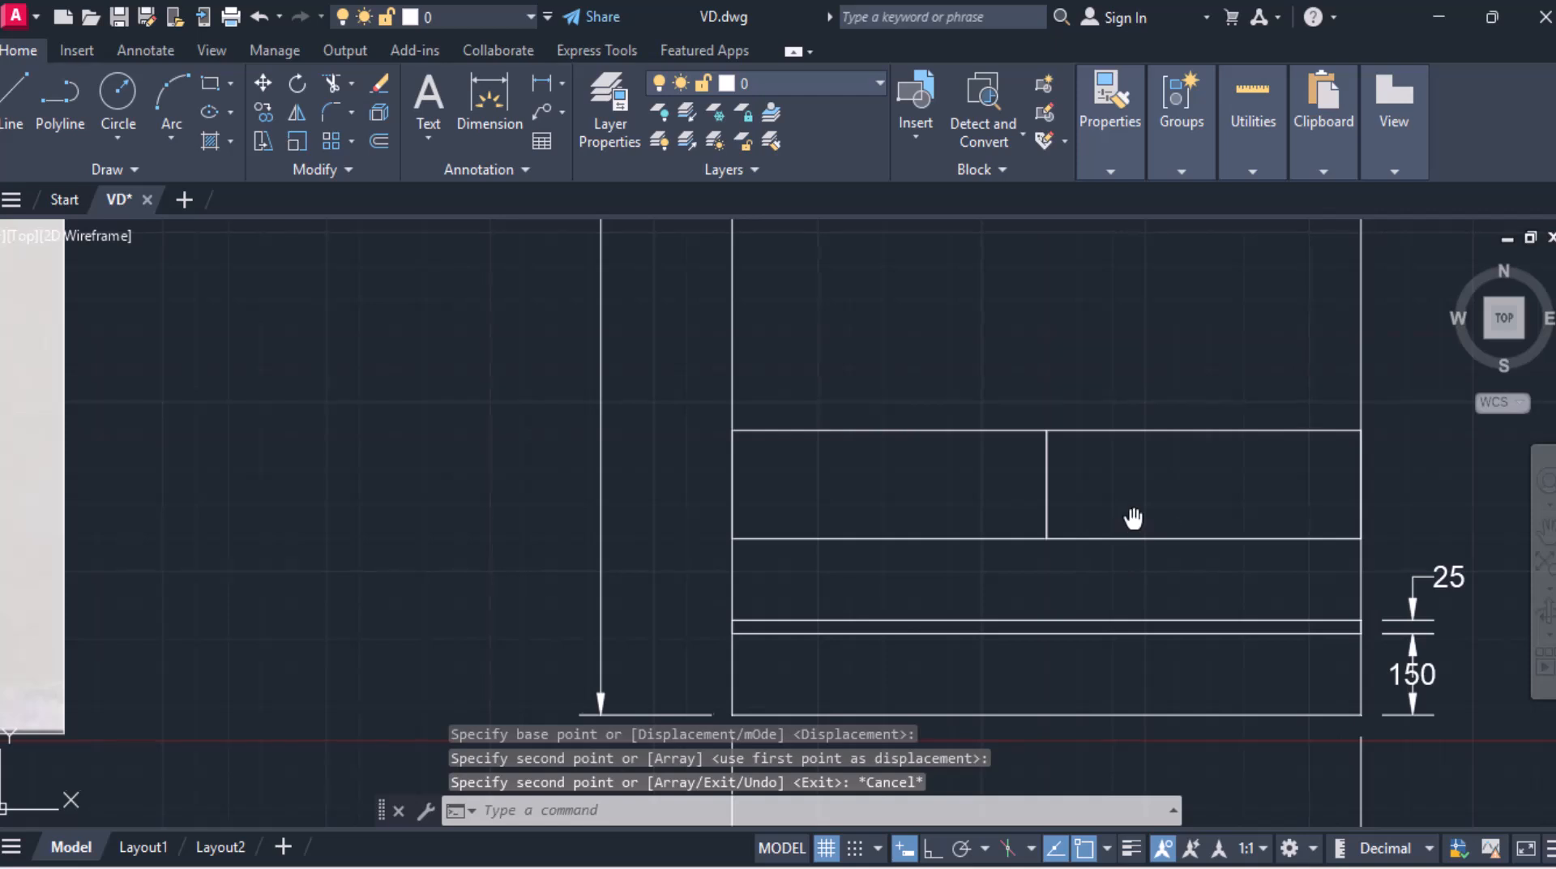
Step: Mirror both drawer rectangles about their top edge, keeping the originals, to form a second drawer row
middle_click_drag(1131, 527, 910, 530)
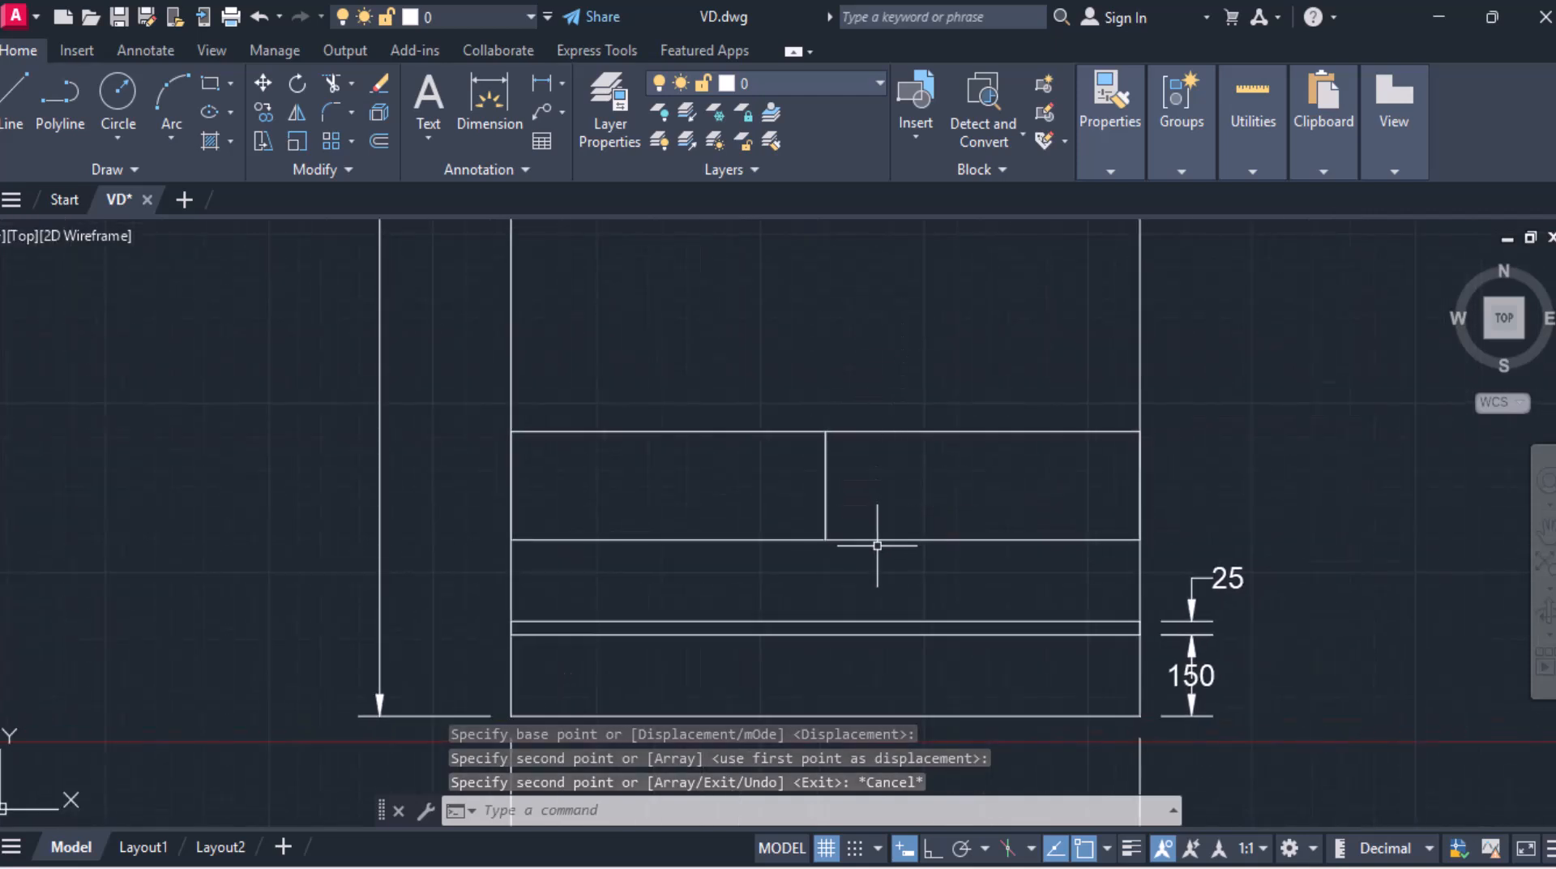
left_click(909, 538)
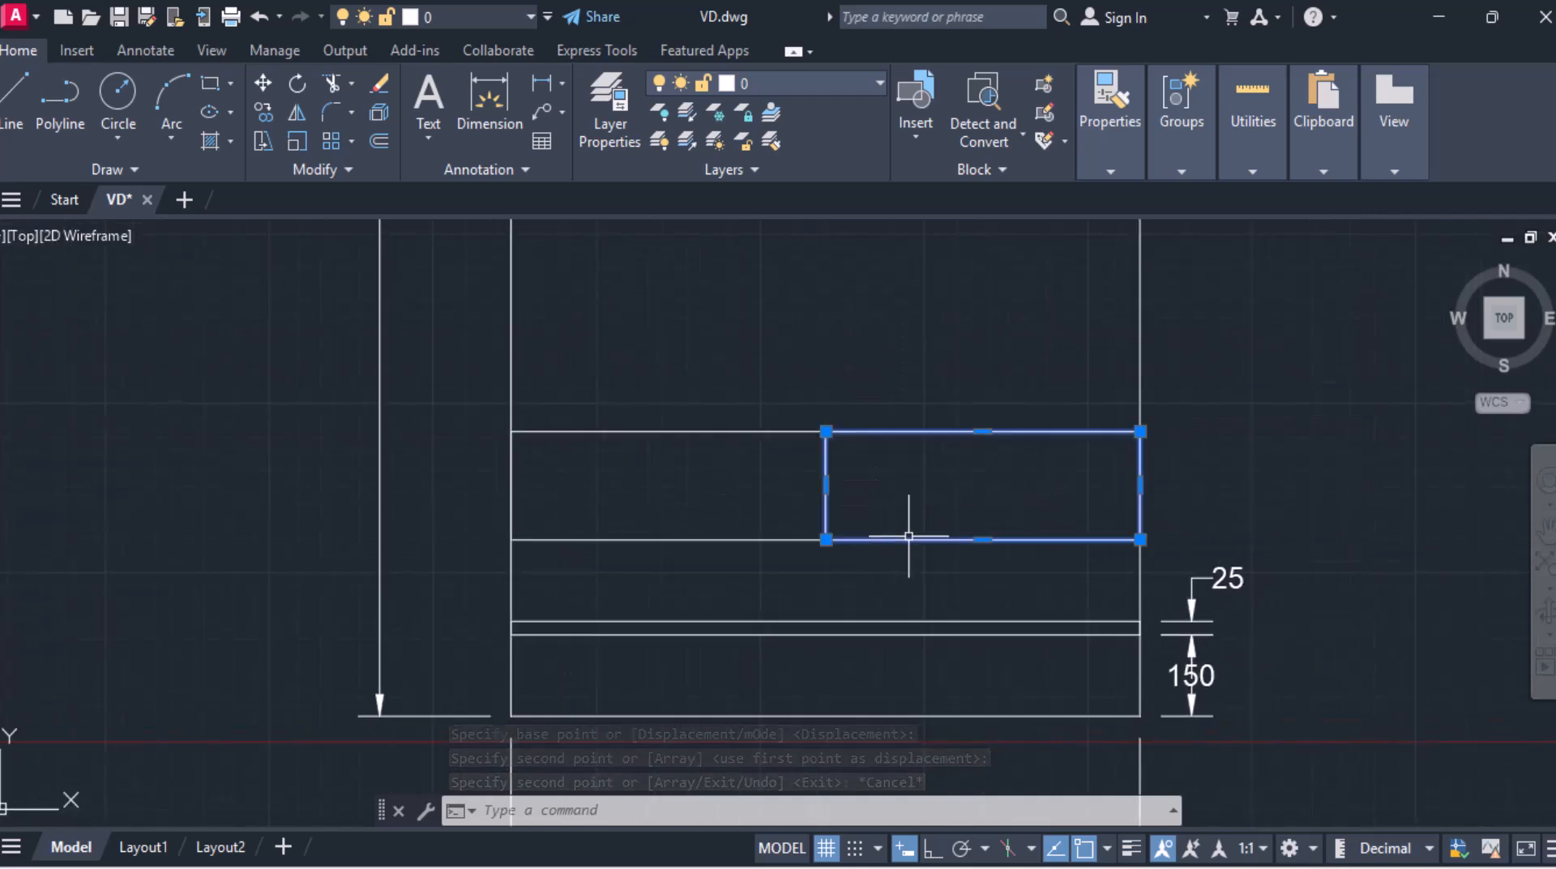
left_click(771, 536)
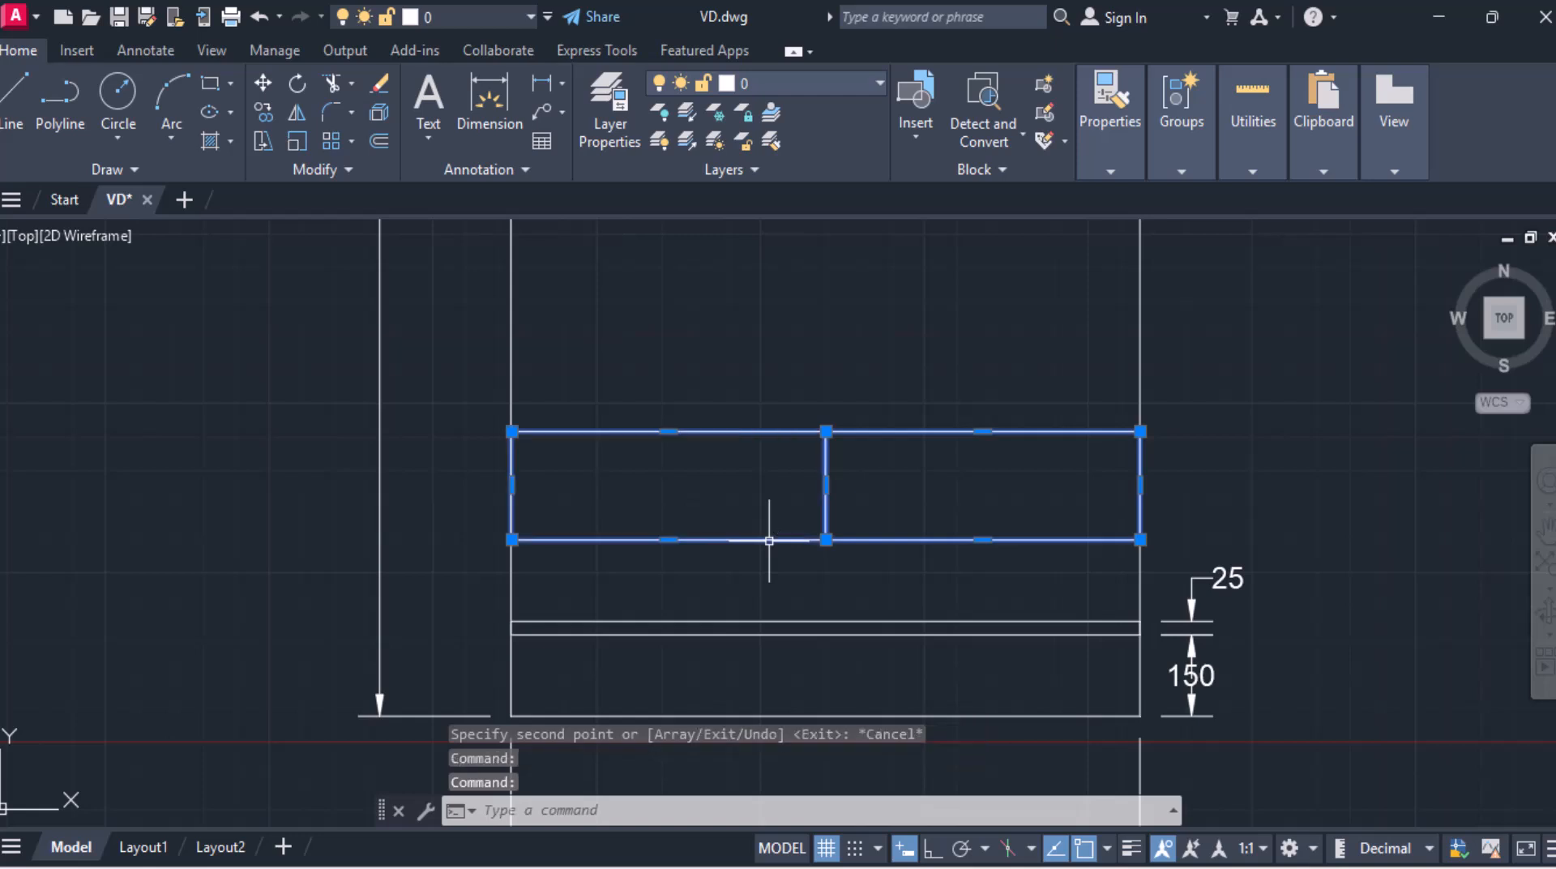
left_click(293, 115)
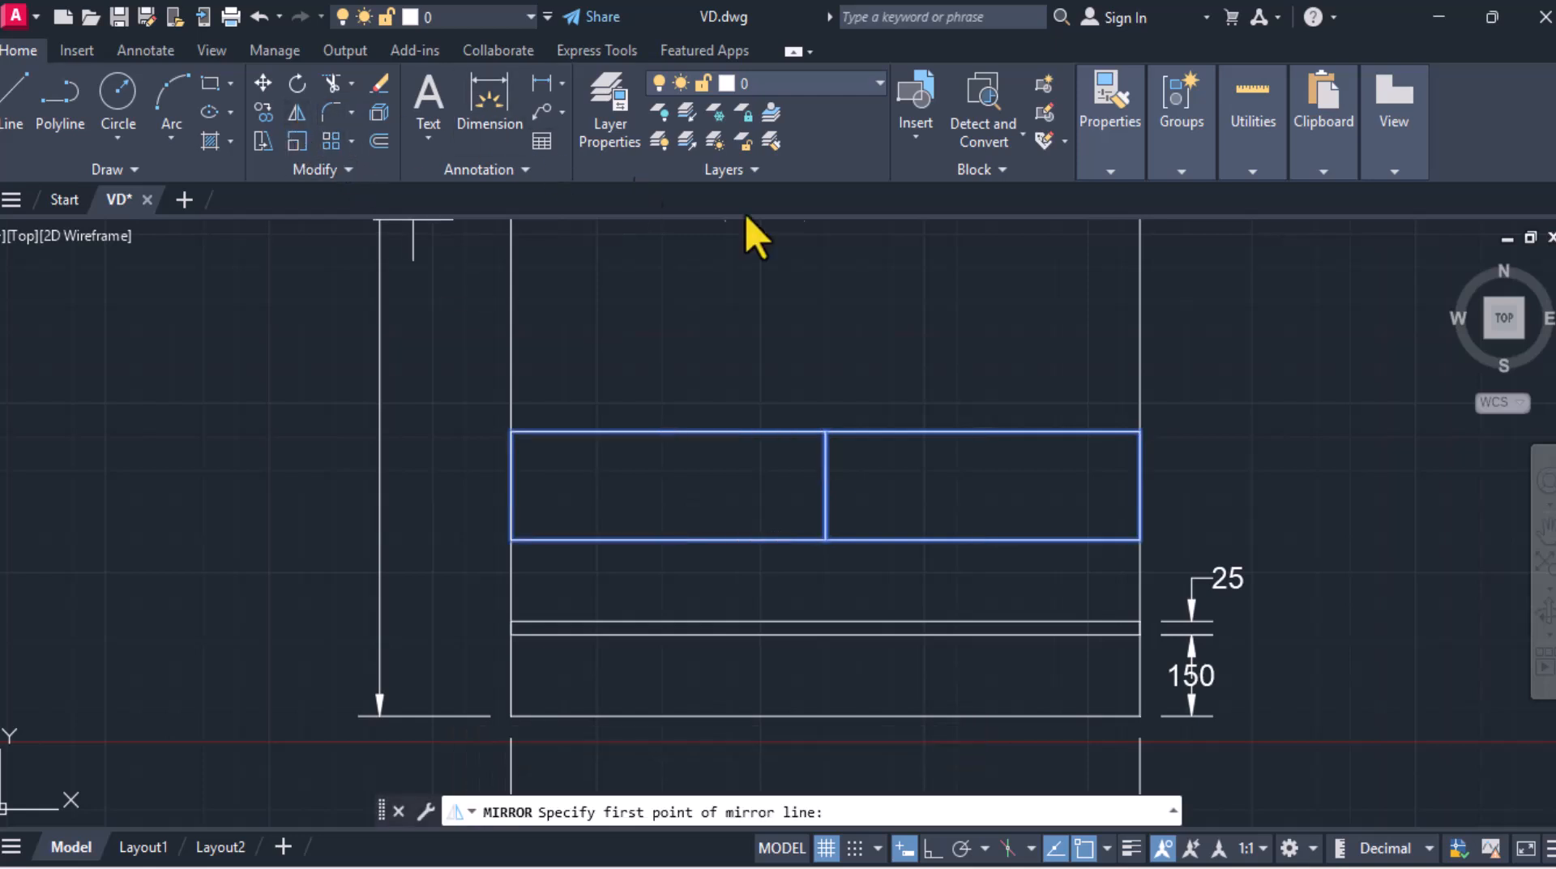
left_click(1139, 430)
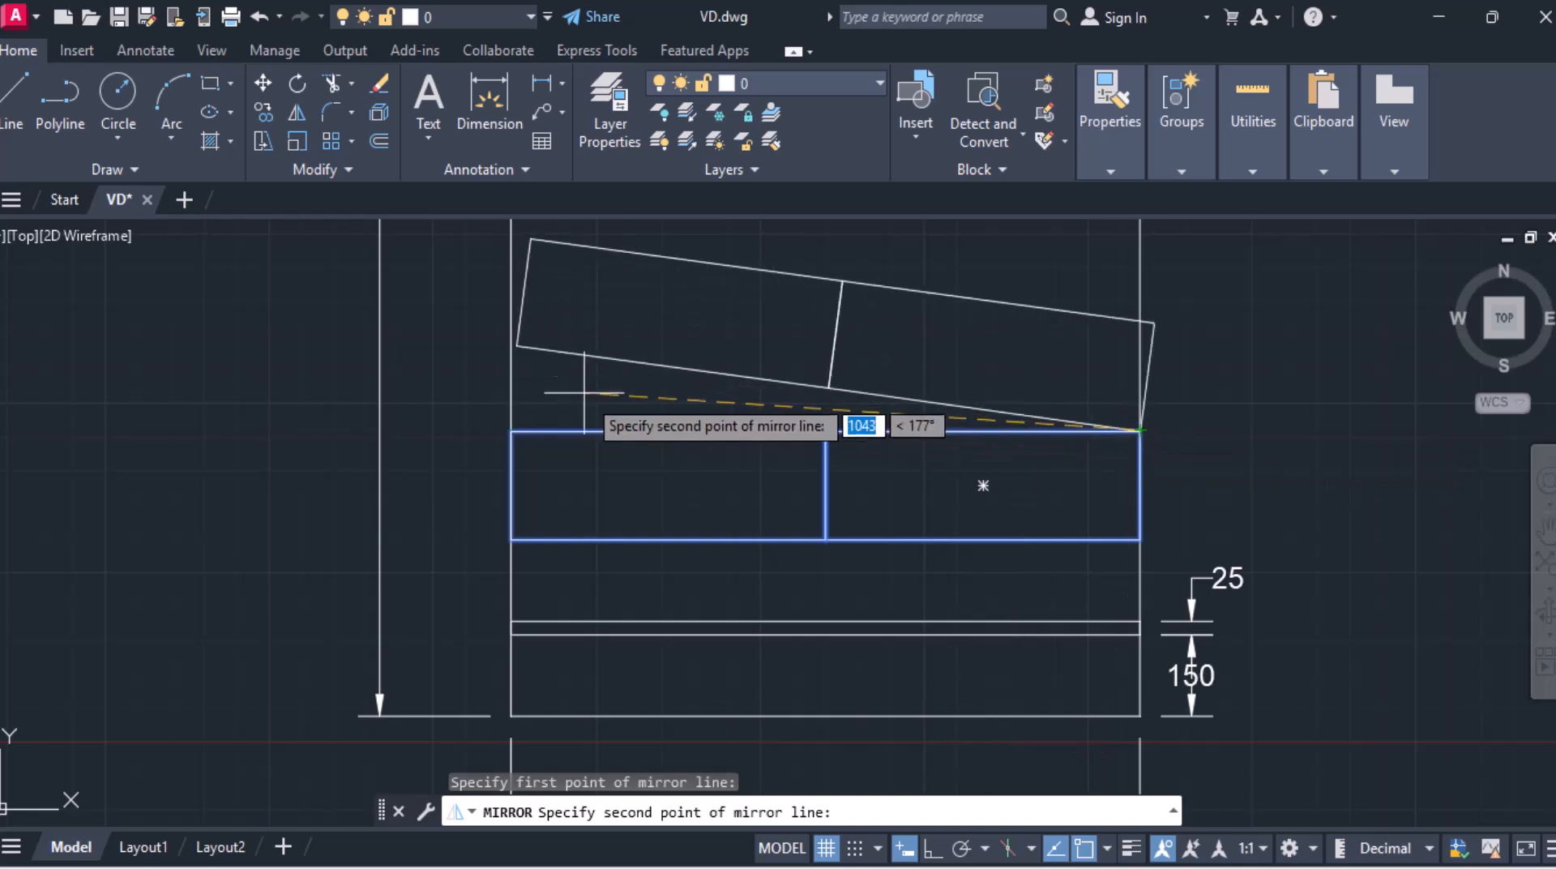
left_click(511, 430)
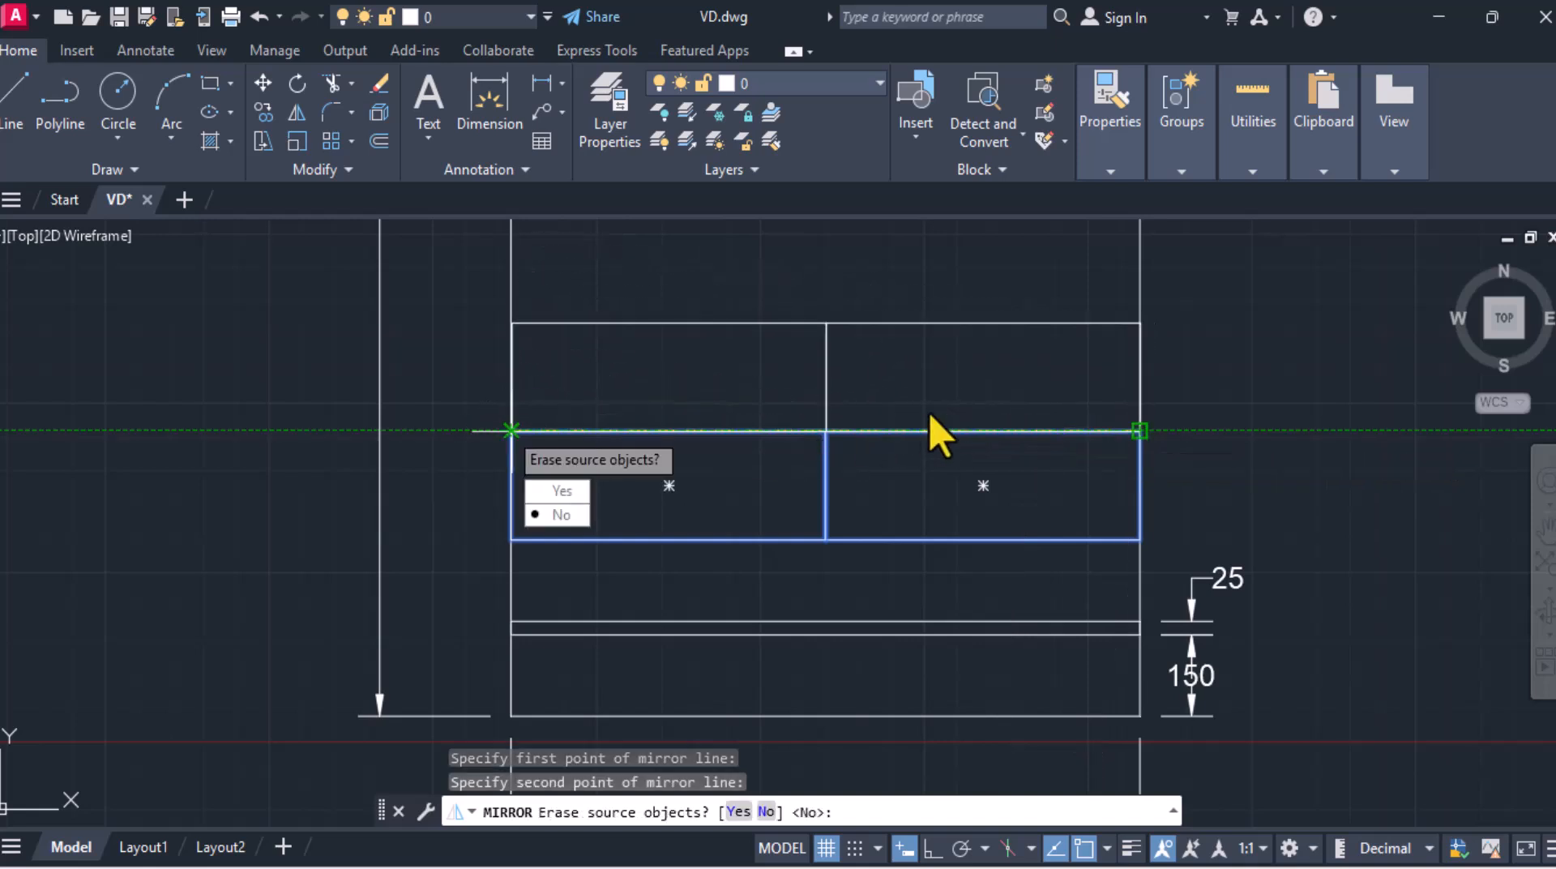
key("Return")
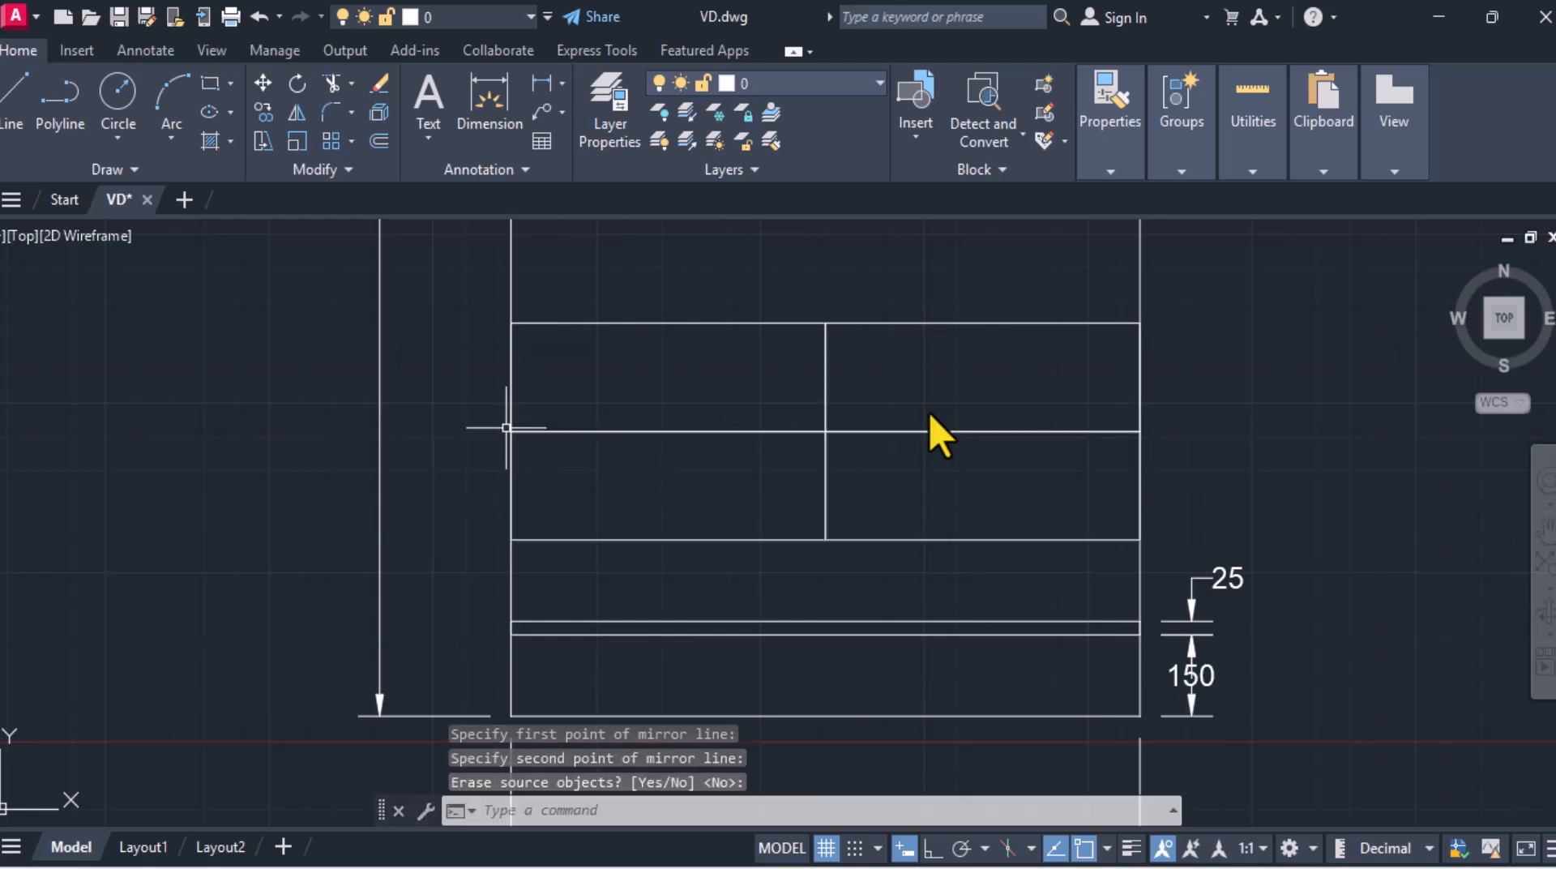
Step: Dimension the gap between the shelf and the lower drawer row on the right side
scroll(737, 403, "down", 2)
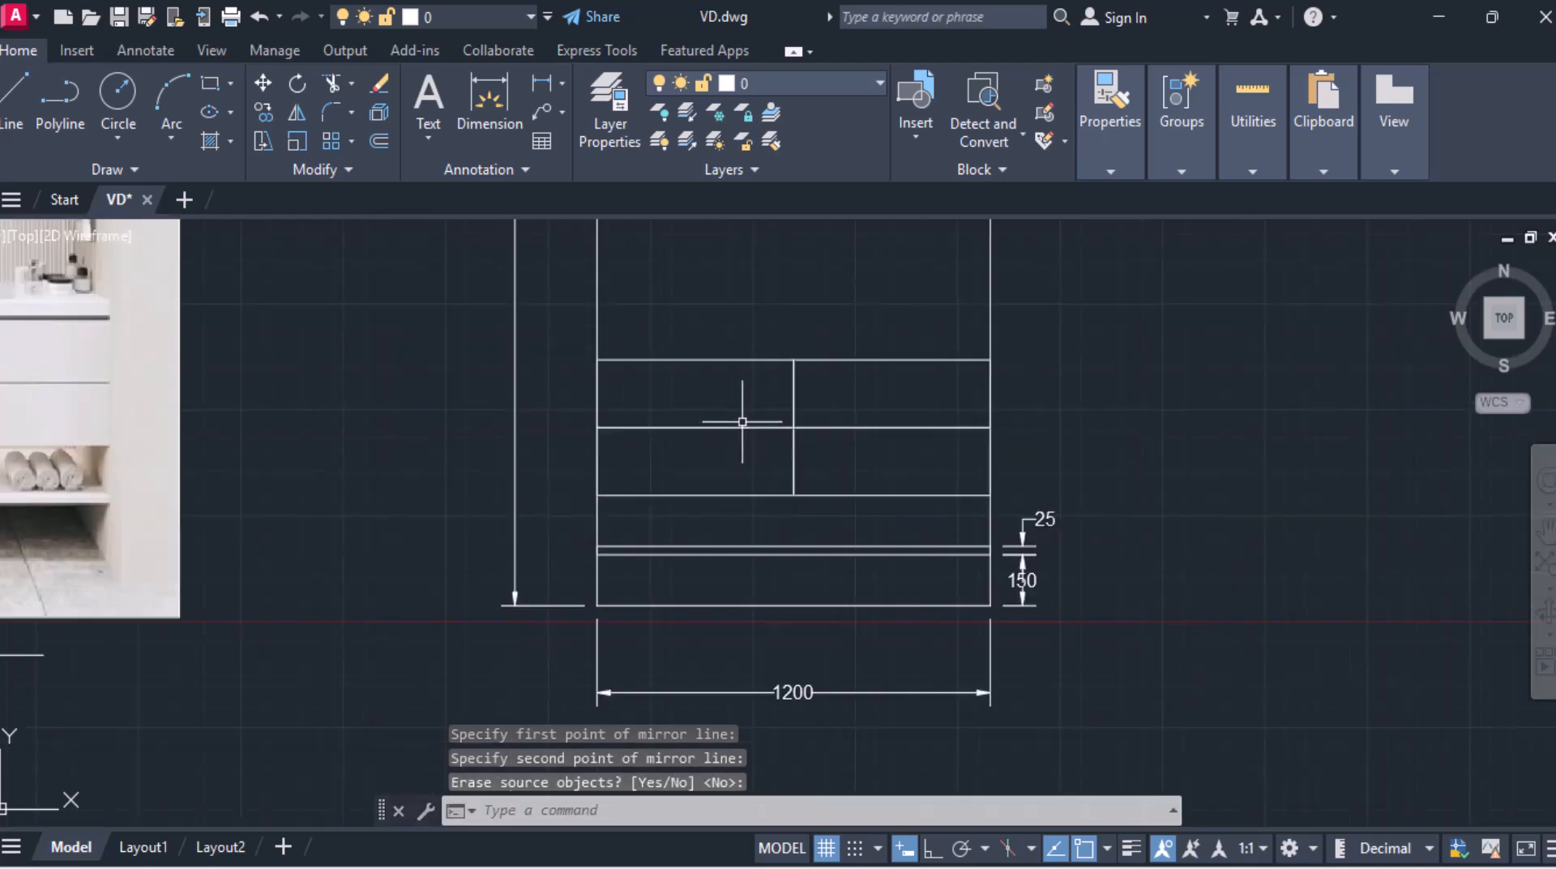
middle_click_drag(742, 421, 627, 438)
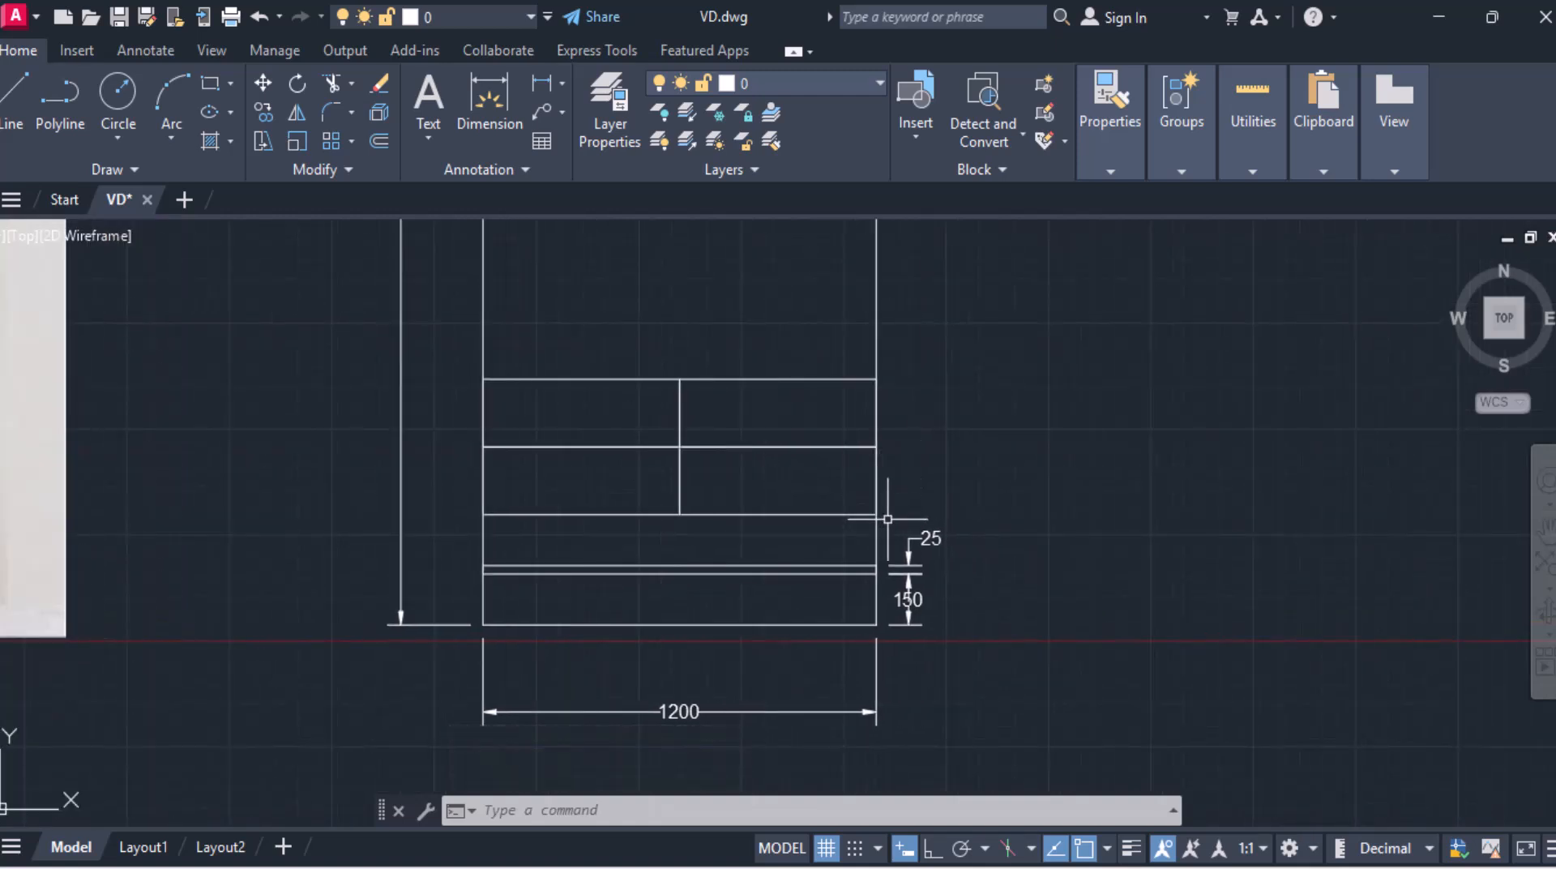
middle_click_drag(886, 521, 843, 458)
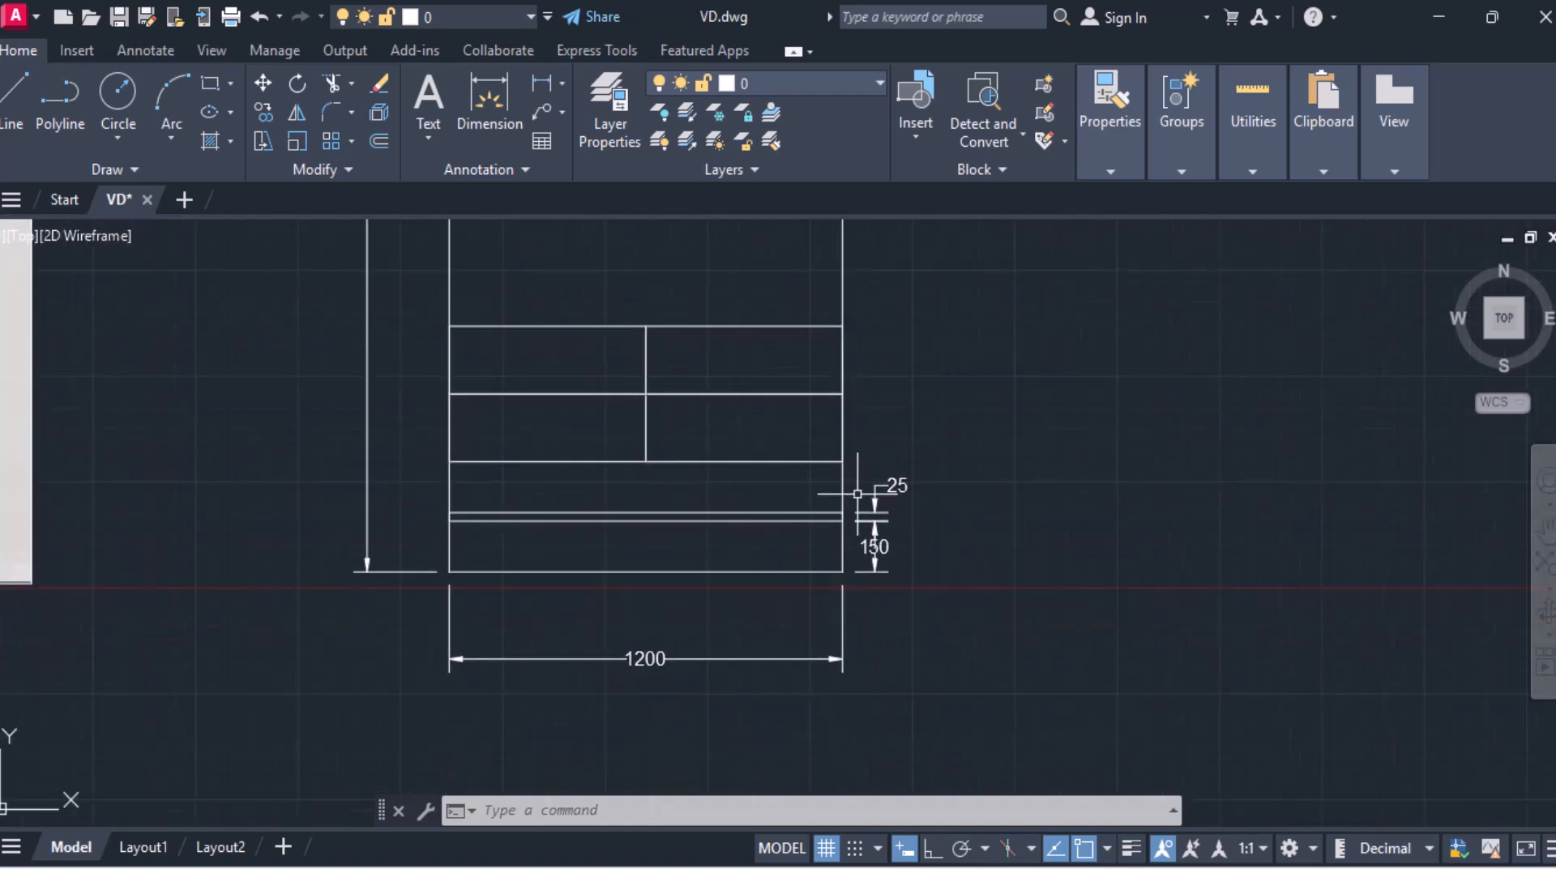
left_click(541, 84)
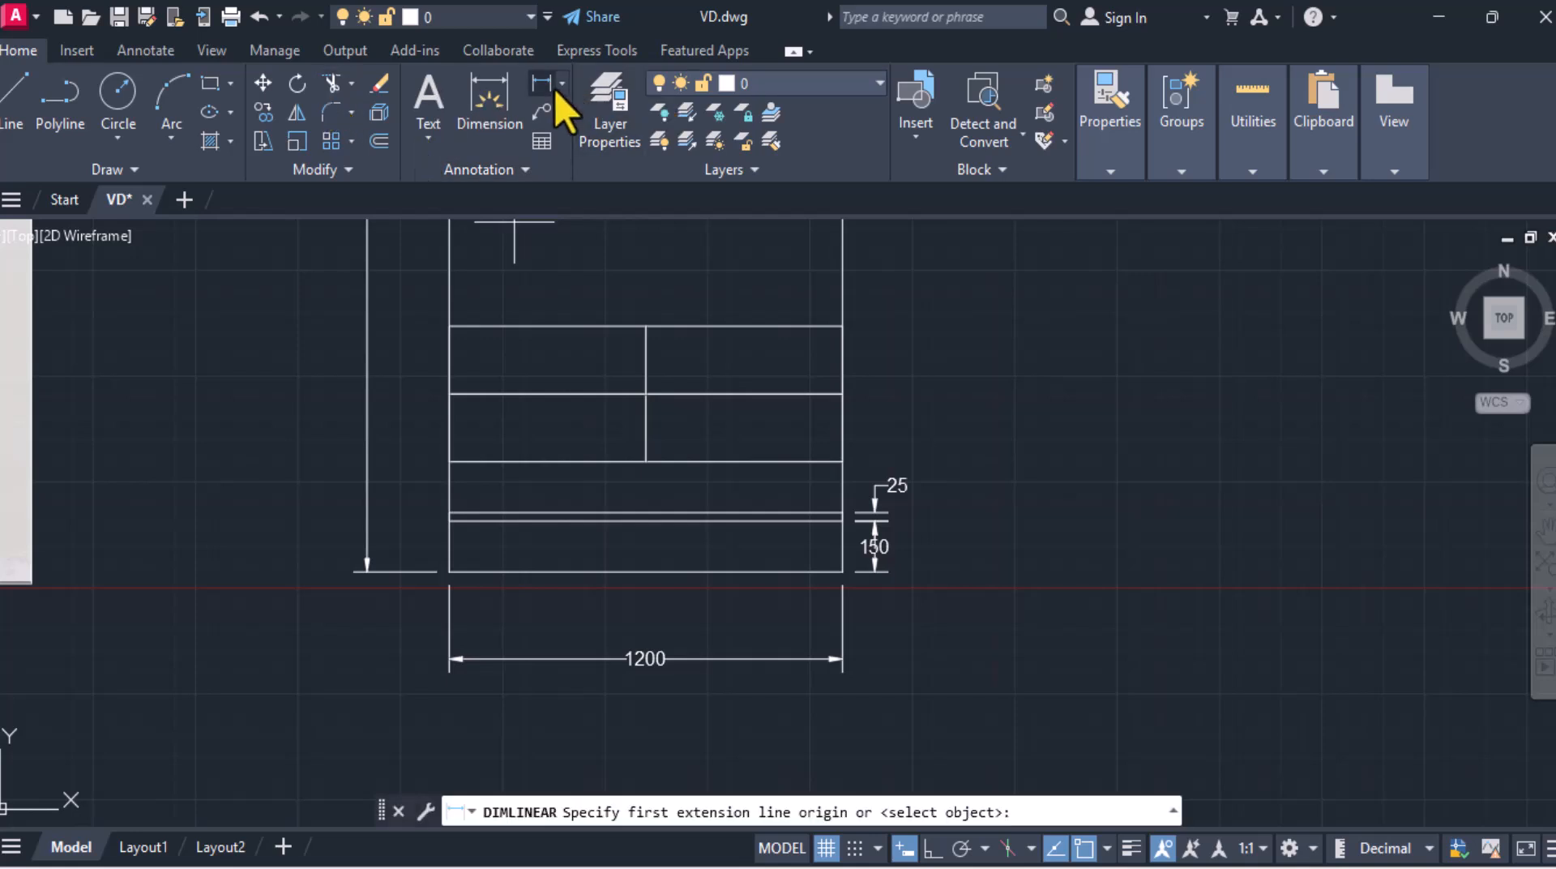
scroll(857, 493, "up", 4)
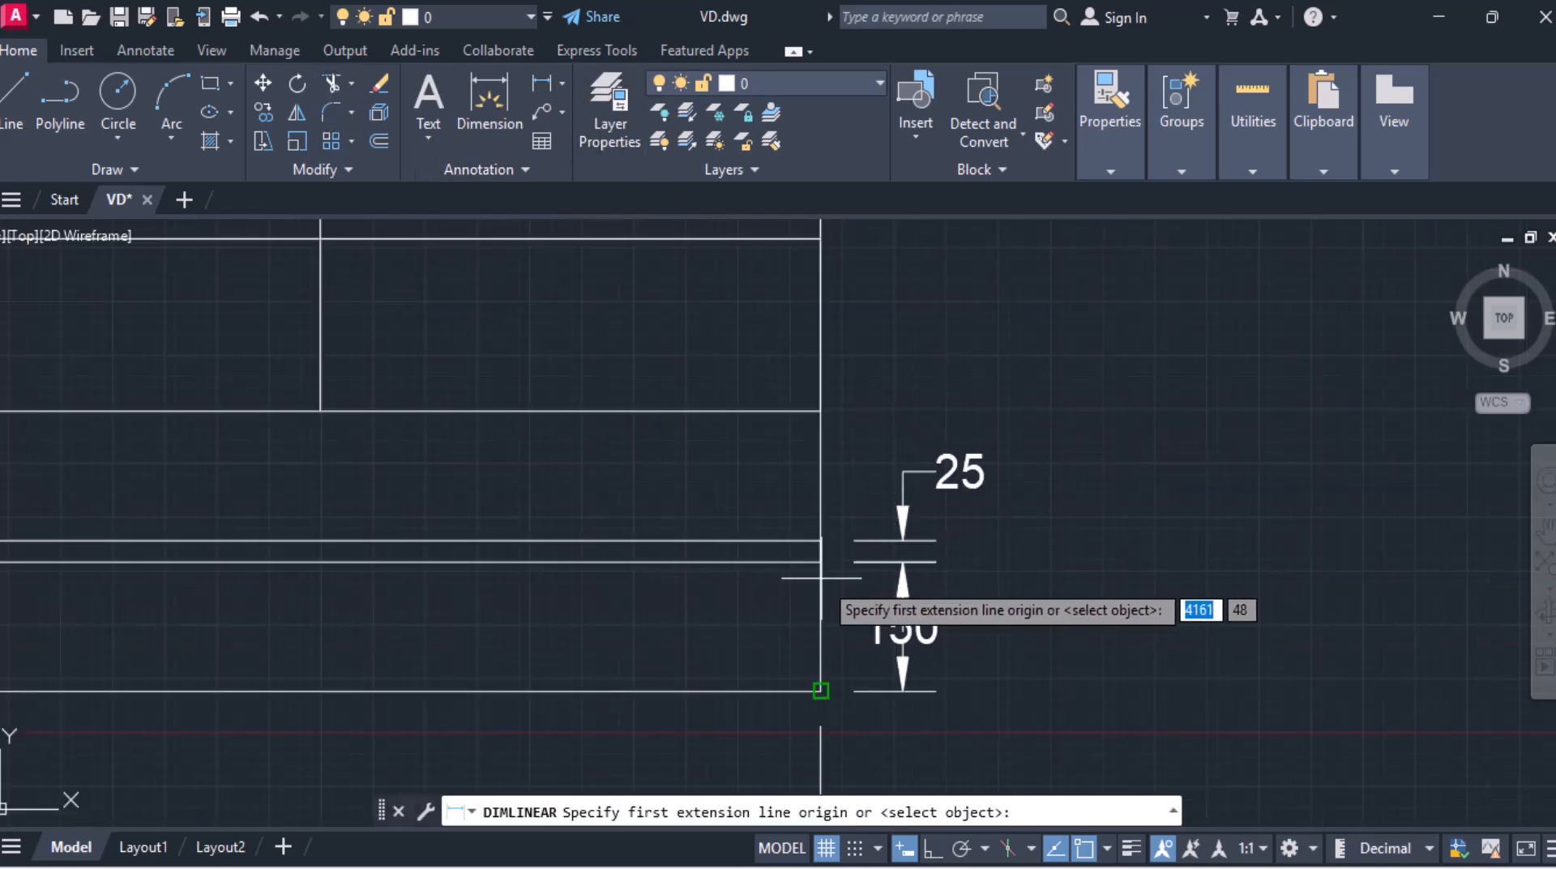
left_click(821, 539)
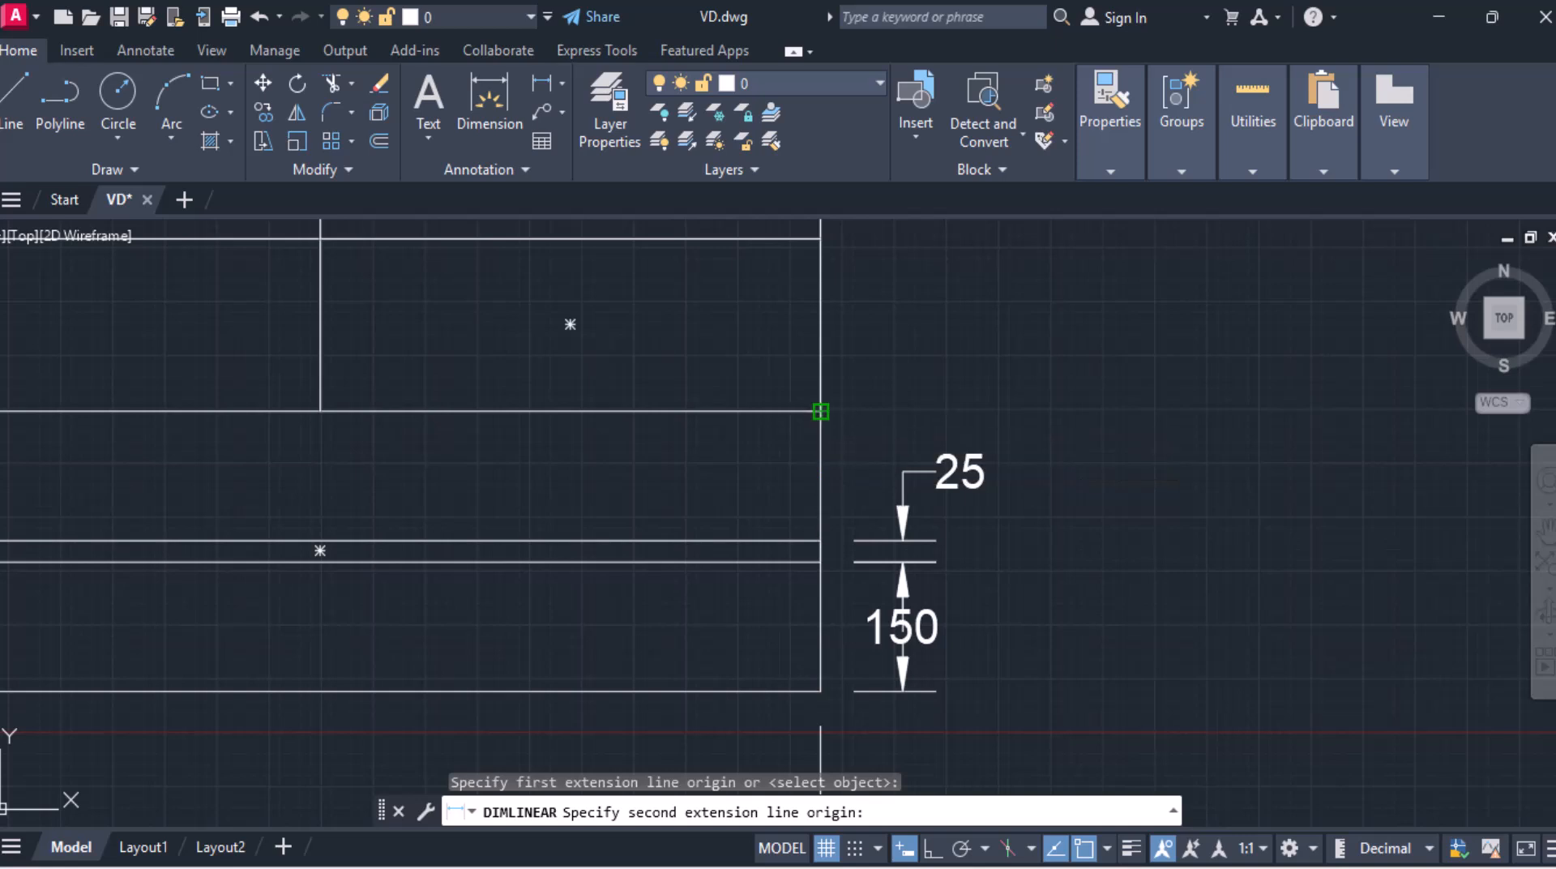
left_click(821, 411)
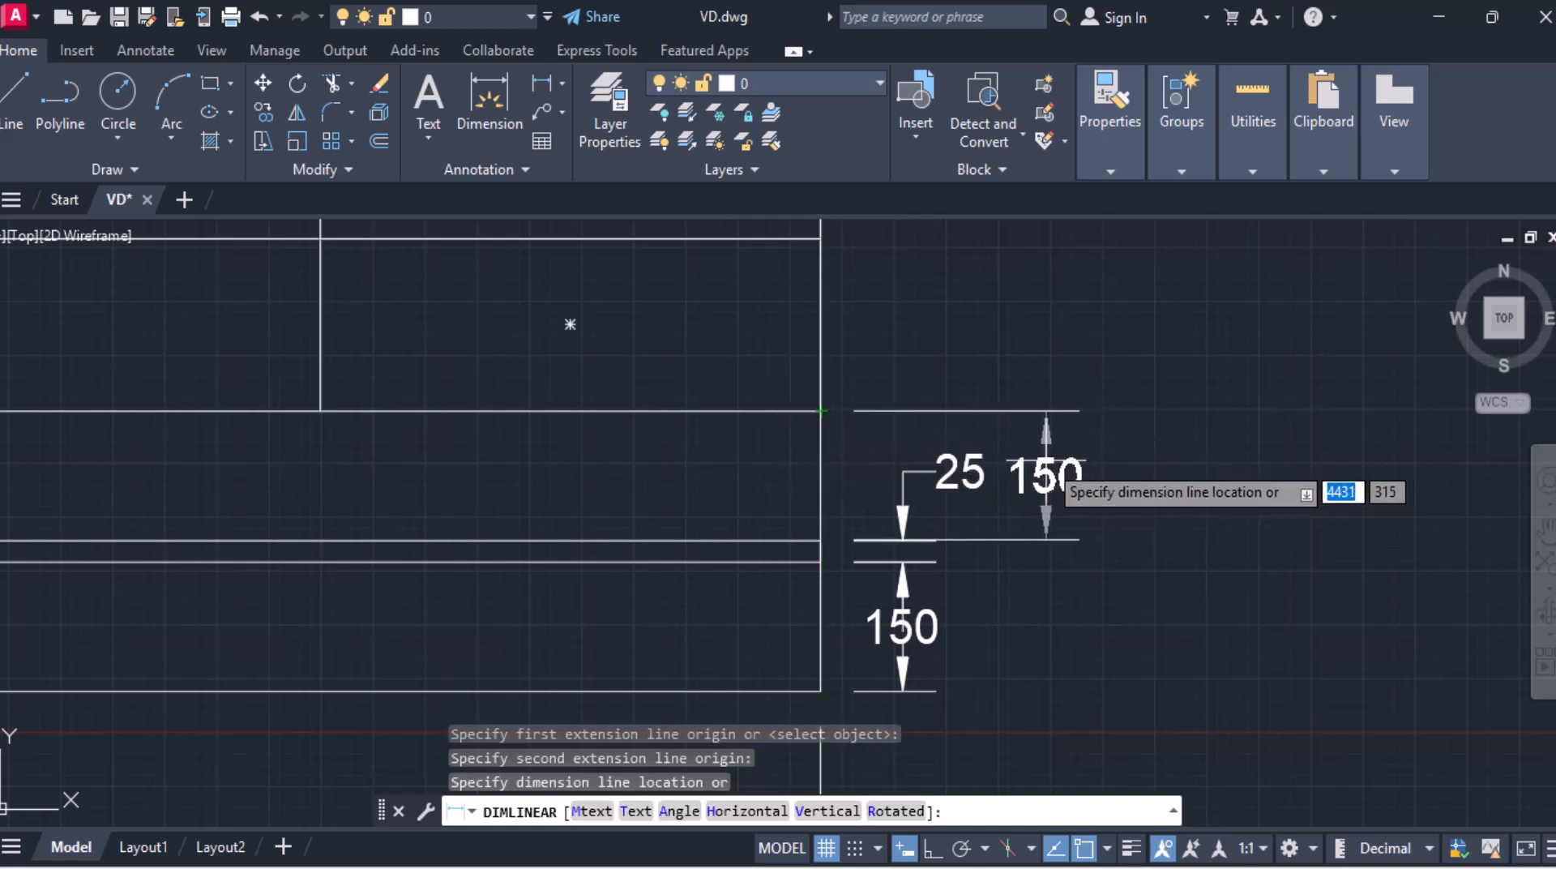
left_click(1045, 482)
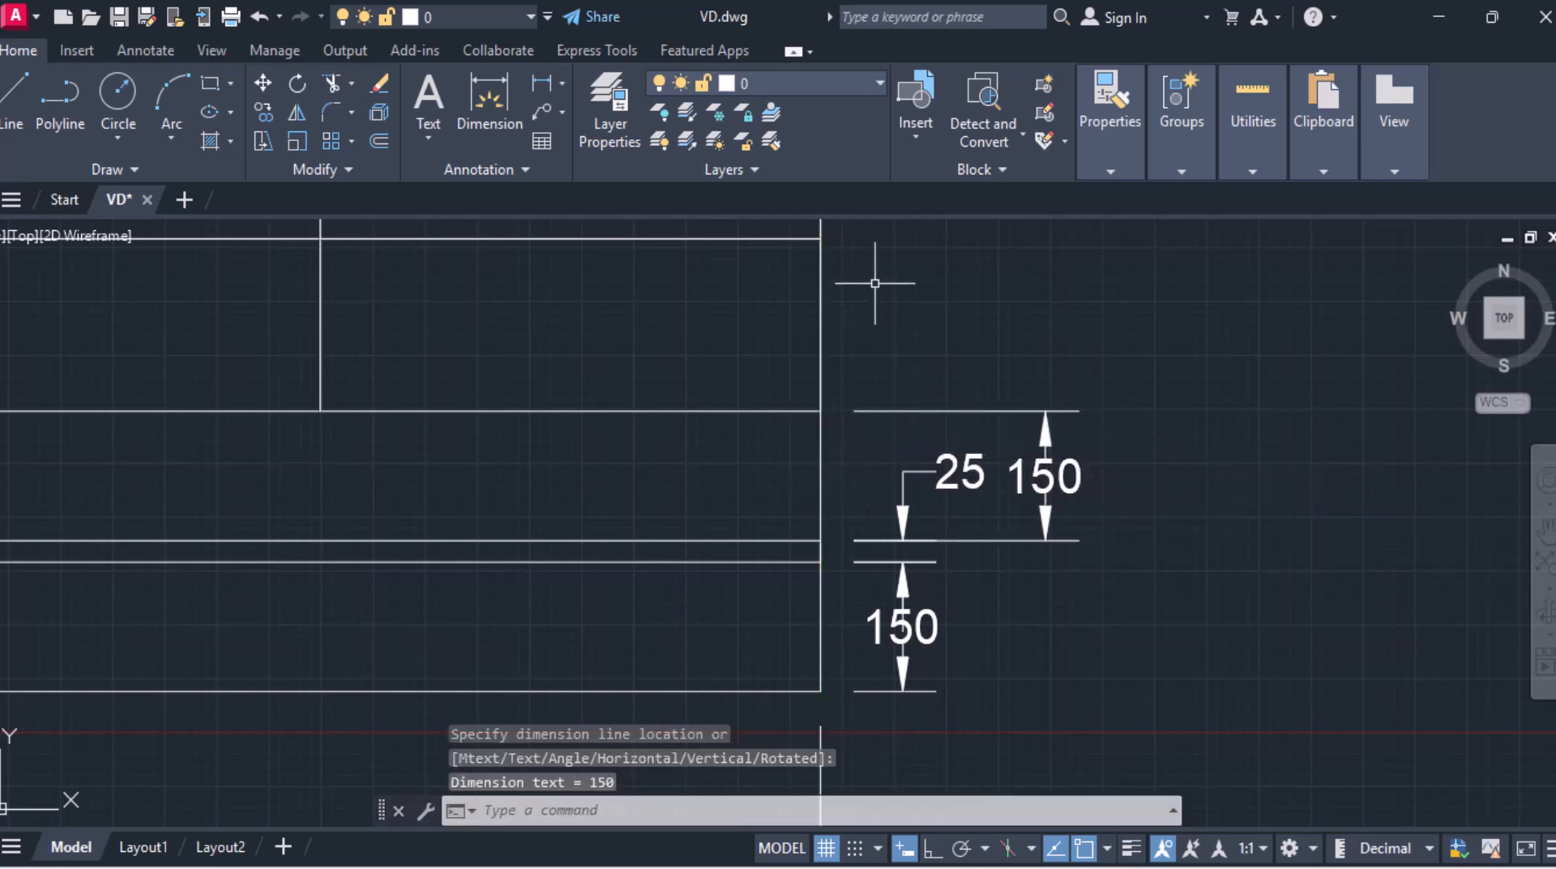
Step: Dimension the lower drawer row's height on the right side, above the gap dimension
left_click(551, 90)
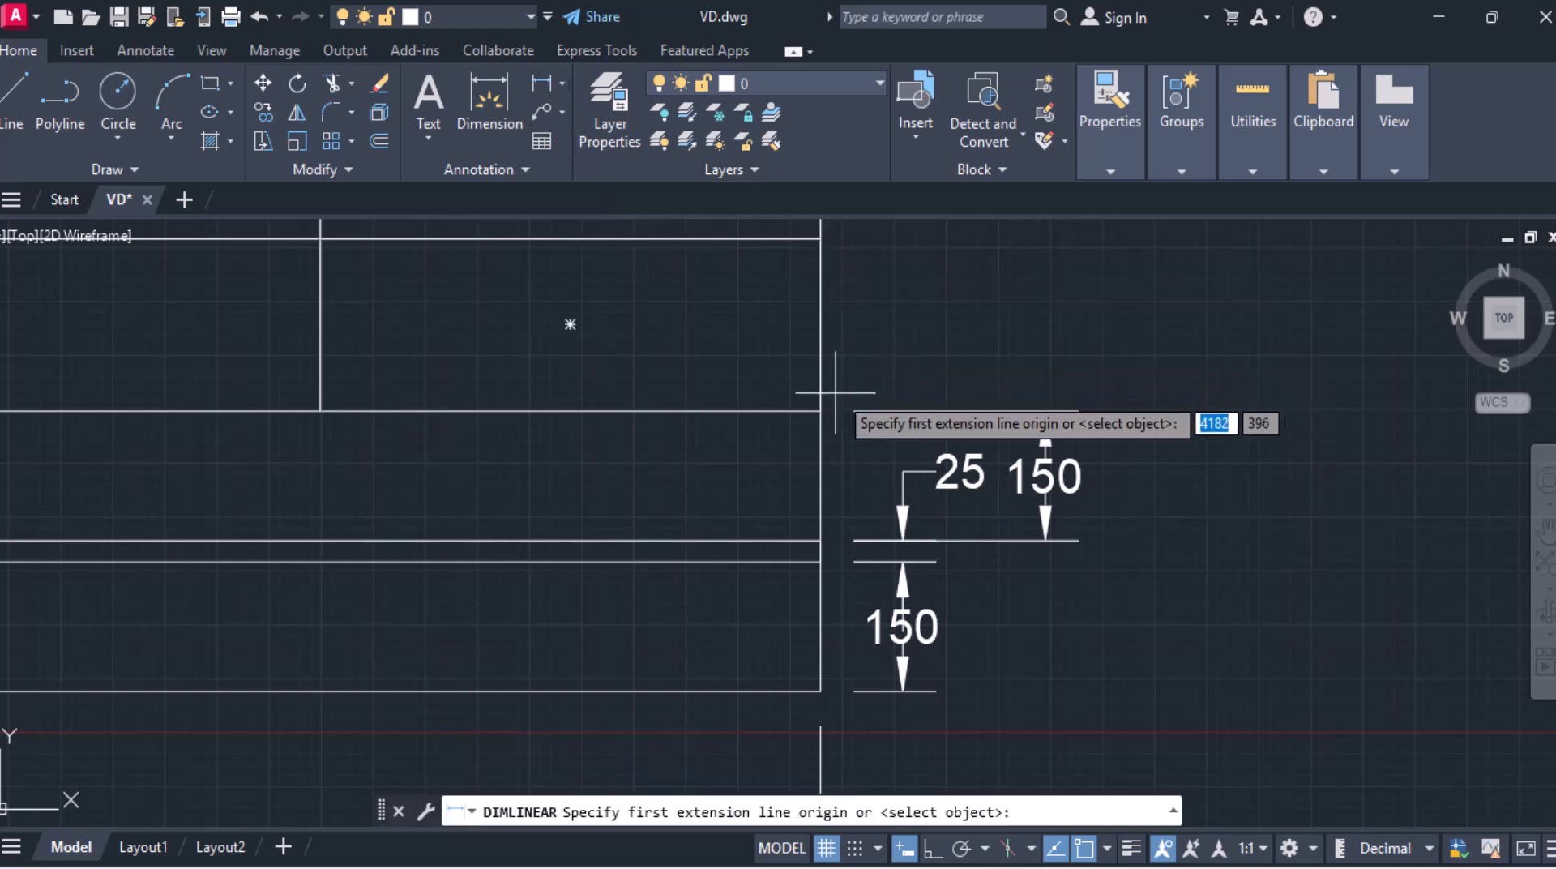
left_click(819, 411)
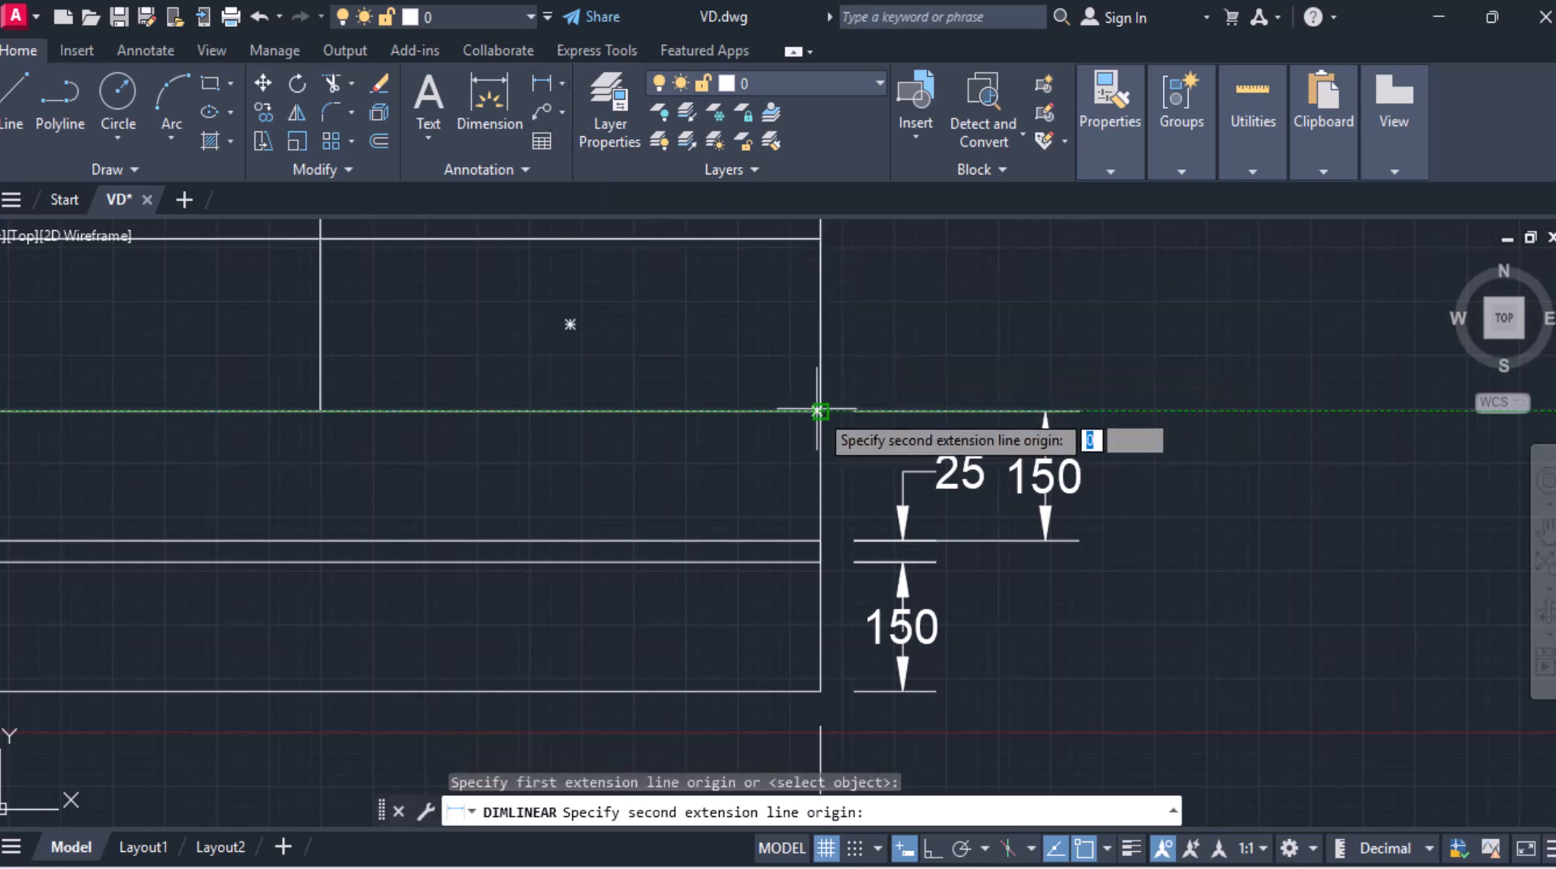
left_click(820, 237)
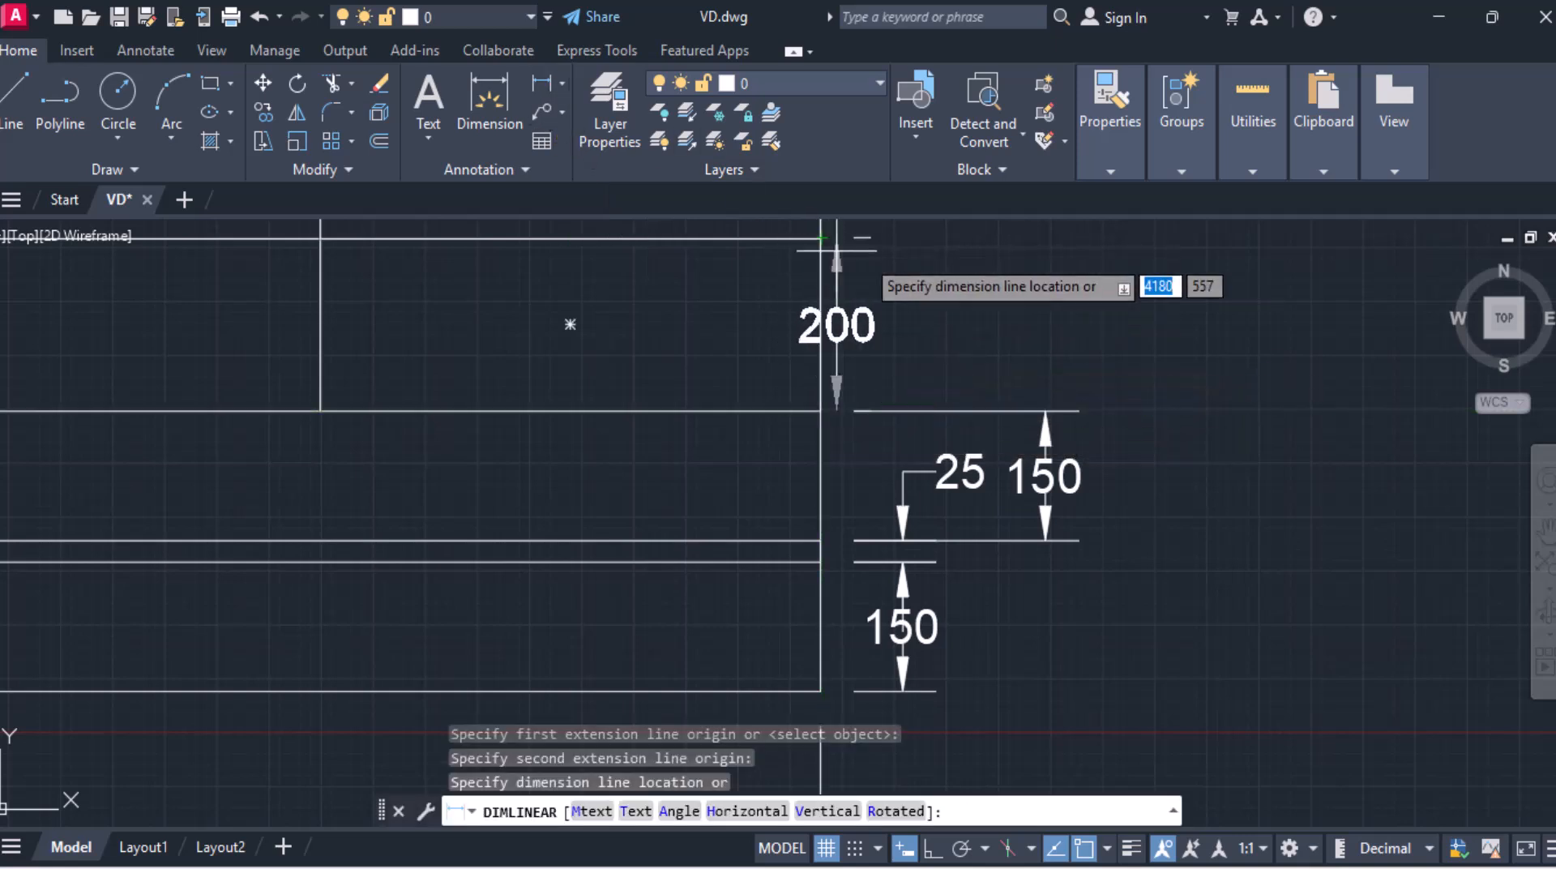
left_click(1045, 412)
Step: Dimension the width of the left drawer in the upper drawer row
scroll(607, 424, "down", 2)
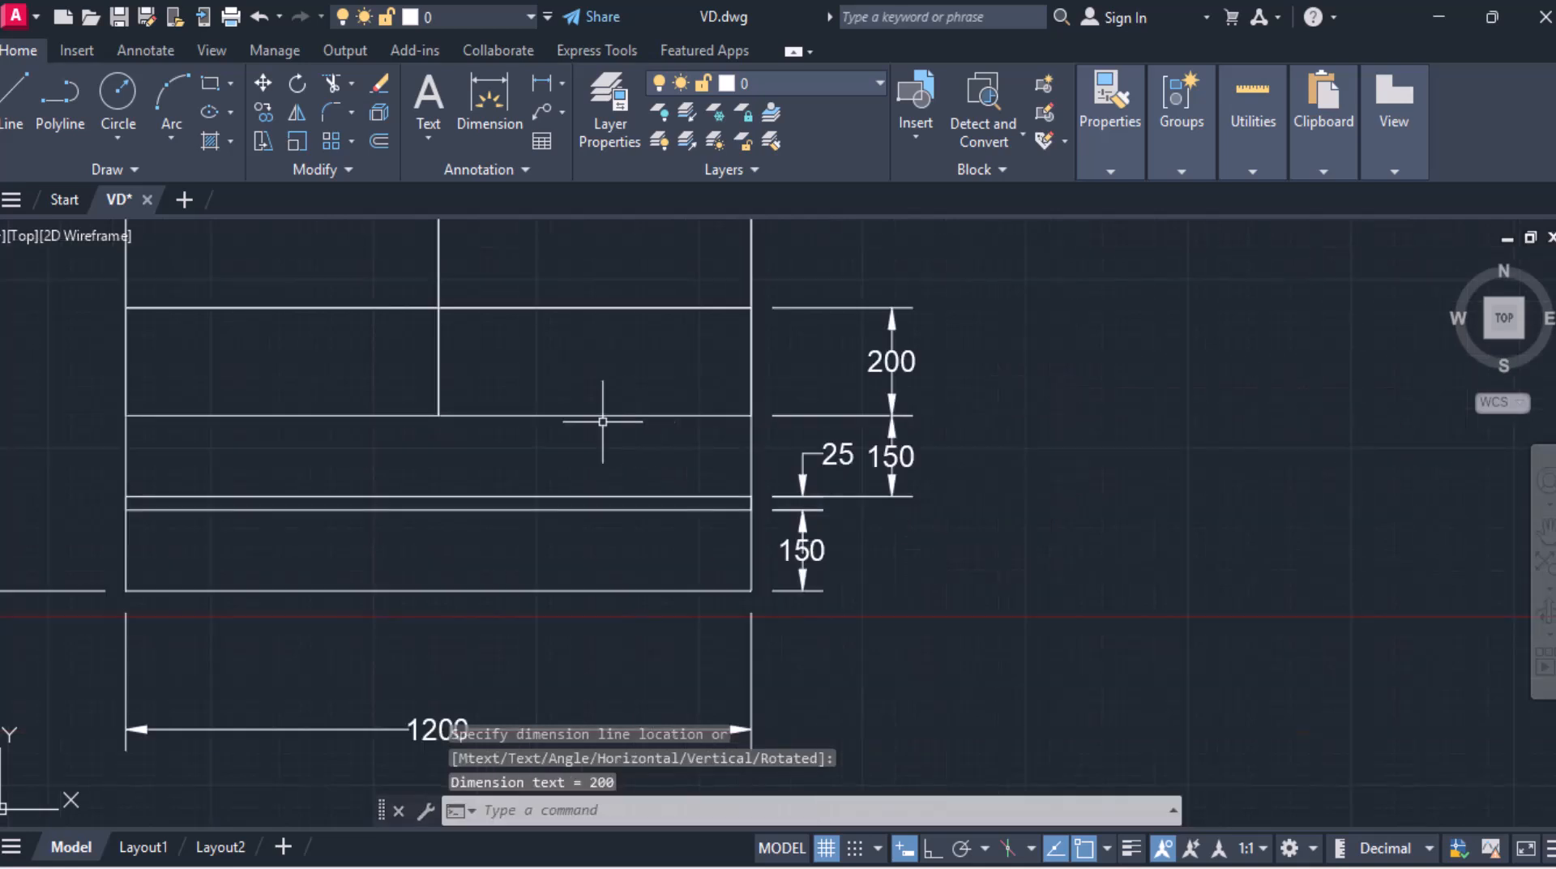
middle_click_drag(462, 451, 775, 467)
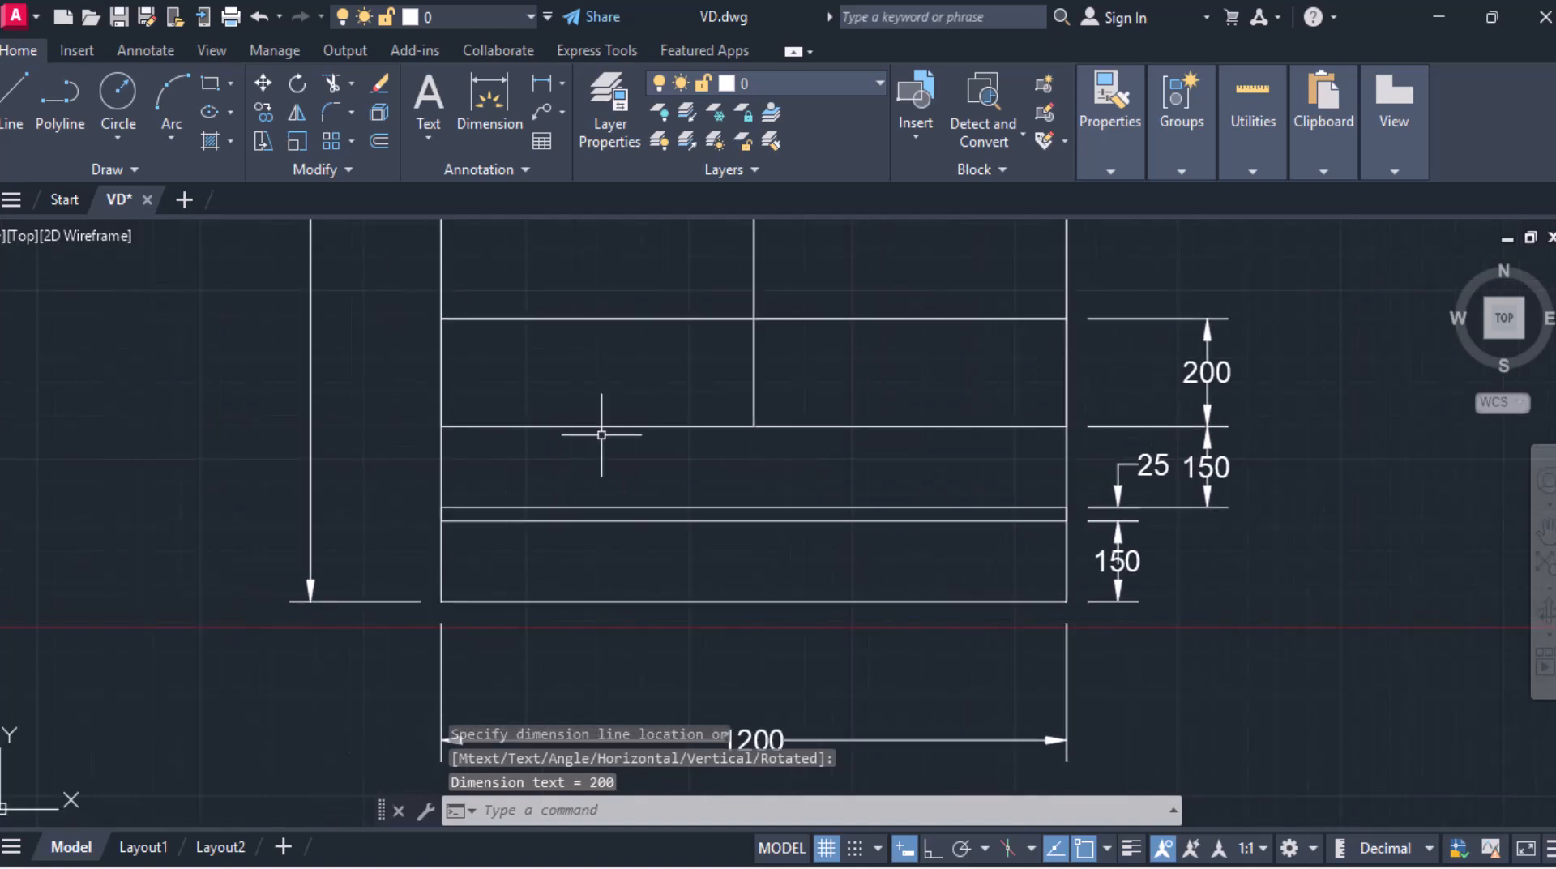
left_click(541, 91)
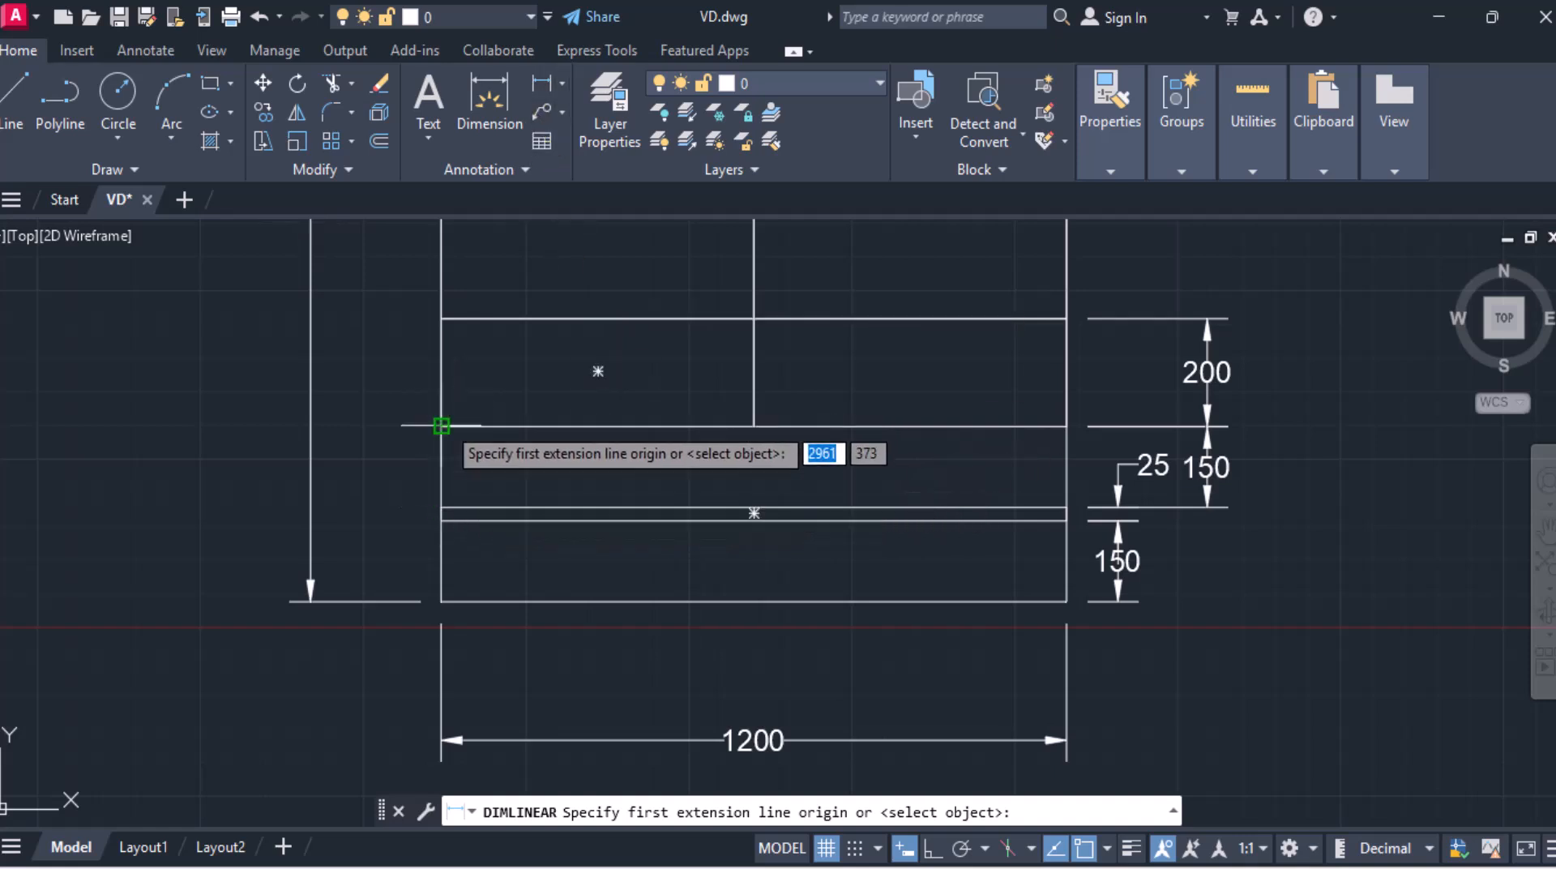
left_click(441, 425)
left_click(757, 418)
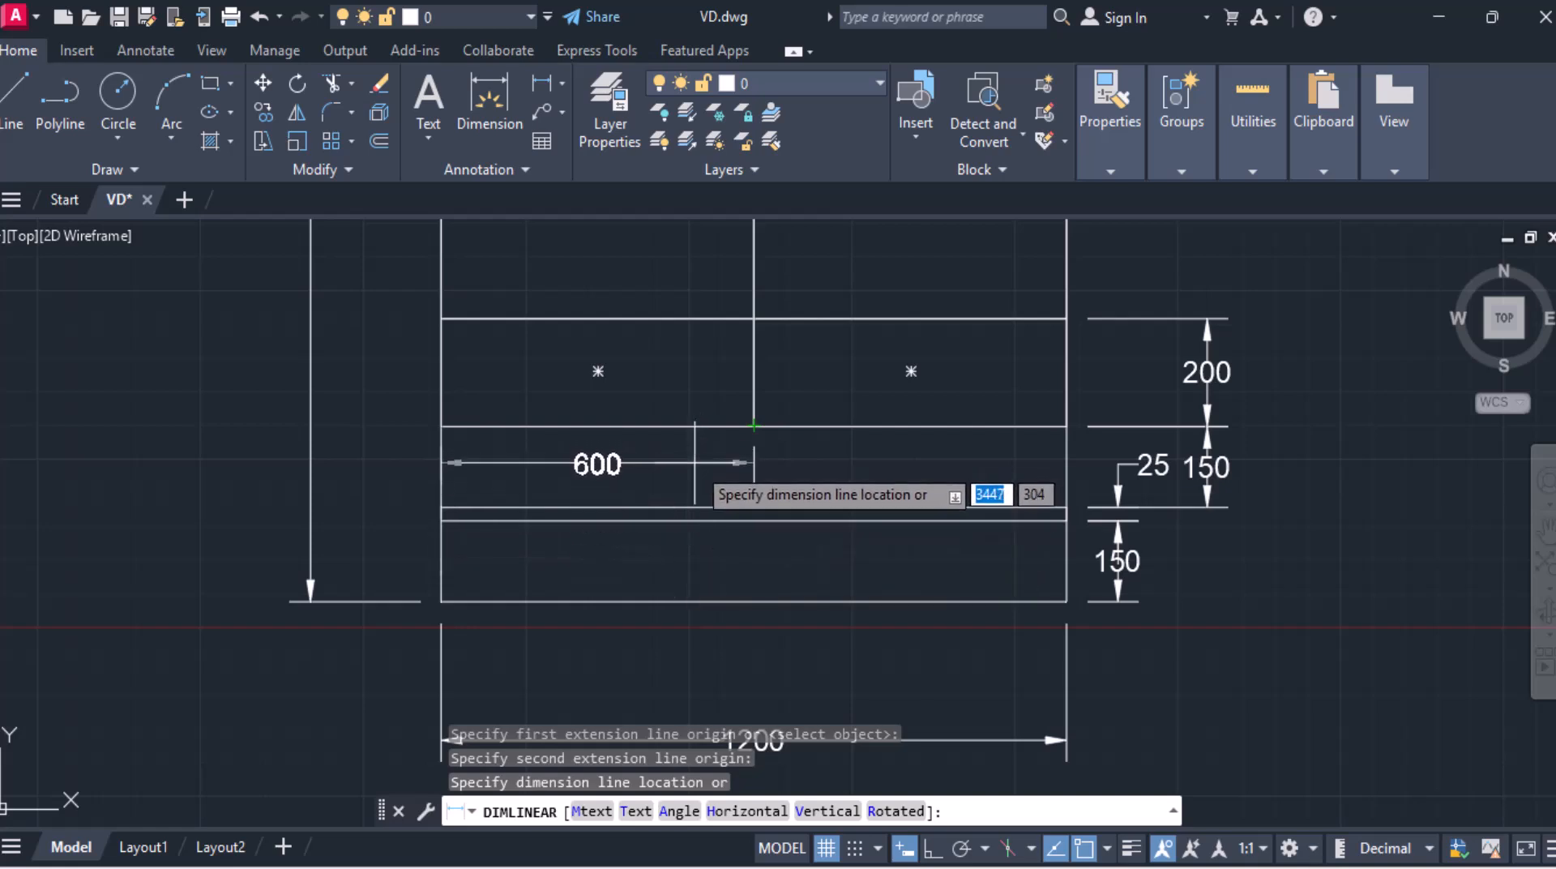
left_click(694, 463)
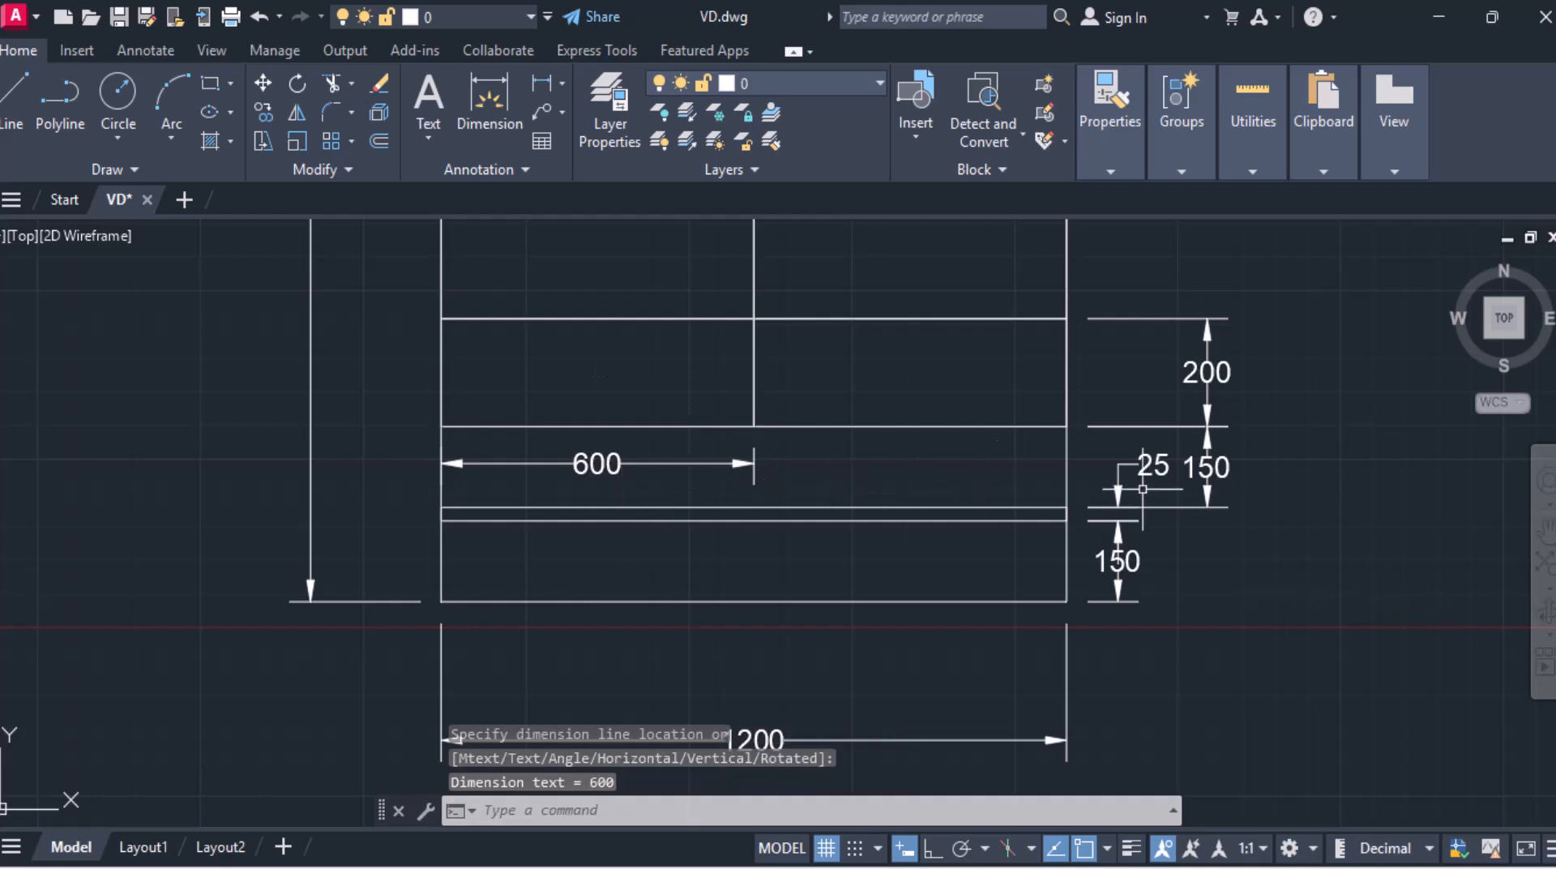
Step: Dimension the width of the right drawer, continuing from the left drawer's dimension
left_click(541, 83)
left_click(754, 426)
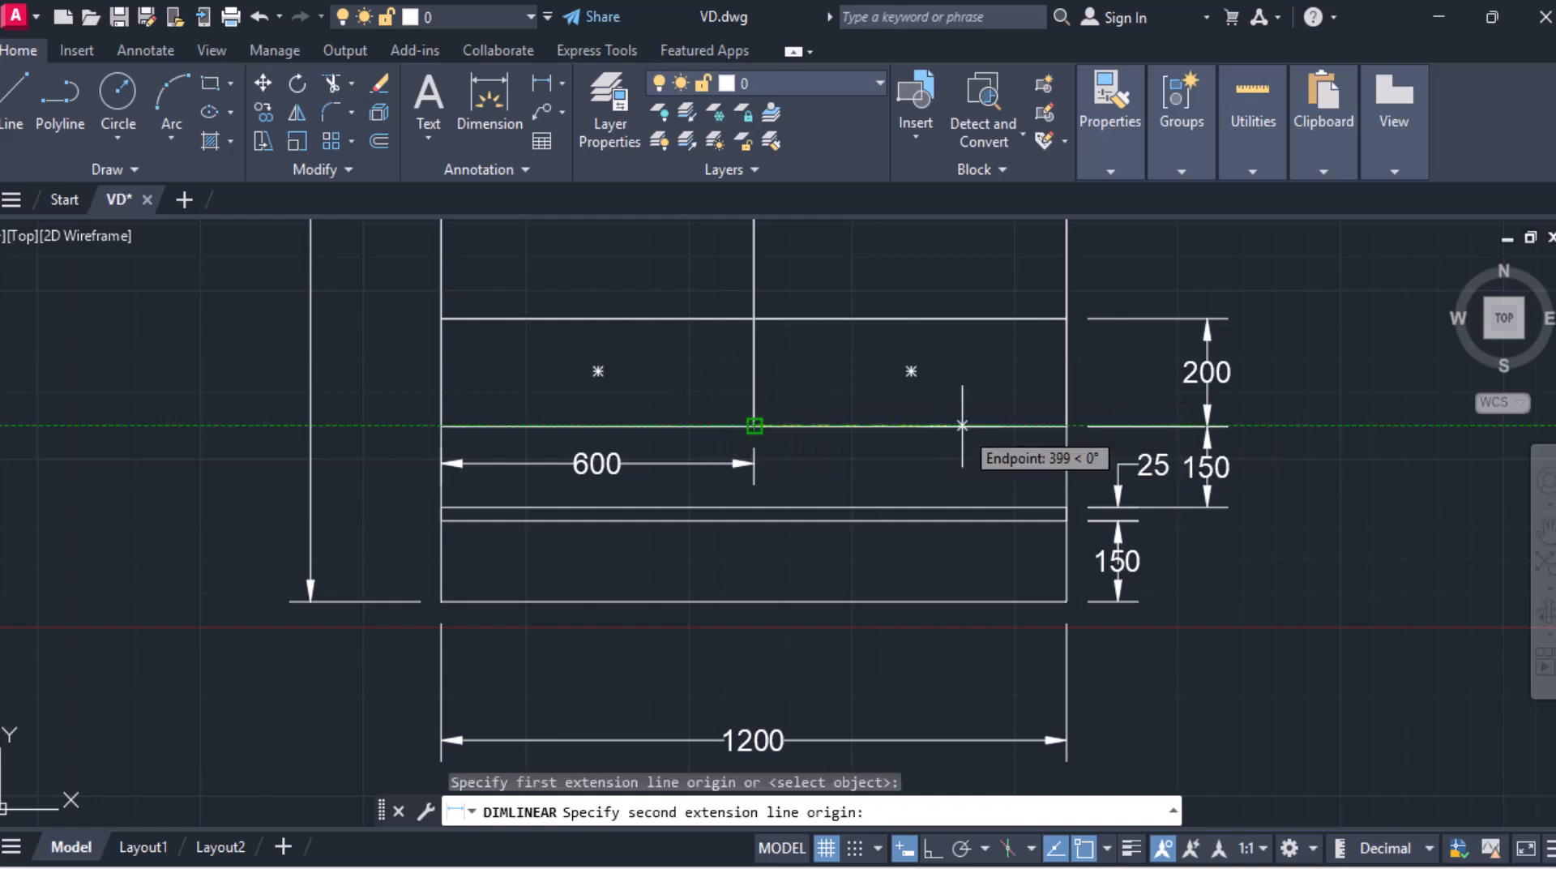
left_click(1066, 425)
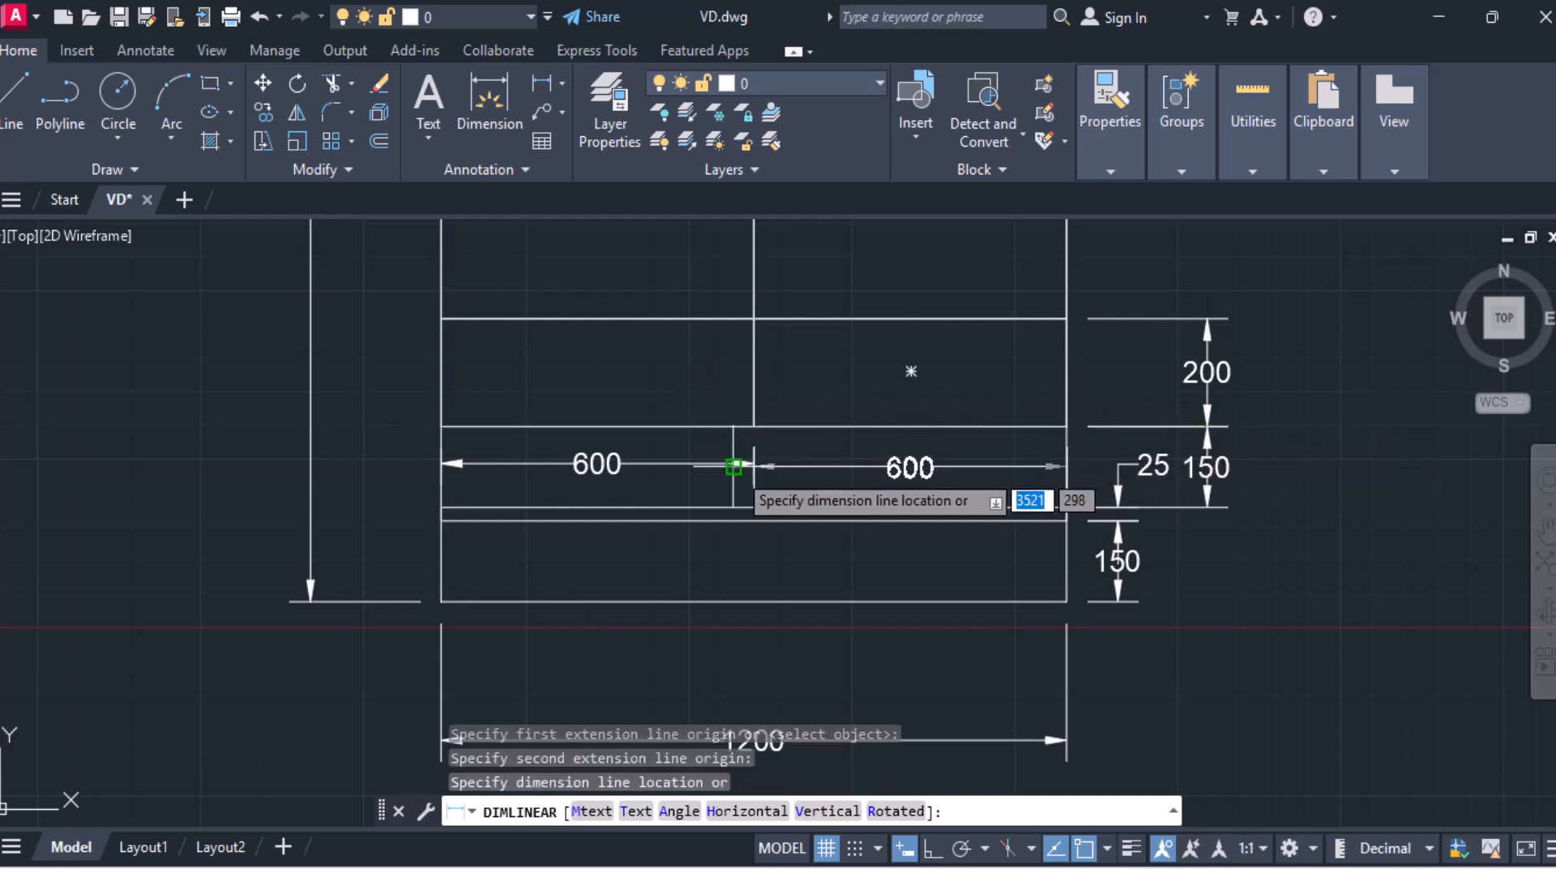
left_click(752, 463)
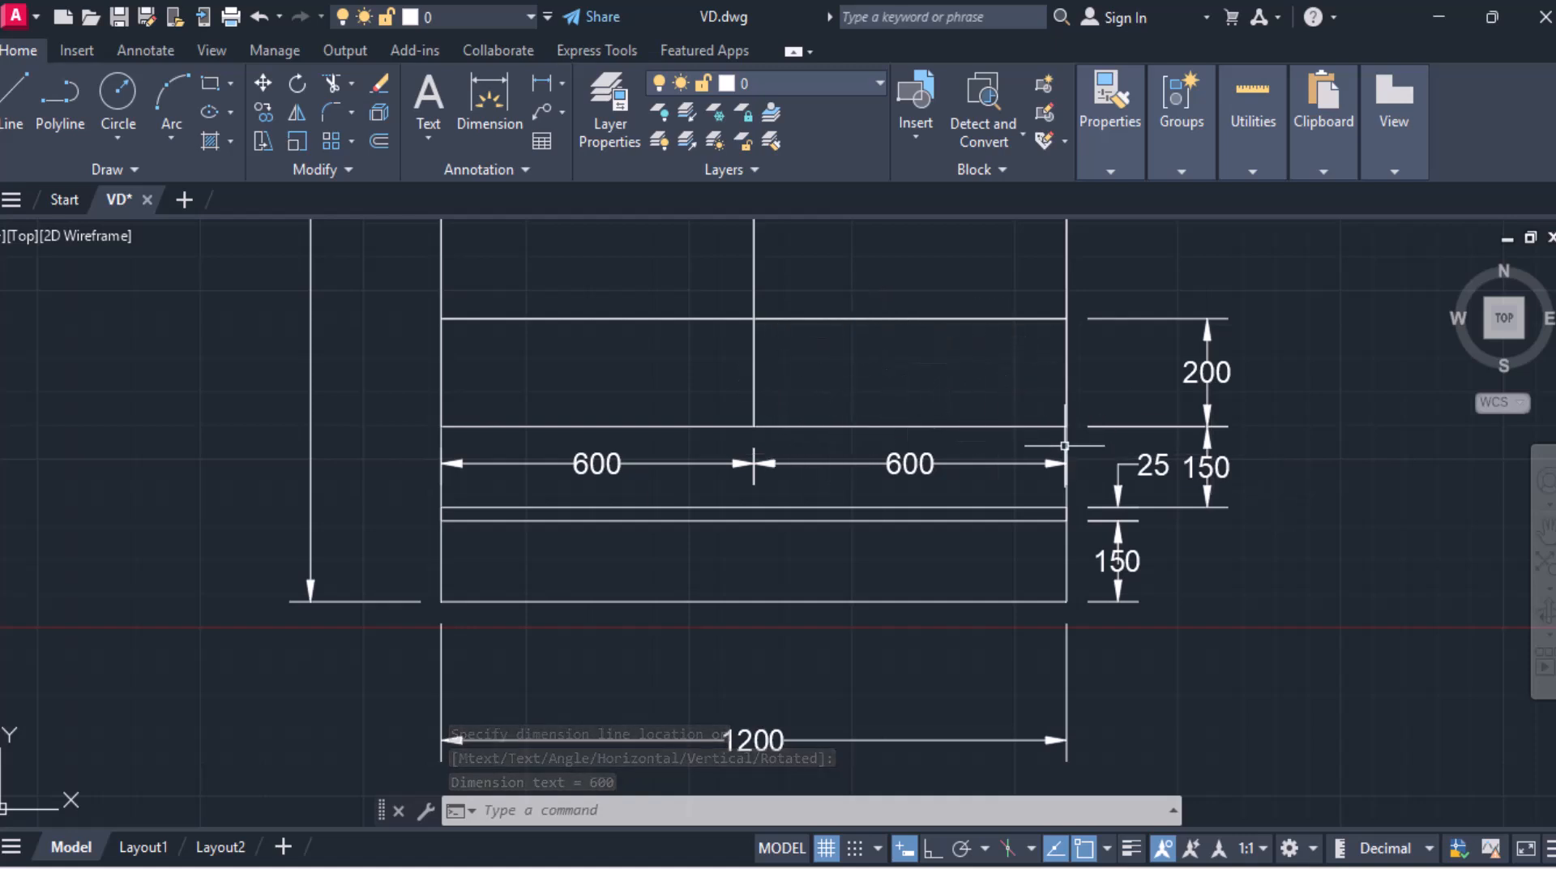
Step: Dimension the upper drawer row's height on the right side, above the lower row's dimension
middle_click_drag(986, 358, 819, 541)
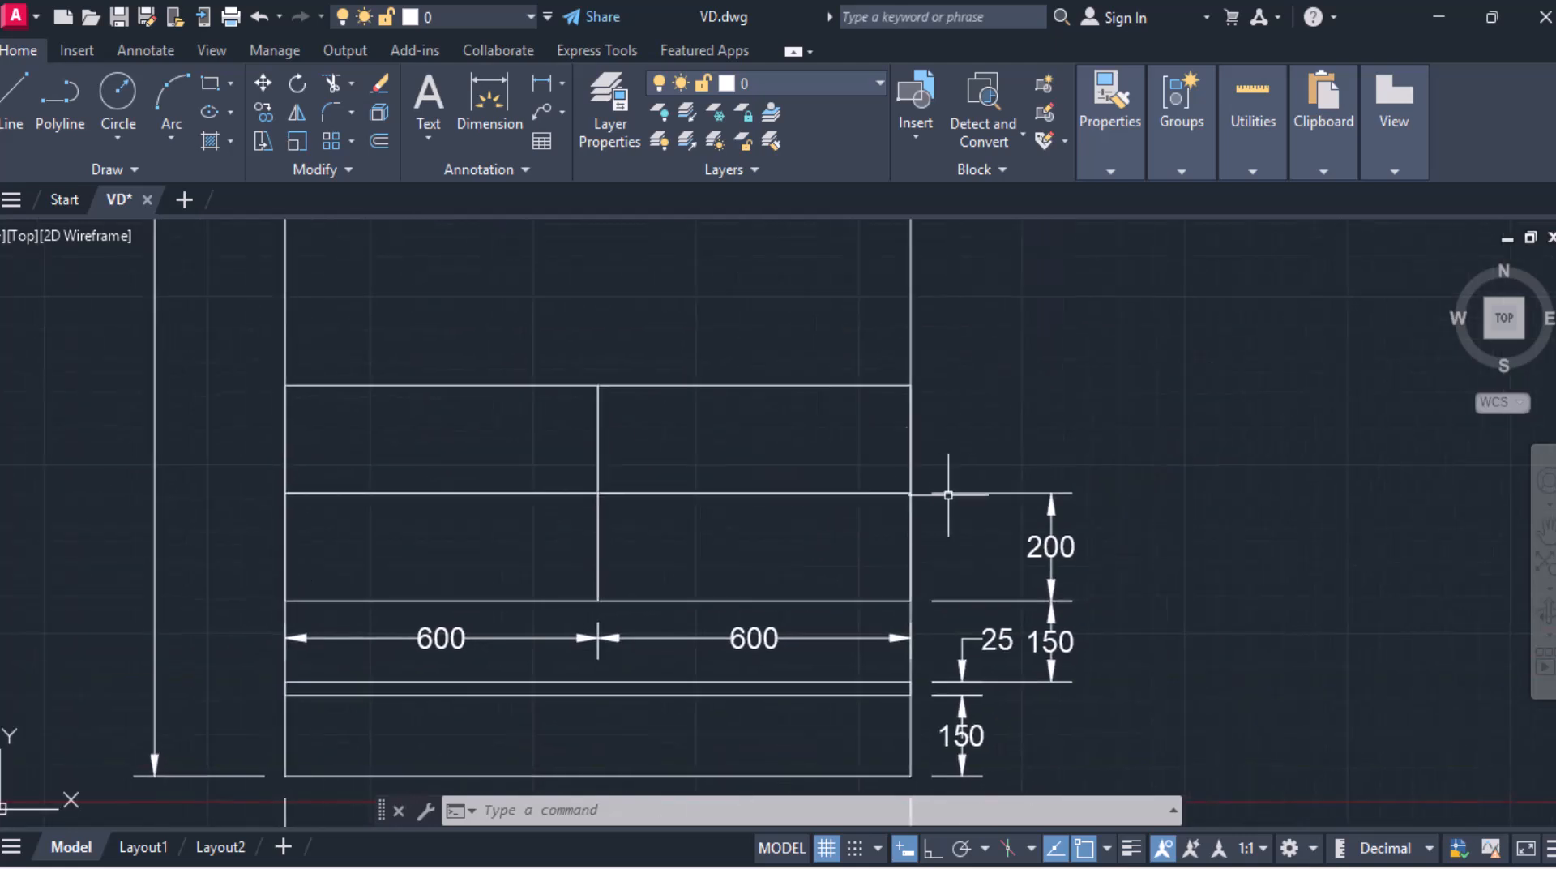
left_click(538, 138)
left_click(521, 91)
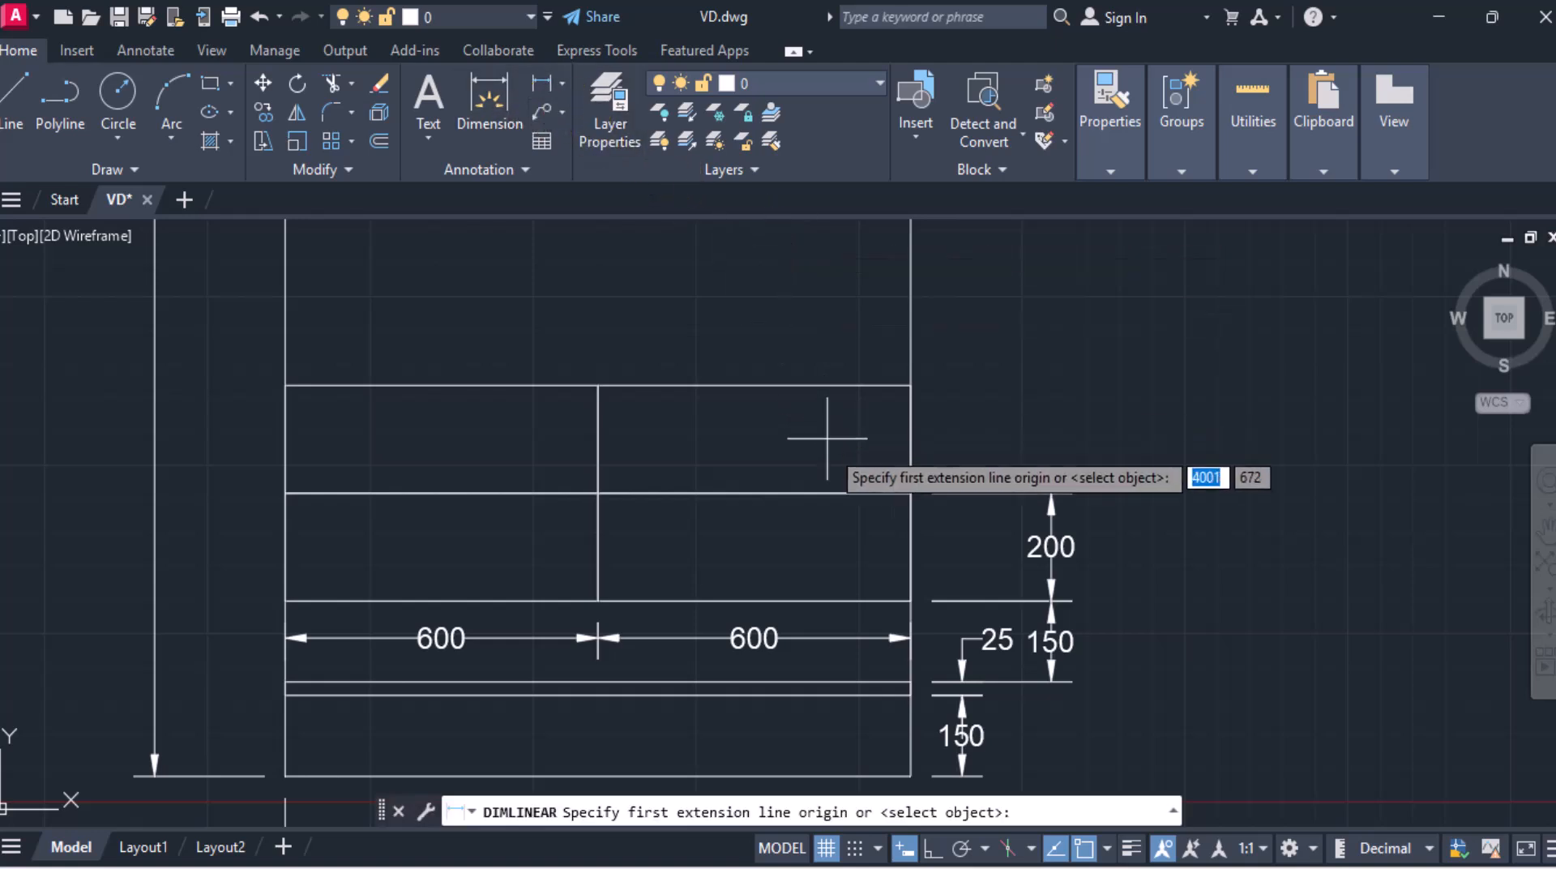
left_click(910, 493)
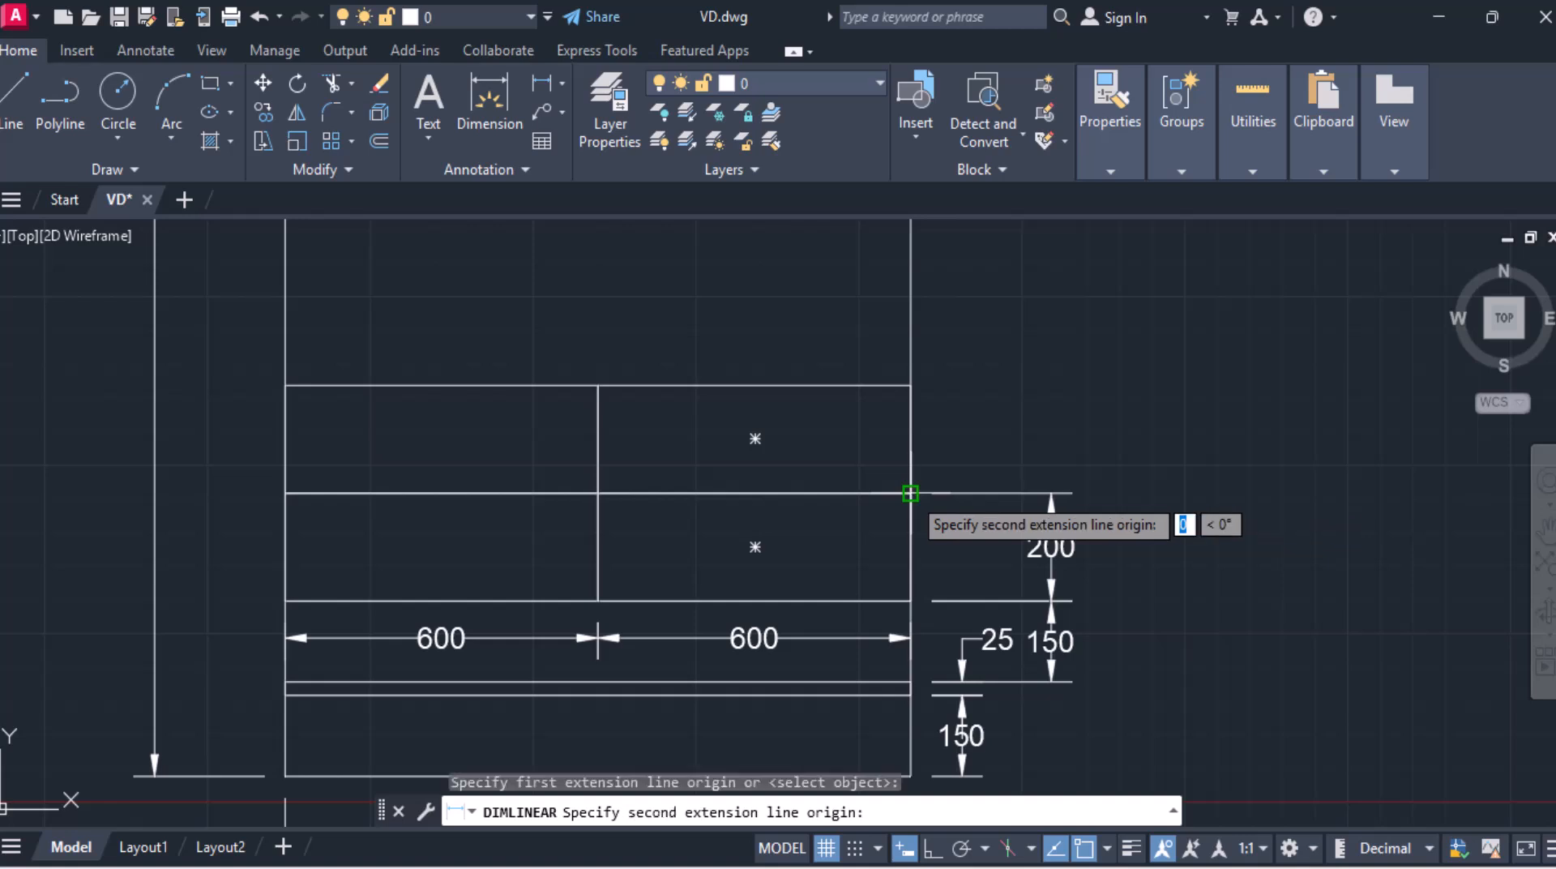
left_click(910, 387)
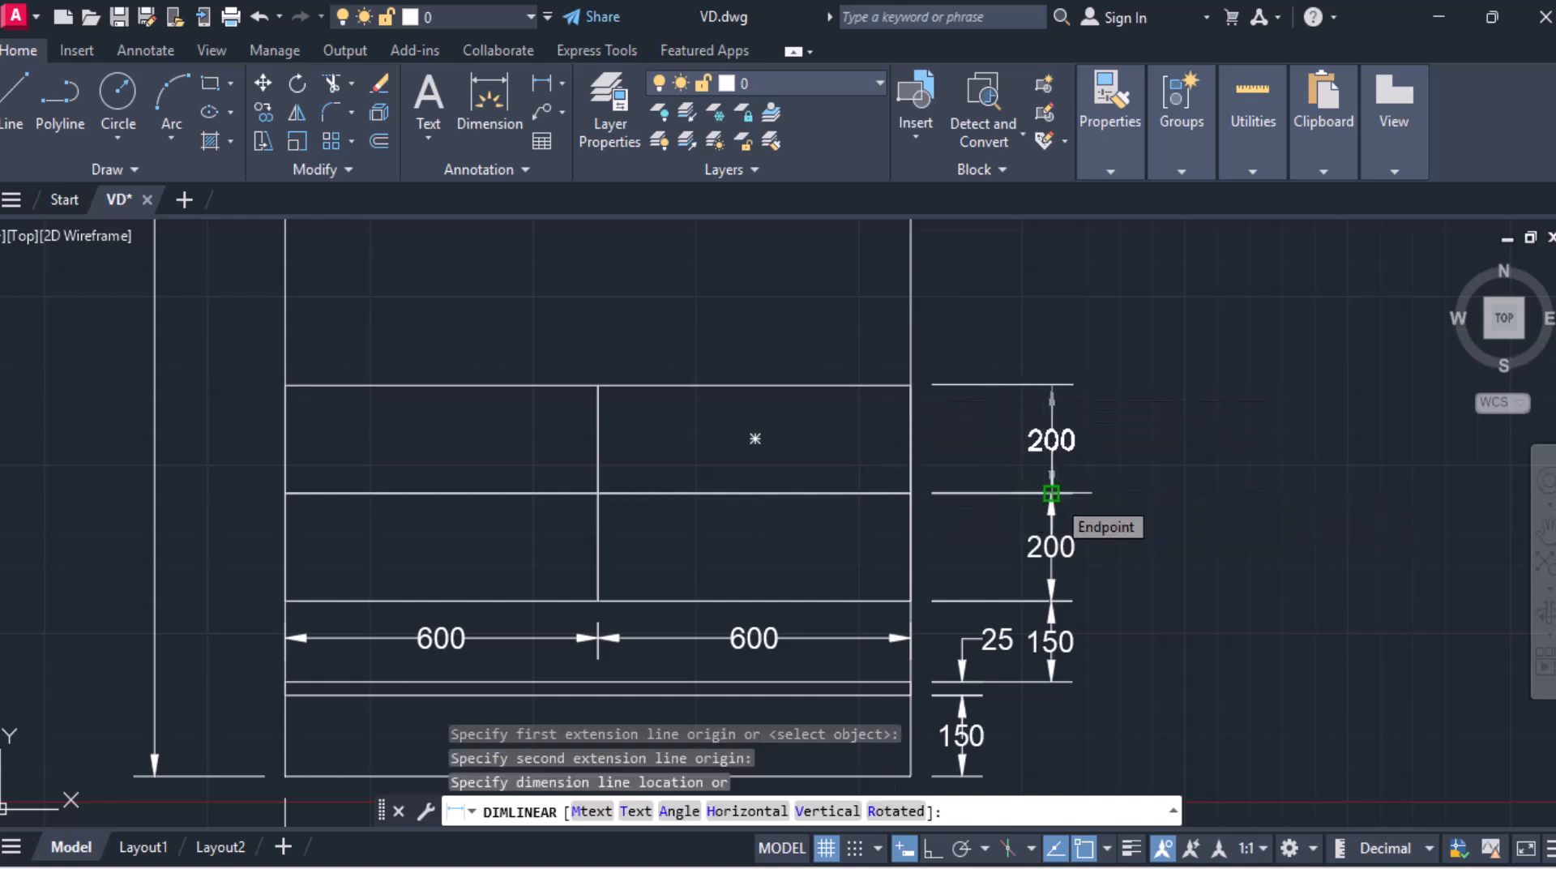
left_click(1051, 493)
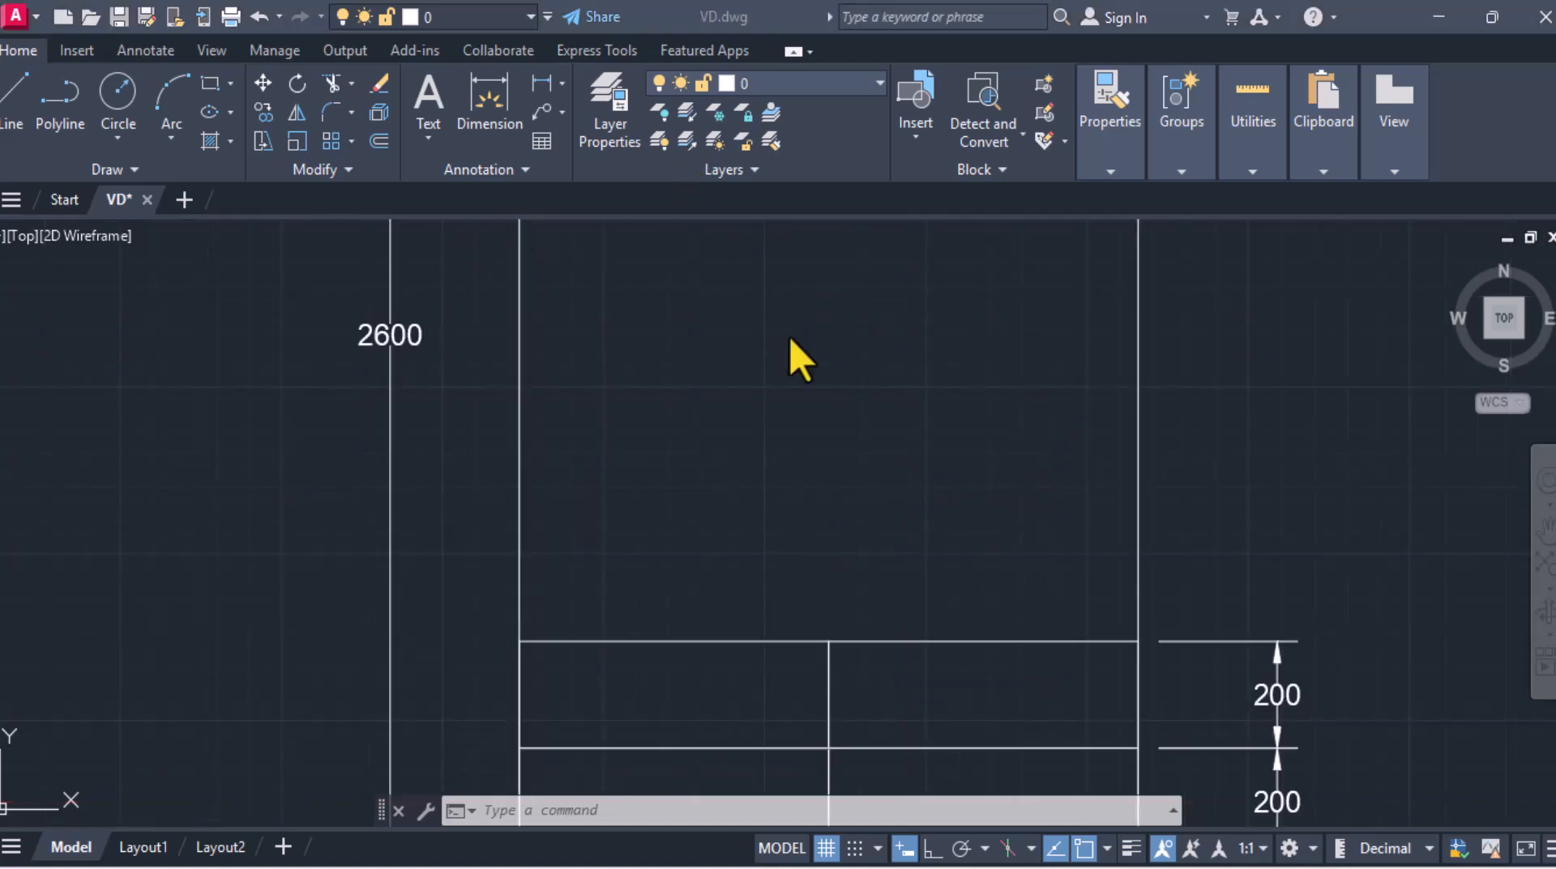
Step: Draw a 1200 by 25 countertop rectangle on top of the upper drawer row
scroll(799, 333, "down", 4)
middle_click_drag(314, 460, 539, 470)
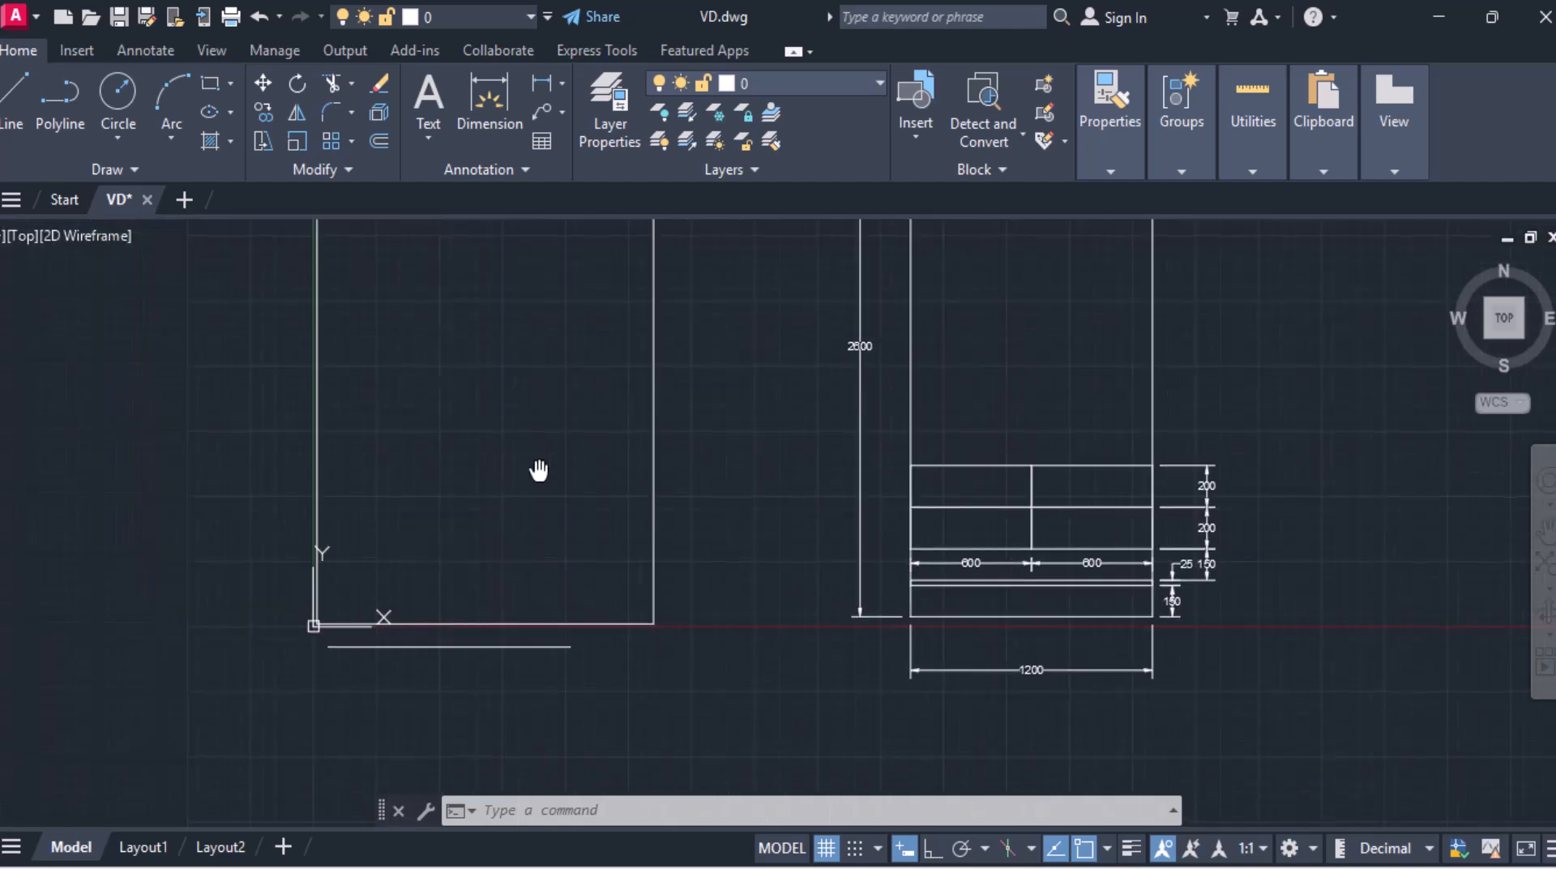
scroll(538, 454, "up", 2)
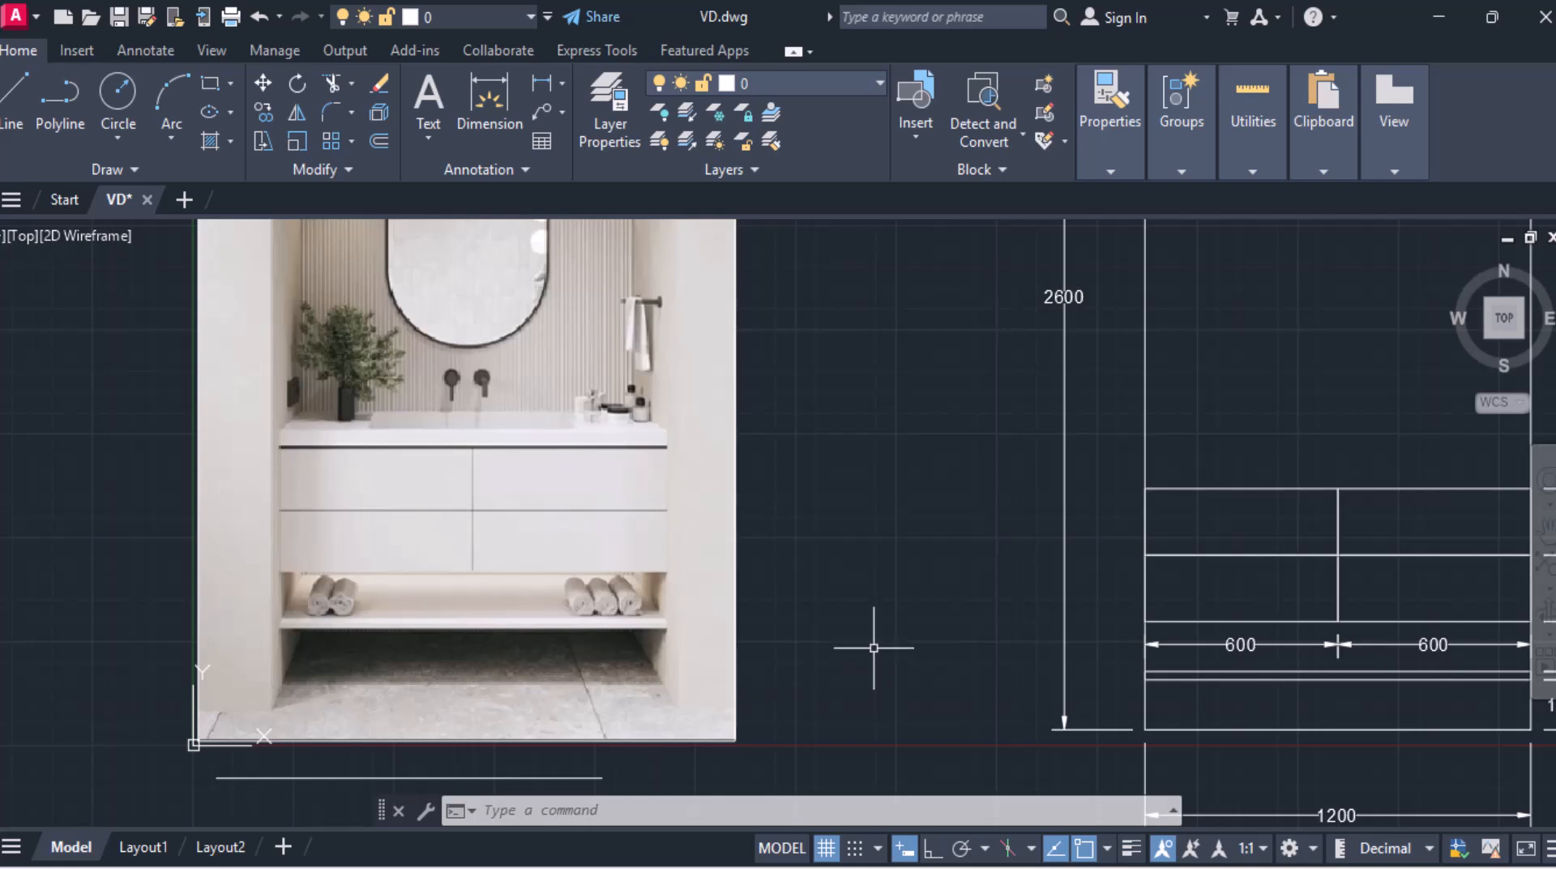
mouse_move(1364, 525)
middle_mouse_down()
mouse_move(677, 549)
mouse_move(724, 487)
middle_mouse_up()
scroll(723, 487, "up", 2)
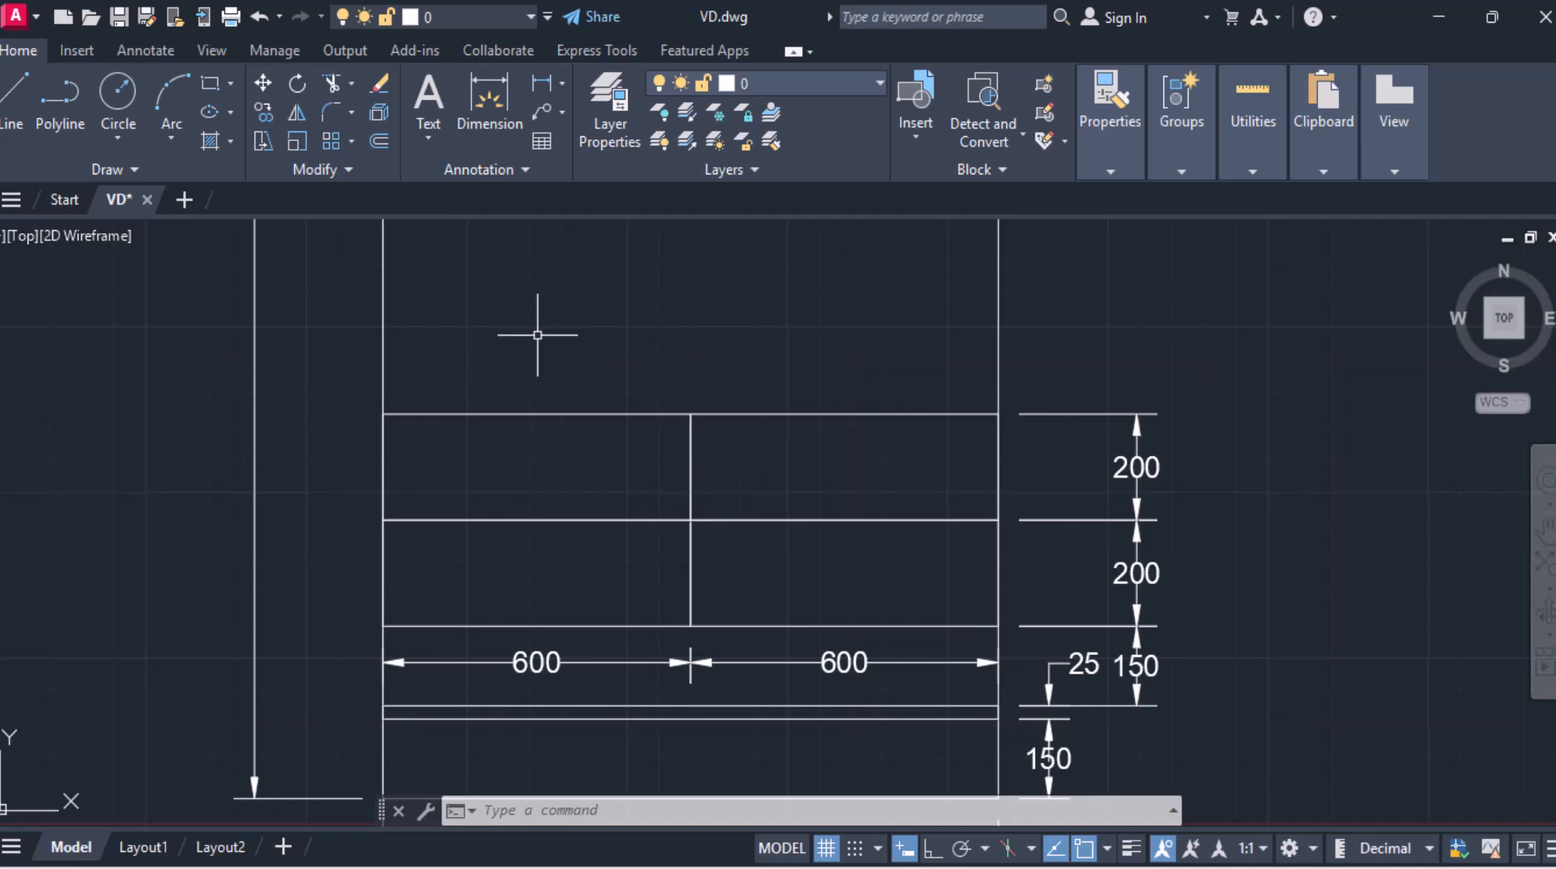
left_click(210, 84)
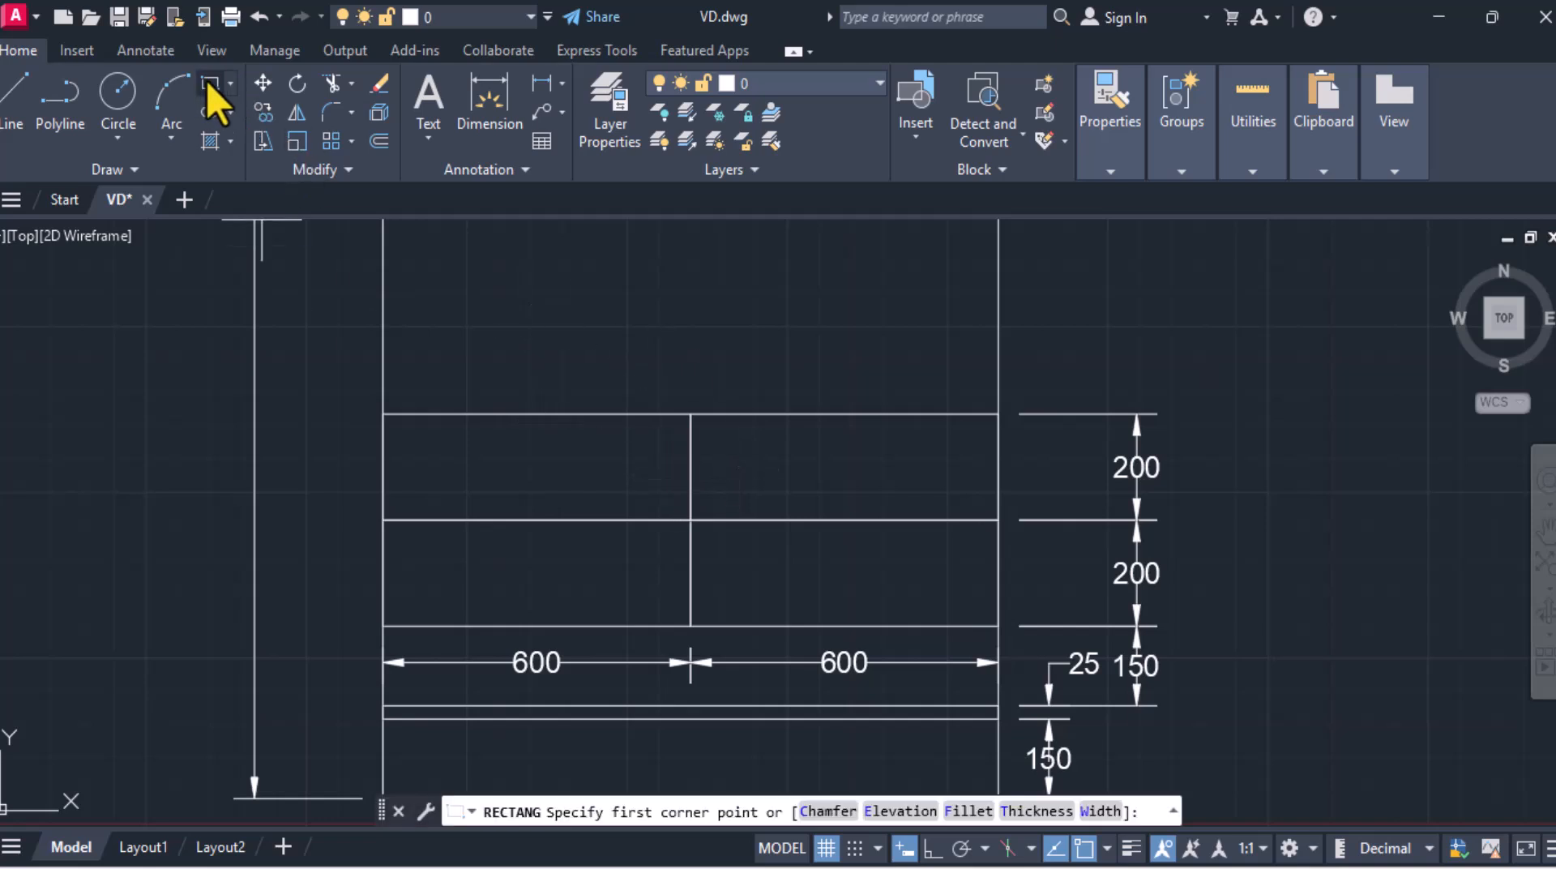
left_click(382, 413)
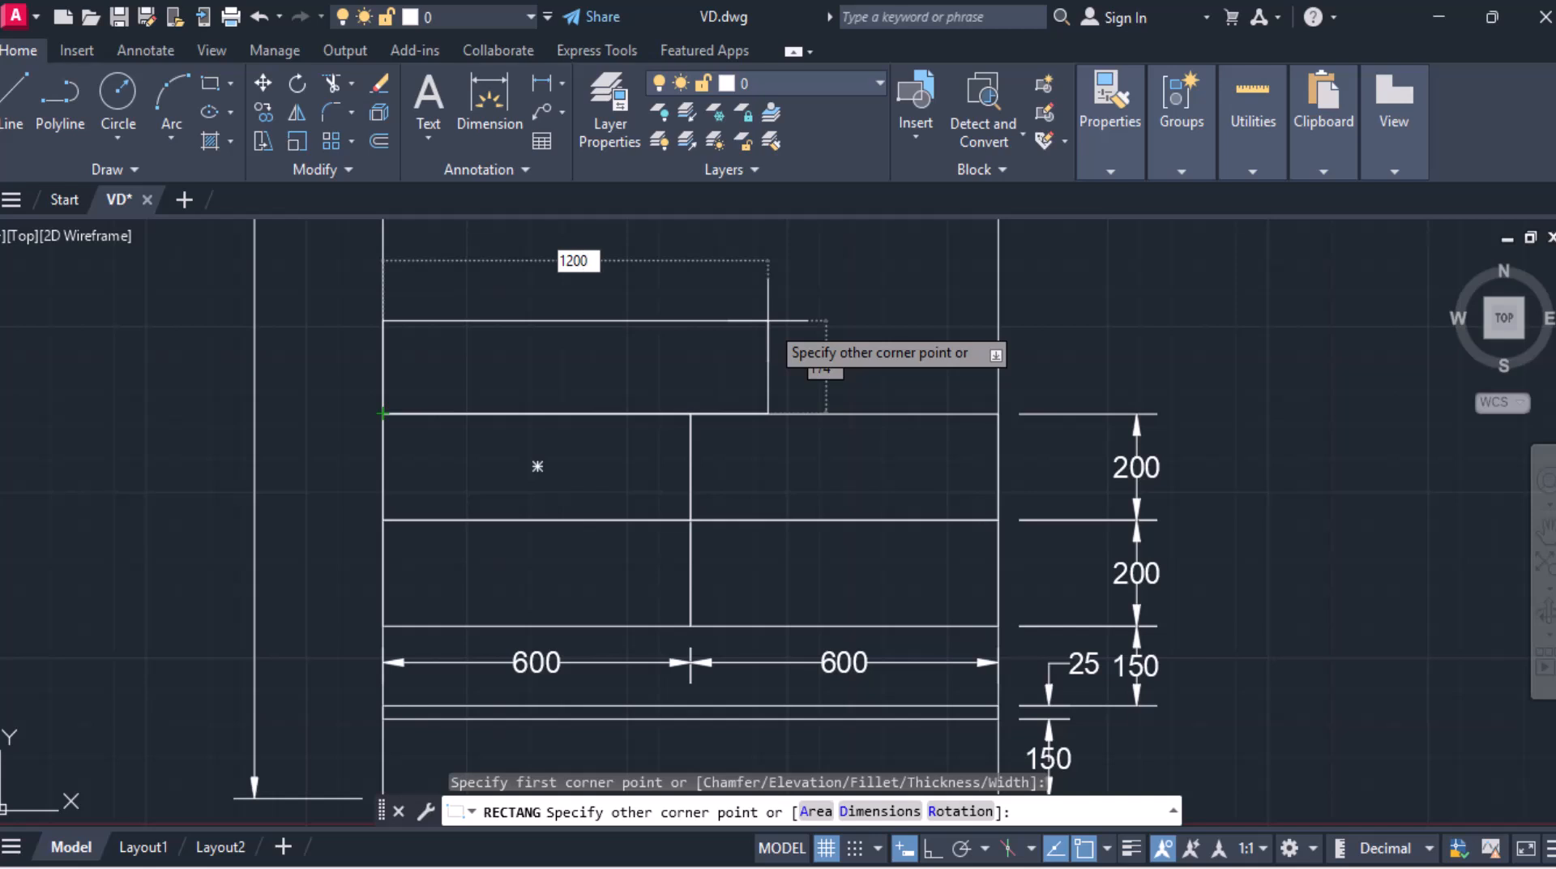
type("1200")
key("Tab")
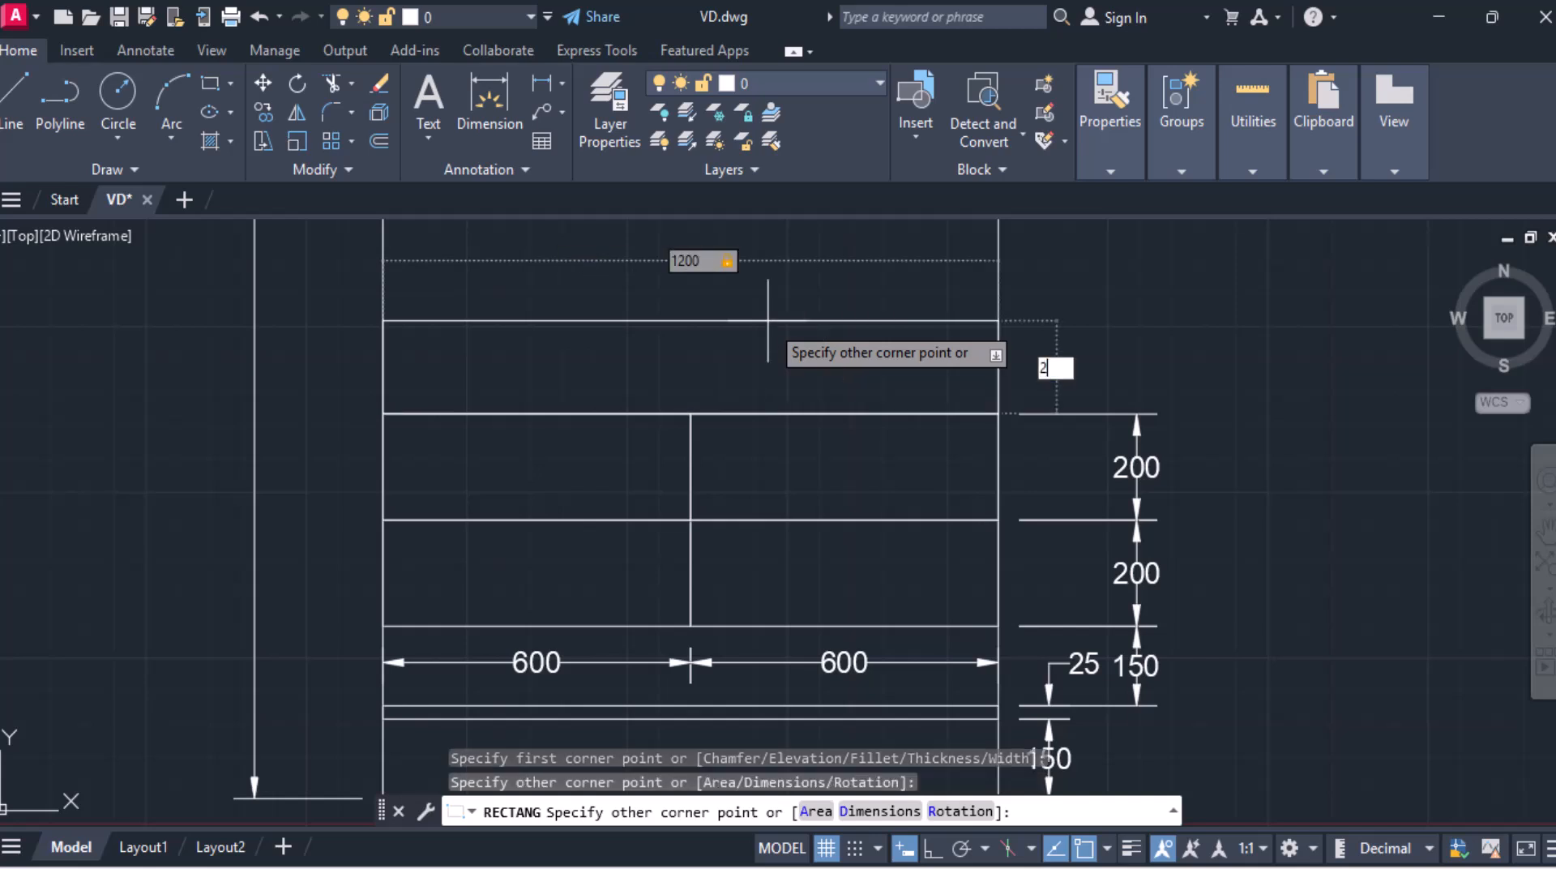
type("25")
key("Return")
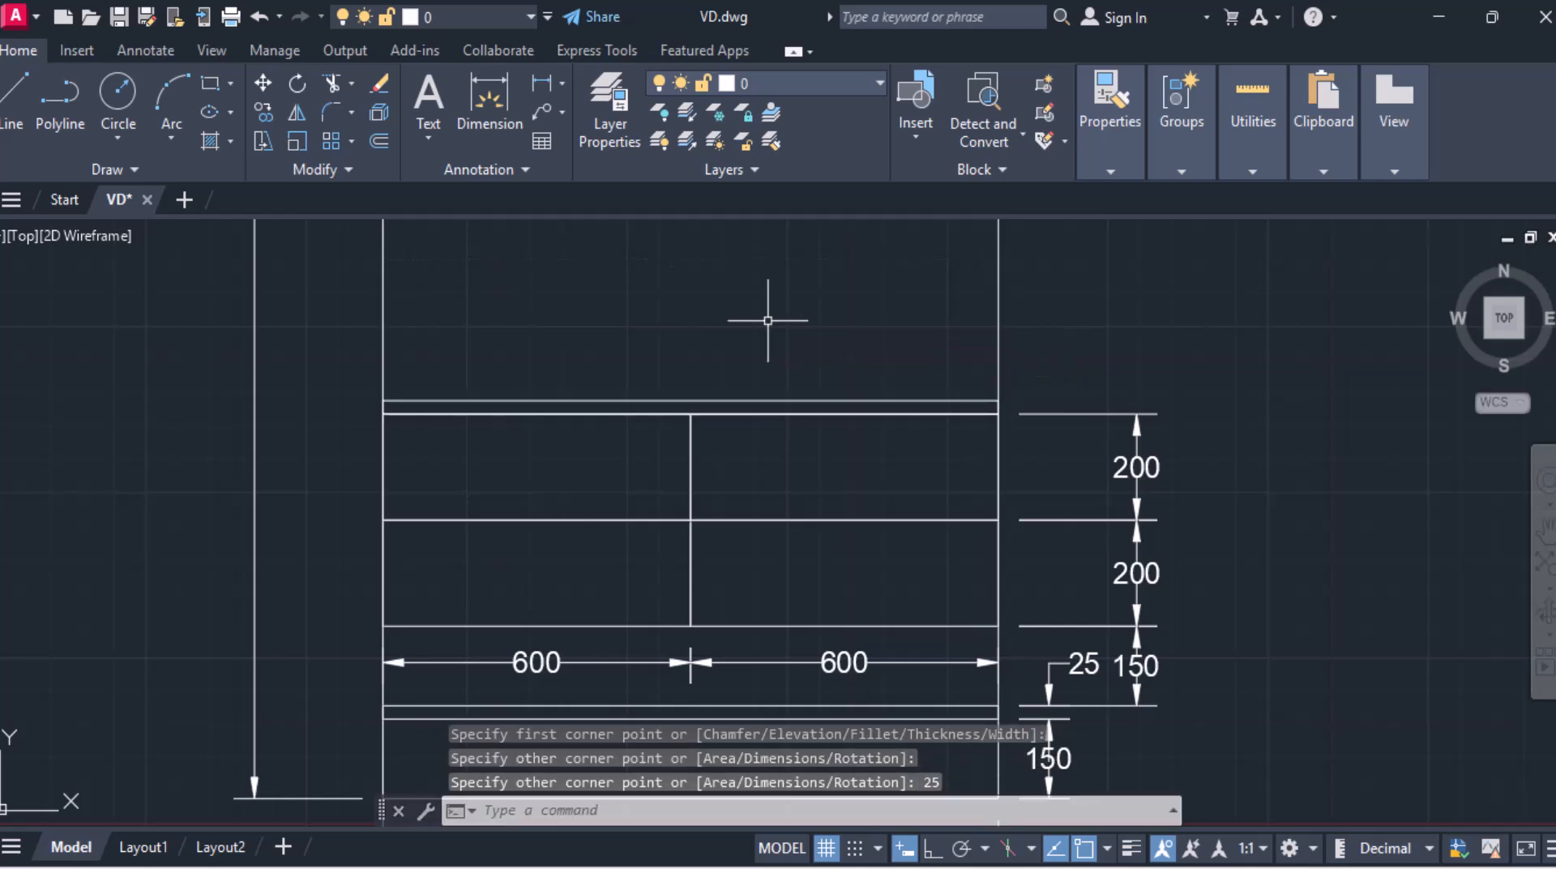
Step: Dimension the countertop's 25 thickness on the right side
middle_click_drag(885, 365, 743, 314)
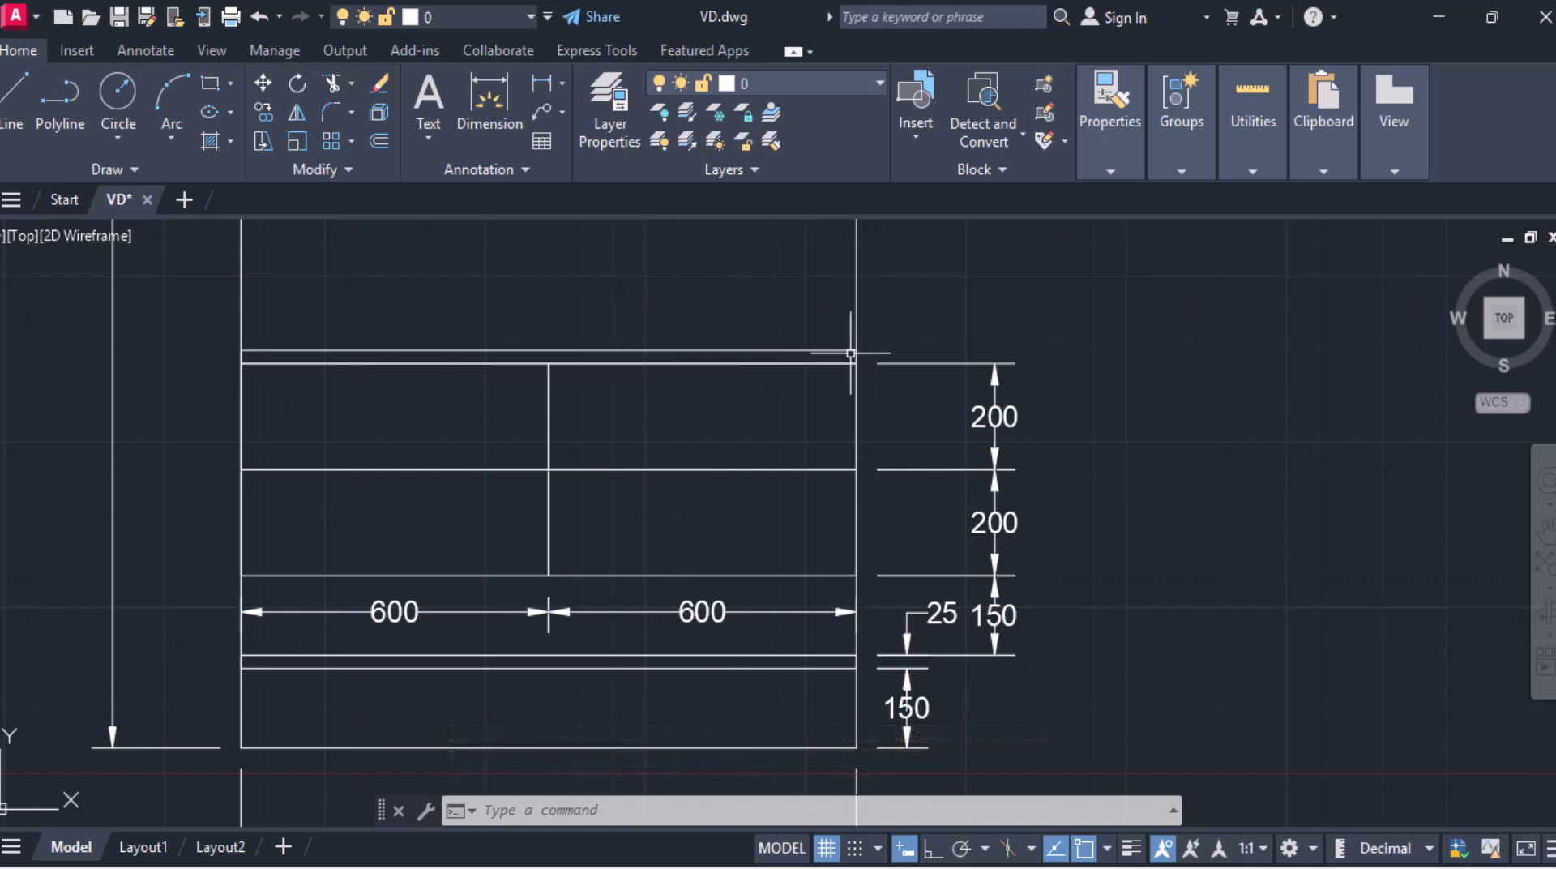
left_click(542, 83)
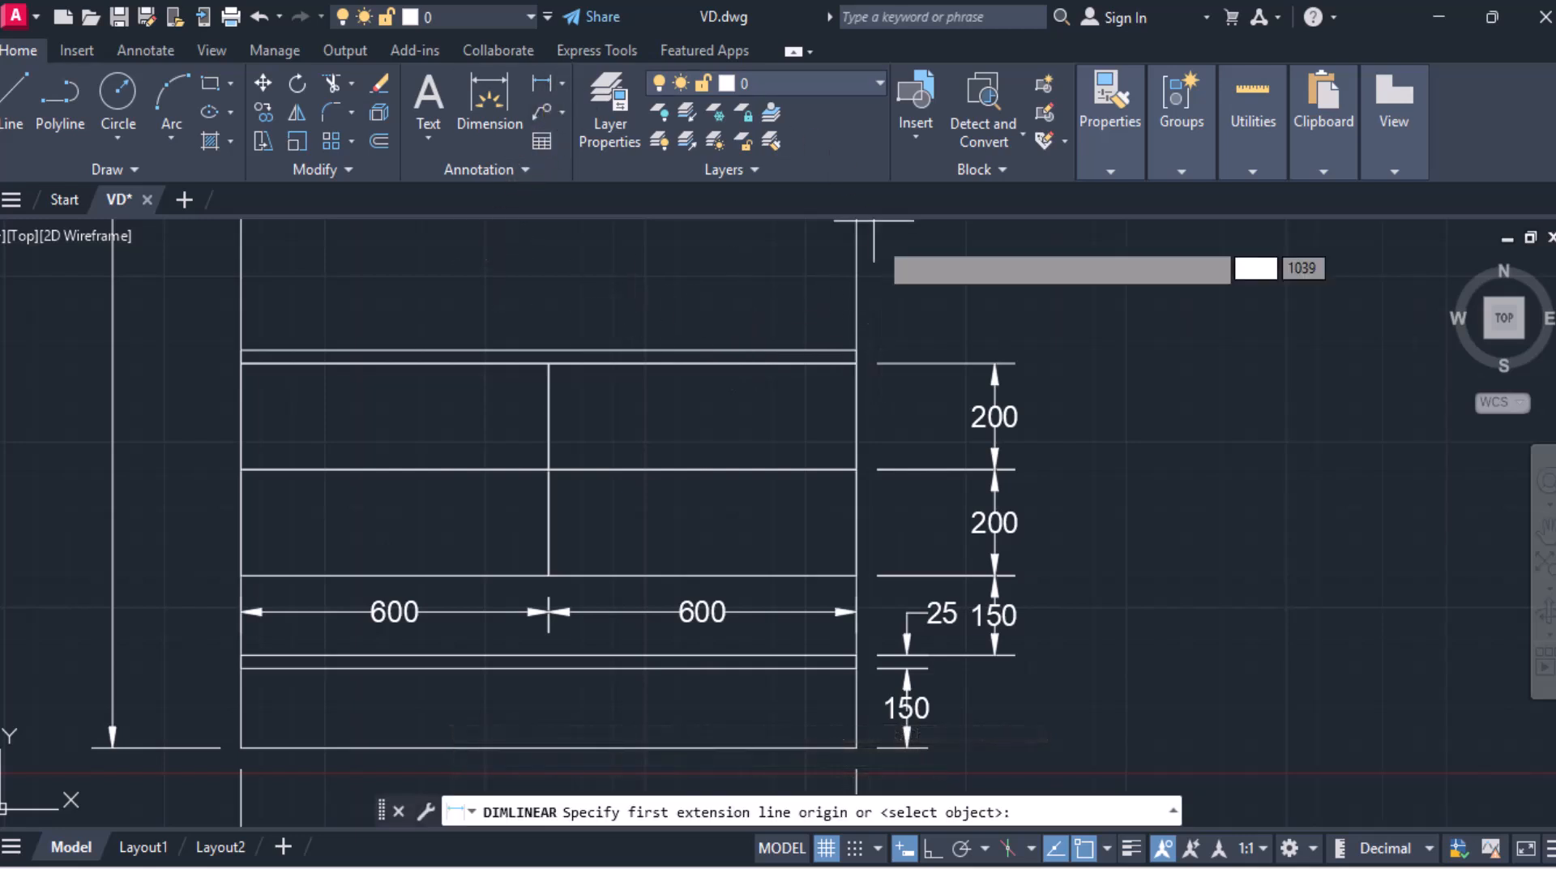
left_click(856, 363)
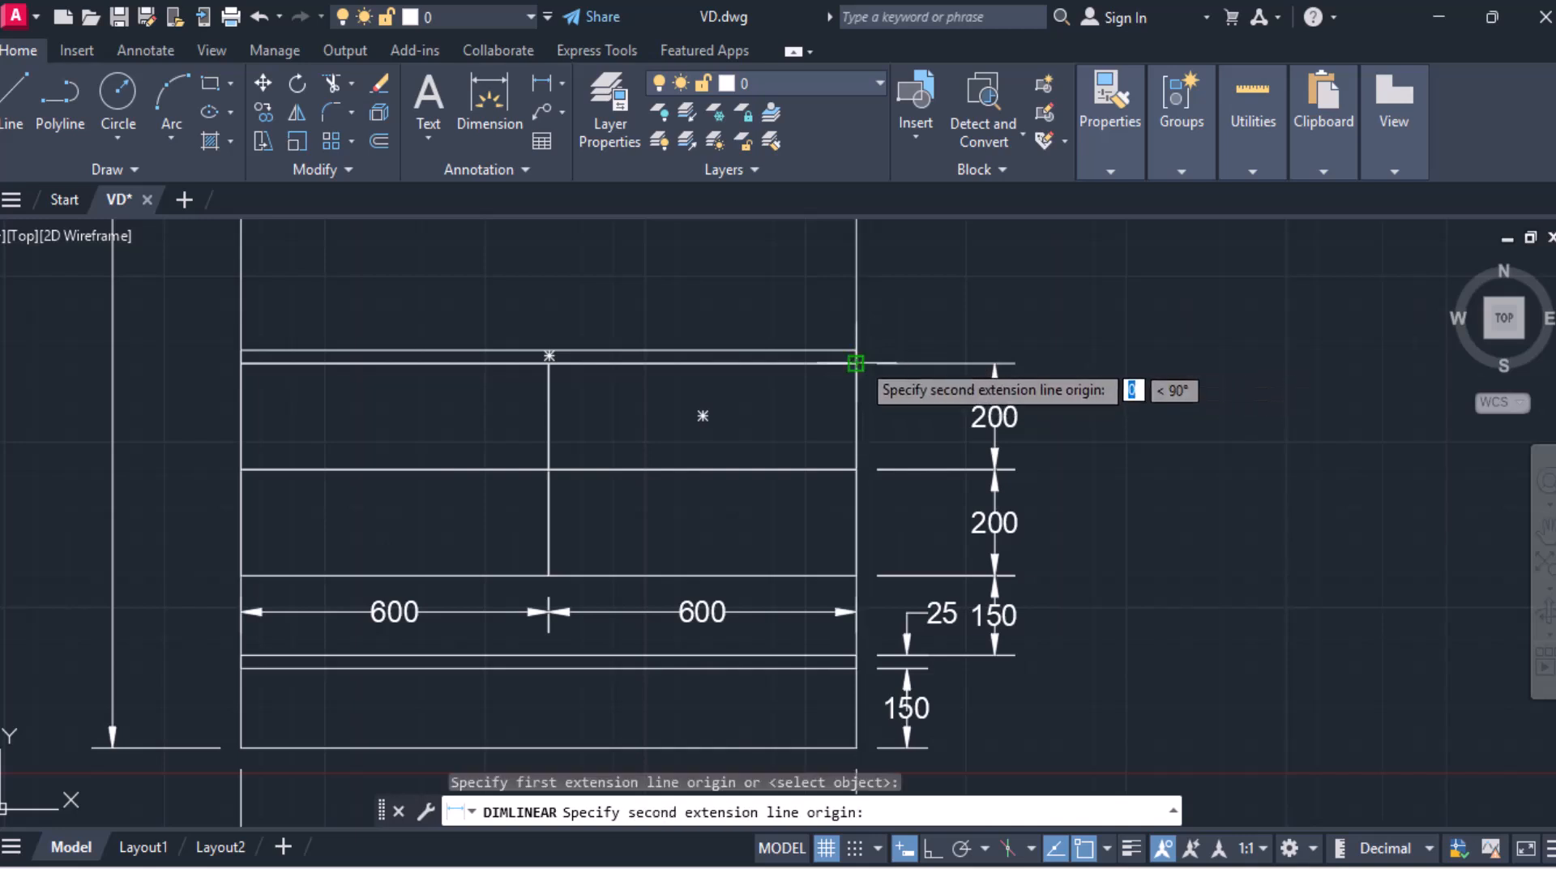
left_click(855, 350)
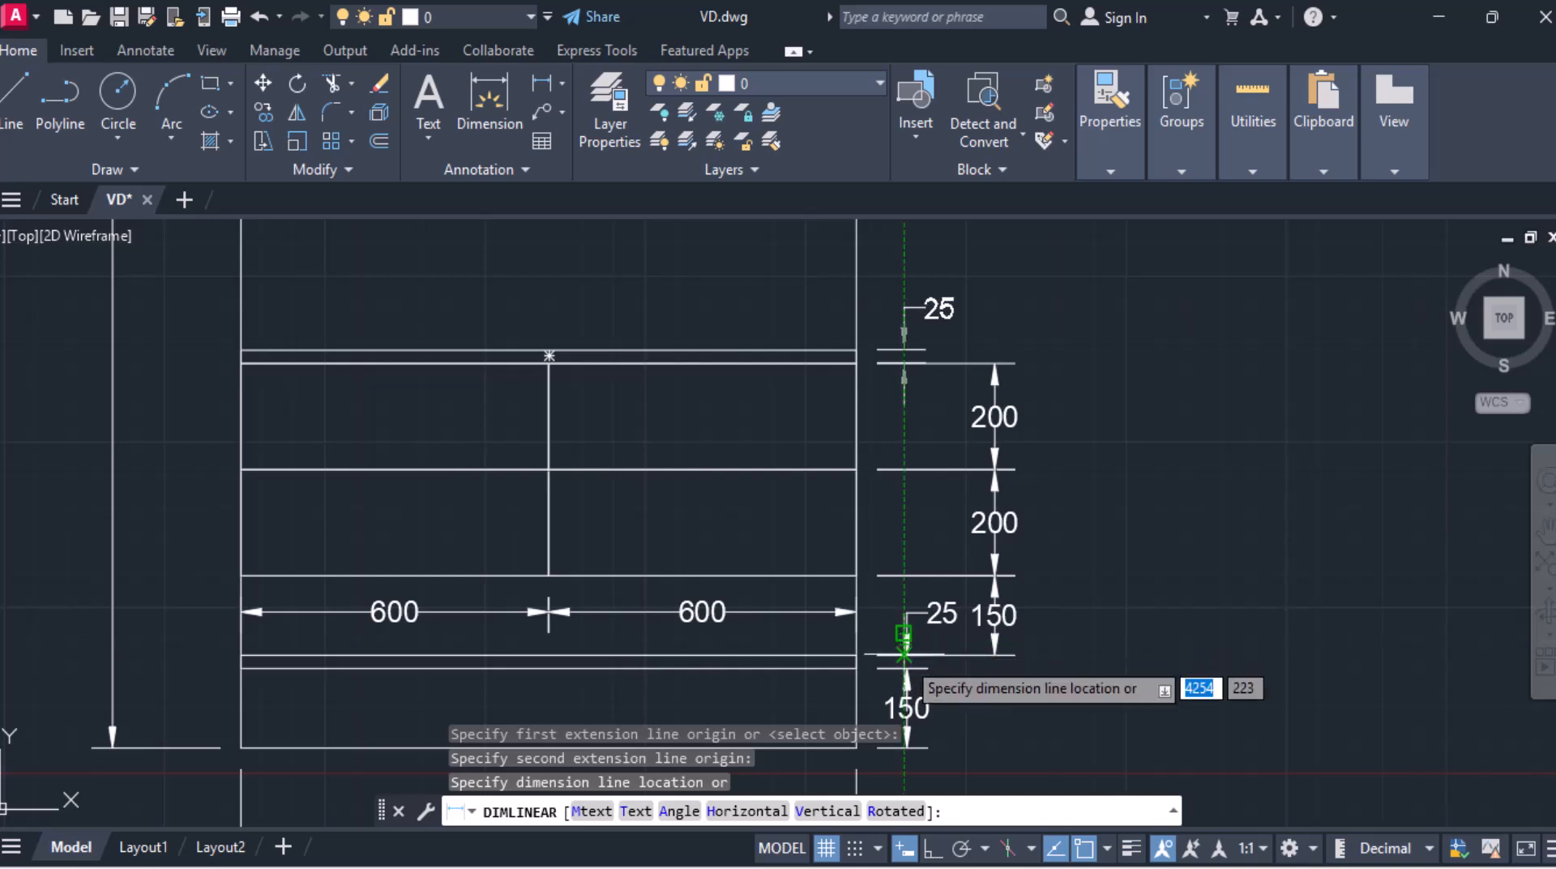
left_click(905, 640)
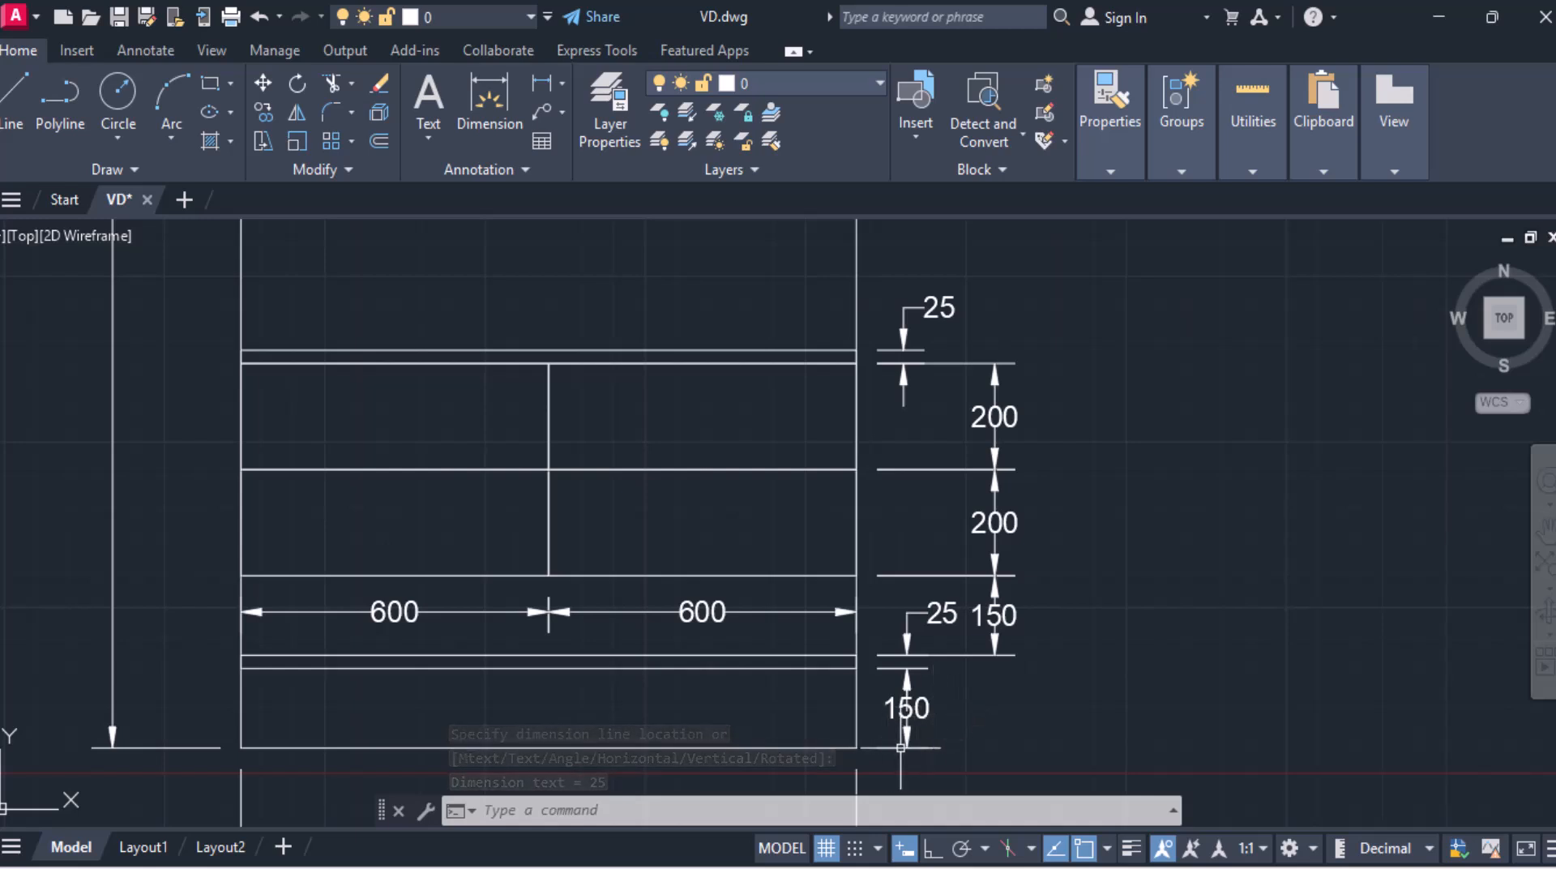
Step: Move the bottom shelf-space height dimension outward to line up with the other vertical dimensions
left_click(900, 747)
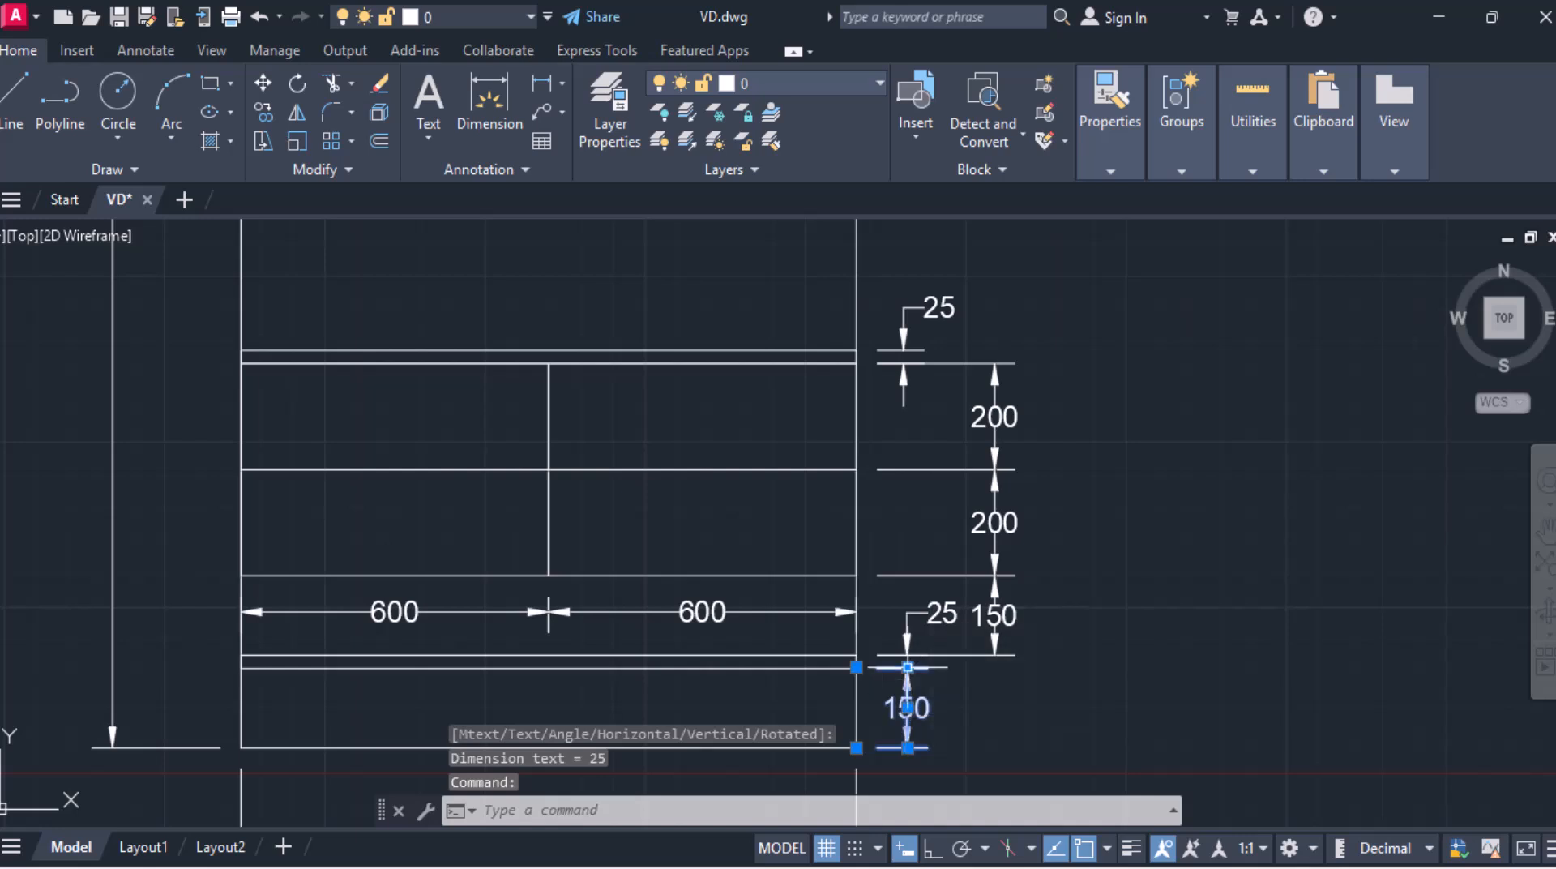
left_click(907, 708)
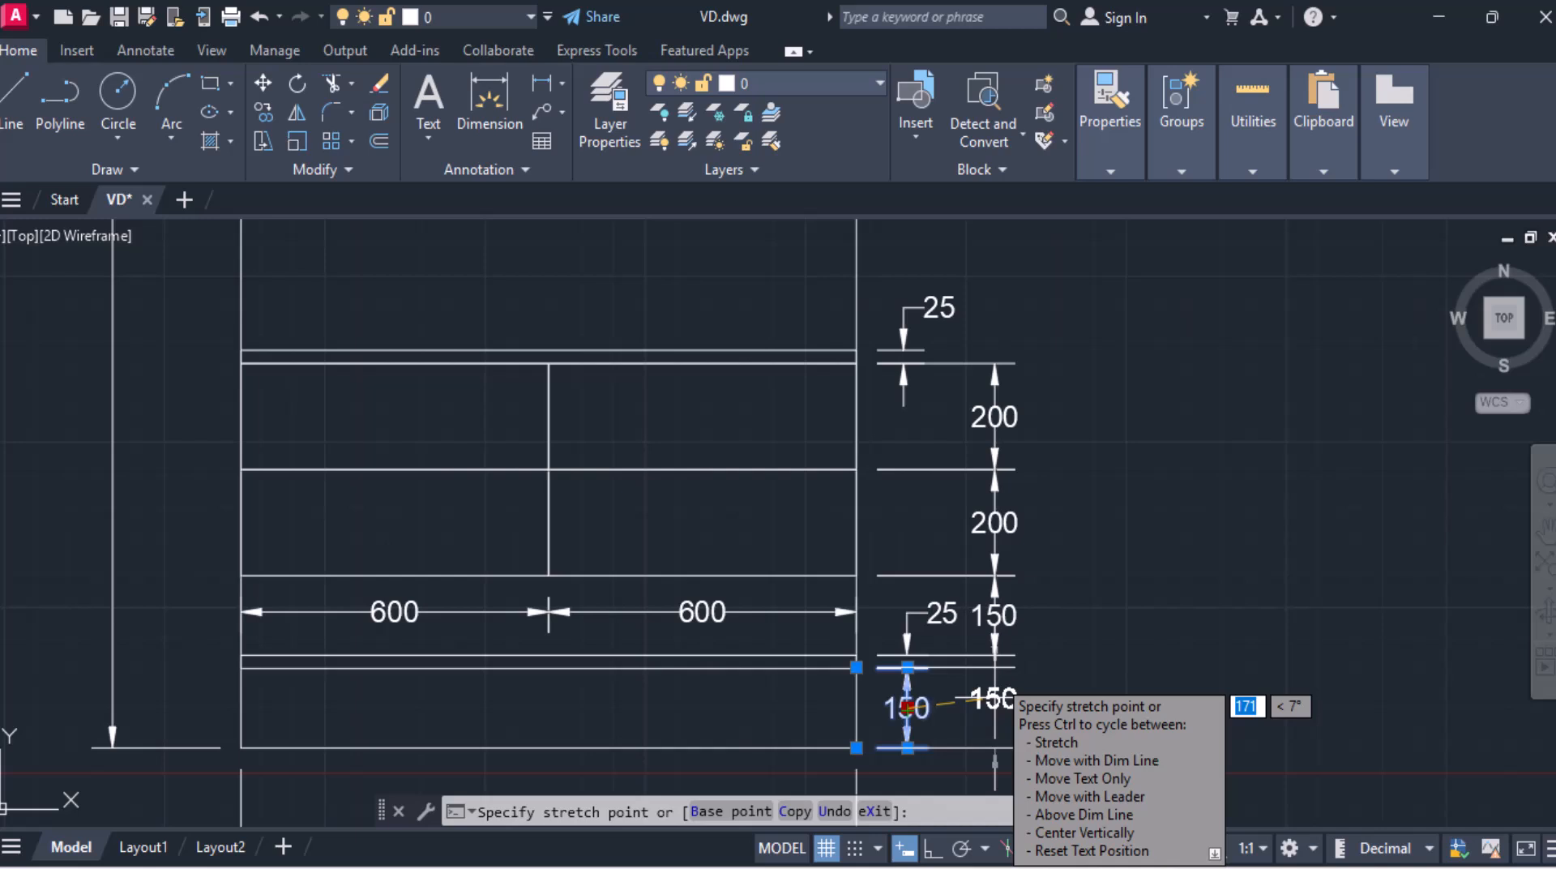
left_click(993, 697)
left_click(993, 697)
left_click(998, 710)
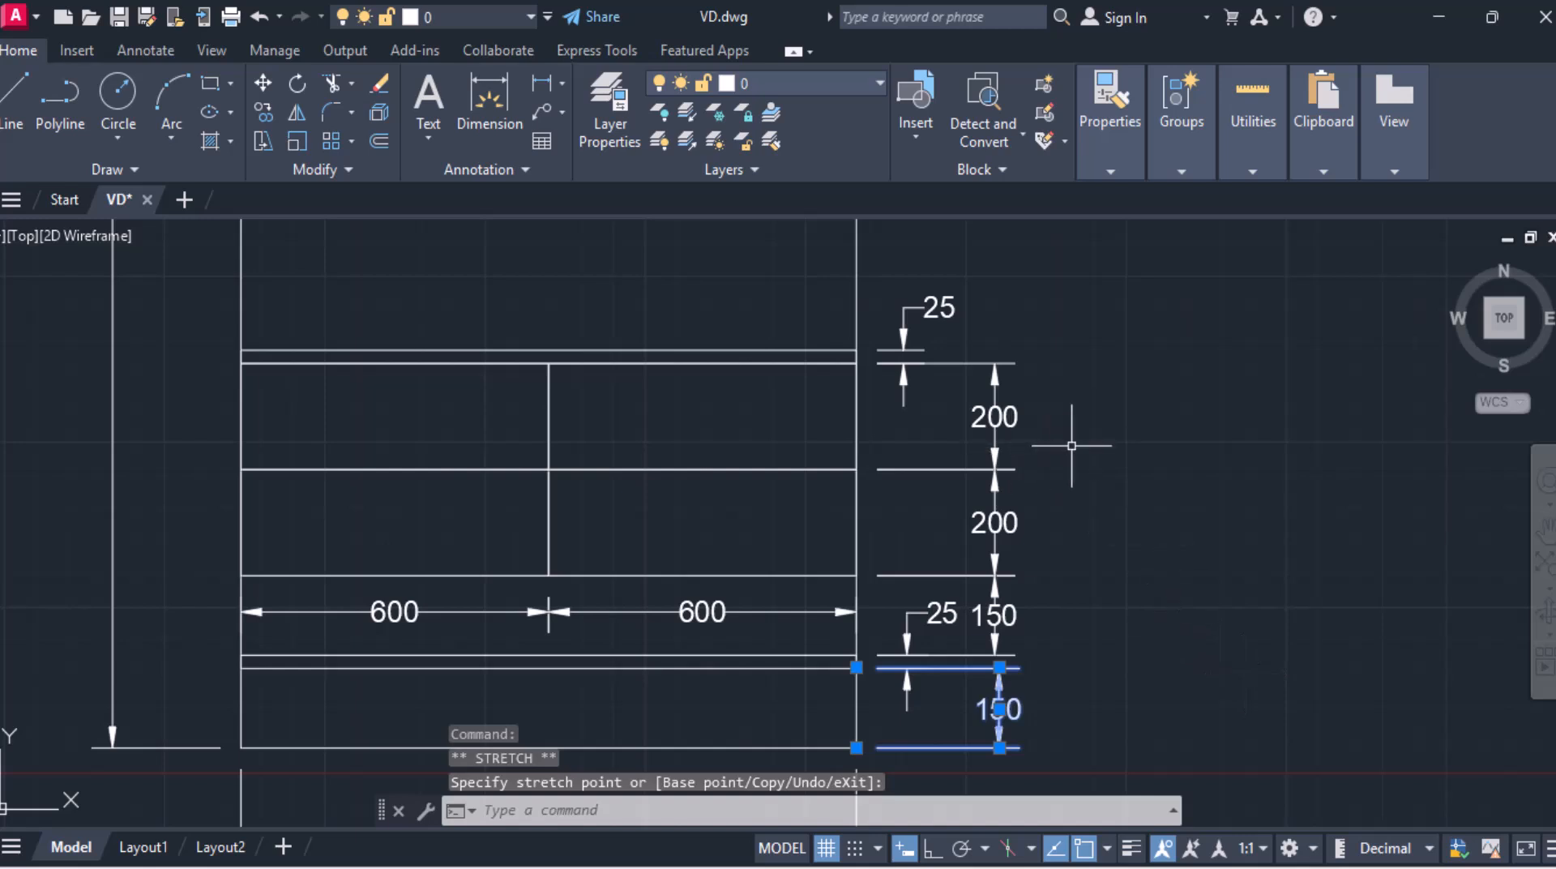
key("Escape")
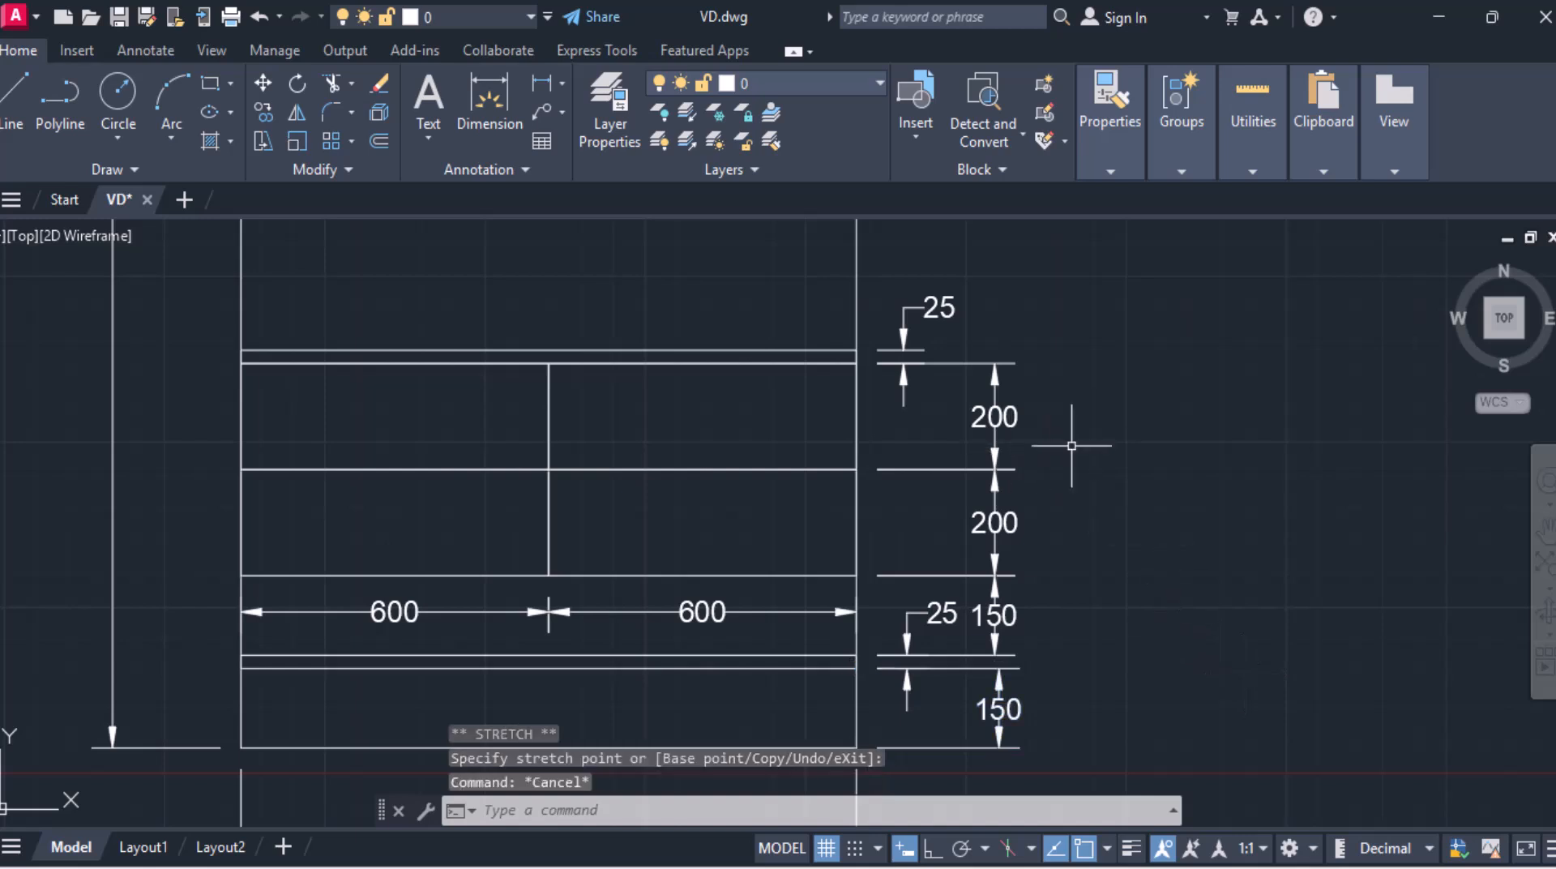
Step: Draw a rectangle from the room outline's top-left corner down to the countertop's top-right corner
scroll(985, 472, "down", 2)
scroll(778, 409, "down", 2)
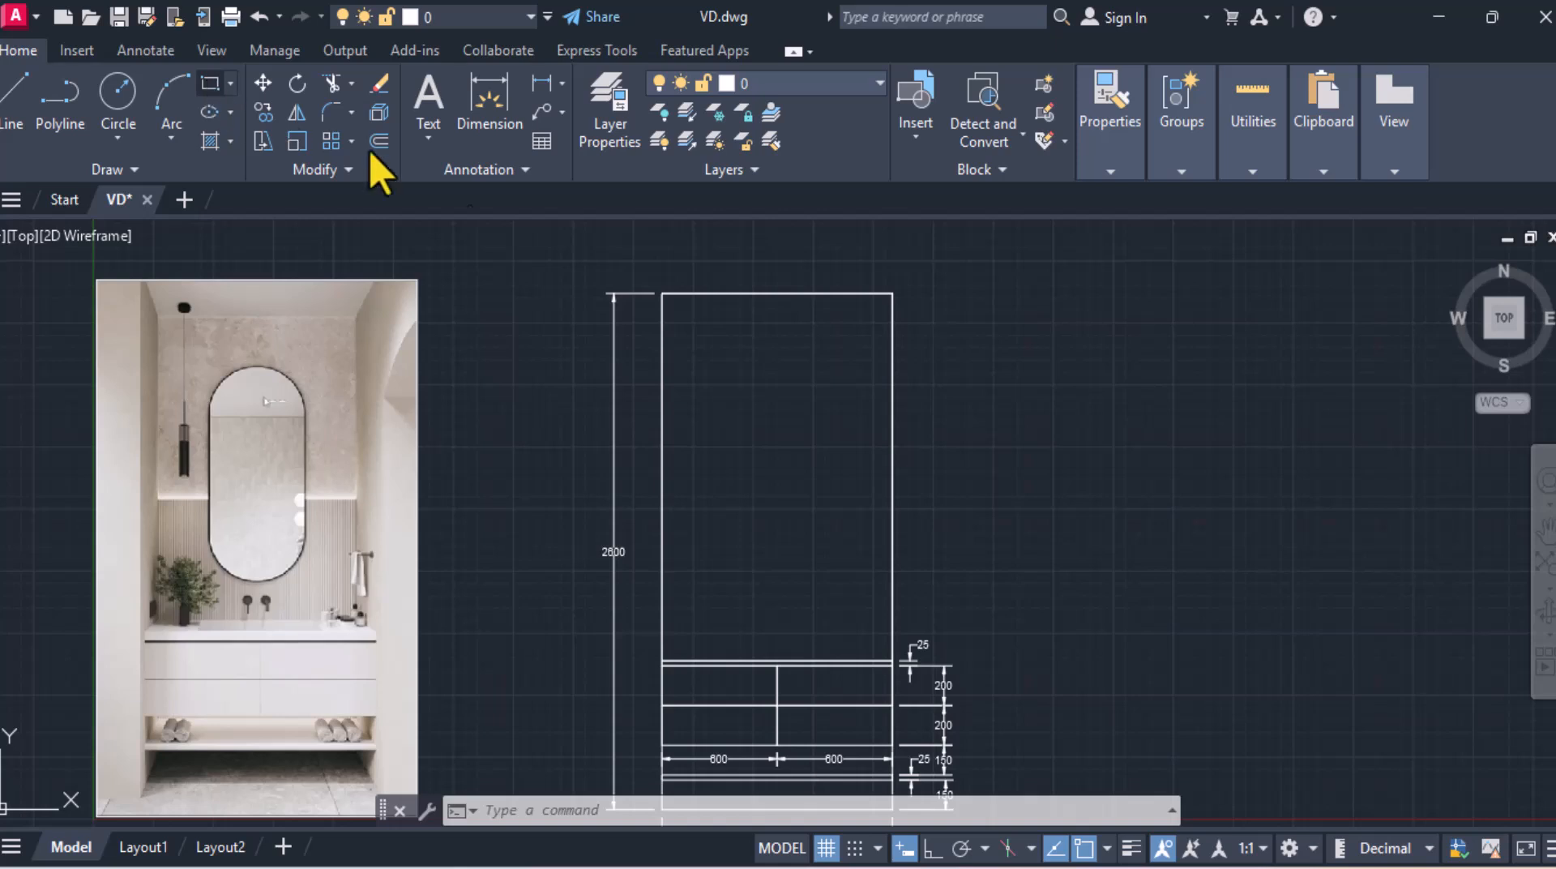
left_click(210, 84)
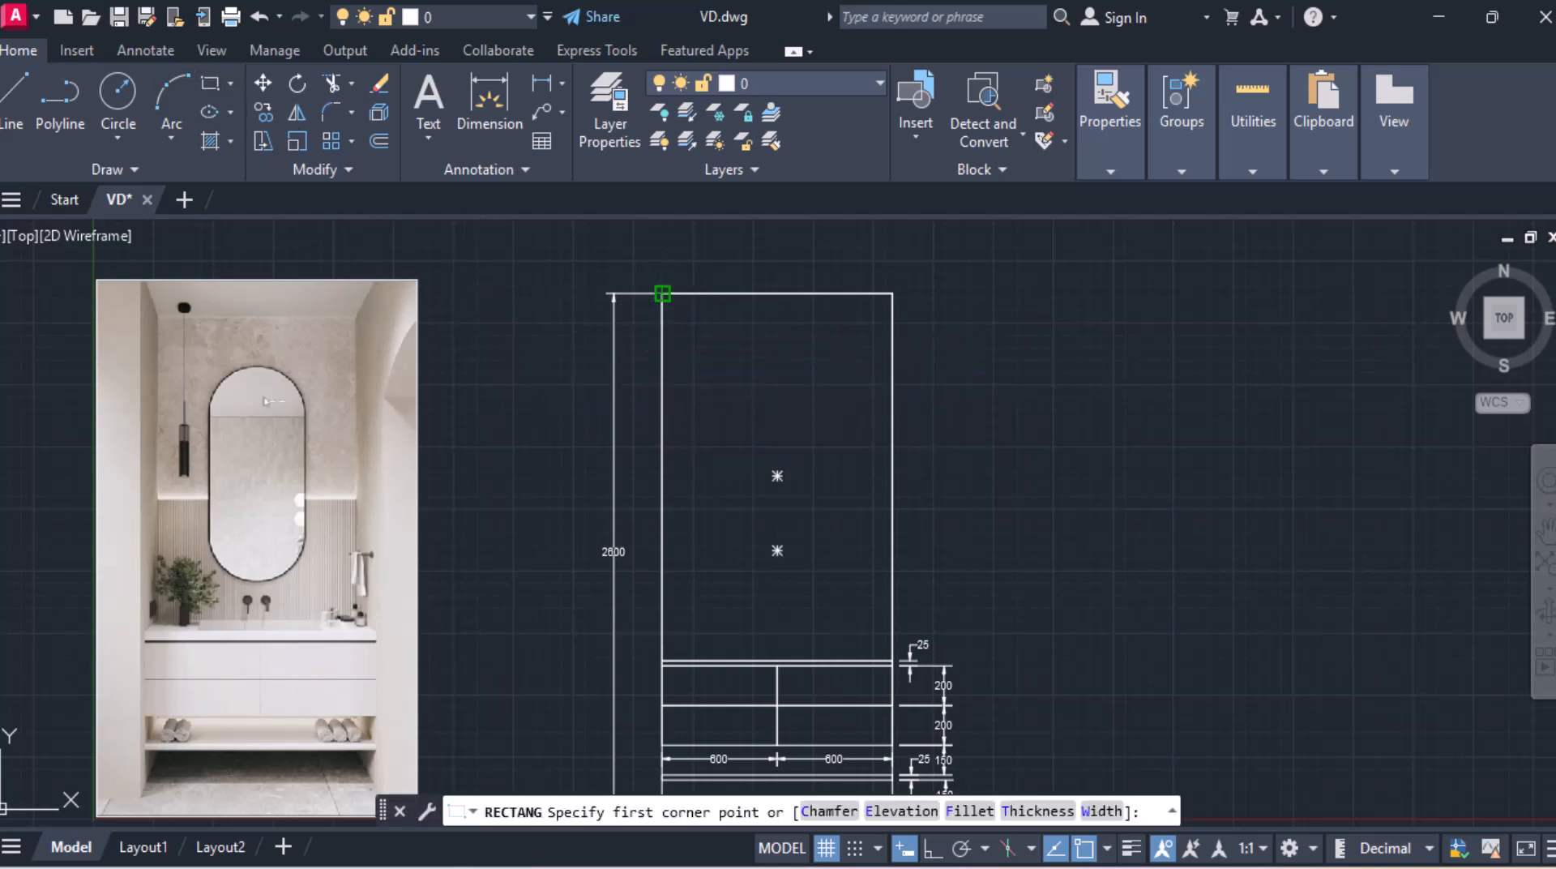
left_click(662, 294)
scroll(873, 699, "up", 2)
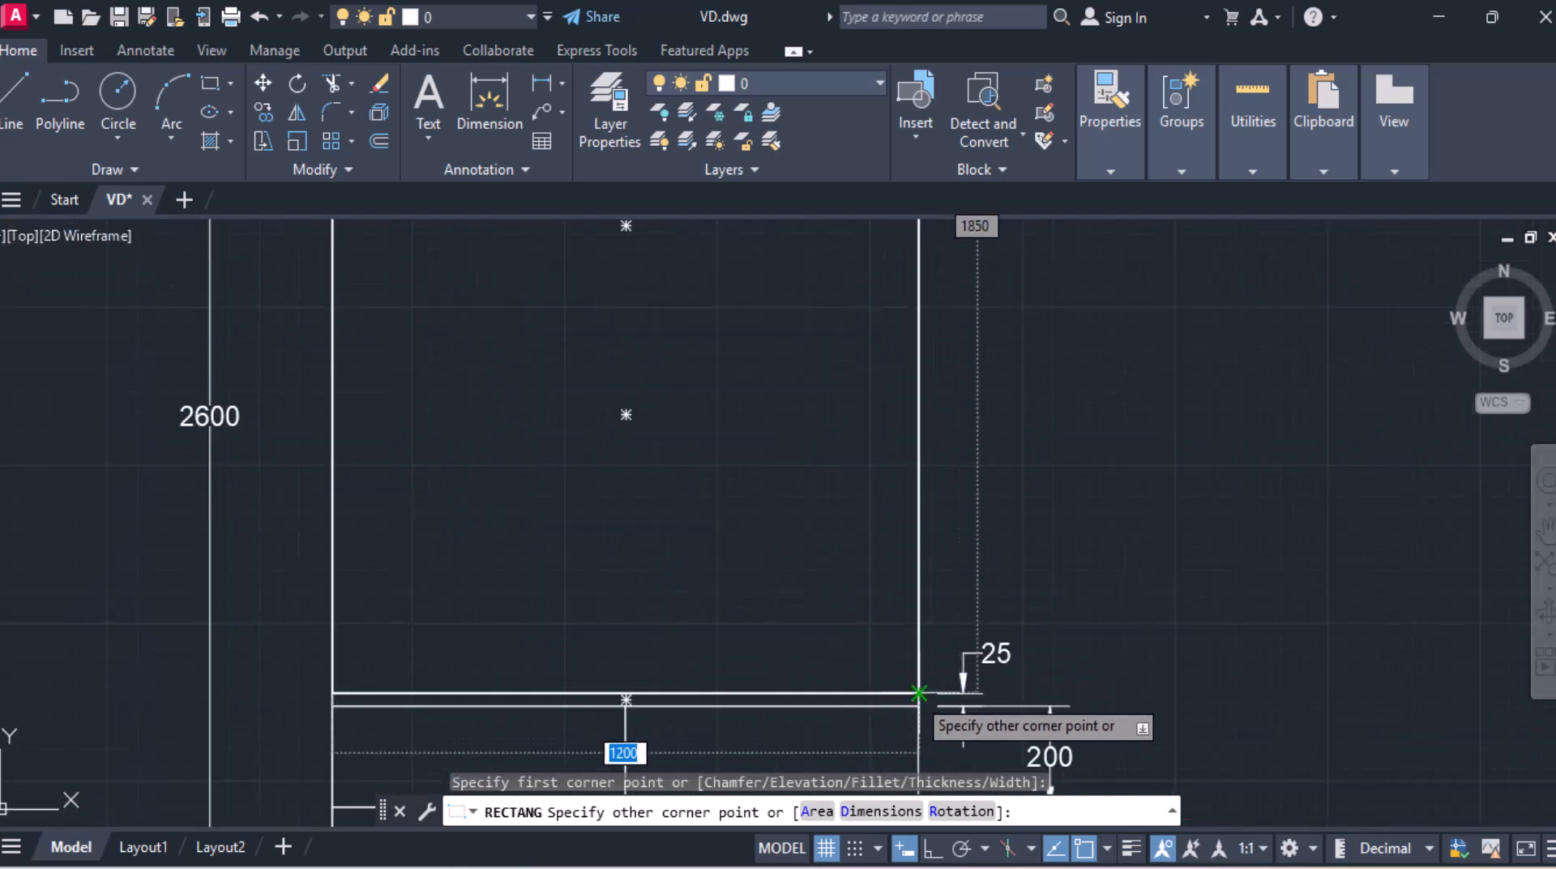
left_click(902, 679)
scroll(886, 646, "down", 3)
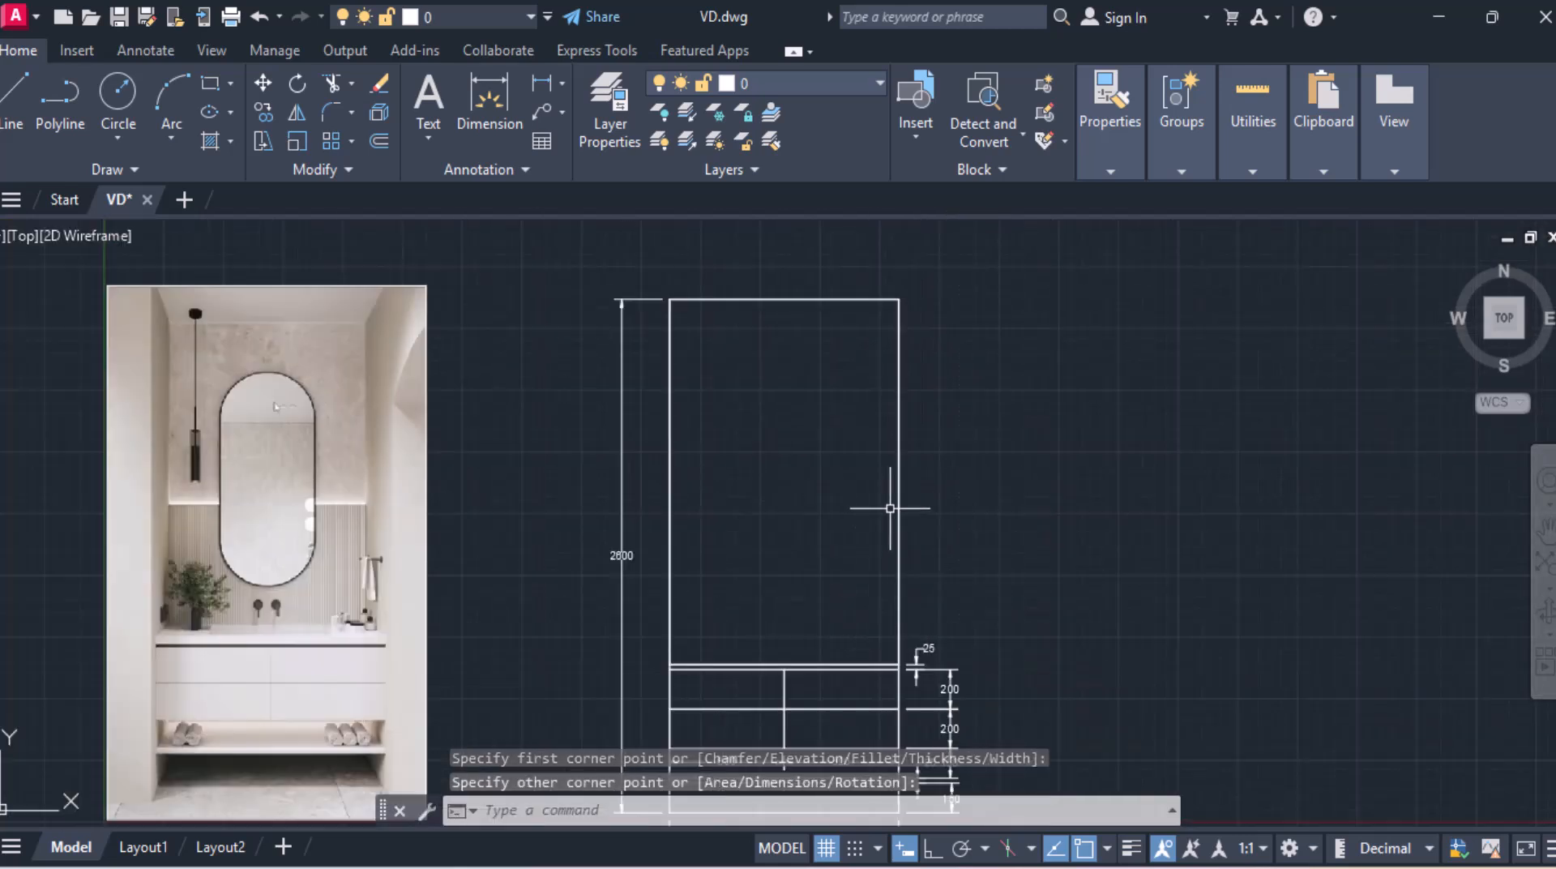
left_click(898, 505)
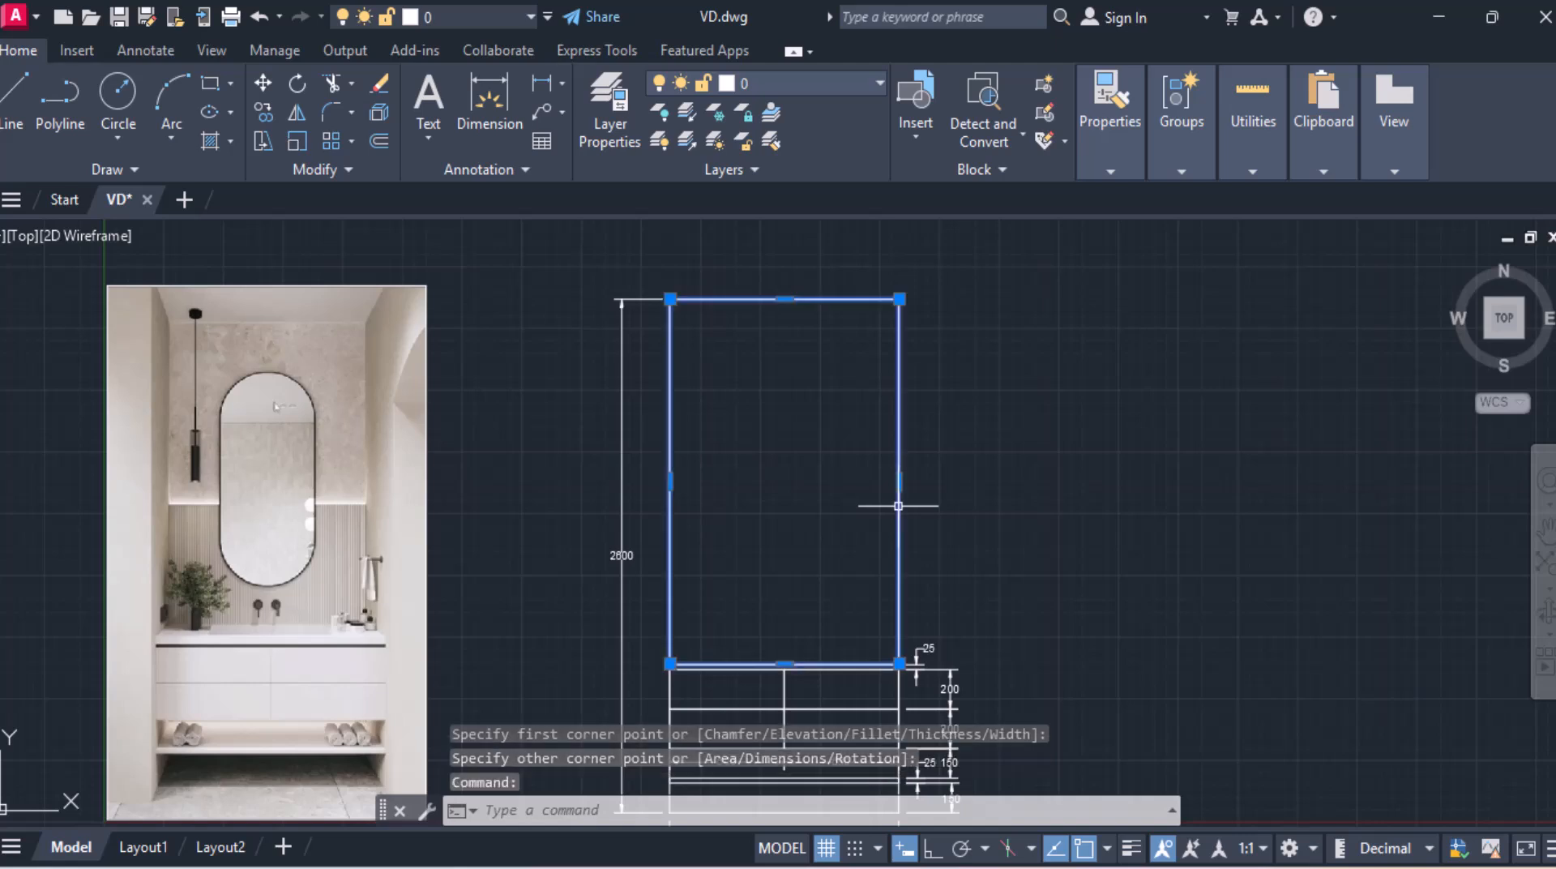
Step: Change the colour of the selected room outline rectangle to yellow
left_click(1110, 172)
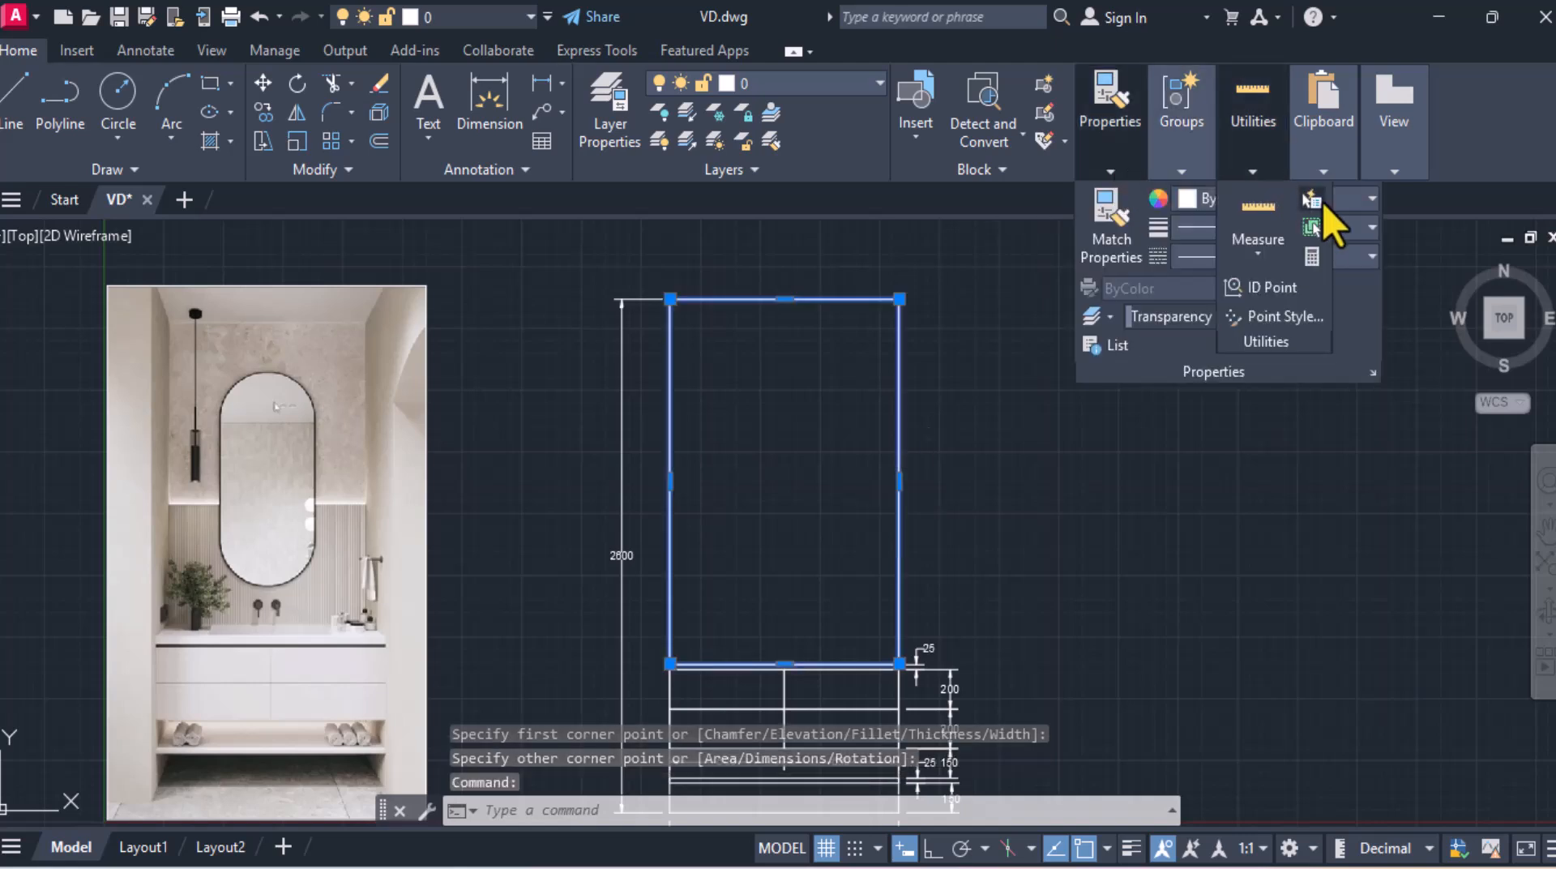
left_click(1358, 200)
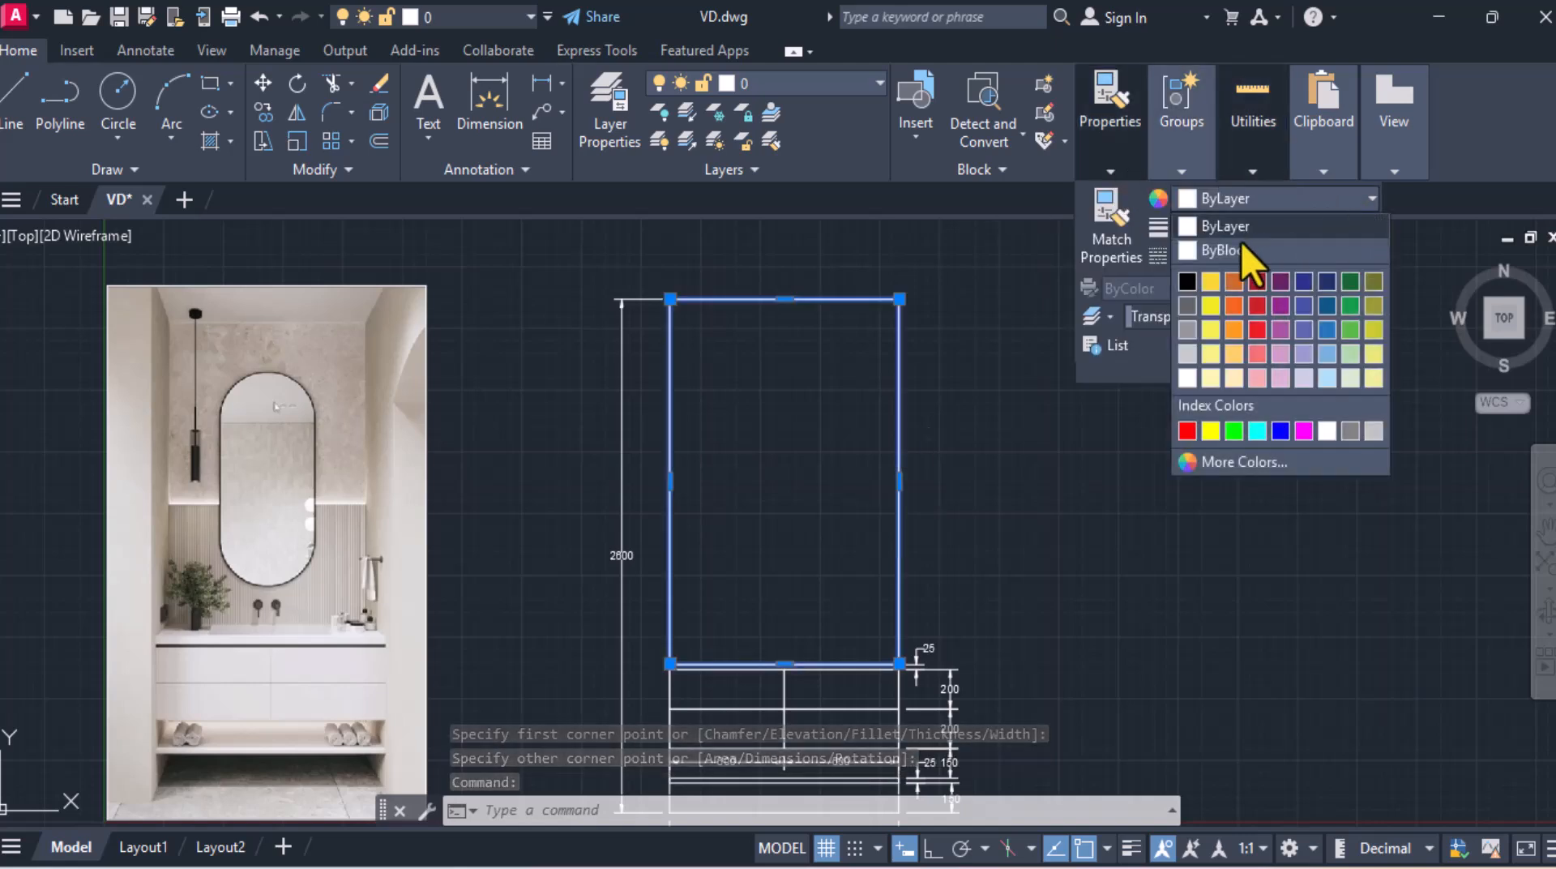
left_click(1211, 281)
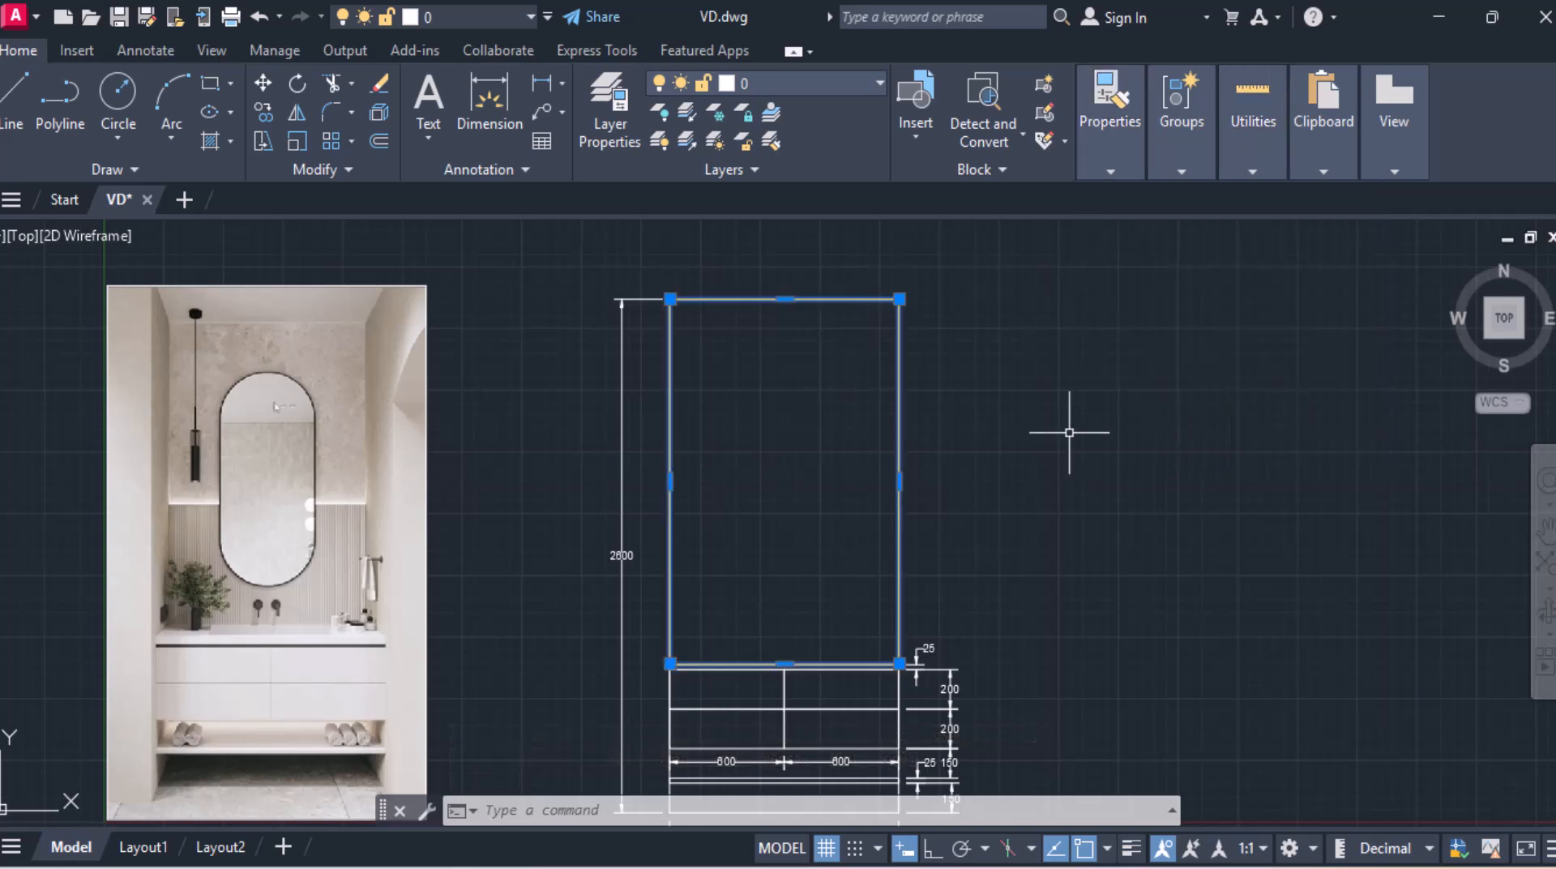
key("Escape")
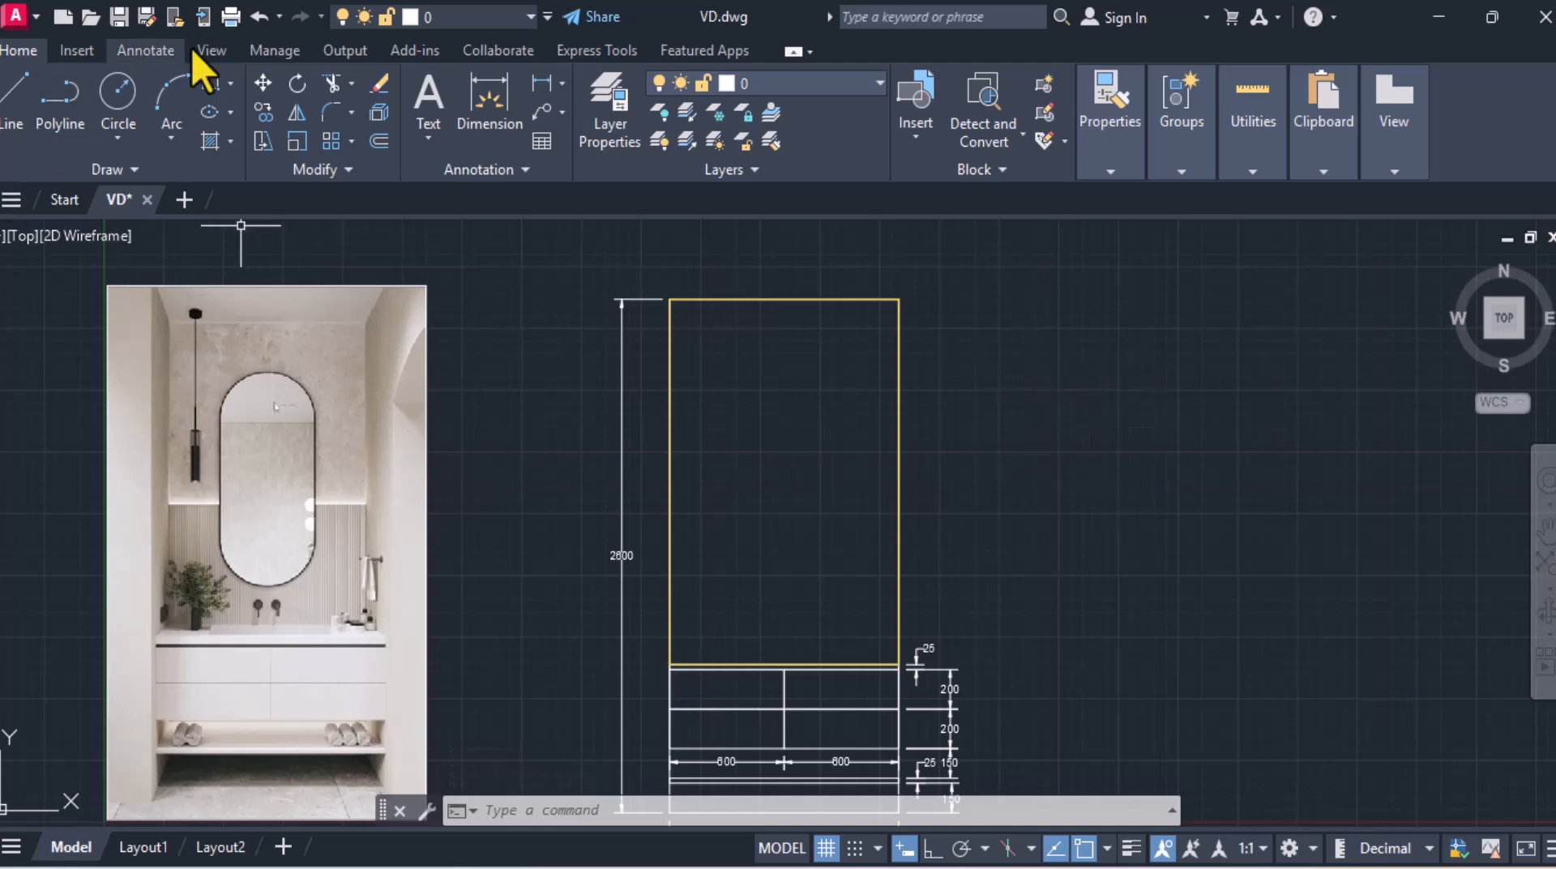
Step: Draw a 500 by 1200 rectangle for the mirror beside the drawing
left_click(204, 87)
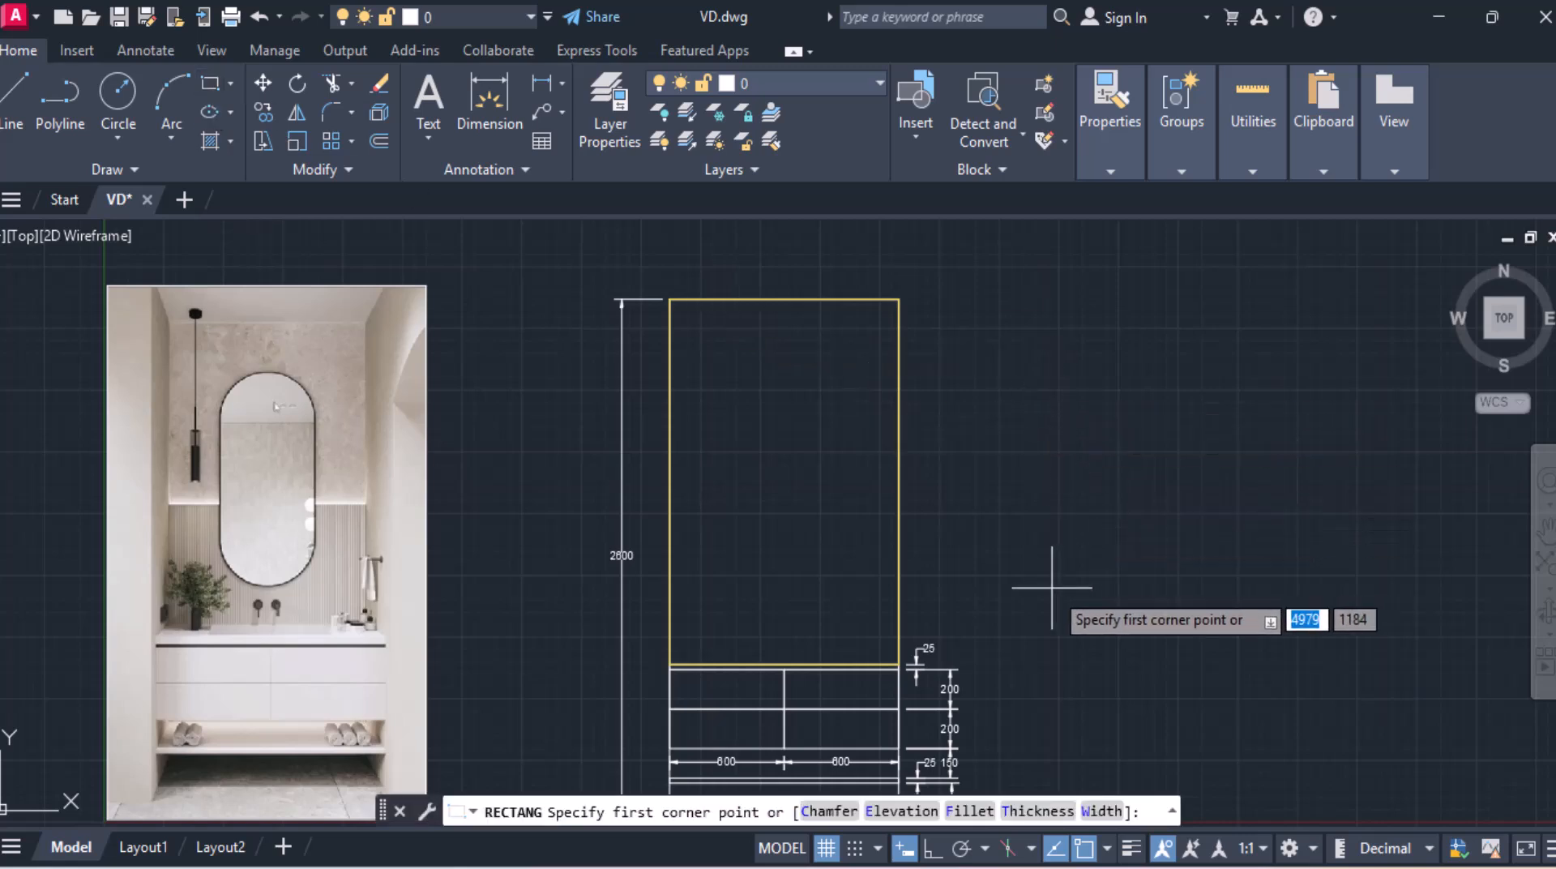
left_click(1024, 585)
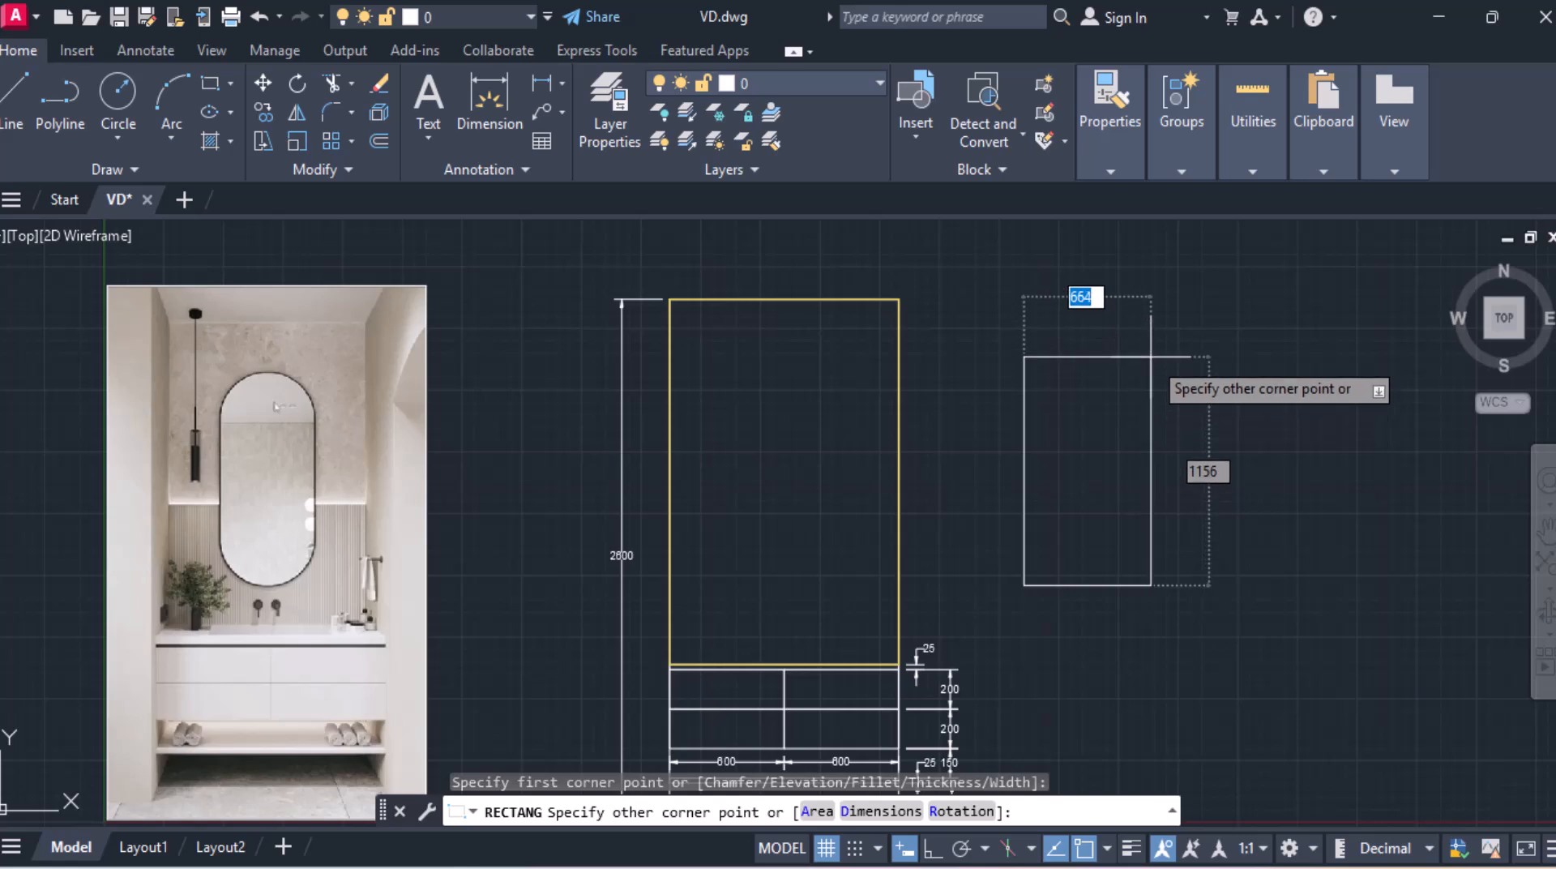
type("500")
key("Tab")
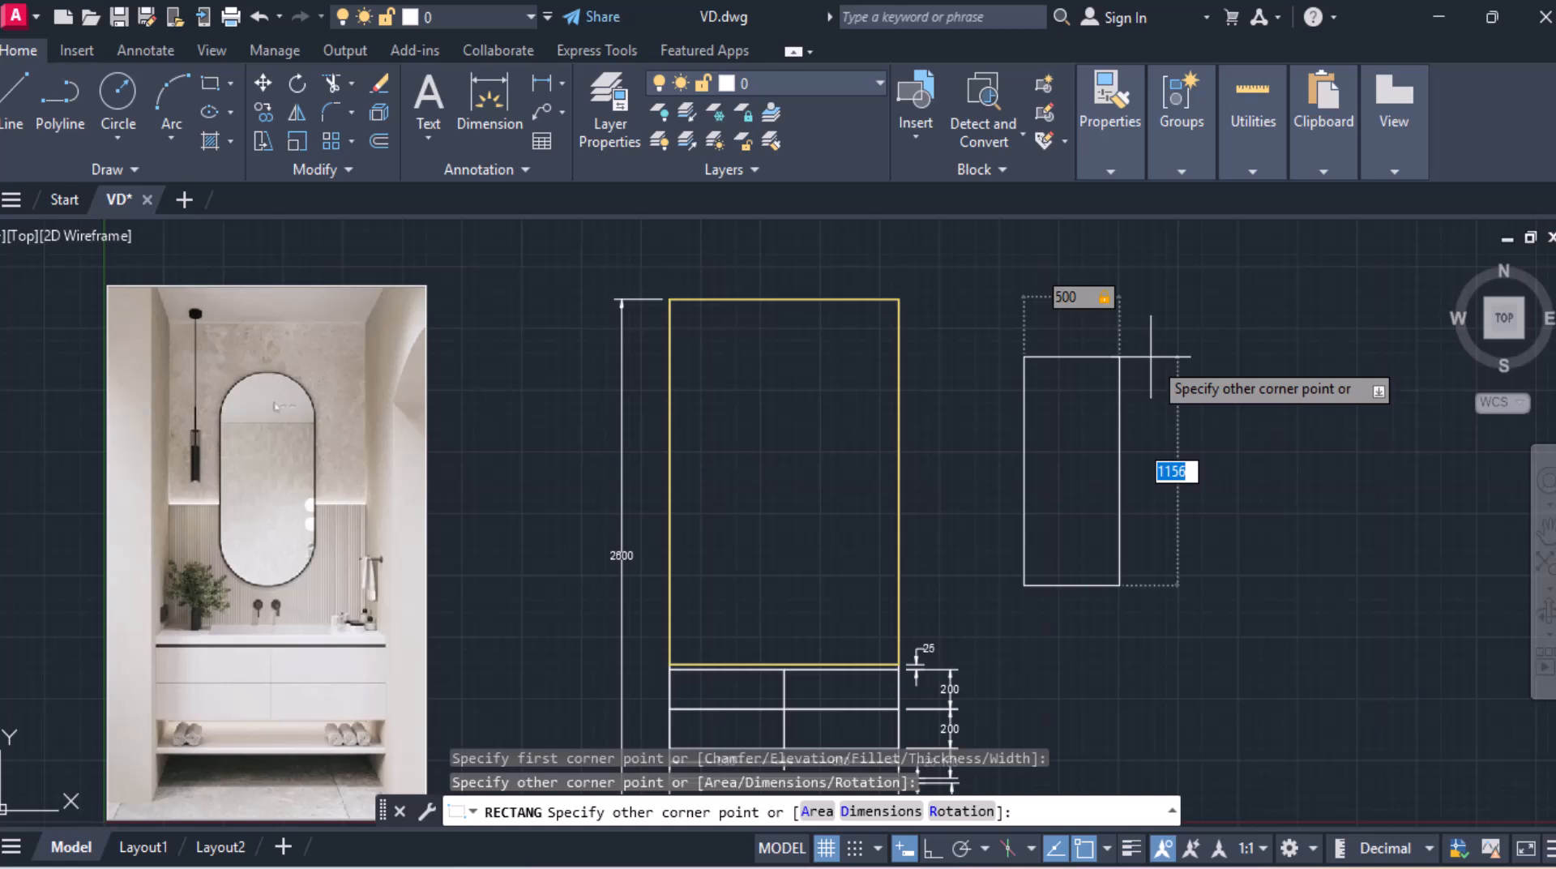
key("Return")
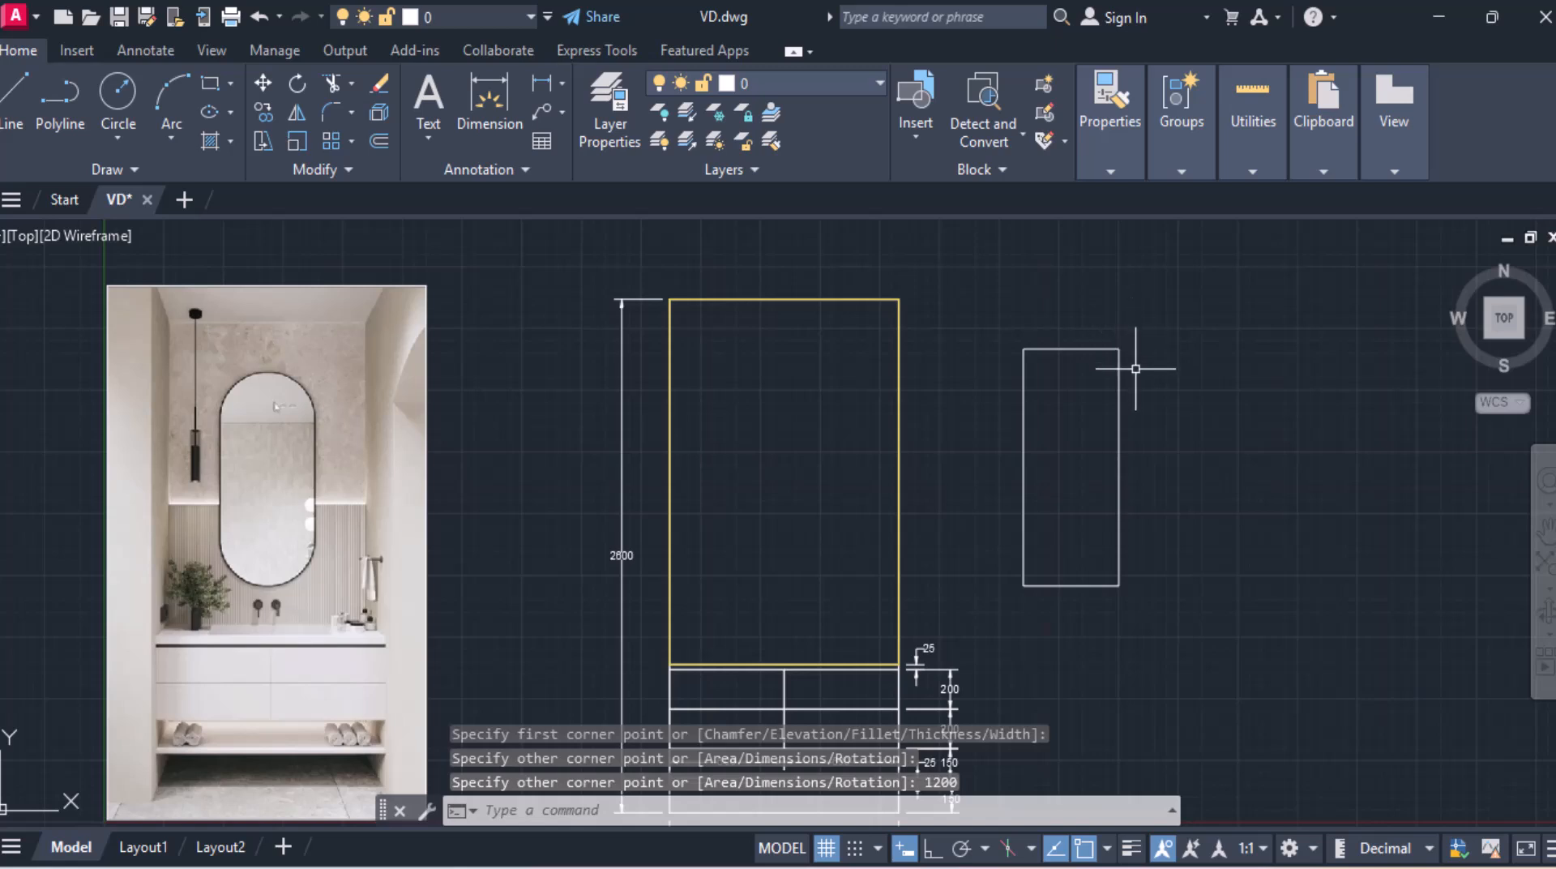
Step: Move the mirror rectangle by its geometric centre into the wall area above the countertop
left_click(1120, 380)
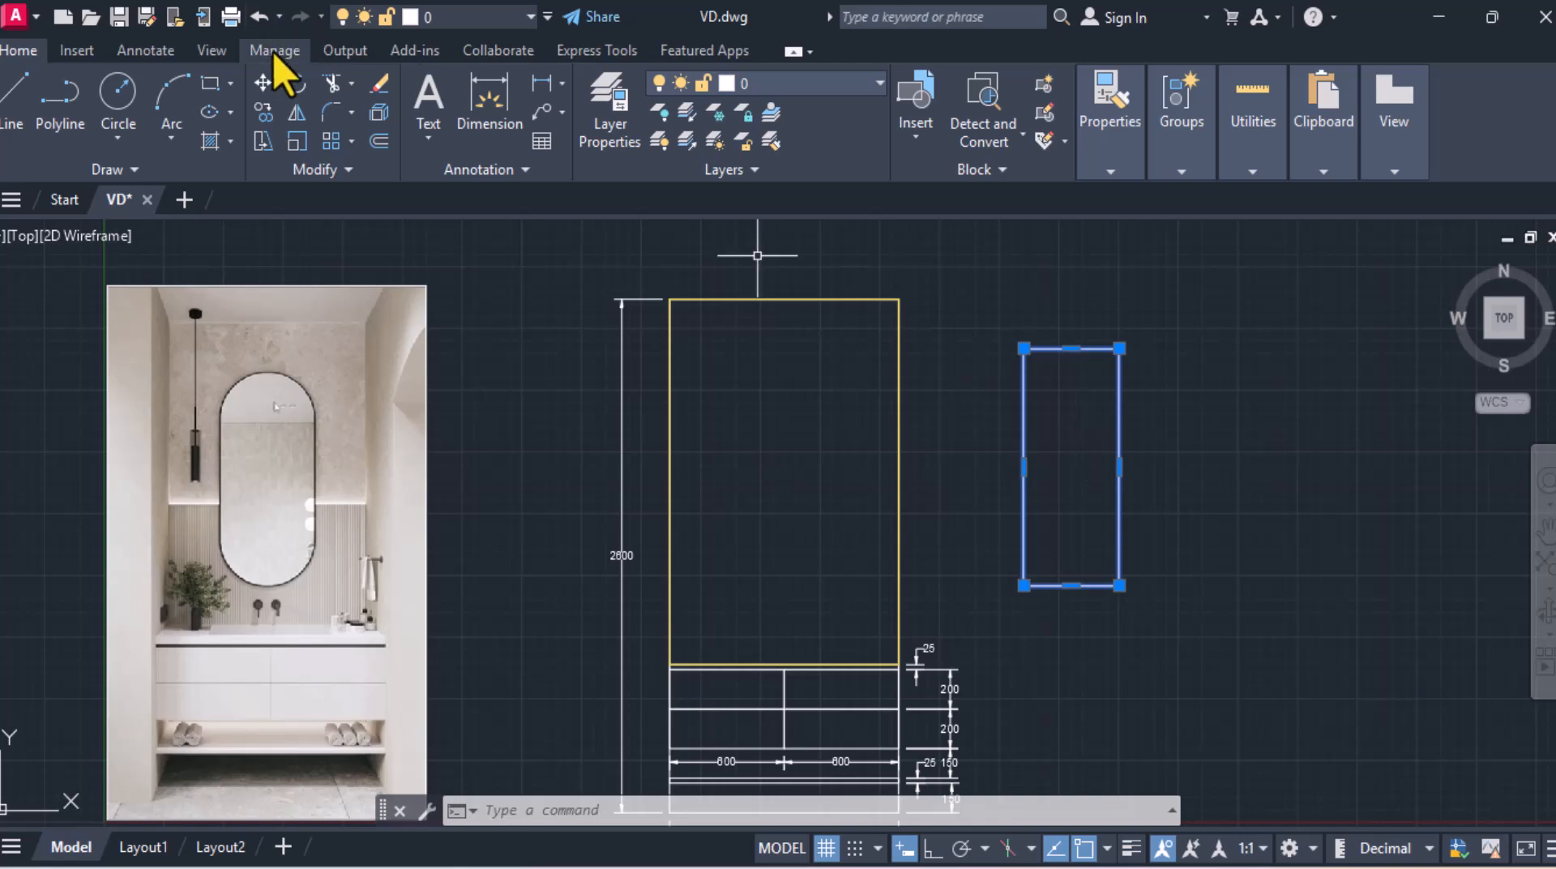
left_click(263, 86)
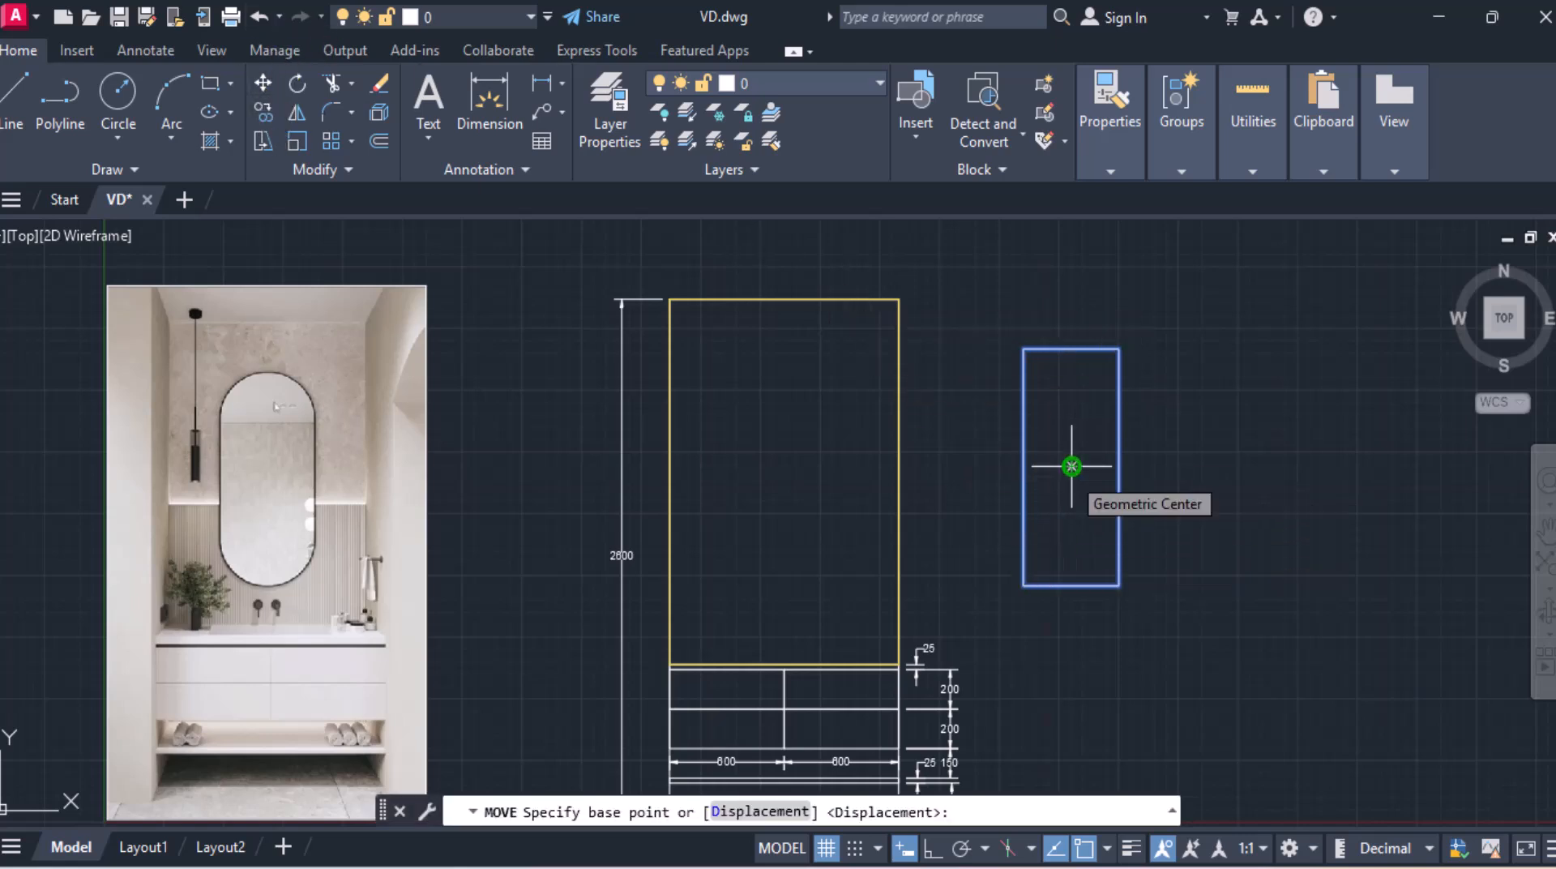
left_click(1071, 466)
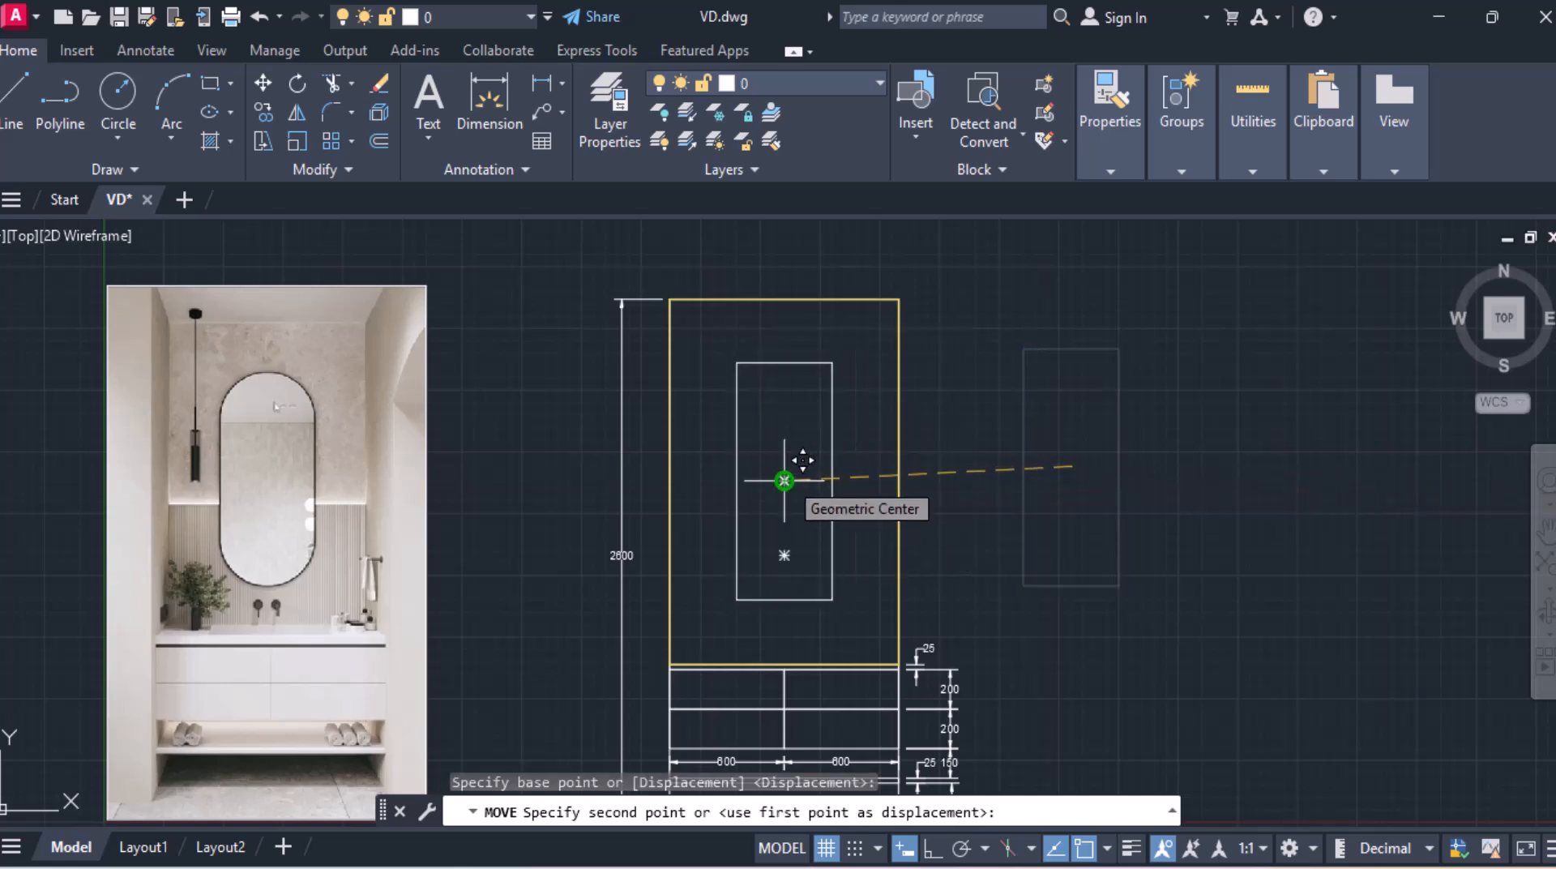
left_click(802, 460)
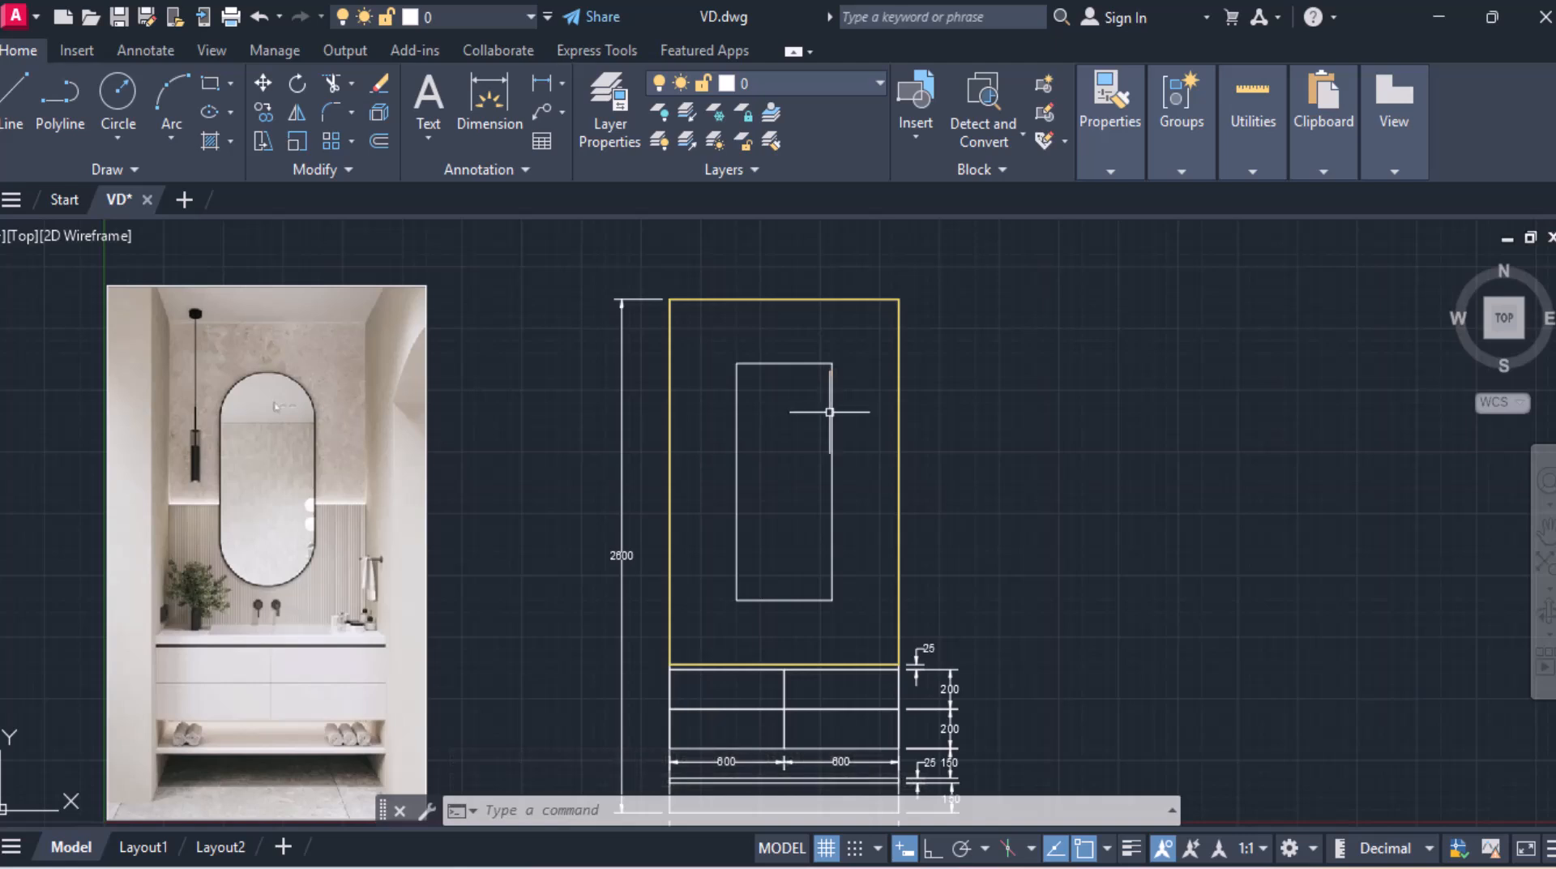
Step: Explode the mirror rectangle into separate lines
left_click(830, 412)
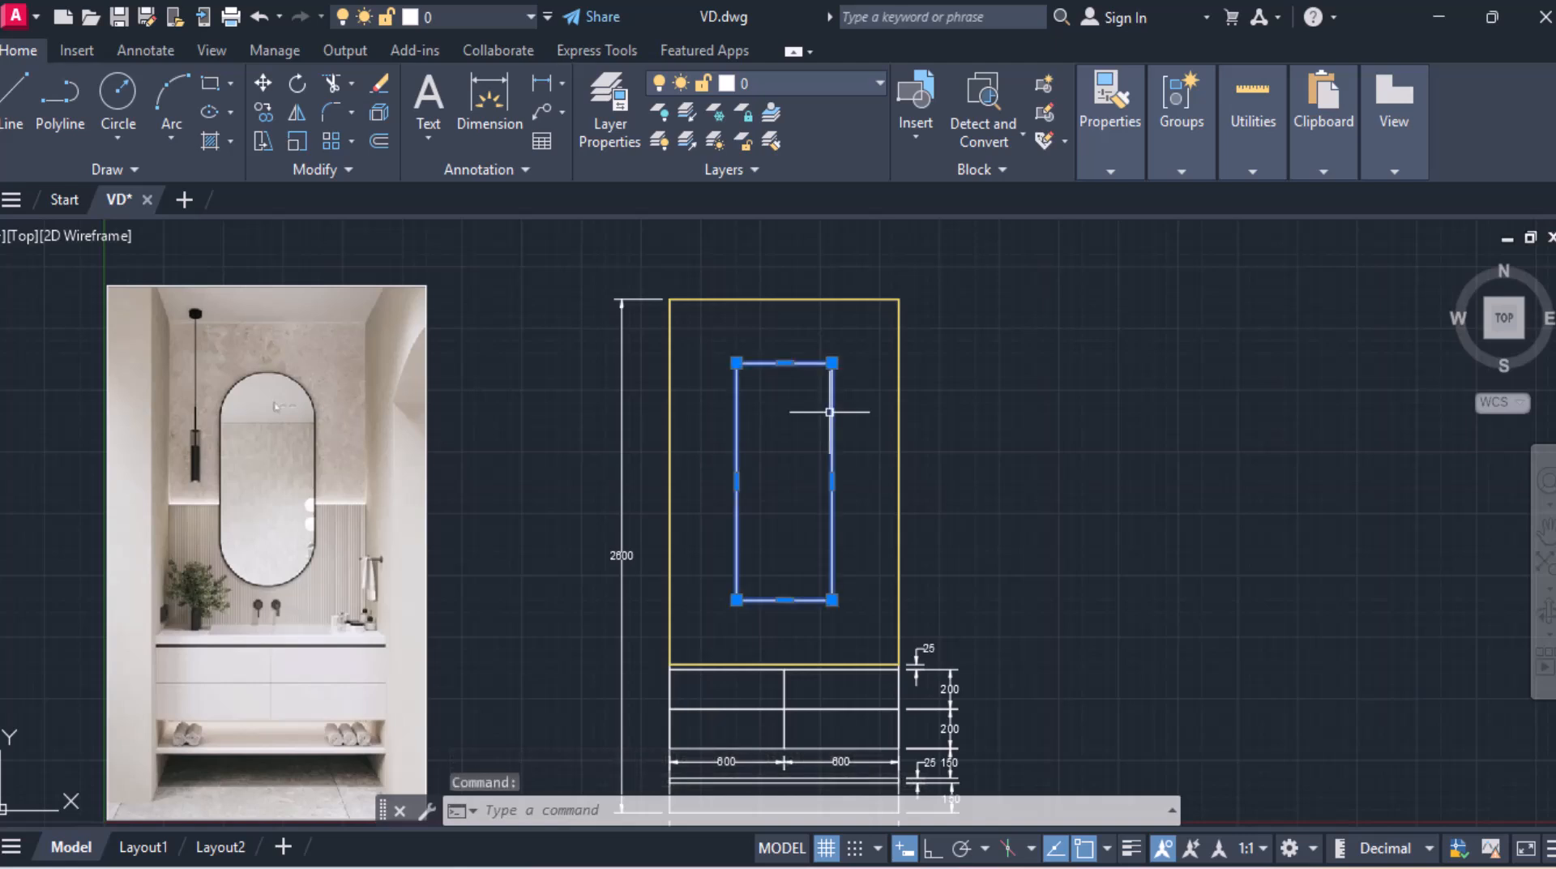
type("LODE")
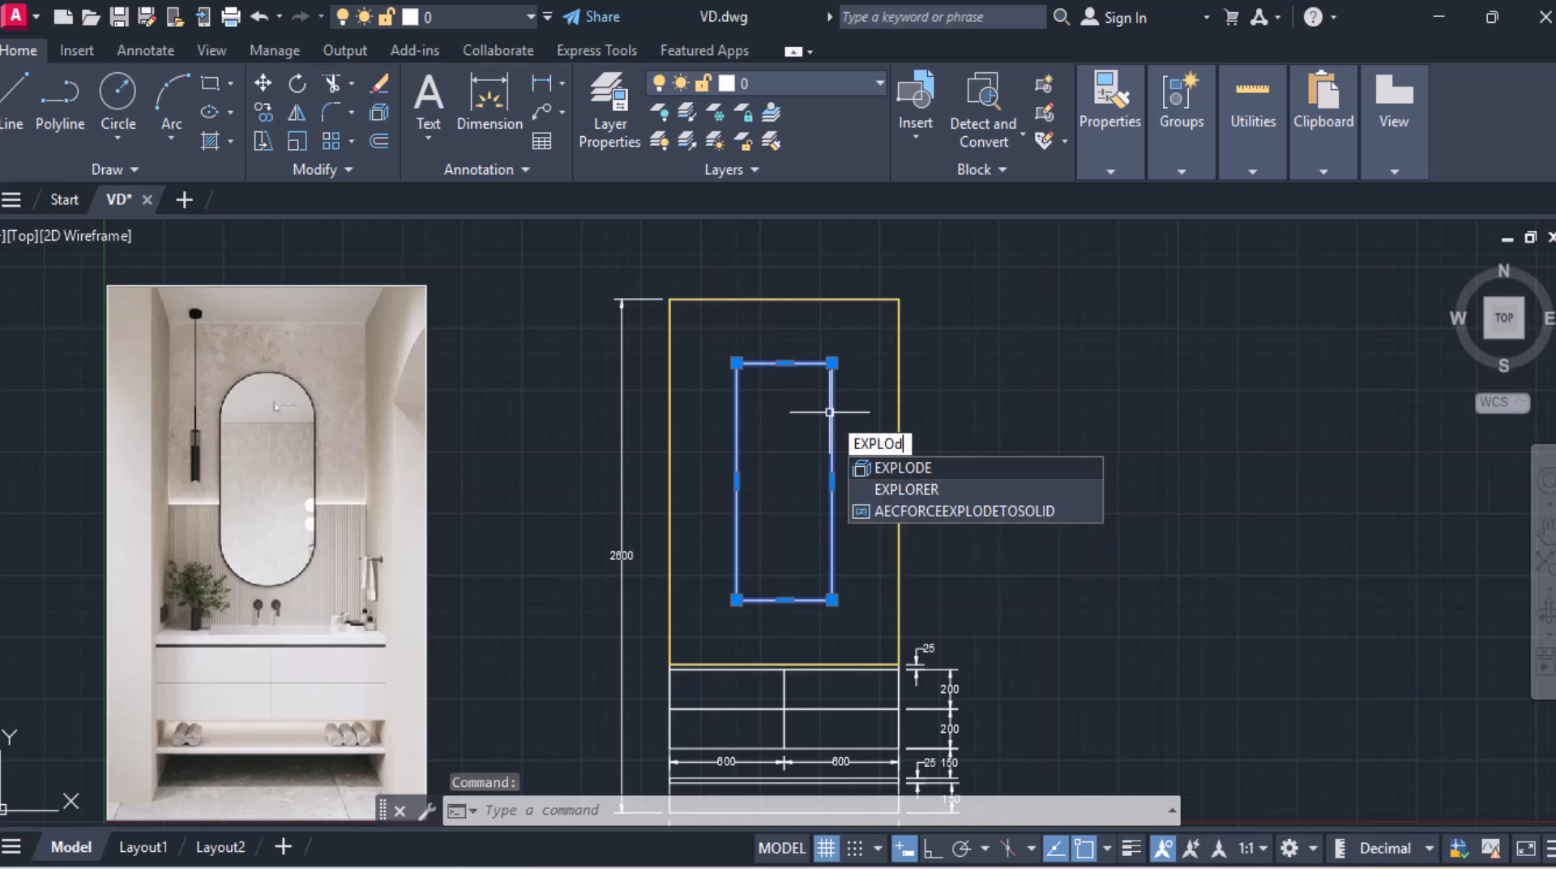
key("Return")
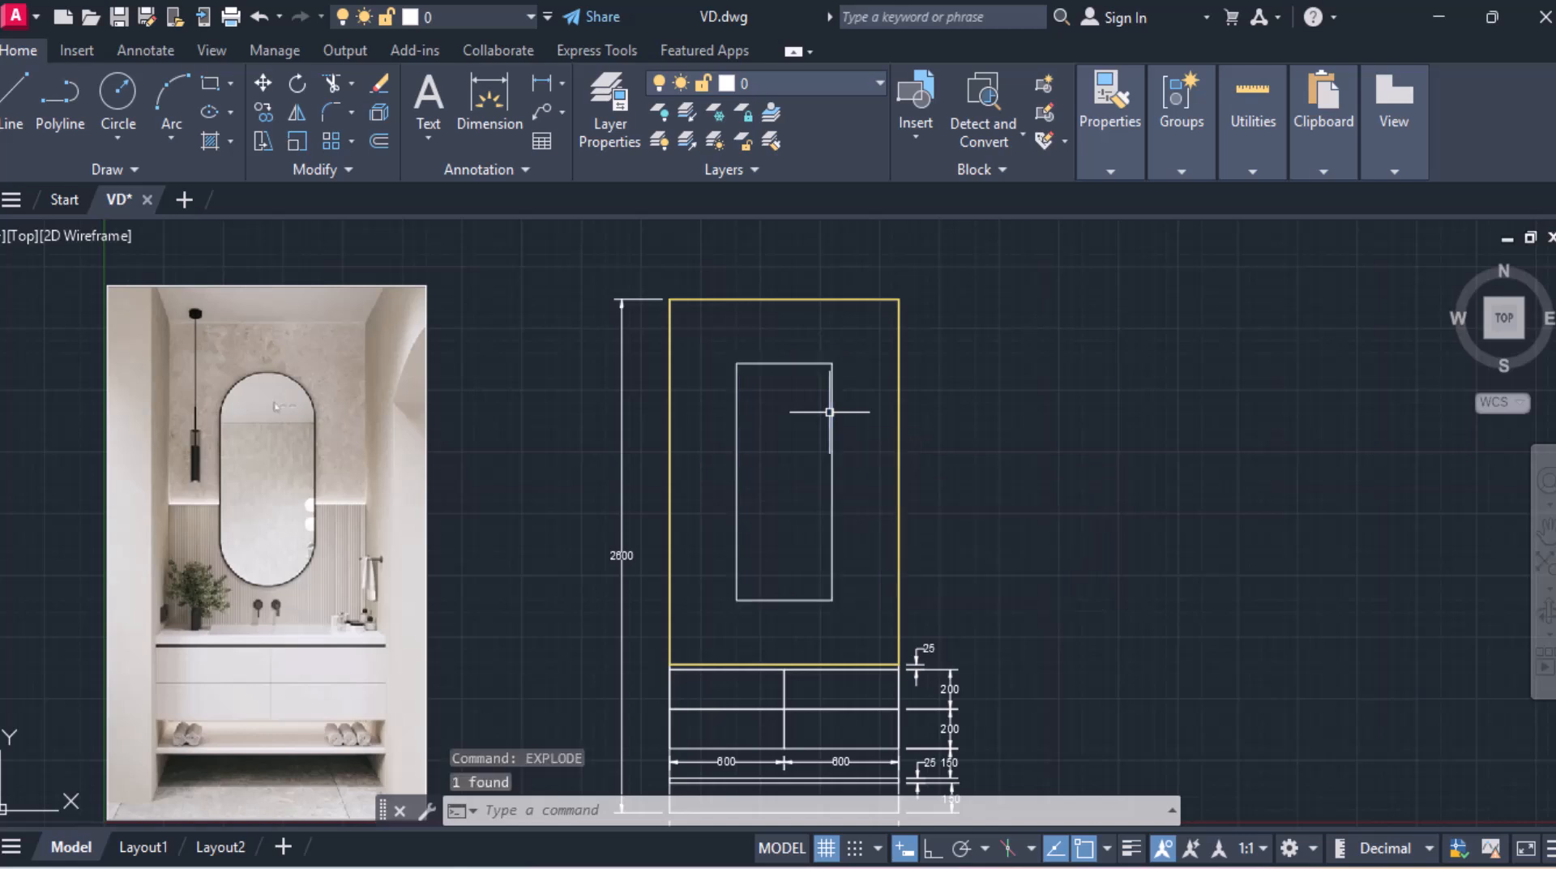
Step: Dimension the mirror rectangle's 1200 height along its right side
left_click(539, 84)
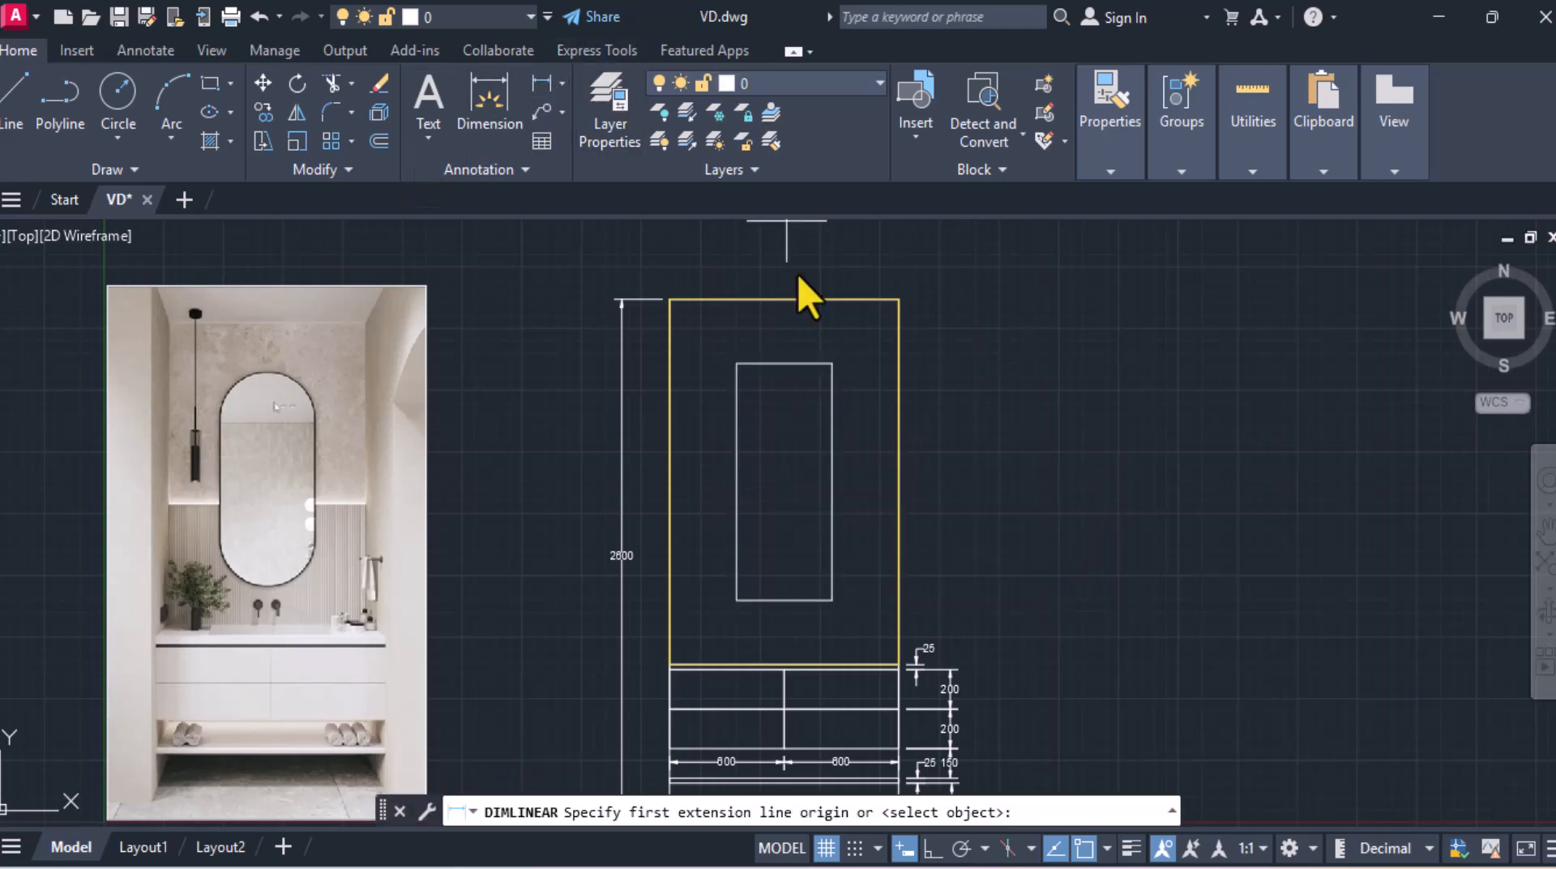
left_click(832, 363)
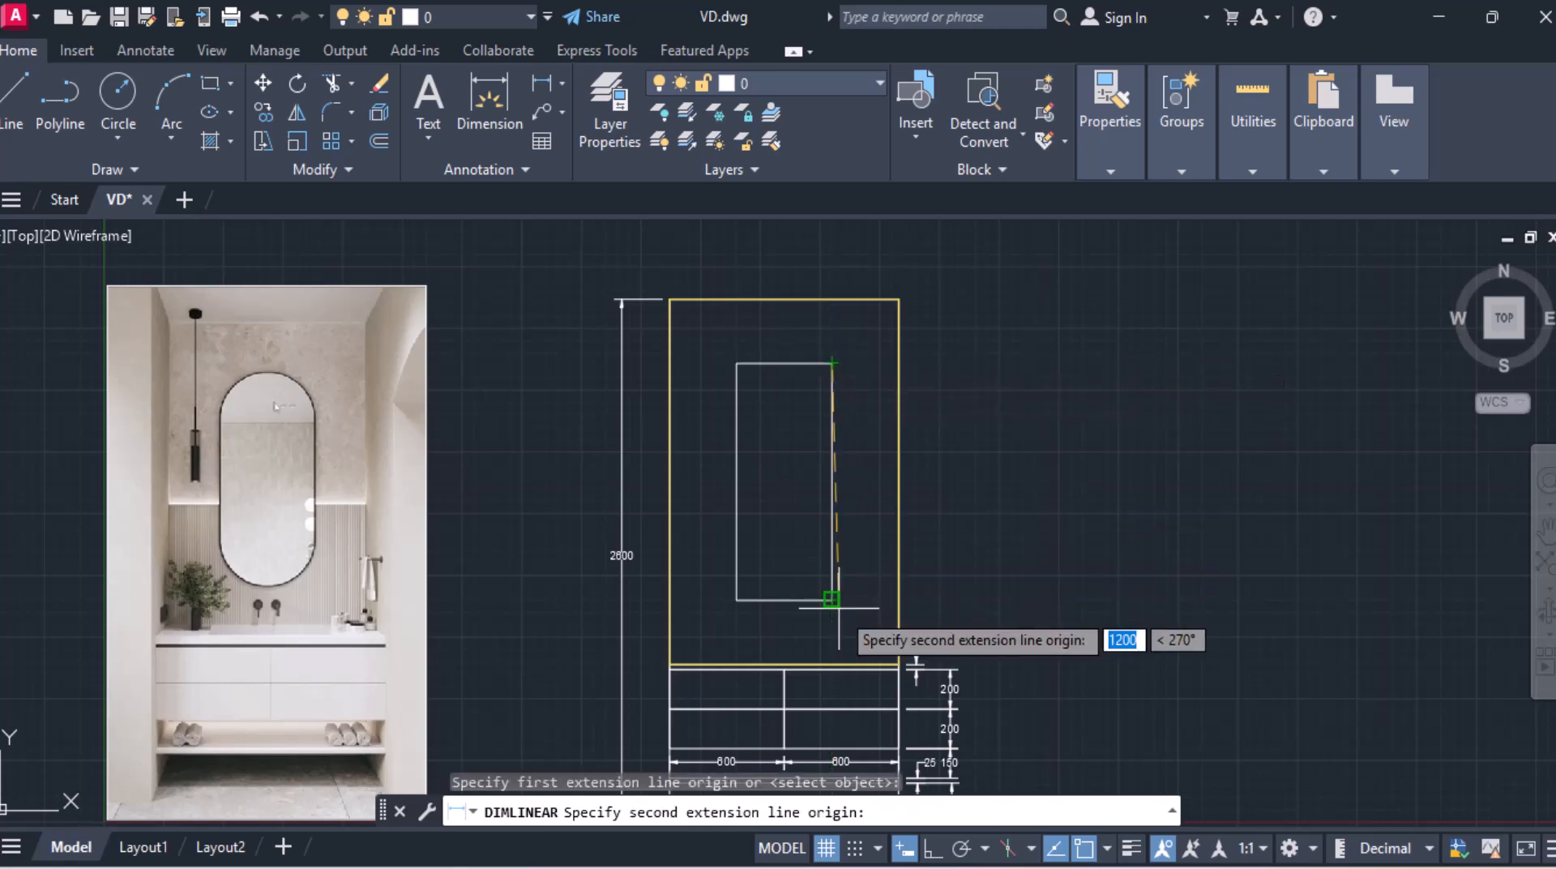
left_click(833, 600)
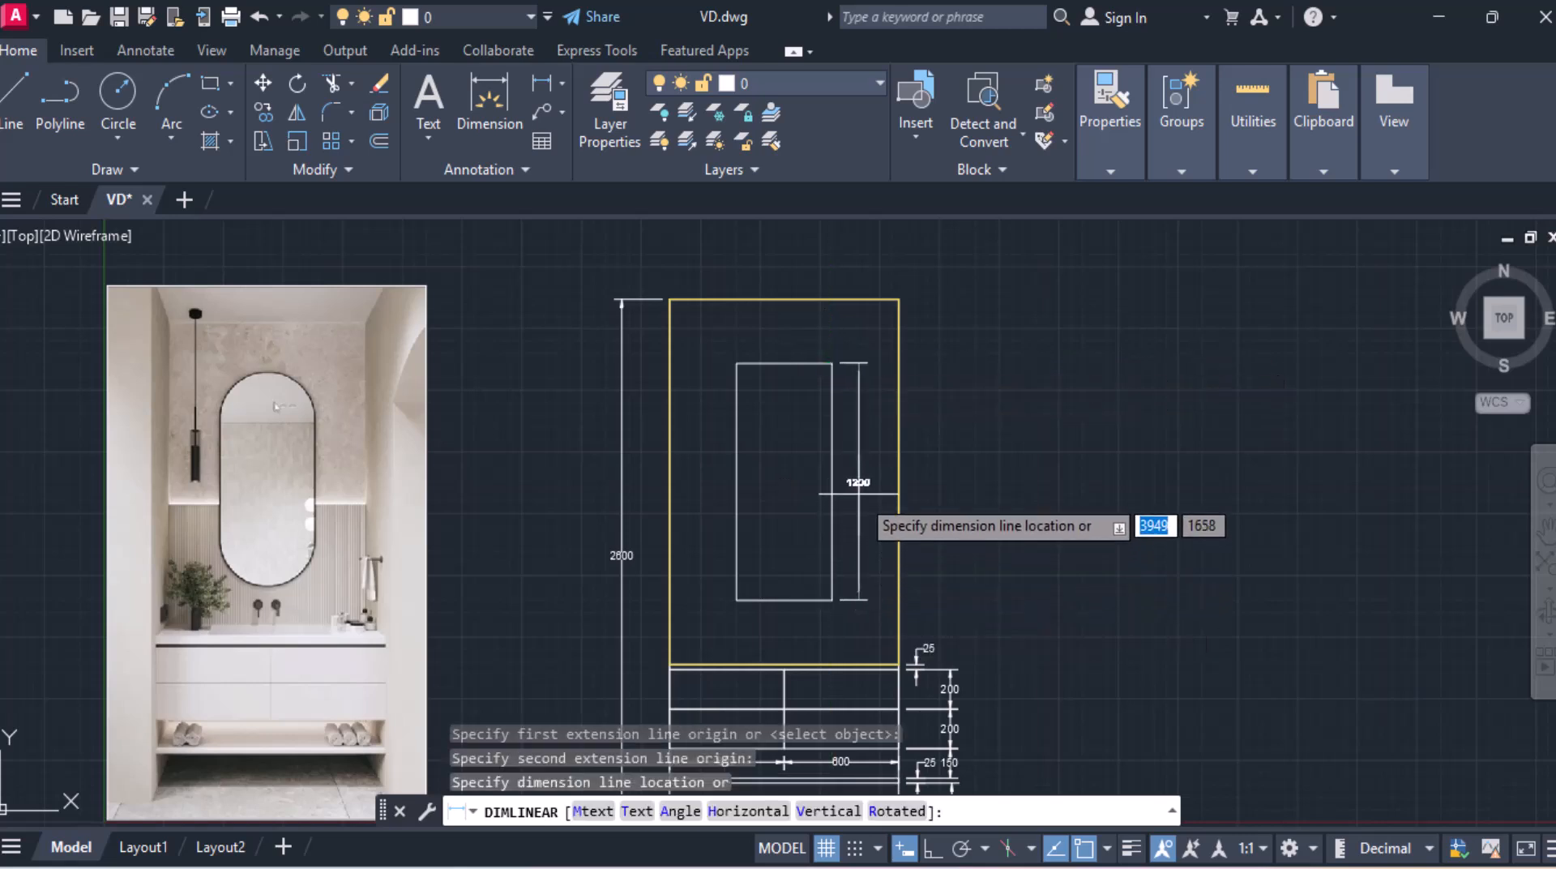
left_click(857, 488)
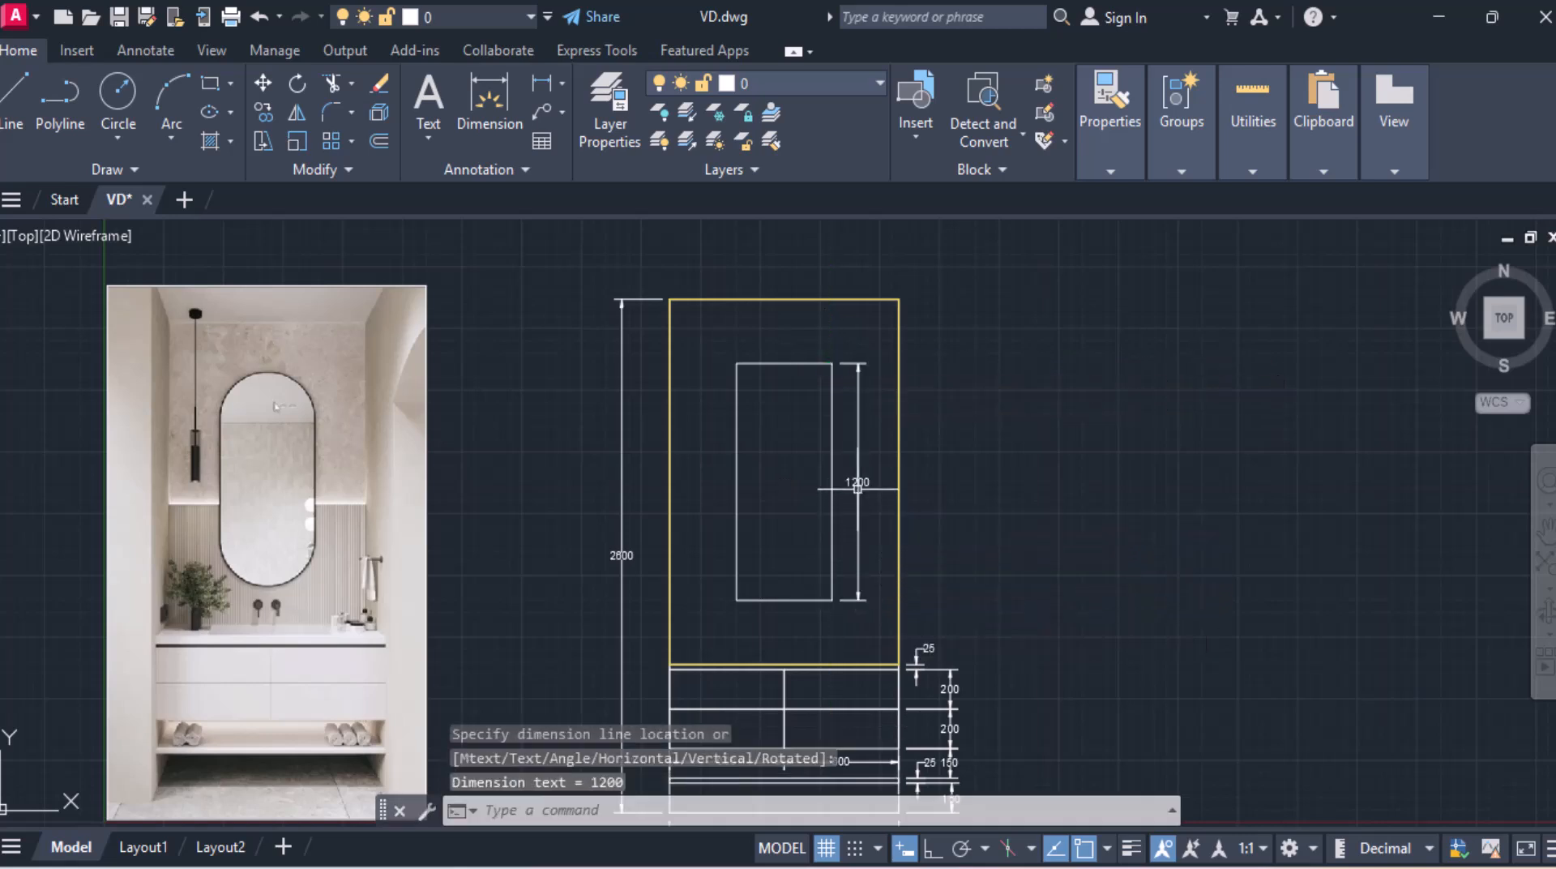
Step: Dimension the mirror rectangle's 500 width above its top edge
left_click(540, 85)
left_click(737, 363)
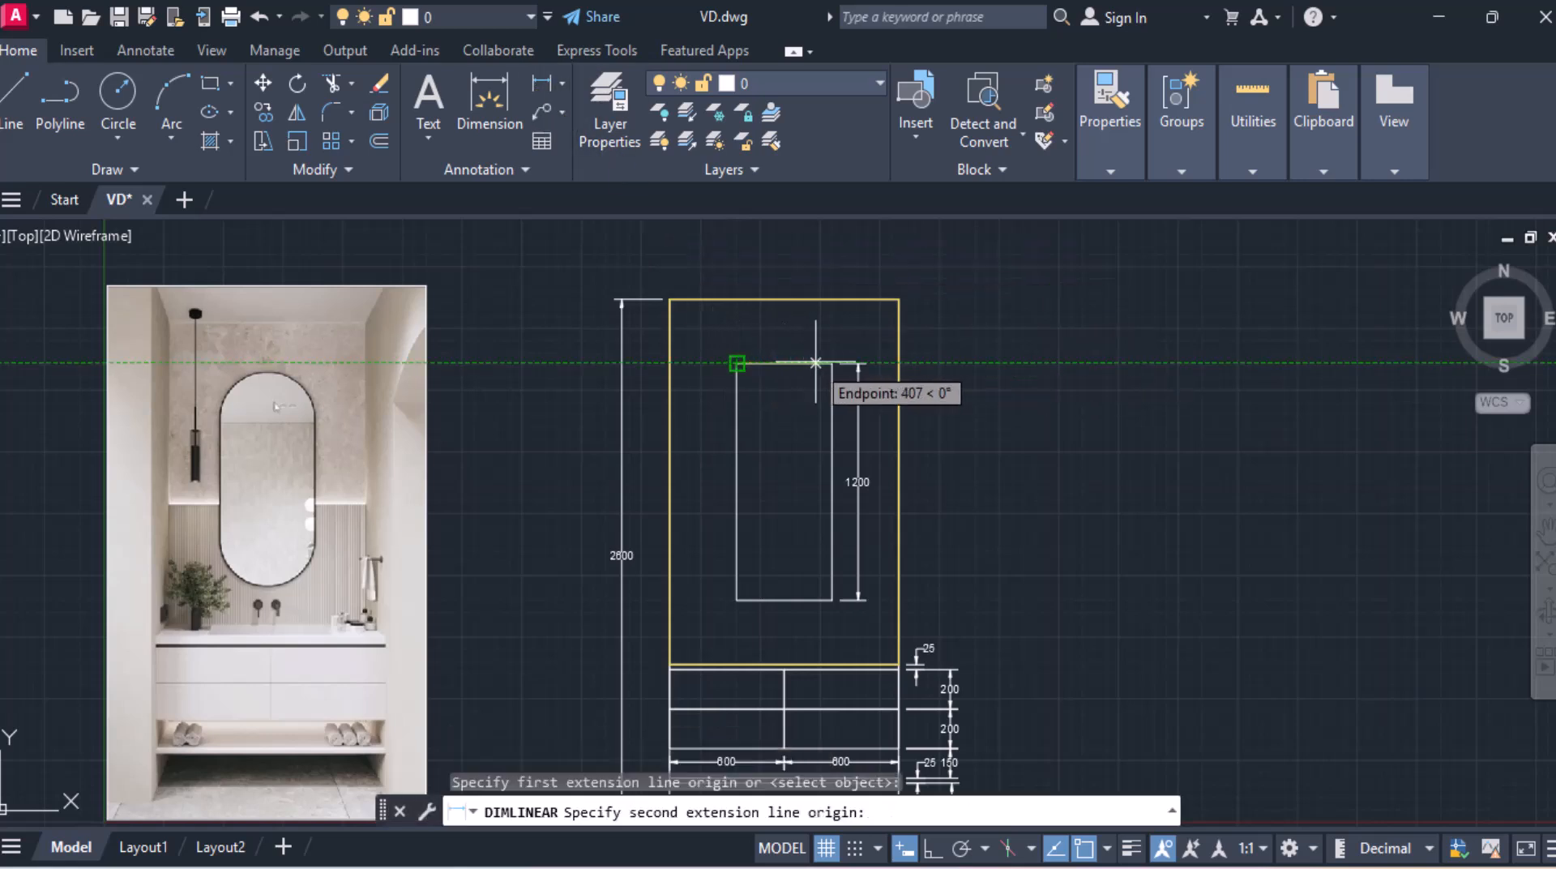
left_click(830, 363)
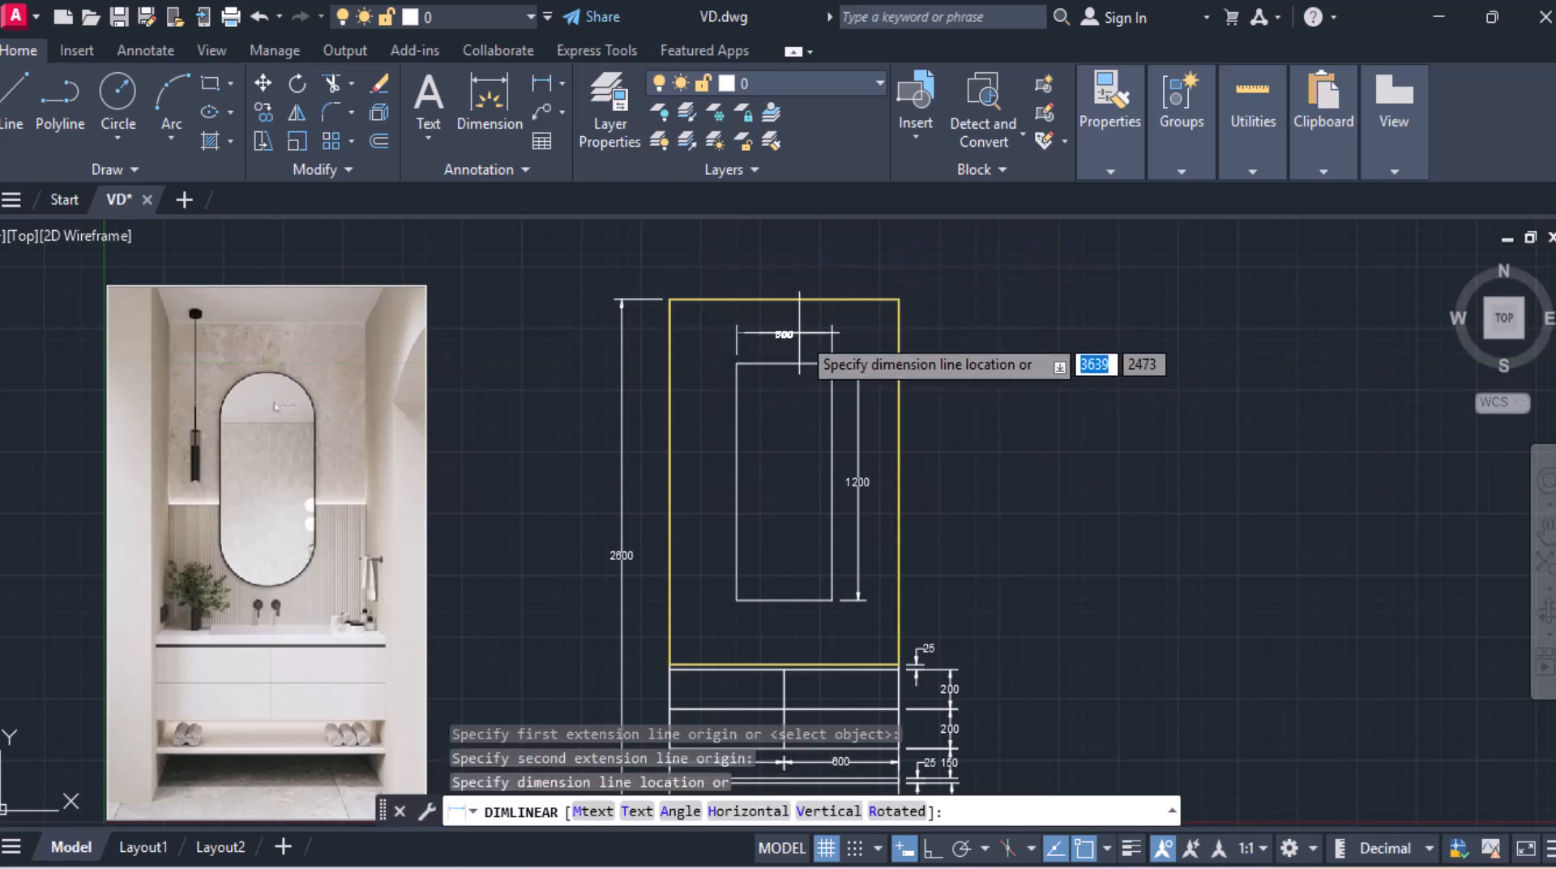
left_click(794, 332)
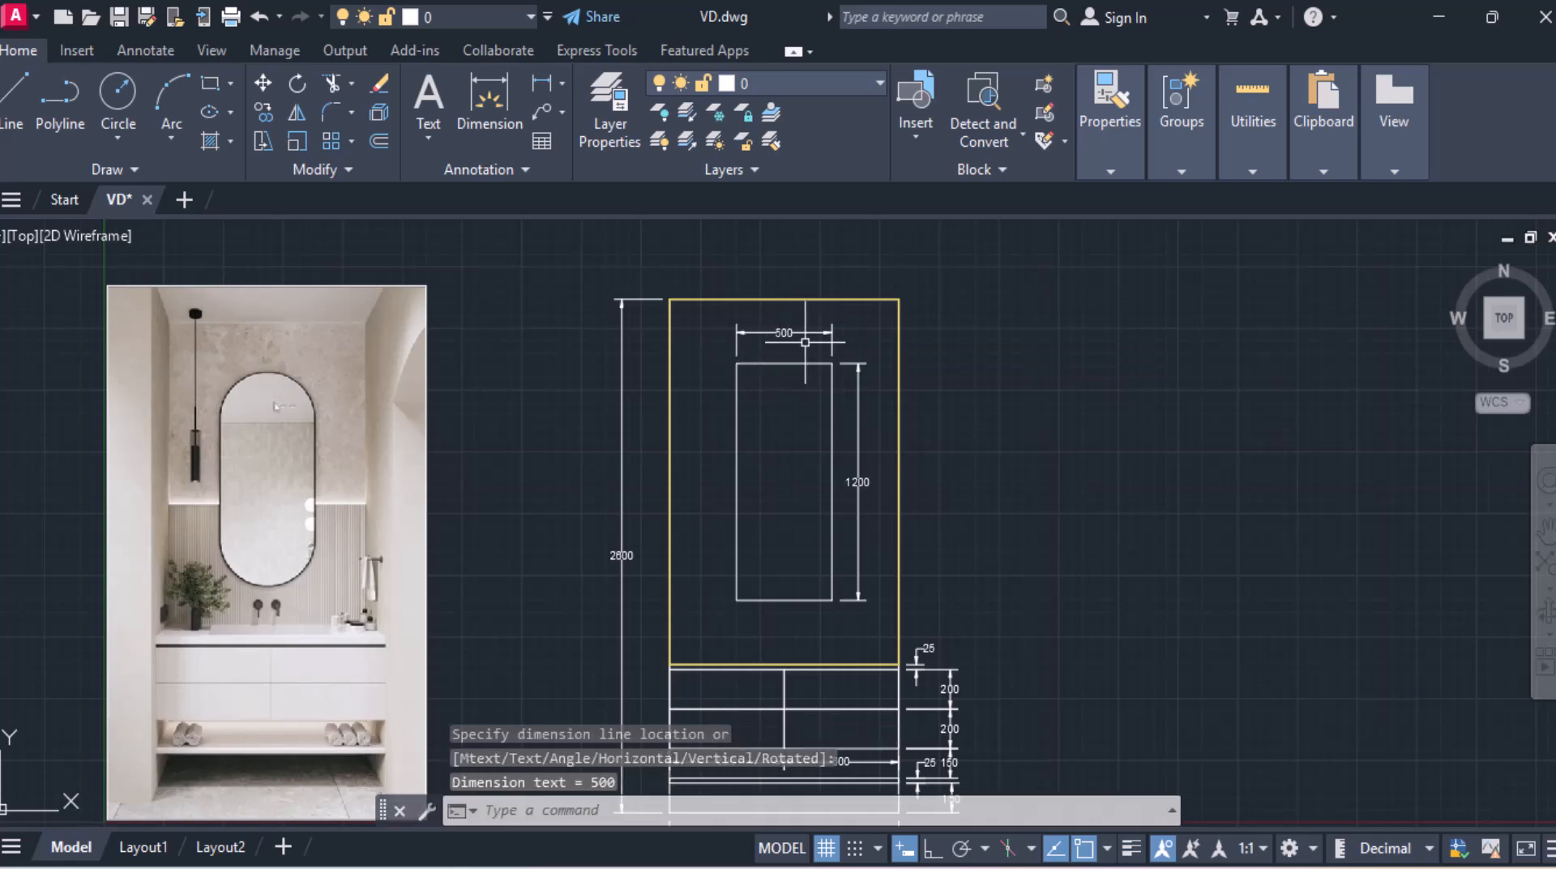
Step: Offset the mirror's top and bottom edges 250 inward
scroll(791, 359, "up", 2)
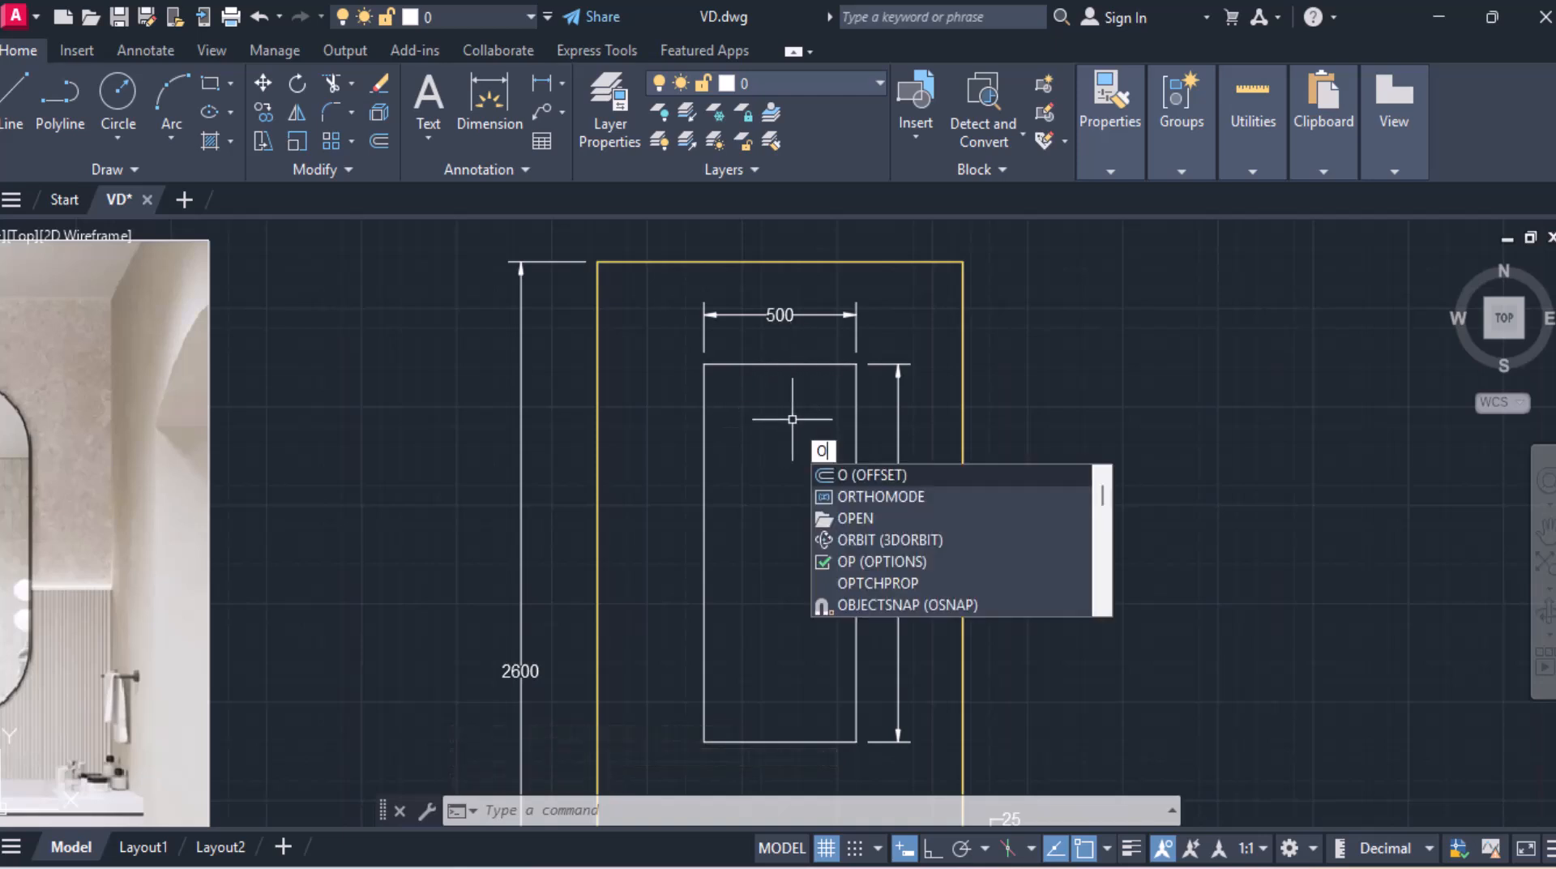
key("Return")
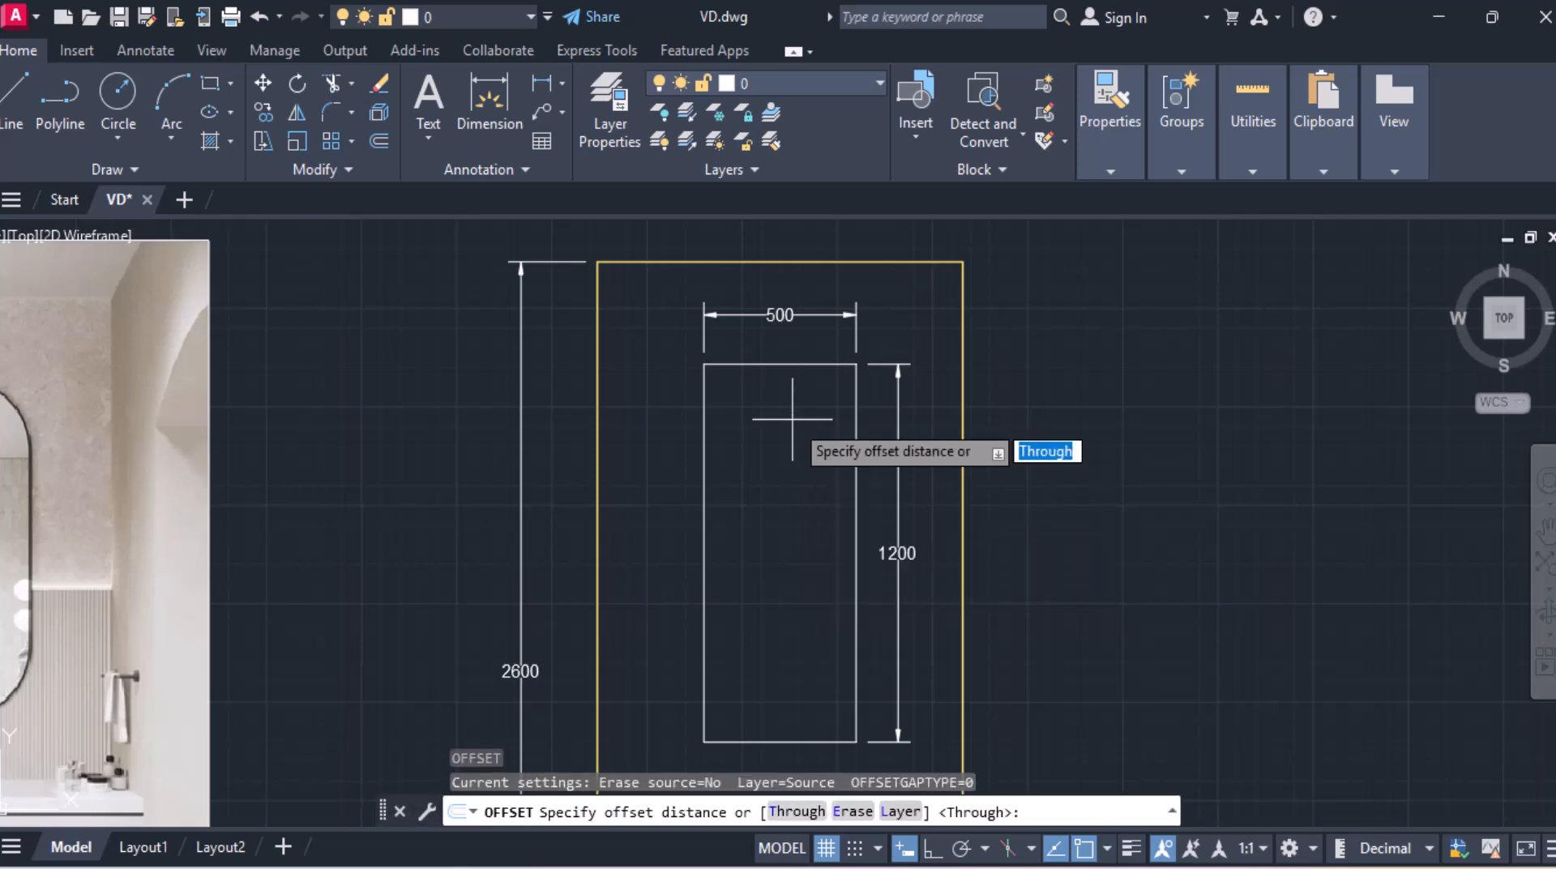
key("Return")
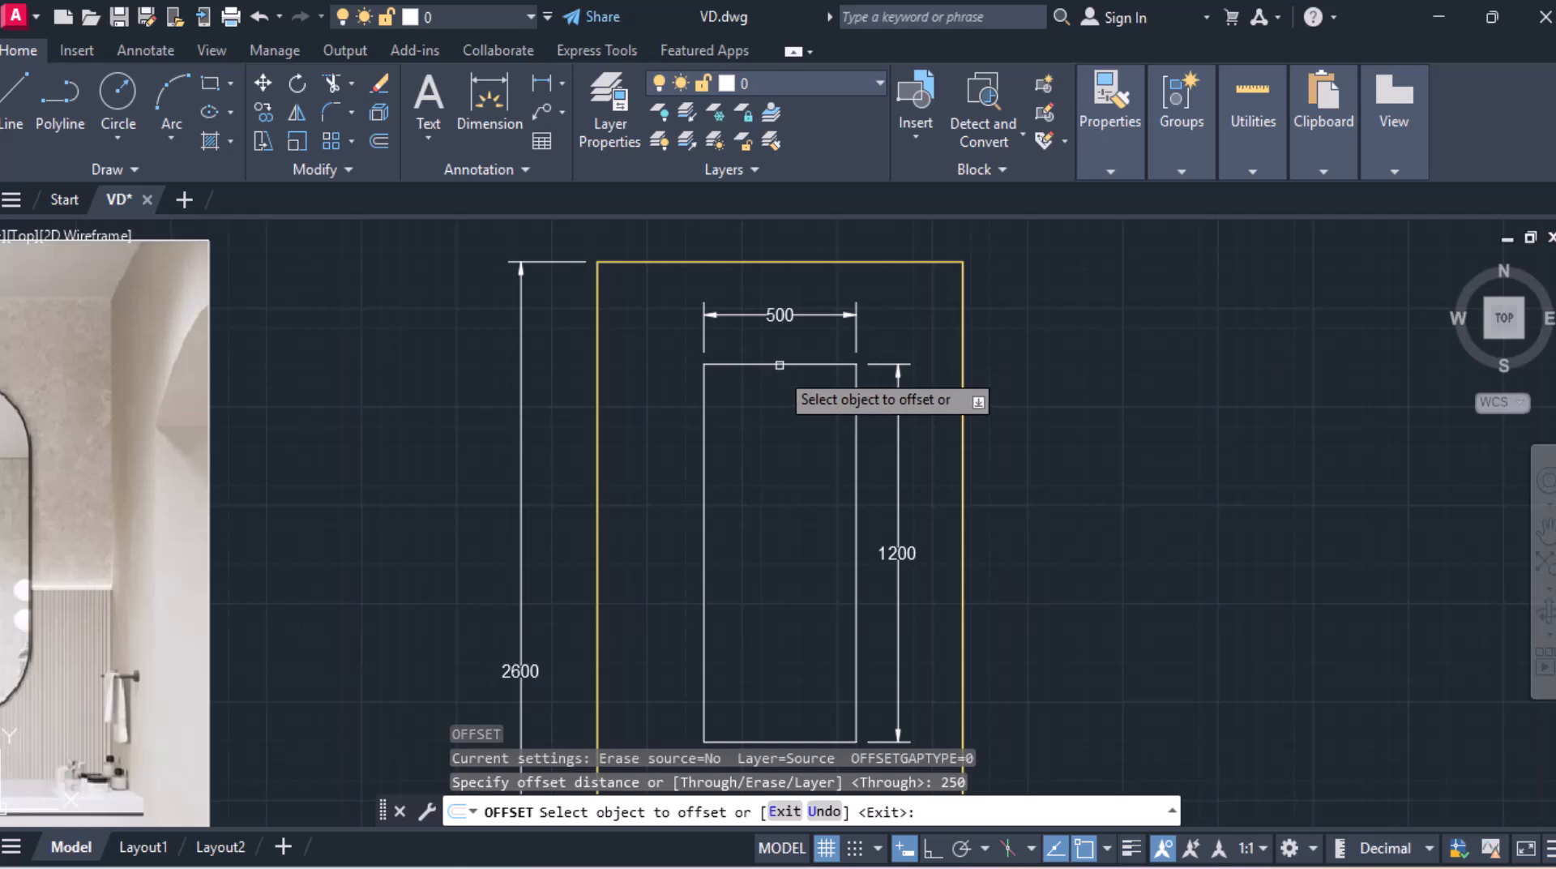
left_click(774, 366)
left_click(777, 459)
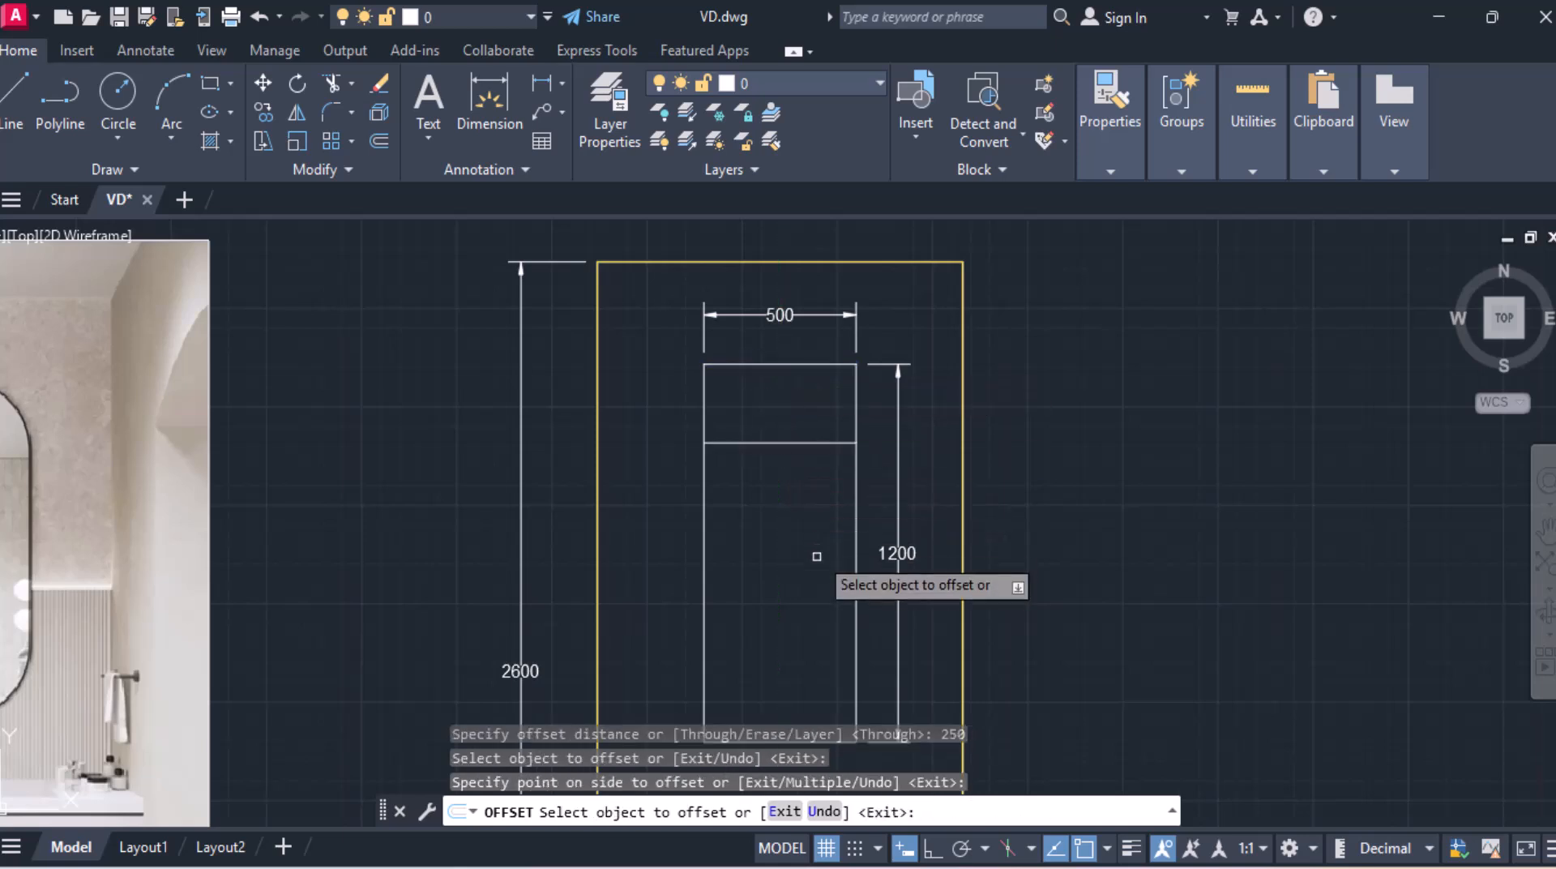
scroll(817, 549, "up", 4)
scroll(861, 380, "down", 4)
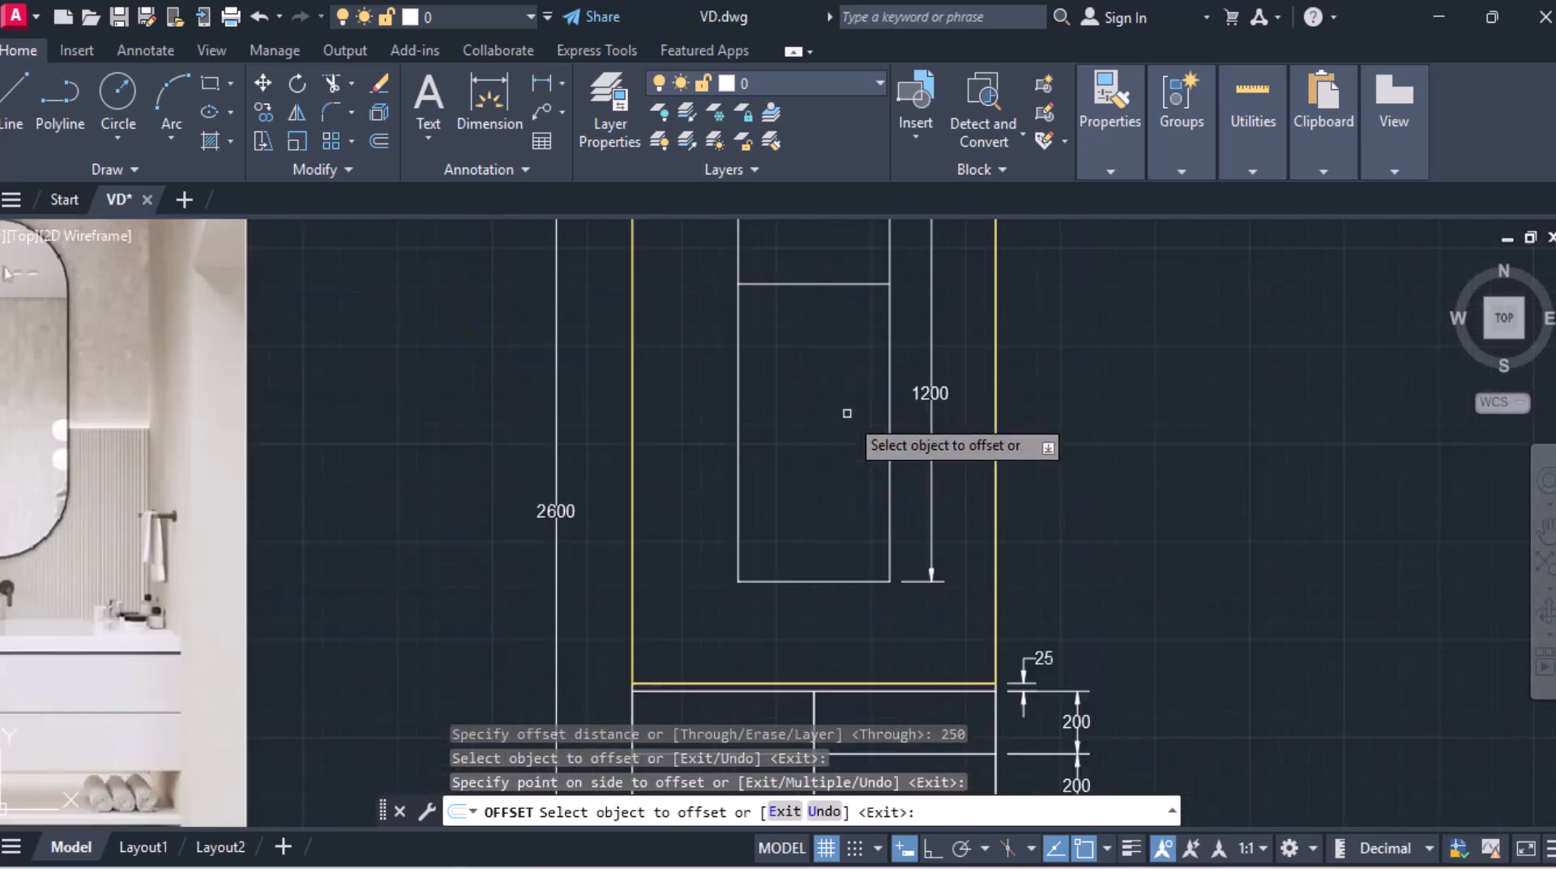
left_click(780, 580)
left_click(803, 523)
scroll(816, 503, "down", 4)
middle_click_drag(821, 452, 770, 515)
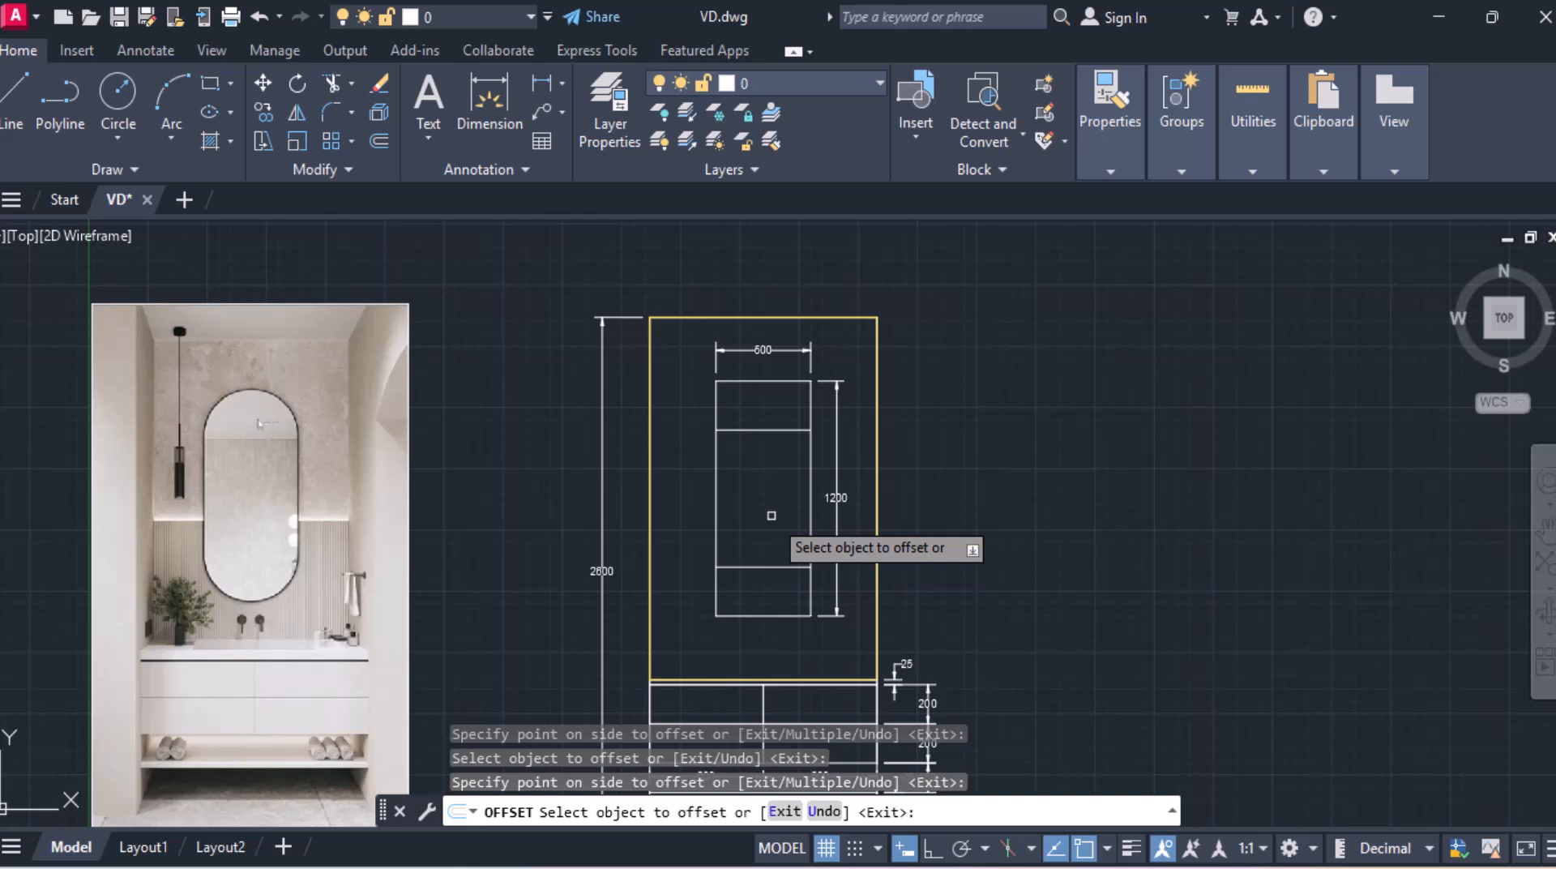
key("Escape")
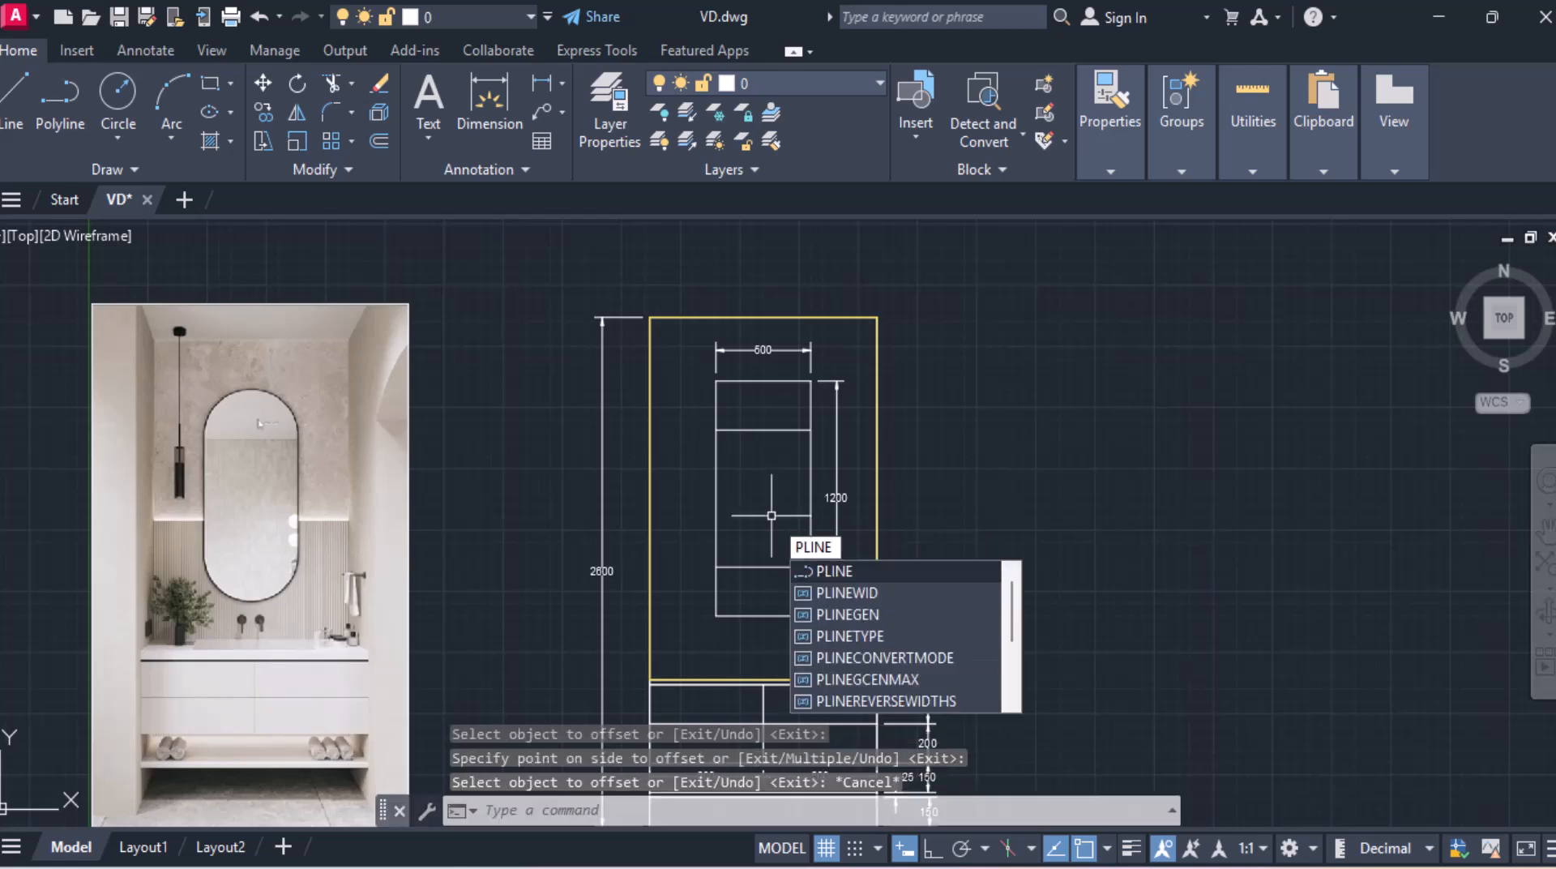
Step: Draw a closed polyline tracing the pill-shaped mirror, with lines up the sides and arcs across the top and bottom offset lines
key("Return")
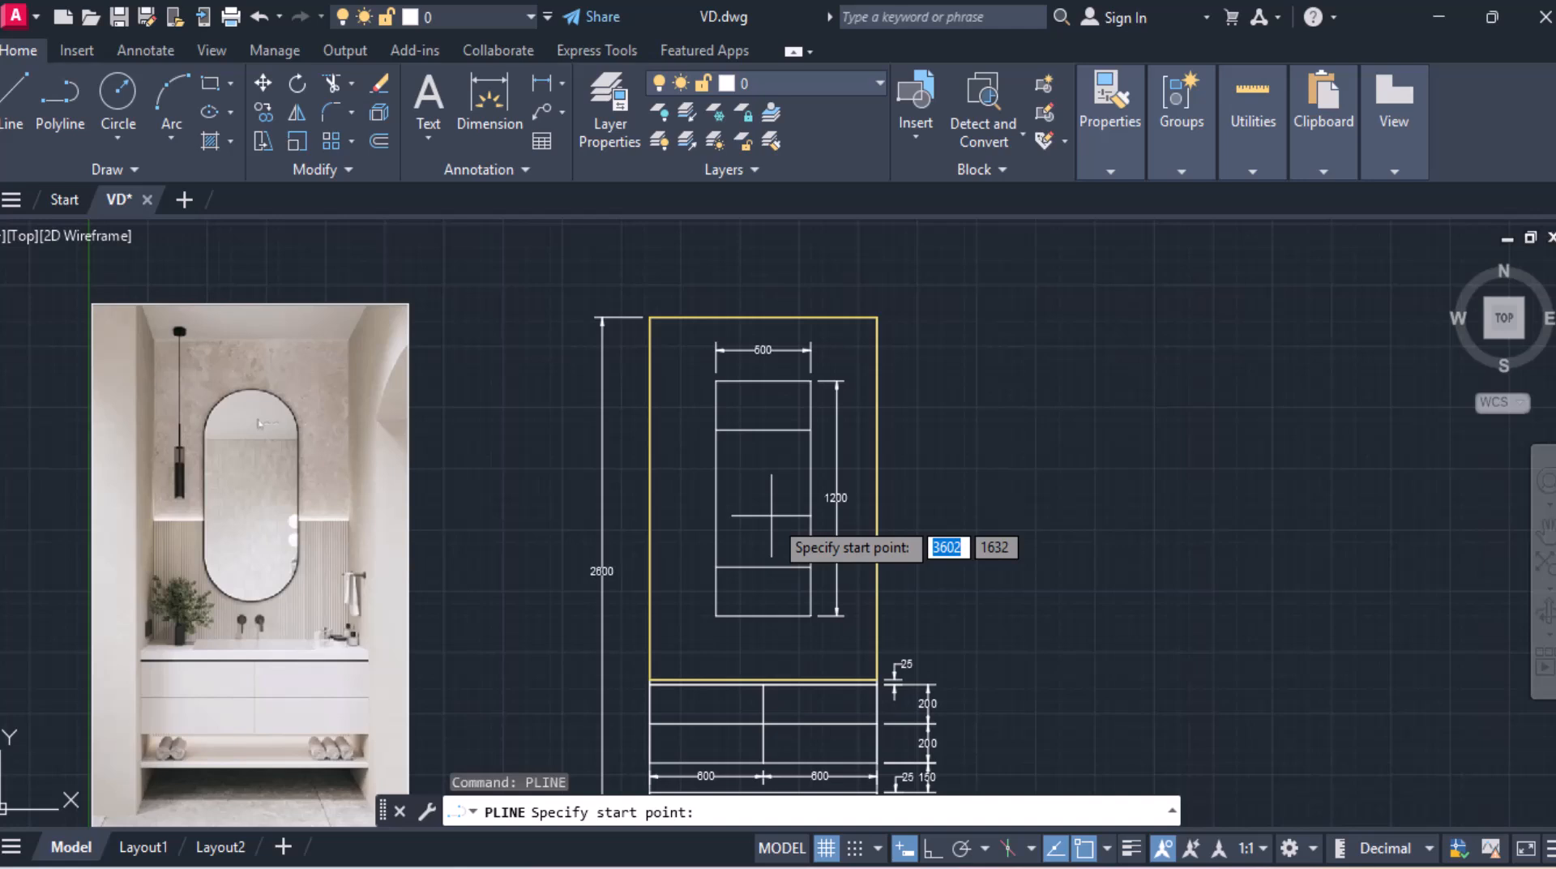
left_click(810, 566)
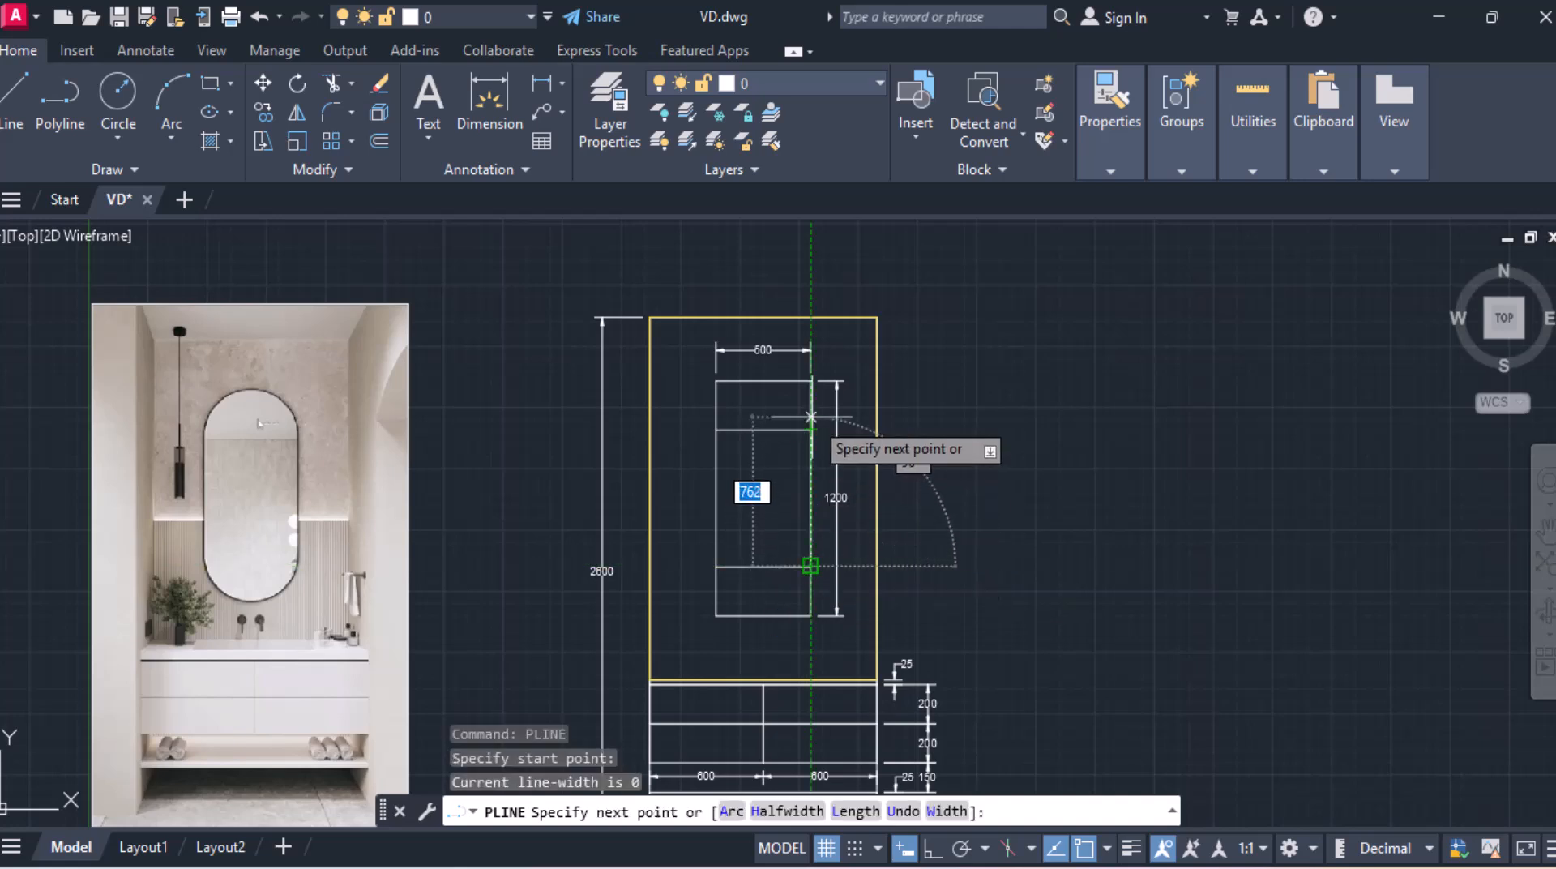
left_click(810, 430)
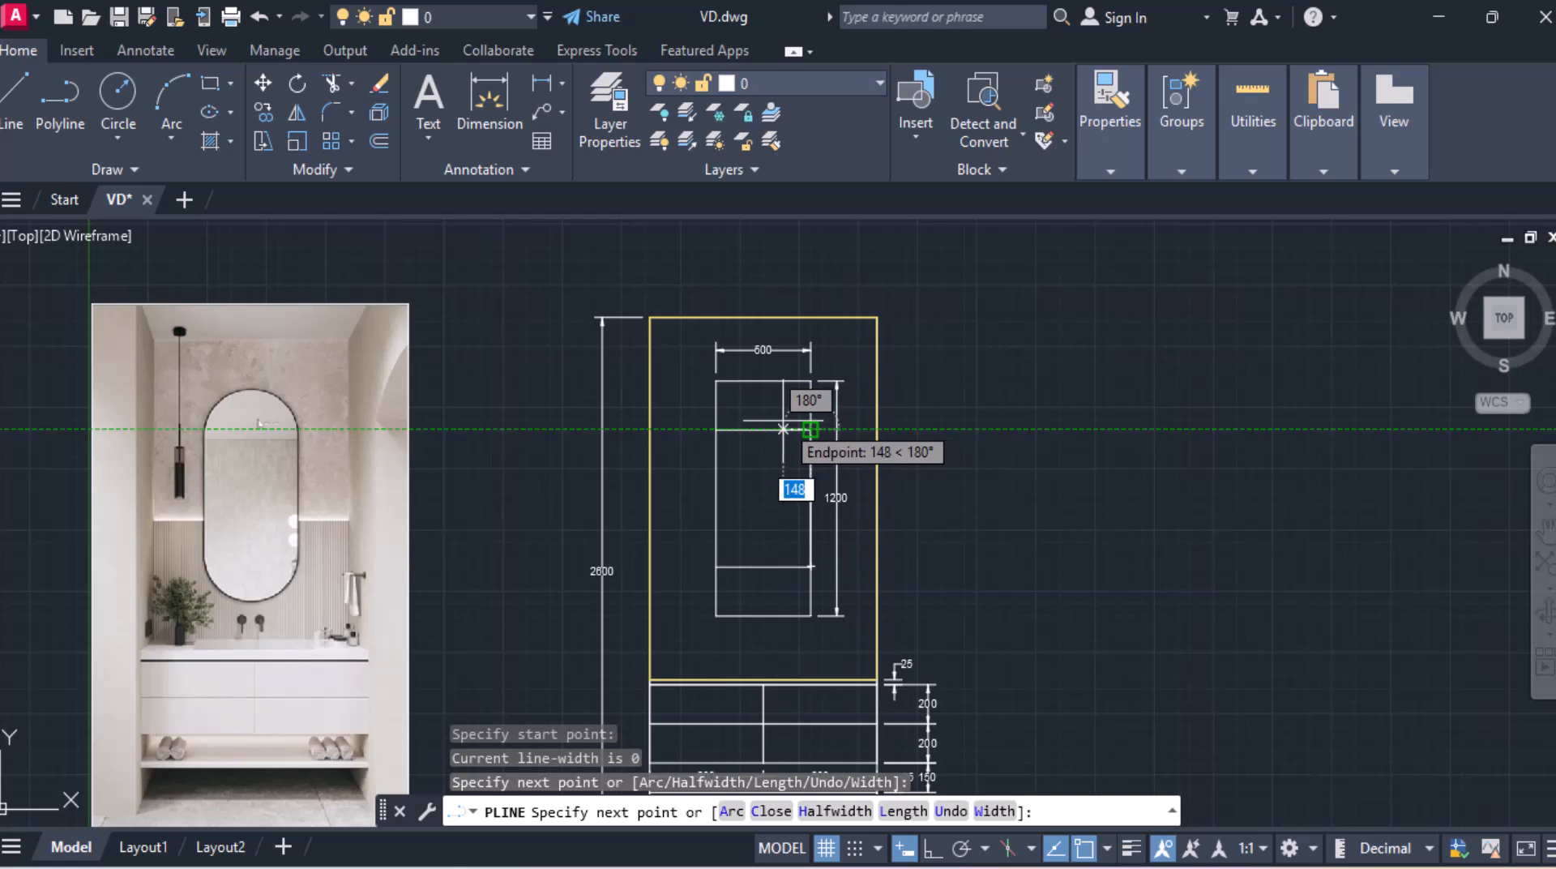
left_click(731, 810)
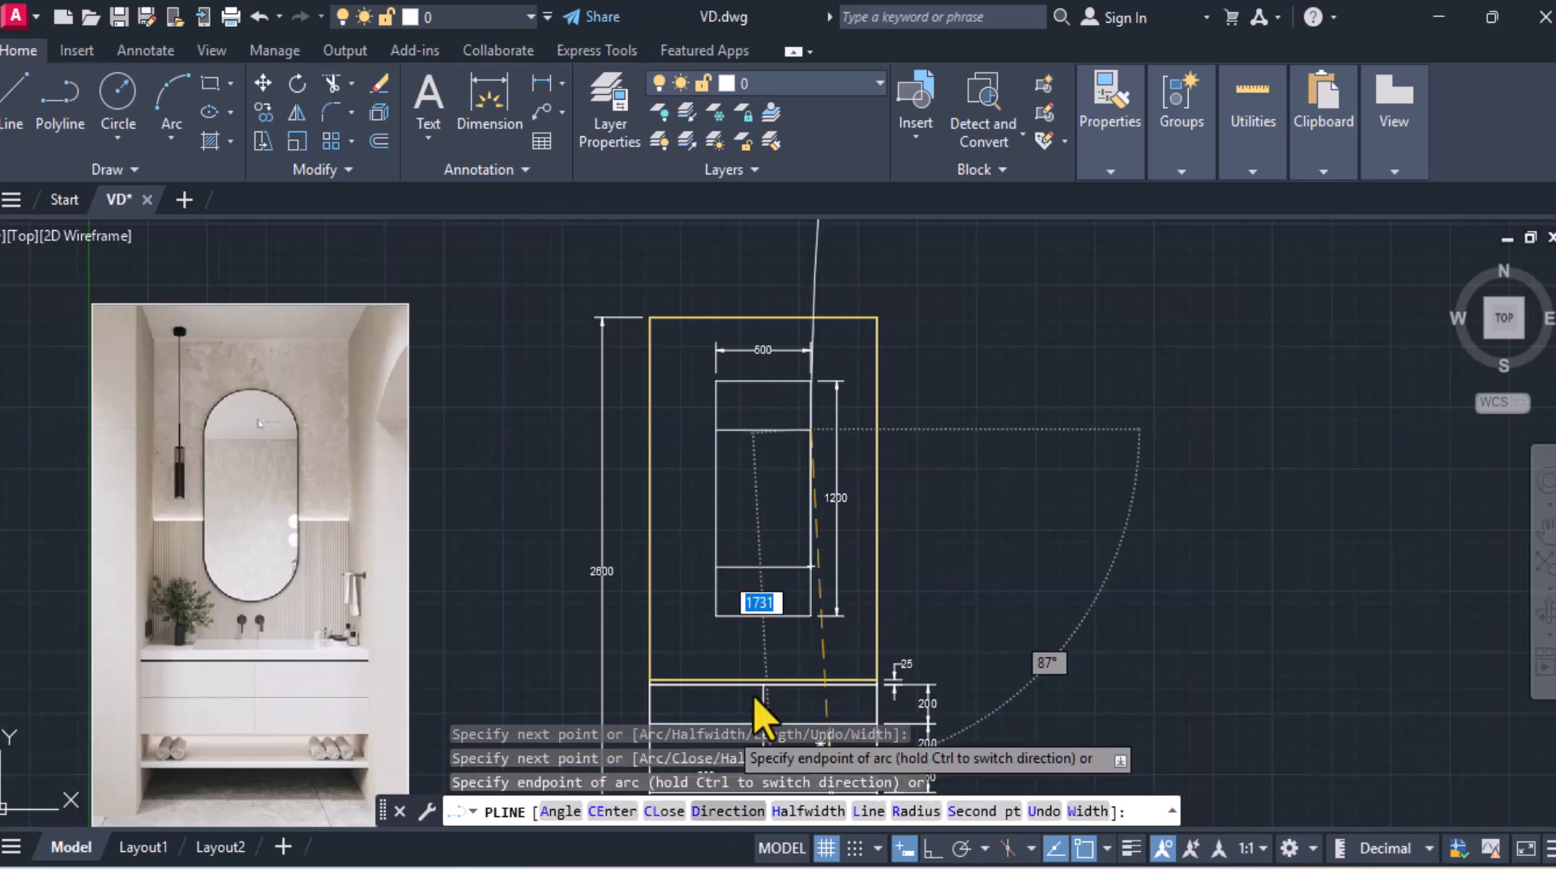
left_click(717, 429)
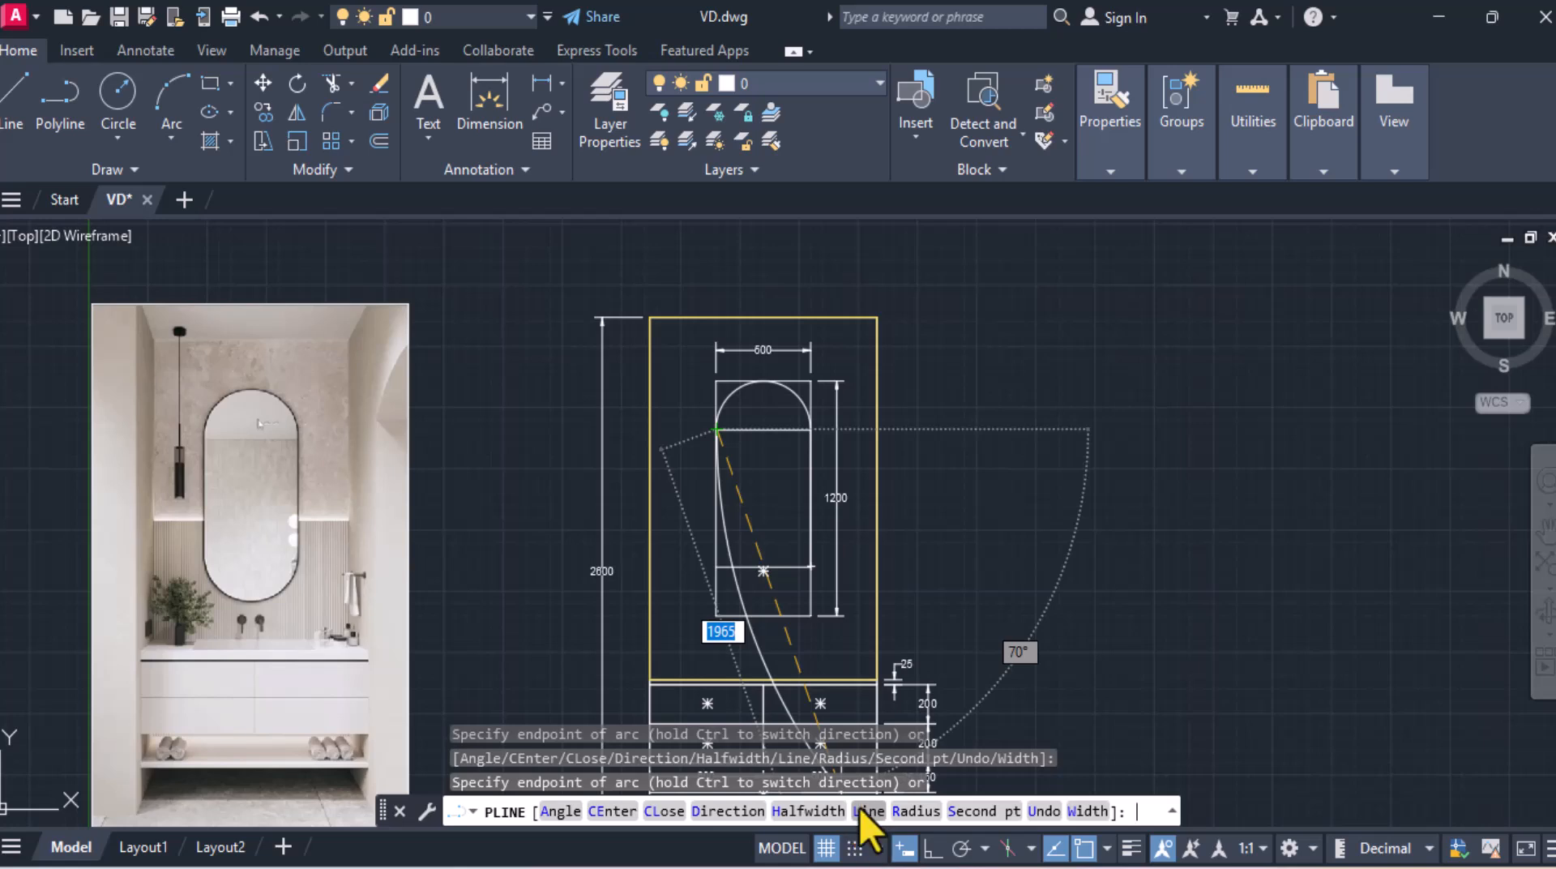
left_click(862, 810)
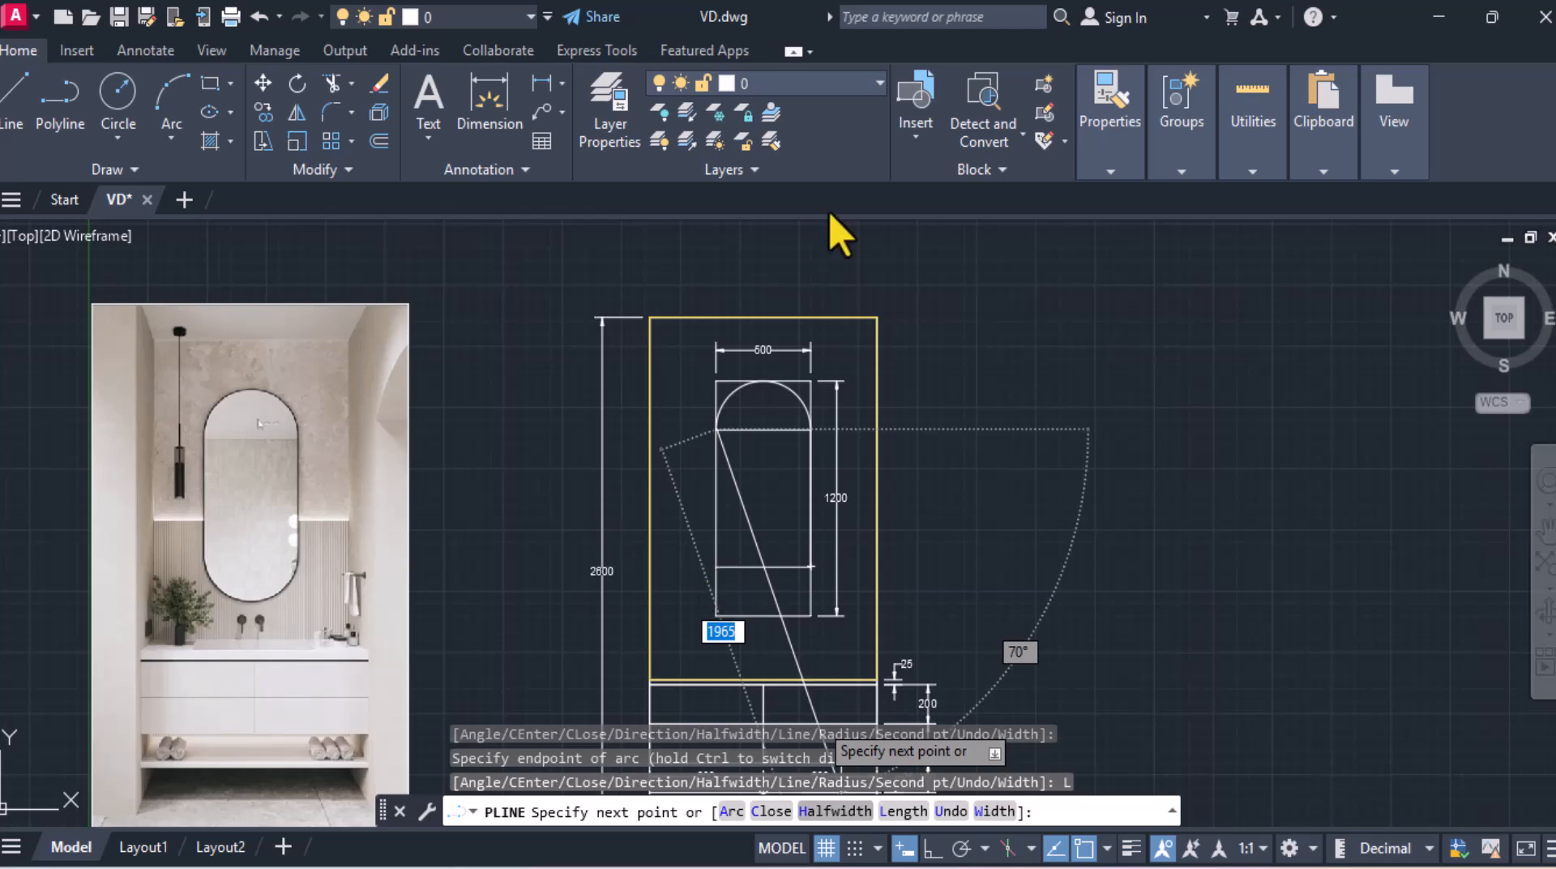
left_click(716, 557)
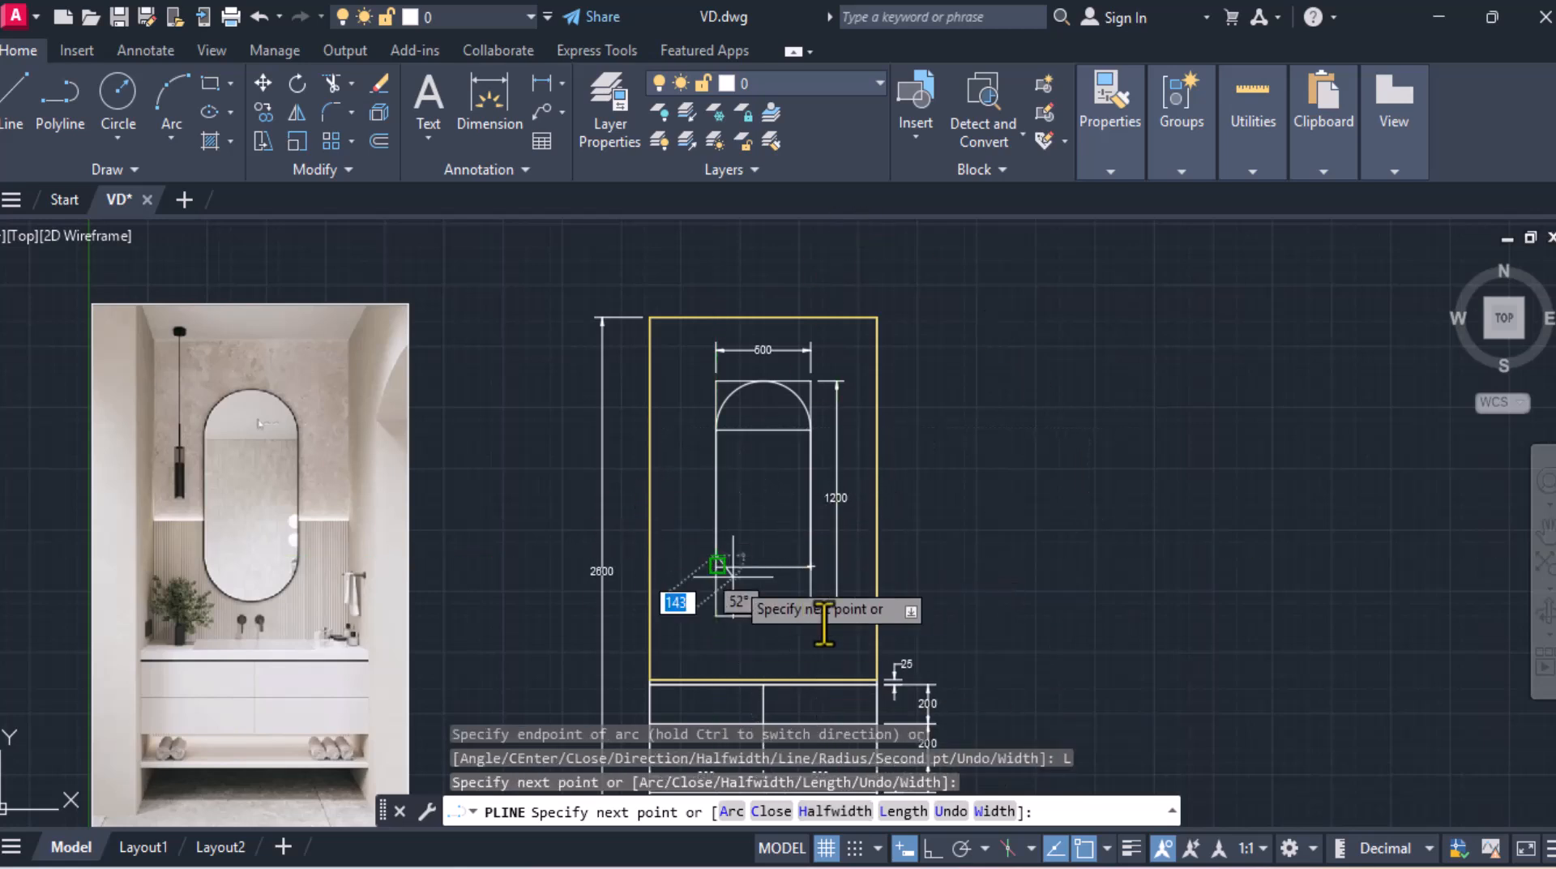
left_click(729, 811)
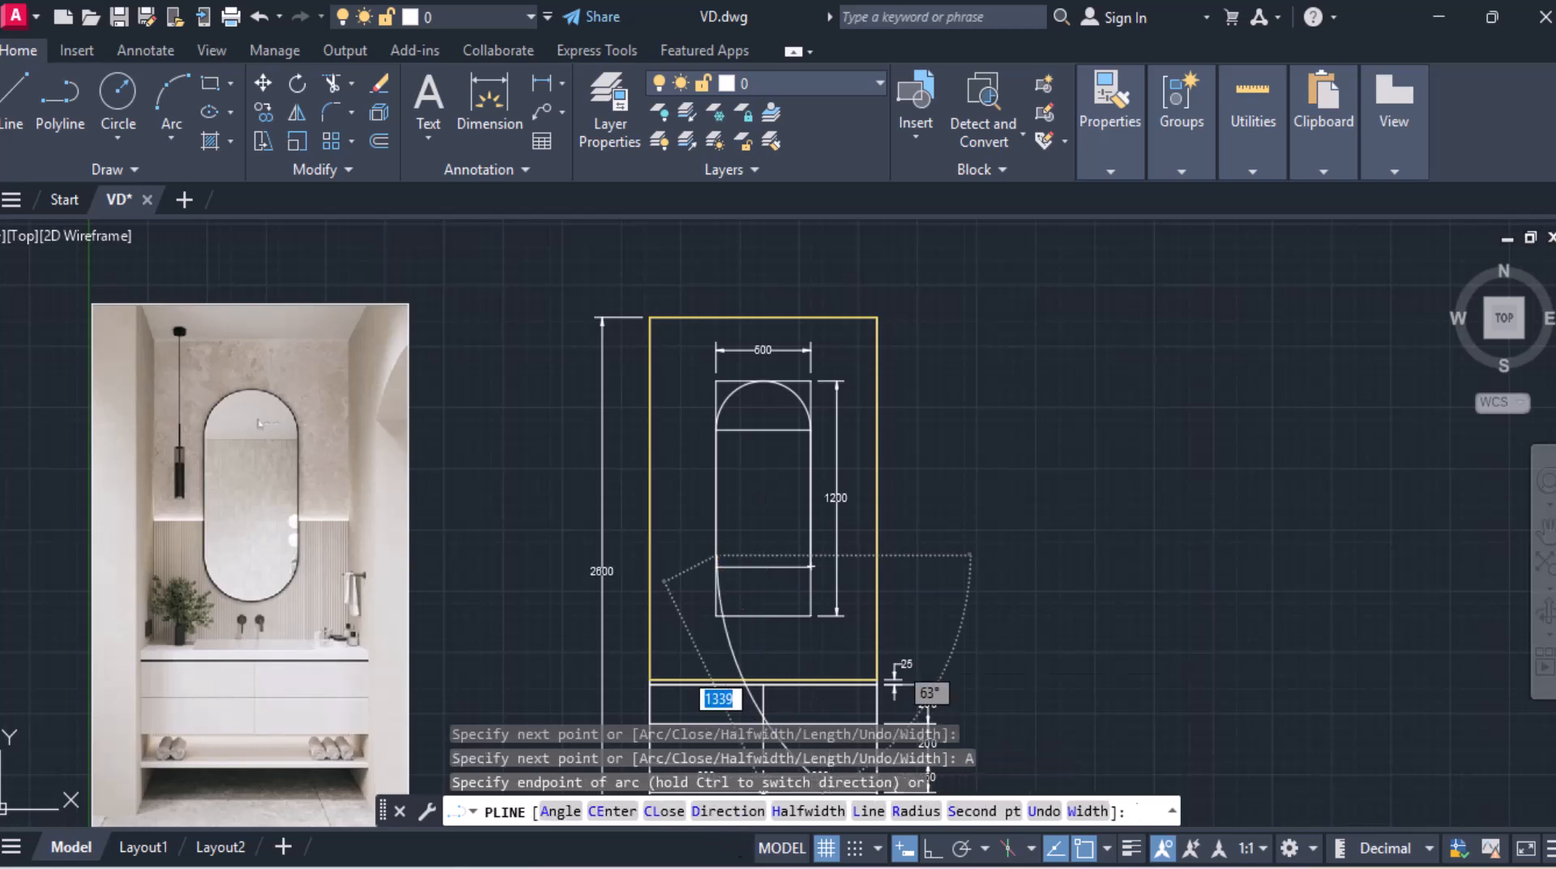
left_click(809, 565)
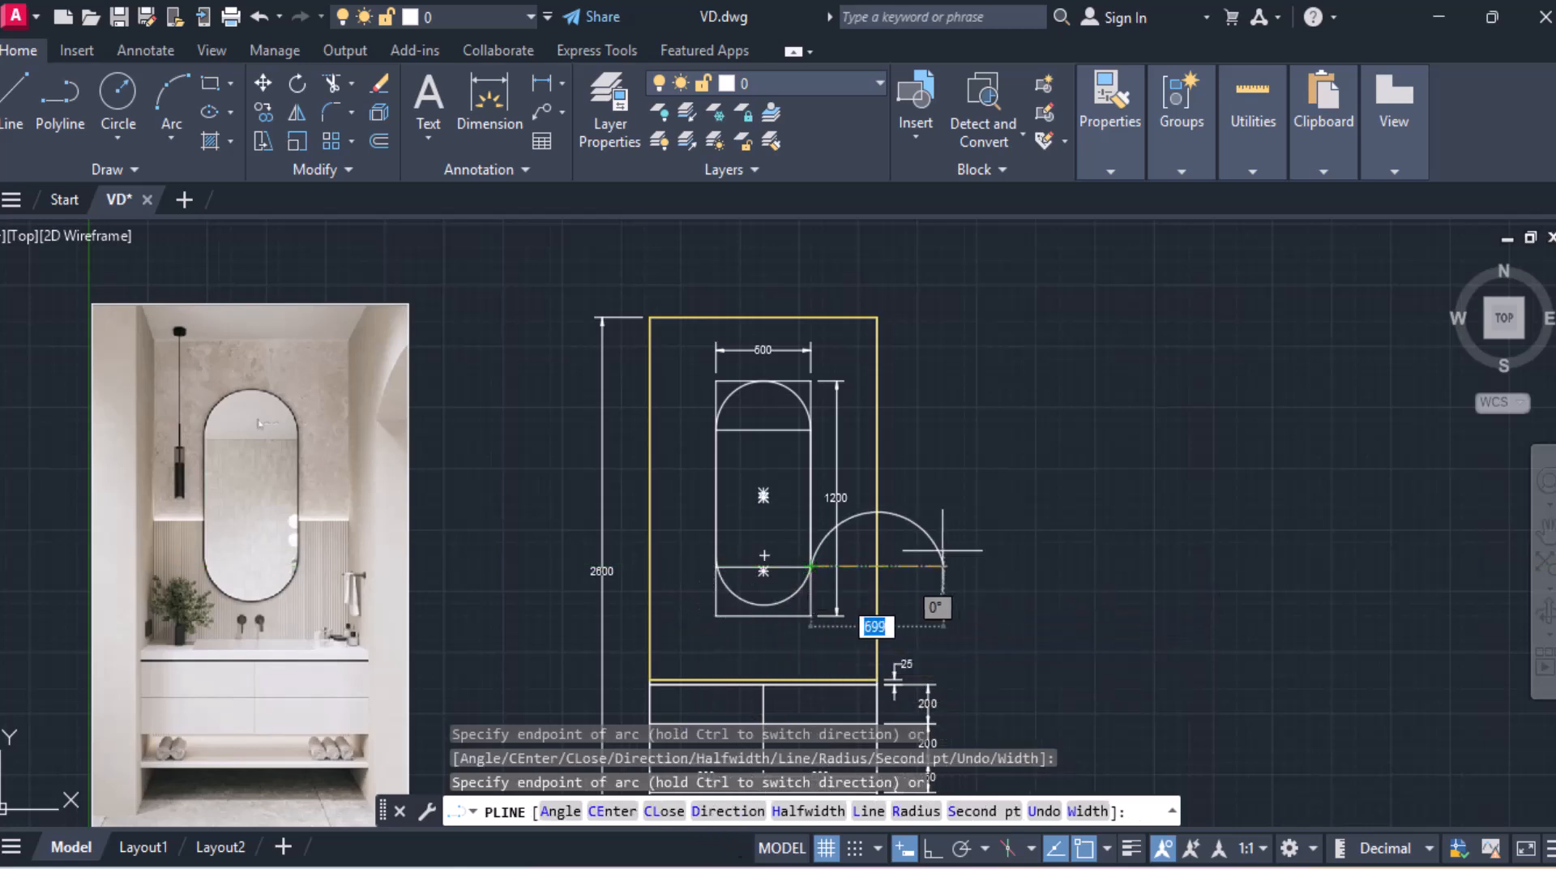
key("Escape")
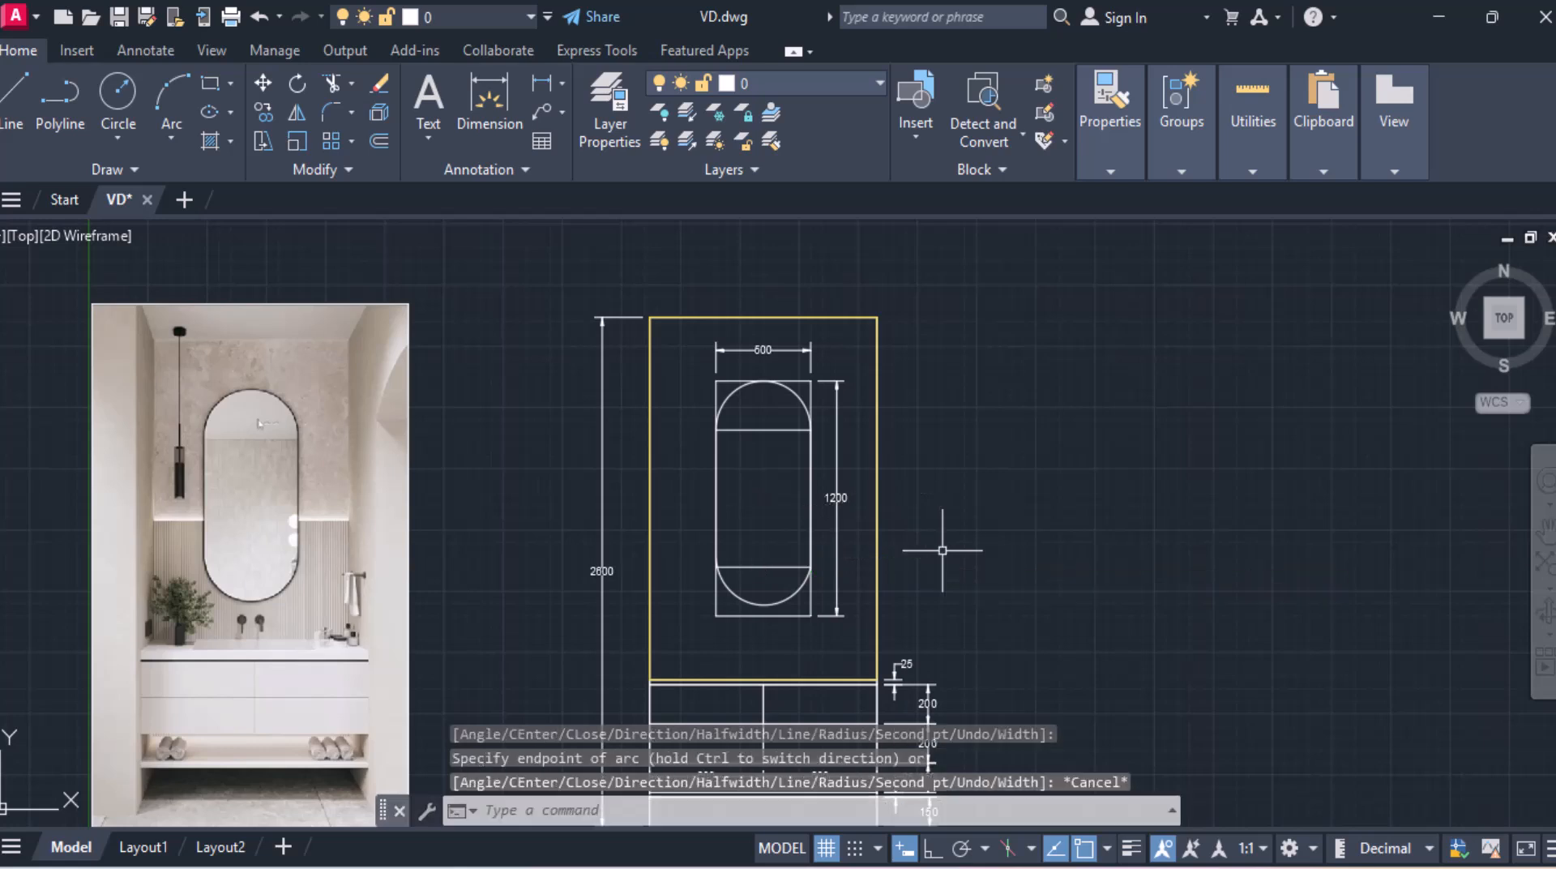
Step: Delete the two horizontal offset lines inside the mirror outline
scroll(803, 439, "up", 2)
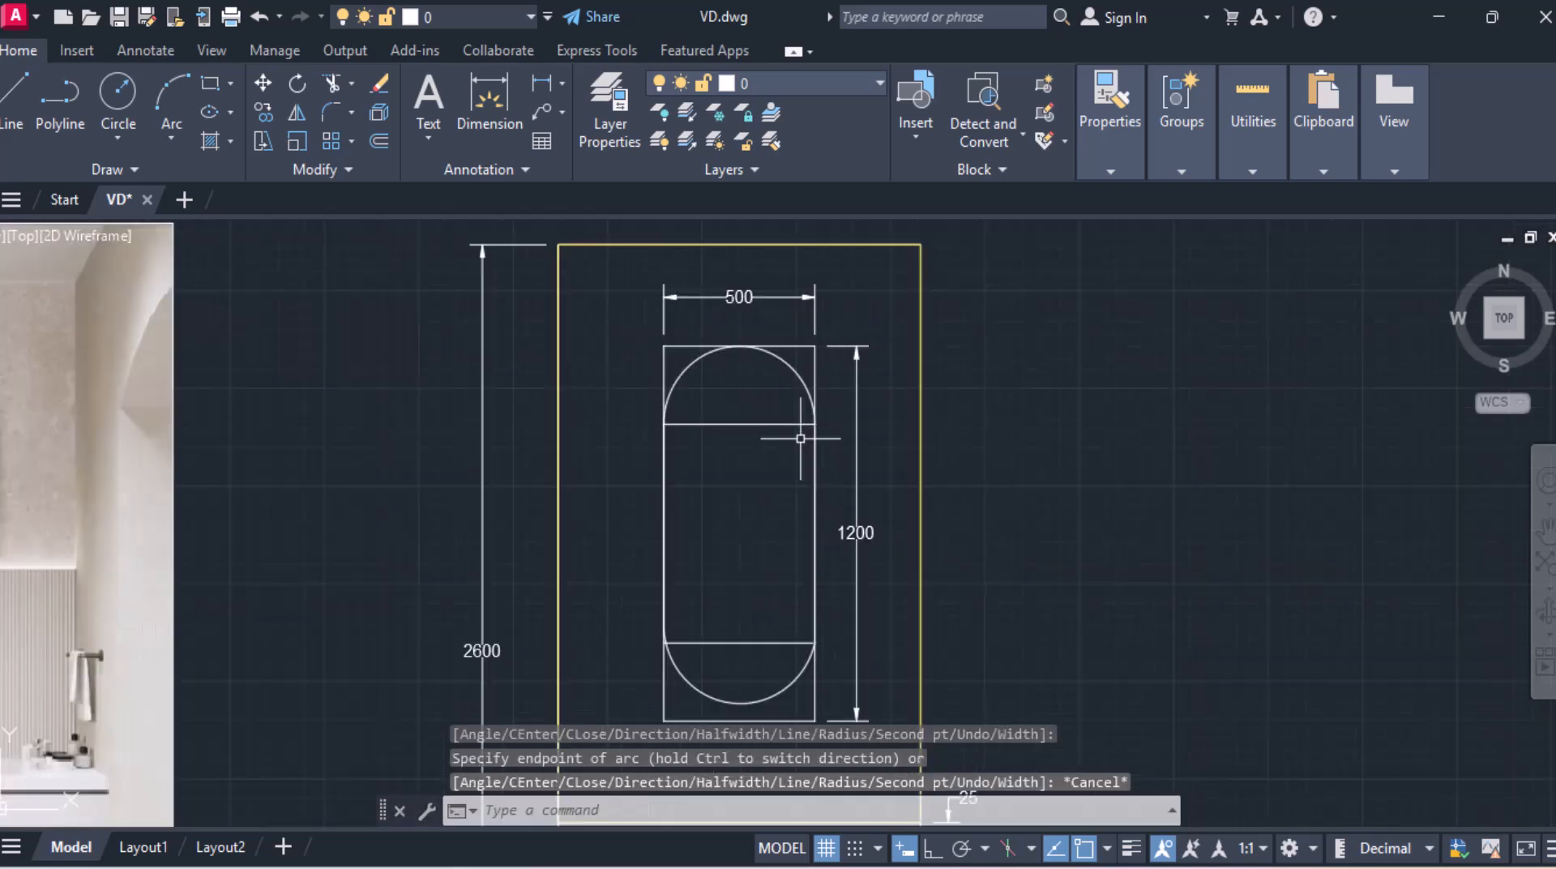
scroll(755, 449, "down", 2)
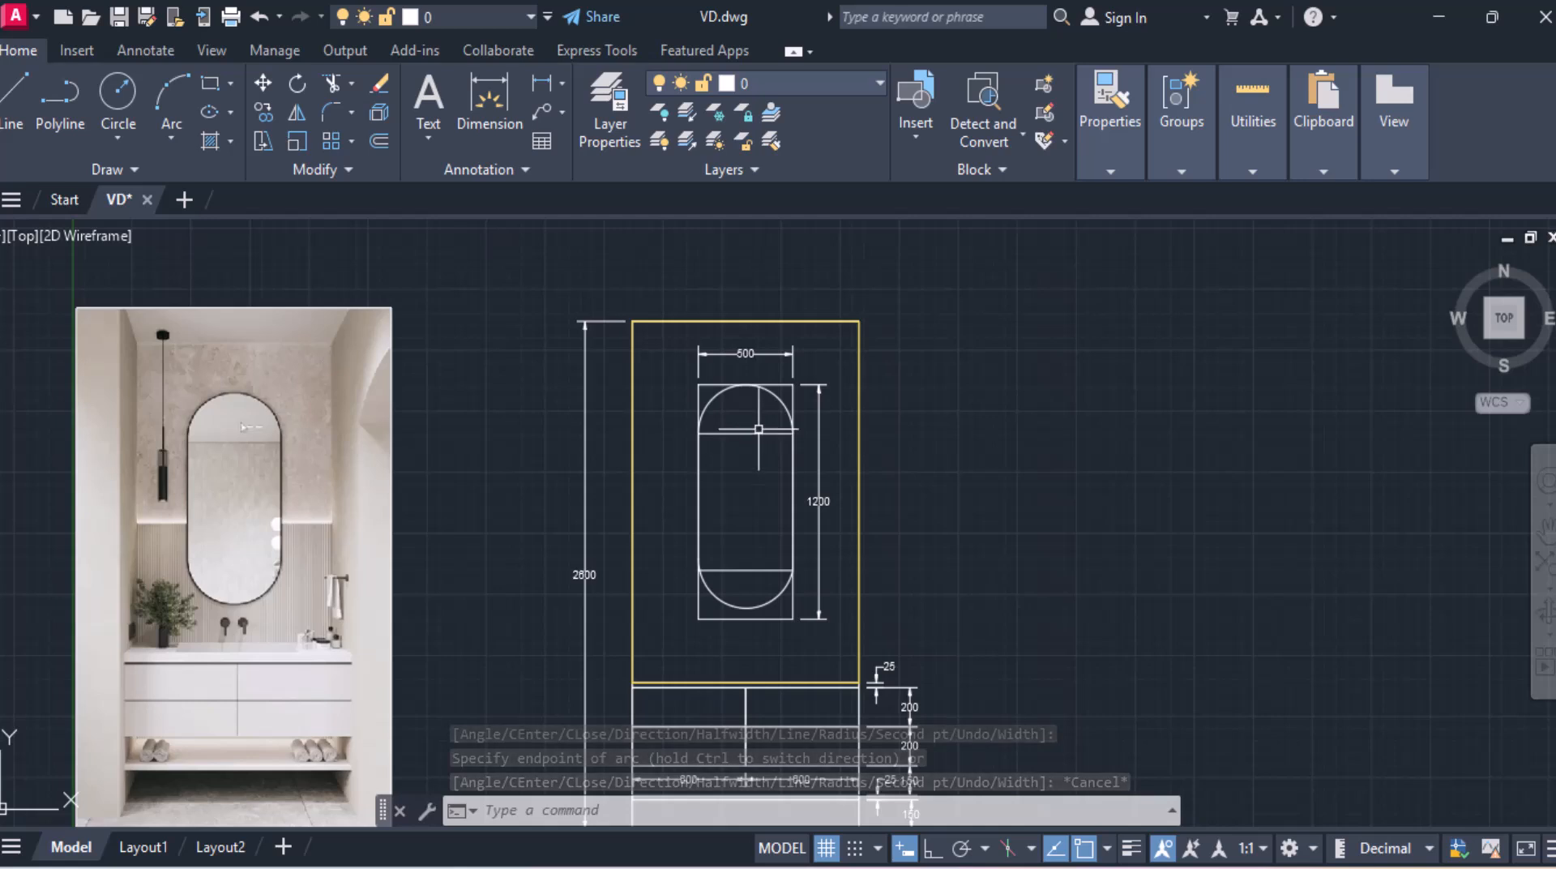
left_click(756, 434)
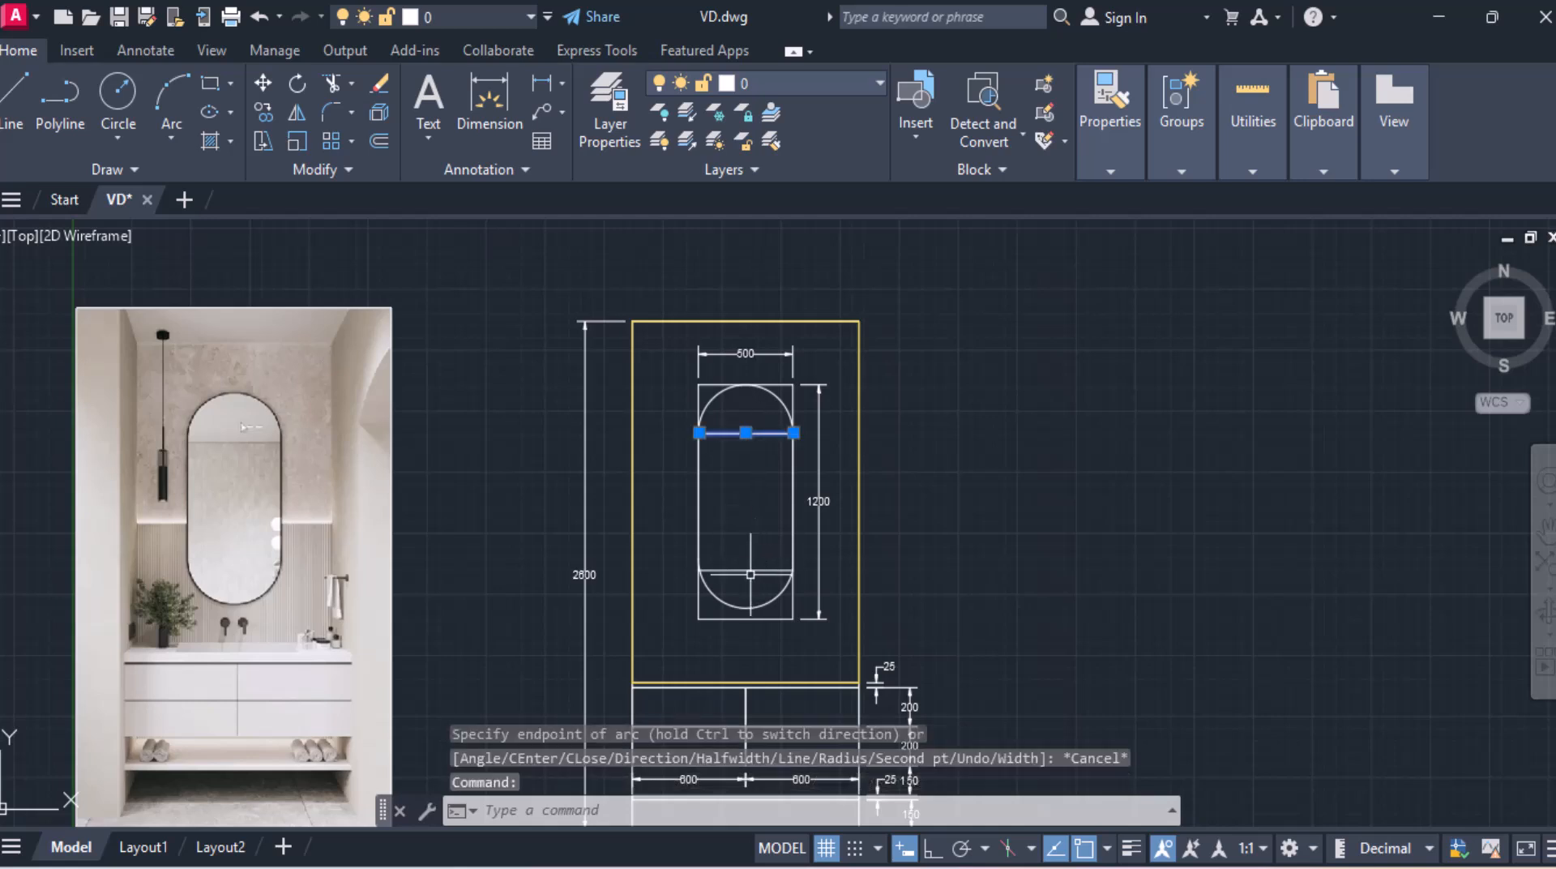
key("Delete")
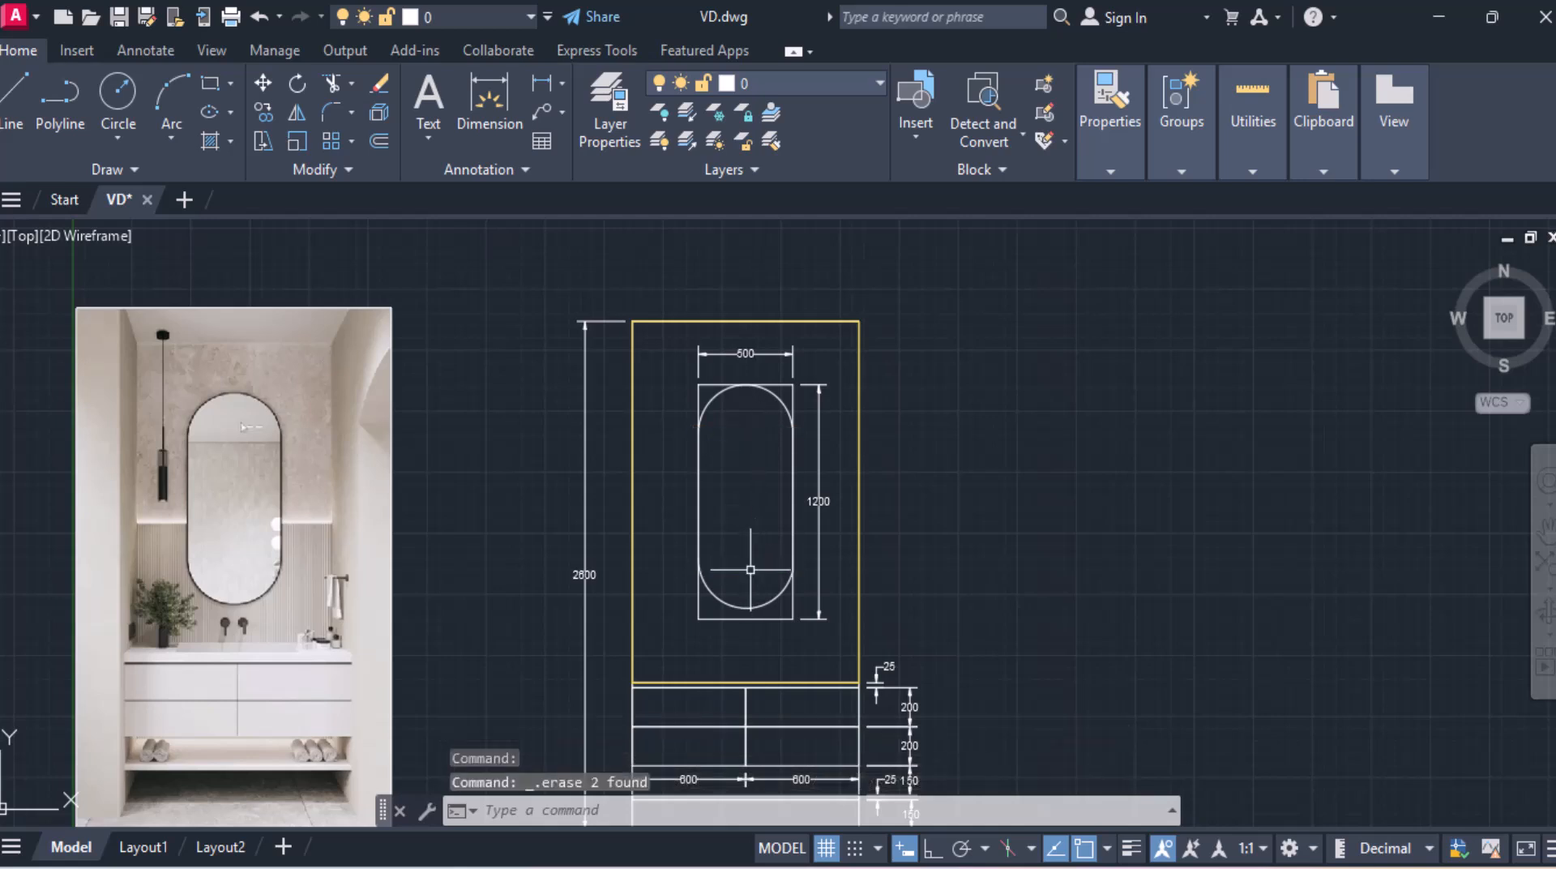
left_click(708, 621)
key("Delete")
Step: Erase the leftover side edges of the original mirror rectangle behind the pill-shaped outline
left_click_drag(688, 605, 711, 630)
left_click(710, 632)
left_click(666, 608)
left_click(802, 636)
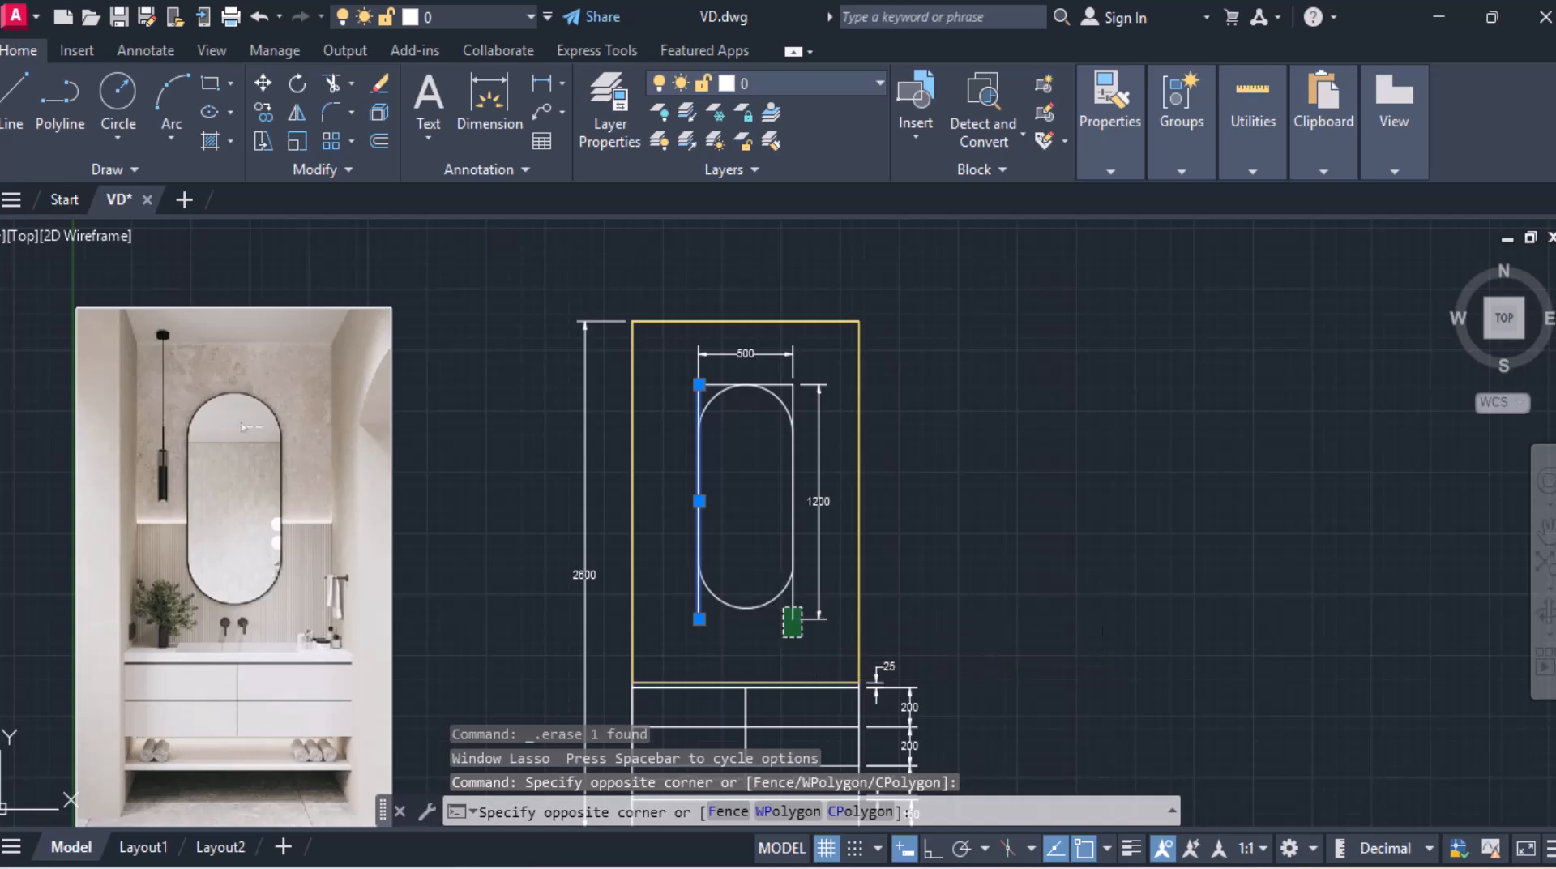
left_click(773, 640)
left_click(822, 560)
left_click(820, 567)
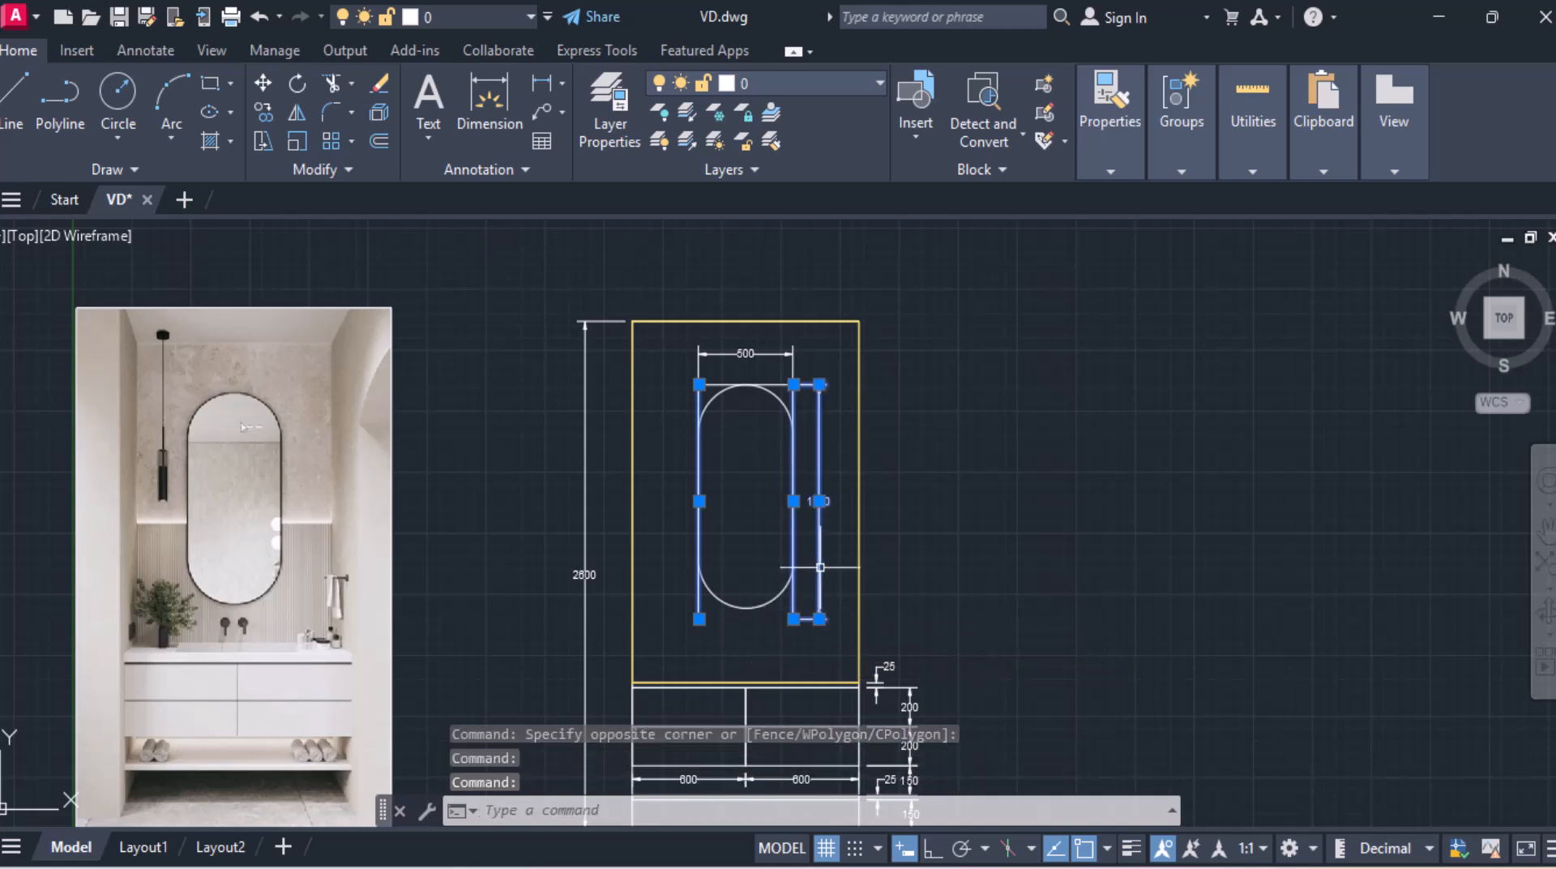
key("Escape")
left_click(798, 623)
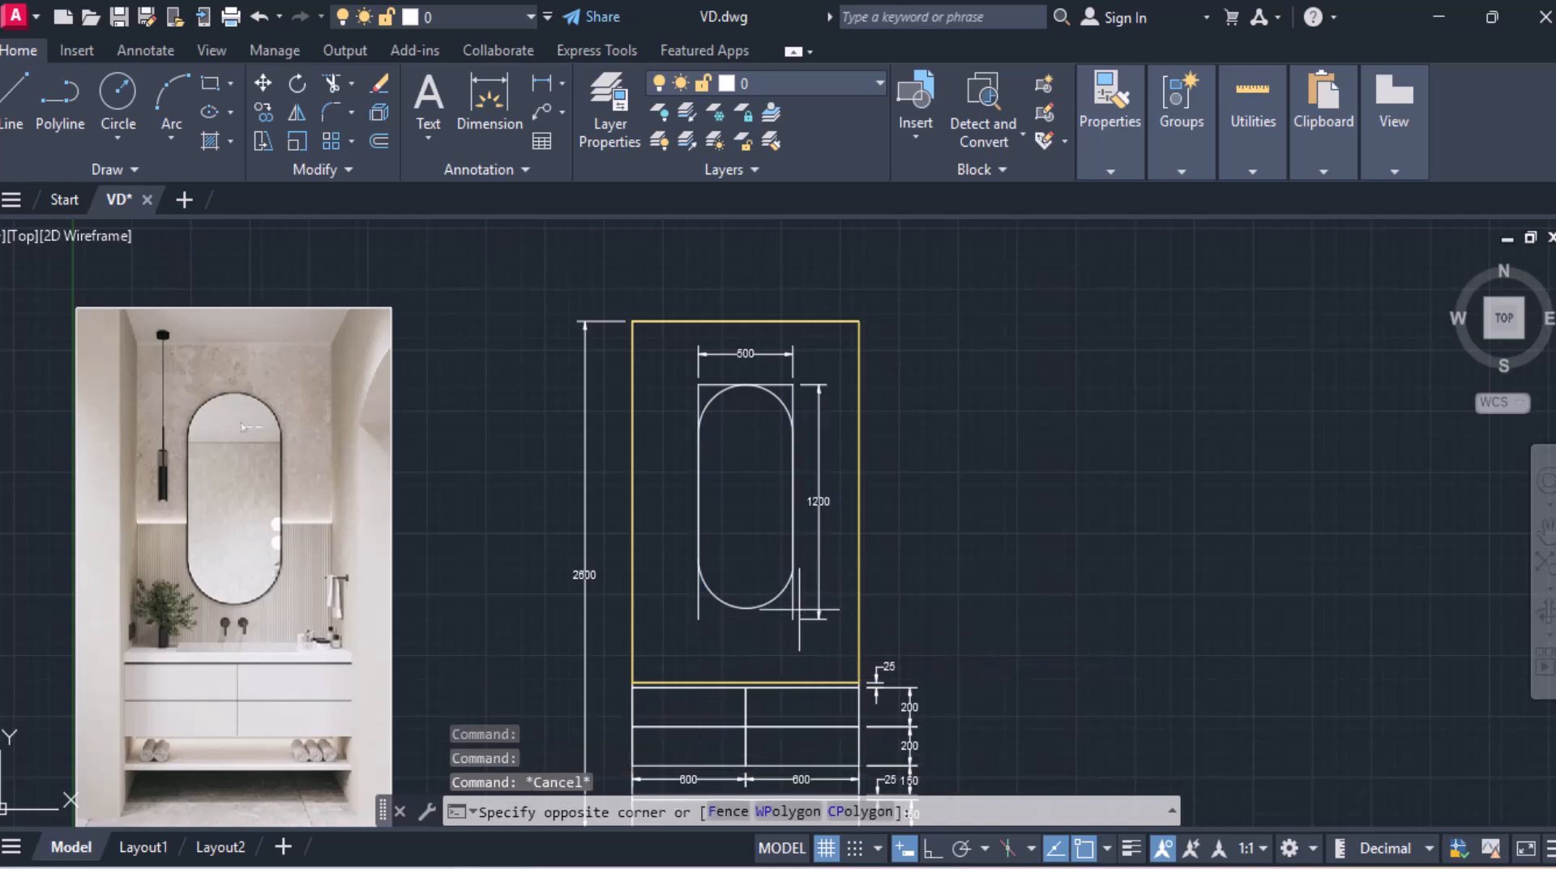
left_click(783, 614)
key("Delete")
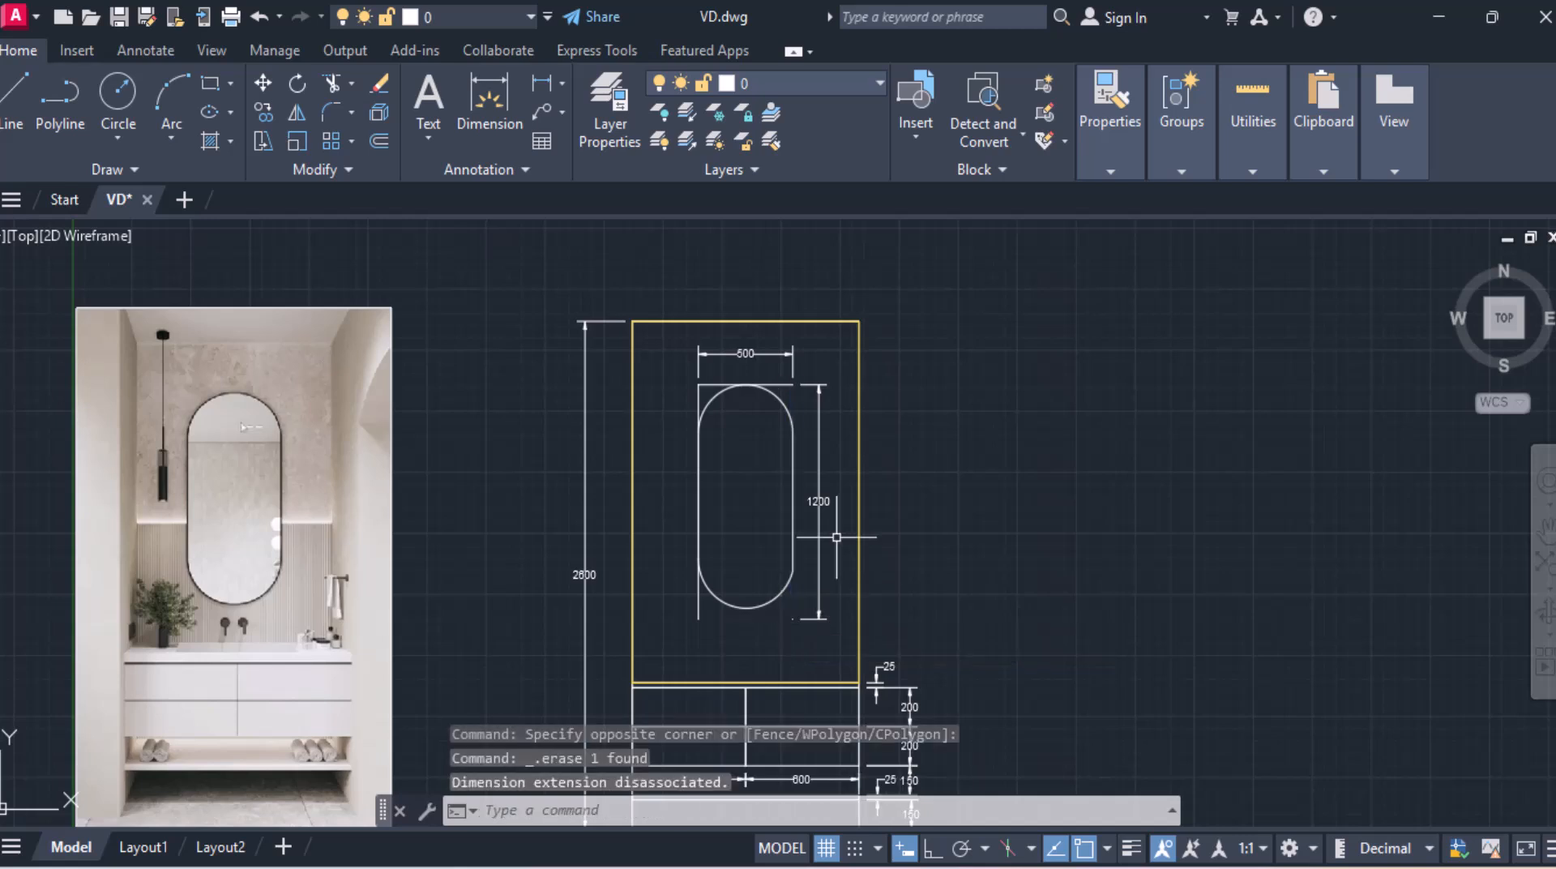
scroll(722, 326, "up", 3)
left_click(679, 495)
left_click(671, 462)
key("Delete")
left_click(676, 507)
left_click(613, 501)
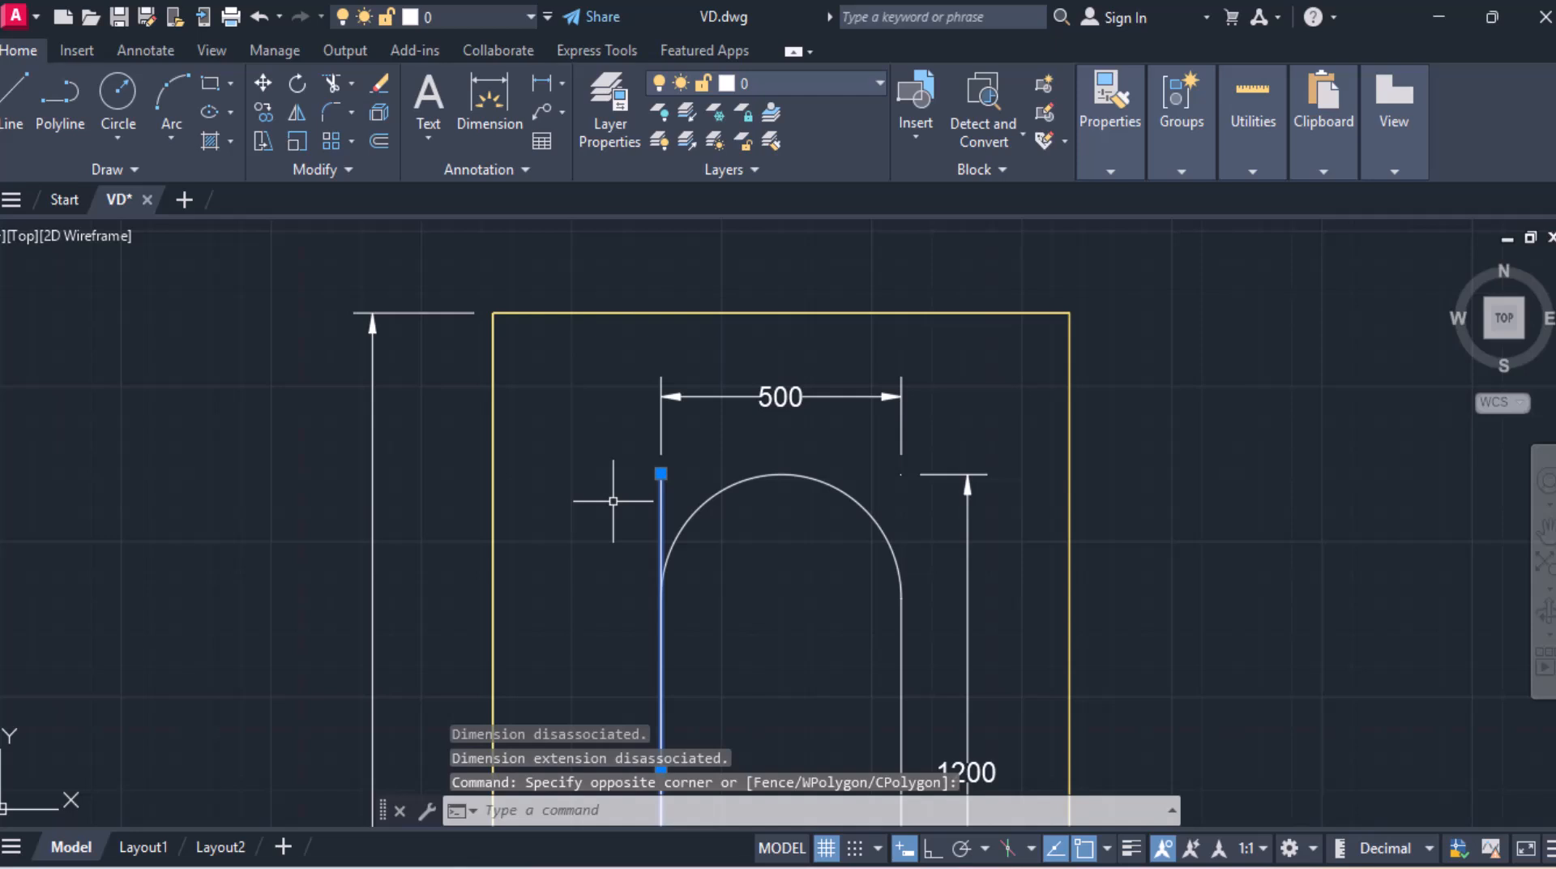
key("Delete")
Step: Offset the pill-shaped mirror outline 5 outward to form the frame
scroll(613, 501, "down", 4)
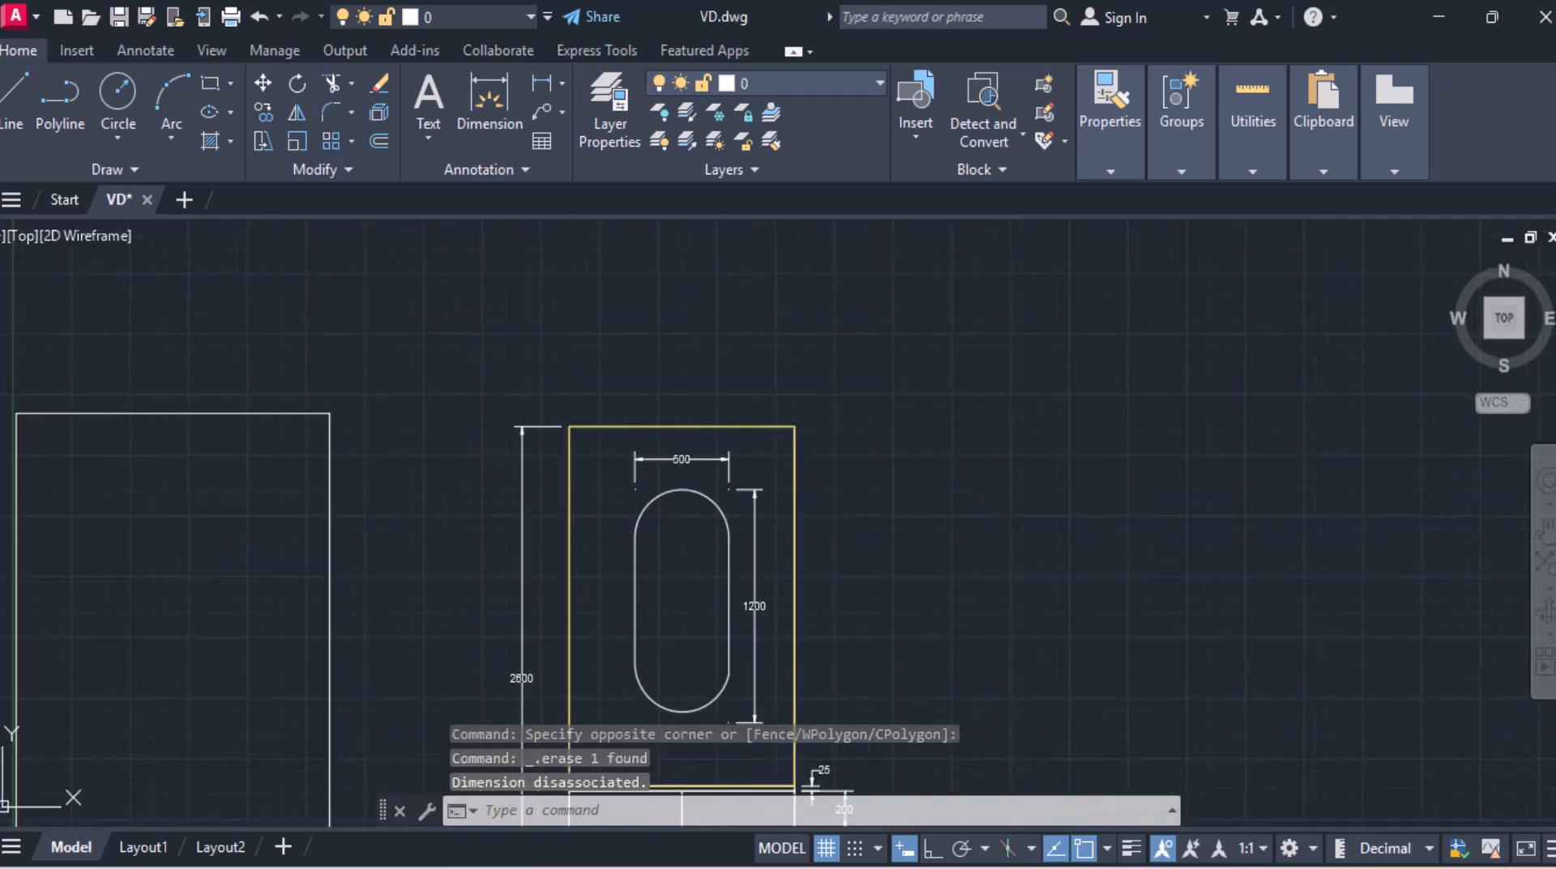
middle_click_drag(690, 634, 722, 538)
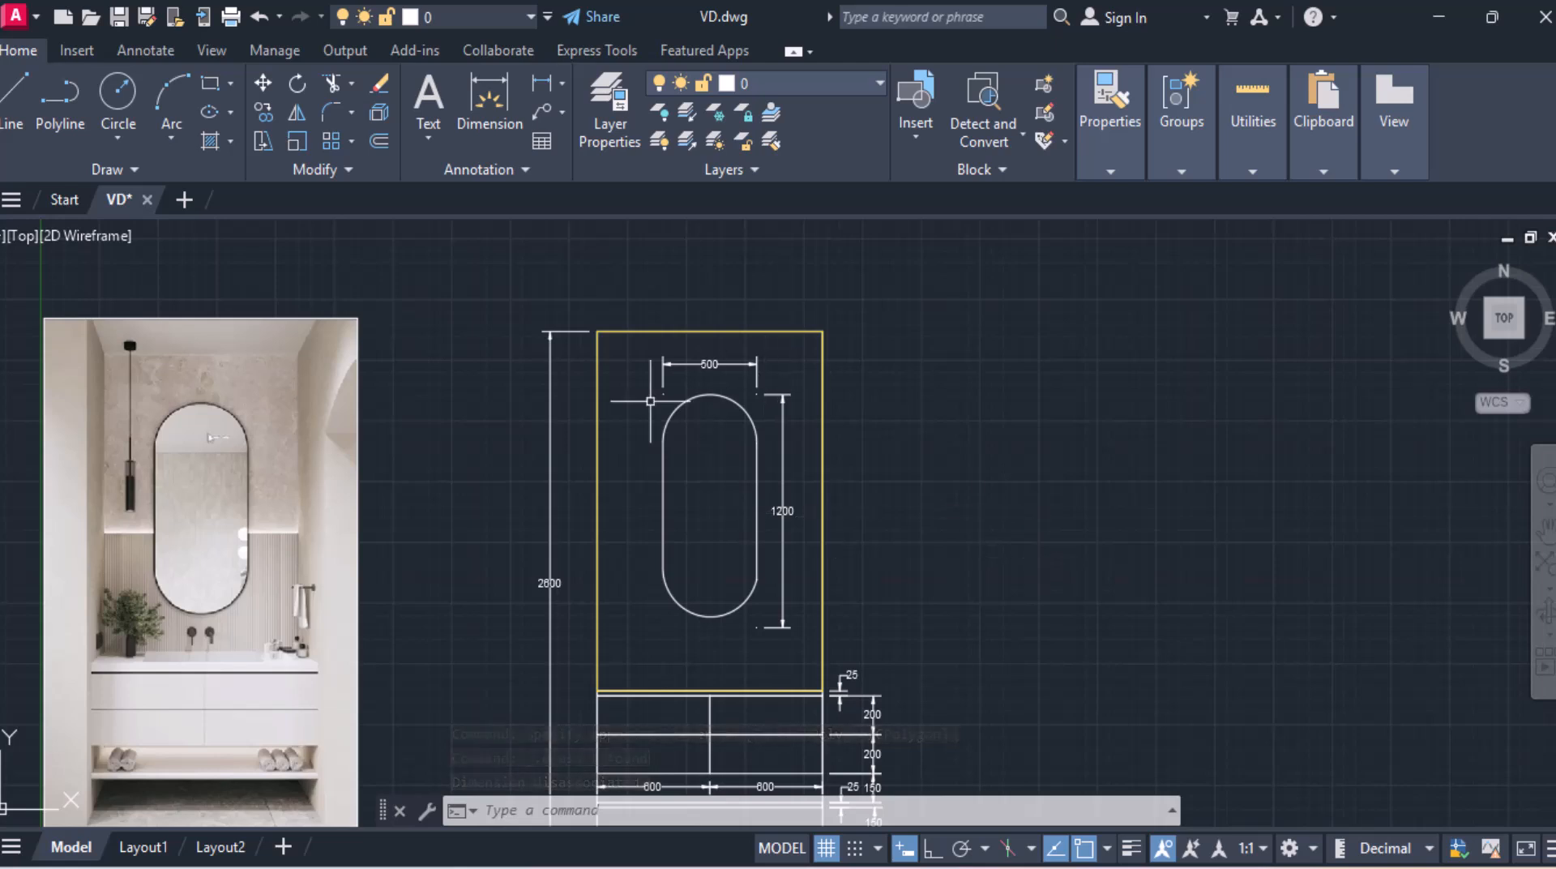
scroll(688, 410, "up", 4)
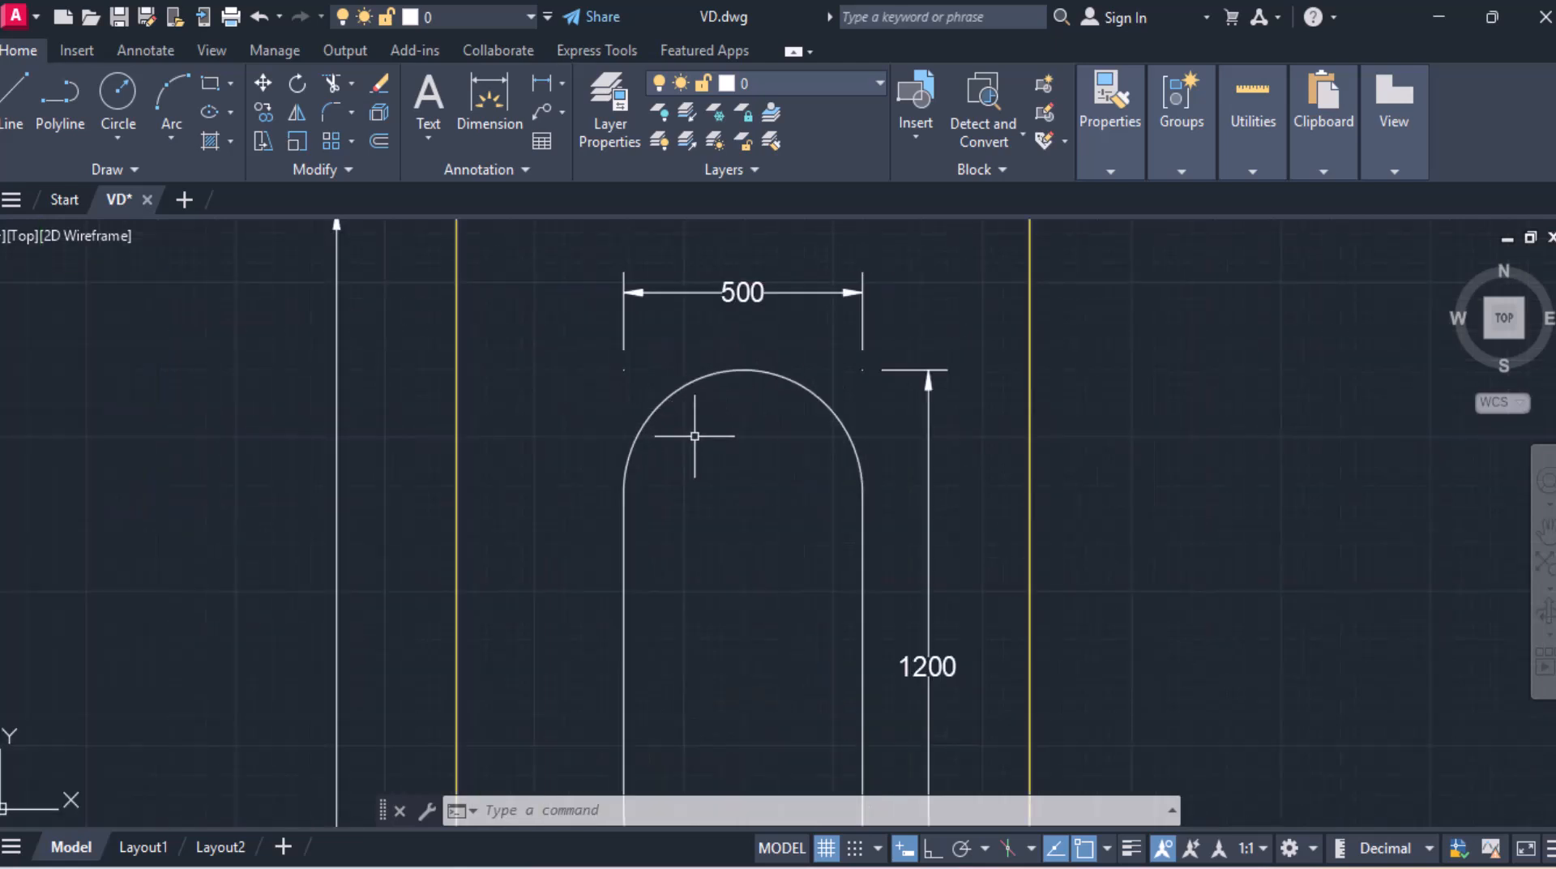
key("Return")
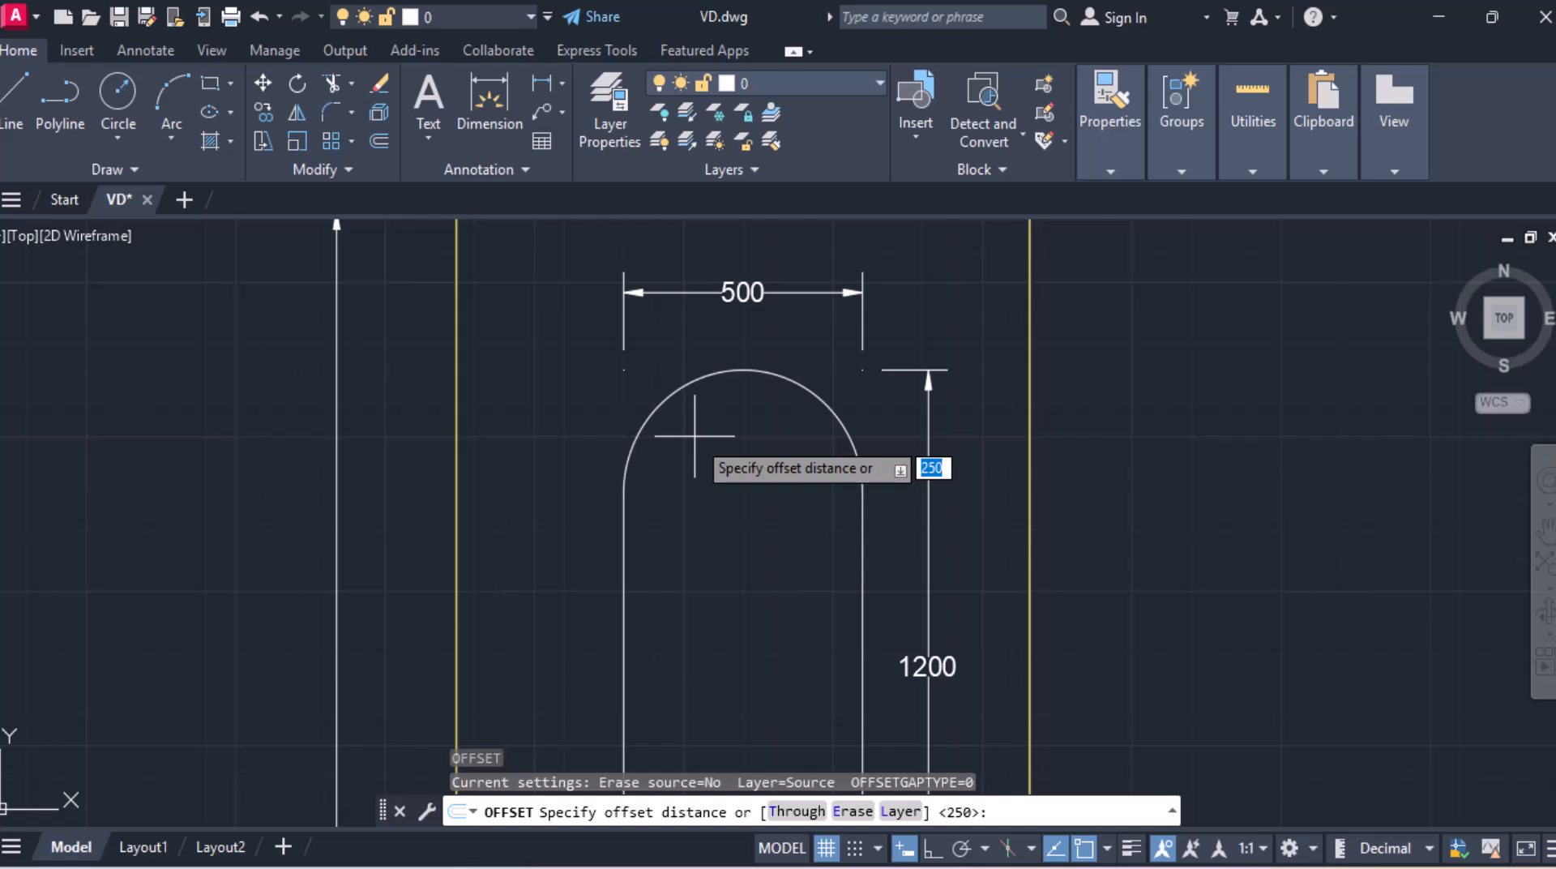
key("Return")
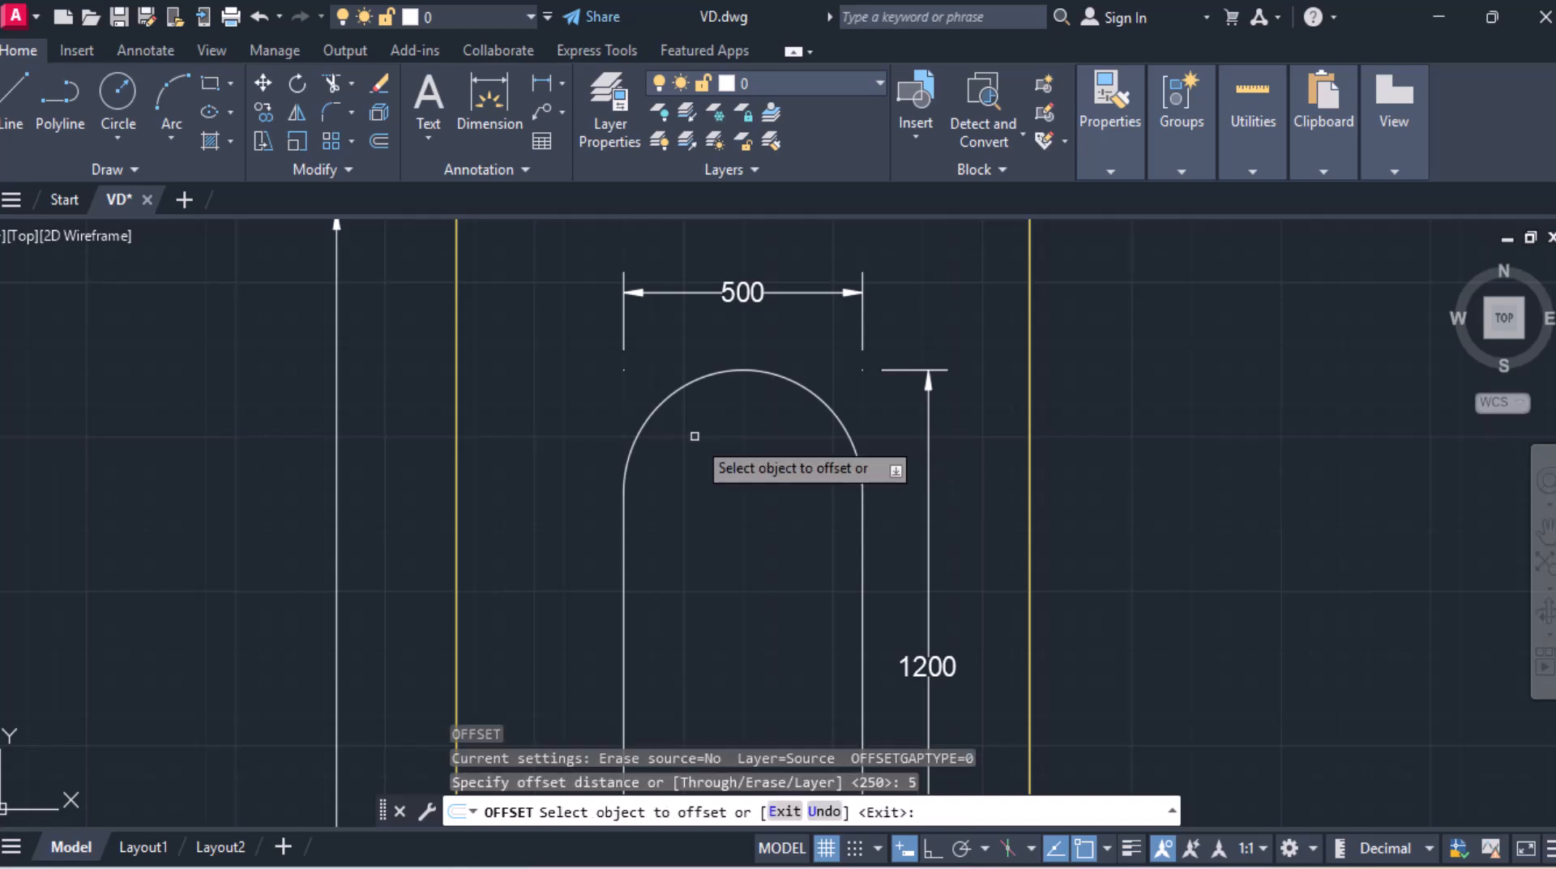
left_click(748, 372)
left_click(766, 365)
scroll(724, 516, "down", 2)
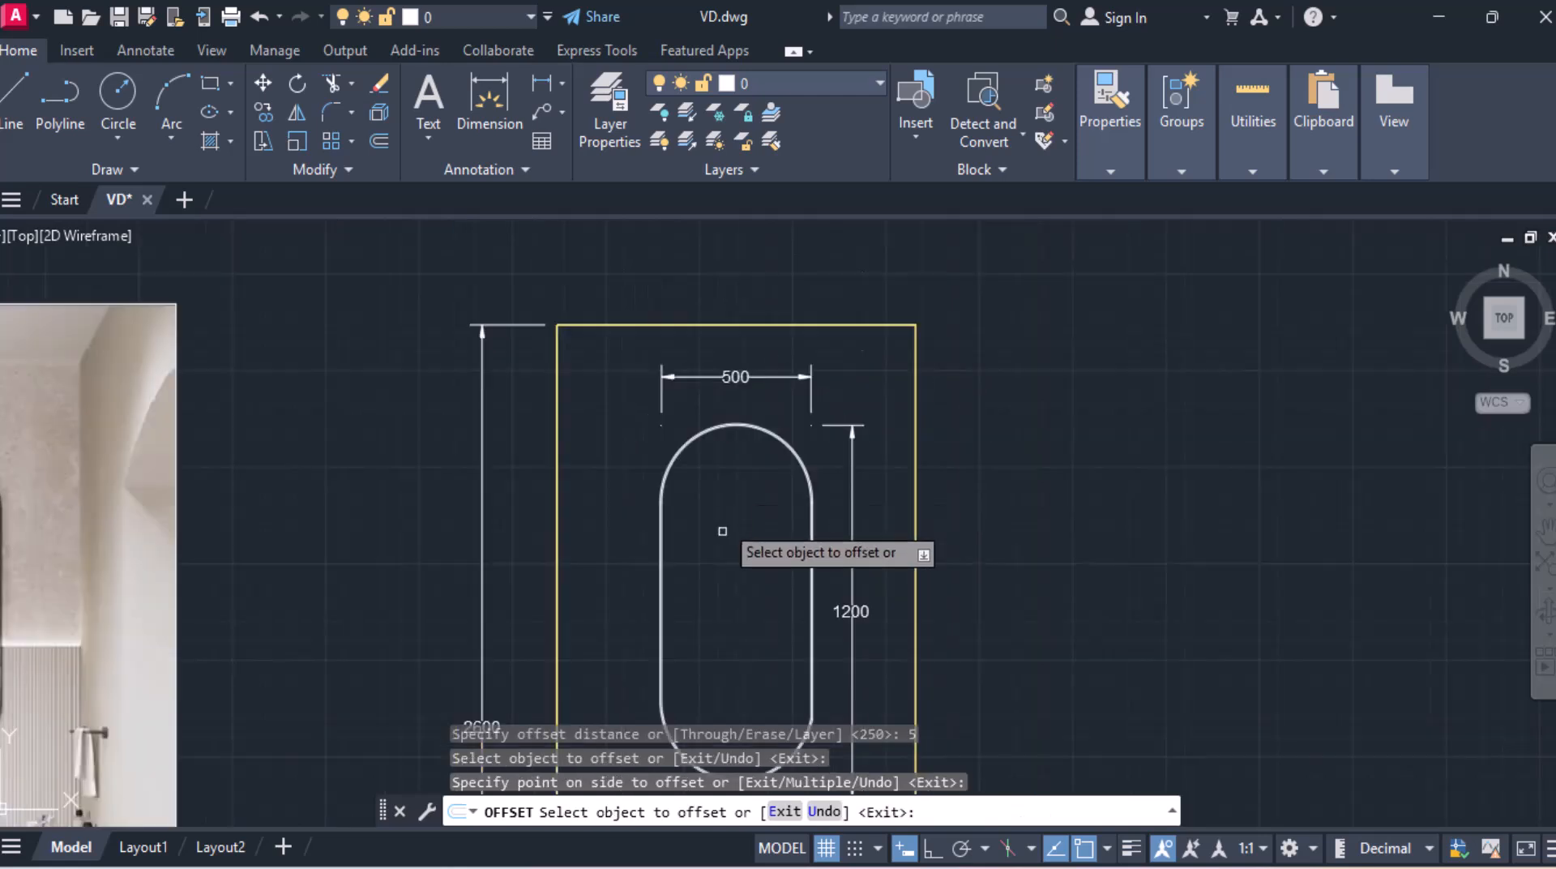
middle_click_drag(729, 548, 796, 399)
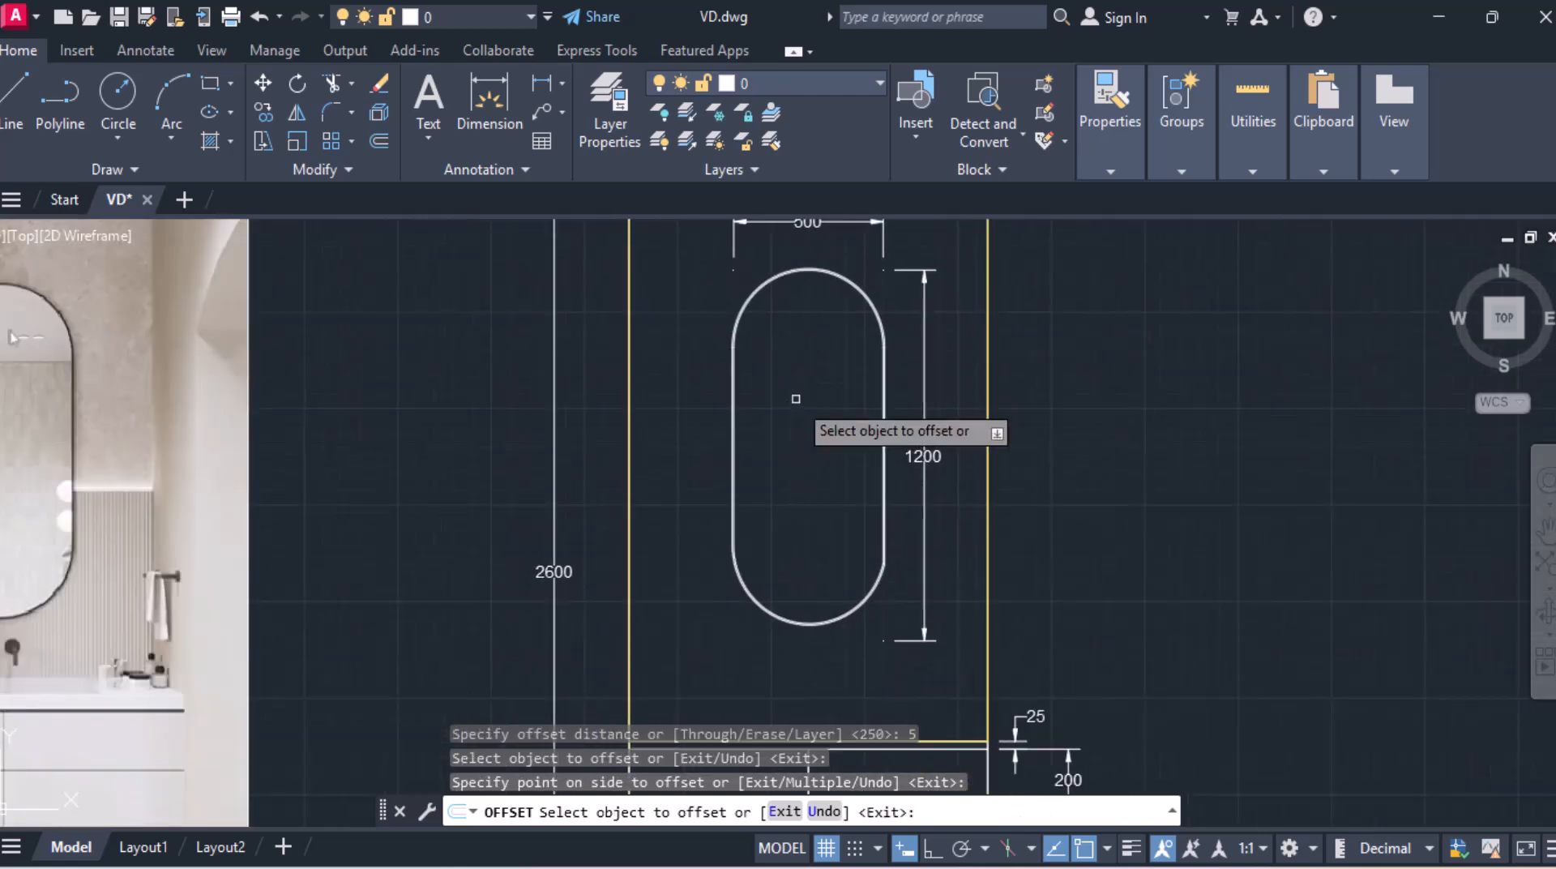
scroll(796, 399, "down", 2)
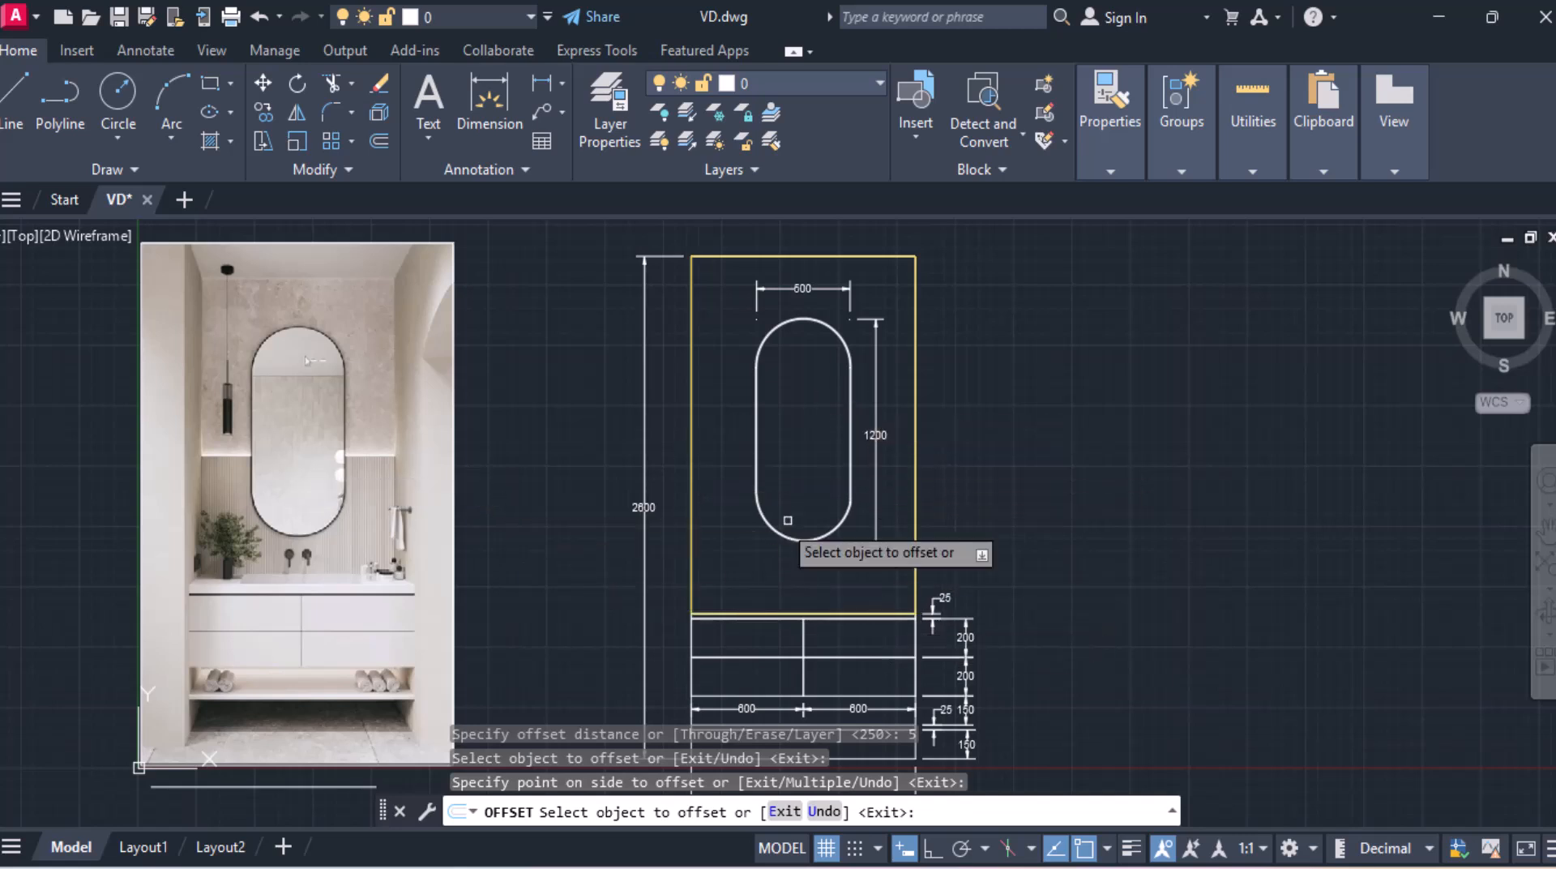
key("Escape")
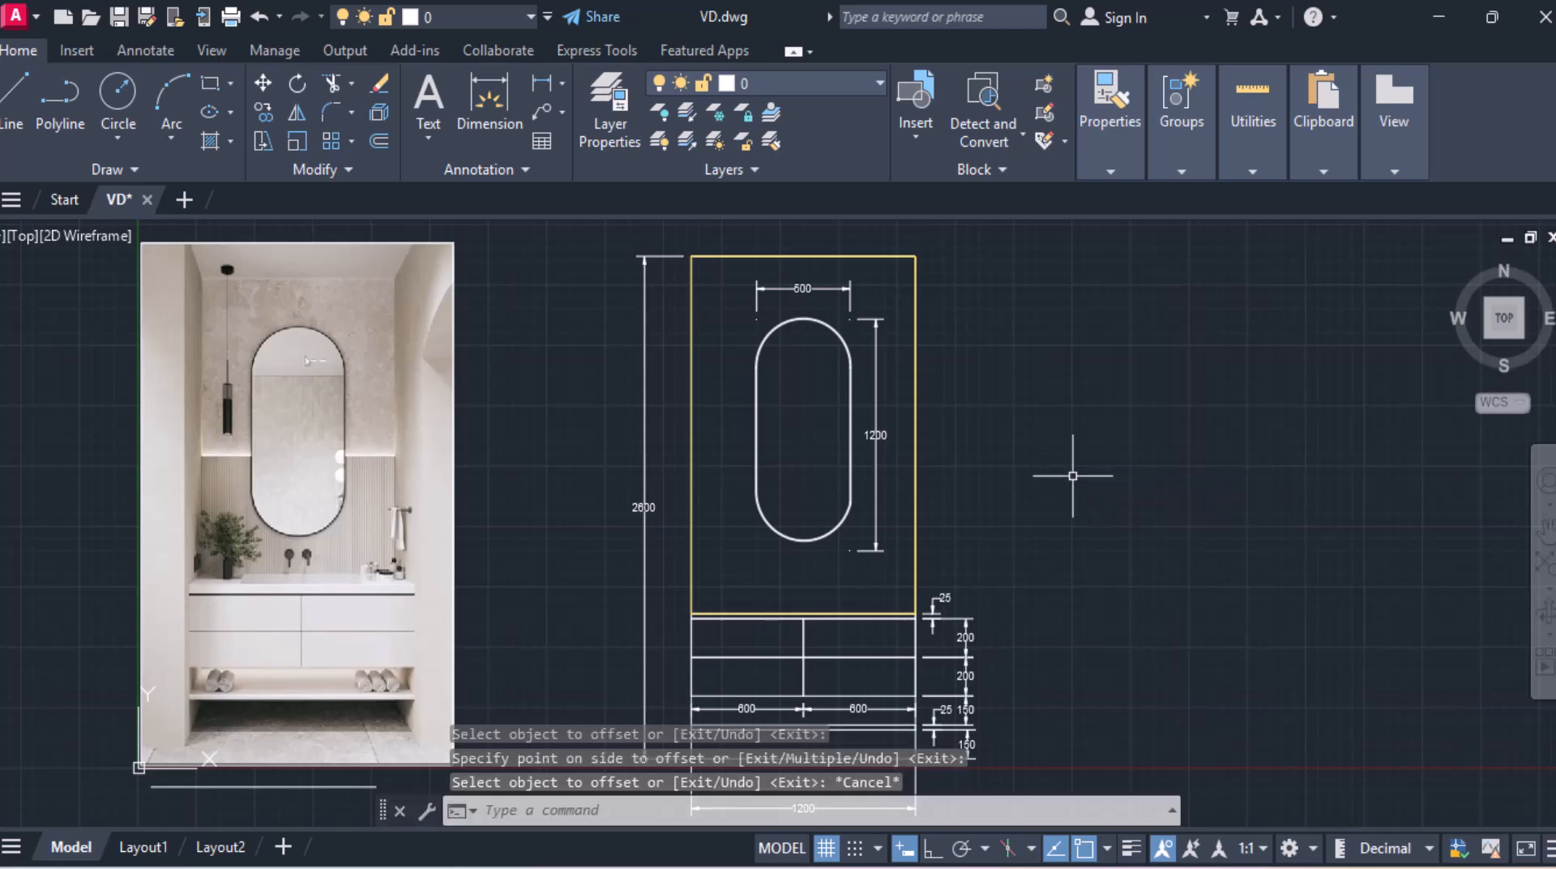
Step: Draw a rectangle from the wall's left edge at mid-mirror height to the countertop's right end, and delete the yellow wall outline
left_click(207, 83)
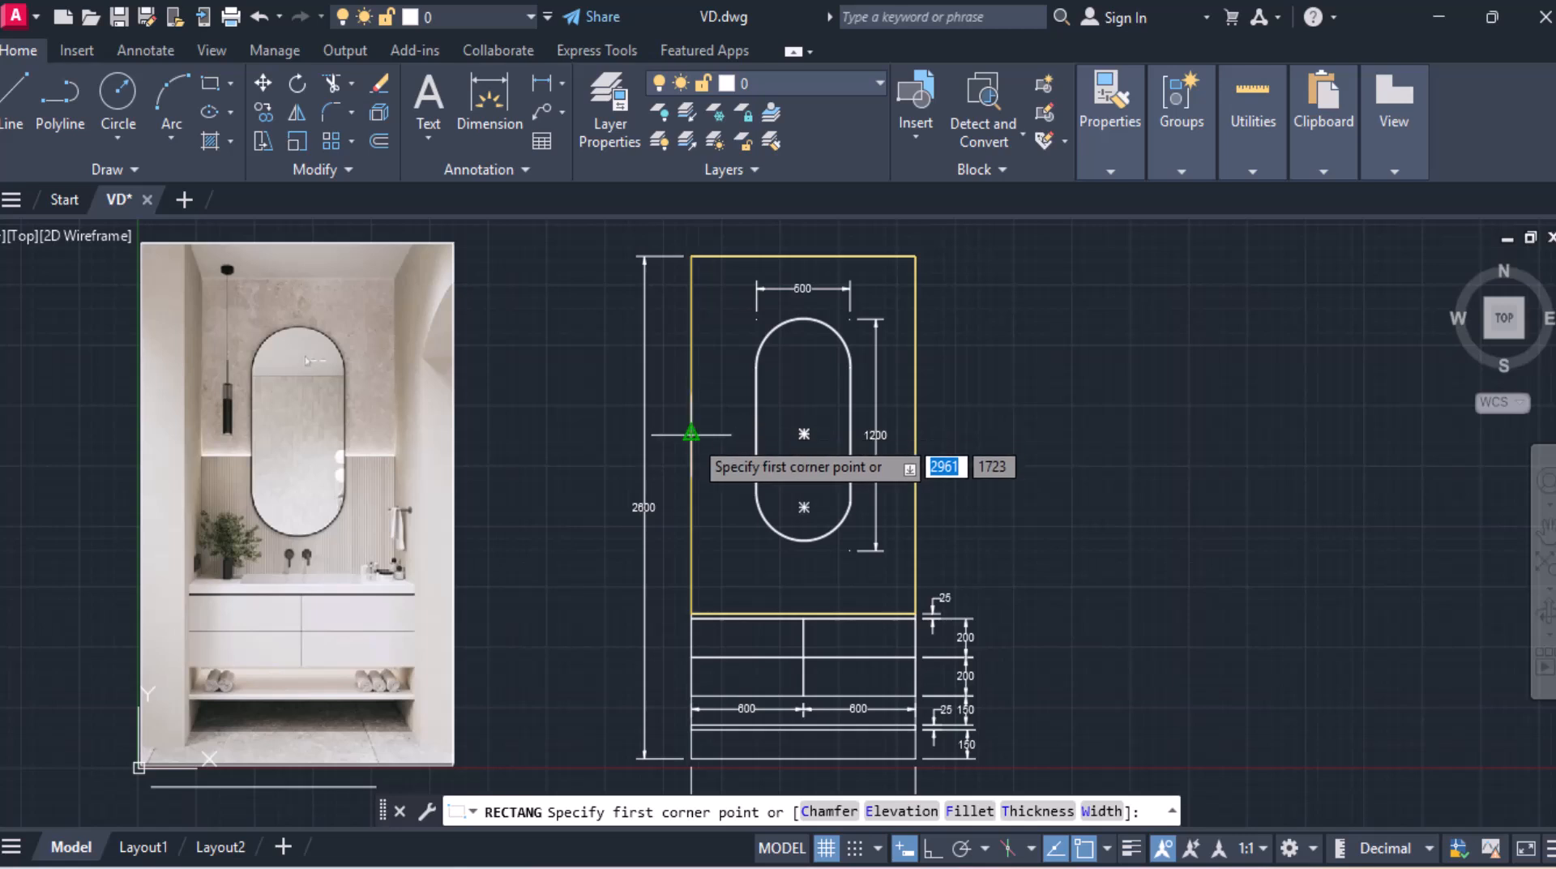
left_click(691, 433)
scroll(916, 617, "up", 5)
scroll(914, 622, "up", 2)
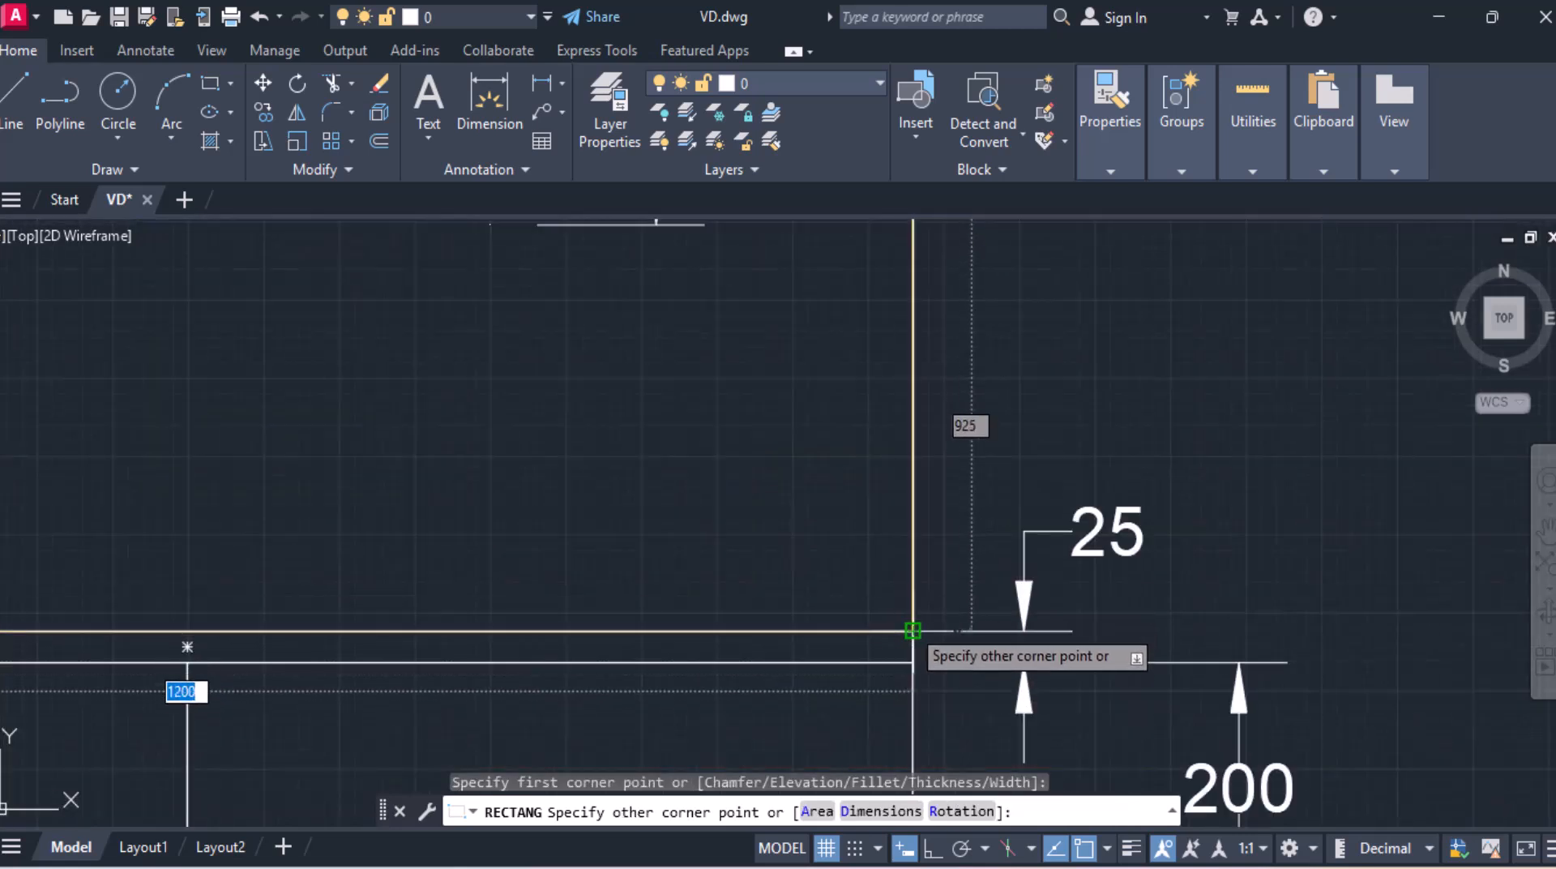
left_click(912, 631)
scroll(851, 566, "down", 8)
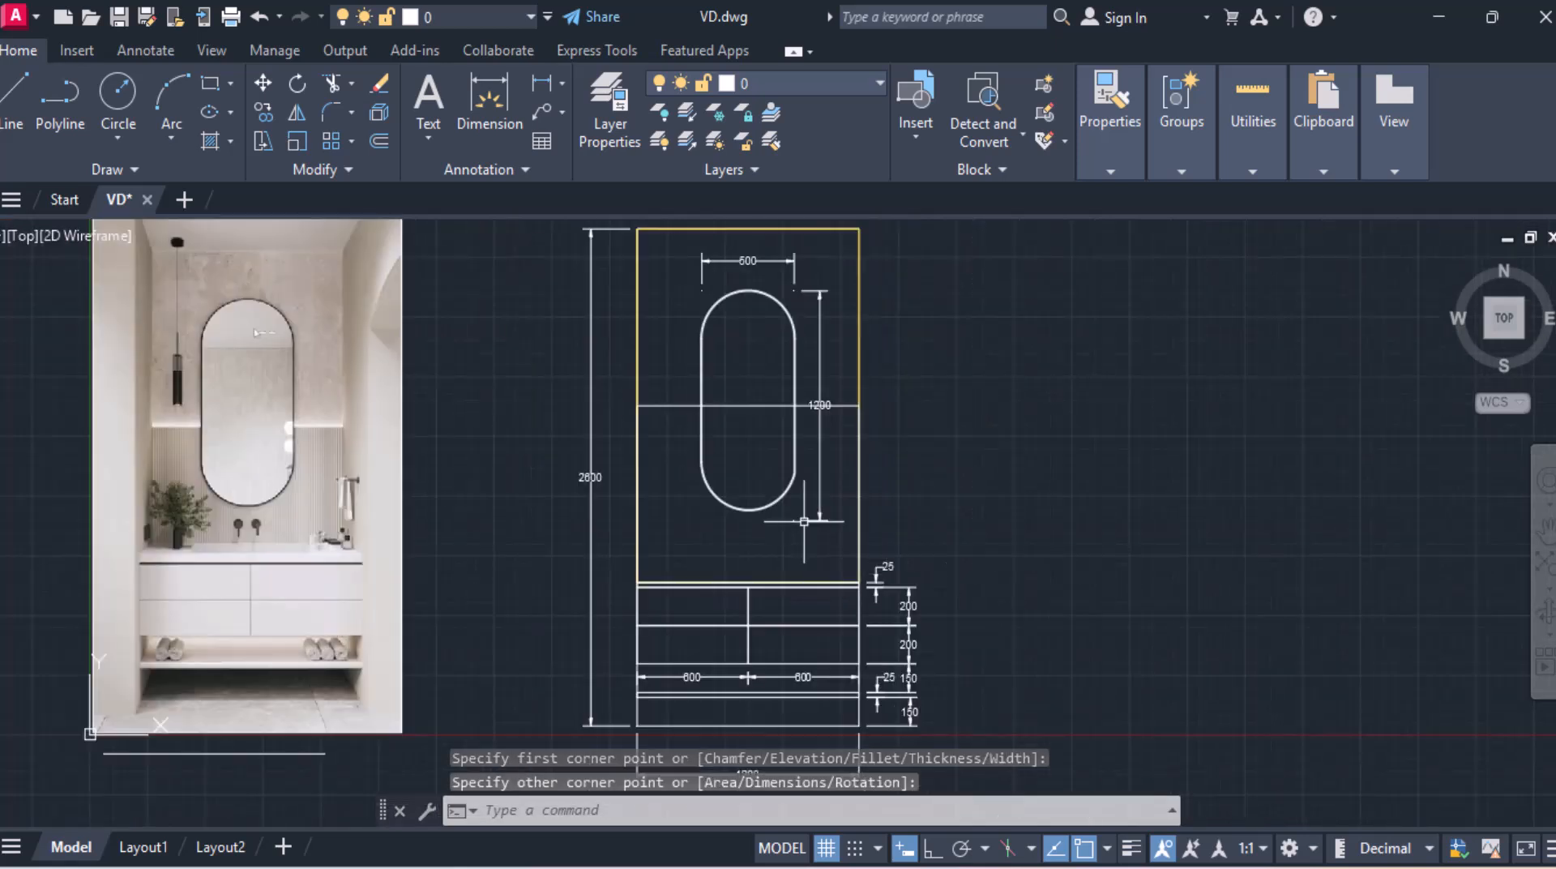
left_click(638, 299)
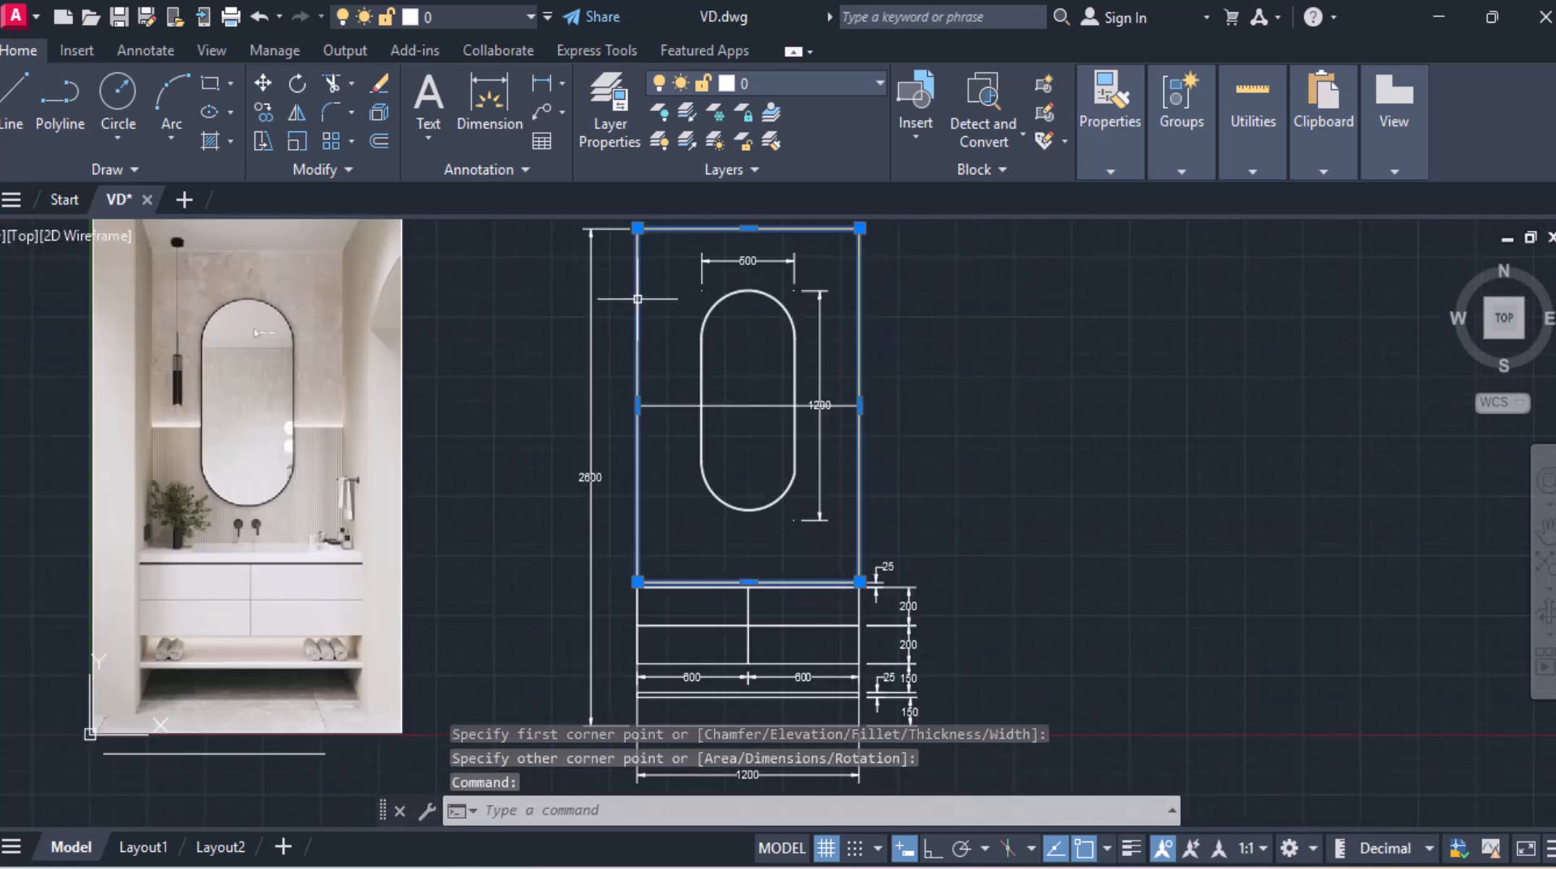
key("Delete")
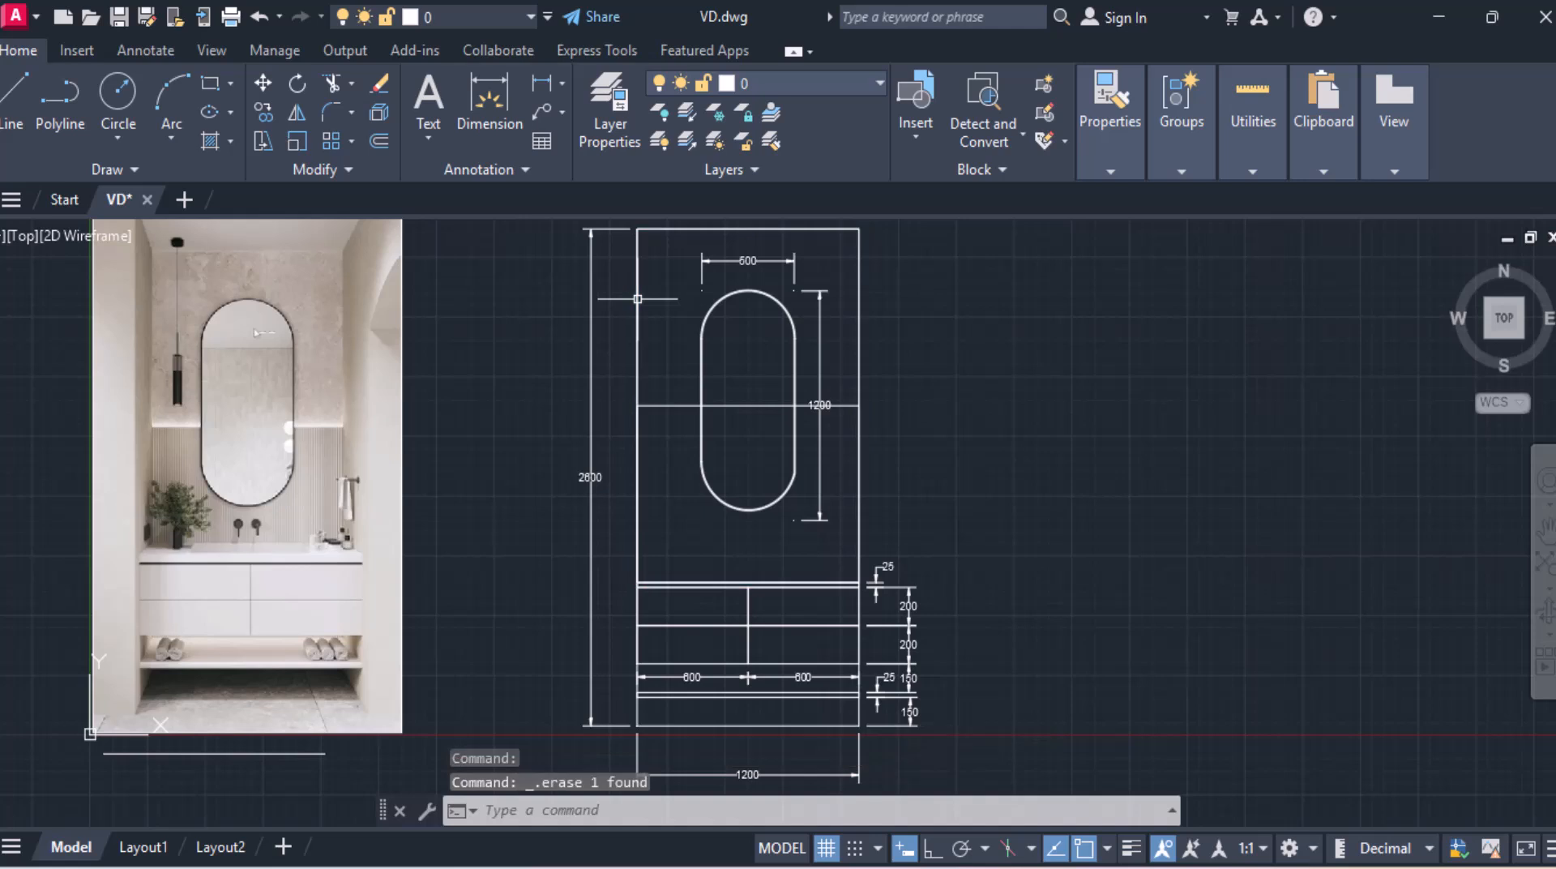
Step: Trim away the part of the wall rectangle's top edge that passes through the mirror outline
scroll(793, 375, "up", 4)
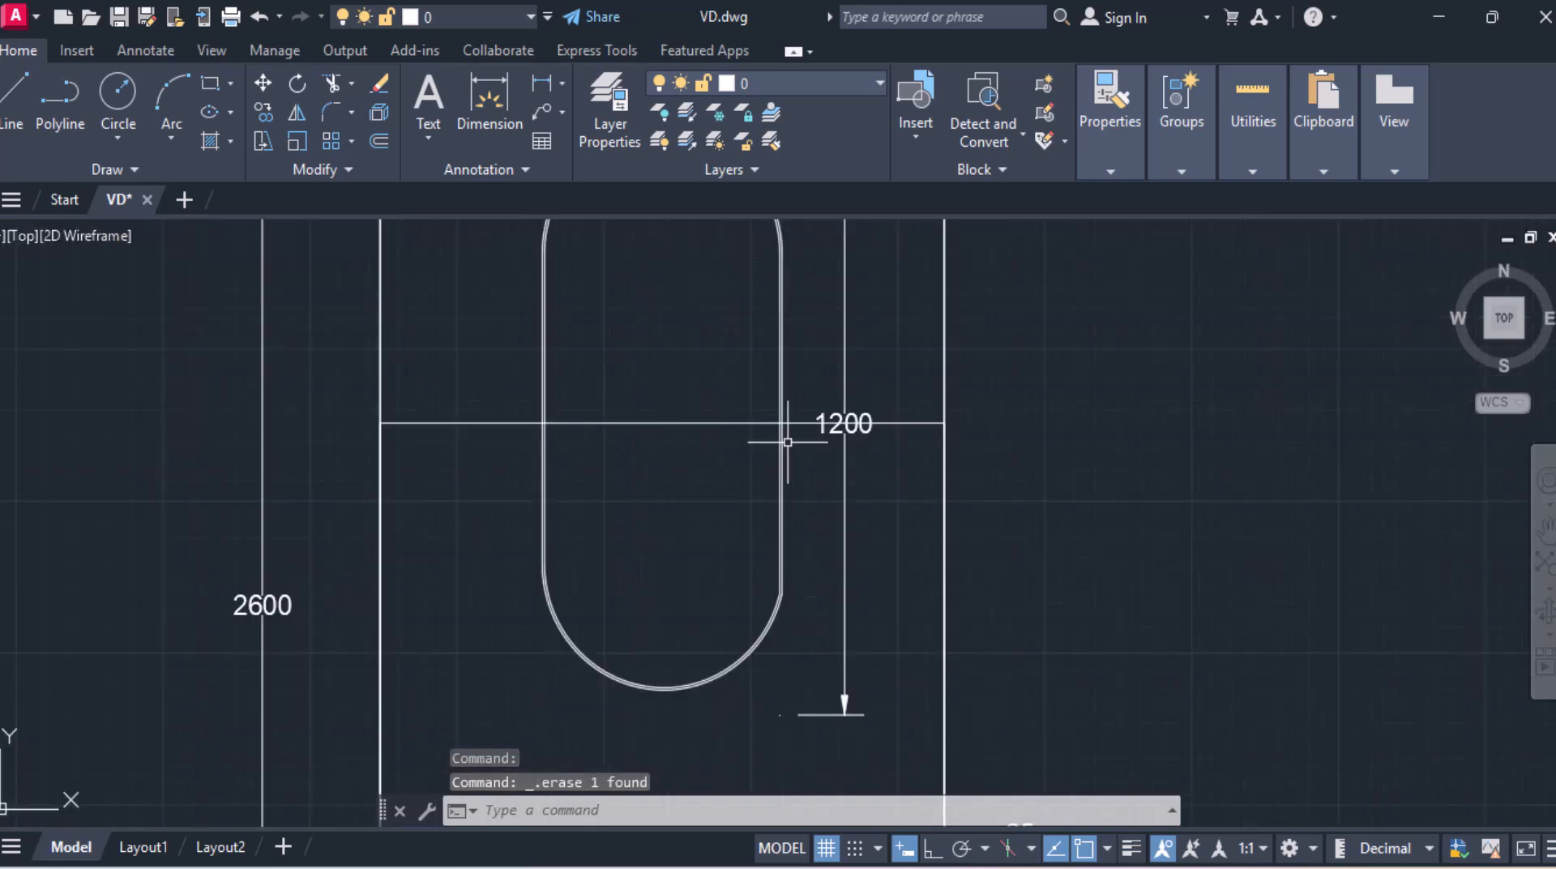
scroll(787, 441, "up", 8)
type("tr")
key("Return")
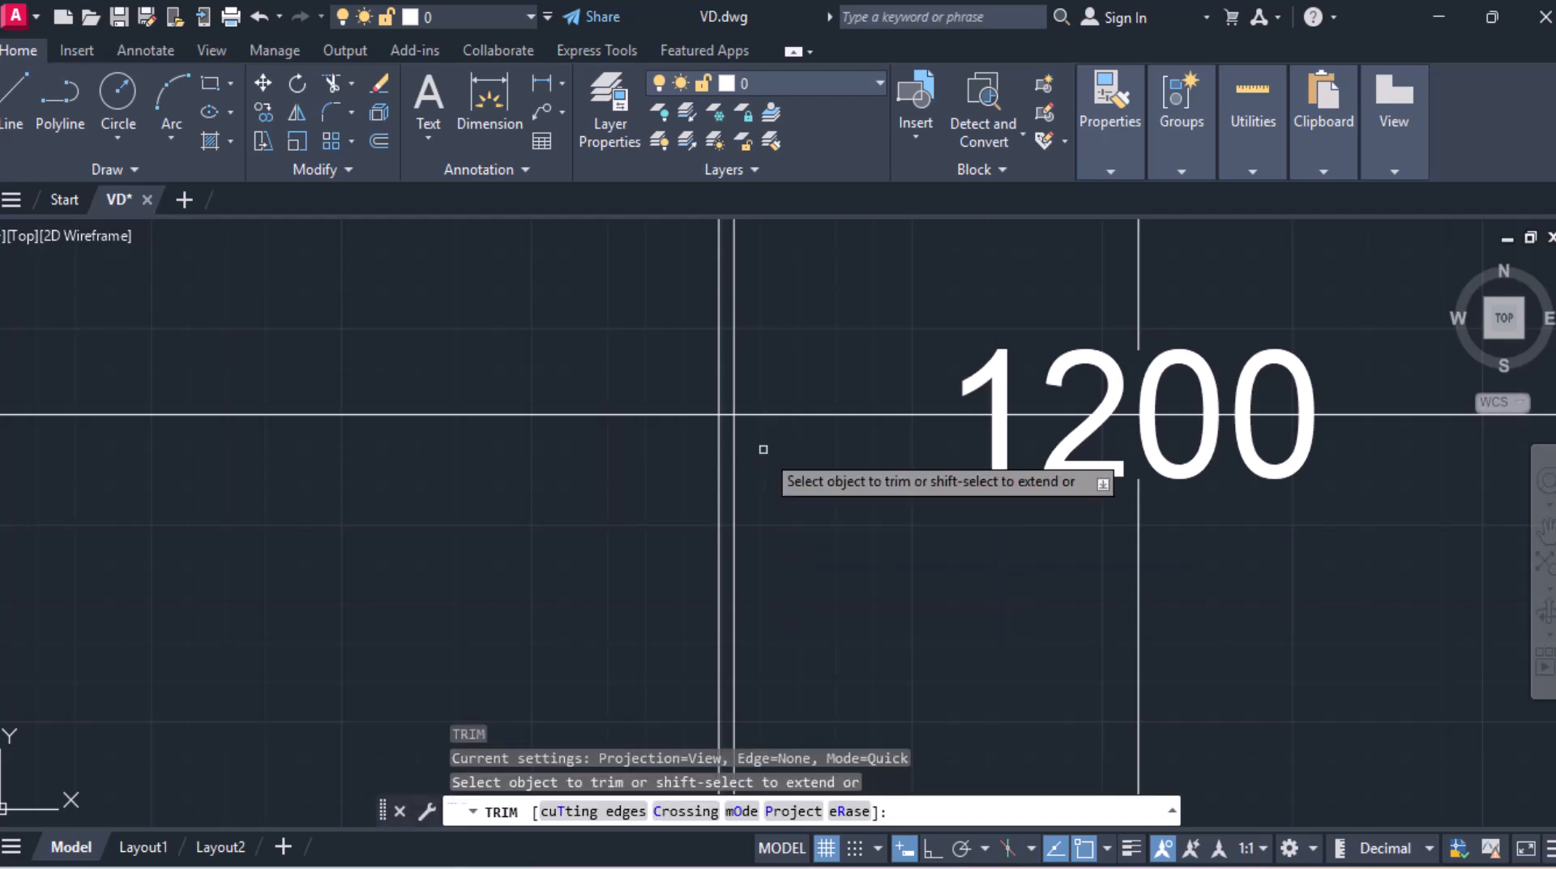
scroll(751, 412, "up", 2)
left_click(708, 415)
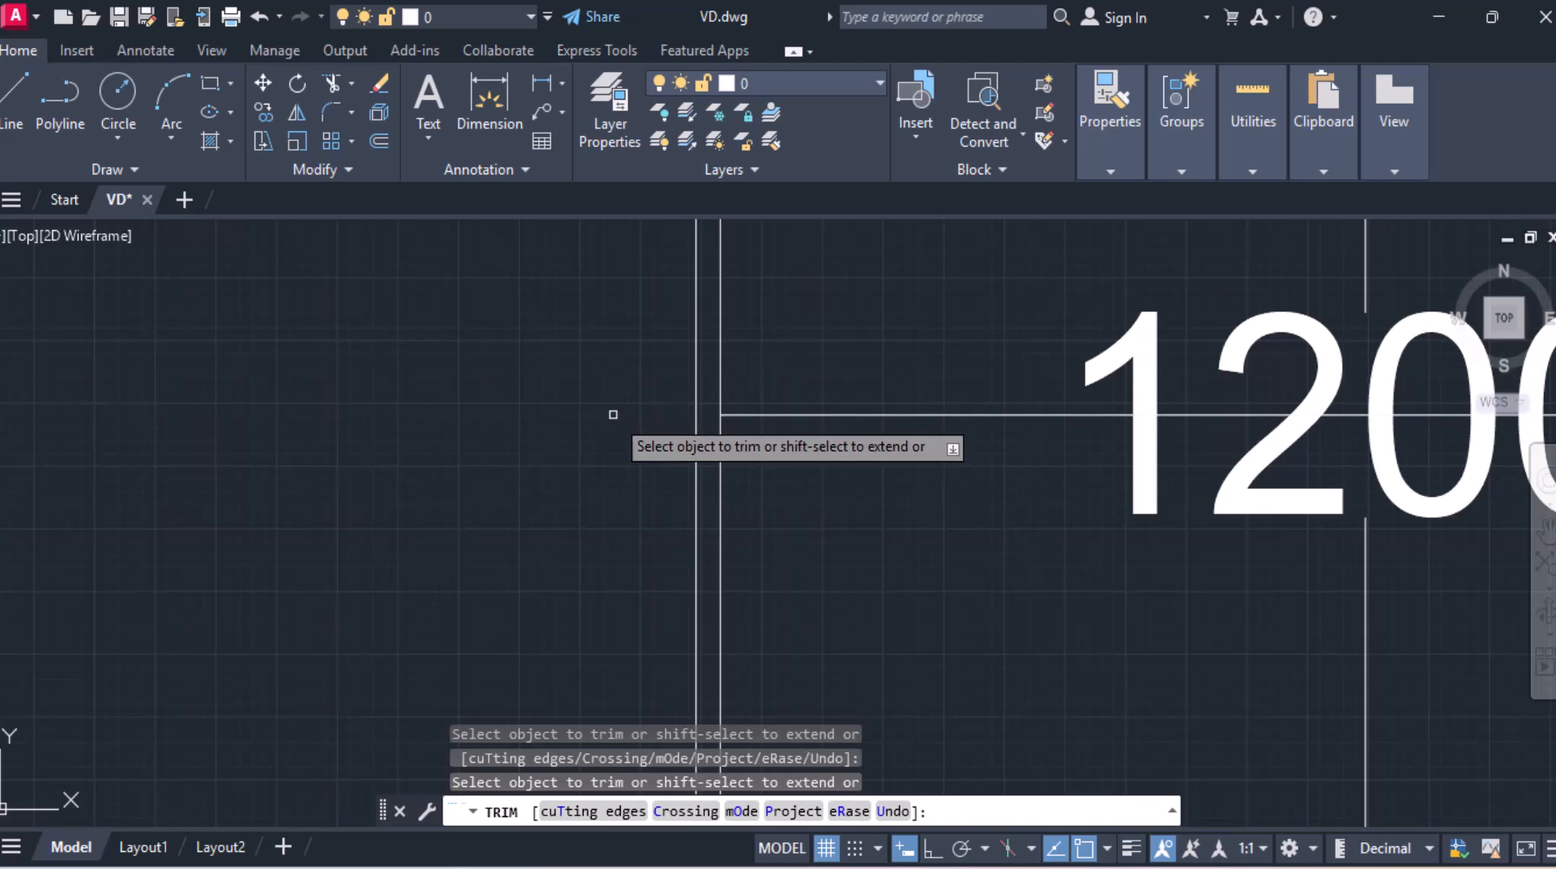
scroll(600, 412, "down", 5)
scroll(224, 456, "down", 2)
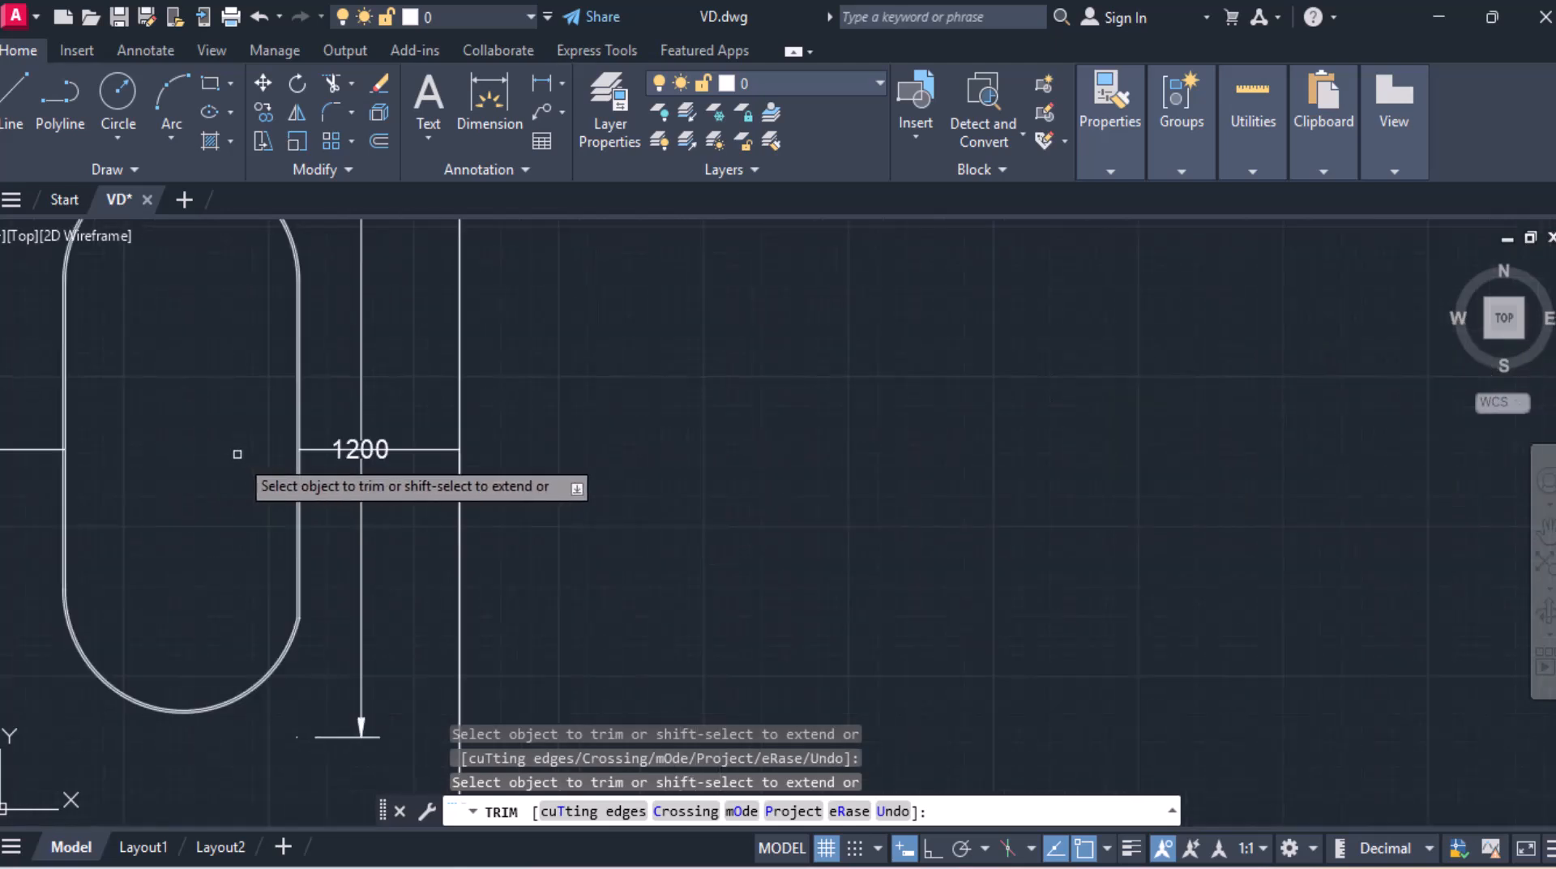
scroll(705, 445, "up", 4)
scroll(553, 447, "up", 6)
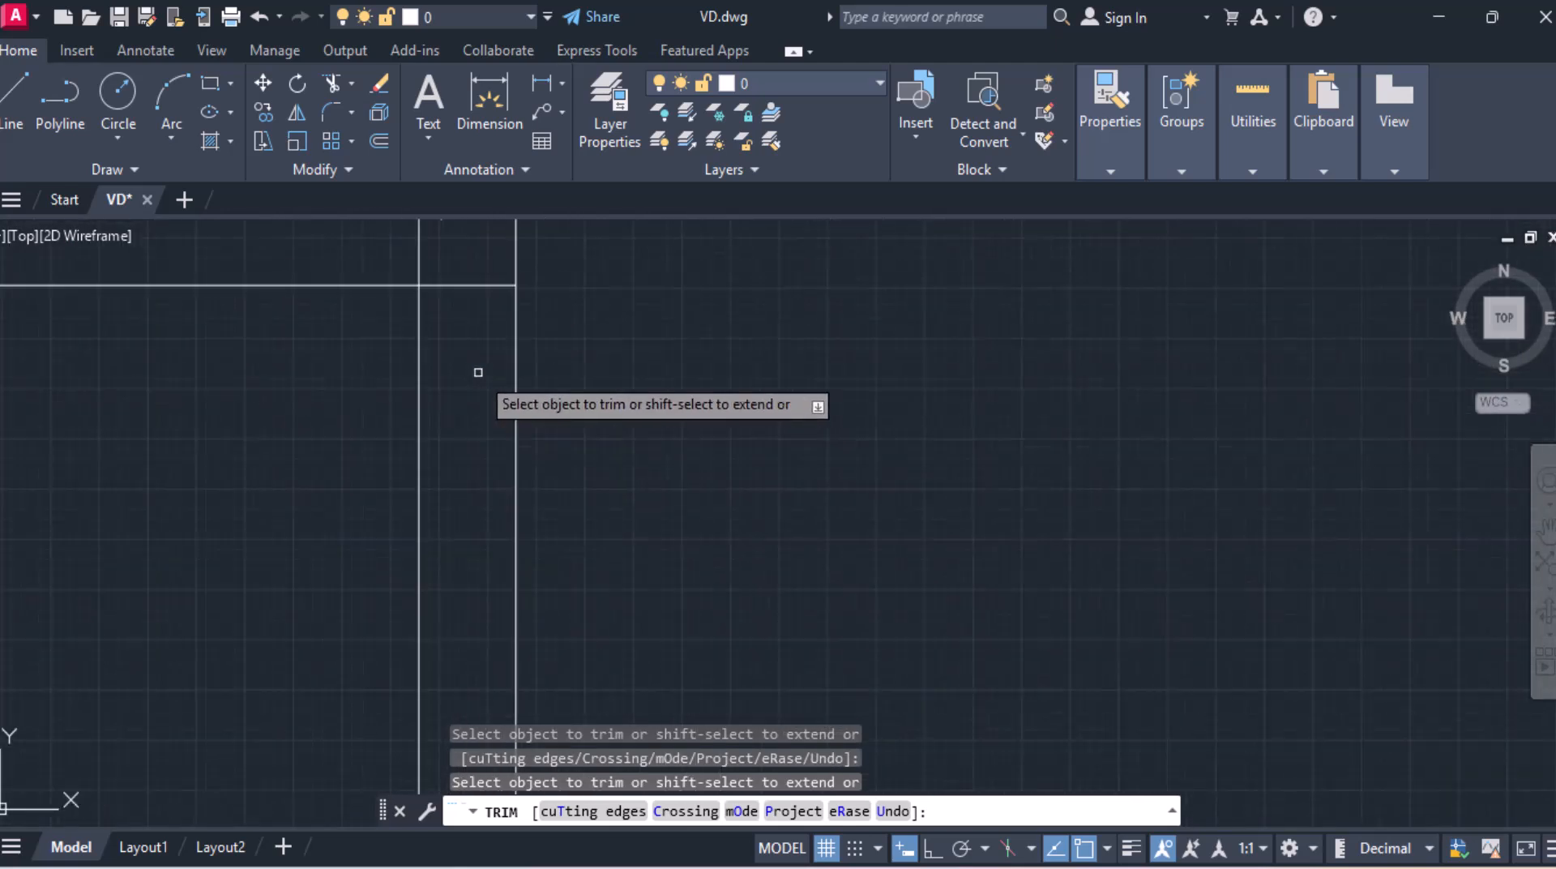
scroll(850, 430, "down", 5)
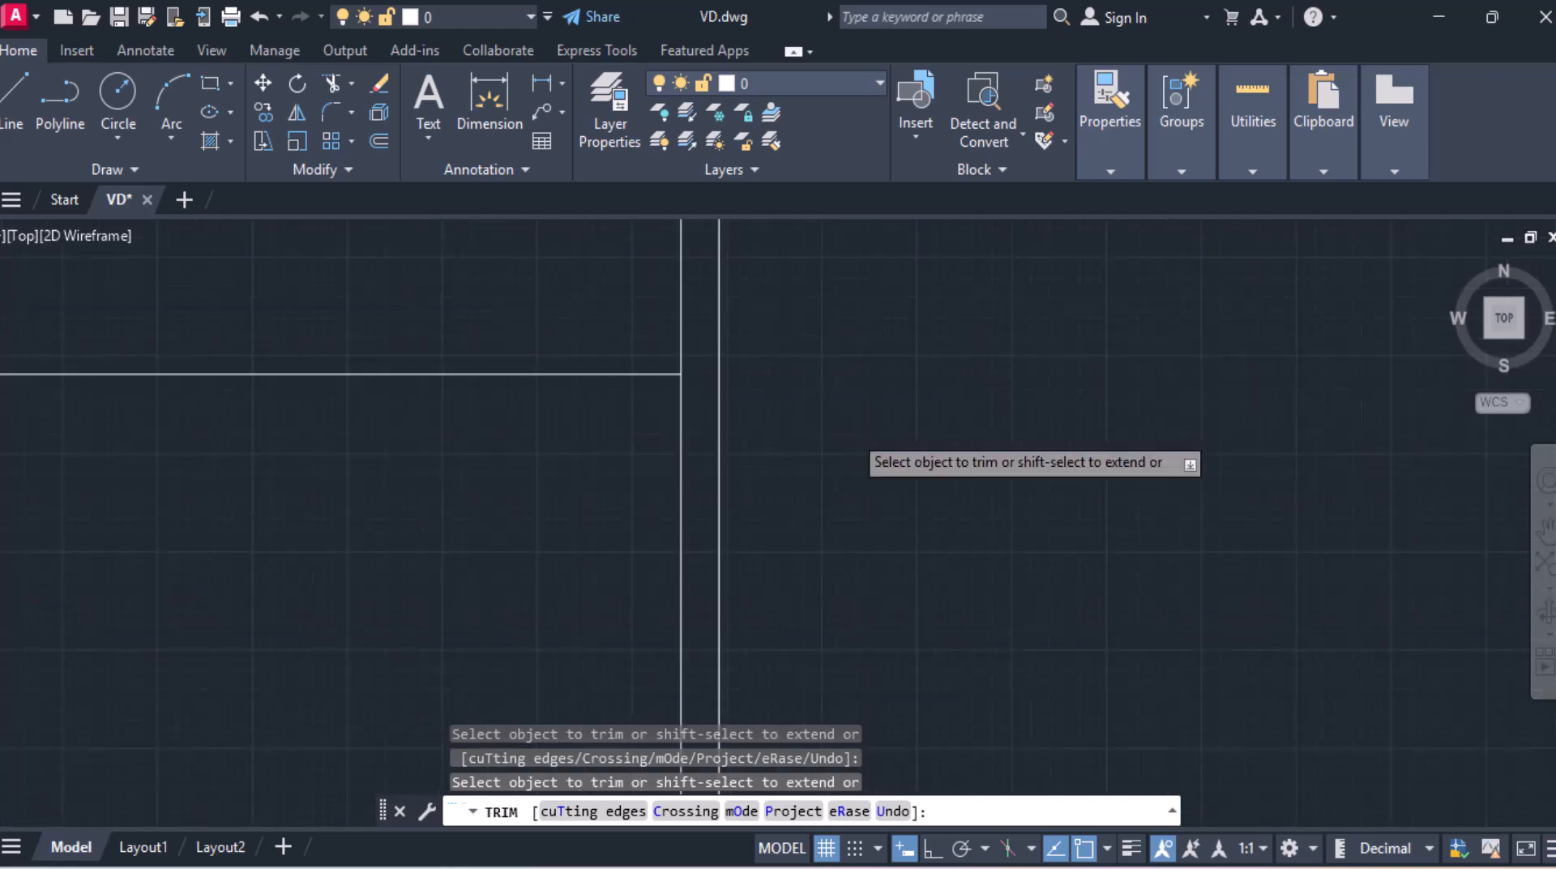
middle_click_drag(848, 496, 863, 405)
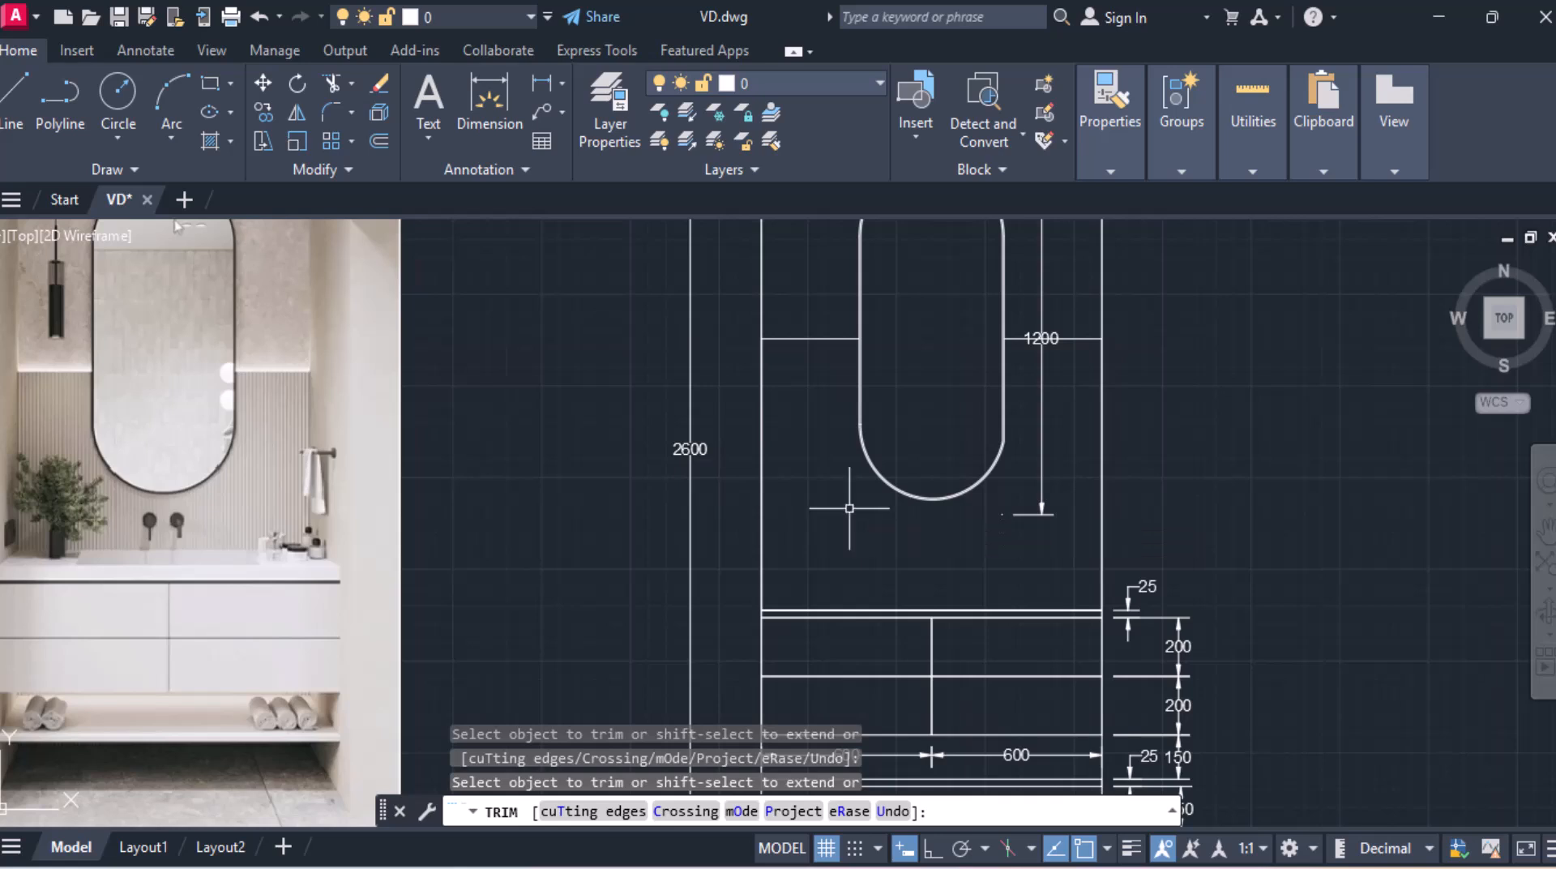
key("Escape")
mouse_move(893, 423)
middle_mouse_down()
mouse_move(833, 475)
mouse_move(841, 484)
middle_mouse_up()
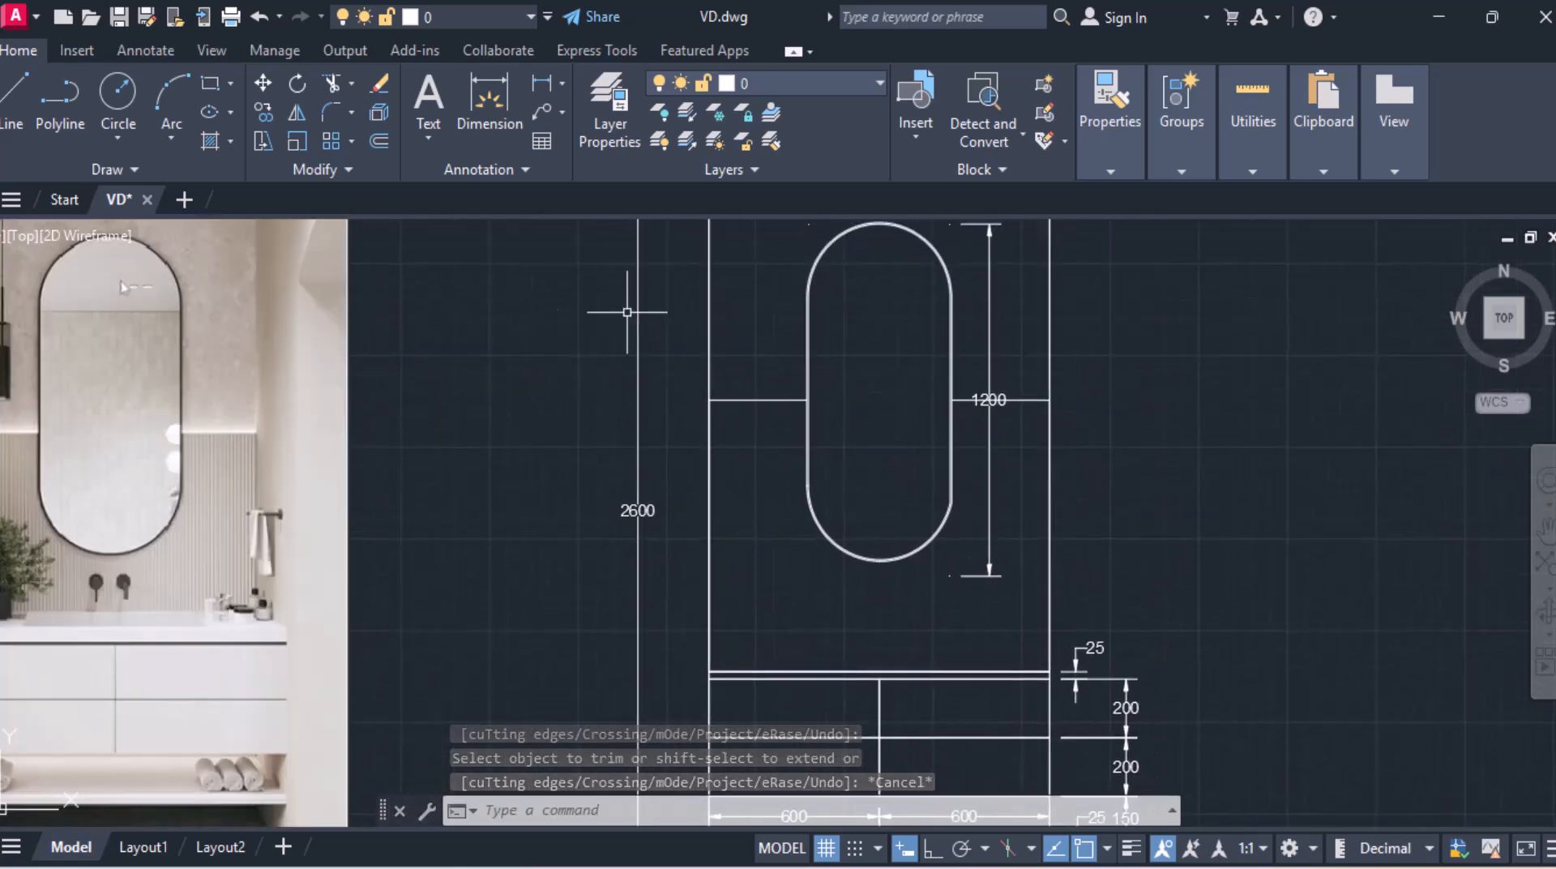
Step: Hatch the wall panel area around the lower mirror with ANSI31 at scale 250 and angle 45
left_click(210, 143)
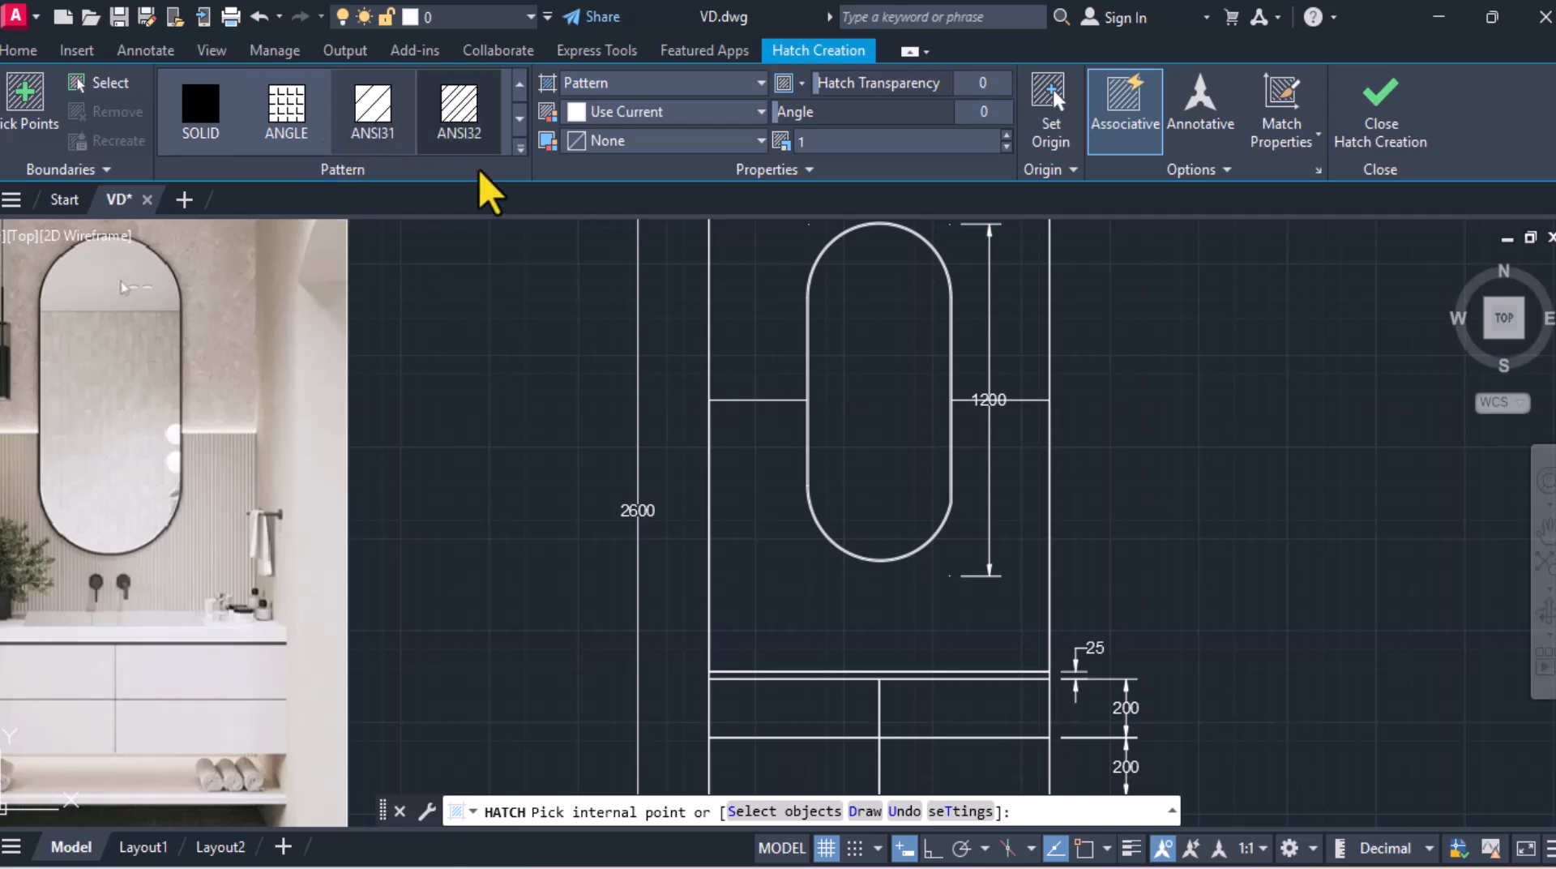
left_click(734, 444)
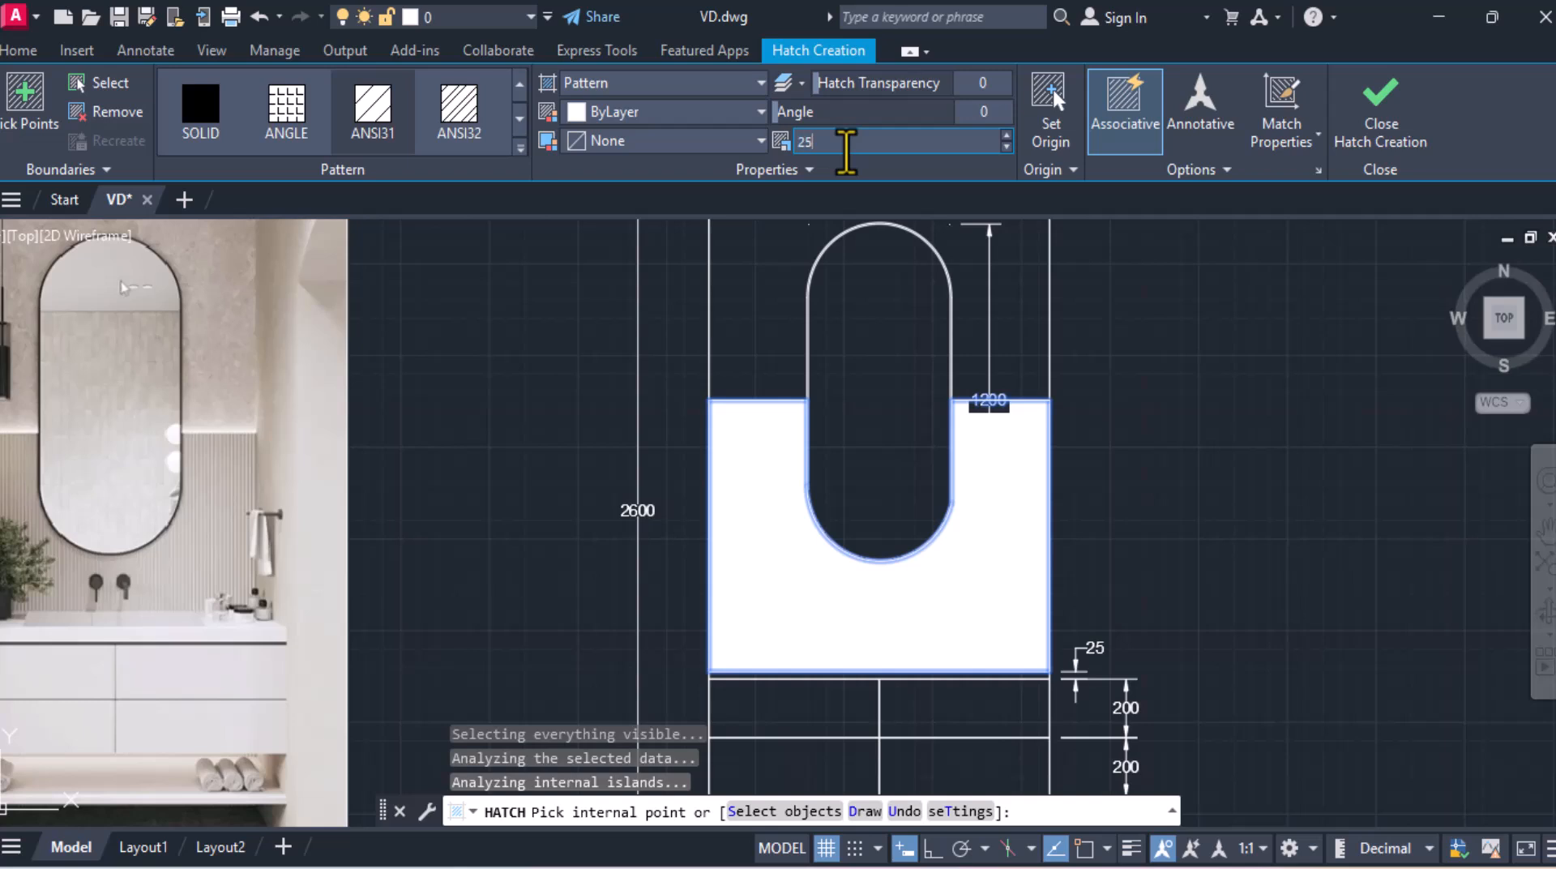
type("0")
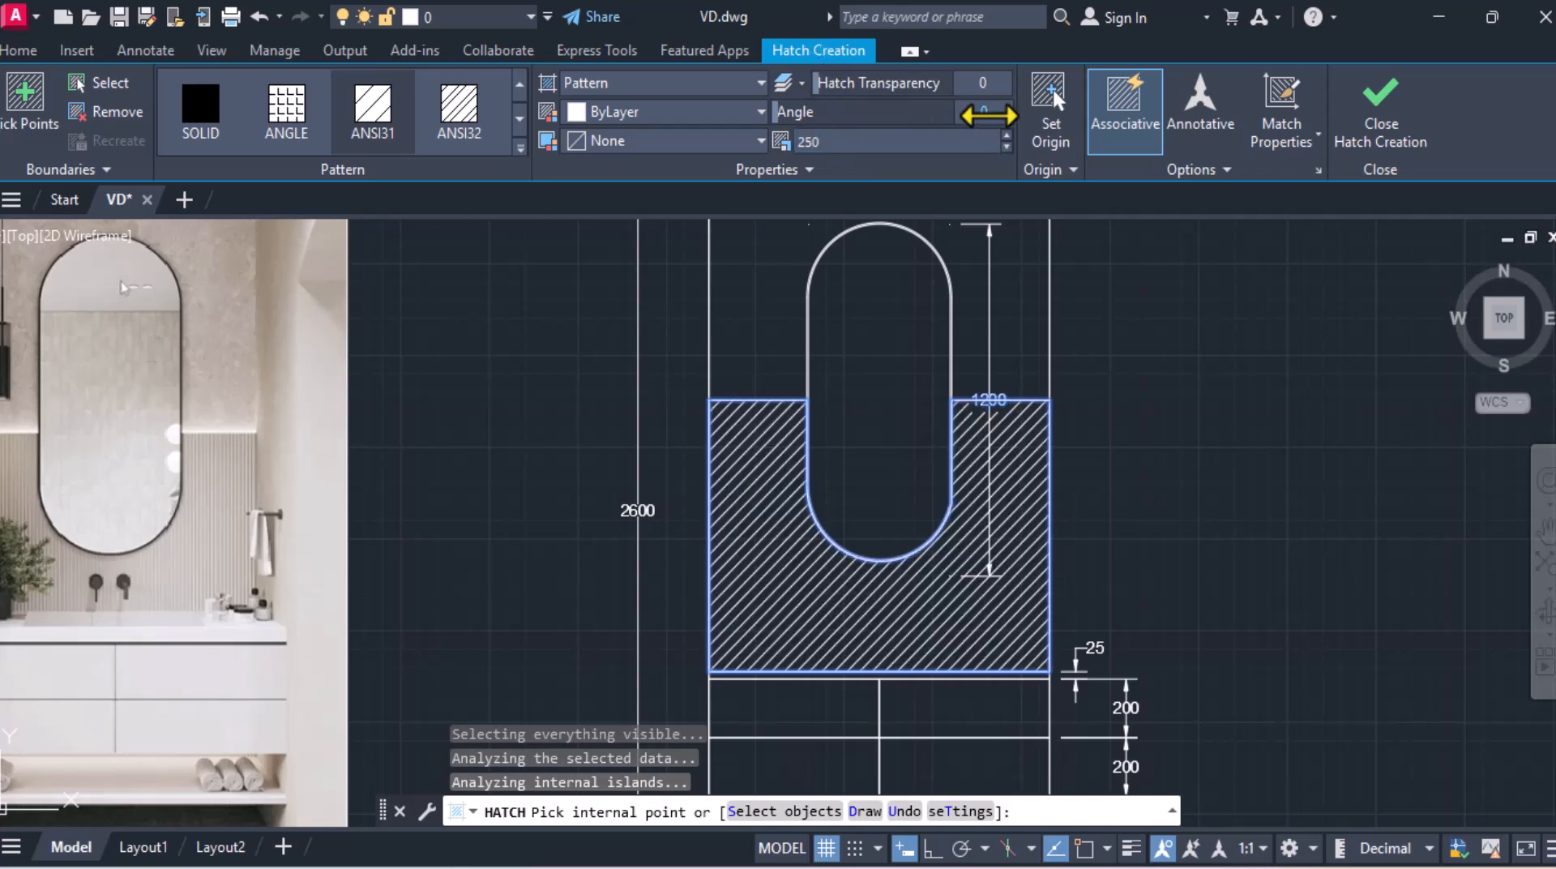
key("Return")
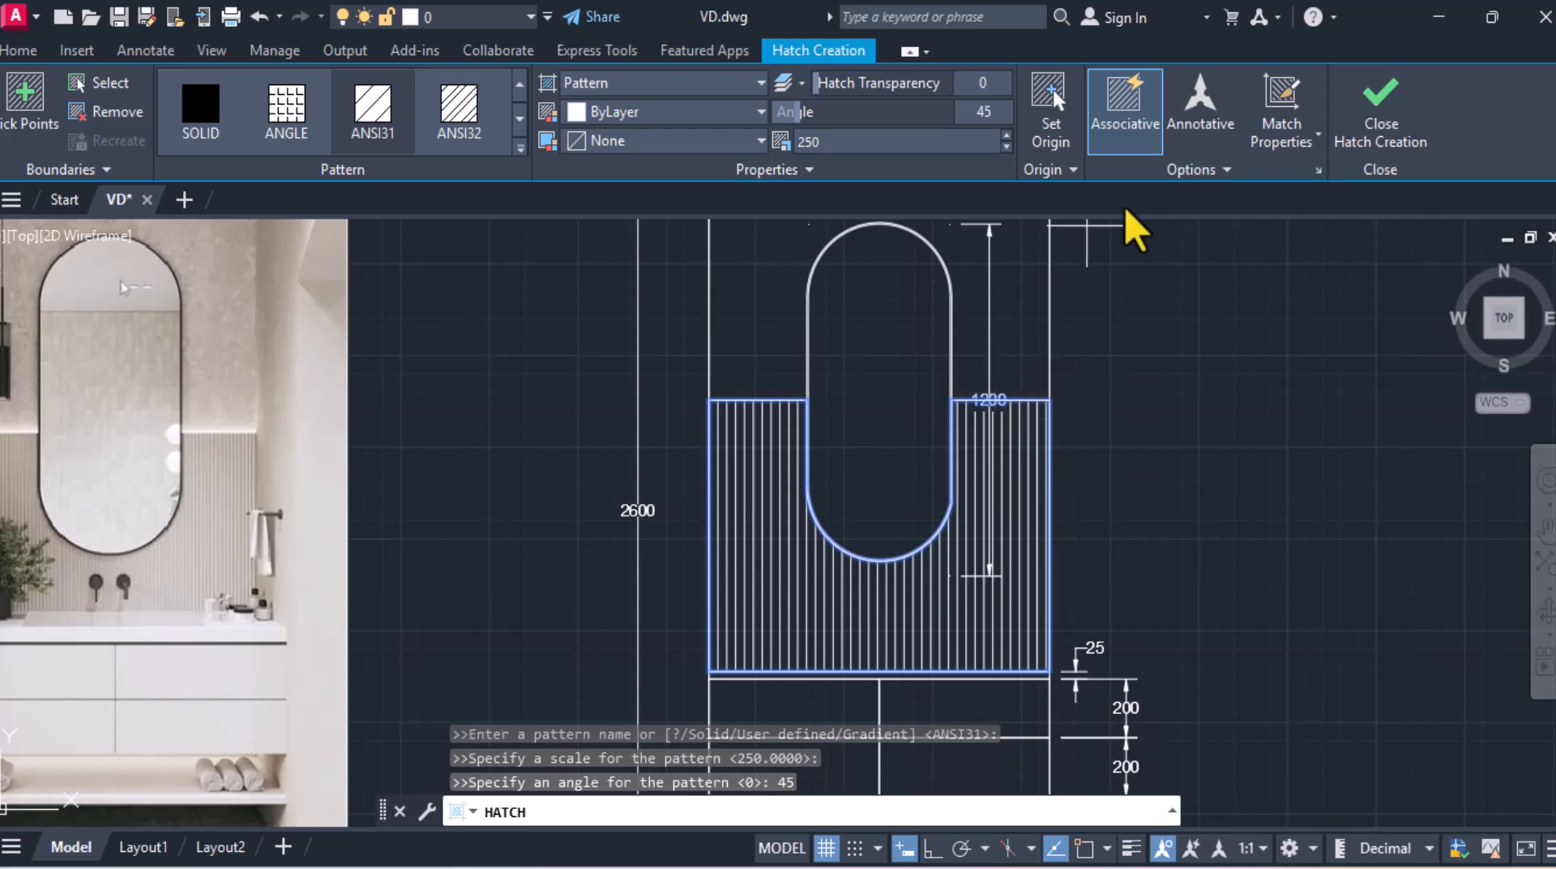
left_click(1380, 109)
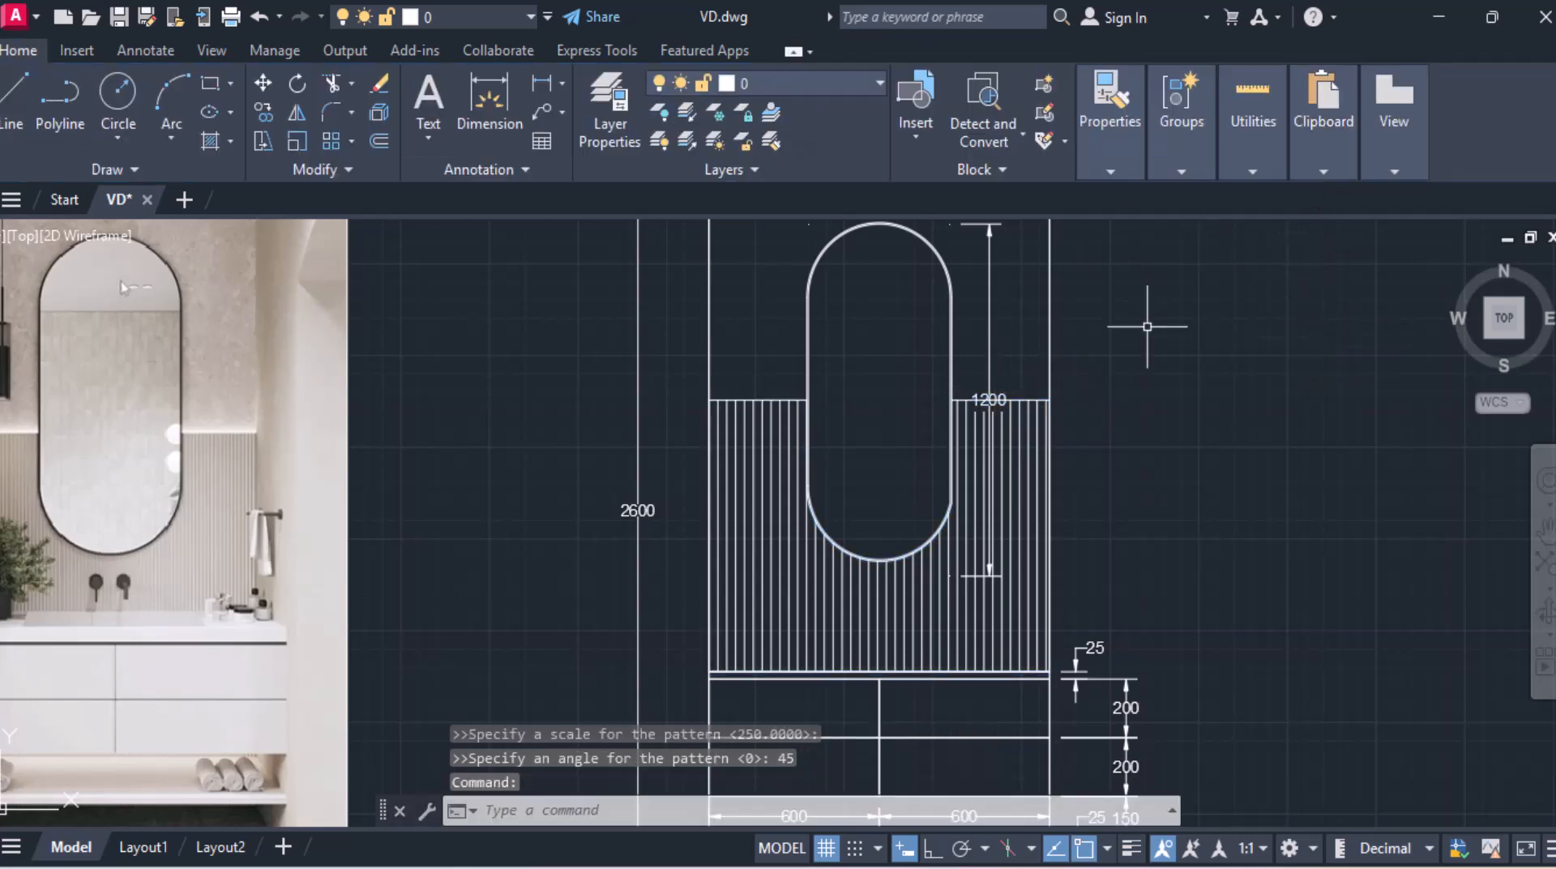
Step: Reposition the 1200 mirror height dimension's text above the hatch pattern
left_click(1001, 397)
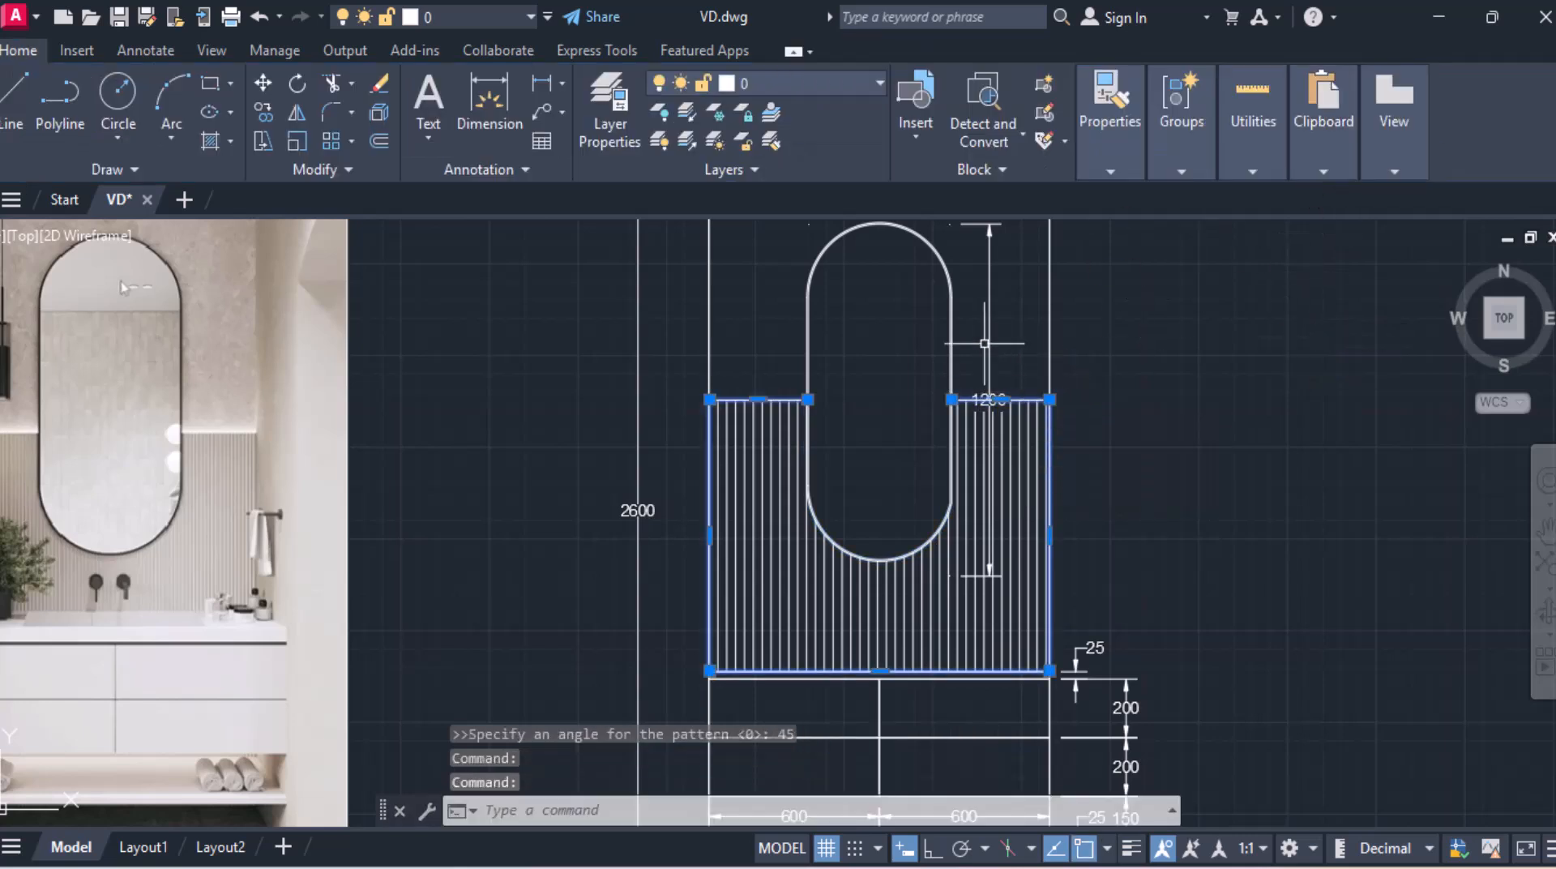
left_click(990, 341)
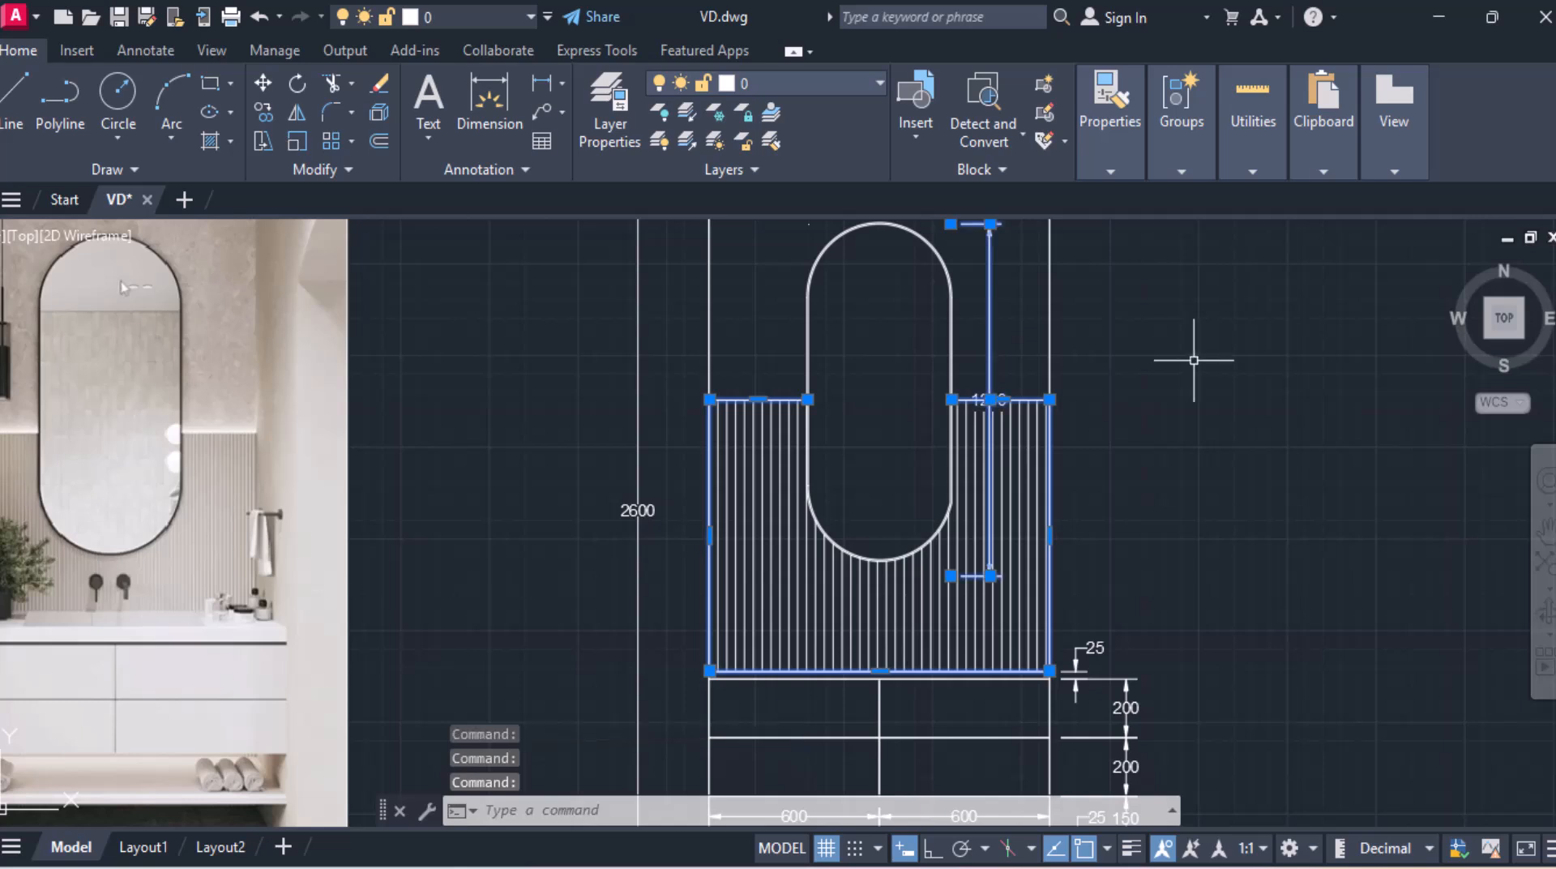
key("Escape")
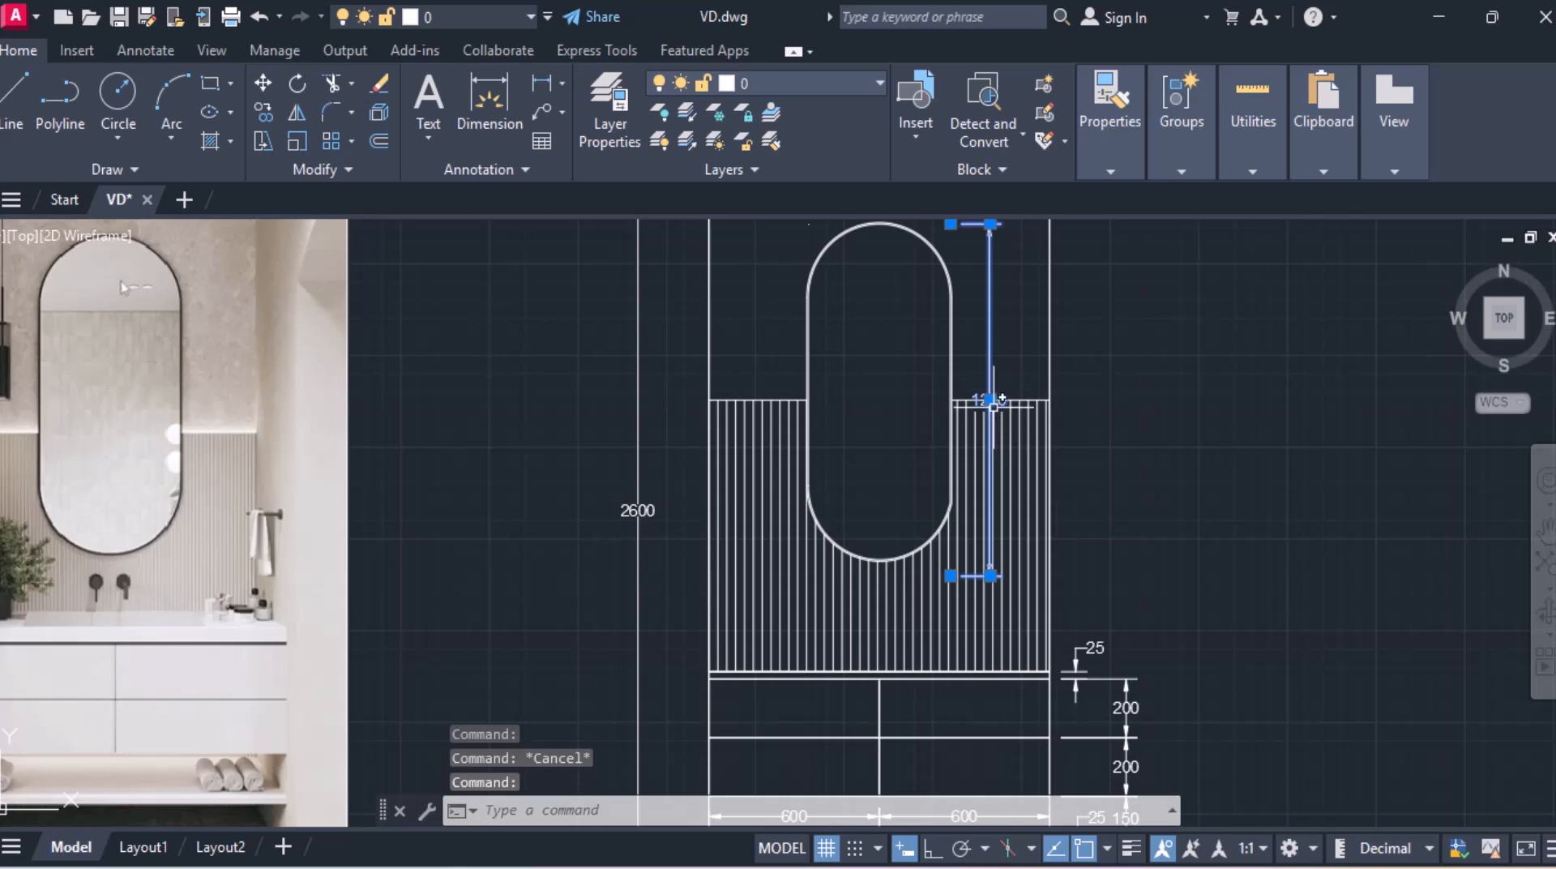
left_click(990, 400)
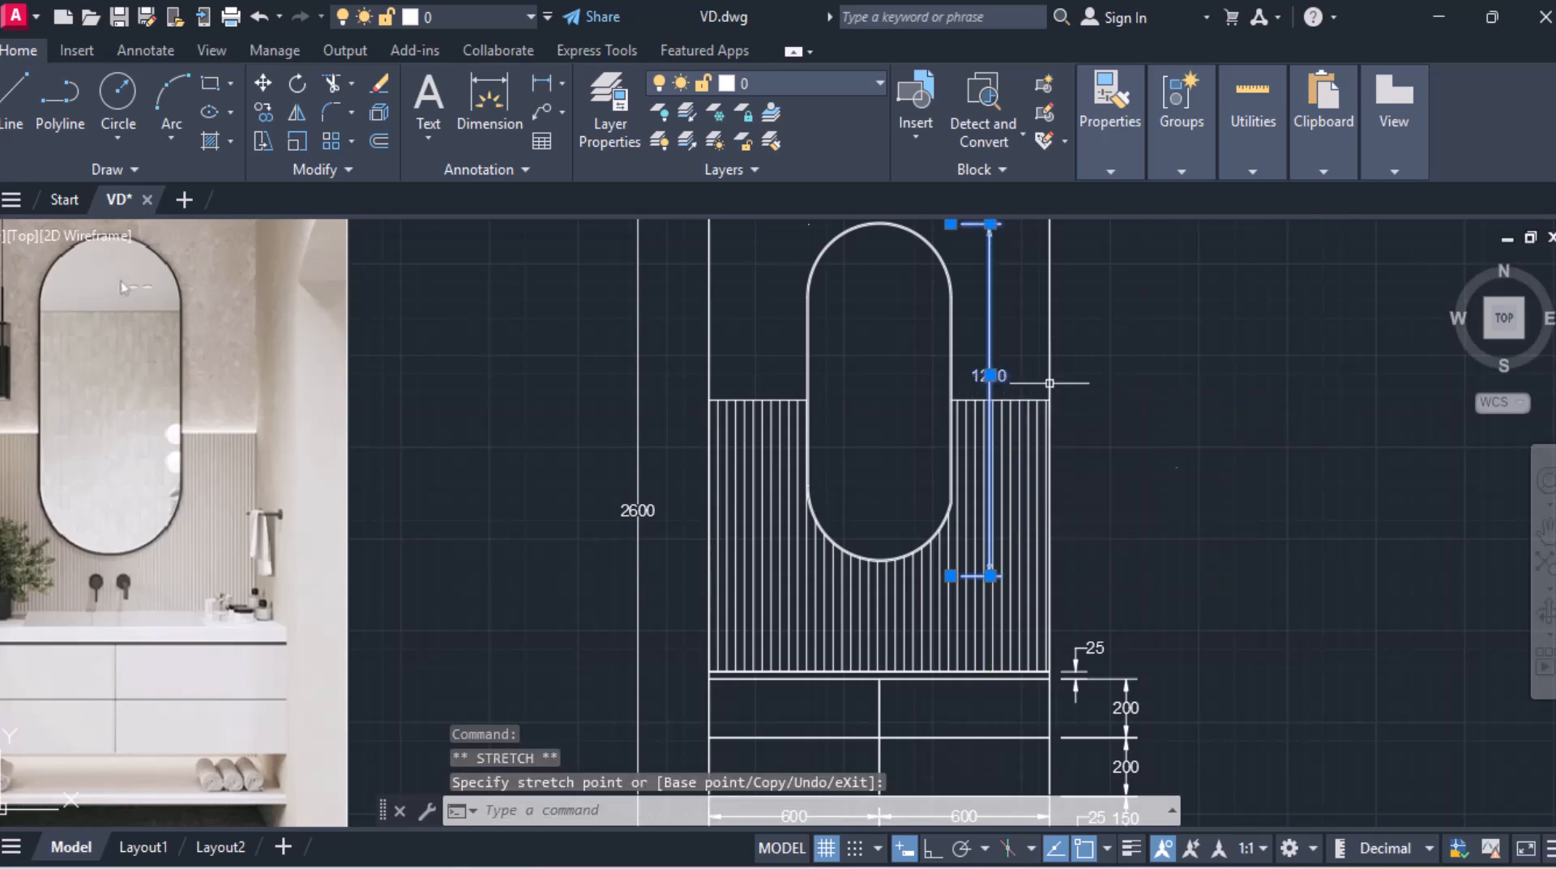
key("Escape")
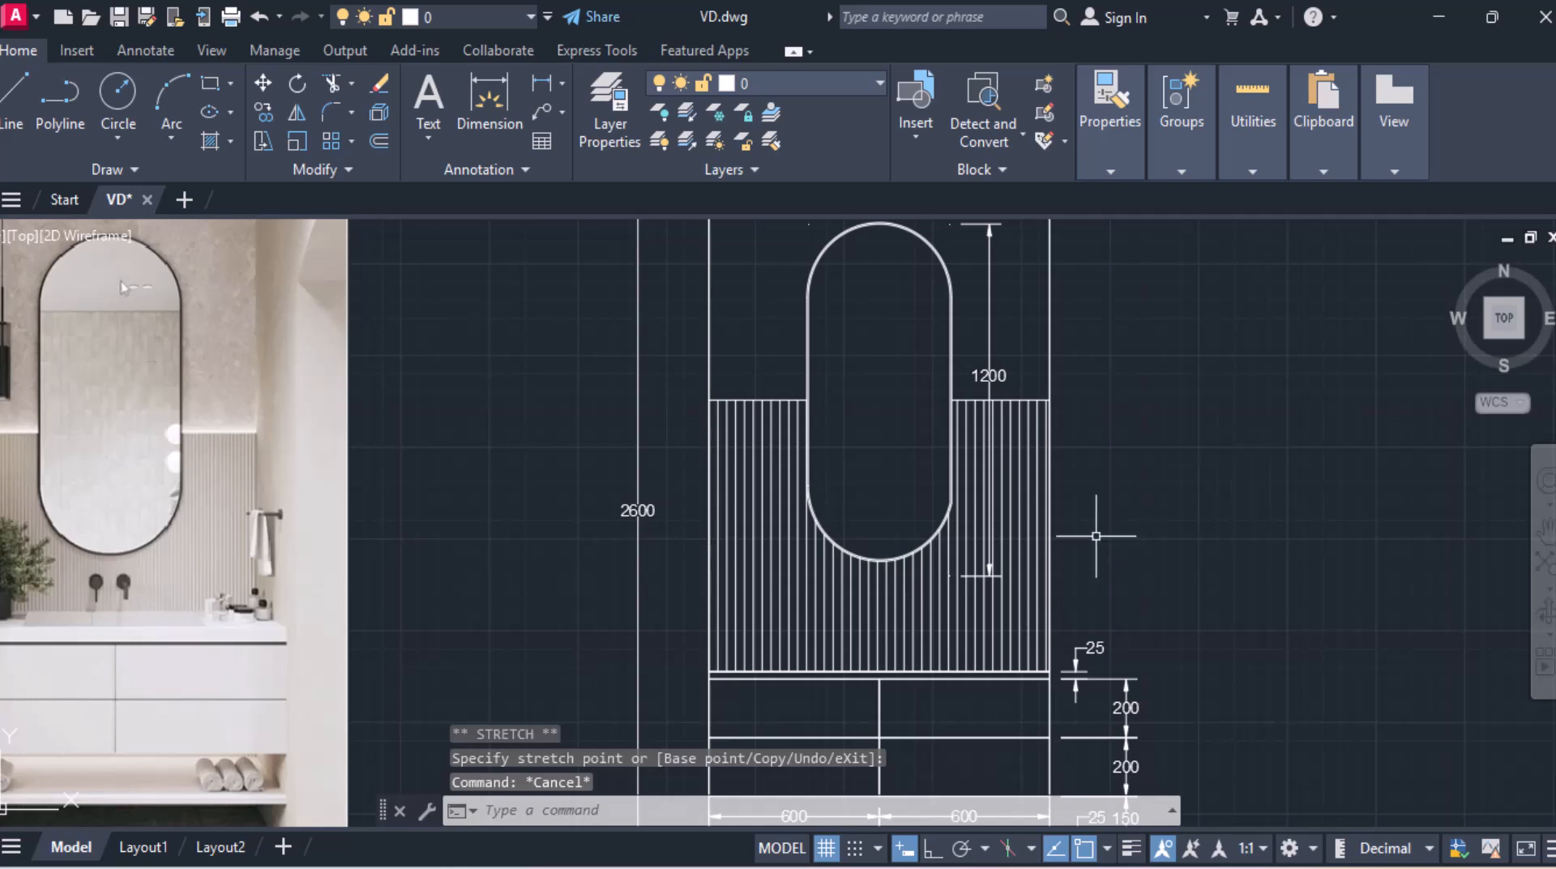
Step: Draw a short diagonal reflection line inside the top arc of the mirror
scroll(1057, 486, "down", 2)
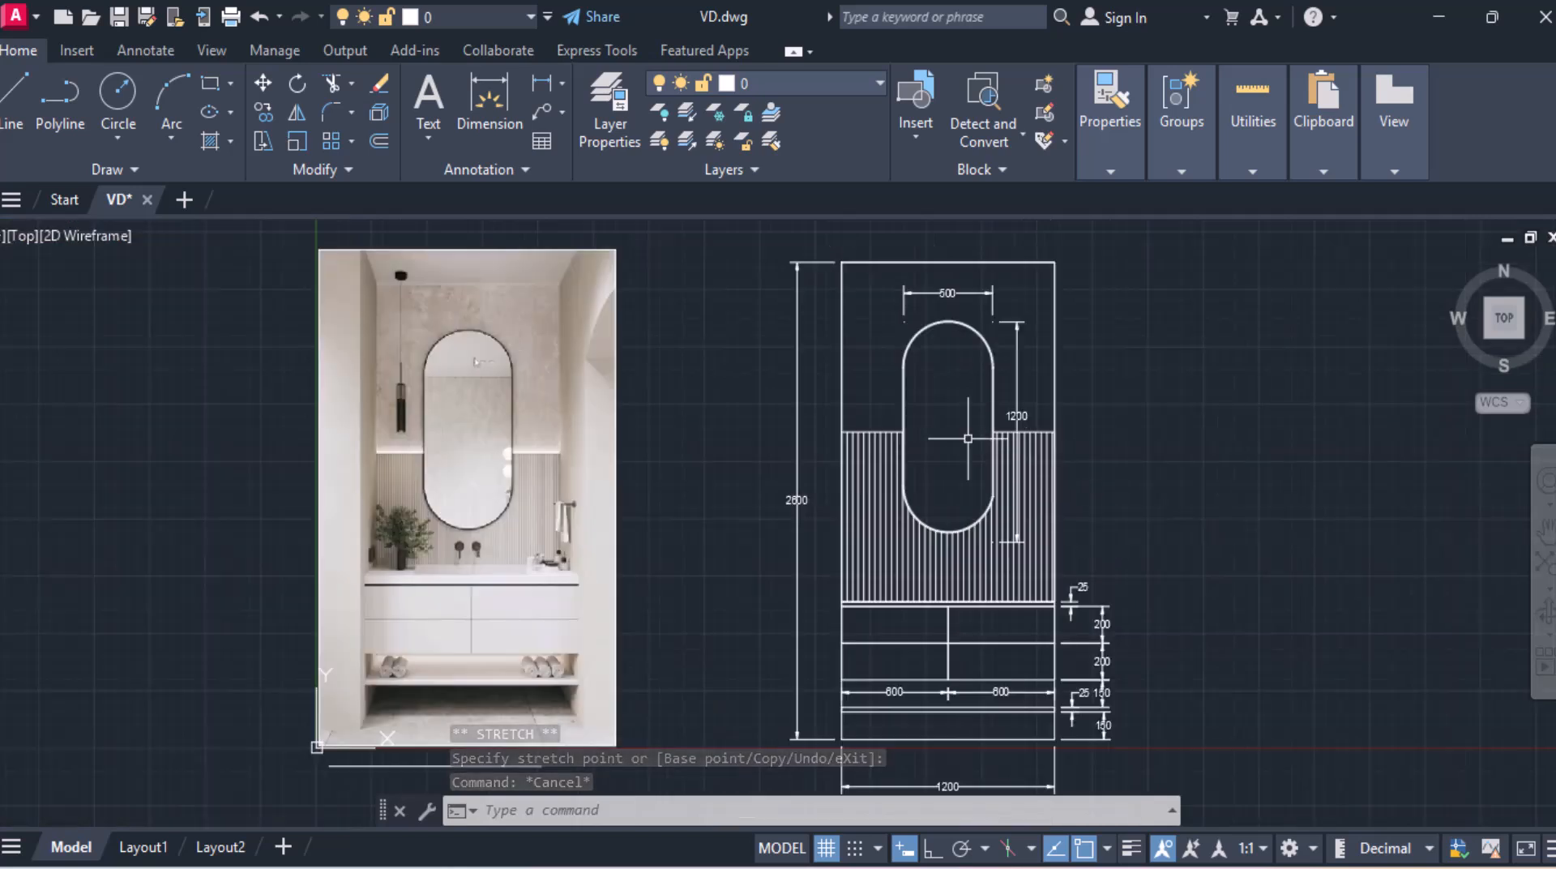
scroll(960, 364, "up", 2)
middle_click_drag(958, 365, 941, 399)
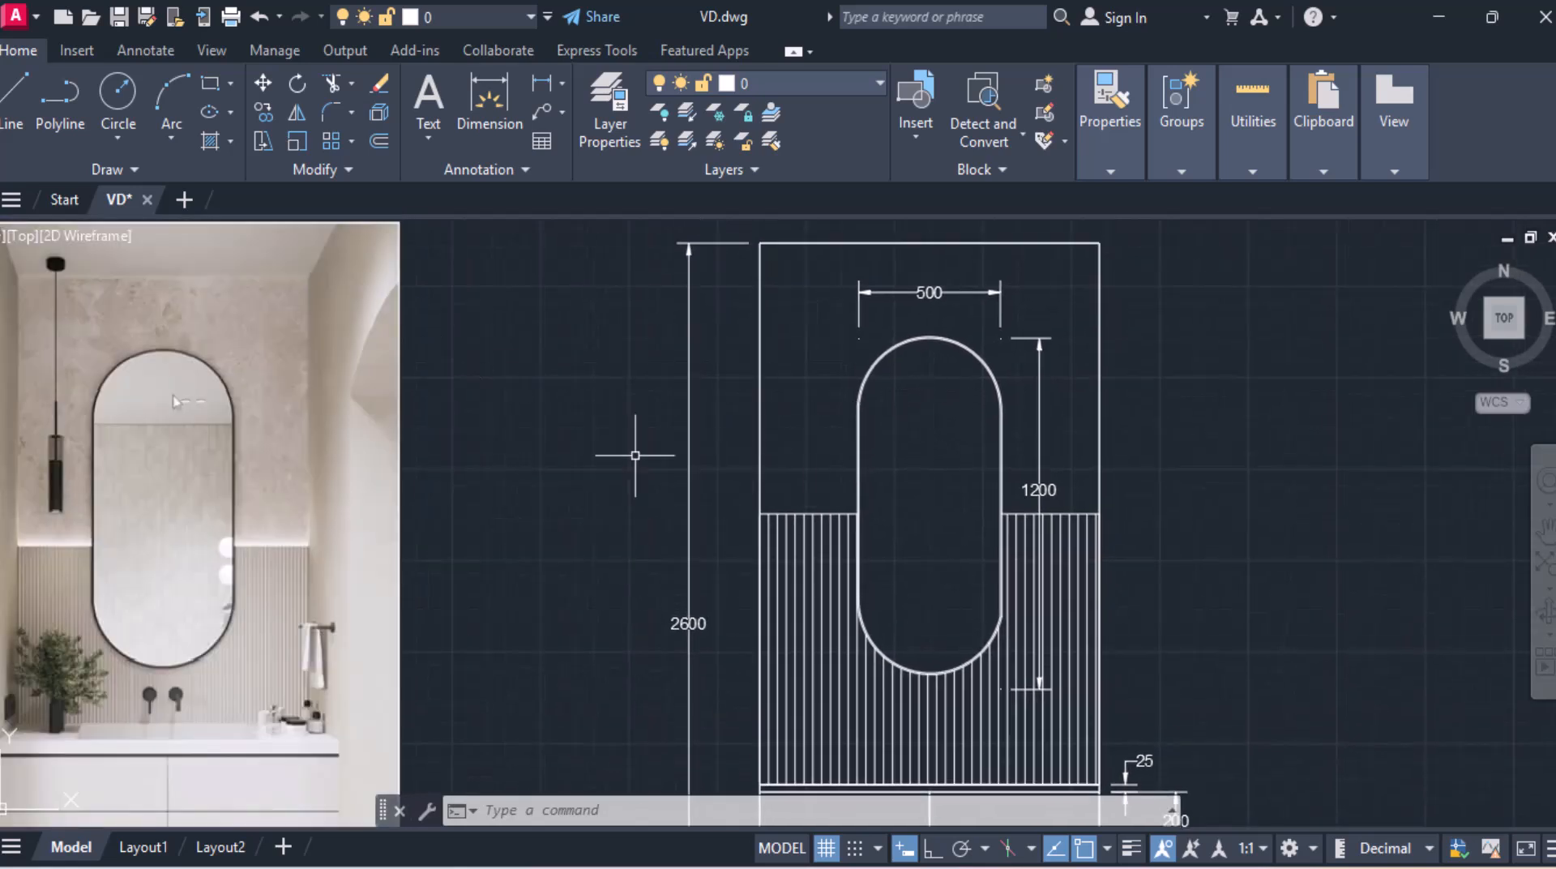
left_click(29, 113)
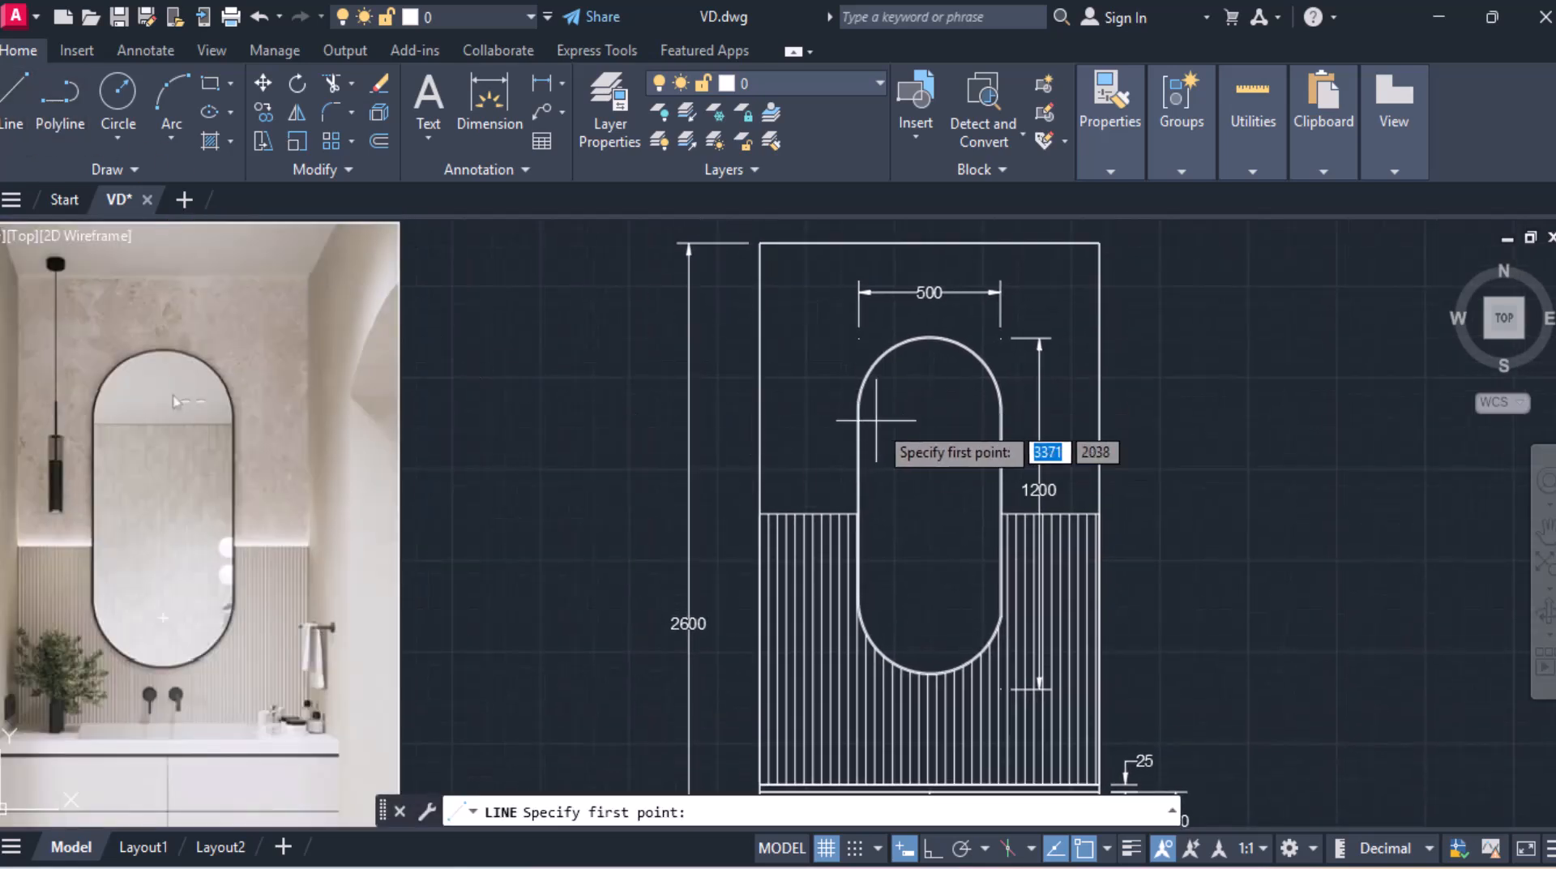
scroll(876, 420, "up", 5)
scroll(851, 382, "down", 1)
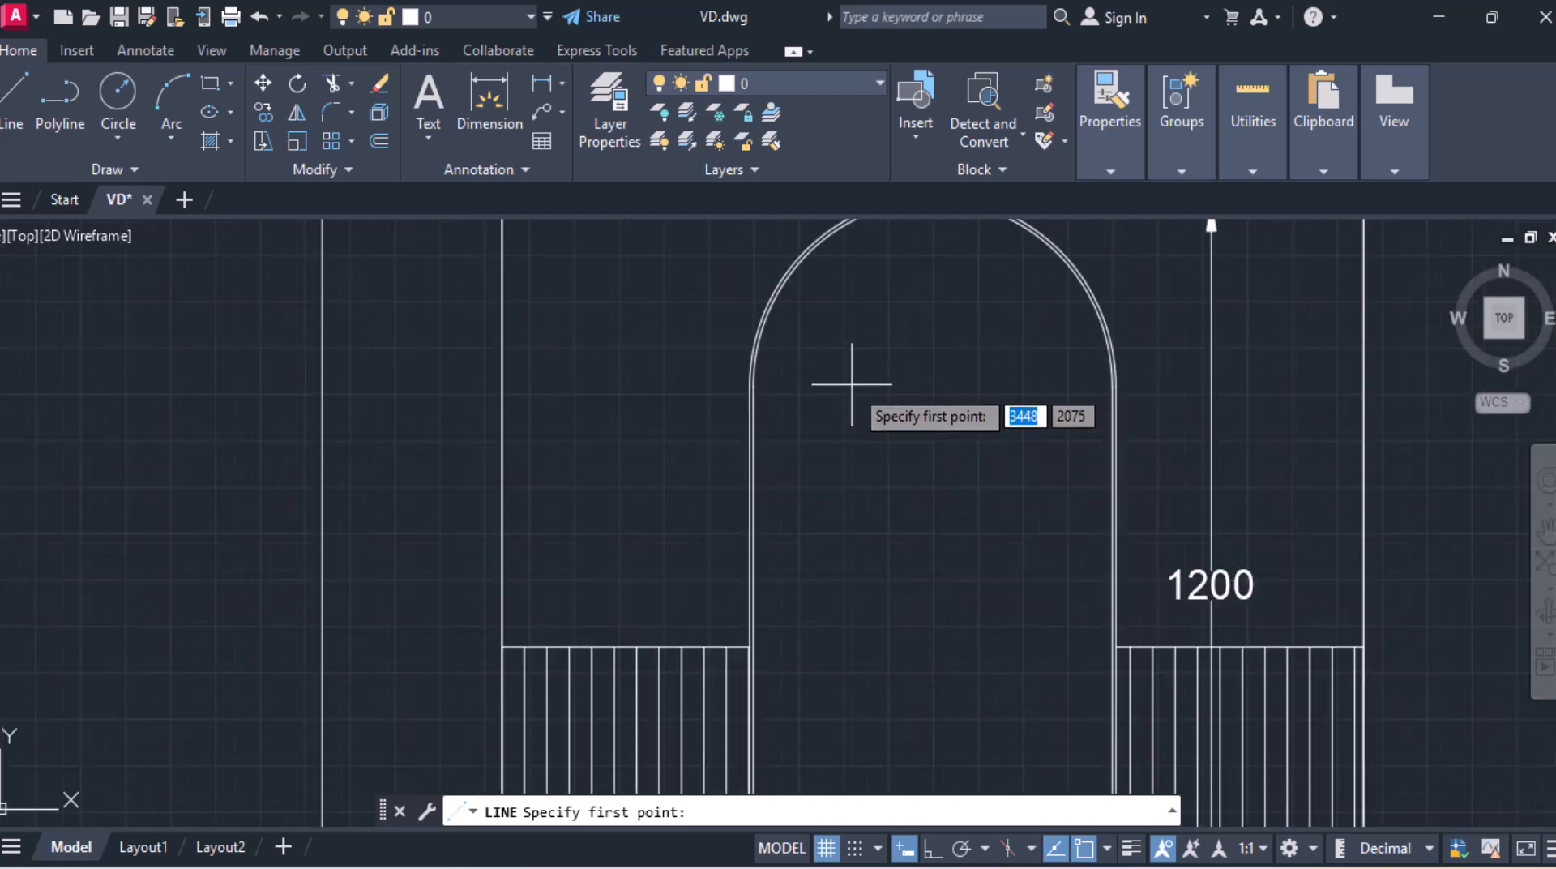
middle_click_drag(851, 384, 843, 486)
left_click(812, 515)
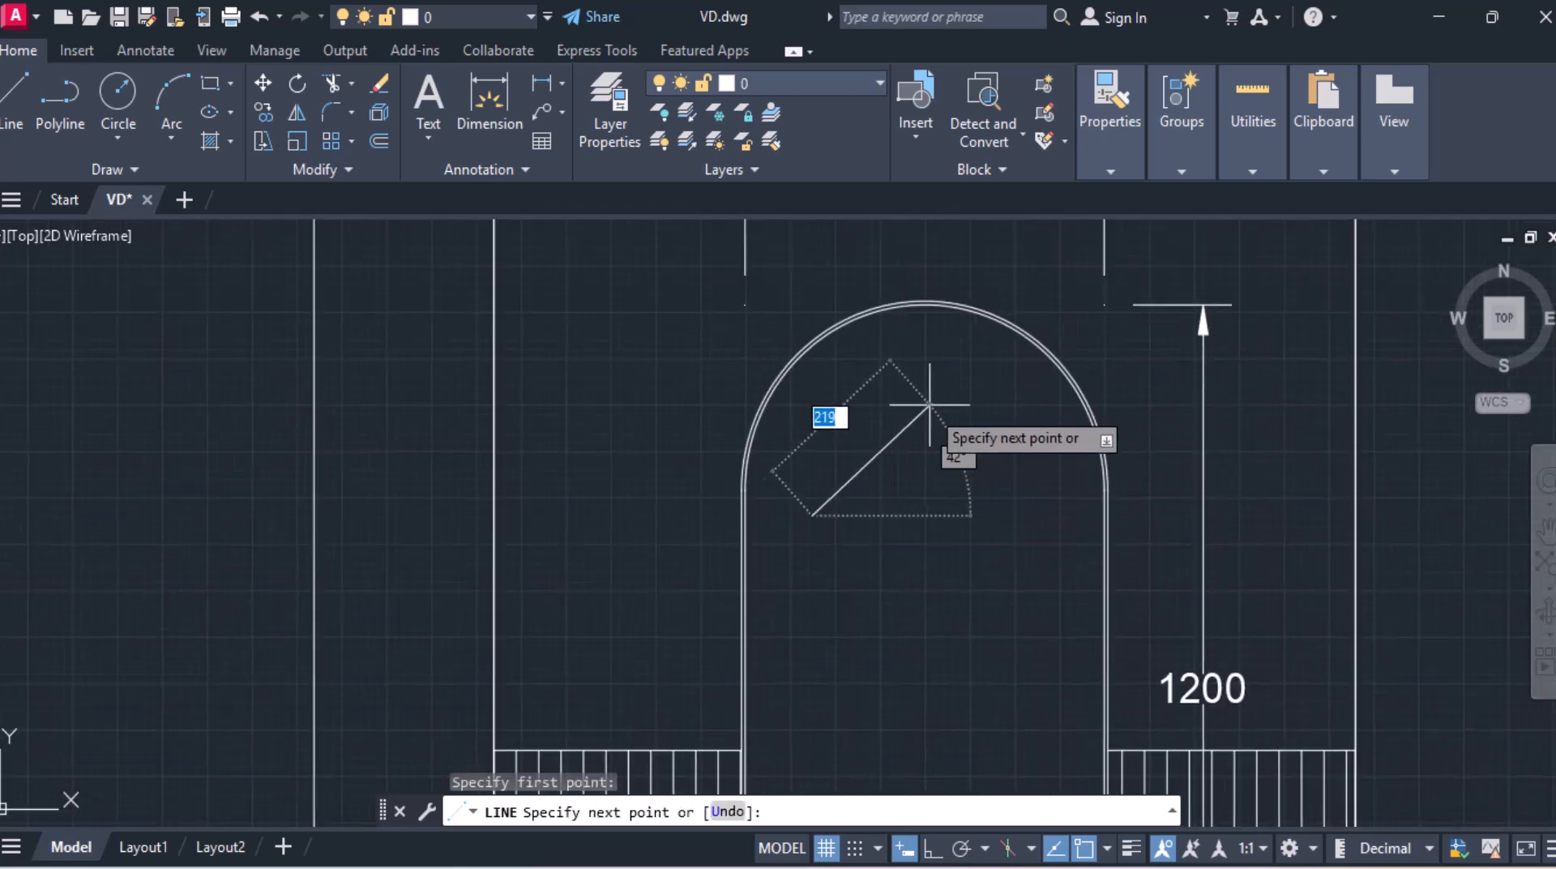
left_click(958, 368)
key("Return")
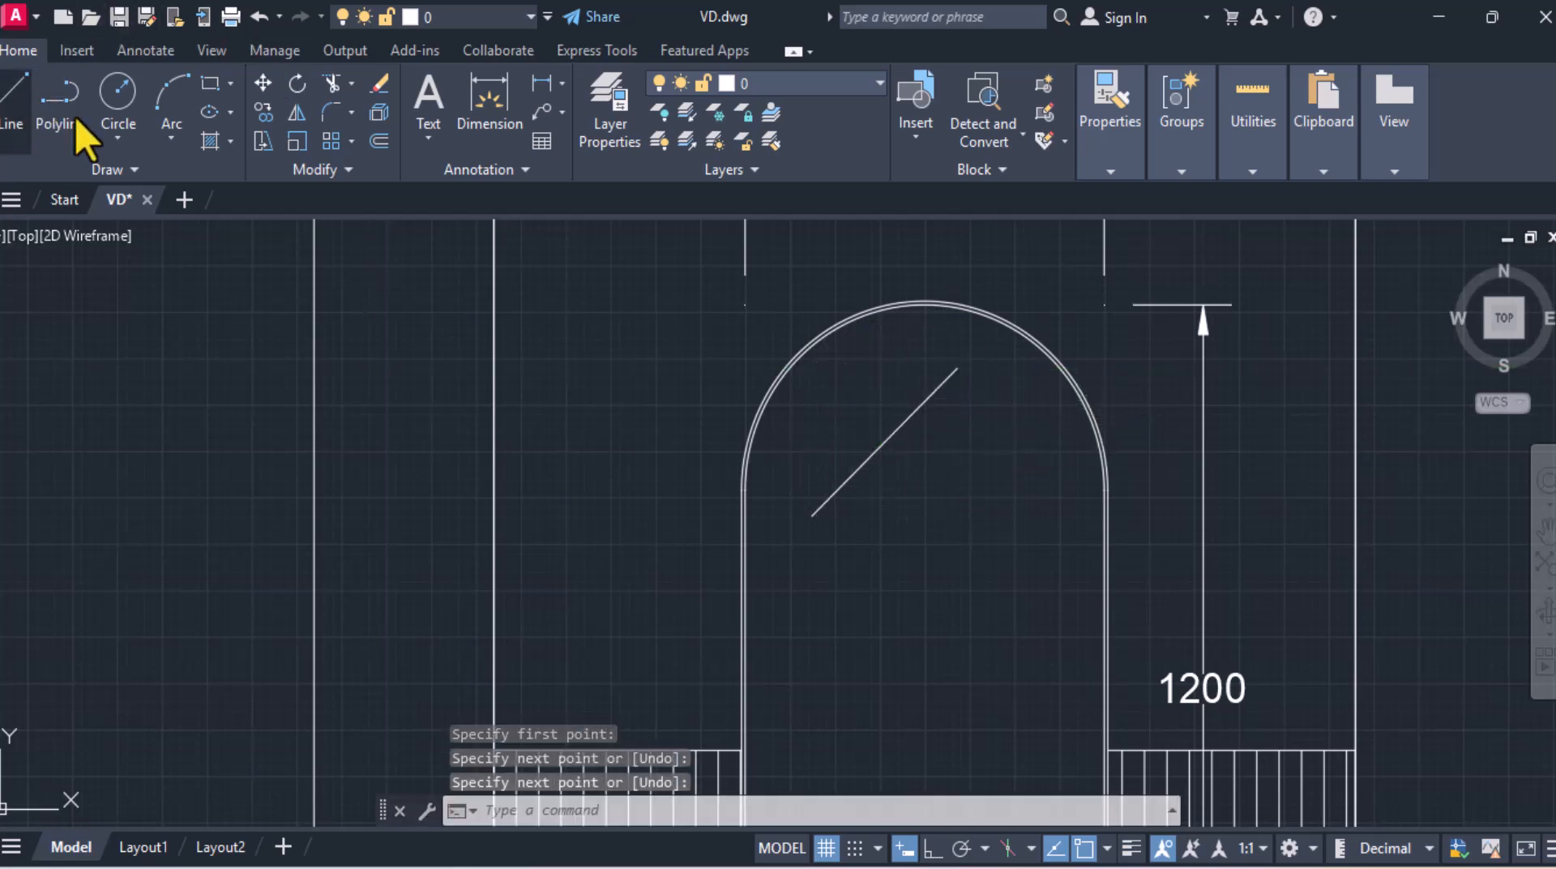
Step: Draw two more parallel diagonal reflection lines beside the first one in the mirror's top arc
key("Return")
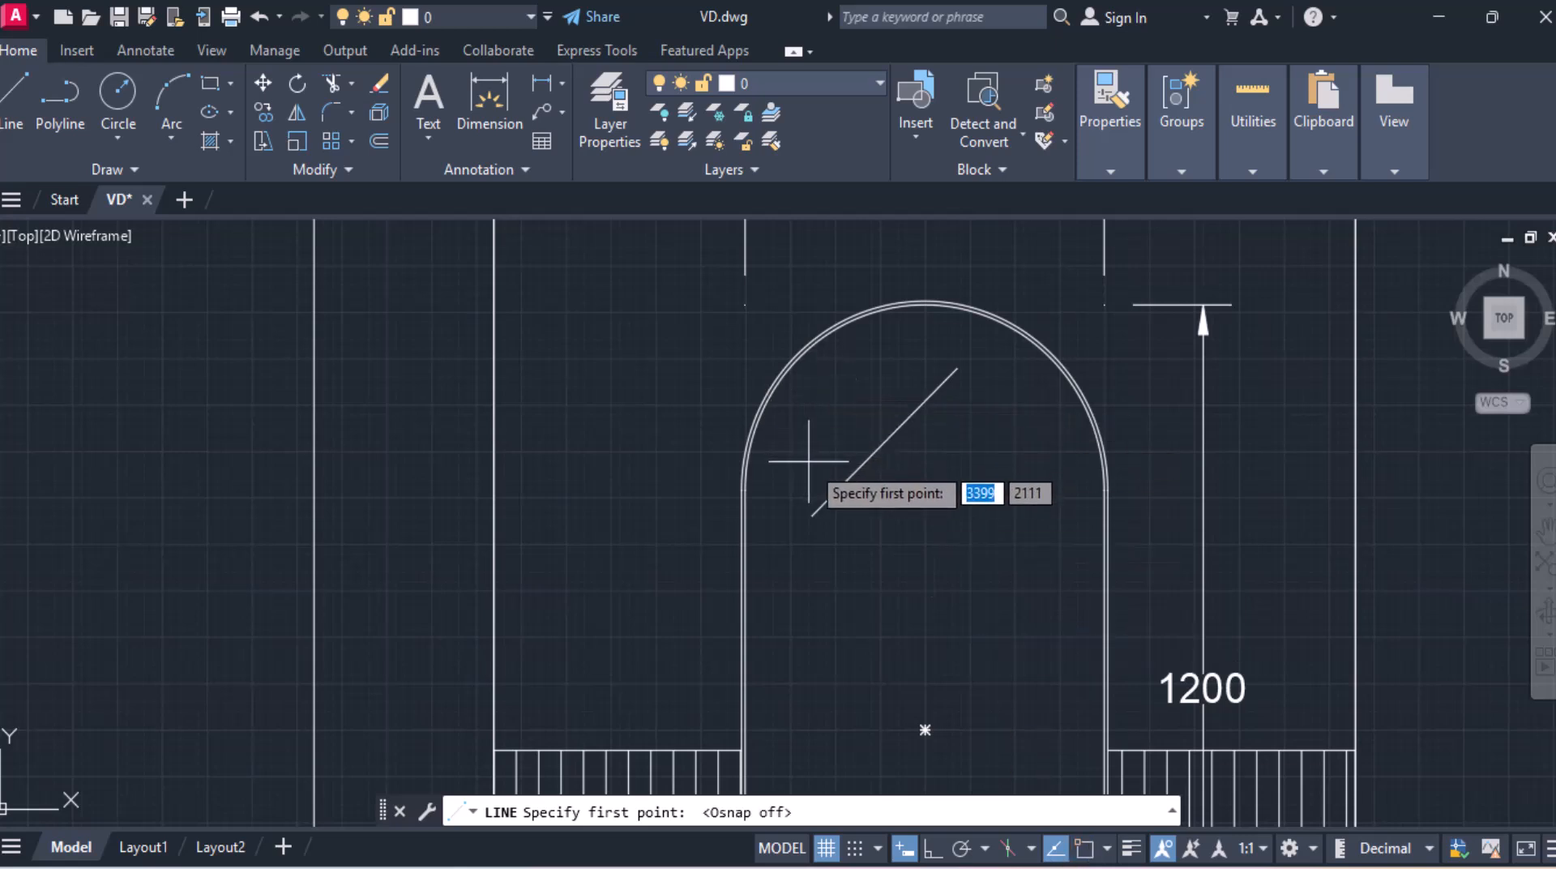
left_click(818, 464)
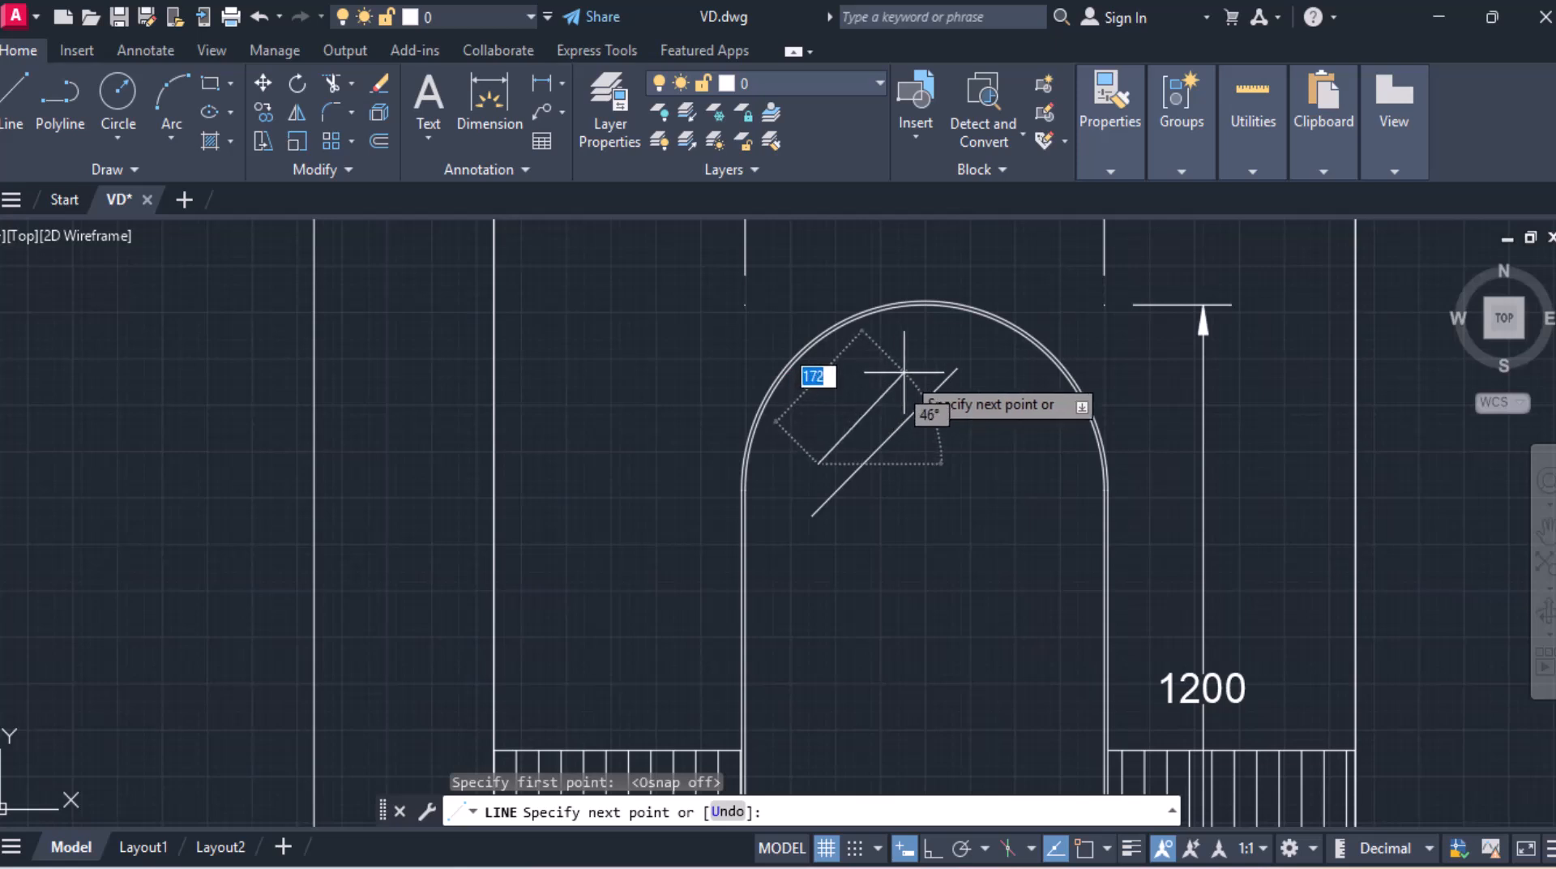
left_click(916, 367)
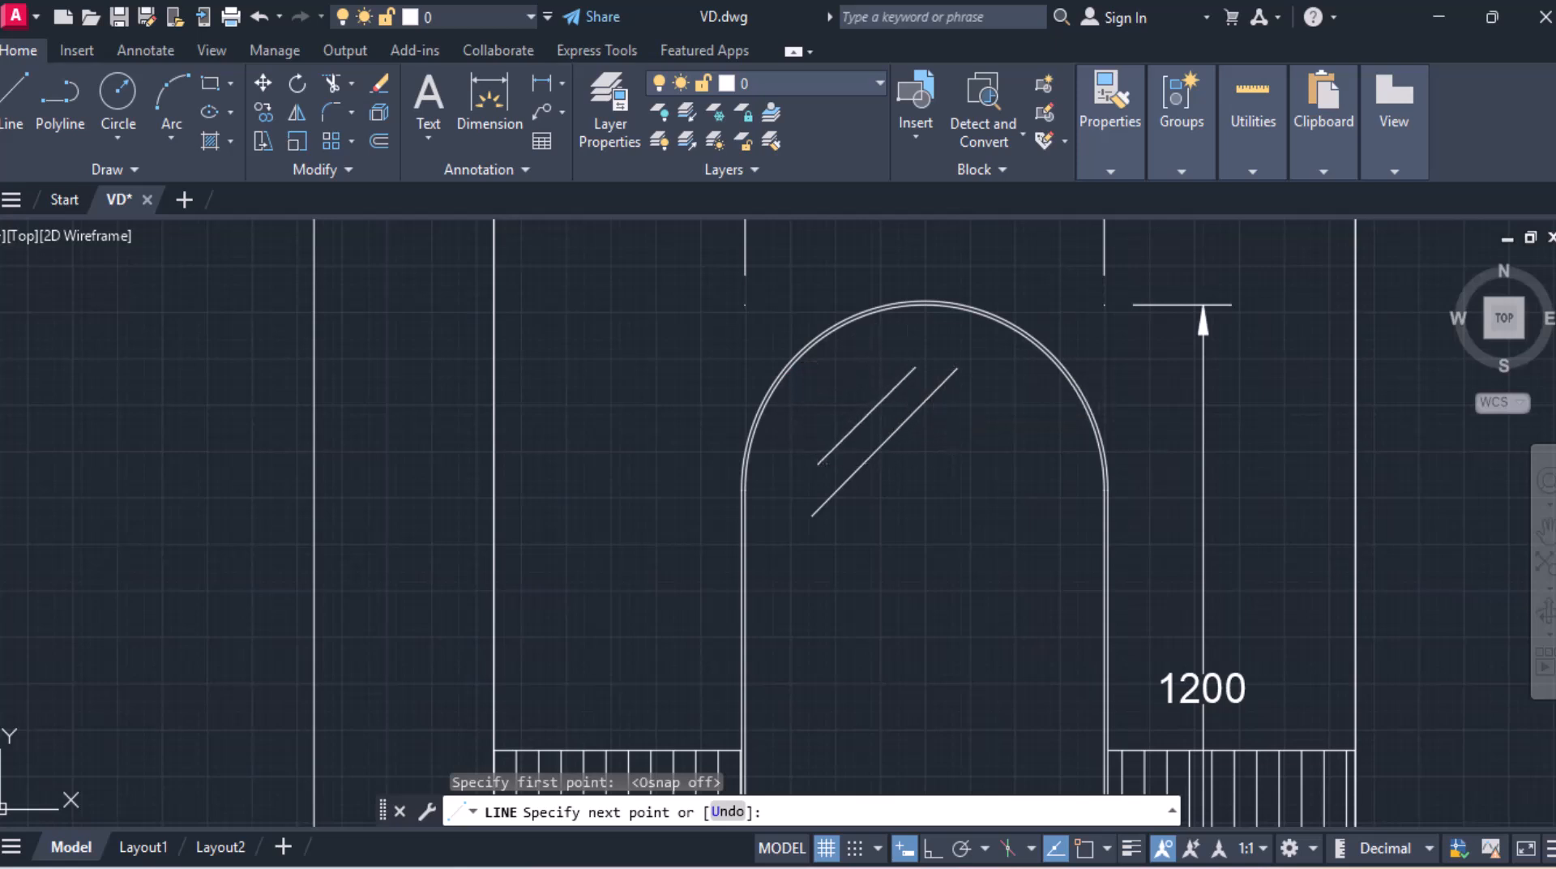
key("Return")
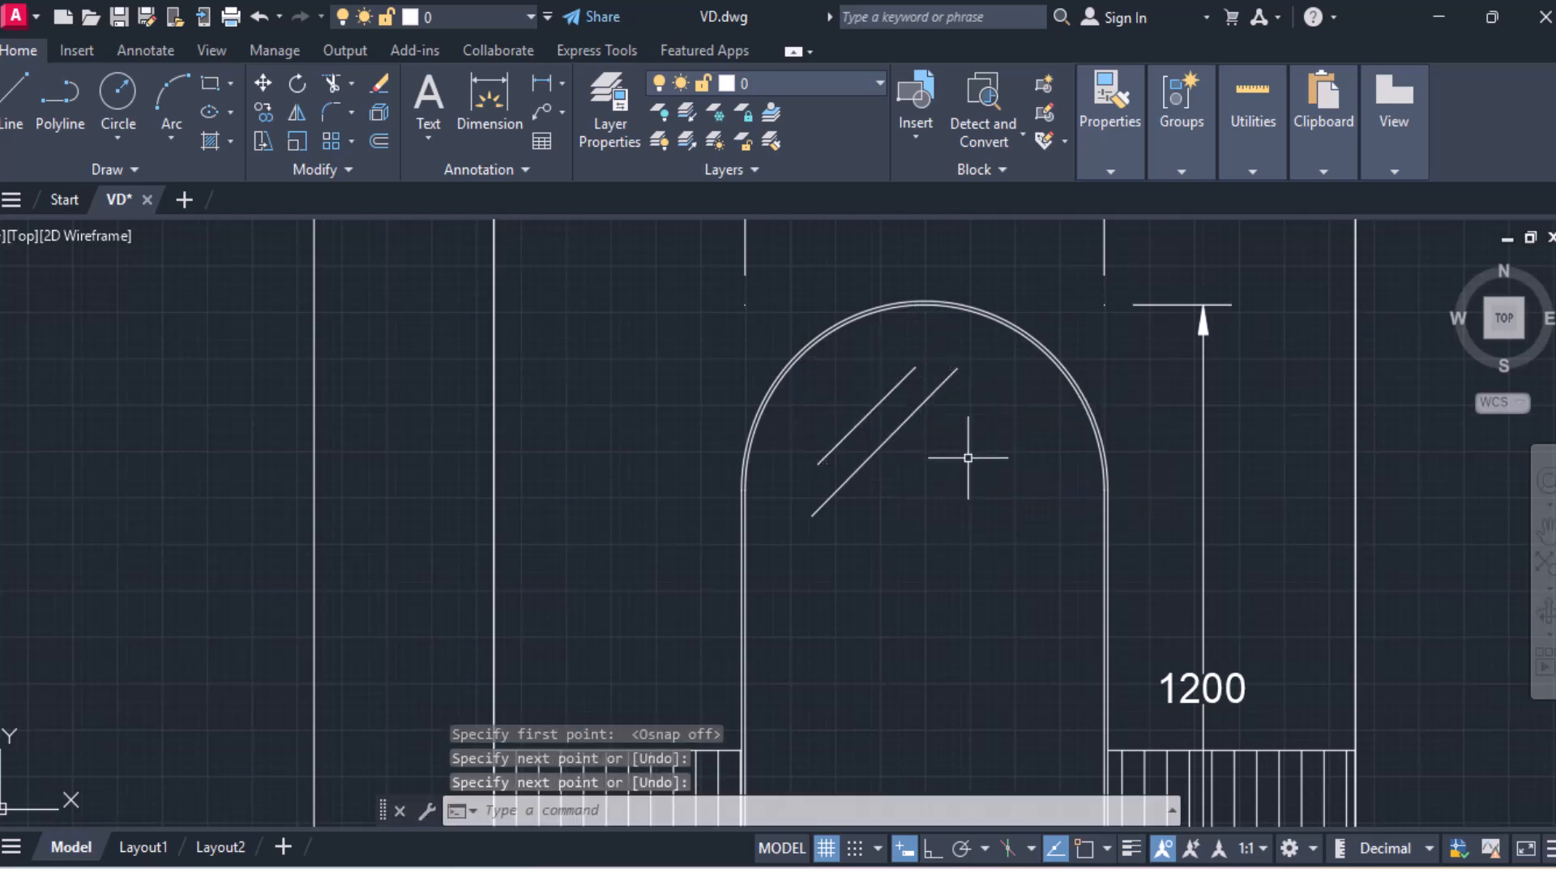
left_click(24, 94)
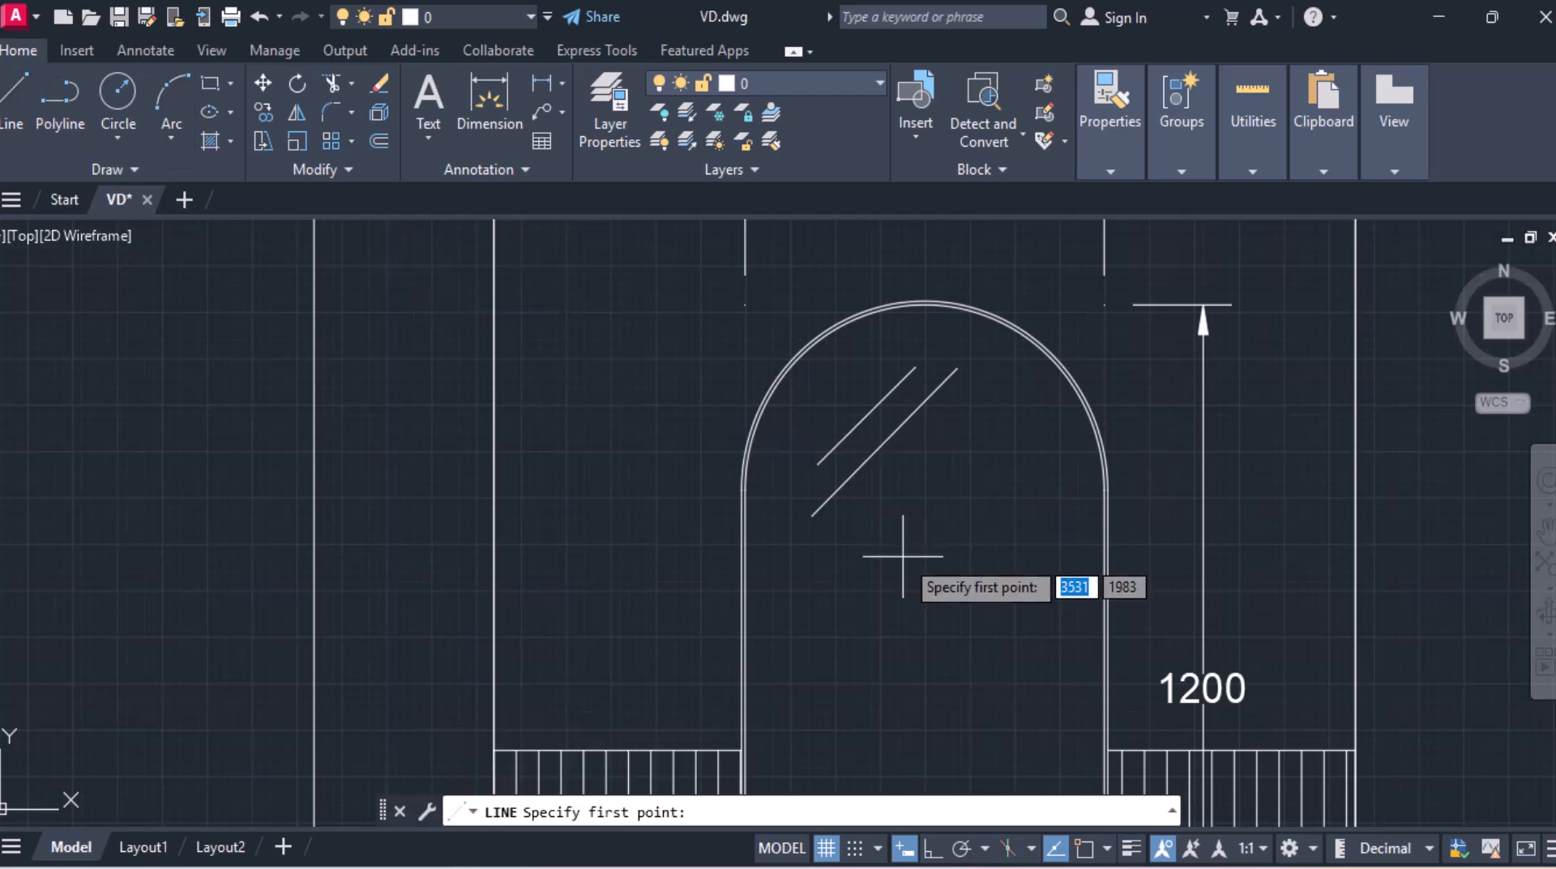
left_click(864, 498)
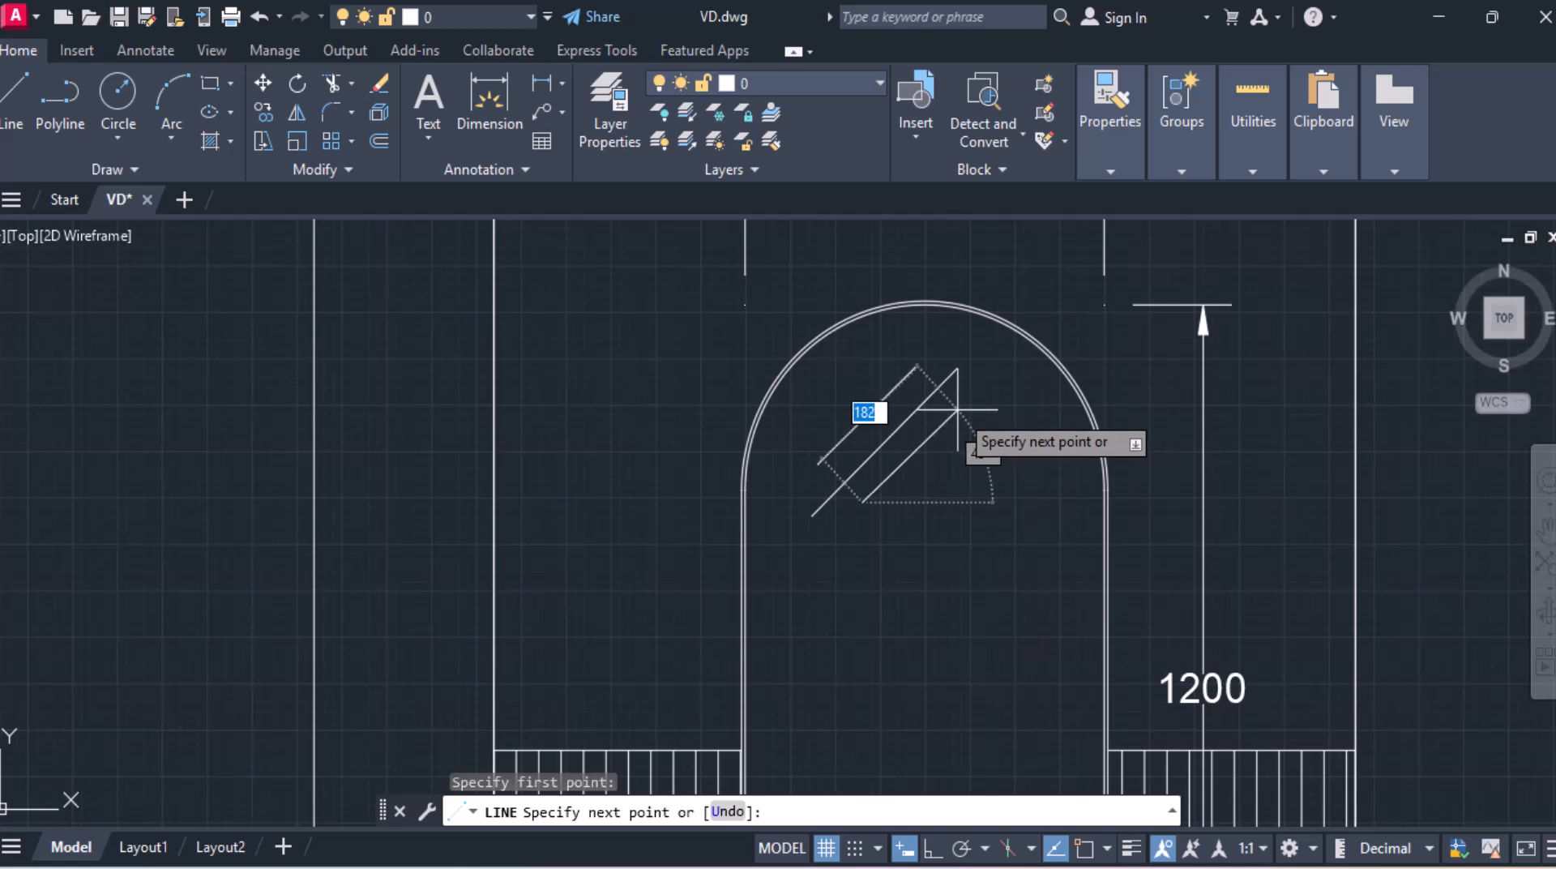
left_click(957, 411)
key("Return")
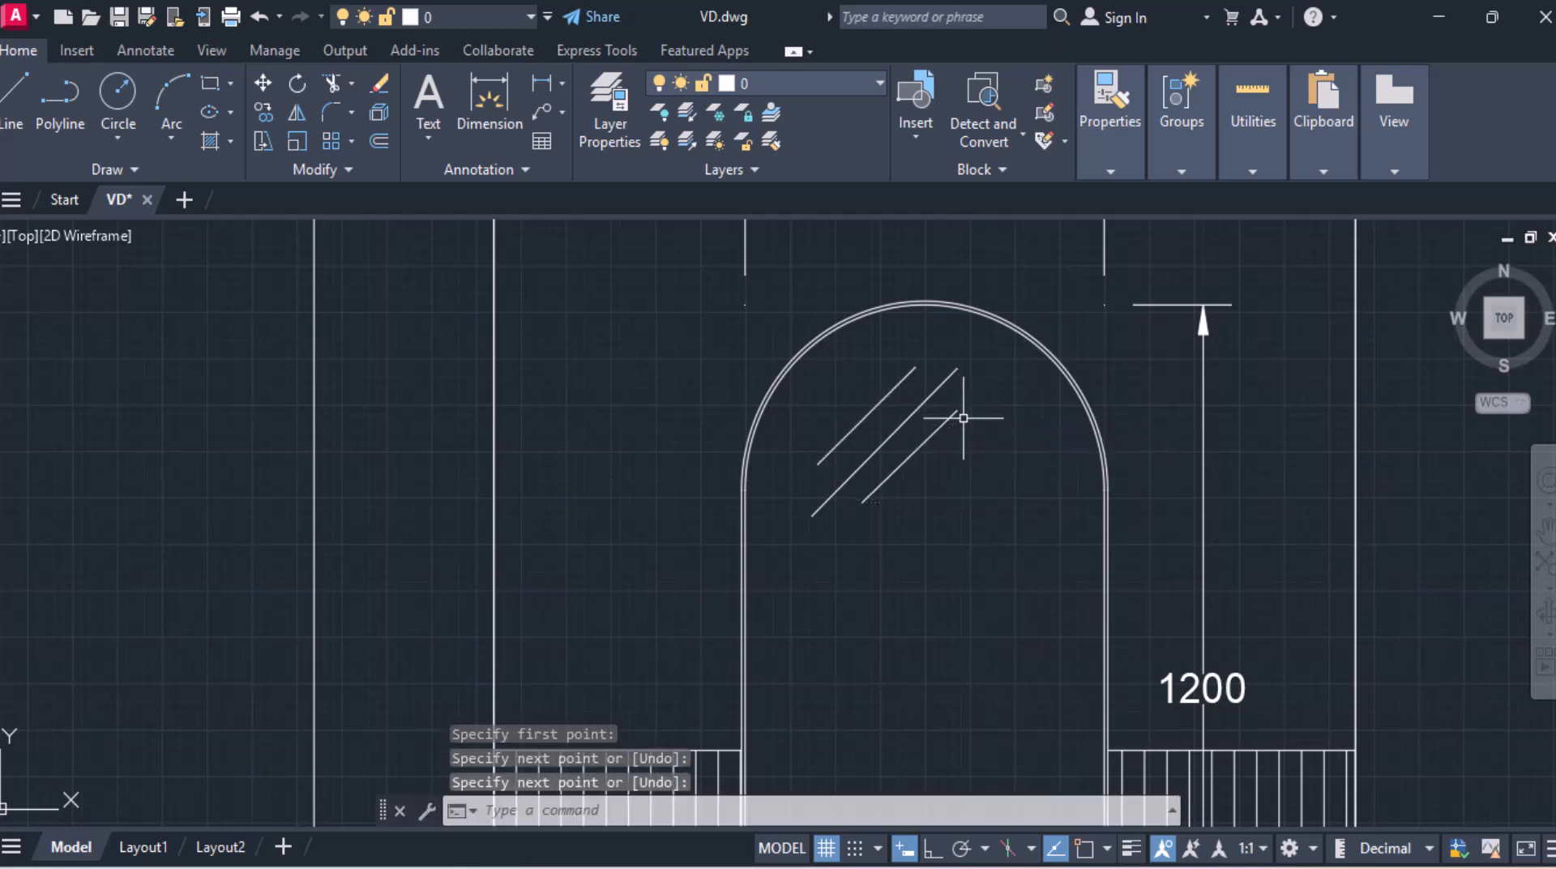
Step: Copy the three diagonal reflection lines from the mirror's top arc down into its bottom arc
scroll(915, 388, "down", 4)
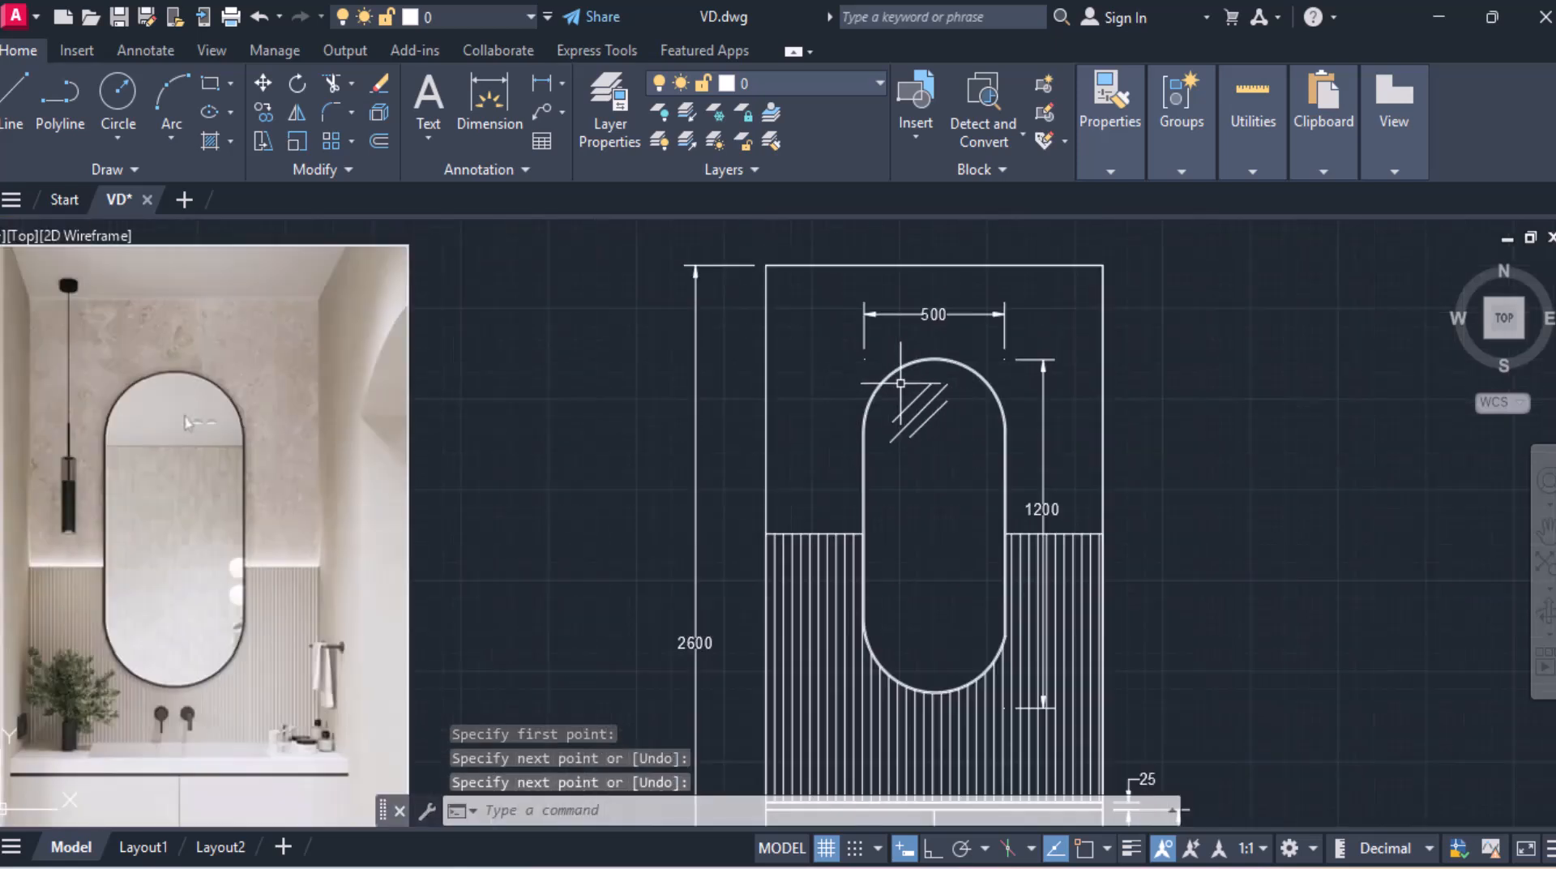
left_click(901, 383)
left_click(953, 443)
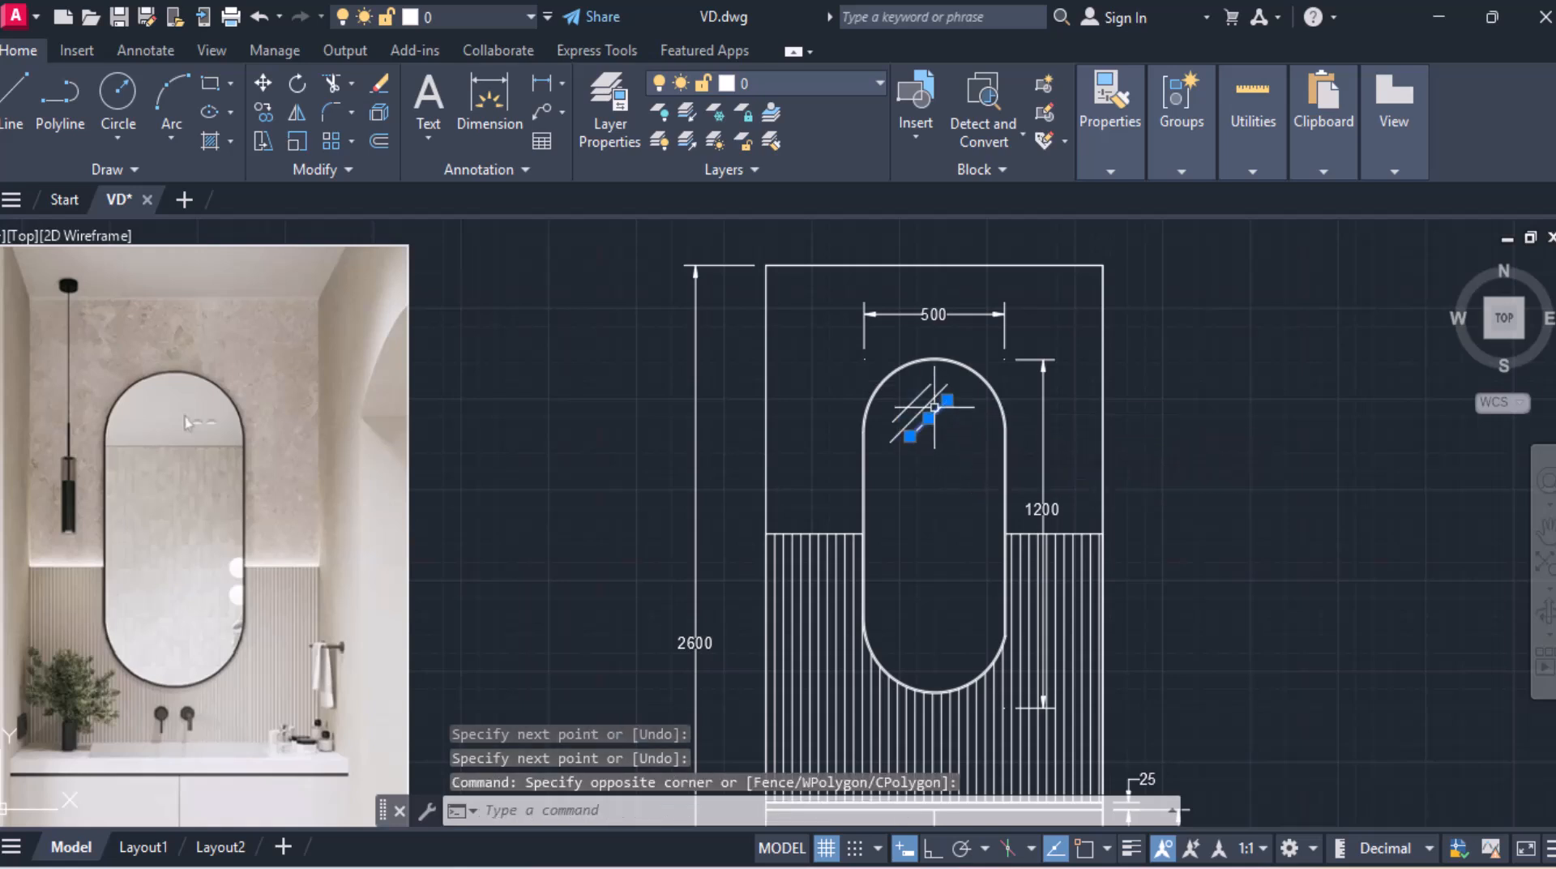
left_click(933, 399)
left_click(924, 386)
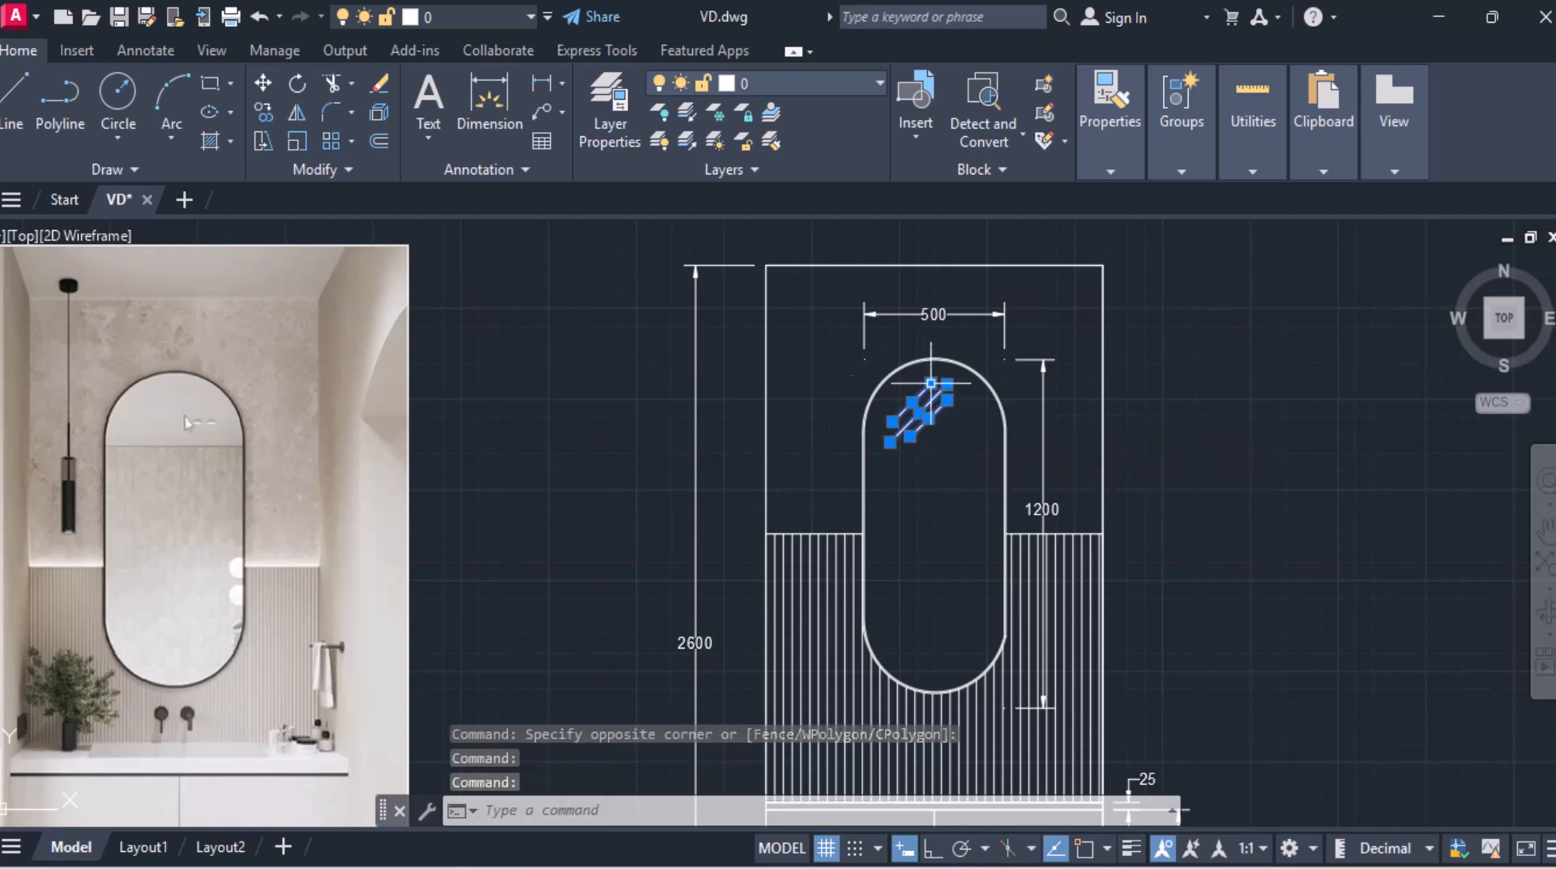
left_click(264, 112)
left_click(917, 416)
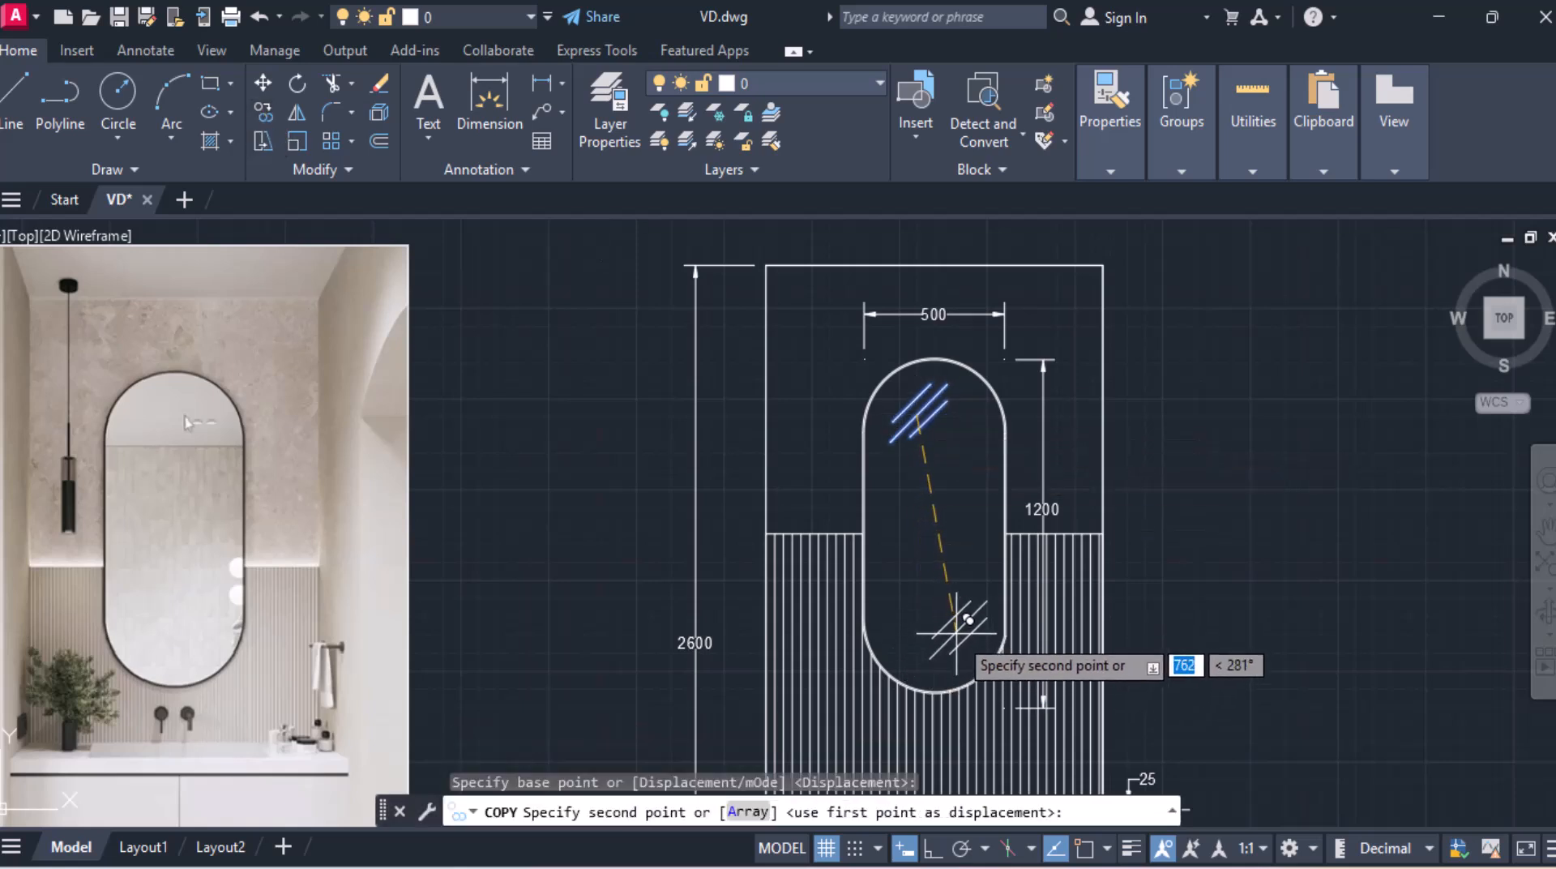
left_click(958, 633)
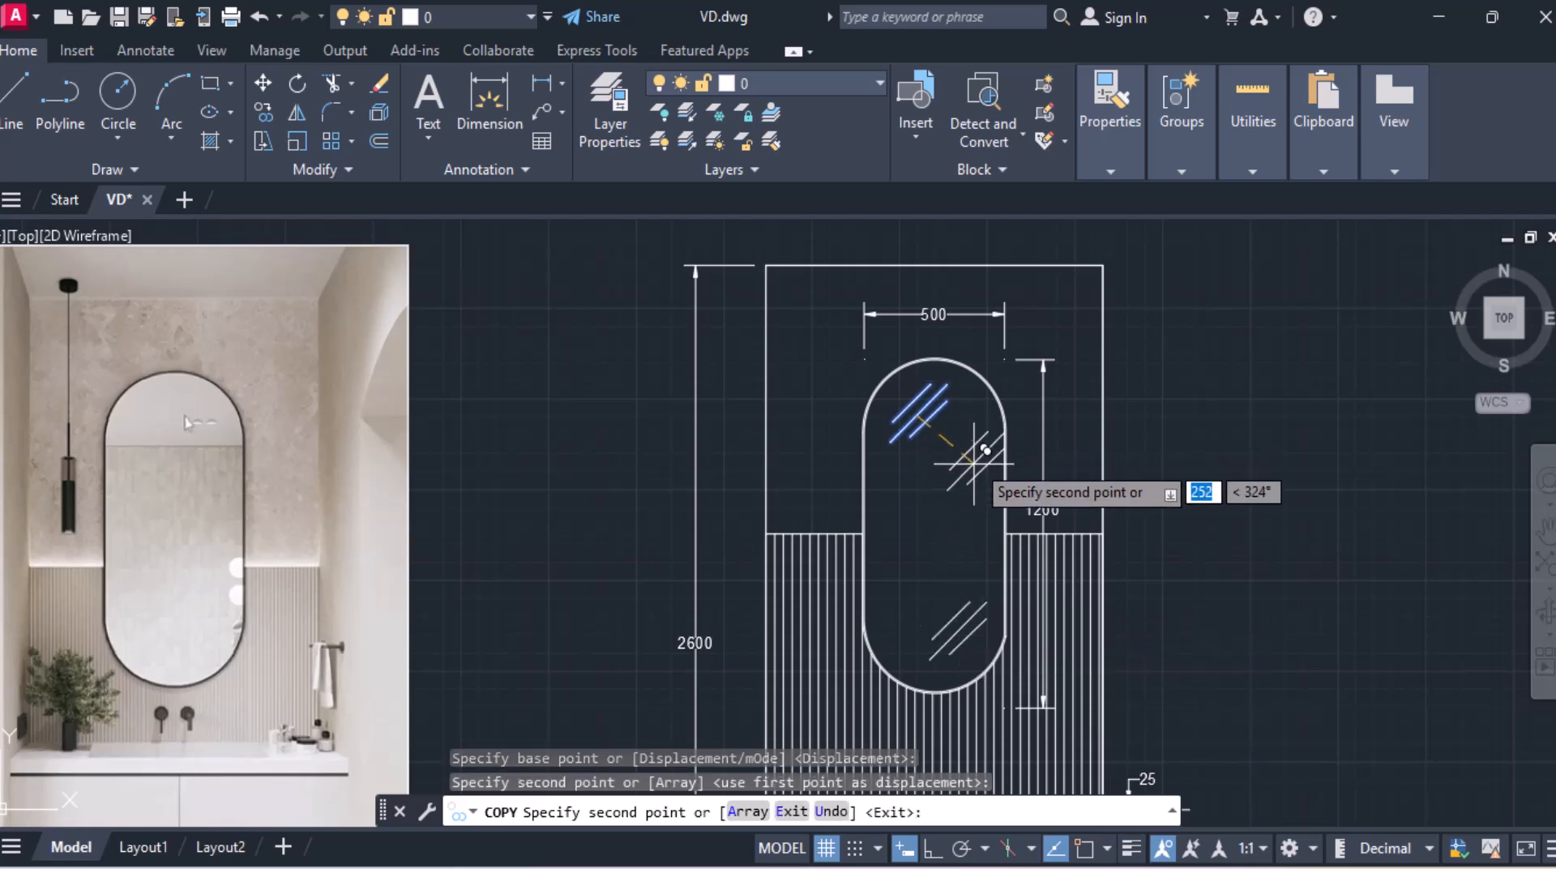
key("Escape")
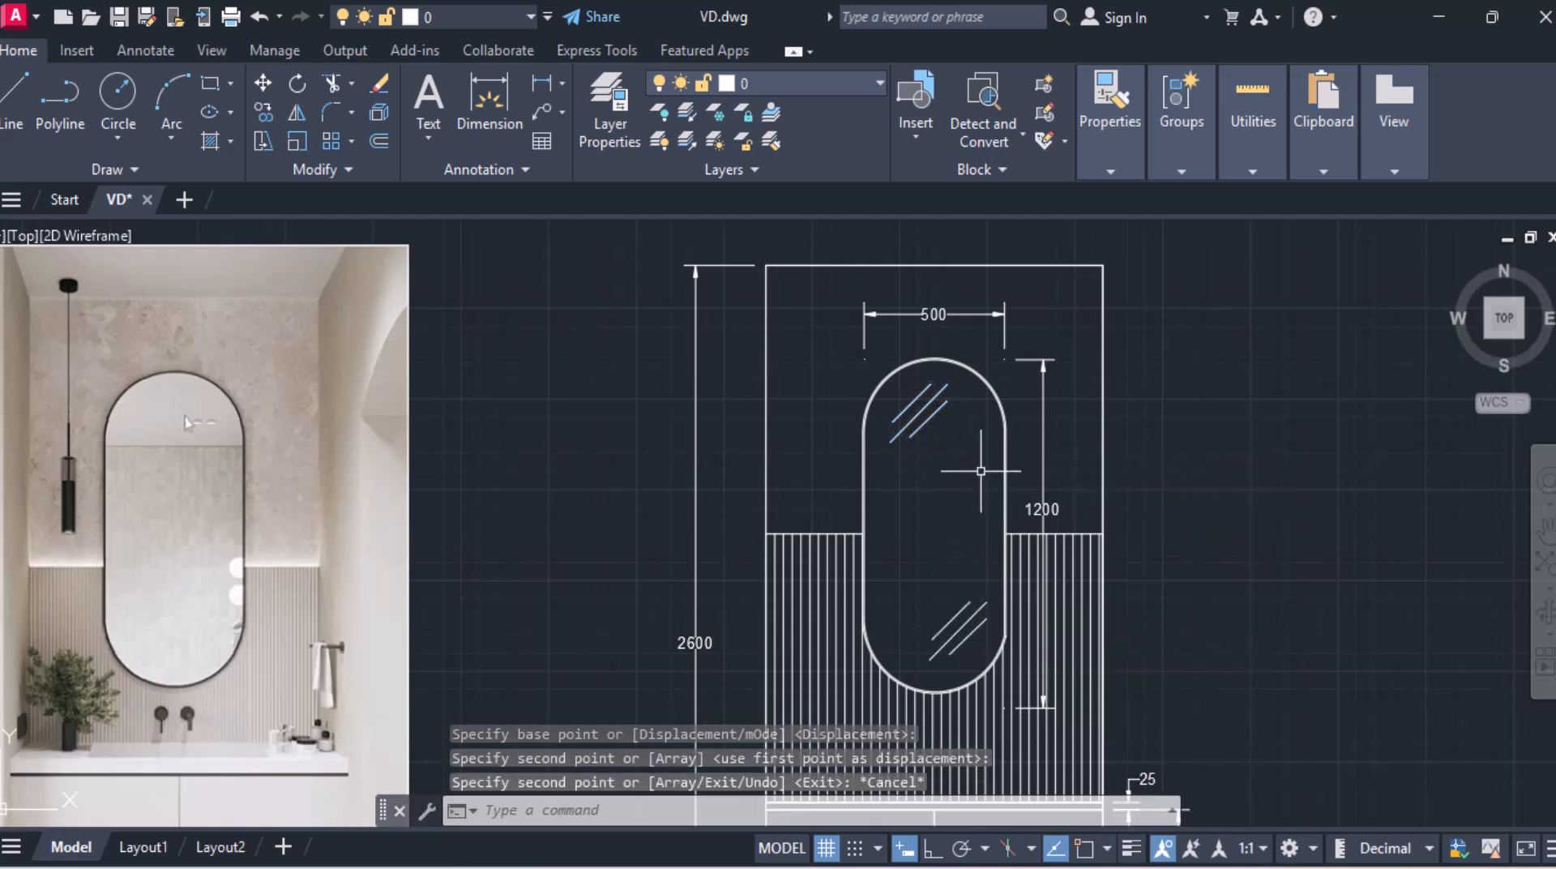
Step: Fill the countertop strip and the lower shelf strip with a SOLID hatch
scroll(970, 492, "down", 2)
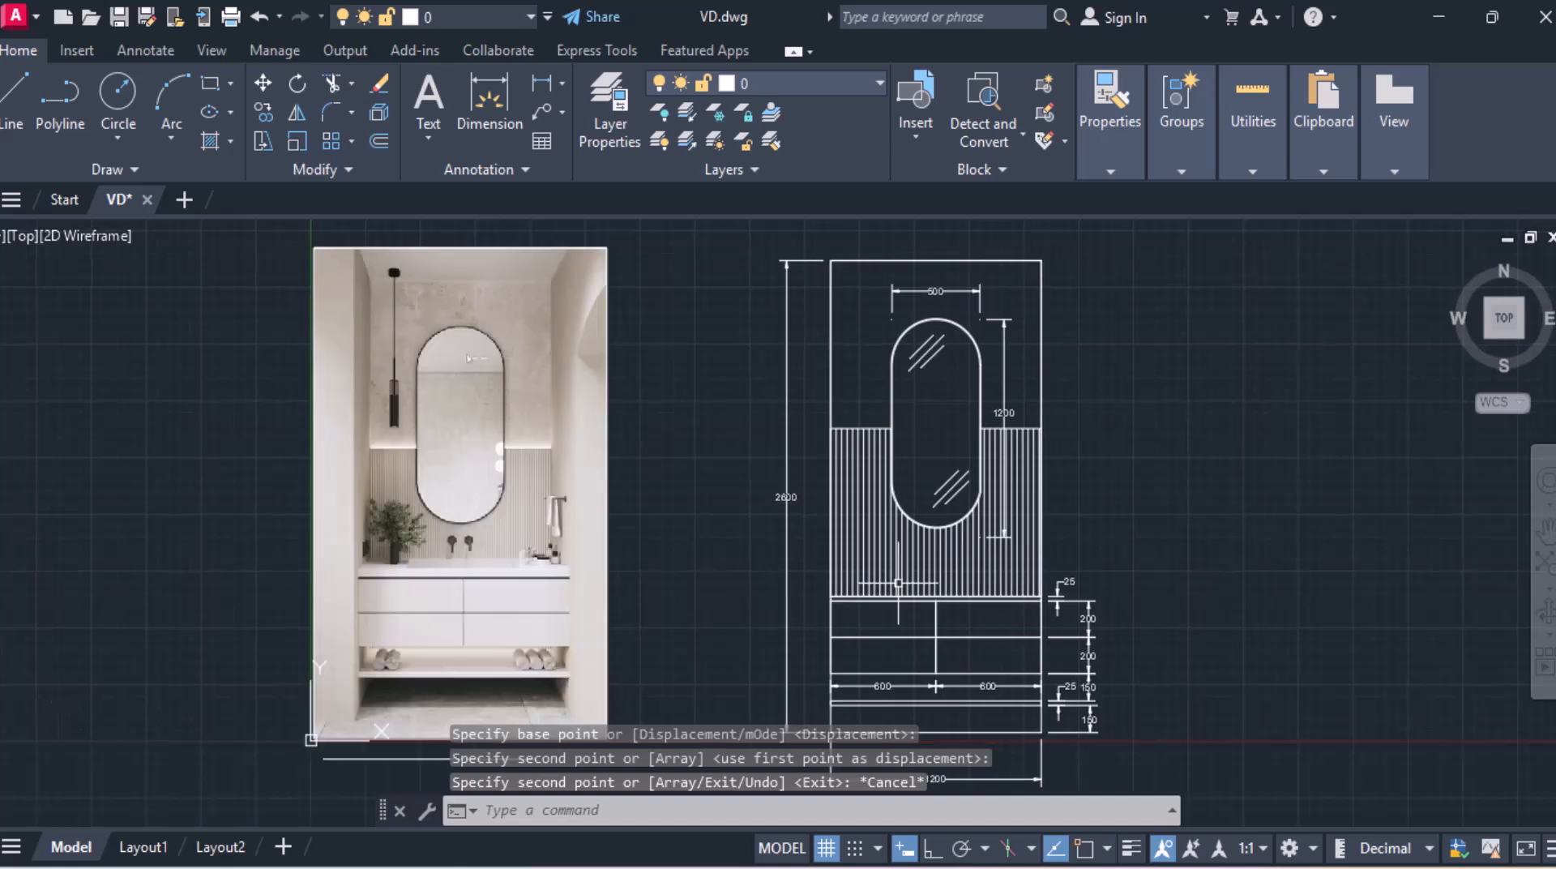
scroll(921, 660, "up", 4)
scroll(988, 666, "up", 2)
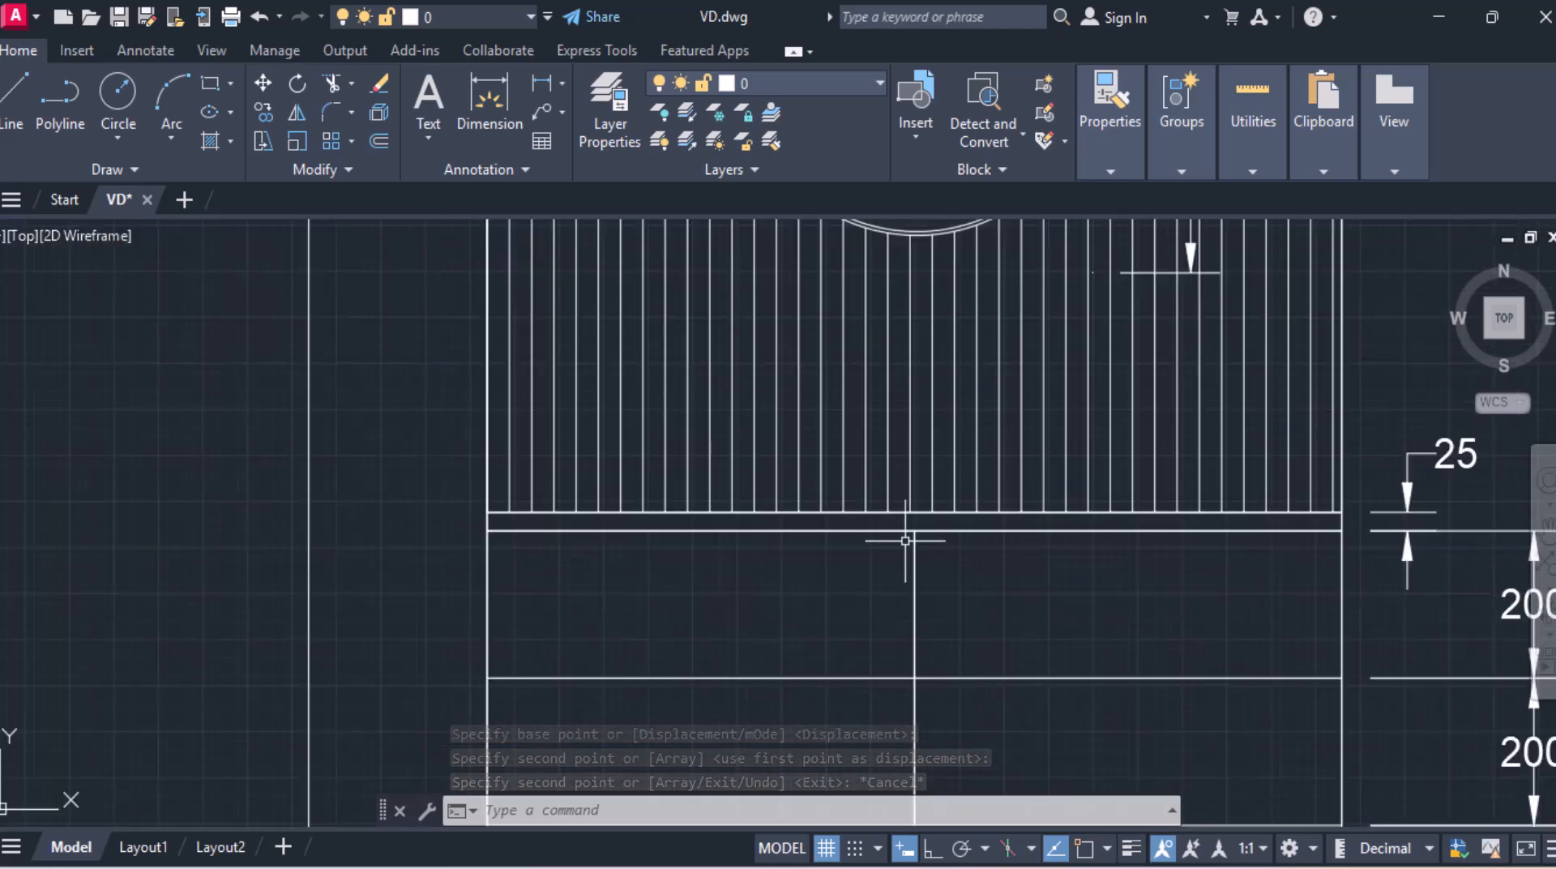
left_click(231, 147)
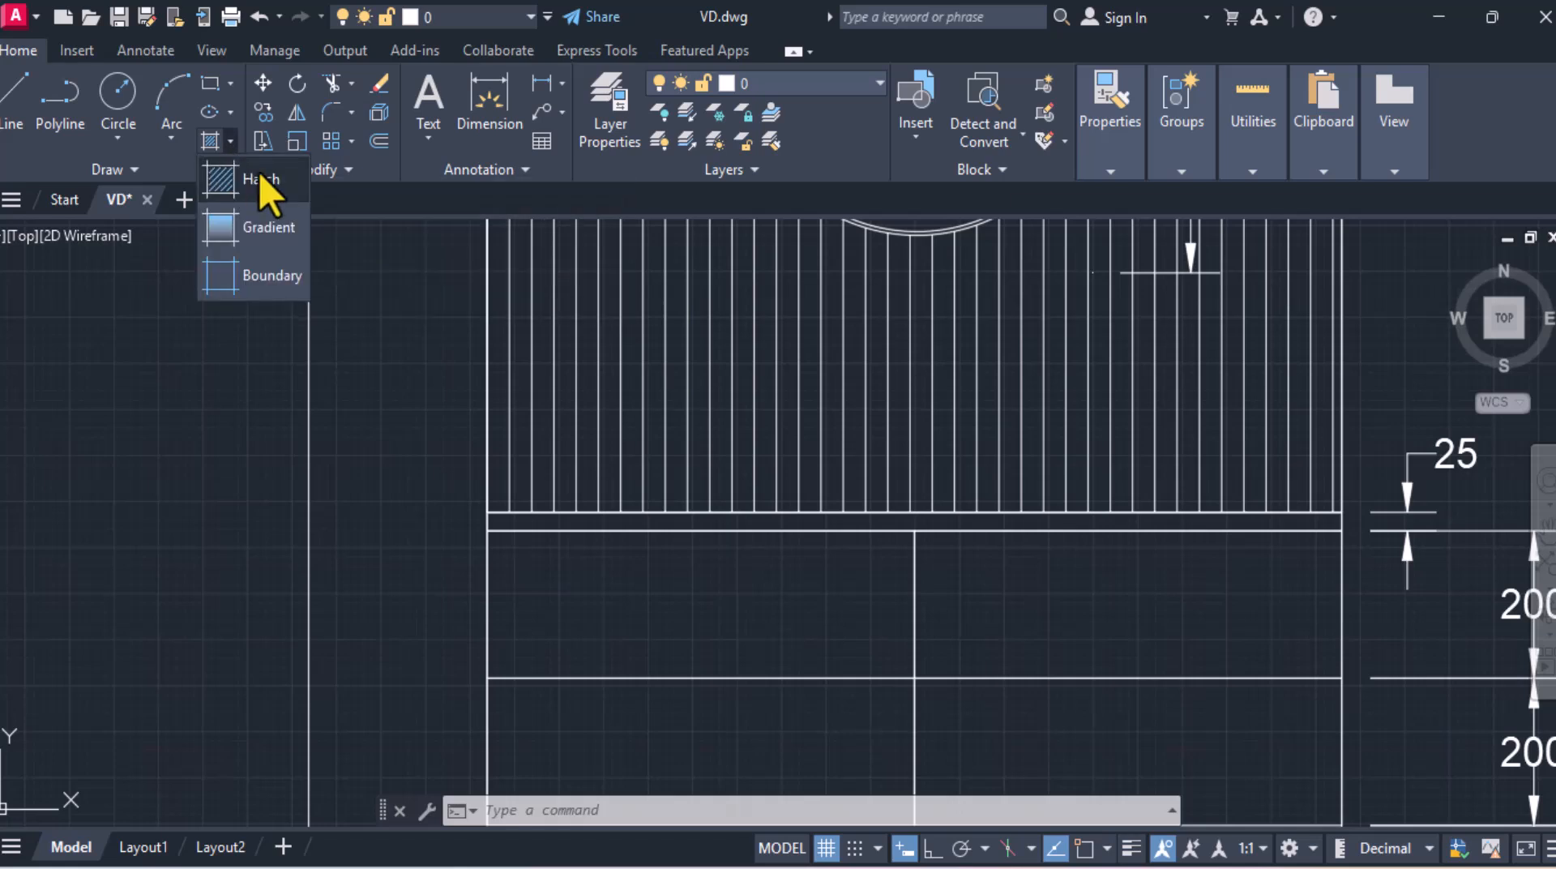
left_click(212, 141)
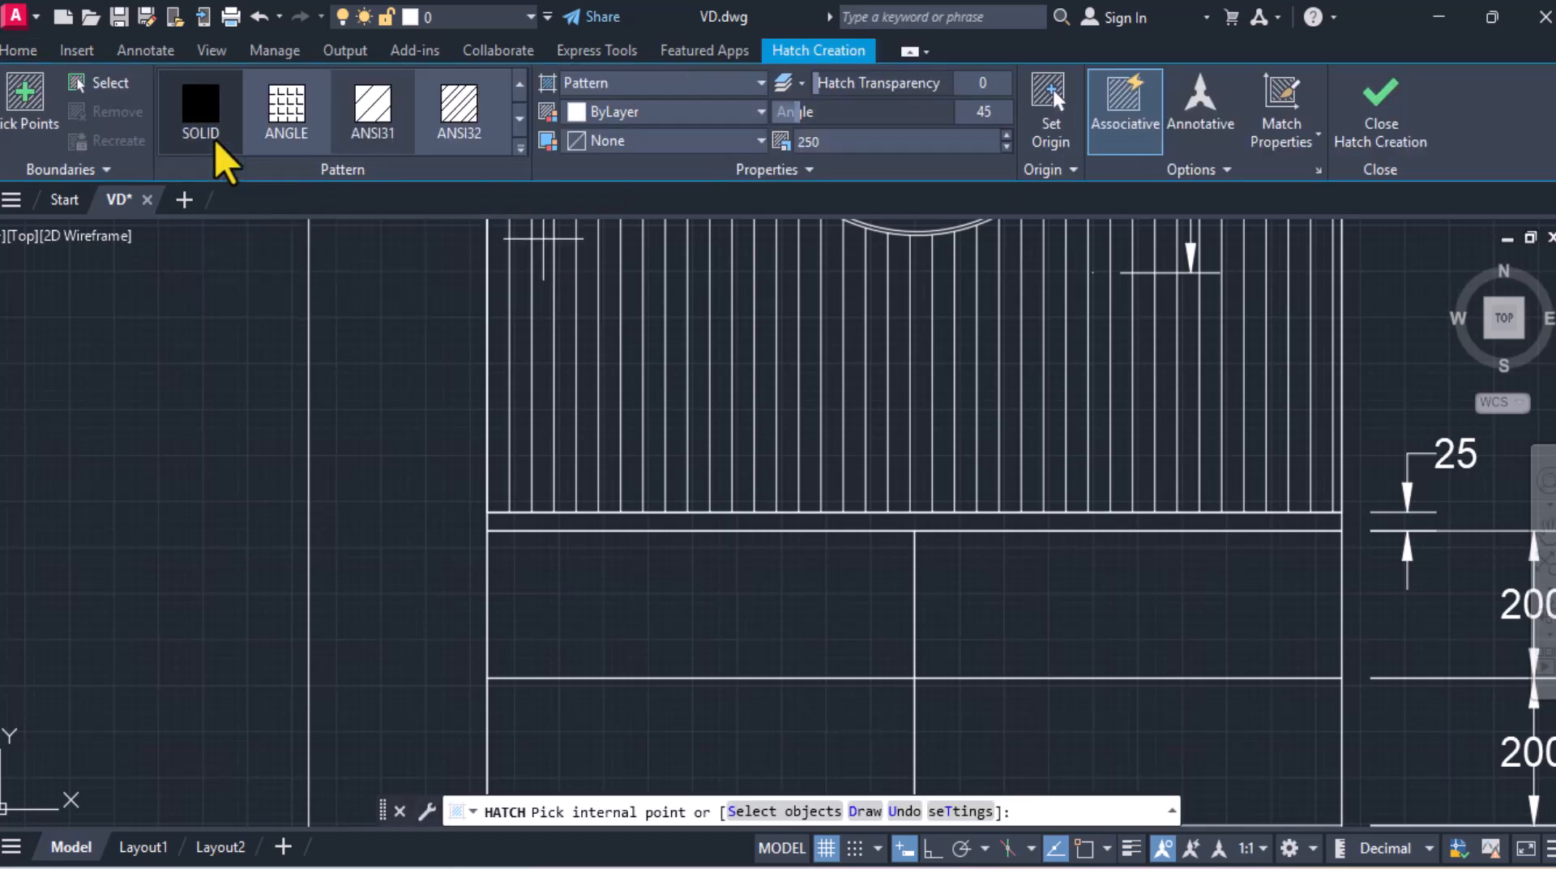
left_click(207, 109)
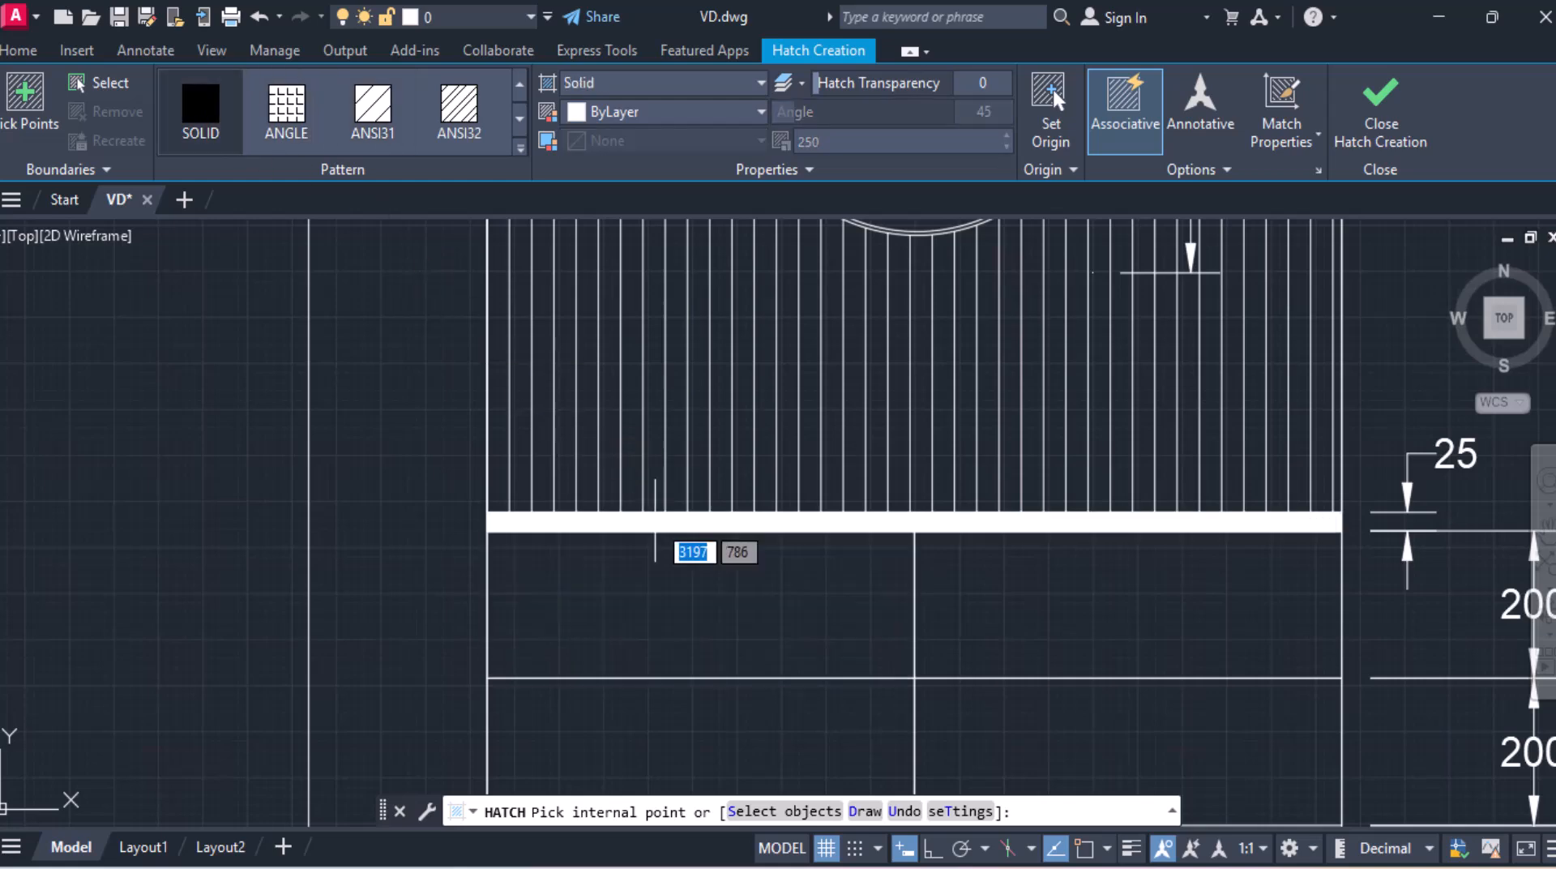
left_click(655, 521)
scroll(689, 547, "down", 4)
middle_click_drag(687, 565, 729, 316)
scroll(753, 437, "up", 5)
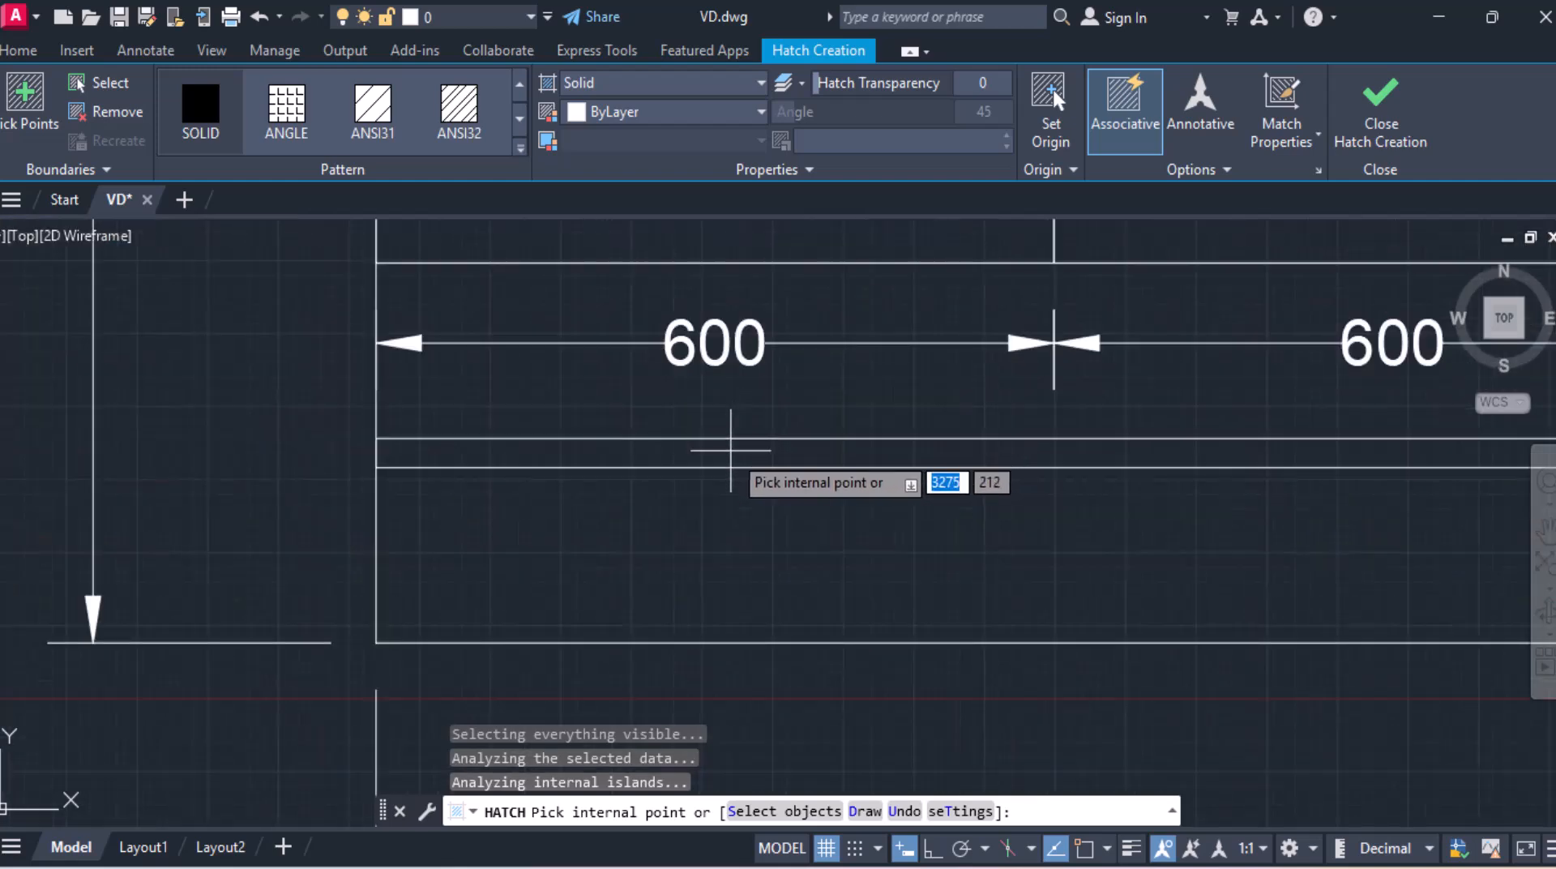
scroll(735, 452, "down", 6)
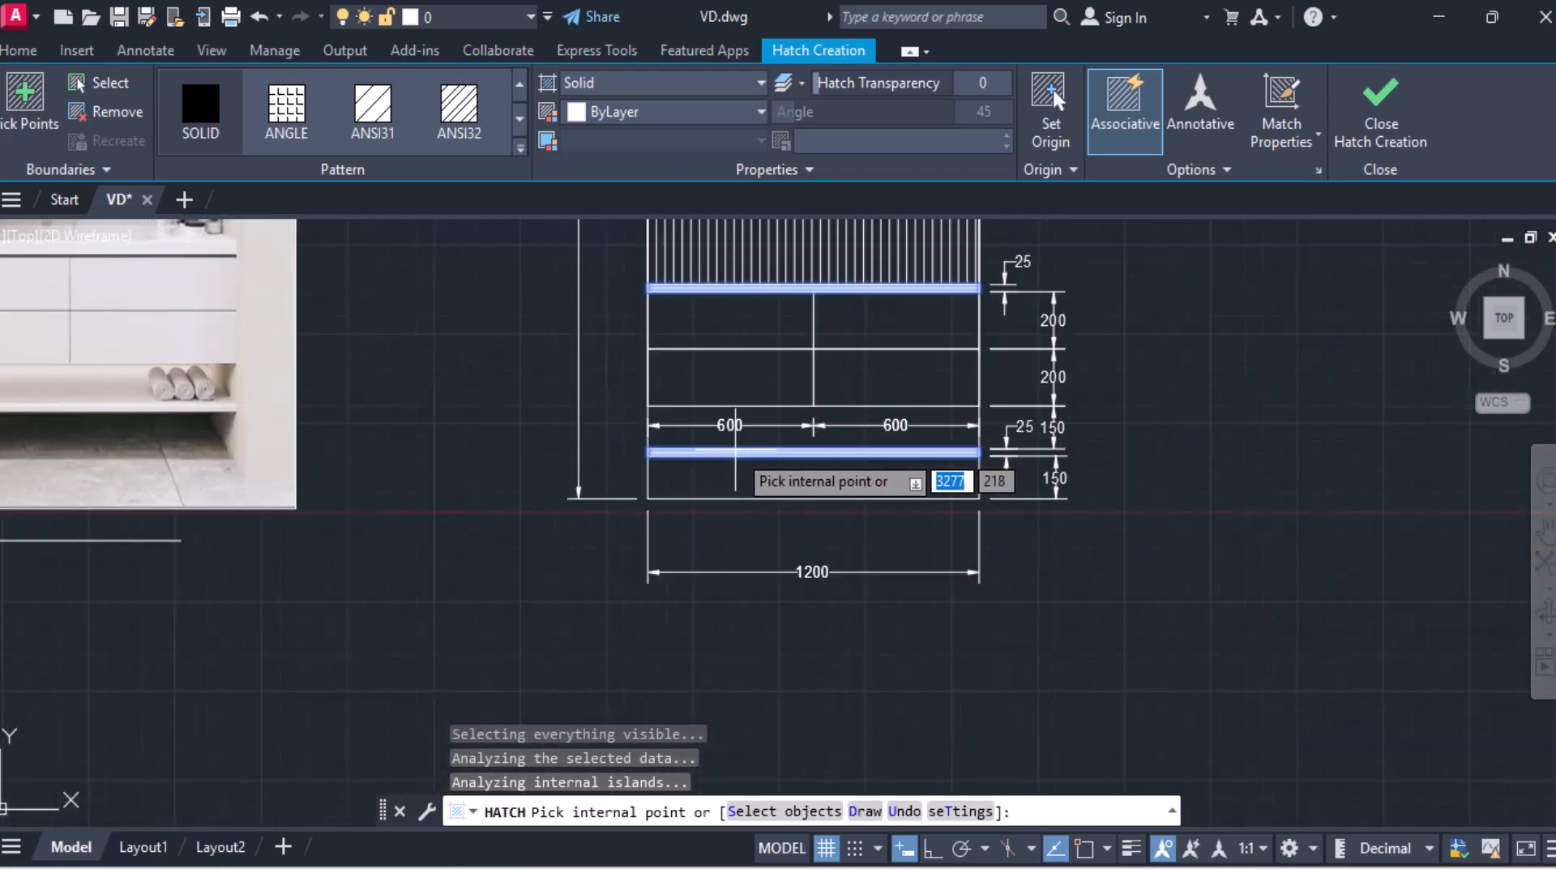
key("Escape")
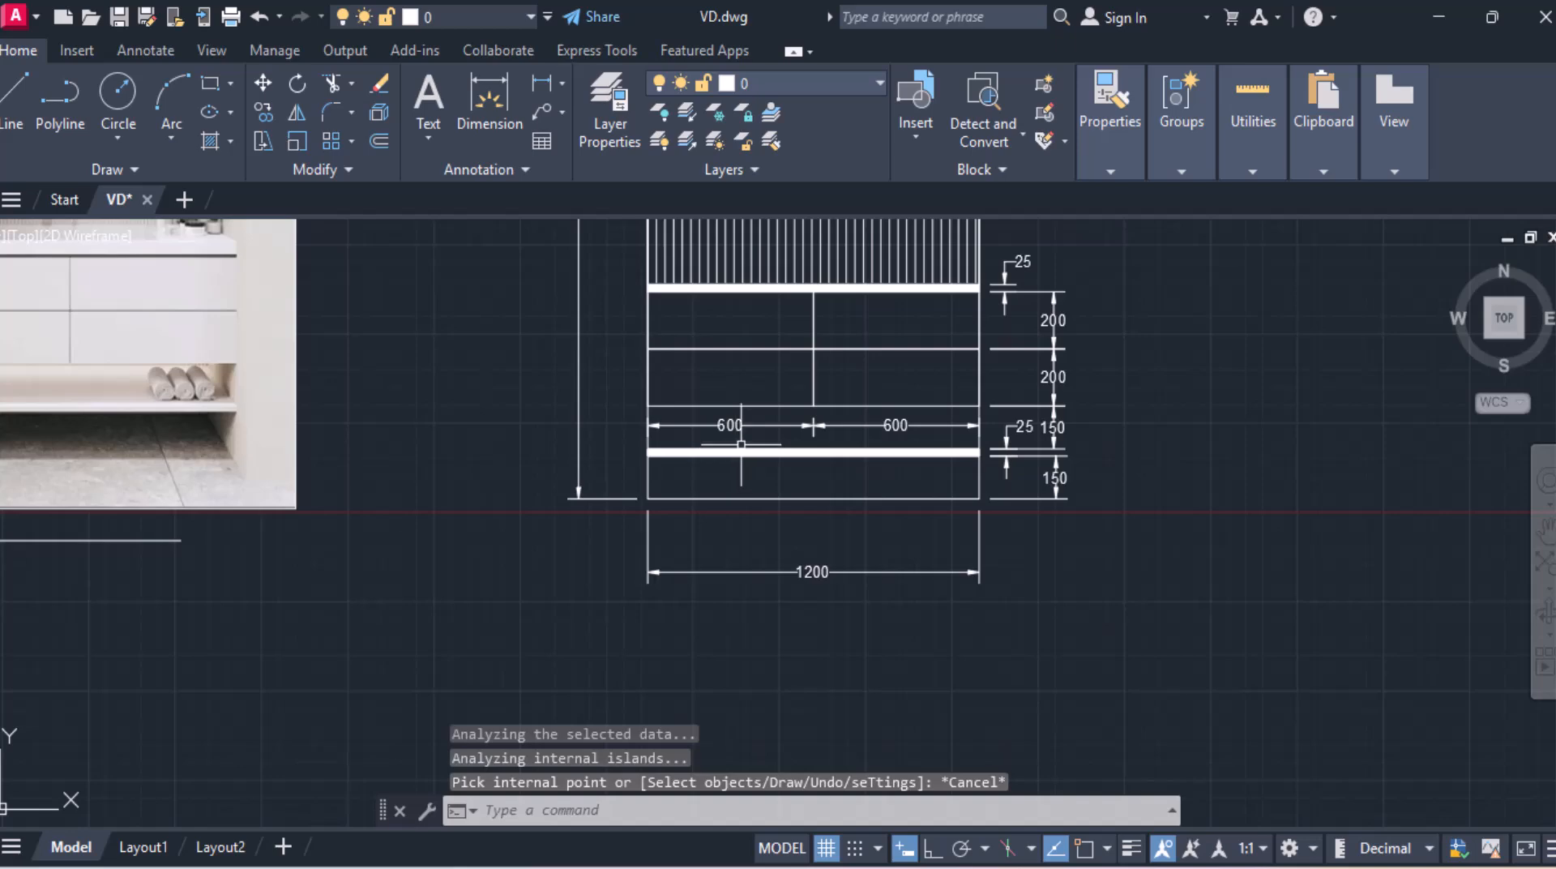
Step: Add a vertical linear dimension from the countertop top to the top of the fluted panel
mouse_move(782, 360)
middle_mouse_down()
mouse_move(758, 539)
mouse_move(785, 678)
middle_mouse_up()
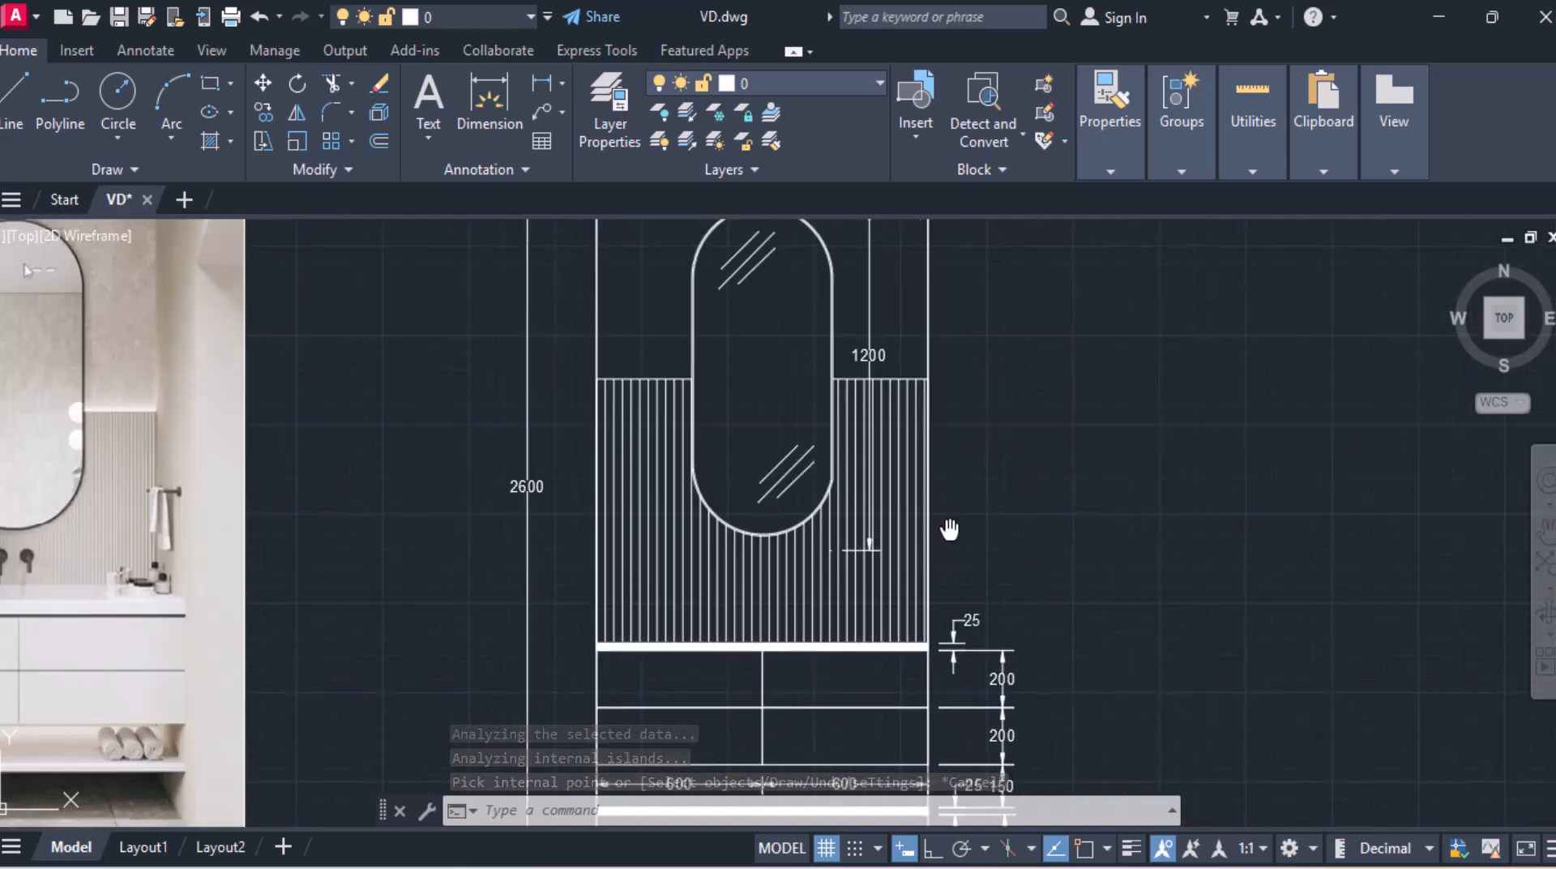
middle_click_drag(948, 528, 868, 538)
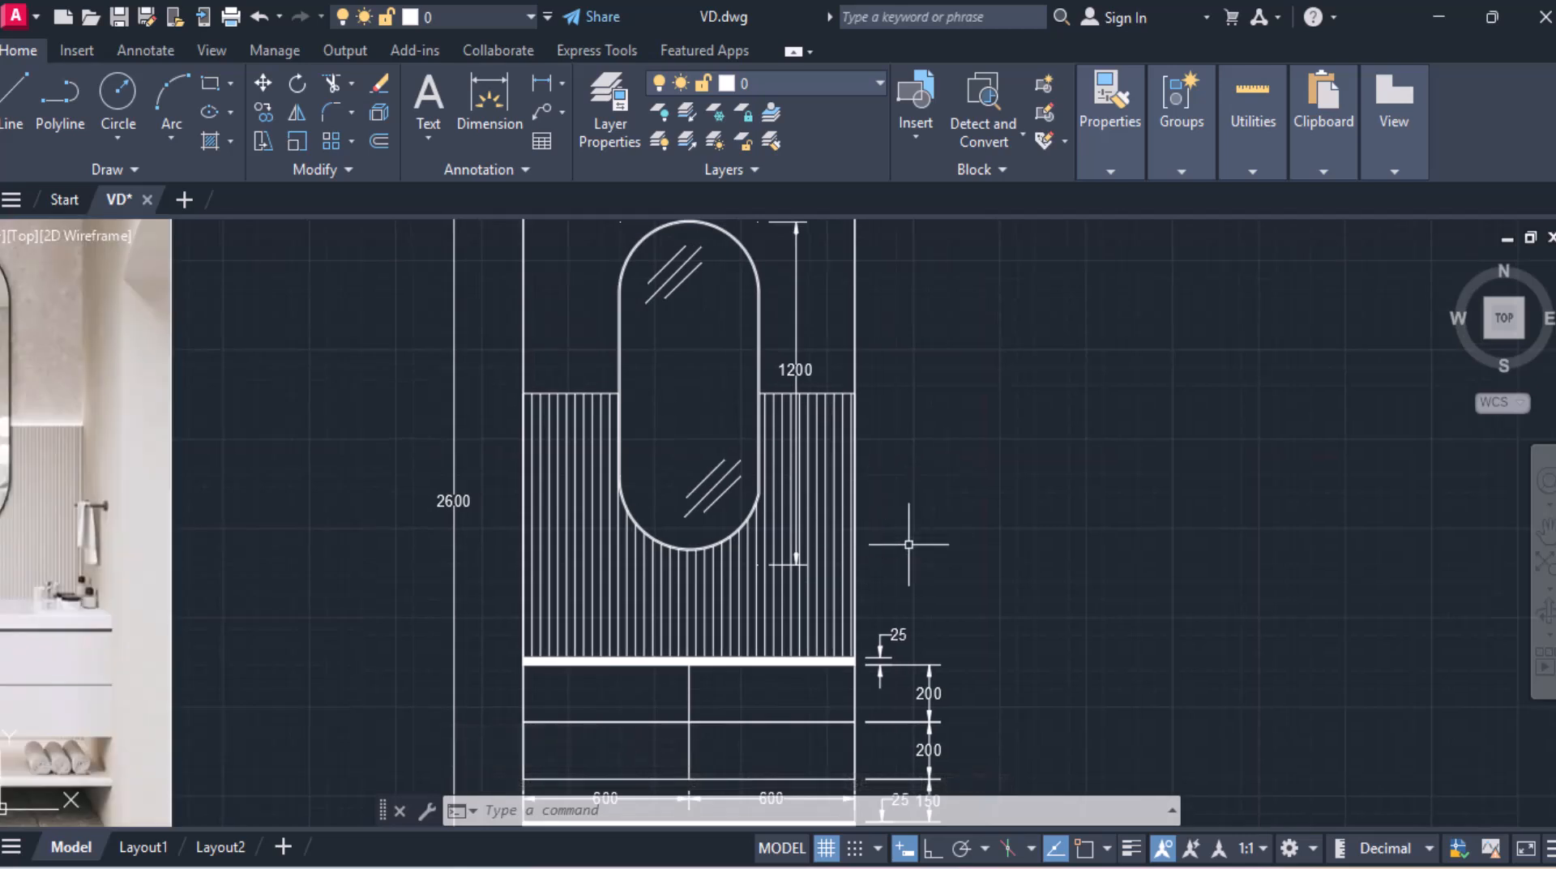
left_click(545, 88)
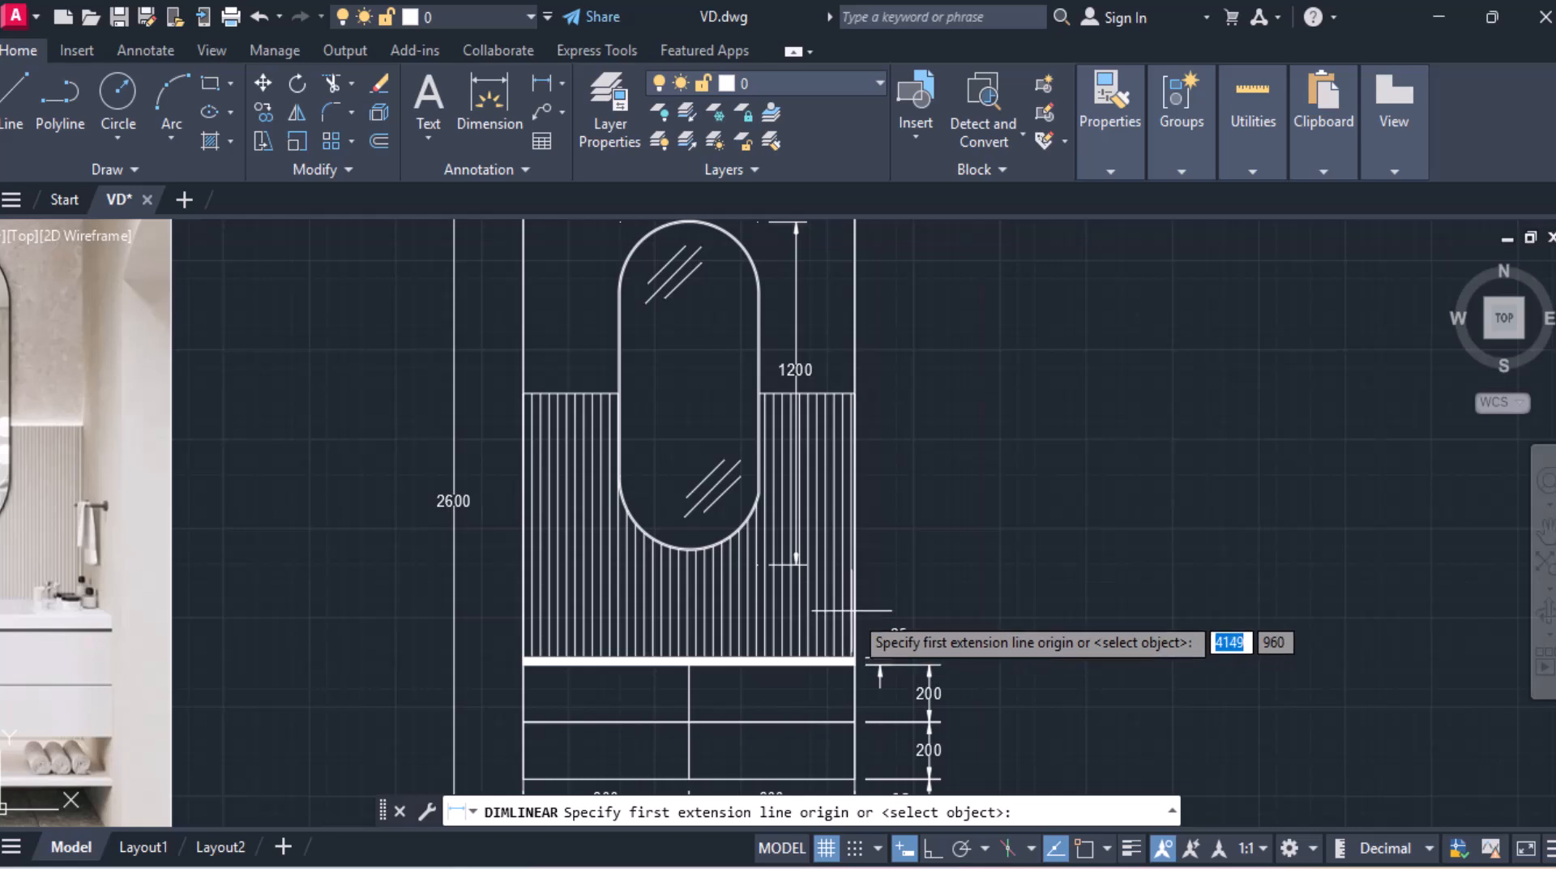
scroll(851, 628, "up", 6)
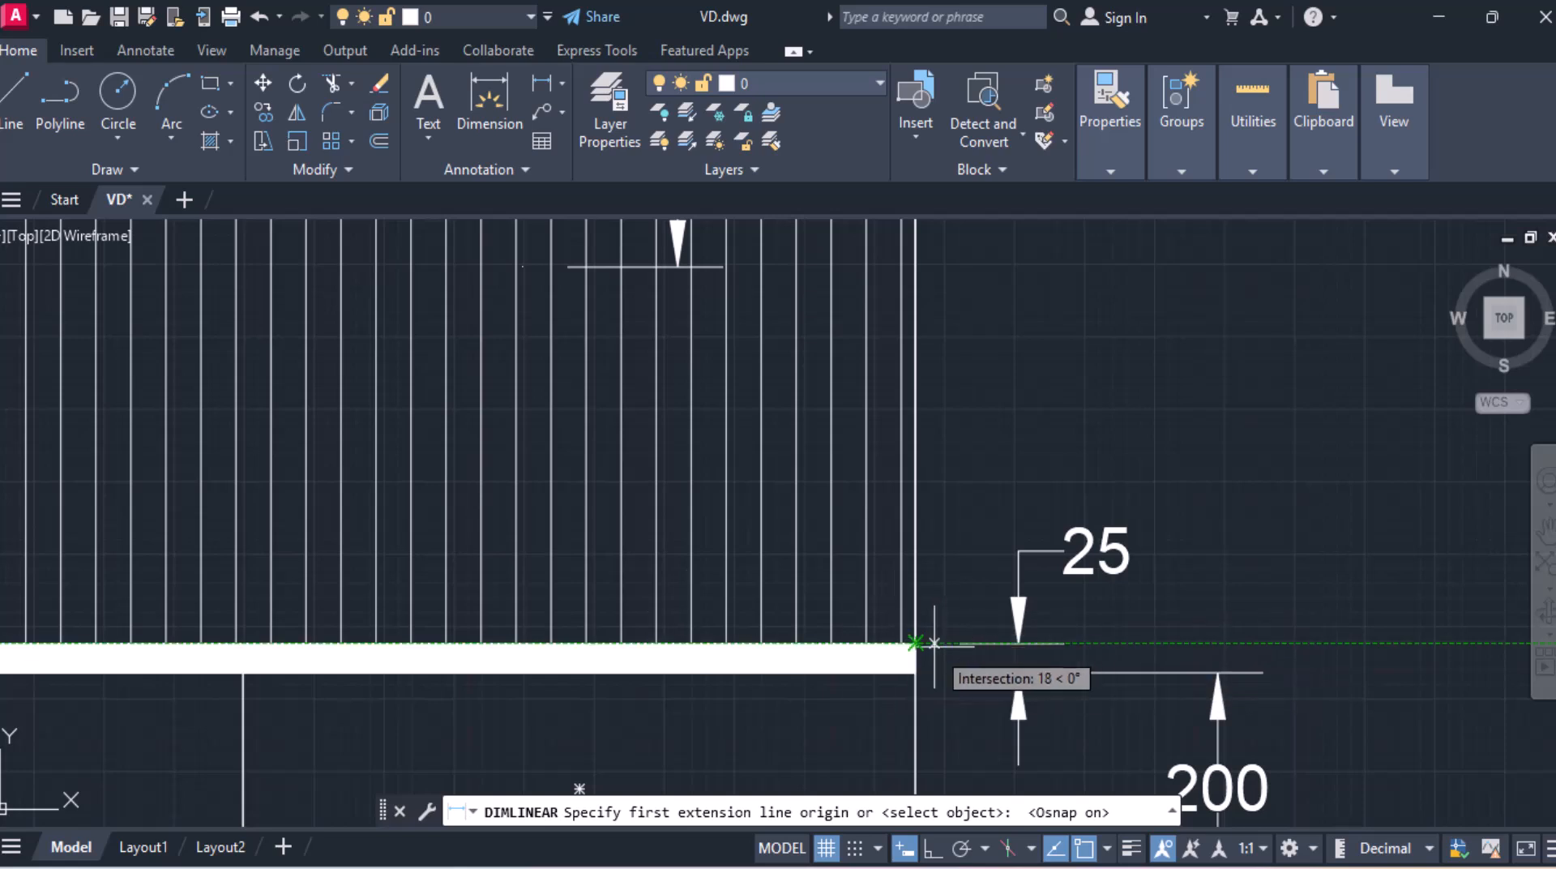
left_click(914, 642)
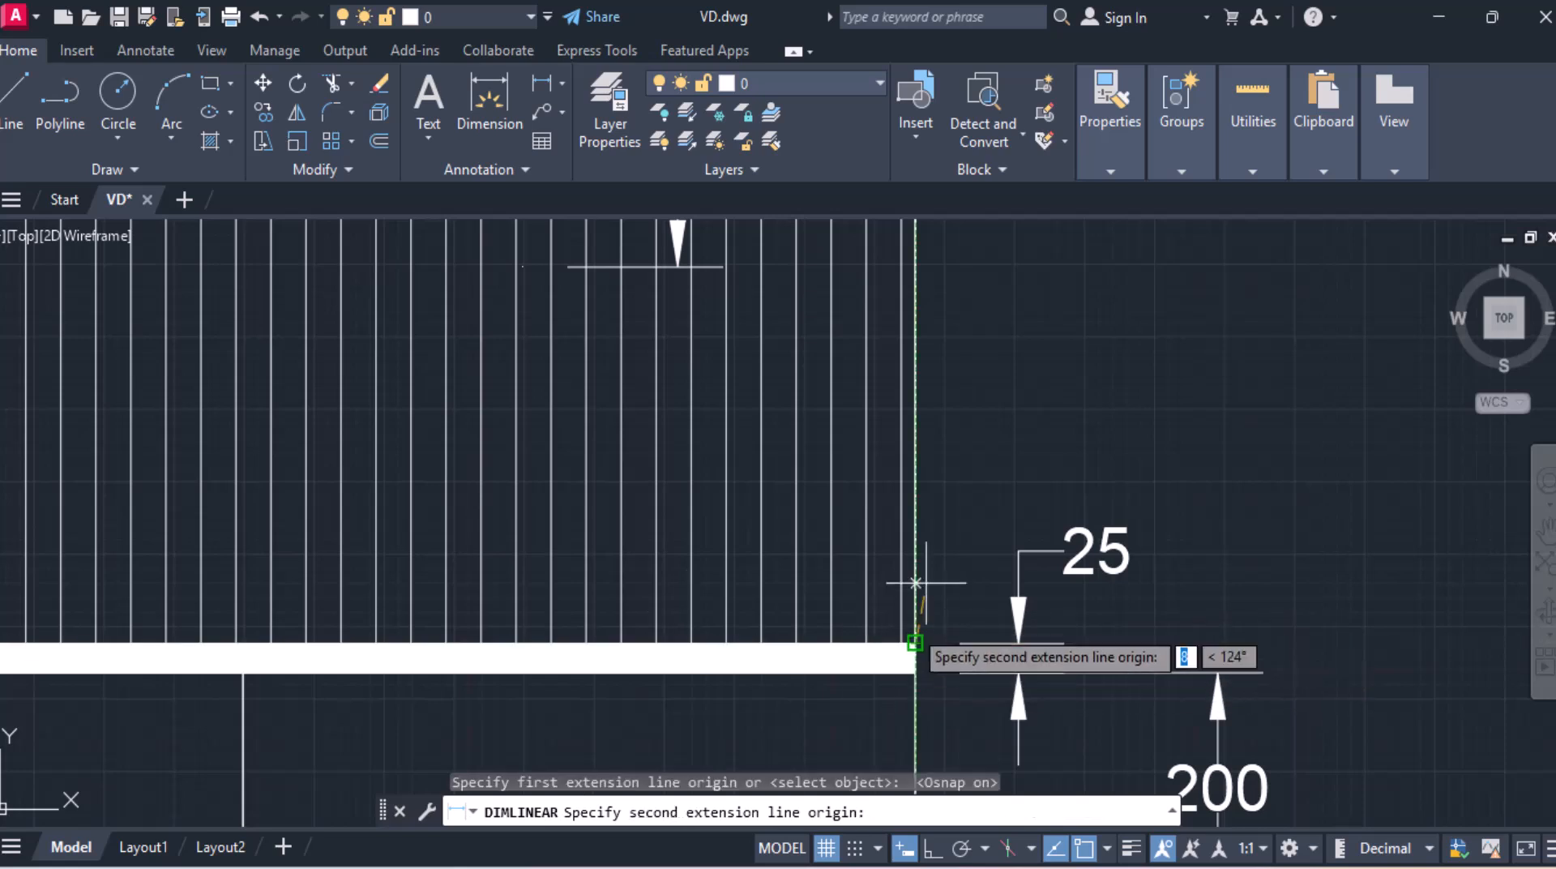
scroll(997, 434, "down", 5)
middle_click_drag(1008, 364, 881, 666)
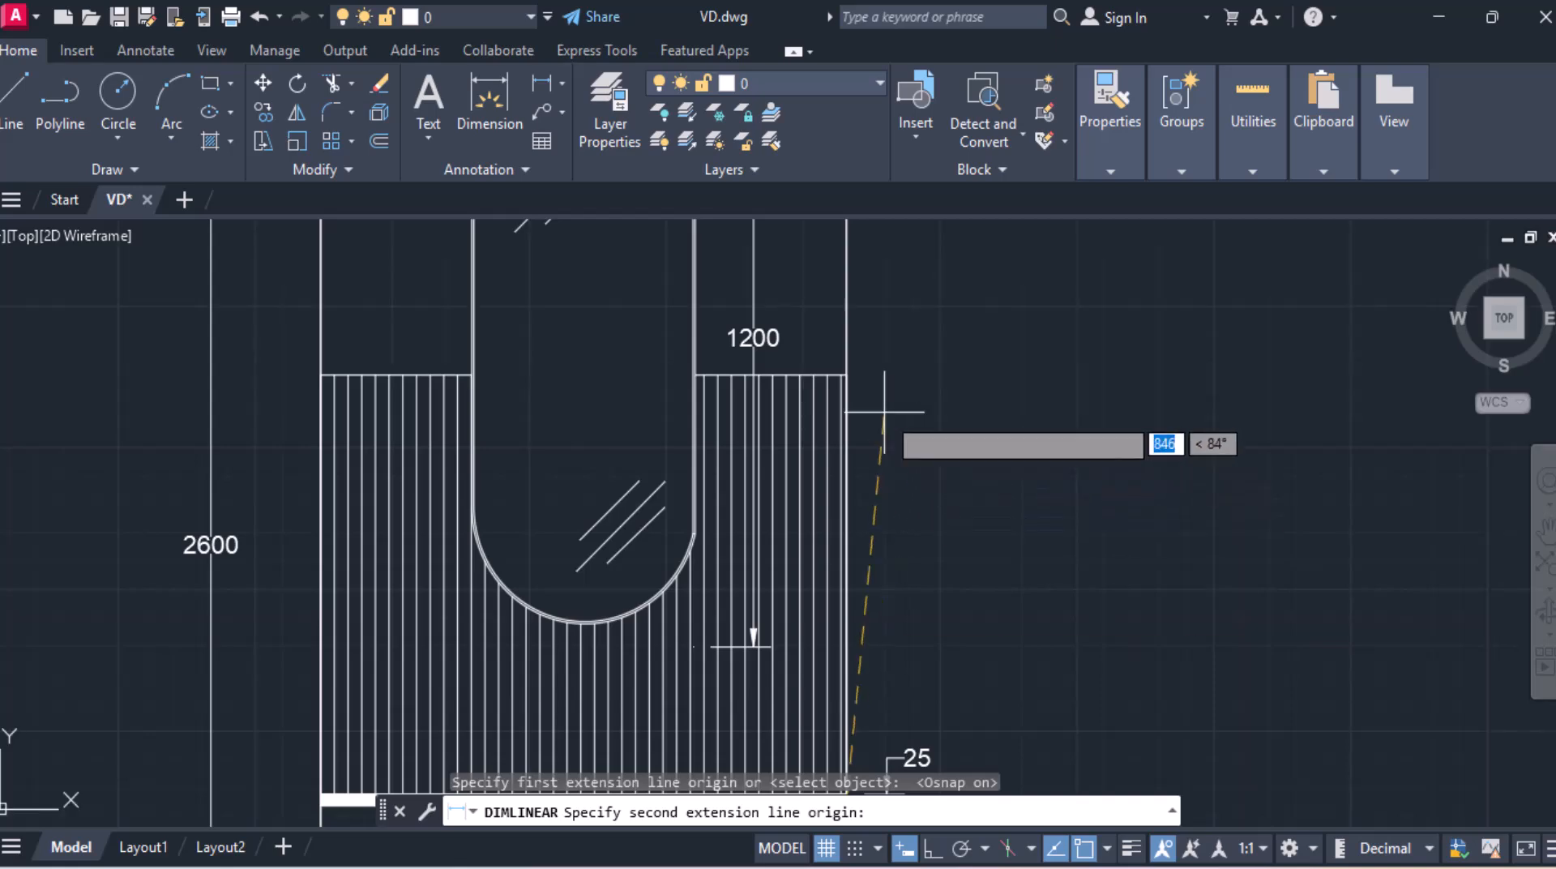
left_click(846, 374)
scroll(1064, 467, "down", 5)
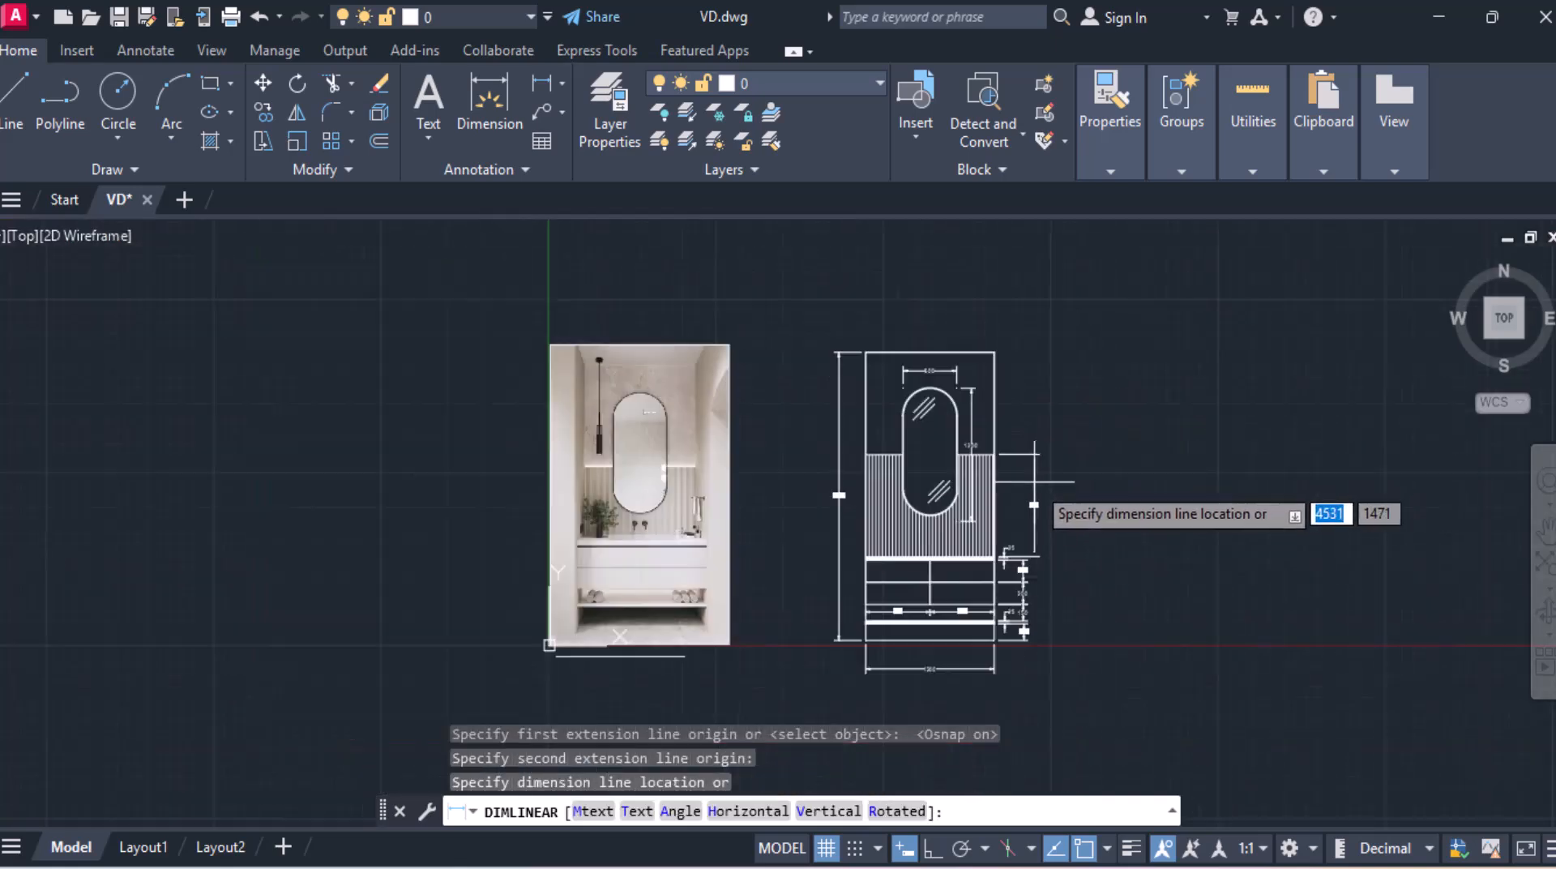
scroll(1021, 577, "up", 5)
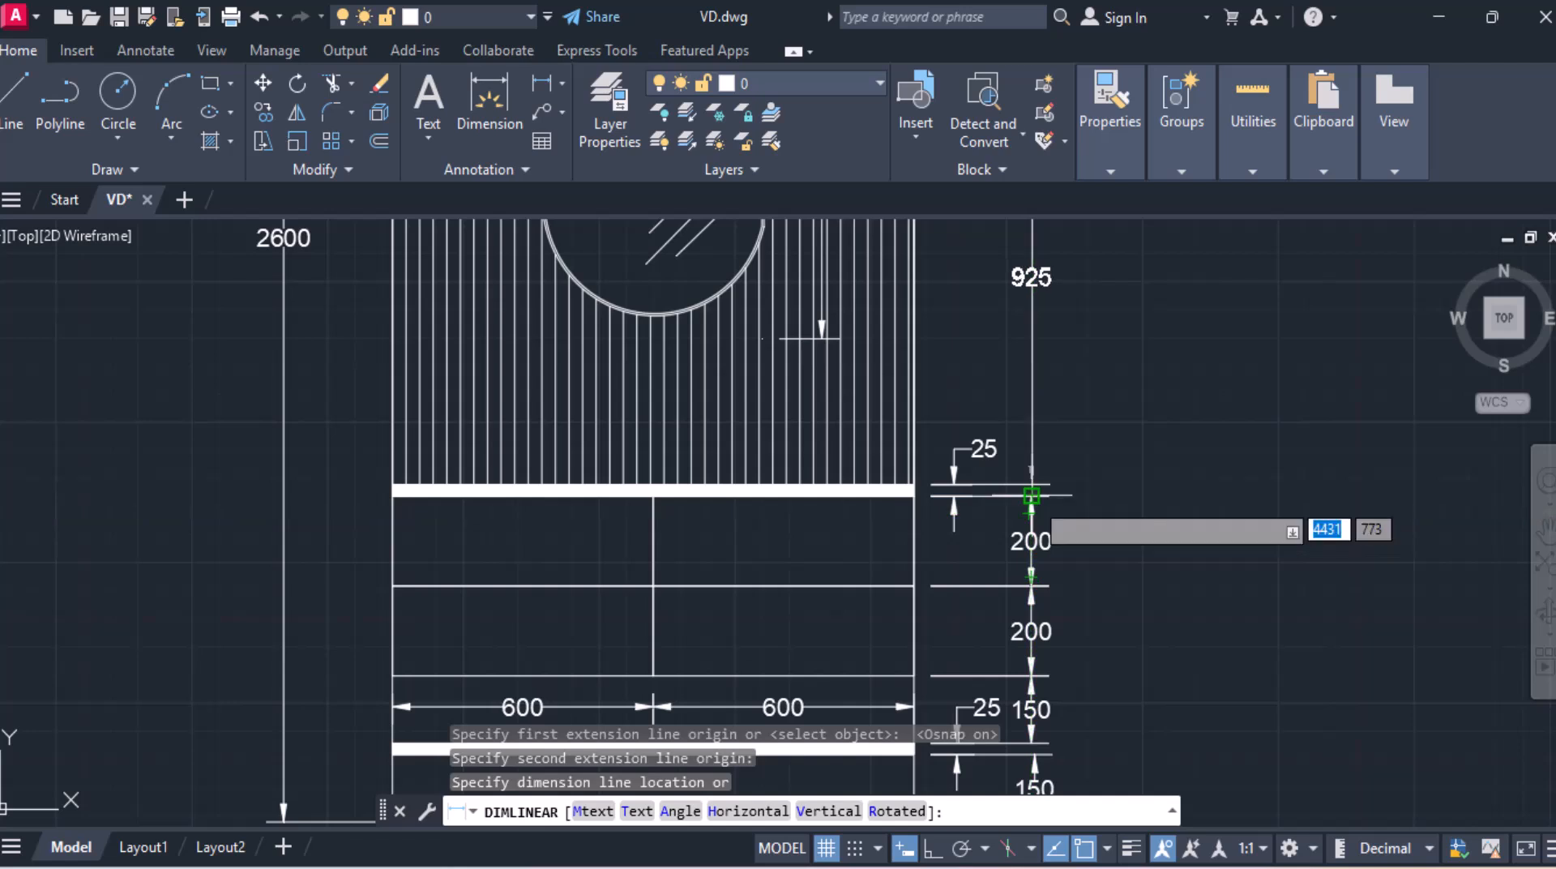
left_click(1031, 496)
scroll(1062, 381, "down", 2)
middle_click_drag(1058, 361, 1009, 730)
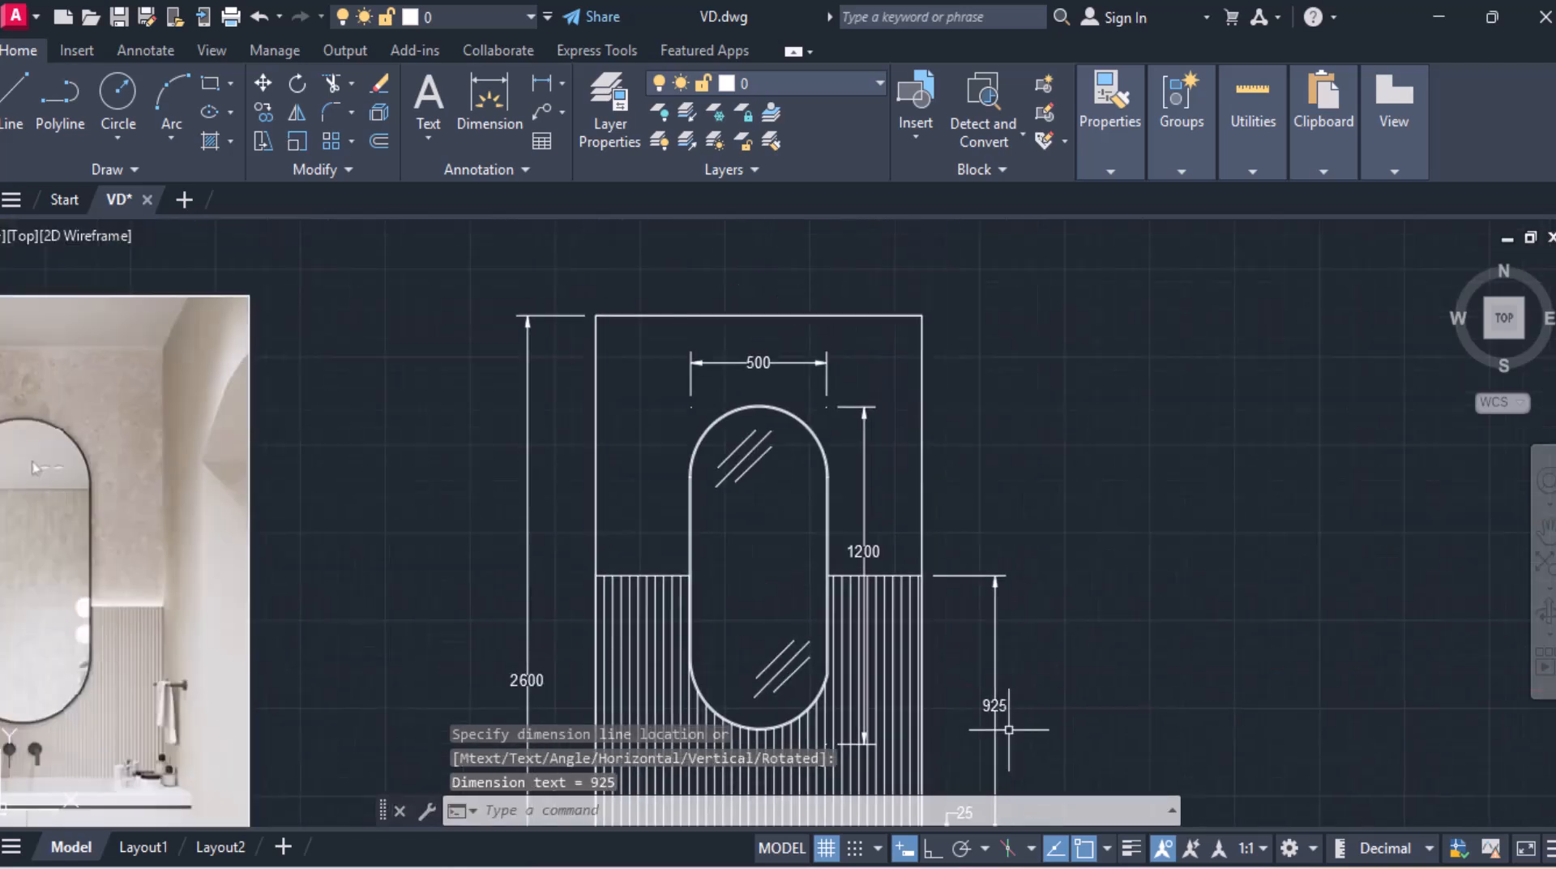
Step: Add a vertical linear dimension from the fluted panel top to the top of the wall
left_click(538, 85)
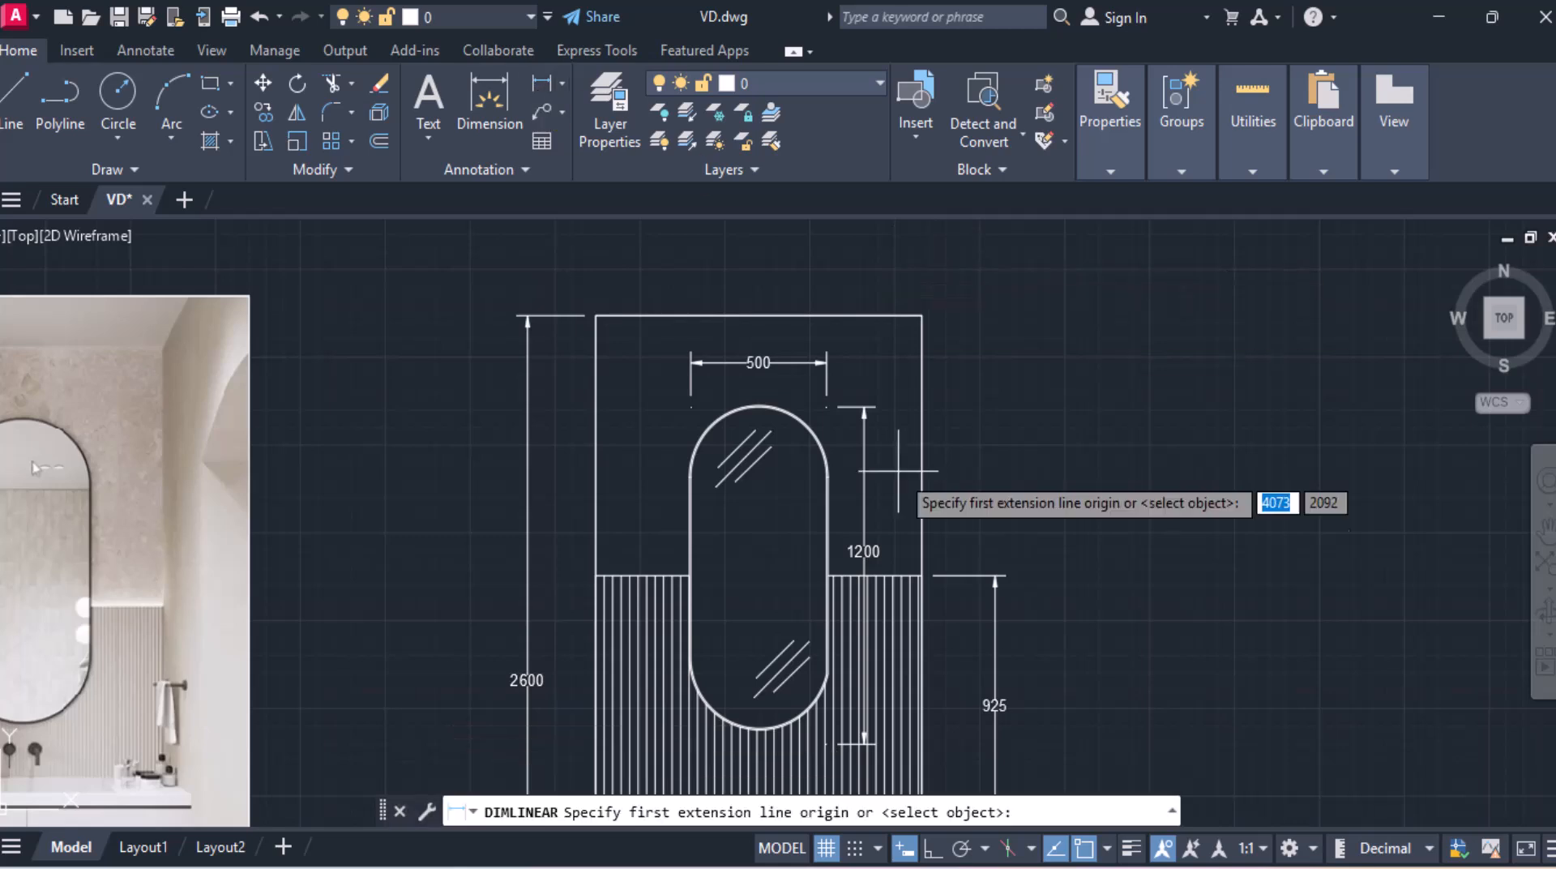
left_click(921, 573)
left_click(921, 315)
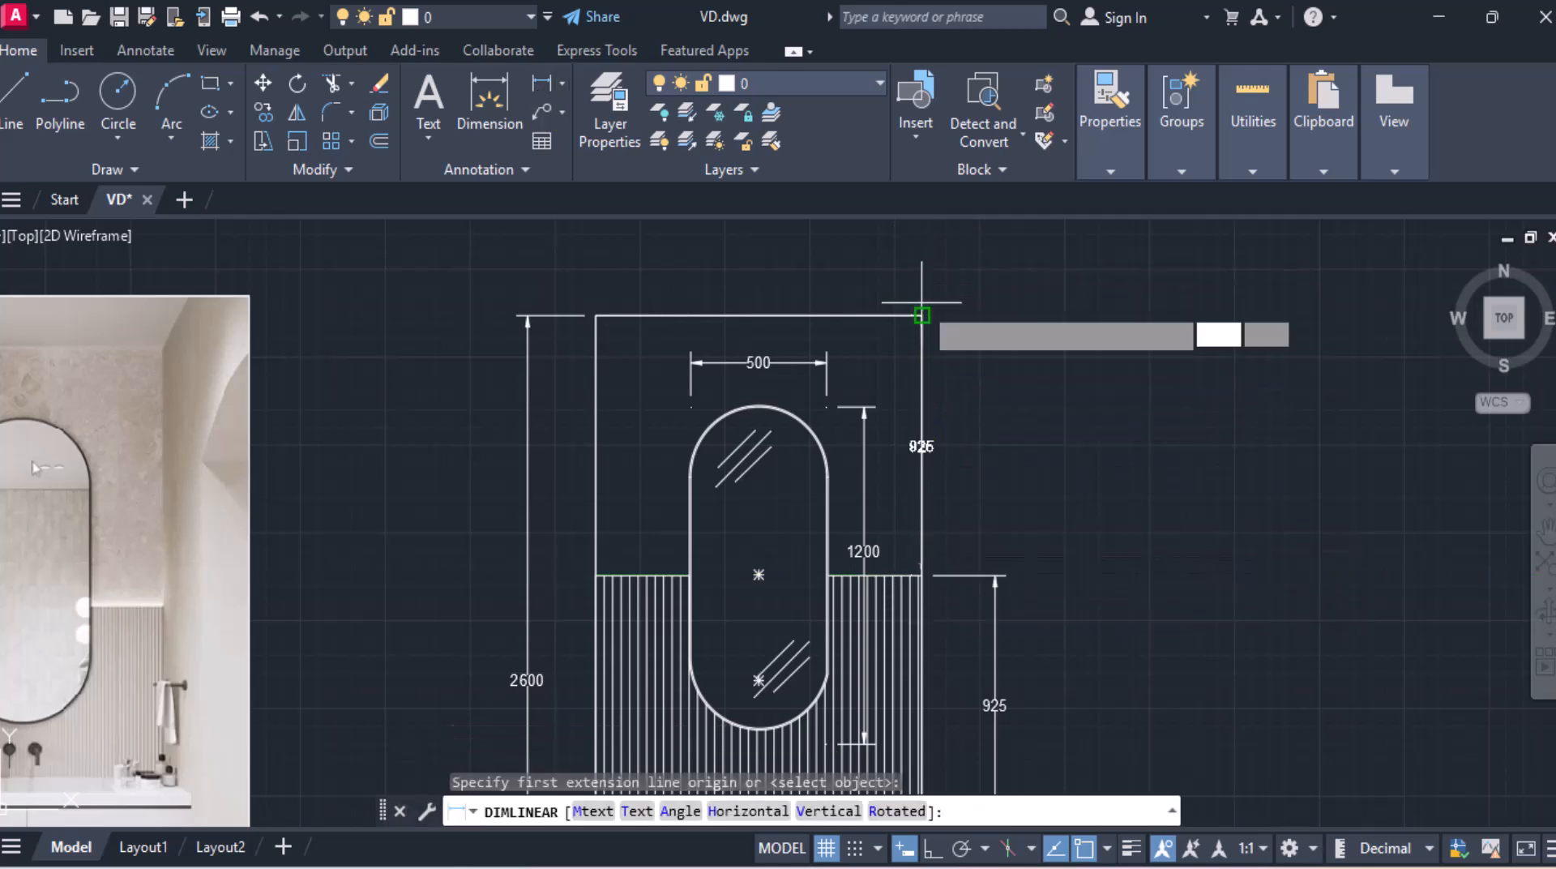
left_click(995, 574)
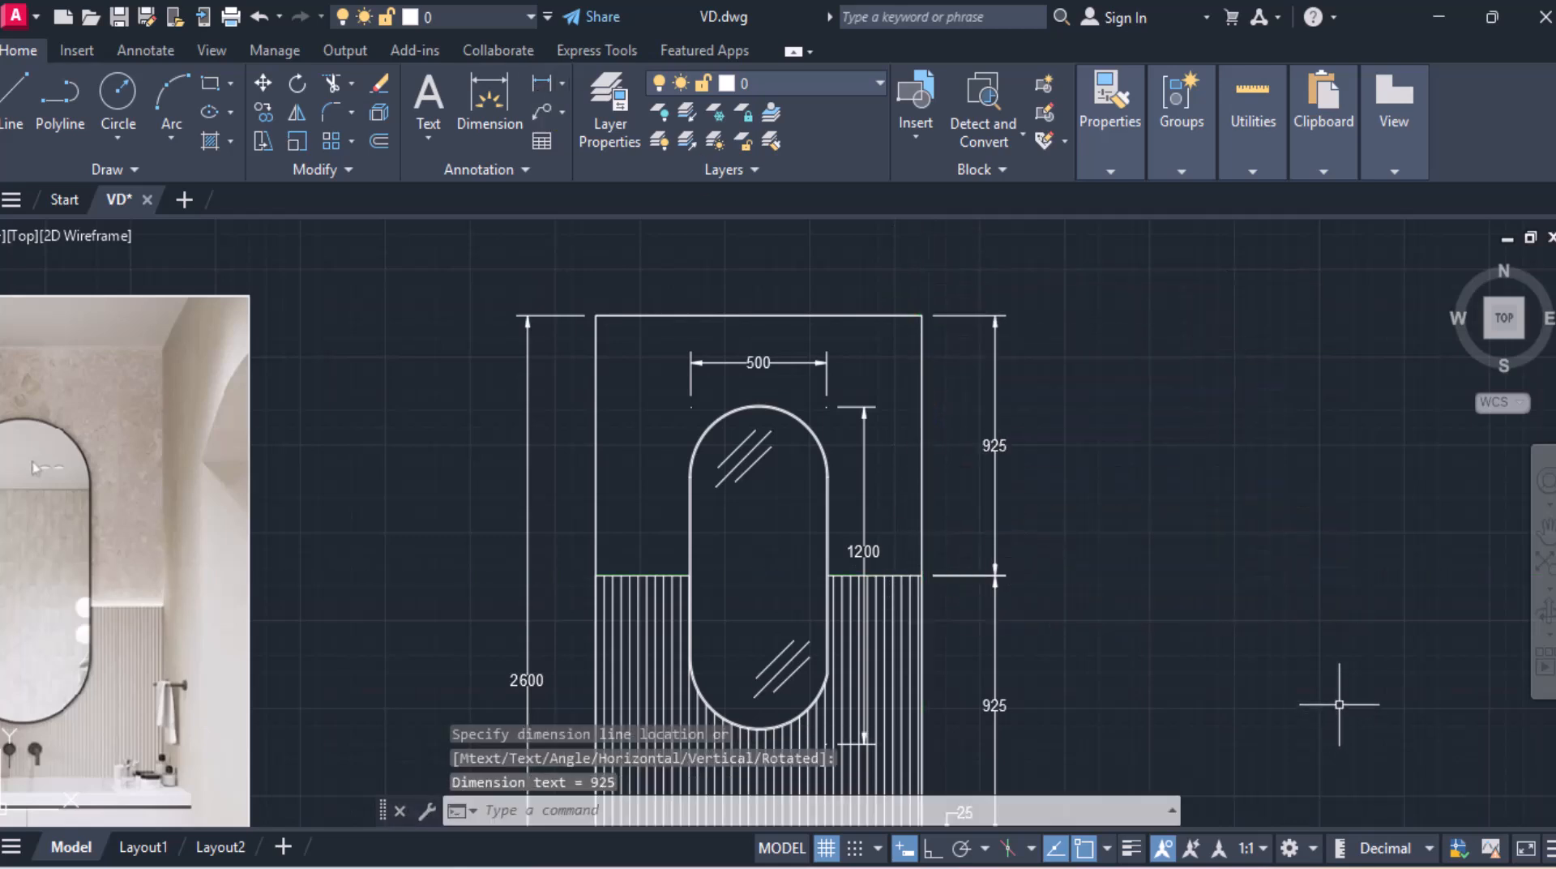
Step: Review the whole elevation, then switch to the Vanity Design drawing tab to compare the finished version
scroll(1051, 552, "down", 2)
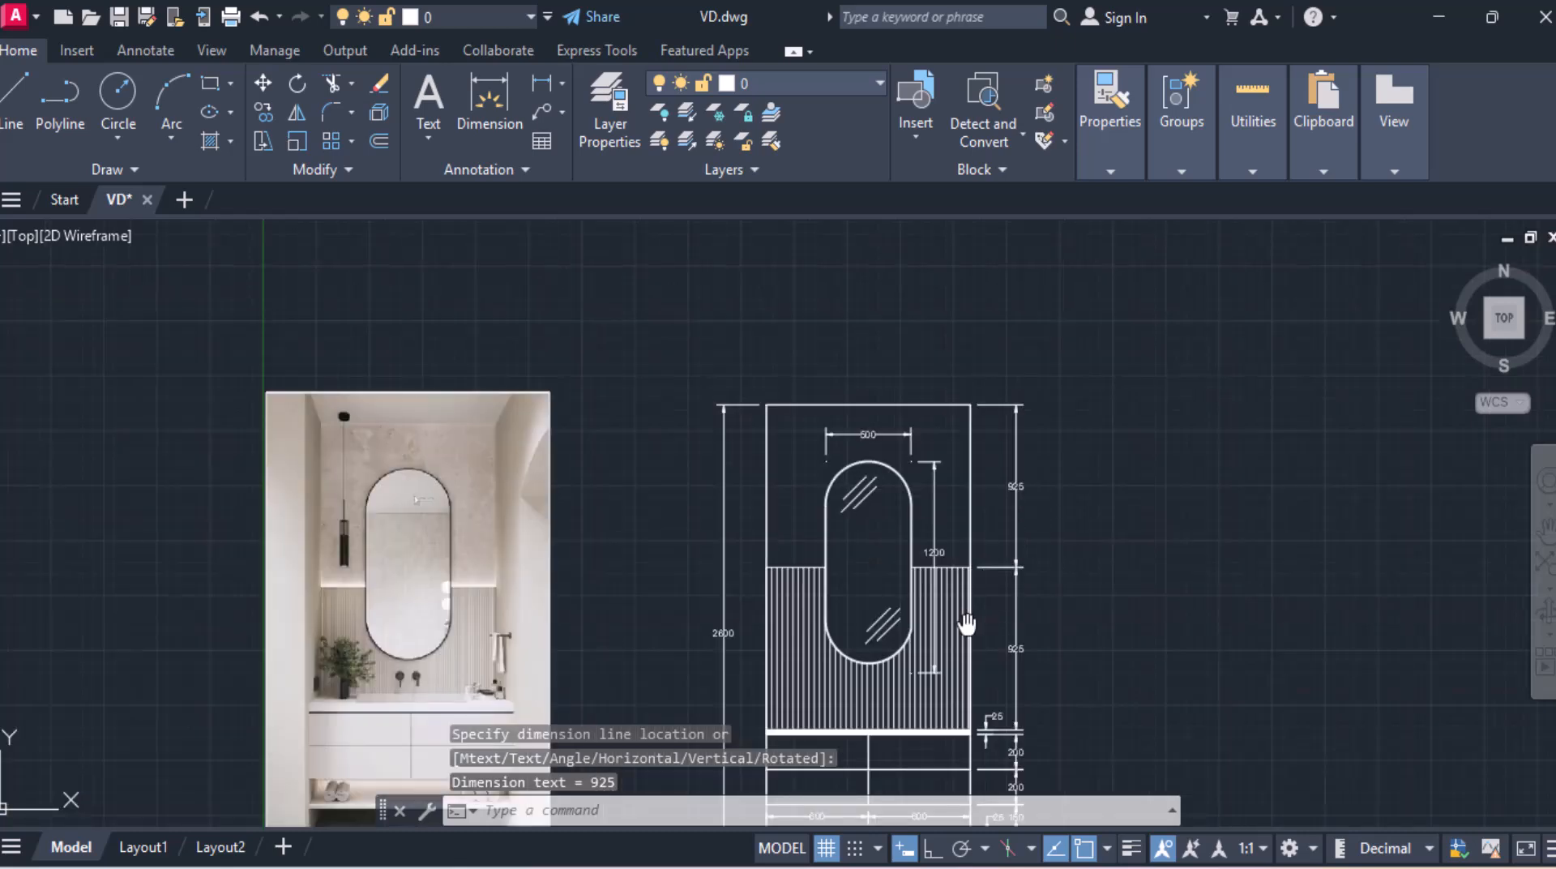
middle_click_drag(967, 624, 1005, 411)
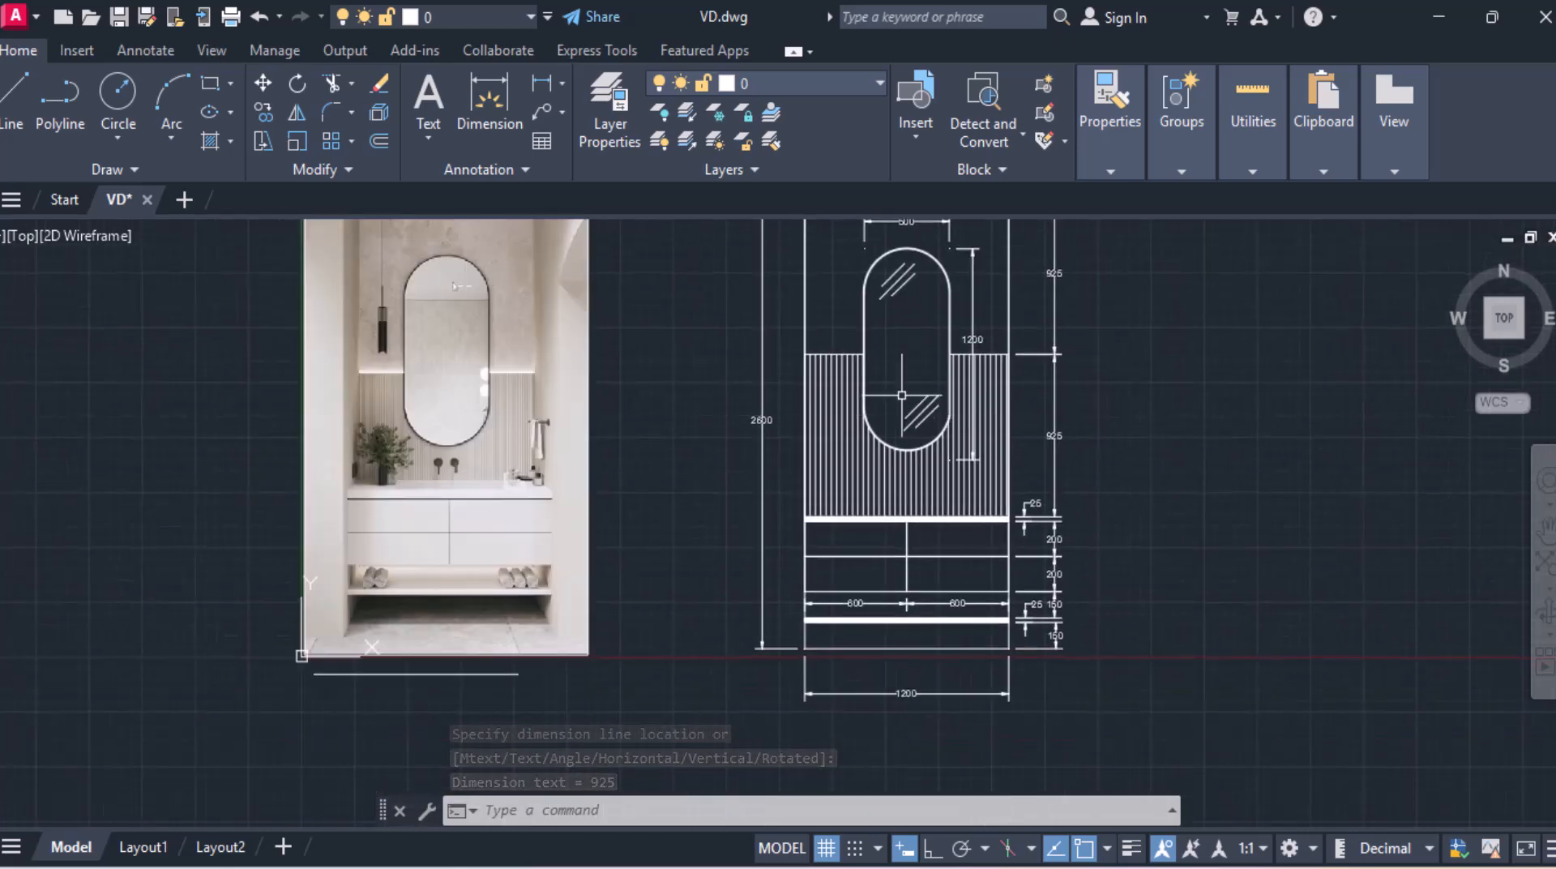
middle_click_drag(903, 395, 879, 479)
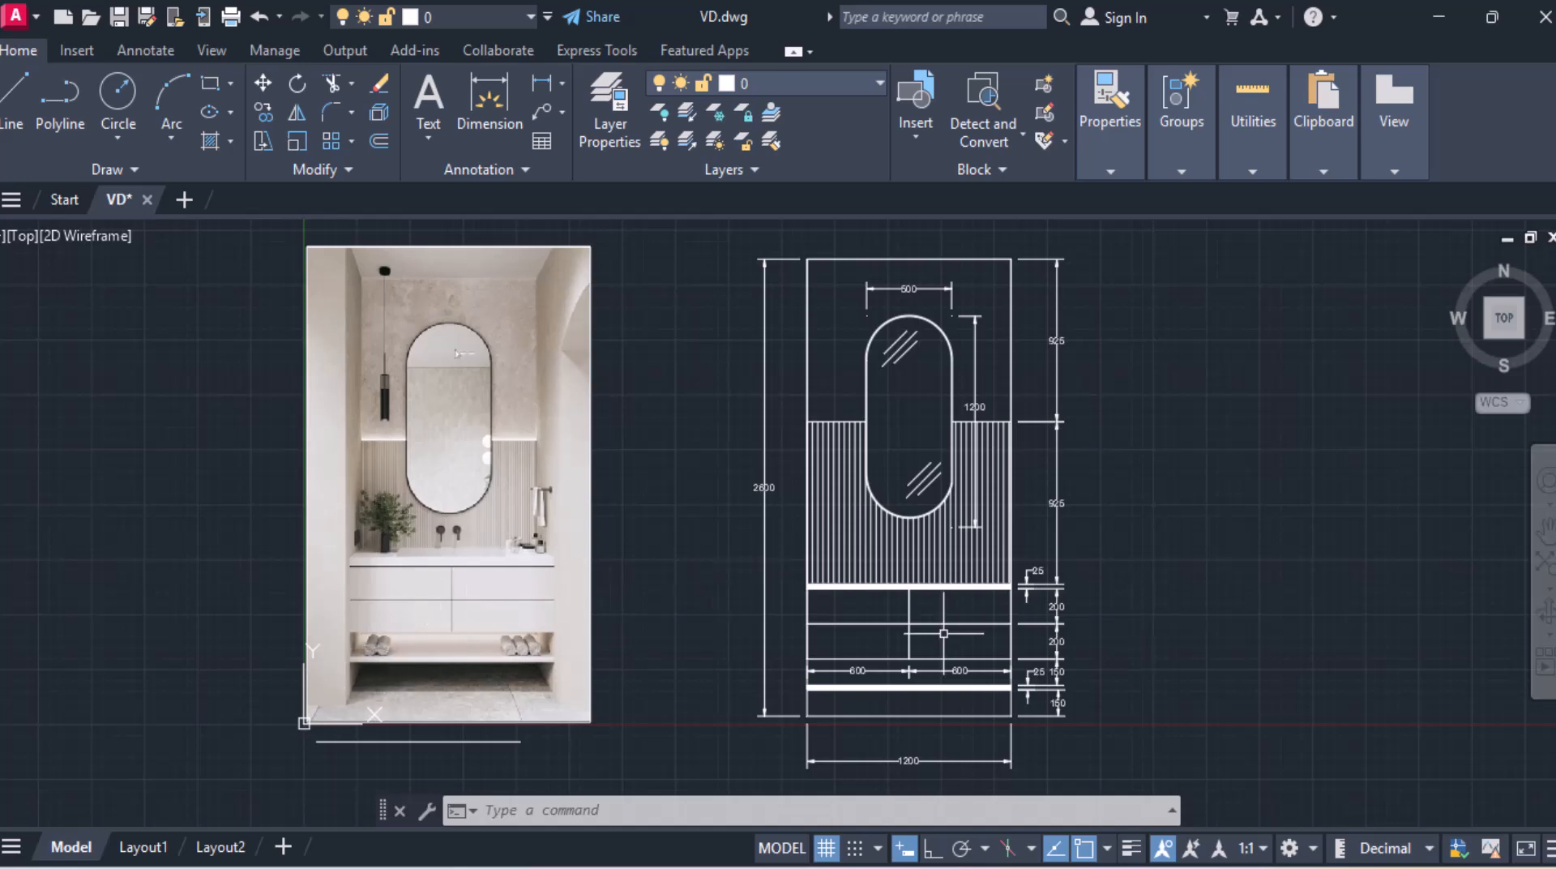
scroll(880, 627, "down", 2)
scroll(911, 539, "up", 5)
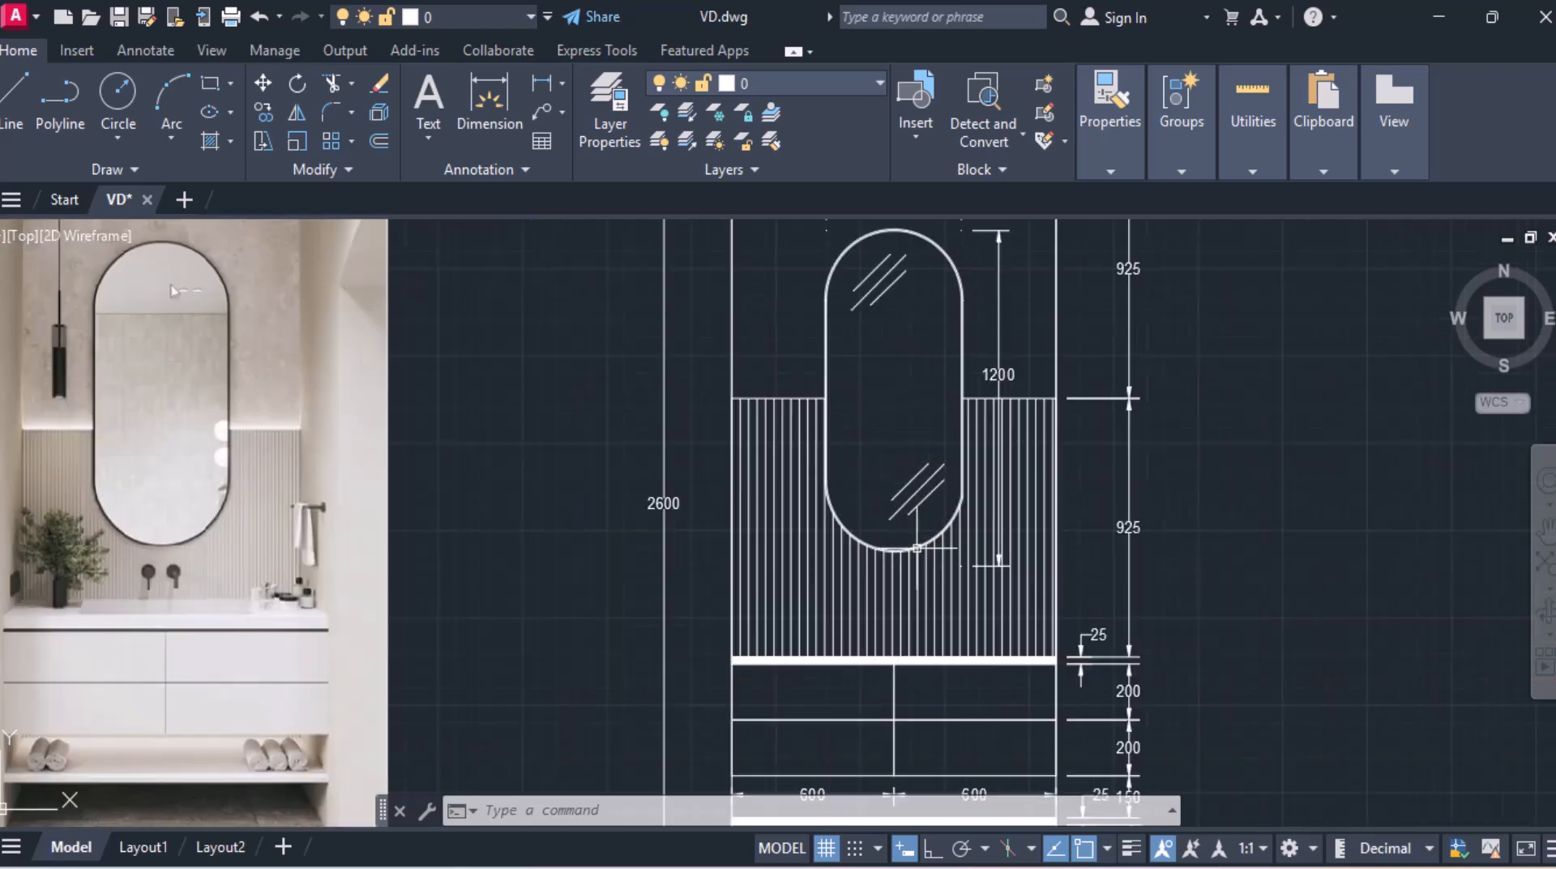
middle_click_drag(911, 539, 719, 516)
scroll(719, 516, "down", 2)
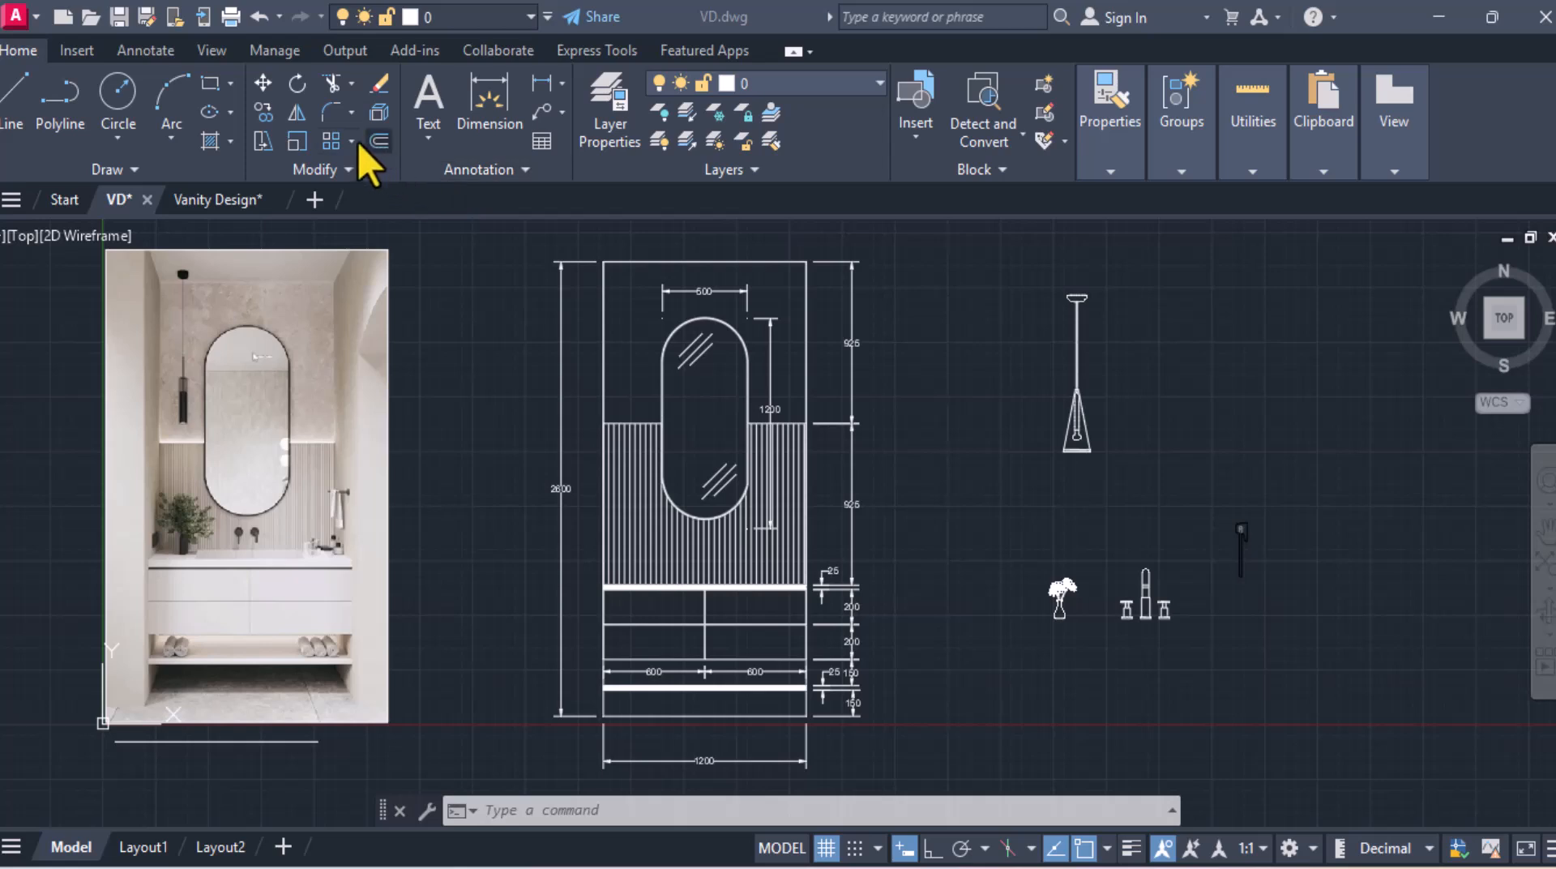
mouse_move(220, 201)
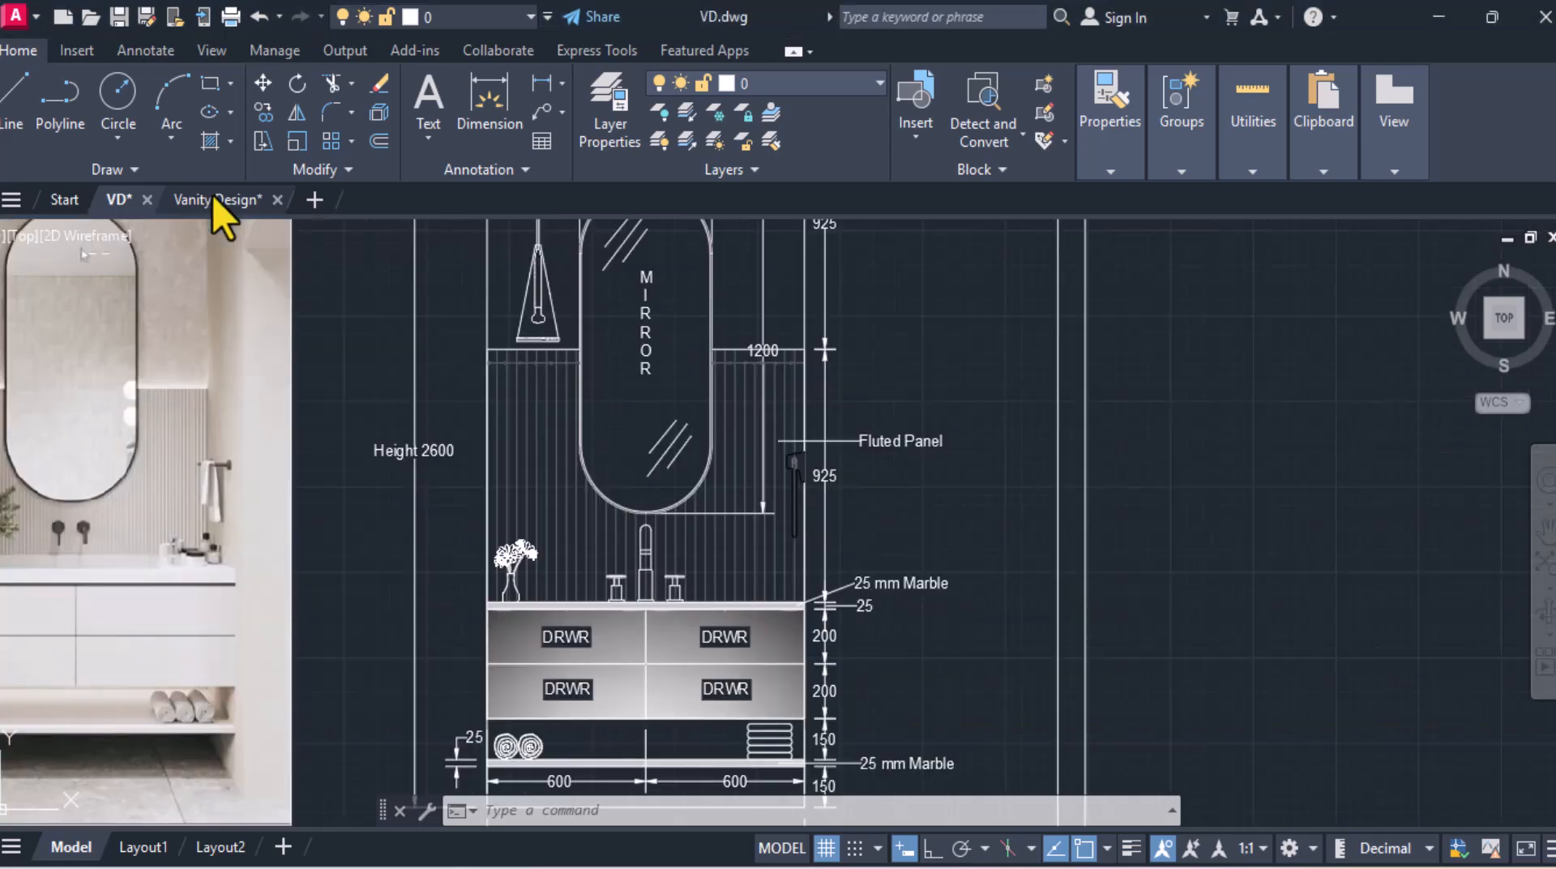
left_click(213, 196)
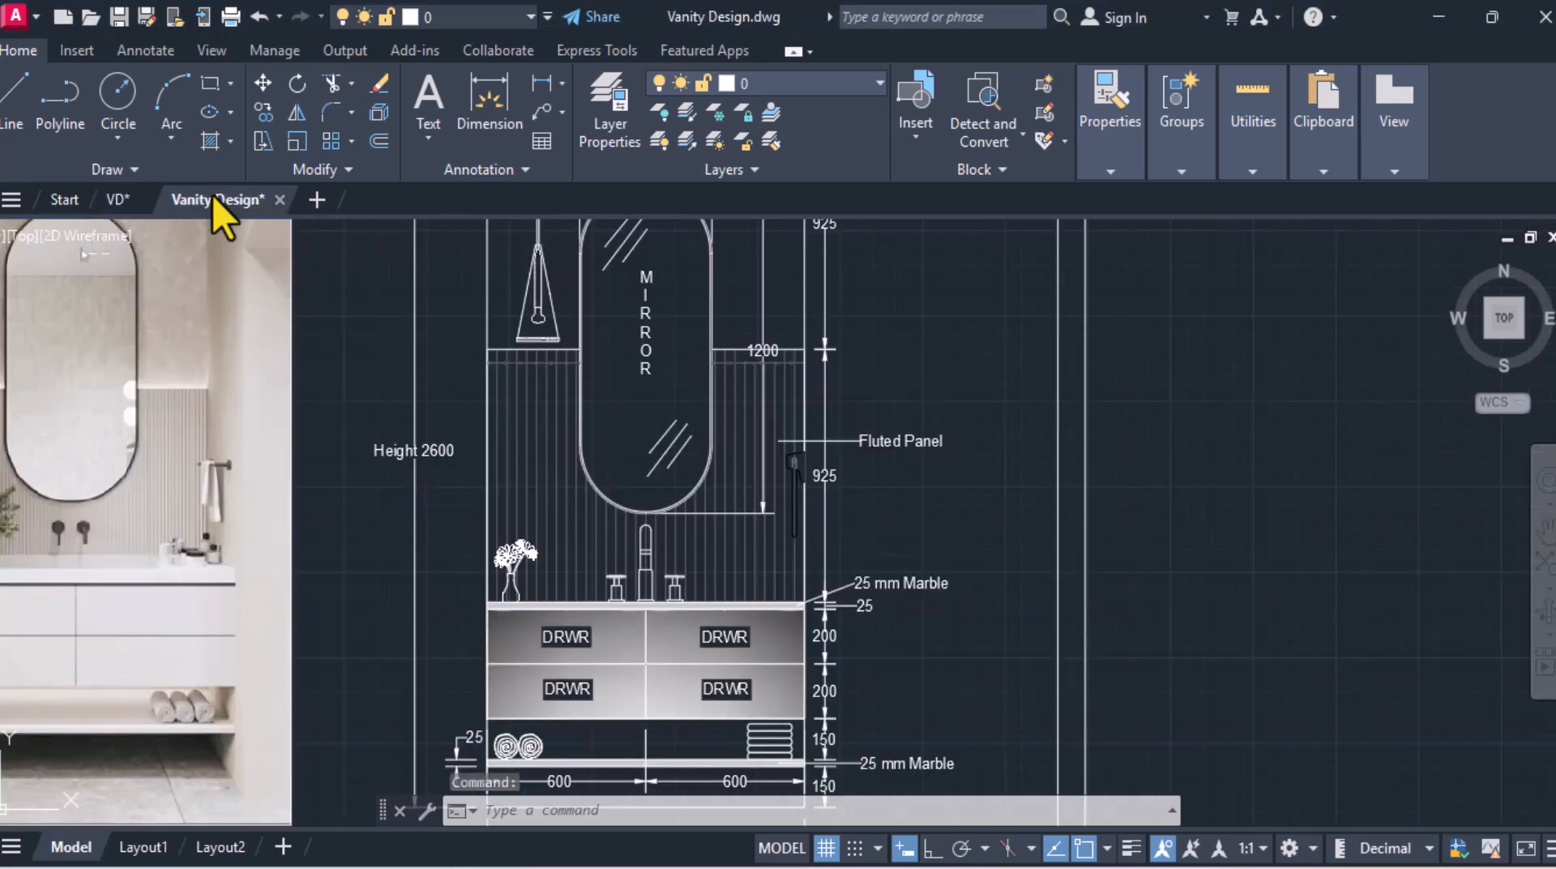
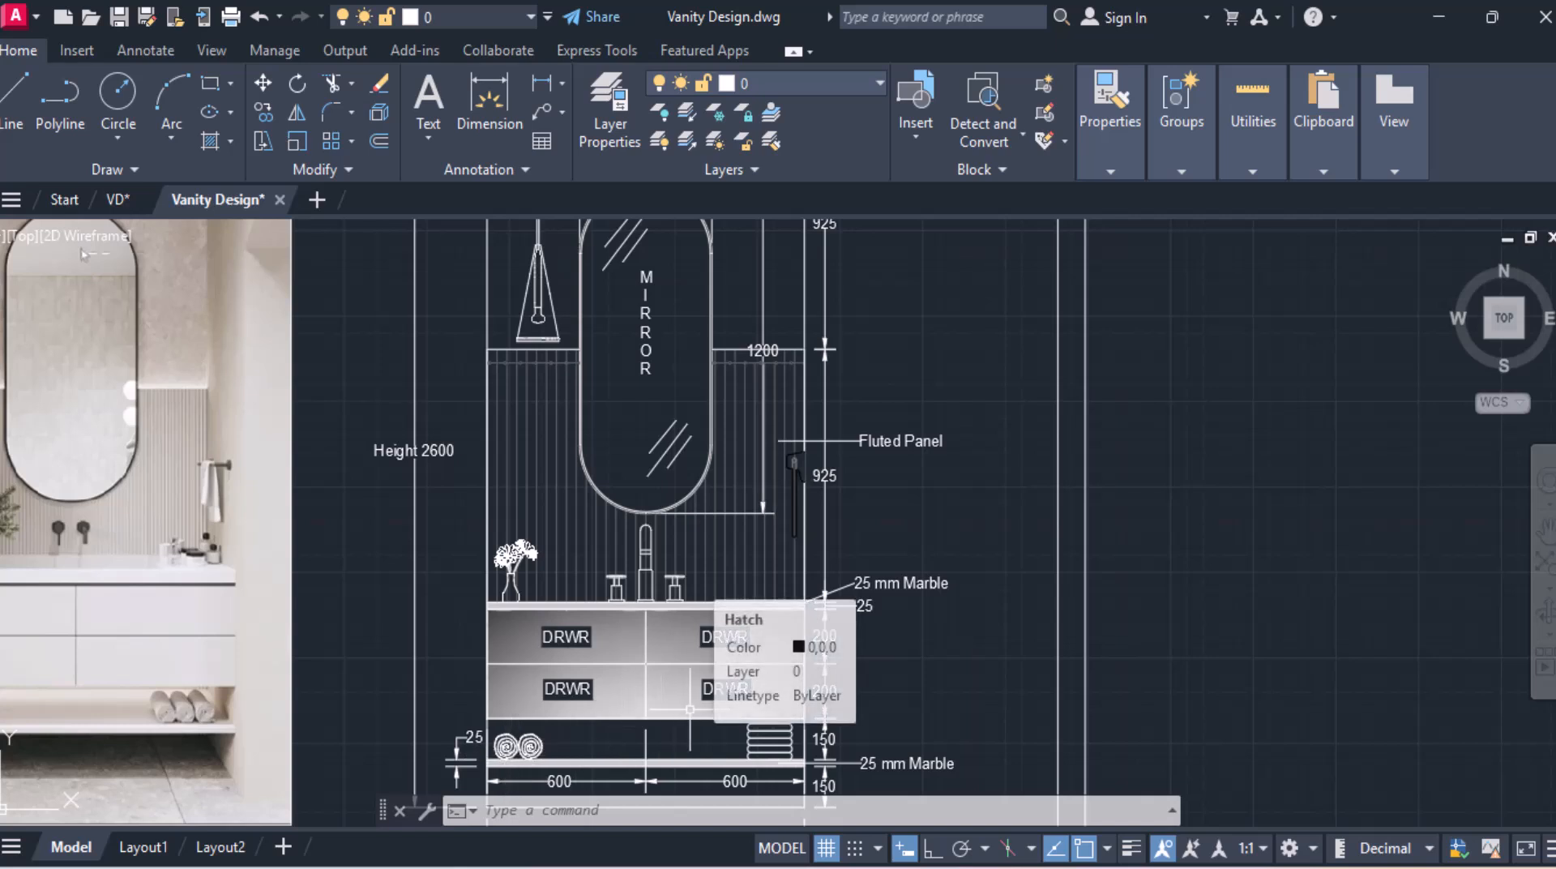
Step: Copy the rolled towels and the stacked towels from the Vanity Design drawing and paste them into the VD drawing beside the elevation
left_click(523, 742)
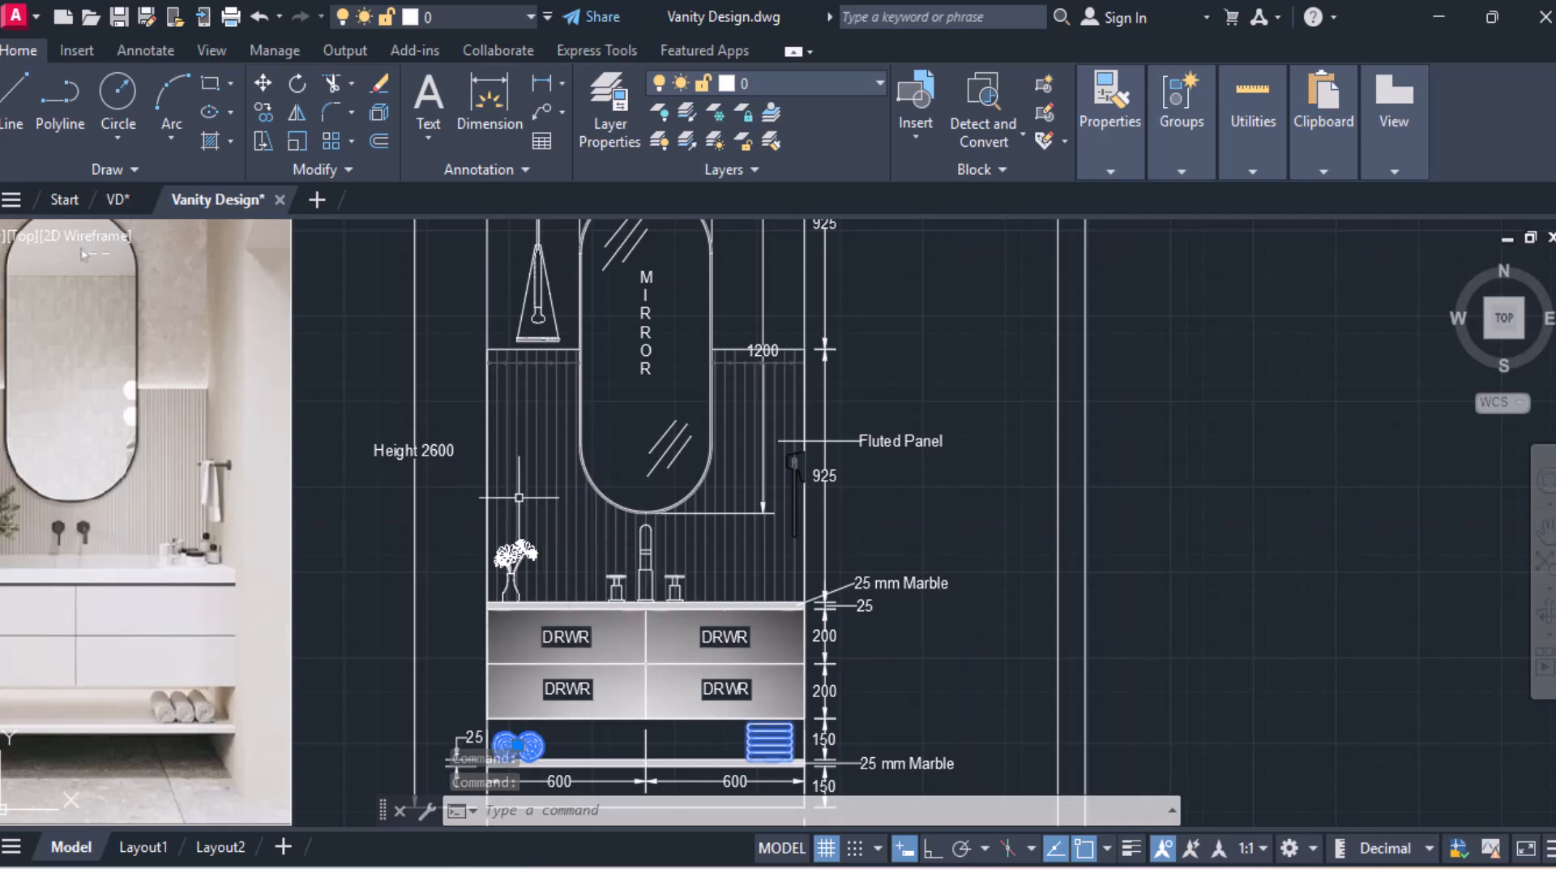
key("ctrl+c")
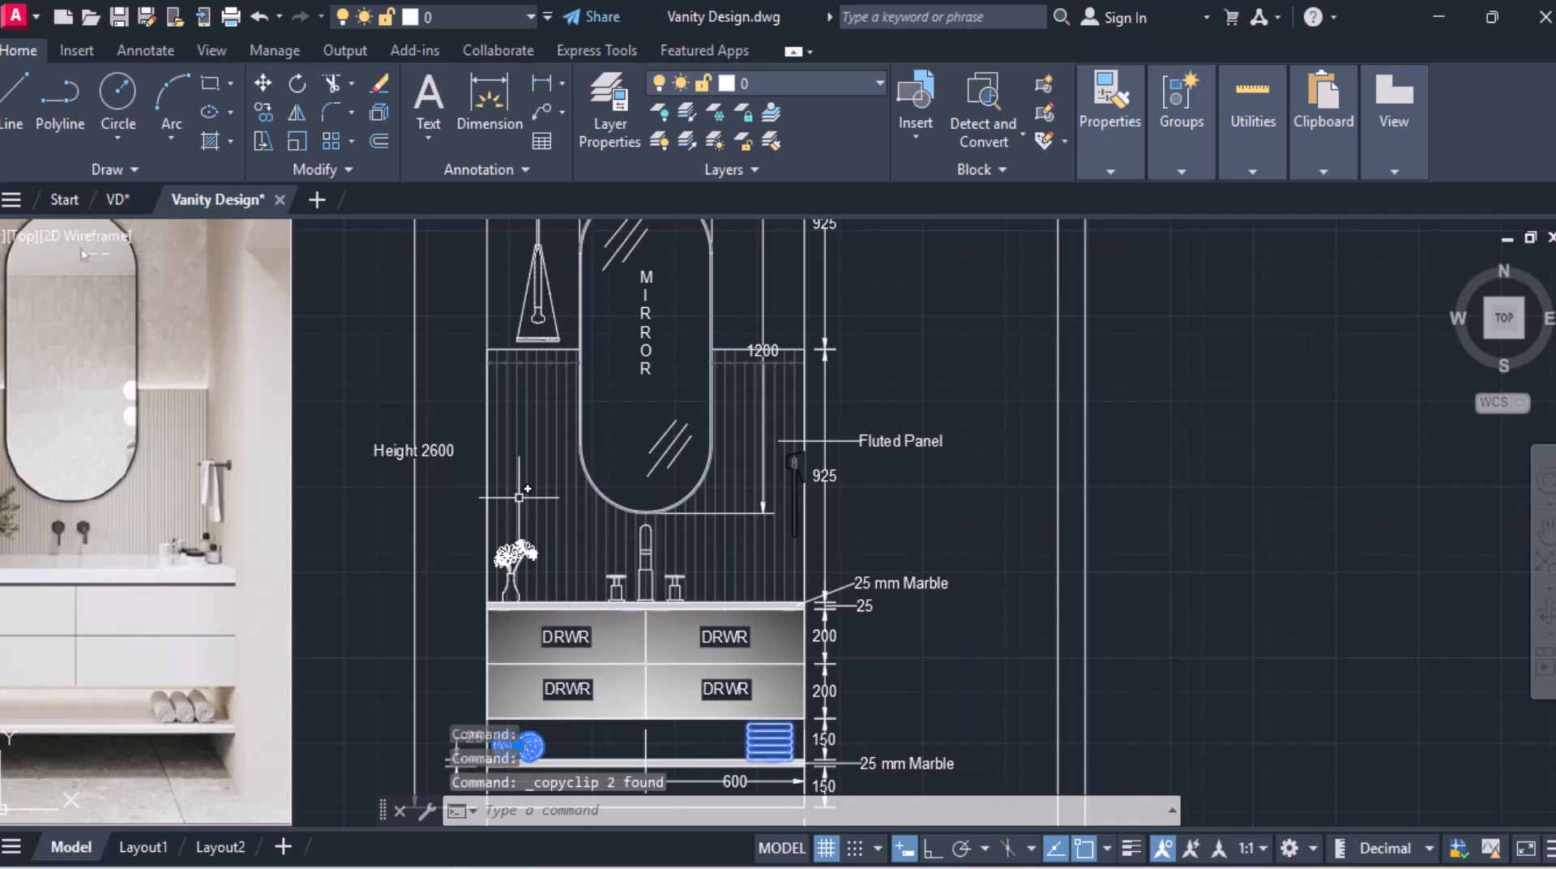
left_click(116, 201)
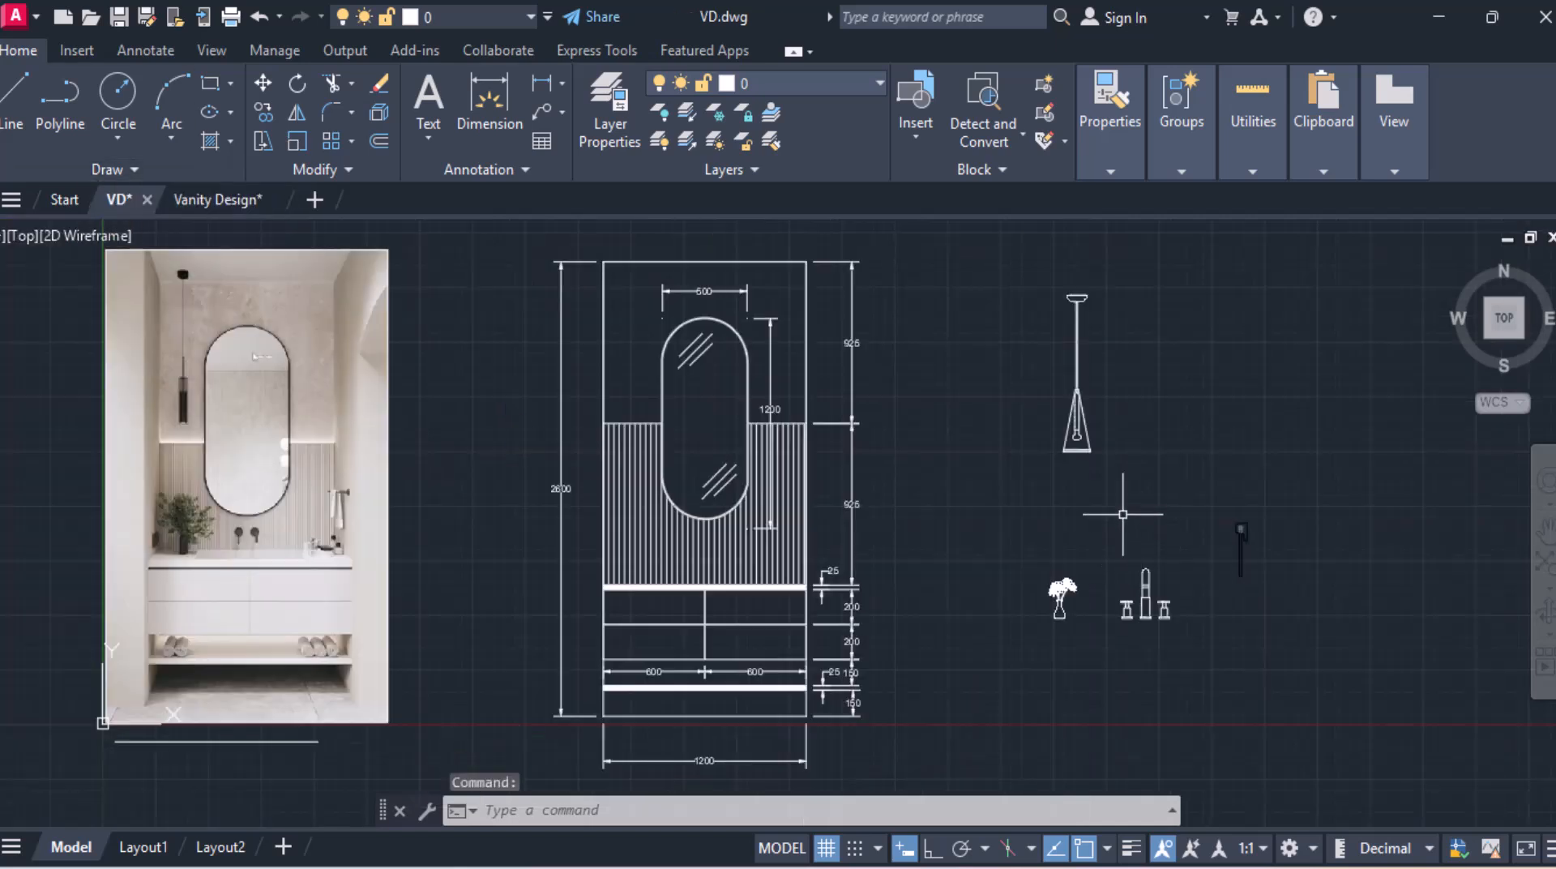
key("ctrl+v")
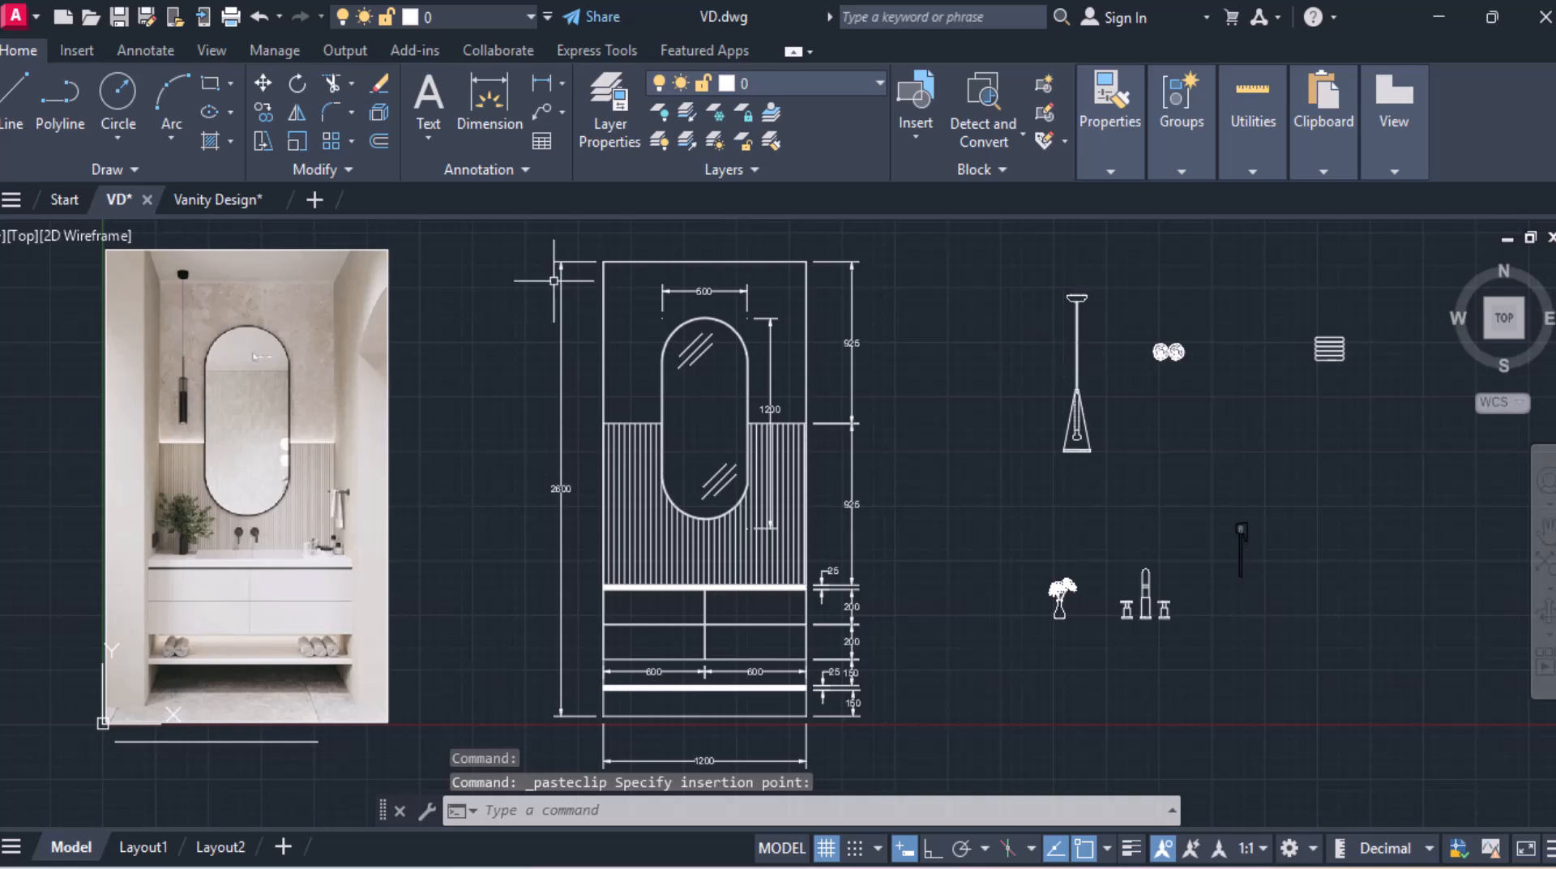
left_click(1076, 311)
Step: Move the pendant lamp so it hangs from the top of the wall near the left edge of the elevation
scroll(1078, 306, "up", 2)
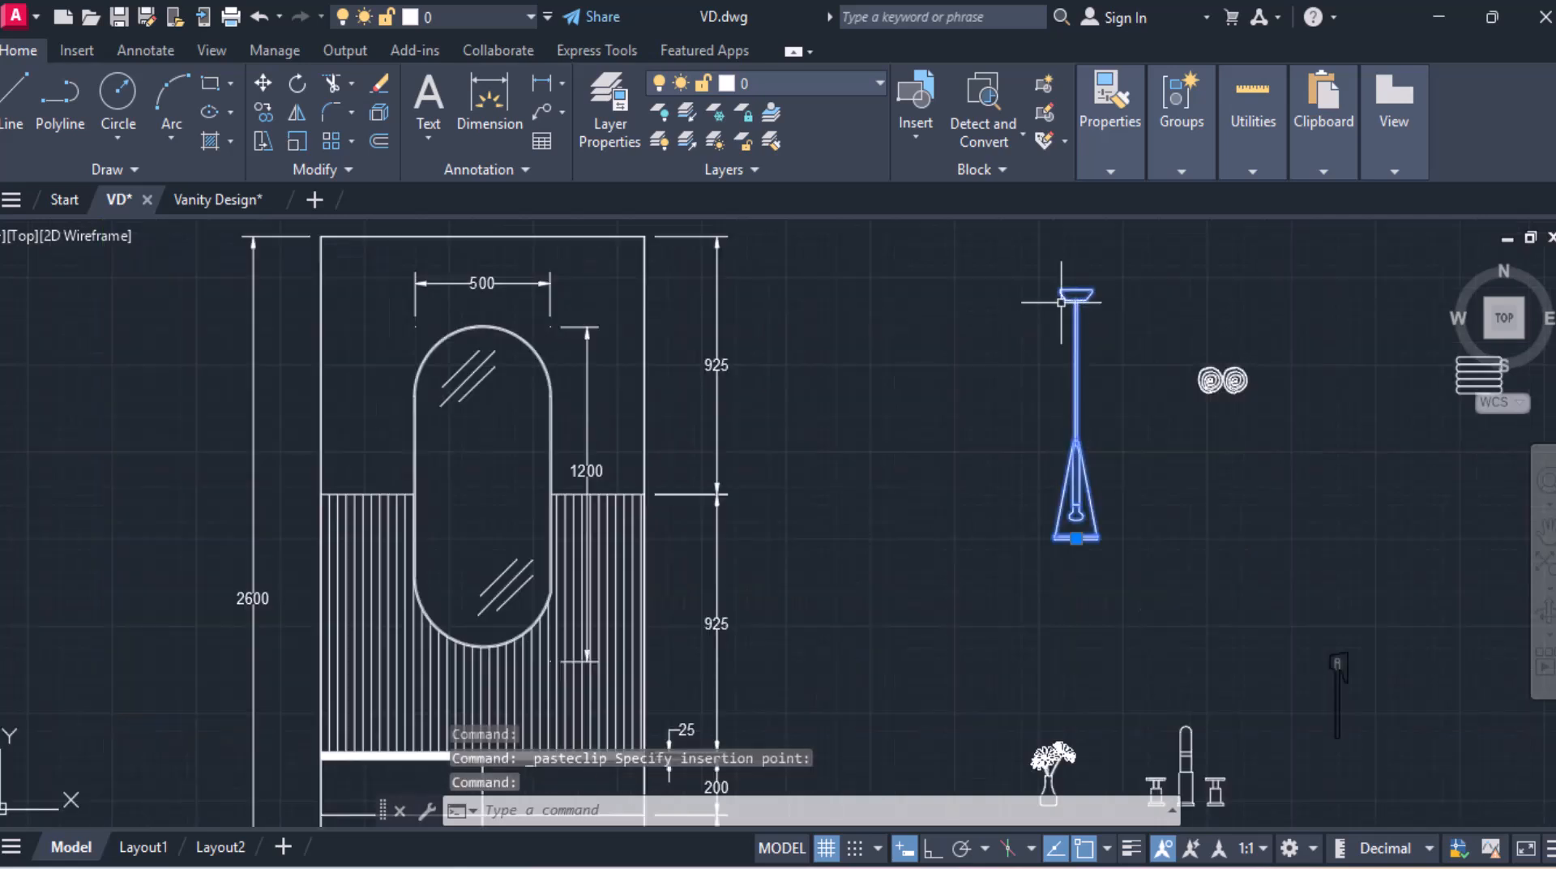
left_click(265, 86)
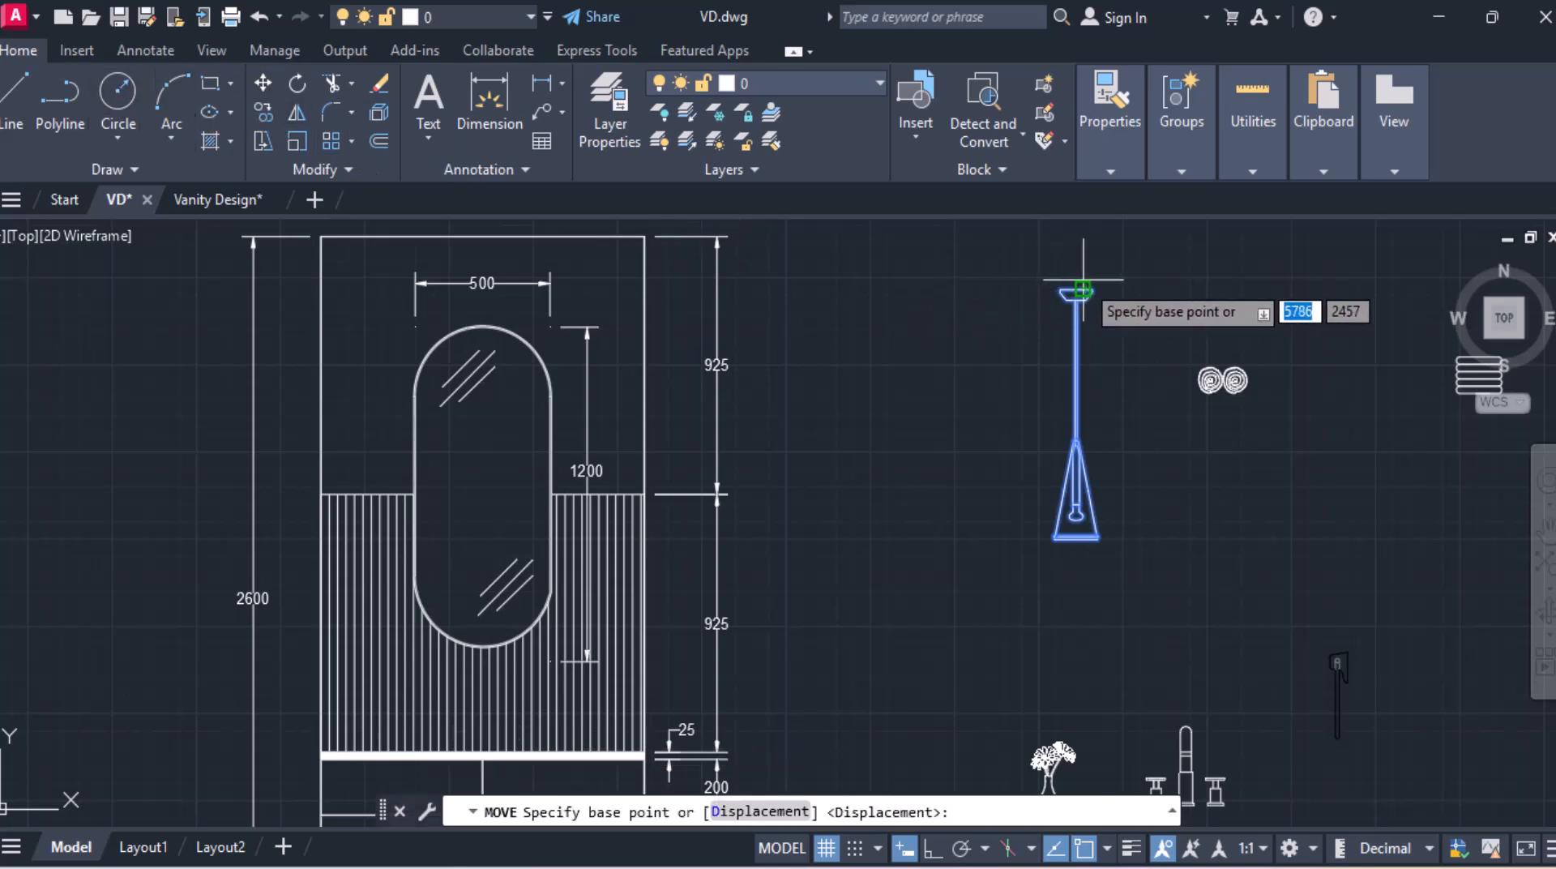
scroll(1074, 290, "up", 3)
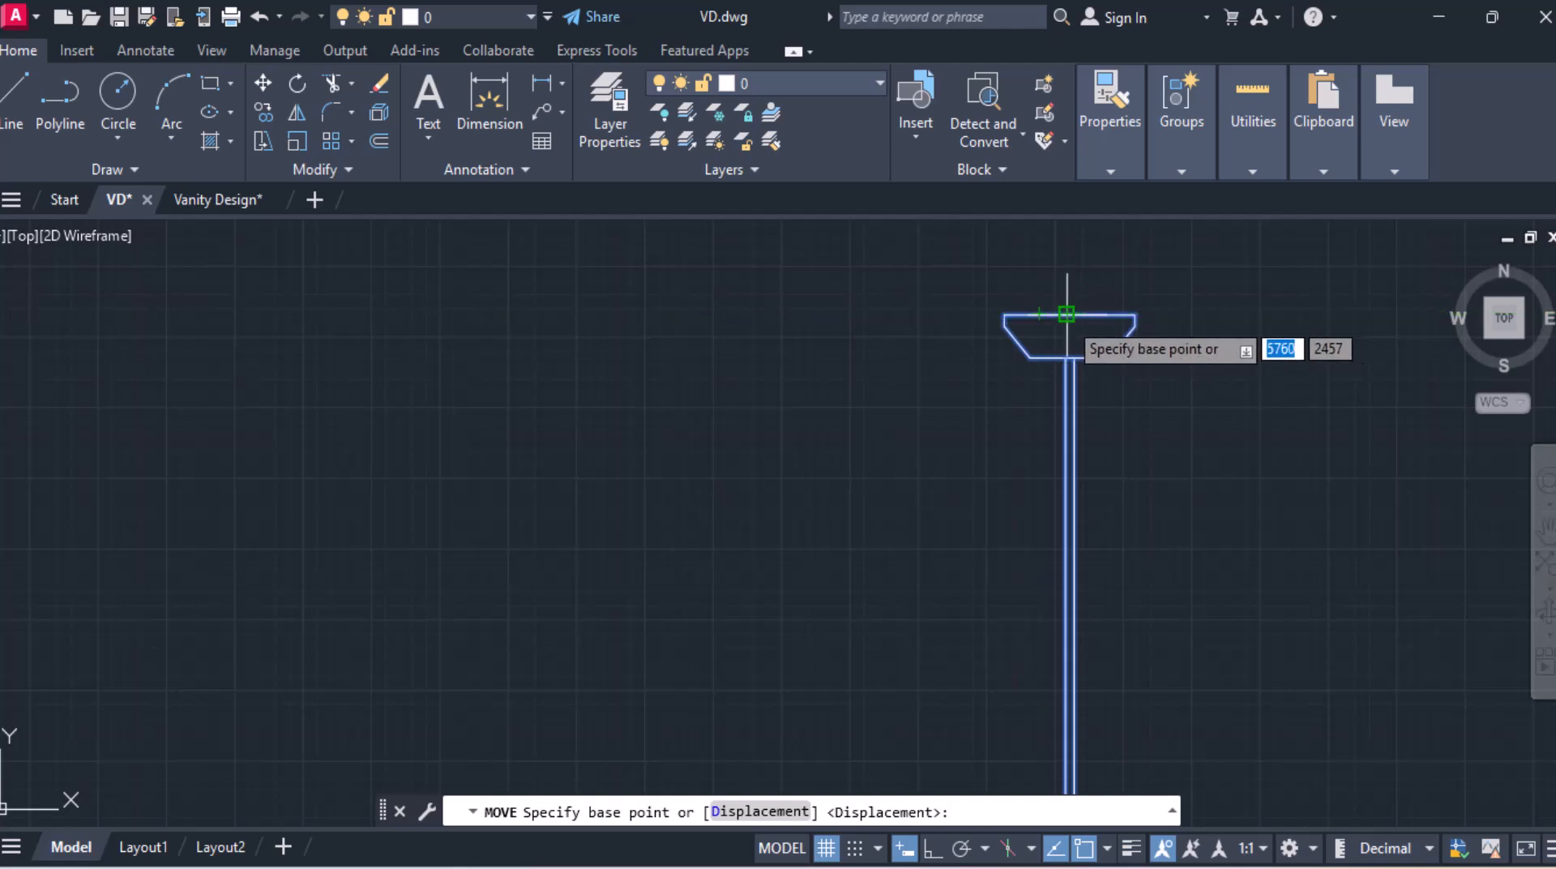
left_click(1067, 315)
scroll(747, 381, "down", 4)
scroll(319, 312, "down", 2)
middle_click_drag(56, 344, 544, 339)
scroll(450, 301, "up", 5)
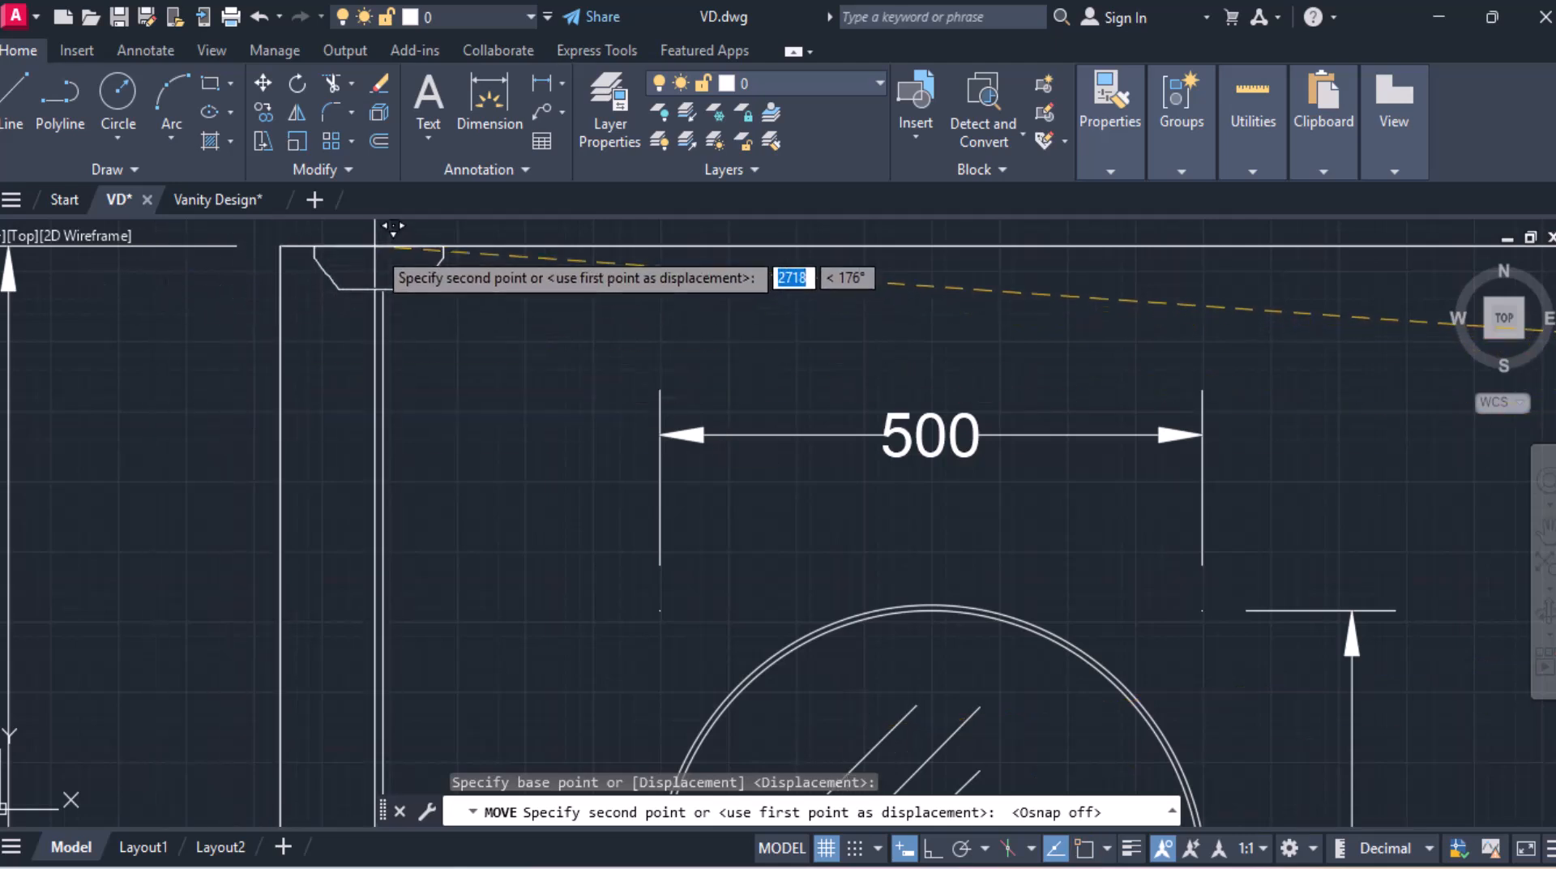
left_click(392, 245)
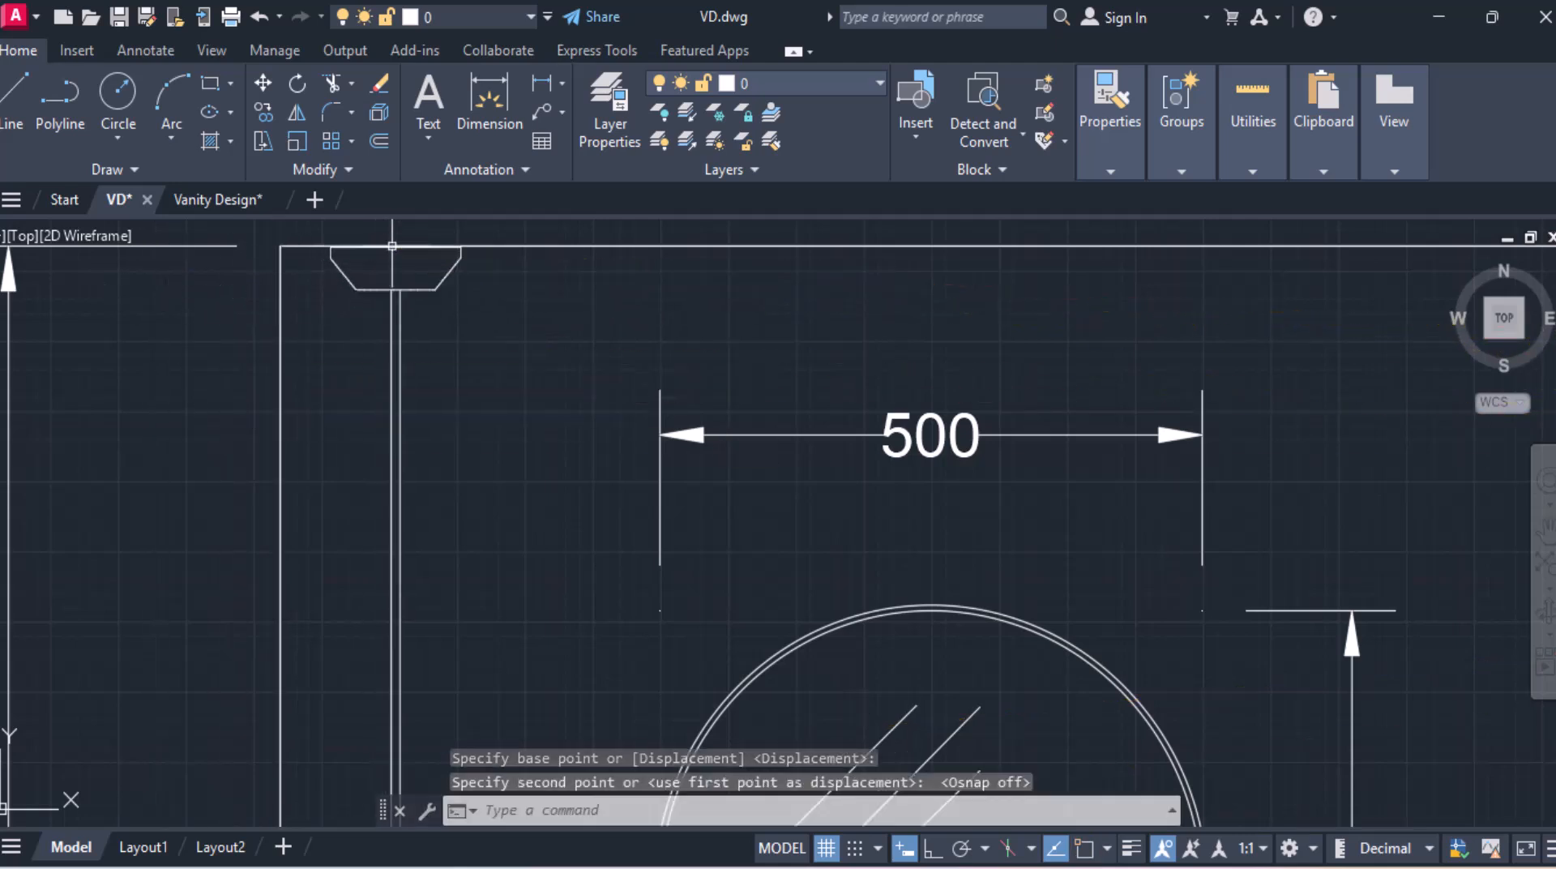
Step: Move the flower vase onto the countertop near its left end
scroll(620, 425, "down", 9)
middle_click_drag(639, 468, 615, 365)
left_click(931, 565)
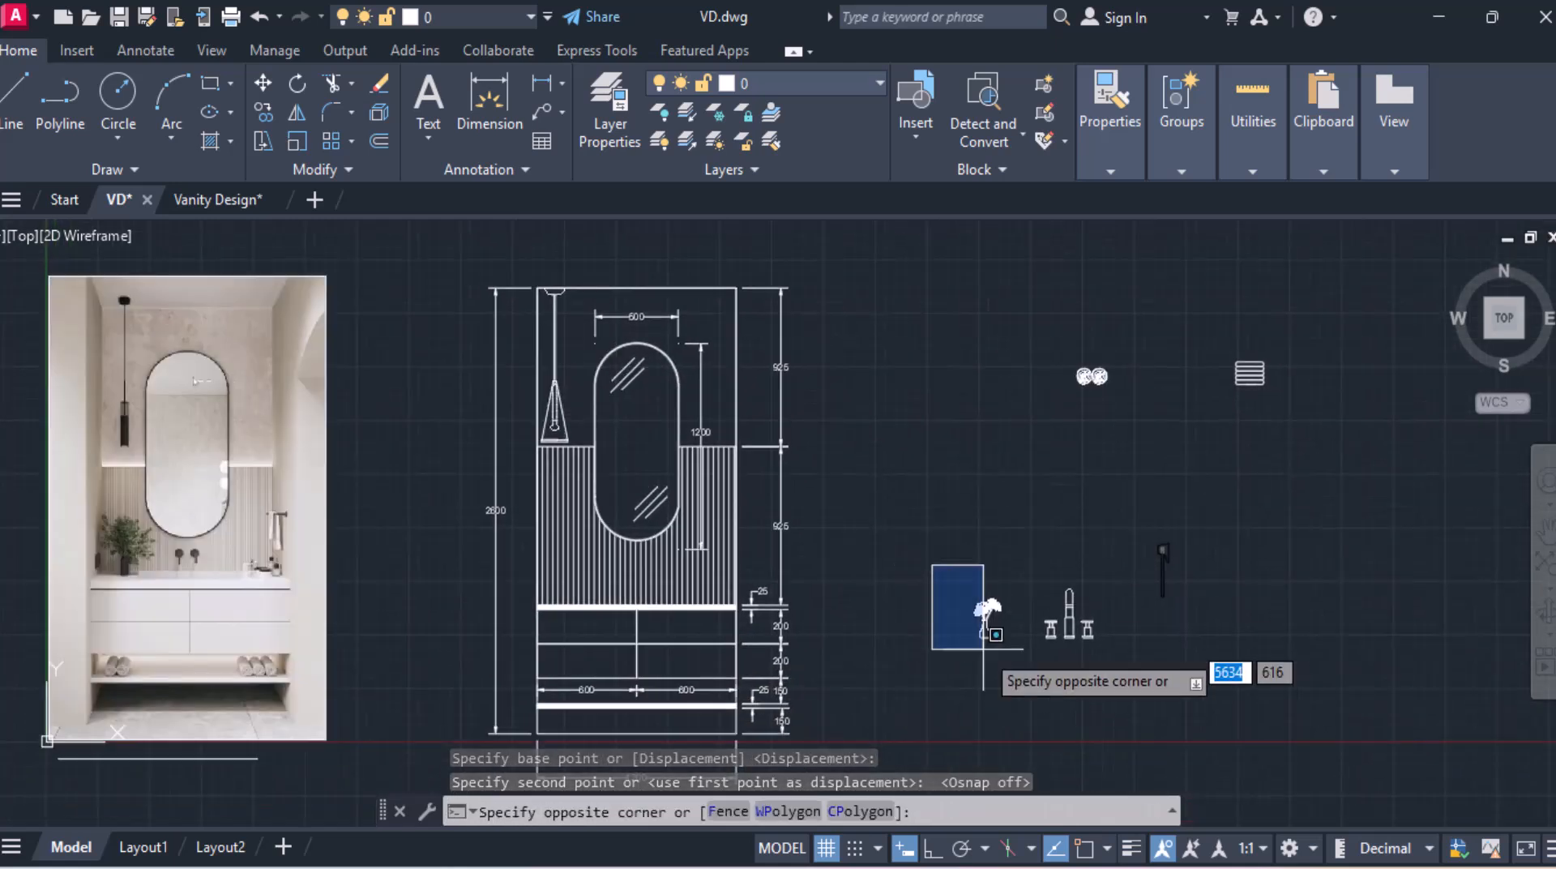
left_click(1019, 673)
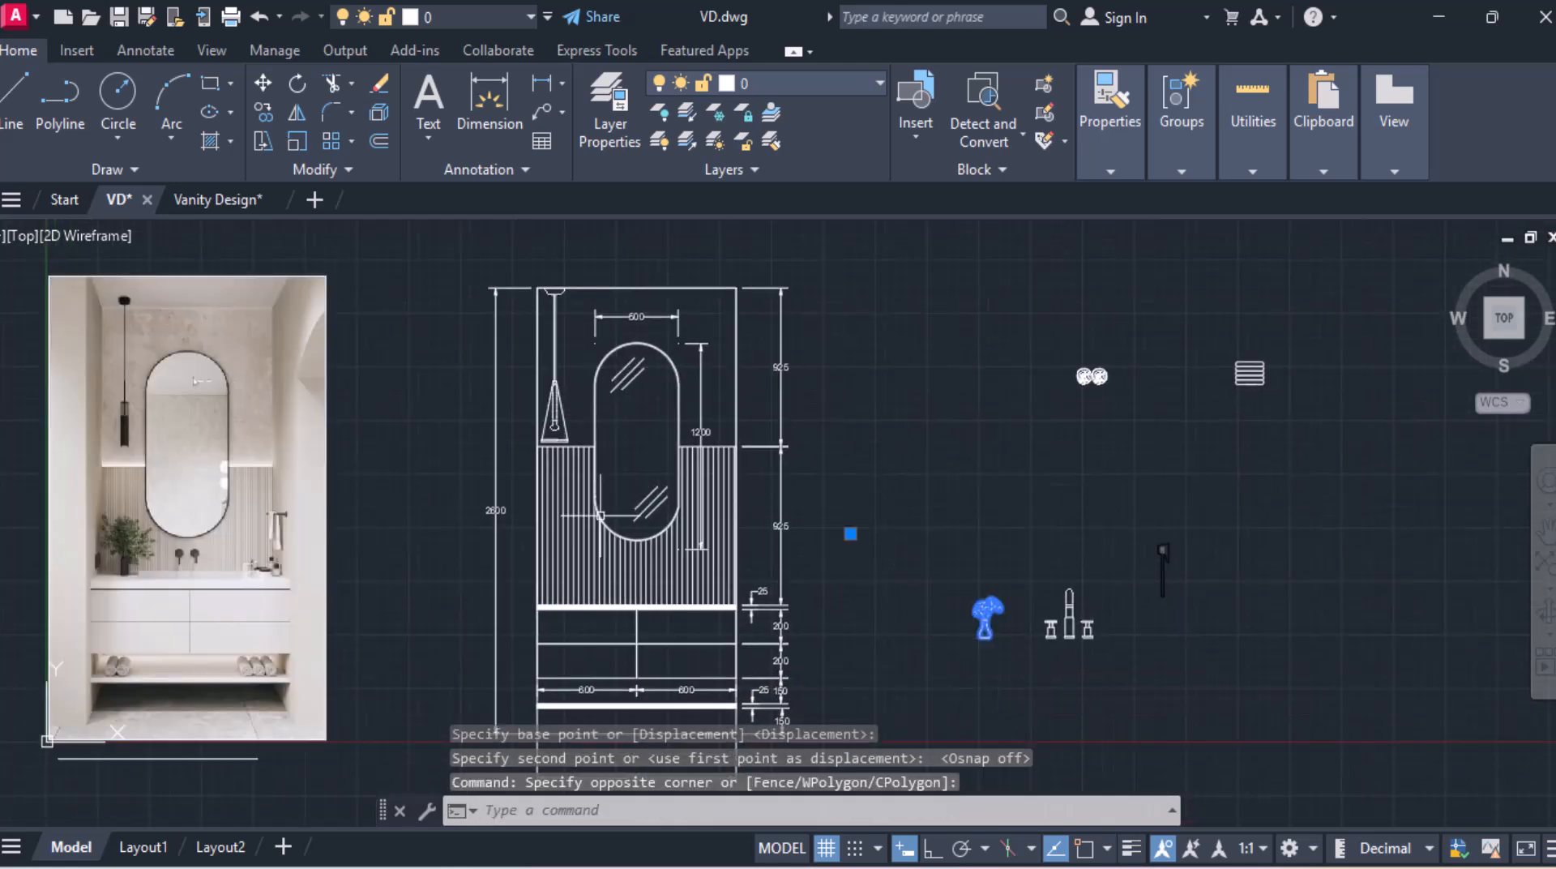
left_click(267, 86)
scroll(982, 641, "up", 5)
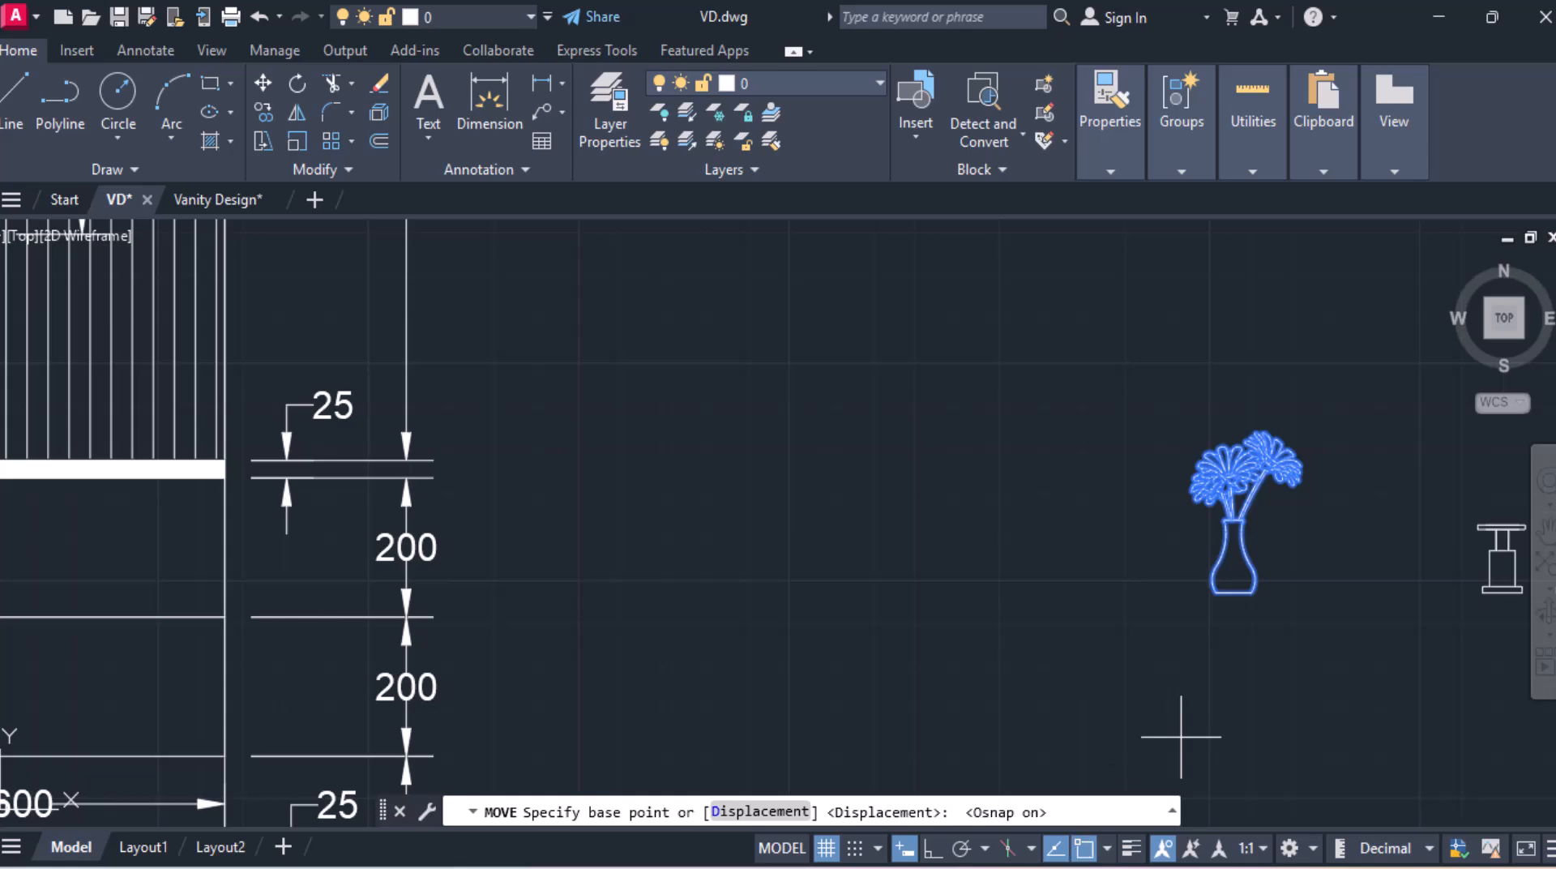
left_click(1234, 593)
mouse_move(331, 615)
middle_mouse_down()
mouse_move(1147, 502)
mouse_move(1399, 490)
middle_mouse_up()
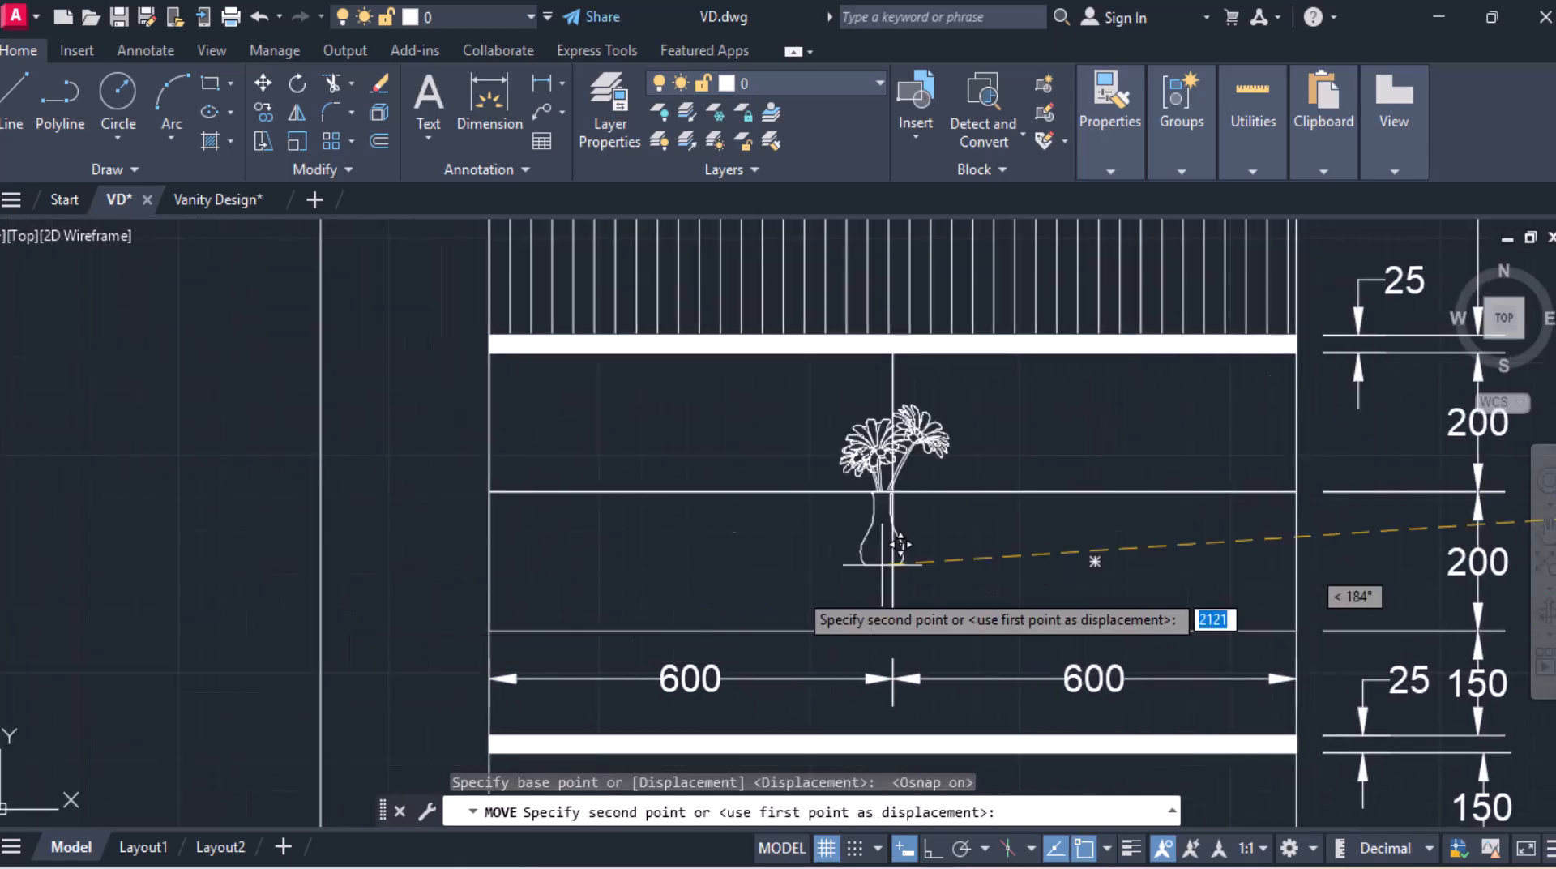
middle_click_drag(685, 298, 720, 649)
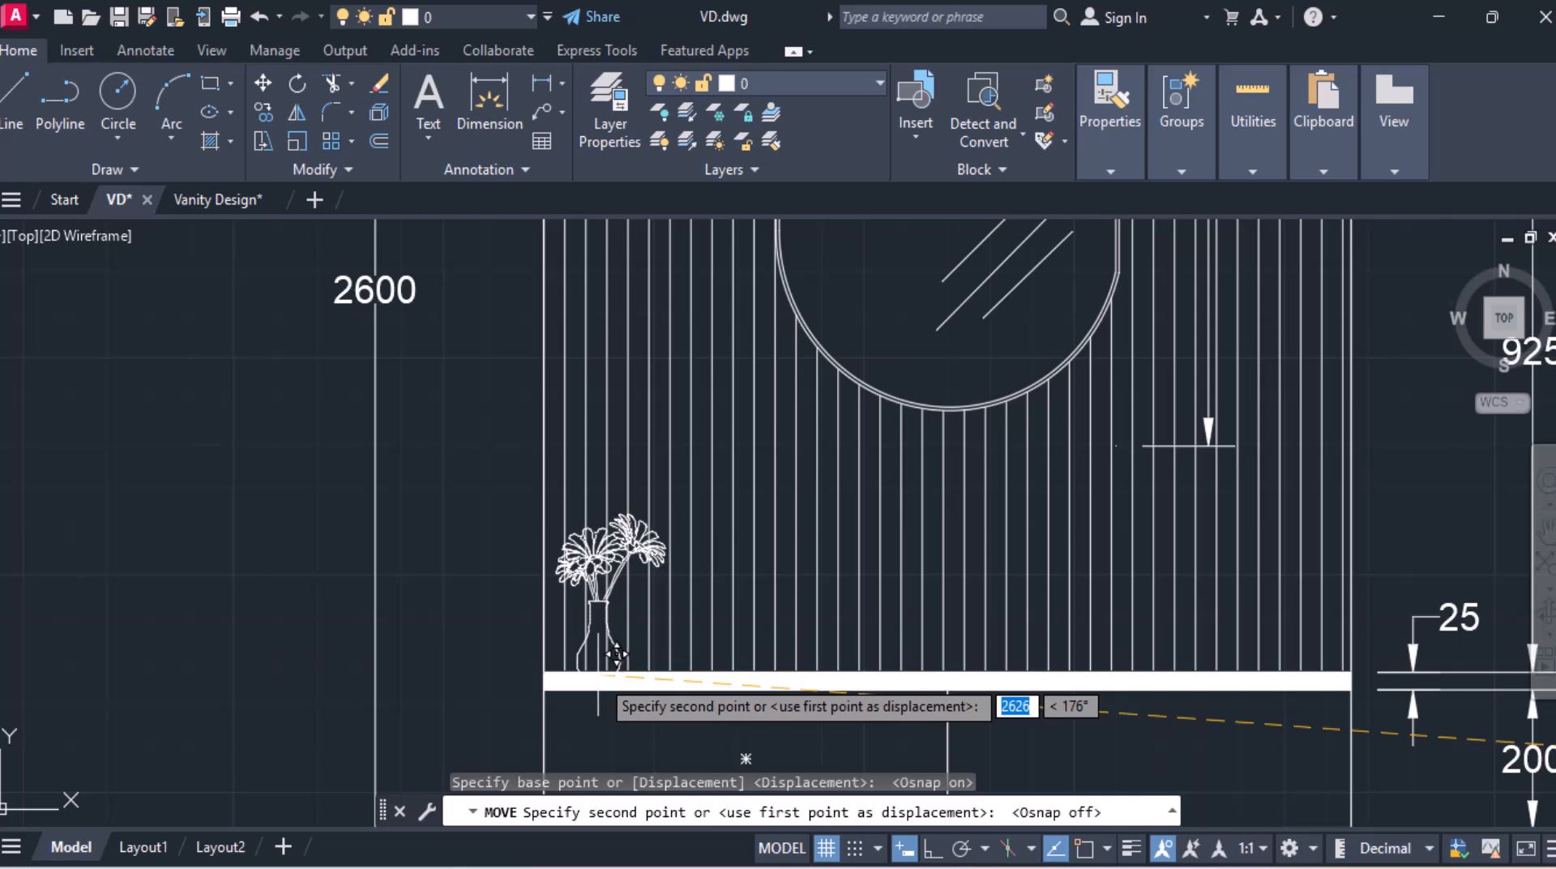
left_click(616, 653)
Step: Move the faucet set onto the countertop at the centre of the vanity
scroll(723, 695, "down", 4)
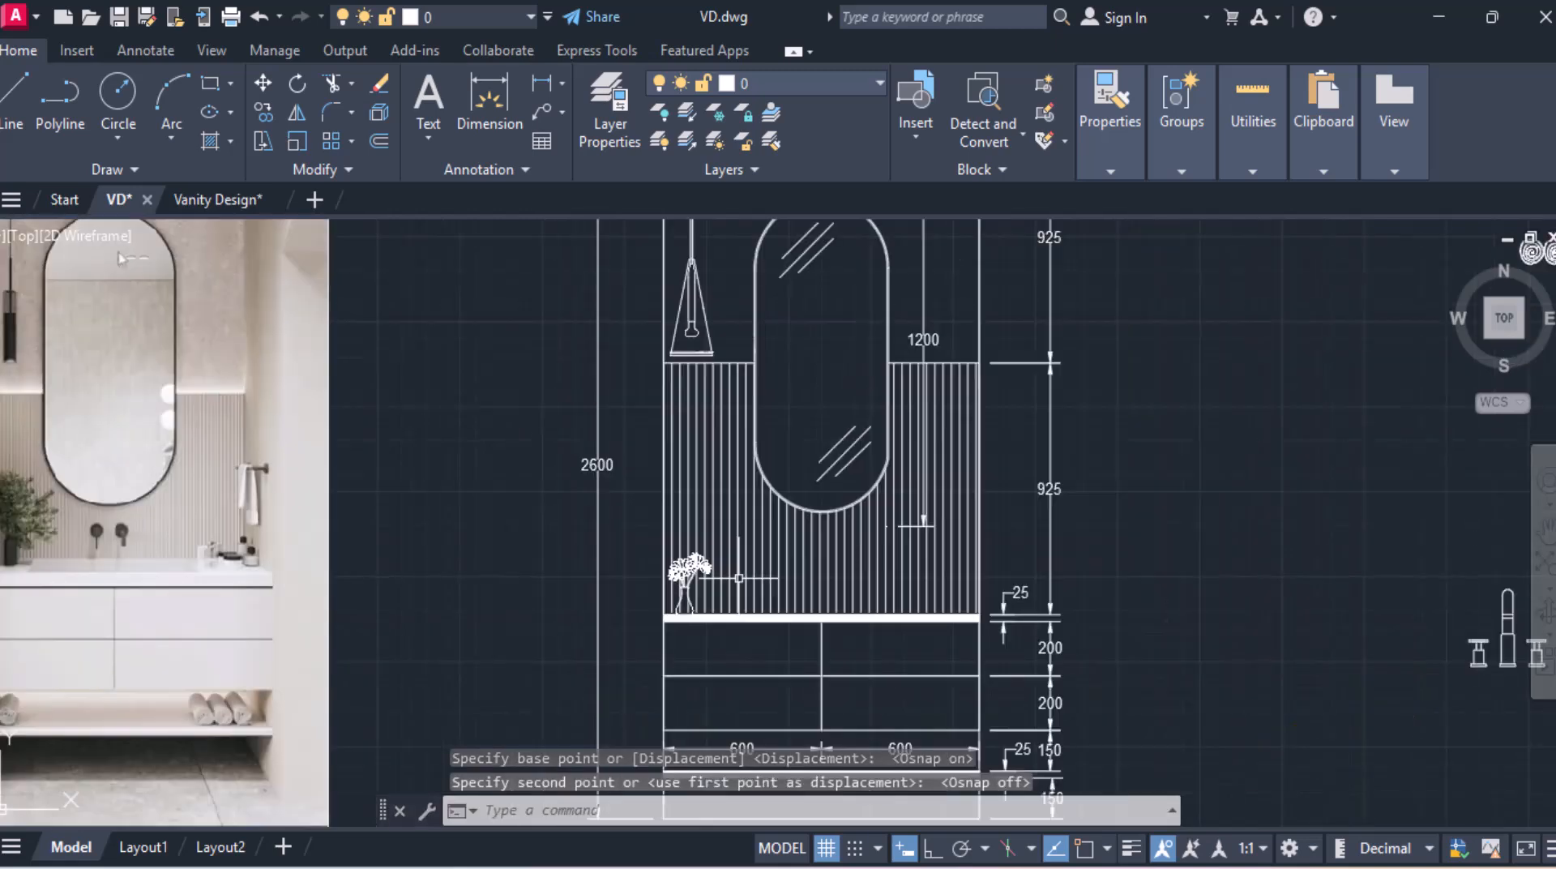
middle_click_drag(929, 557, 665, 559)
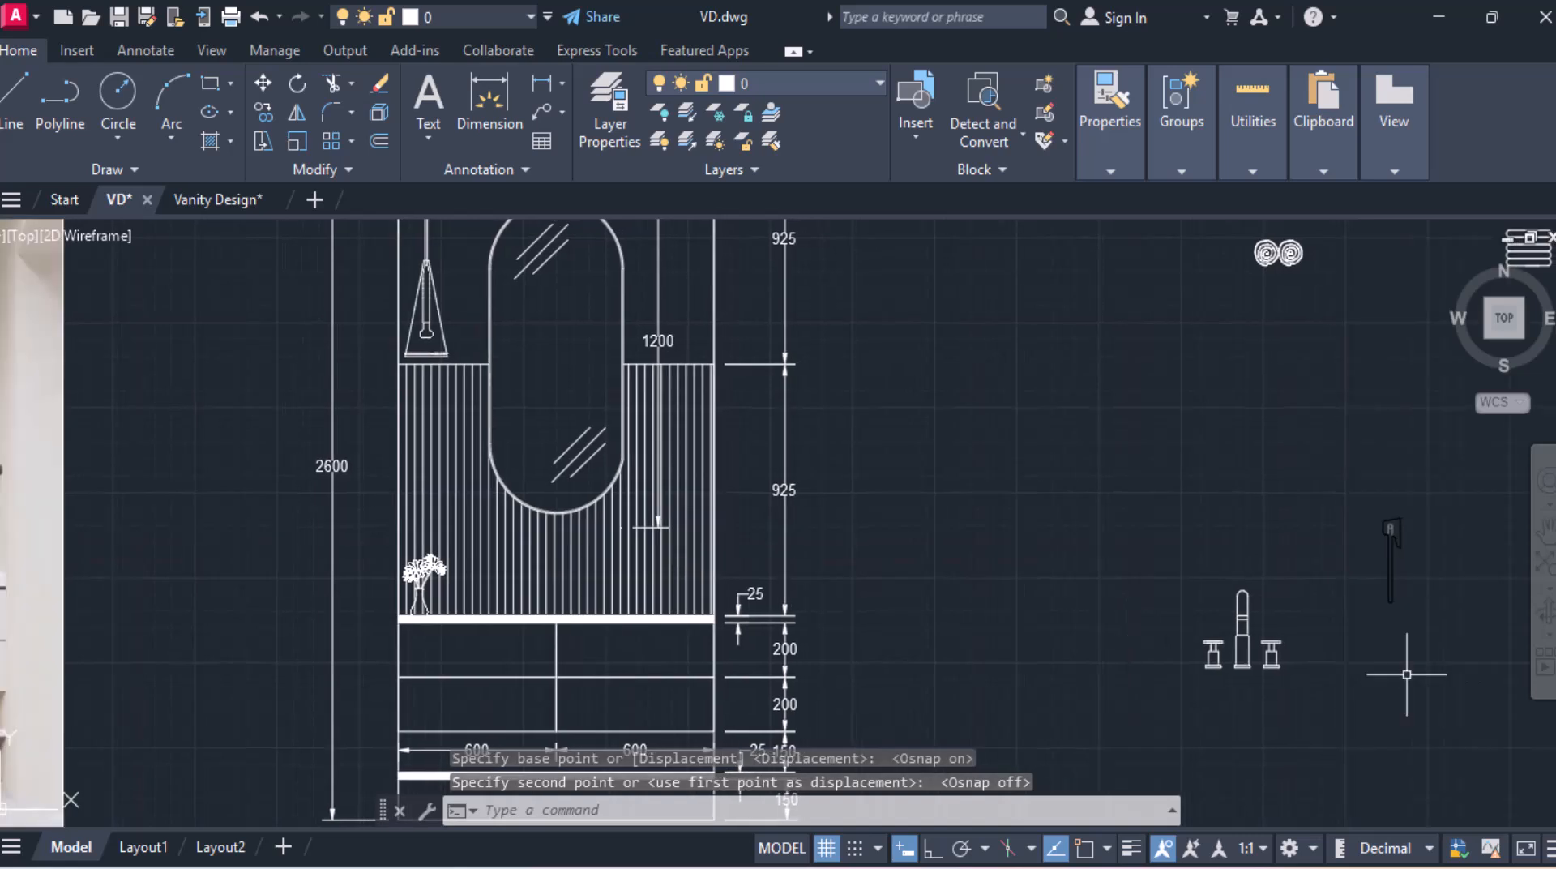
left_click(1238, 613)
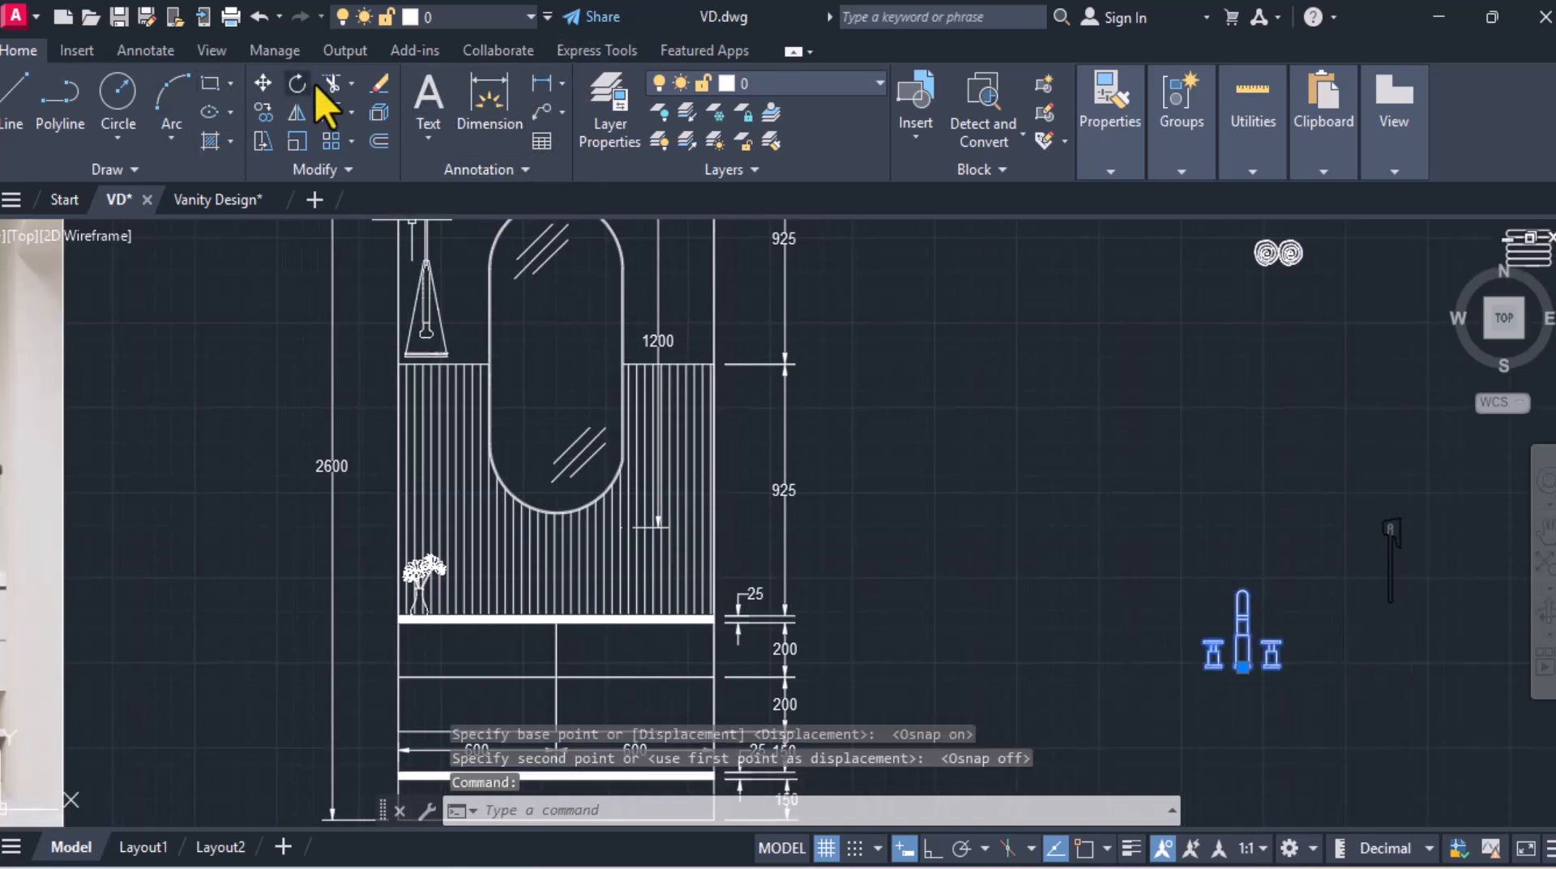
left_click(263, 87)
scroll(1248, 697, "up", 5)
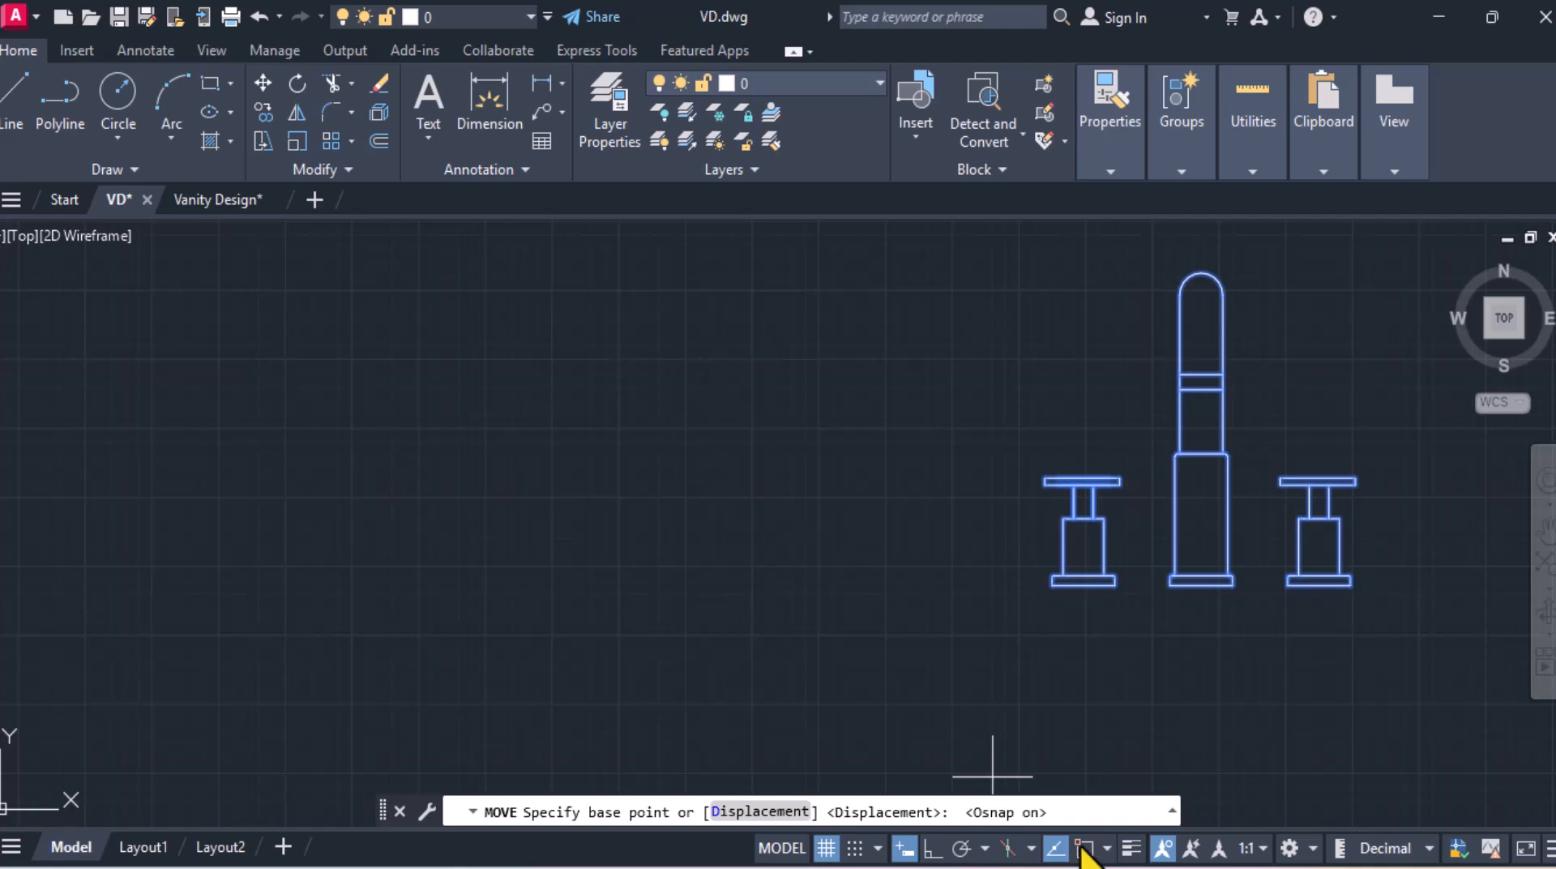
left_click(1202, 577)
scroll(470, 451, "down", 4)
scroll(548, 551, "up", 5)
scroll(549, 551, "up", 8)
scroll(629, 441, "down", 5)
scroll(643, 450, "down", 6)
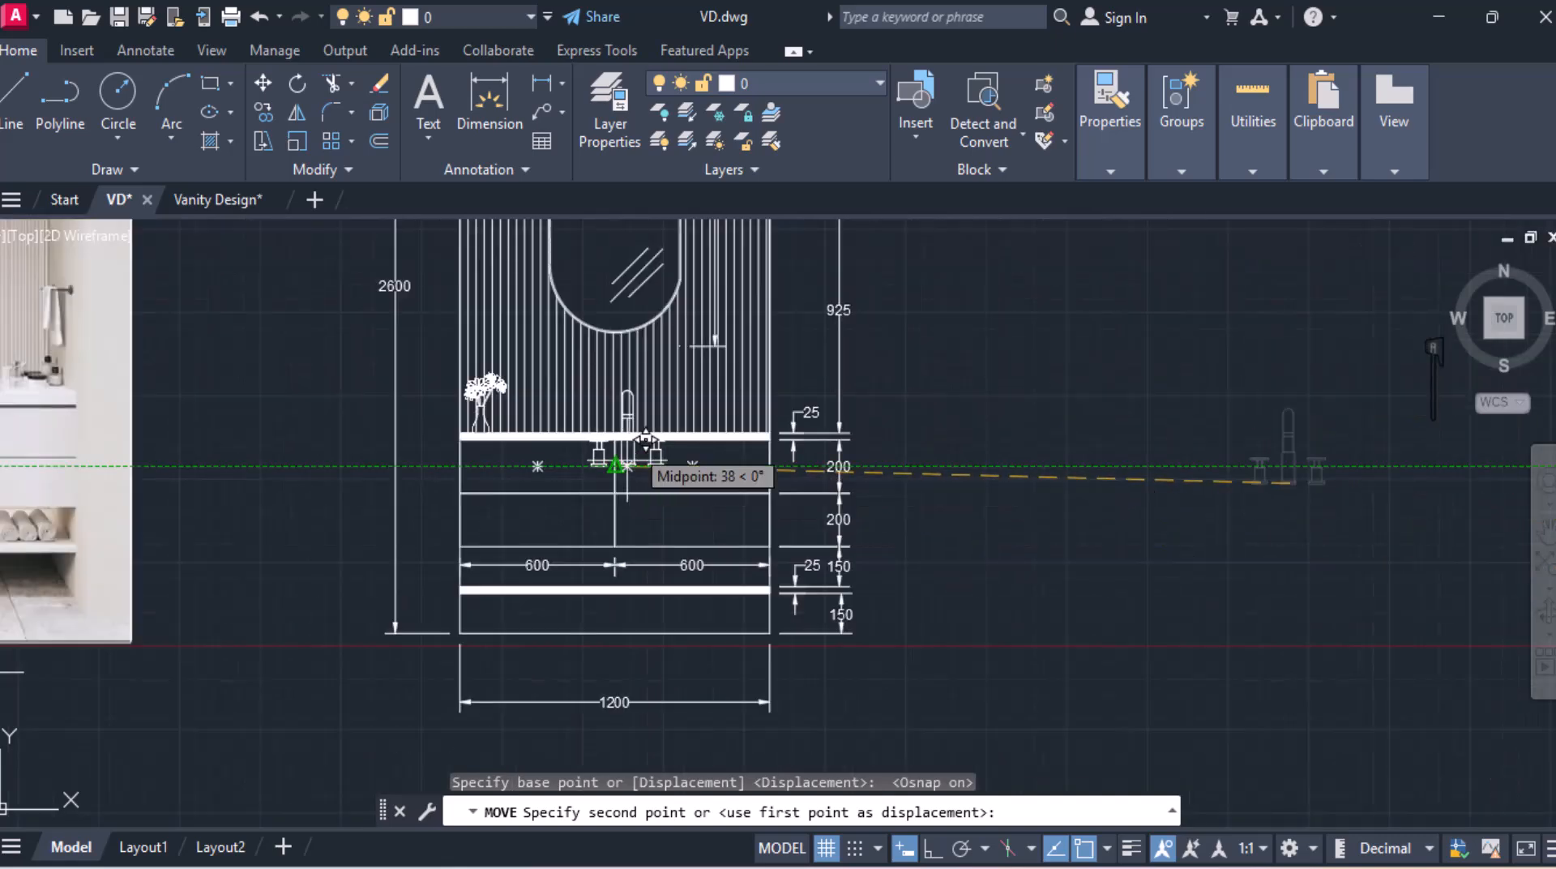
scroll(643, 451, "up", 6)
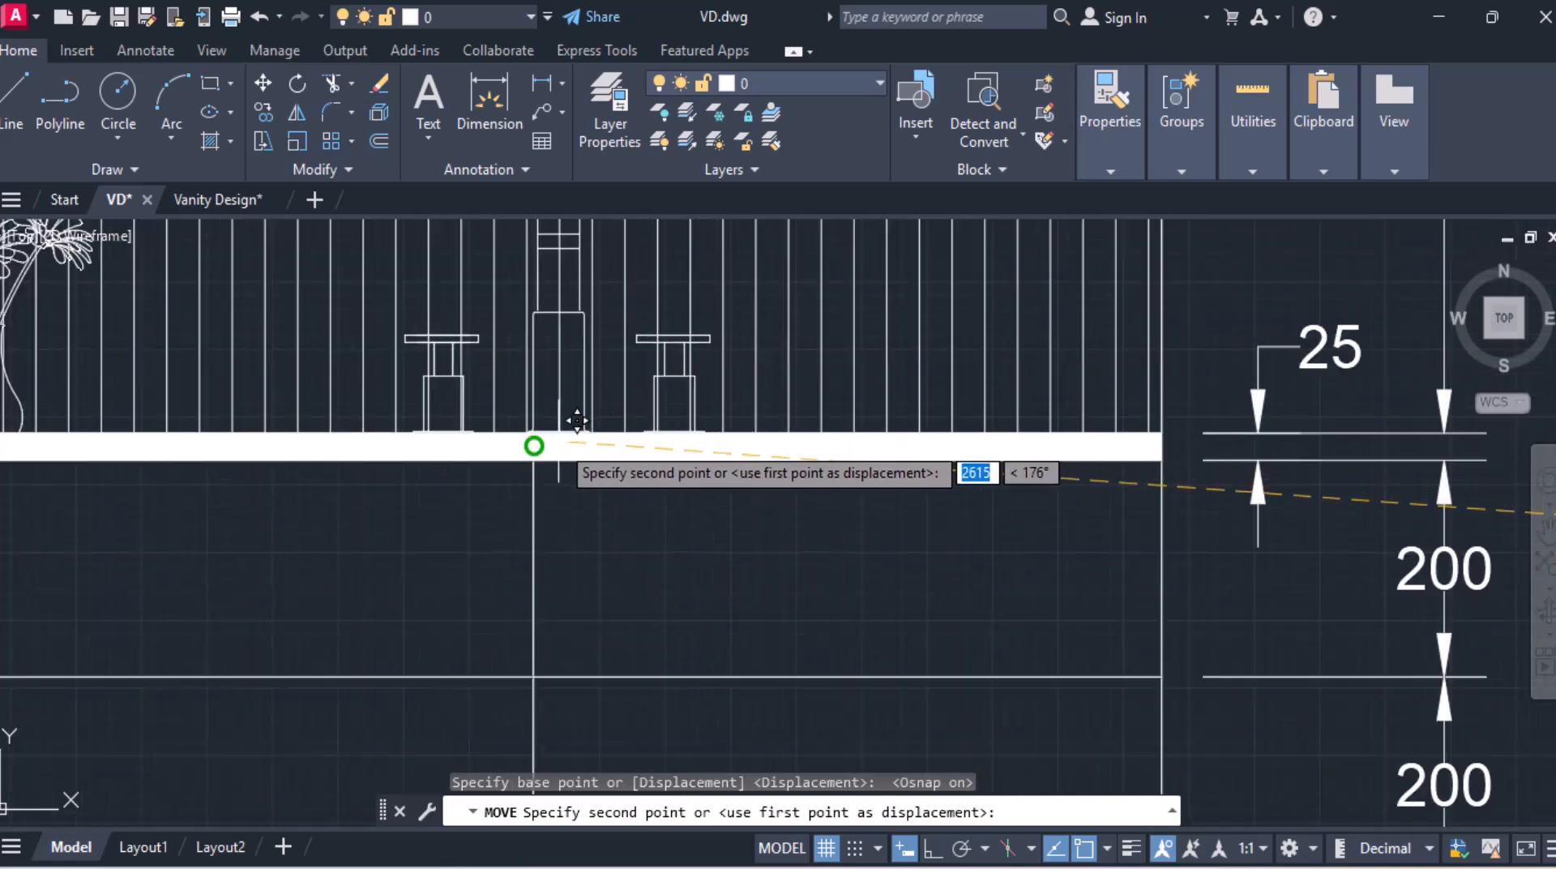
left_click(532, 442)
Step: Move the wall-mounted towel hook to the right edge of the fluted panel
scroll(585, 480, "down", 3)
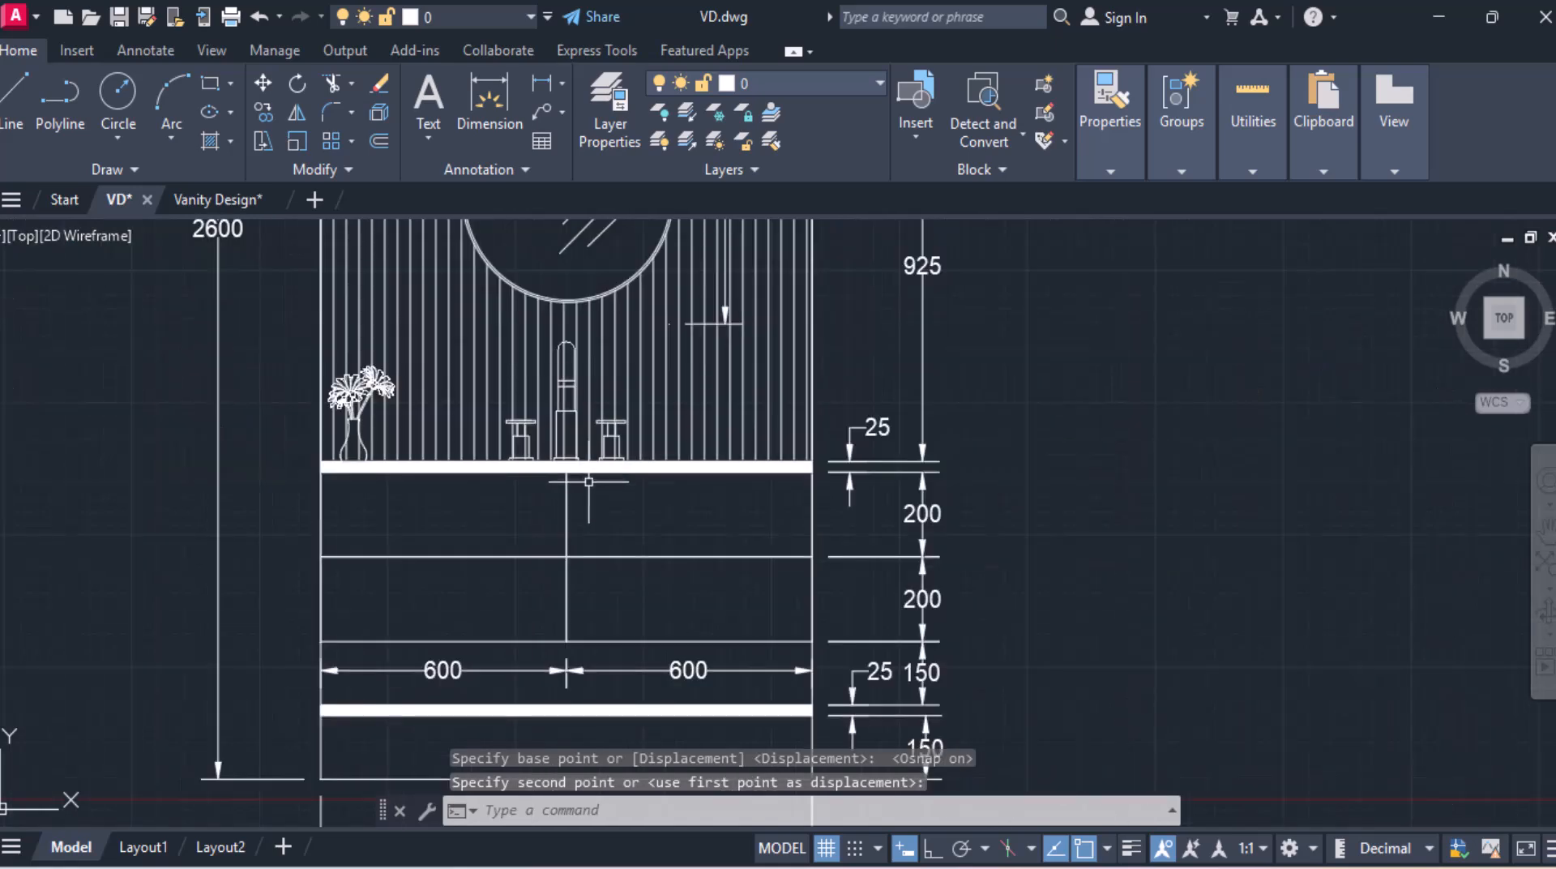
scroll(589, 481, "down", 4)
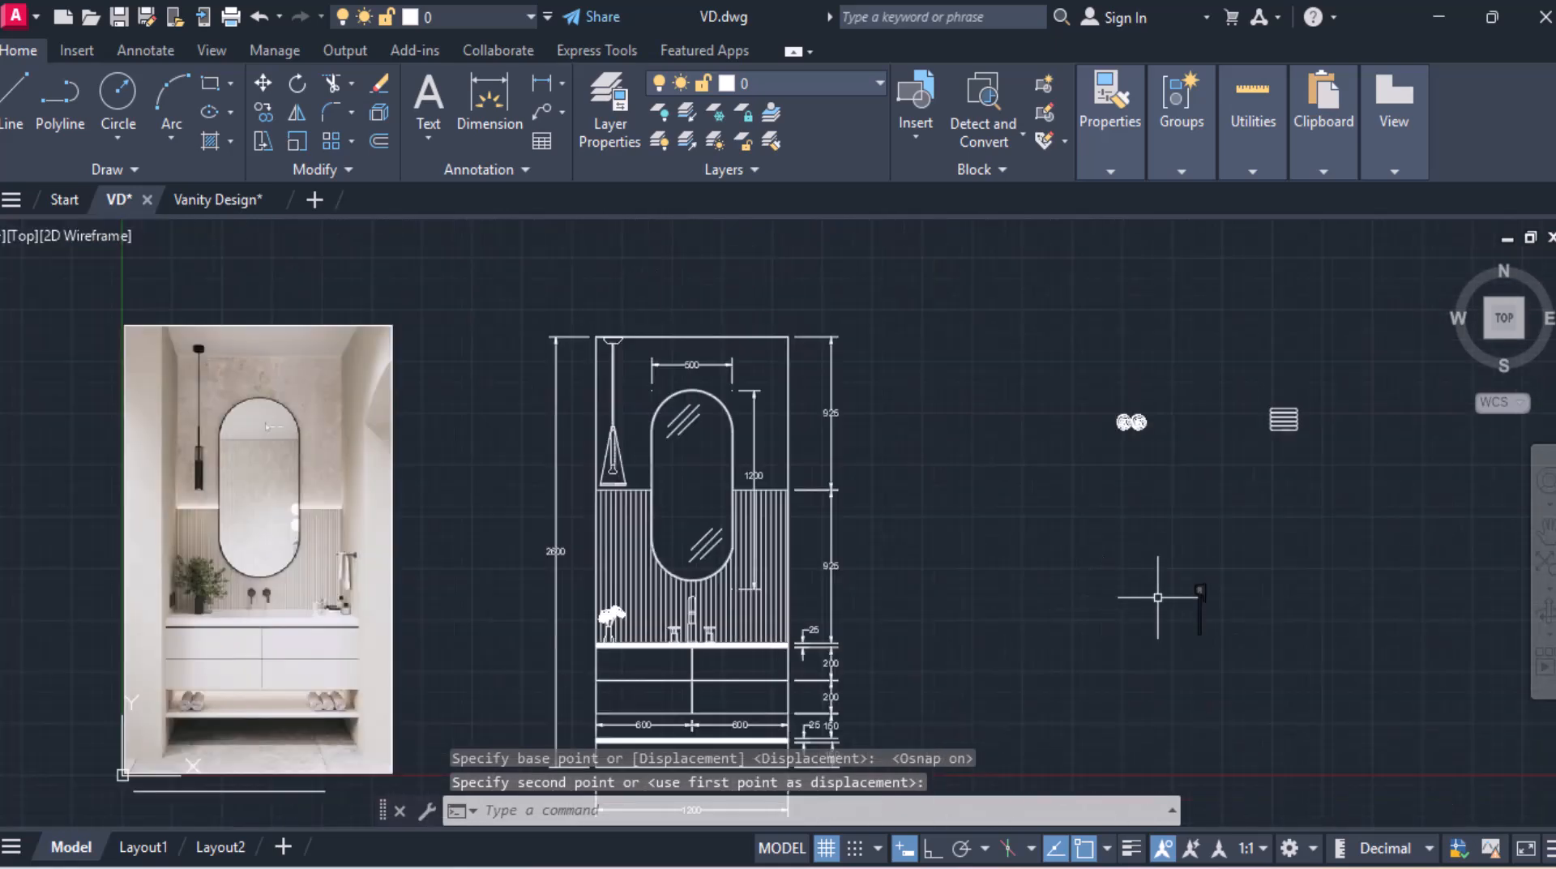
left_click(1199, 590)
left_click(1171, 552)
left_click(1251, 681)
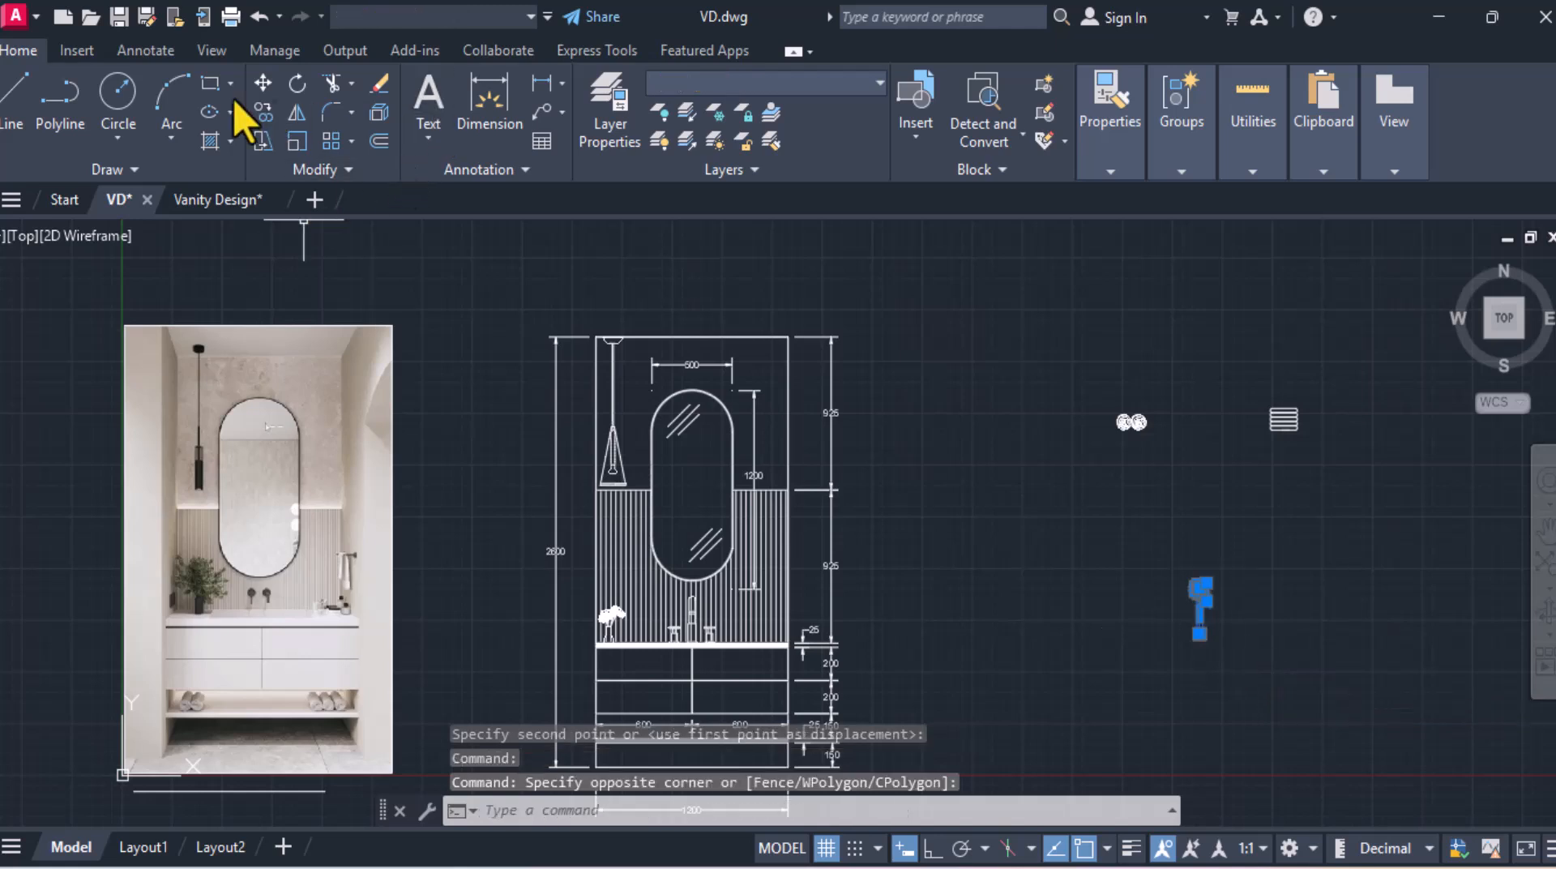
left_click(266, 85)
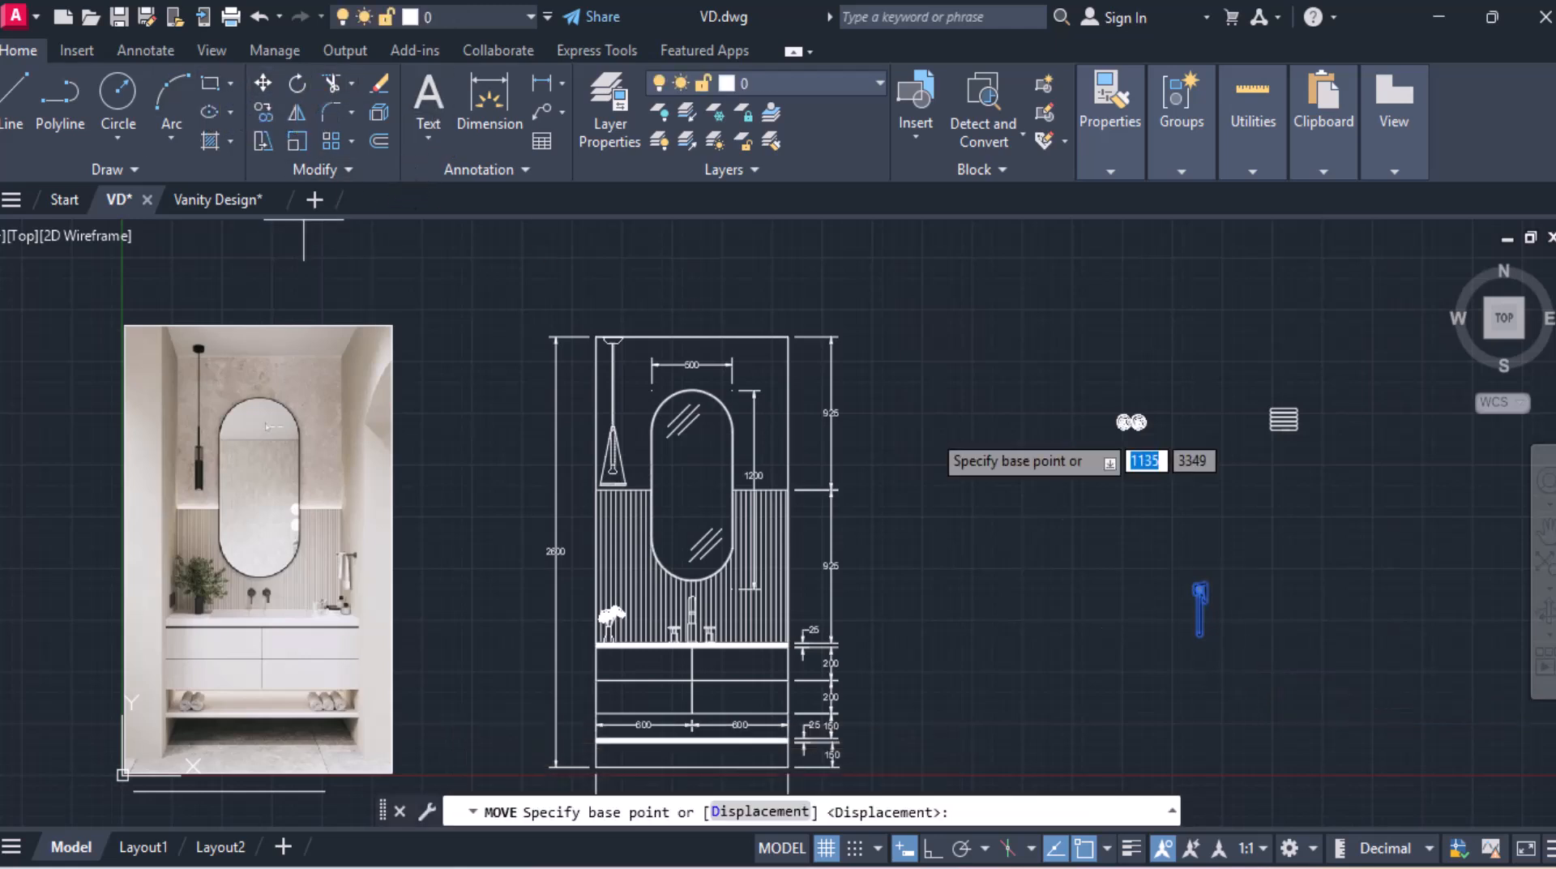
scroll(1102, 531, "up", 5)
middle_click_drag(1523, 756, 1224, 418)
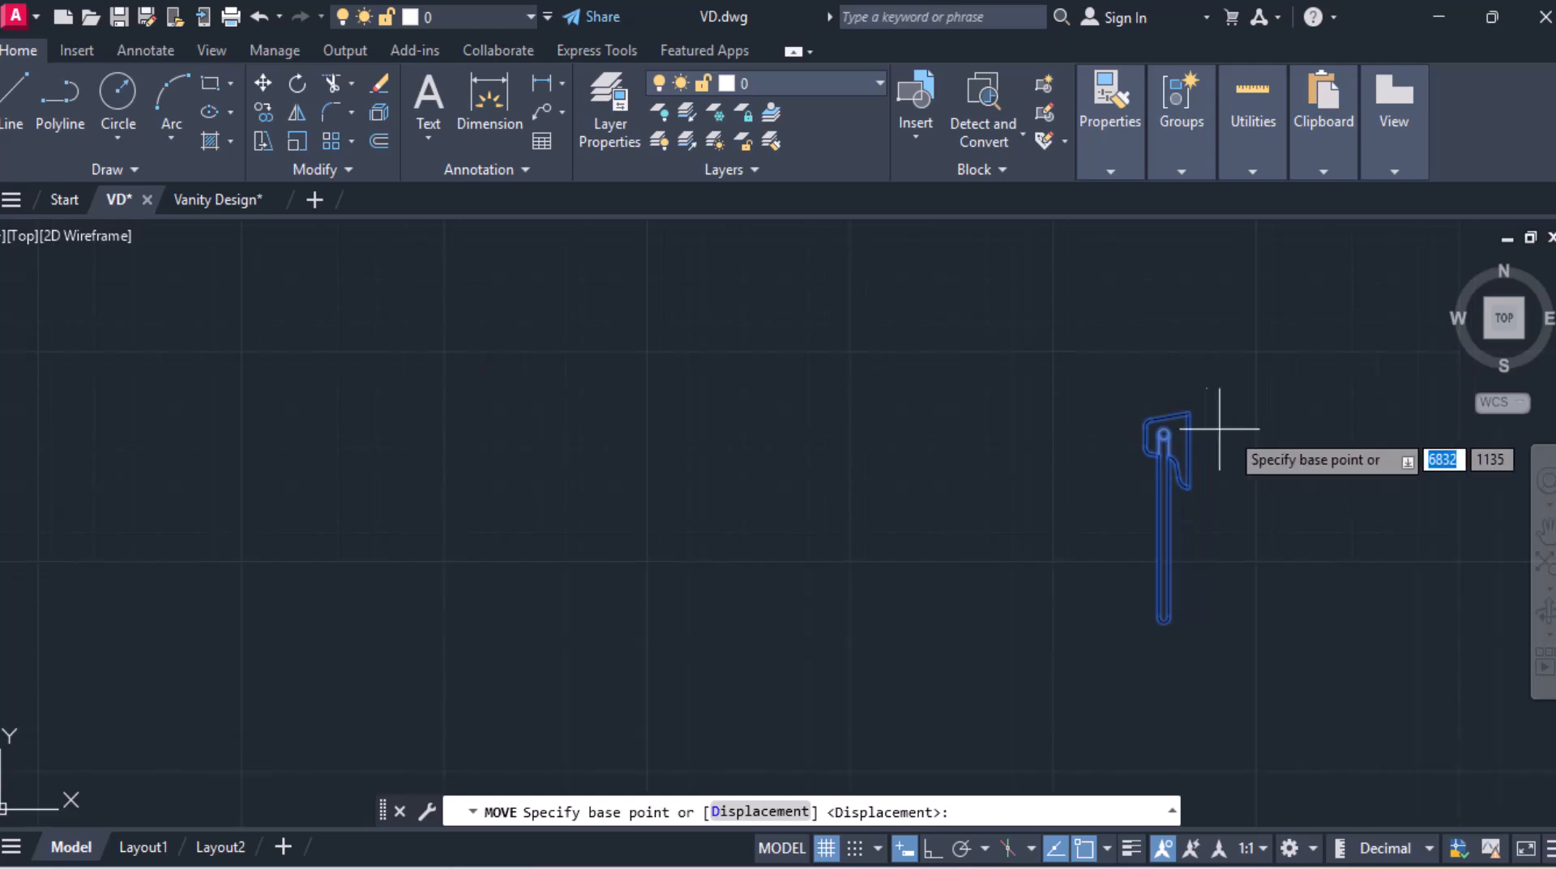
left_click(1189, 448)
scroll(270, 347, "down", 4)
mouse_move(271, 347)
middle_mouse_down()
mouse_move(538, 435)
mouse_move(715, 446)
middle_mouse_up()
scroll(790, 498, "up", 6)
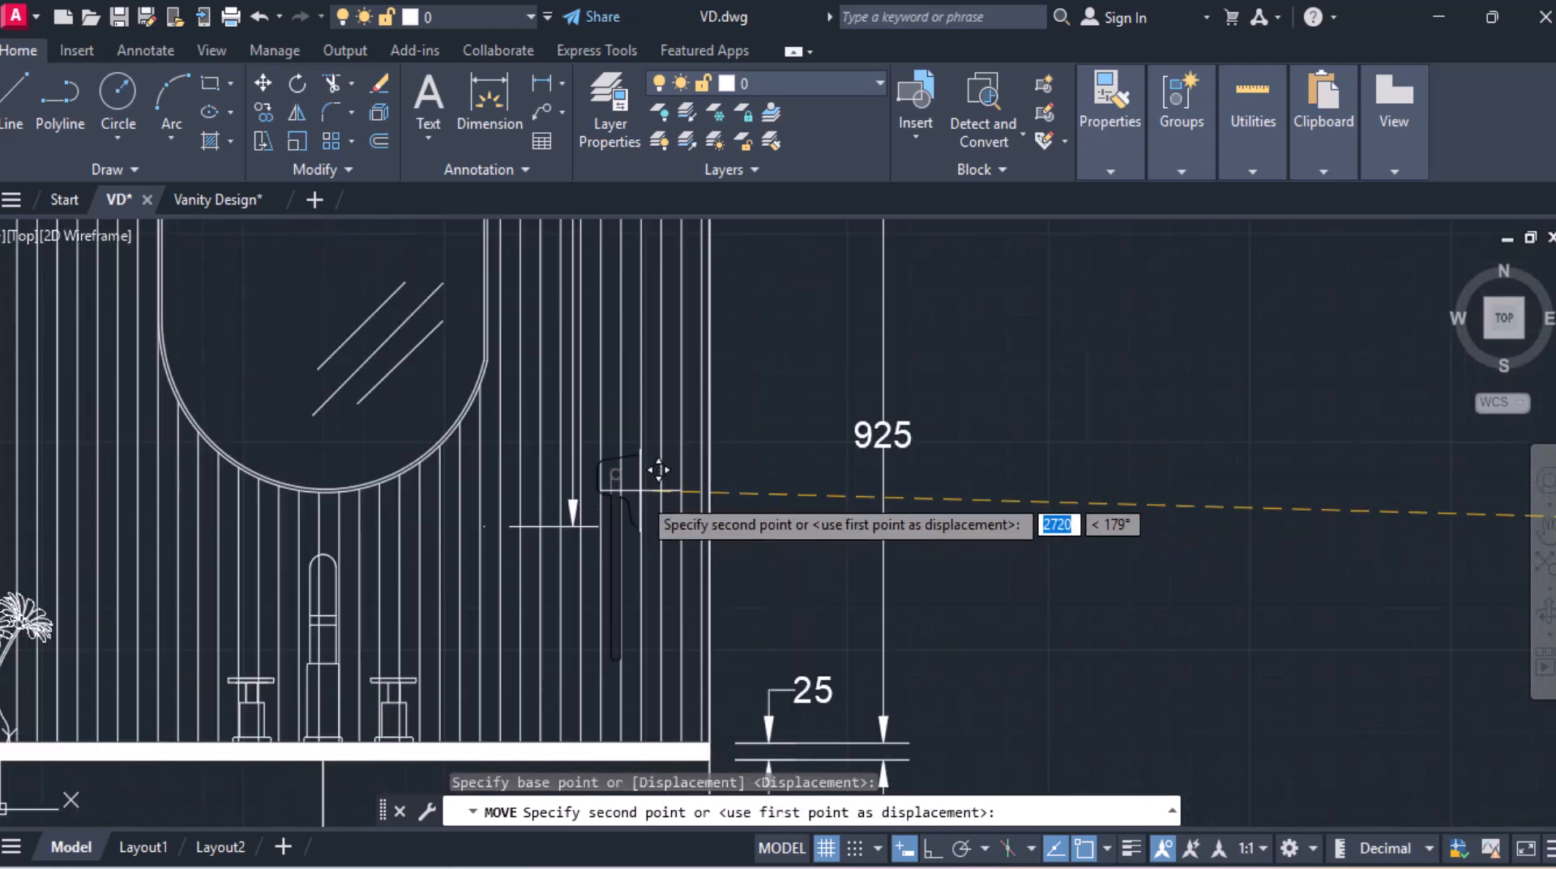
middle_click_drag(696, 337, 704, 445)
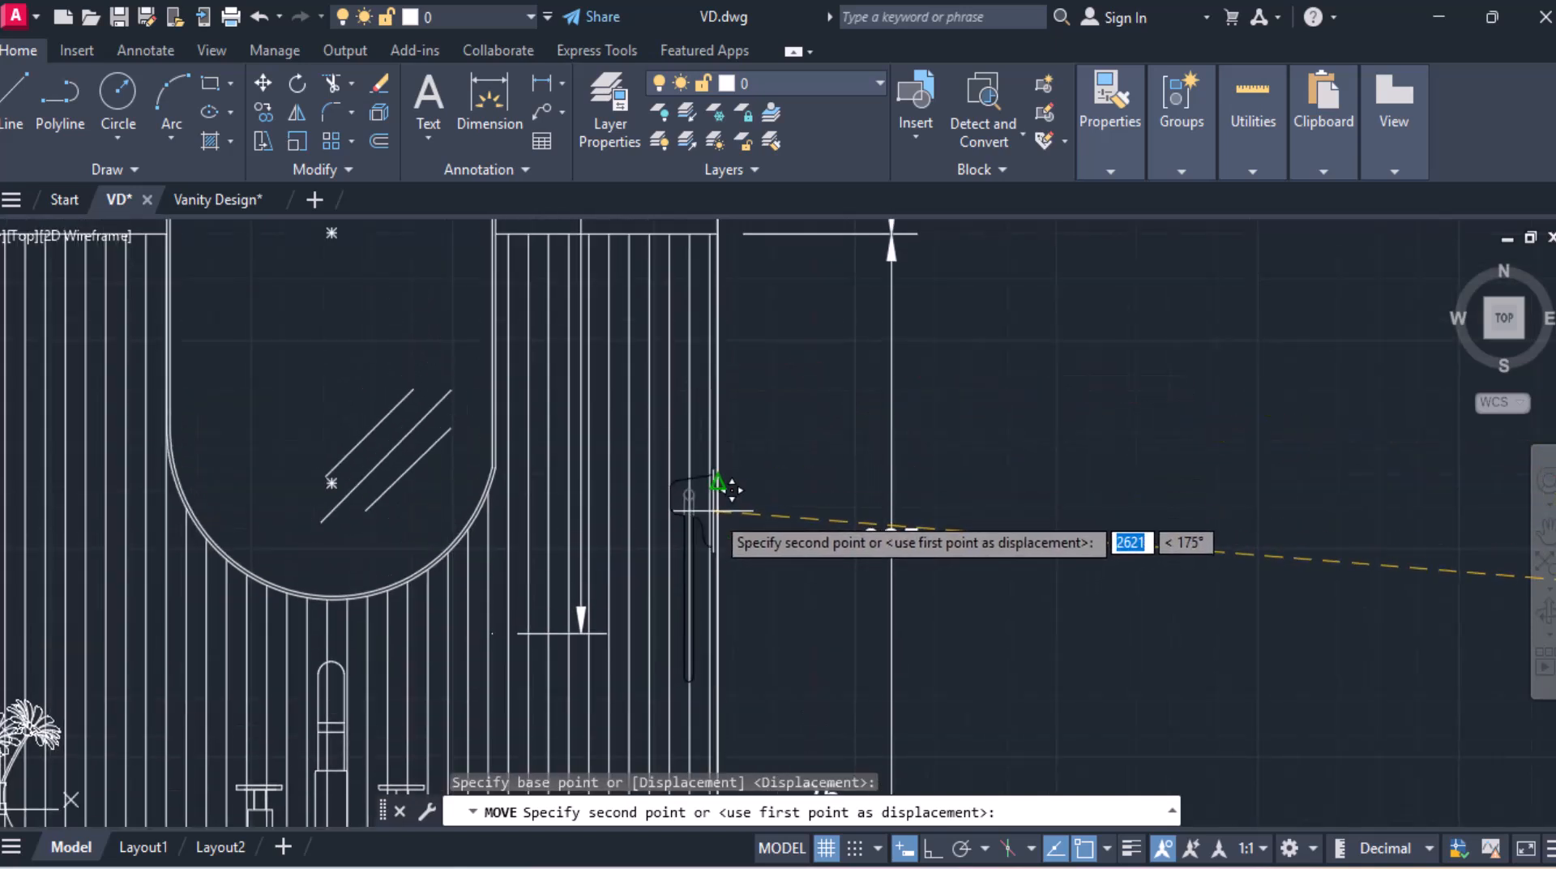
scroll(718, 499, "up", 4)
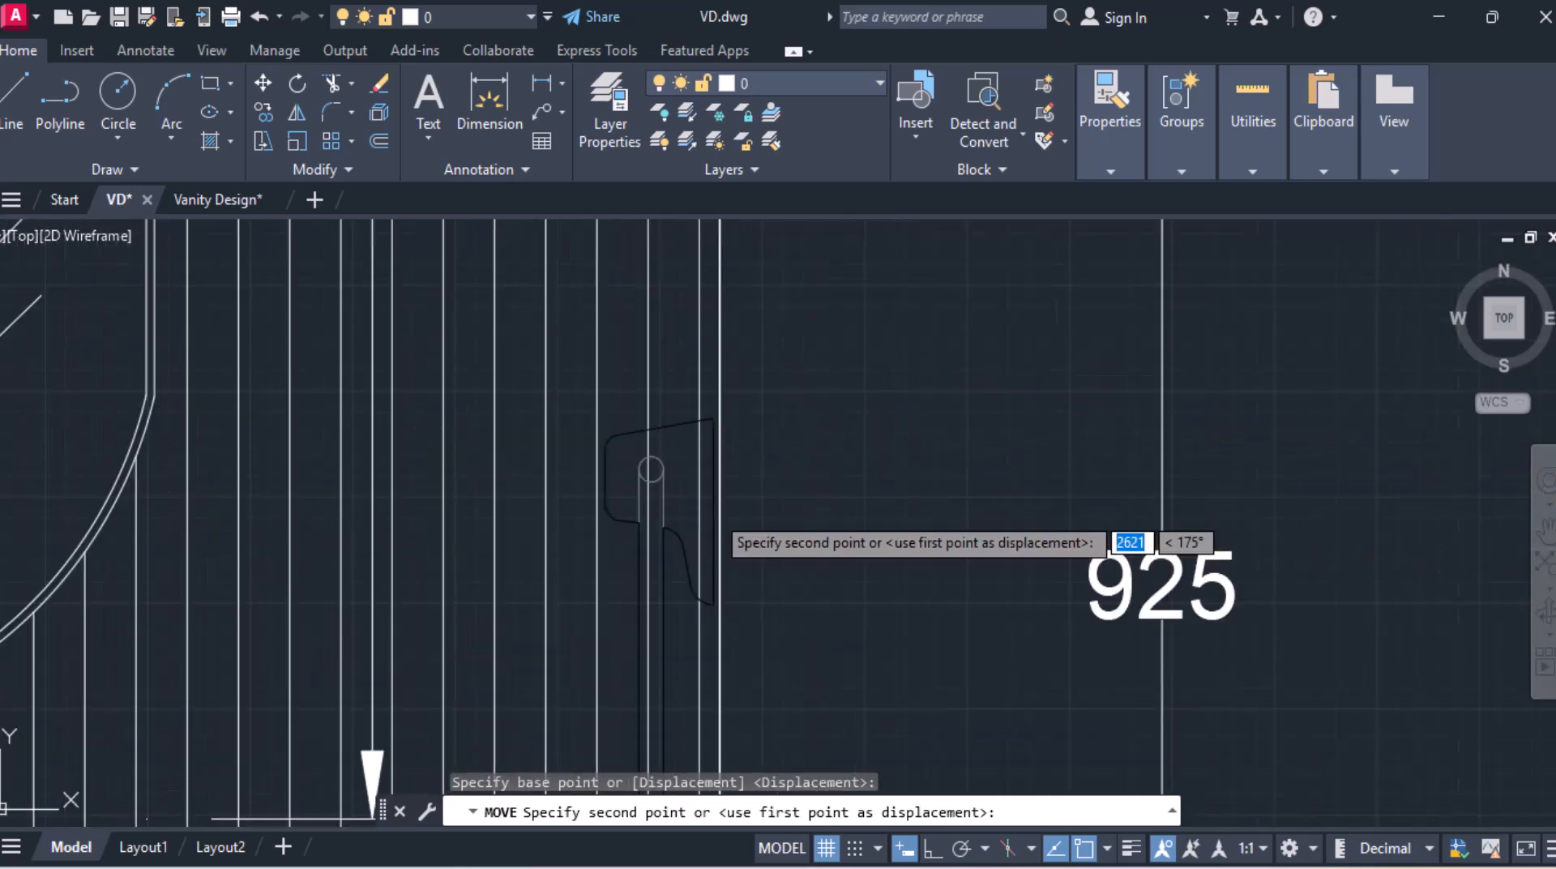
left_click(719, 507)
Step: Move the rolled towels block onto the lower open shelf at its left end
scroll(712, 503, "down", 4)
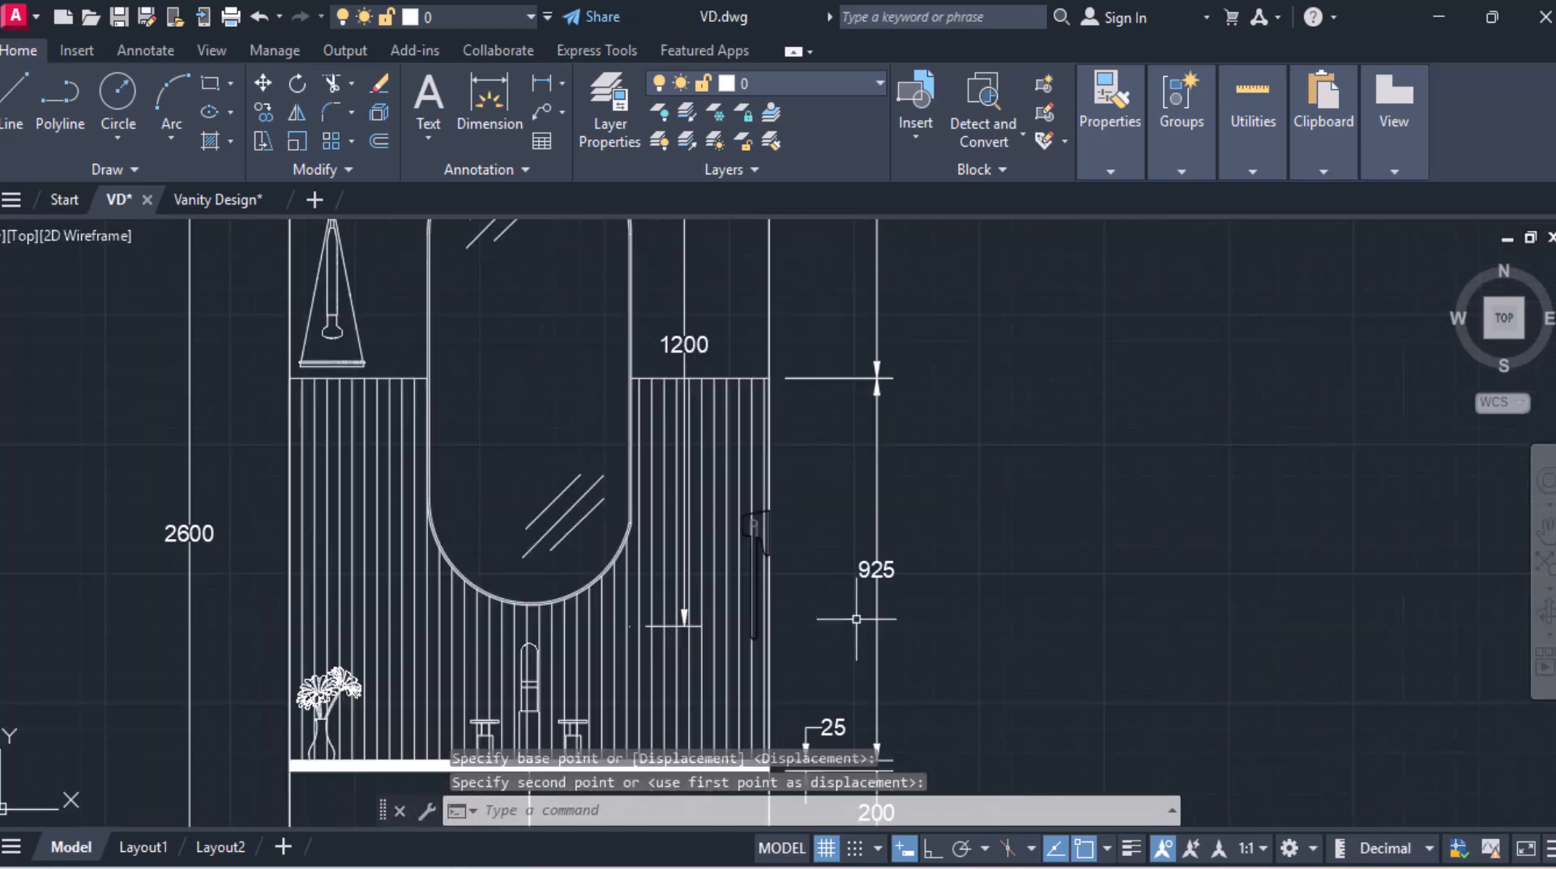
middle_click_drag(820, 565, 897, 410)
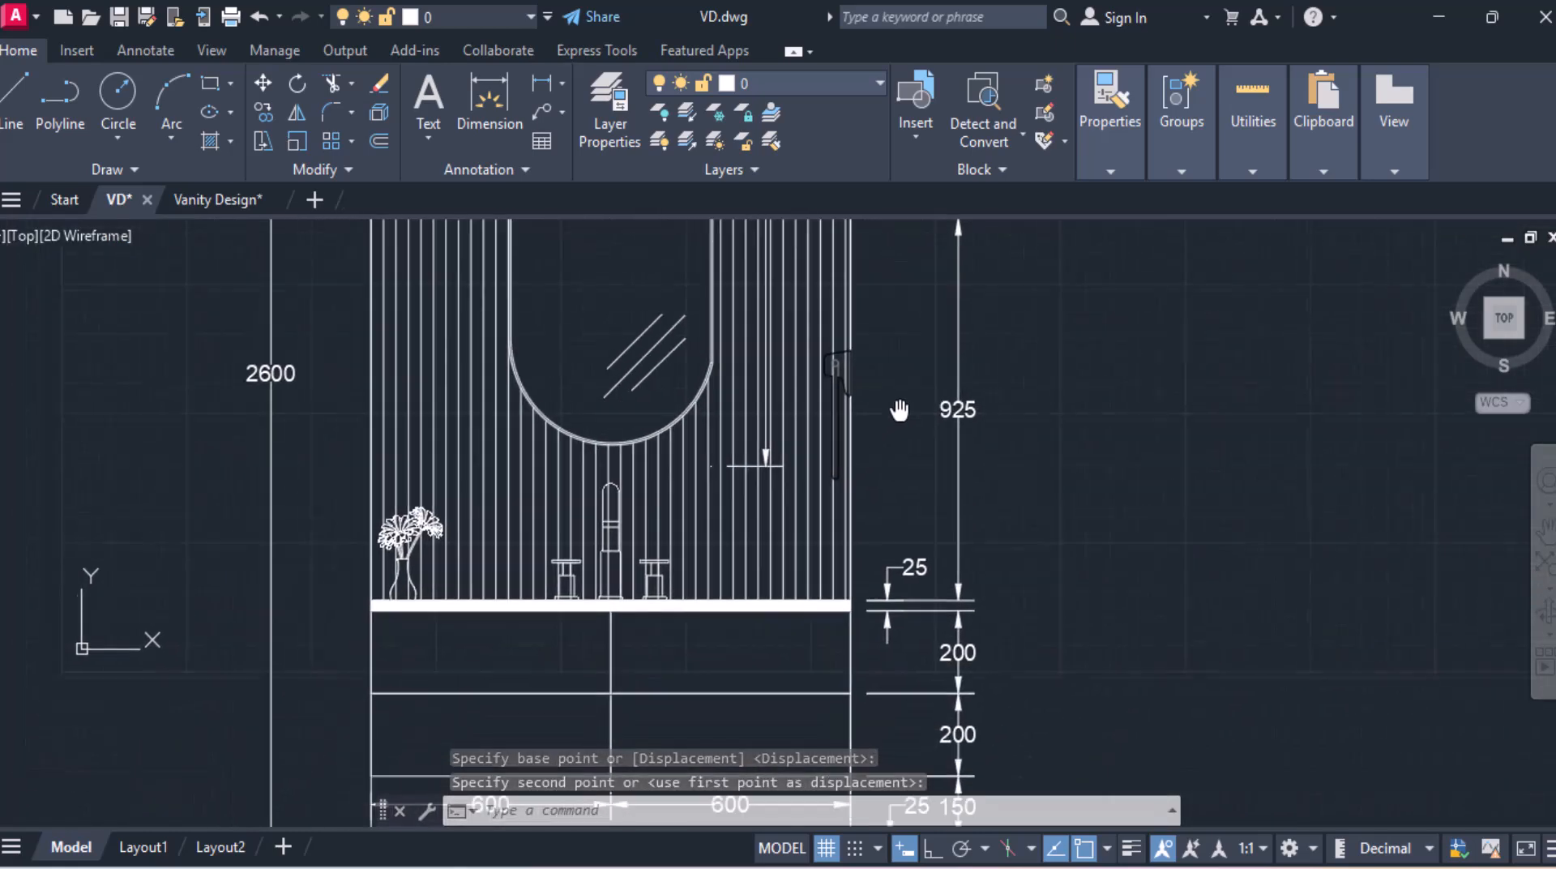
scroll(851, 438, "down", 2)
middle_click_drag(763, 449, 916, 507)
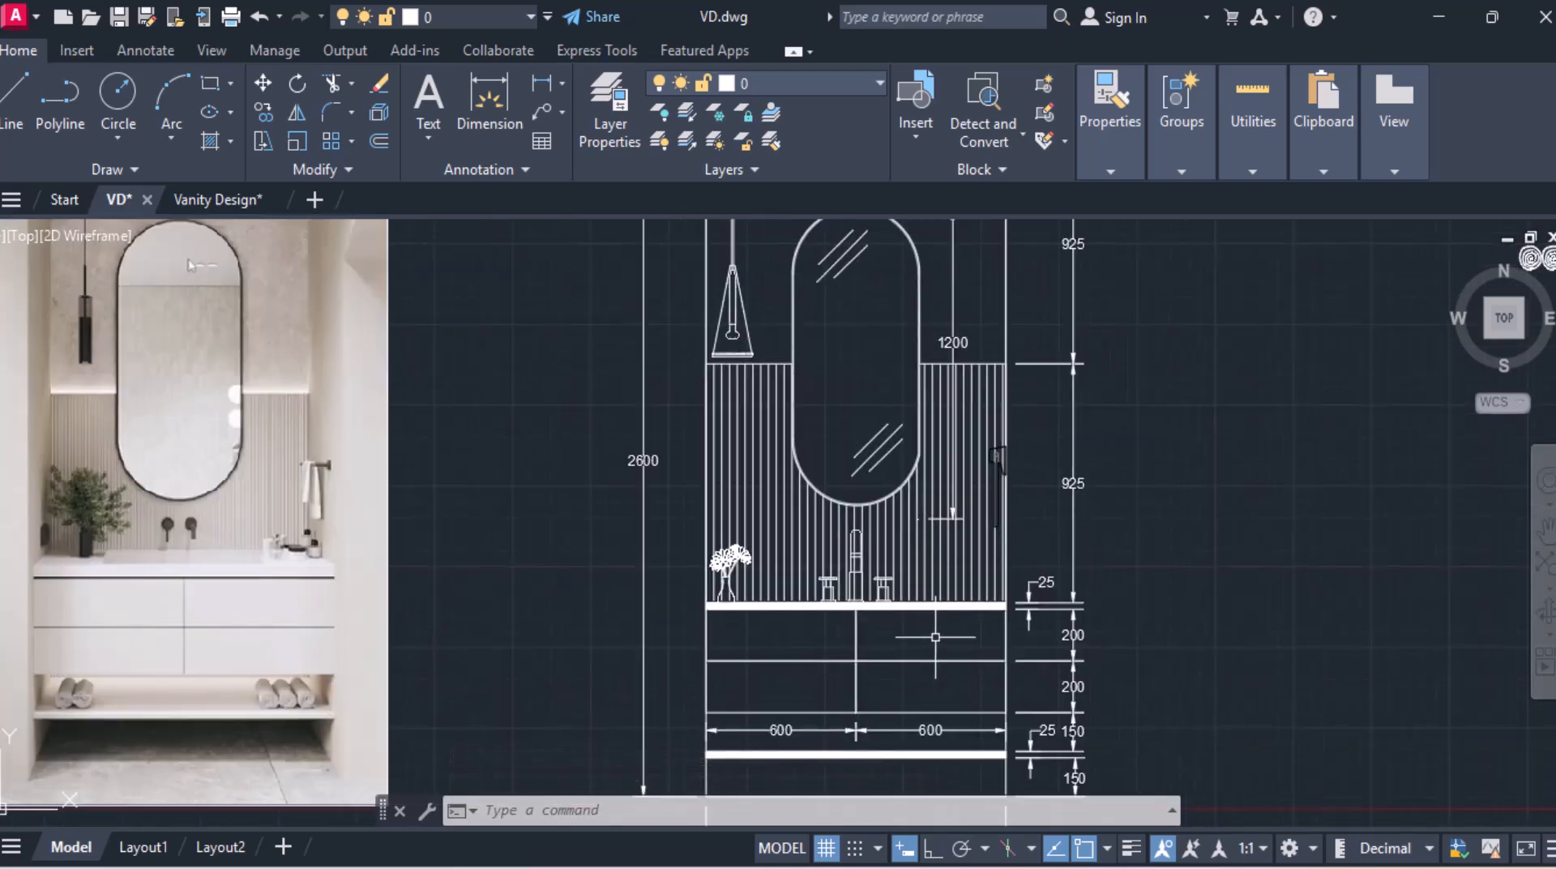
middle_click_drag(931, 635, 831, 458)
middle_click_drag(94, 511, 503, 503)
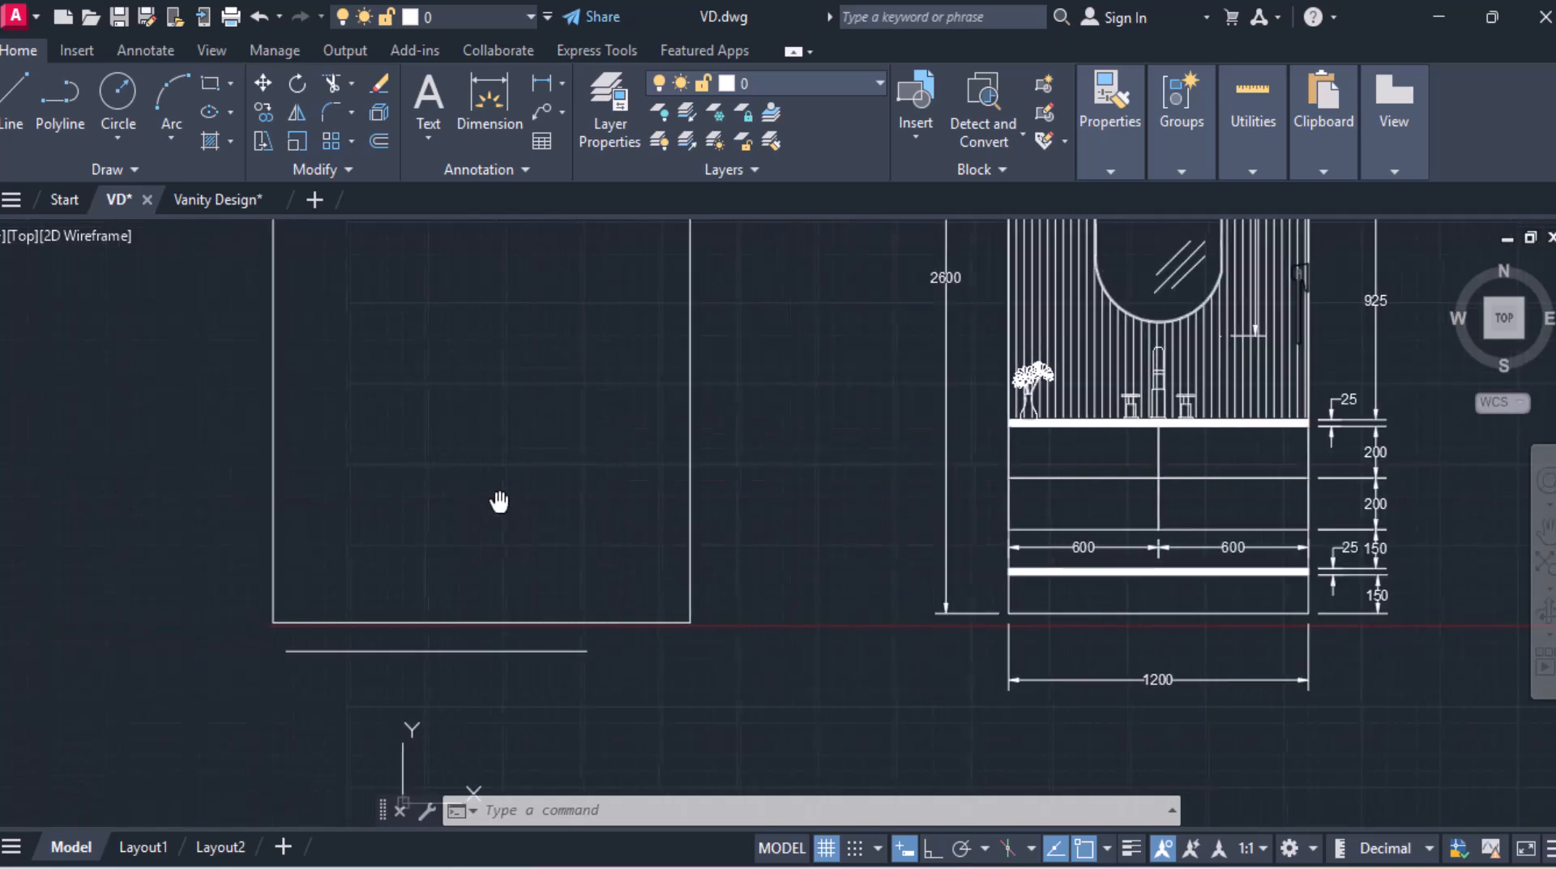
mouse_move(1018, 496)
middle_mouse_down()
mouse_move(641, 542)
mouse_move(438, 655)
middle_mouse_up()
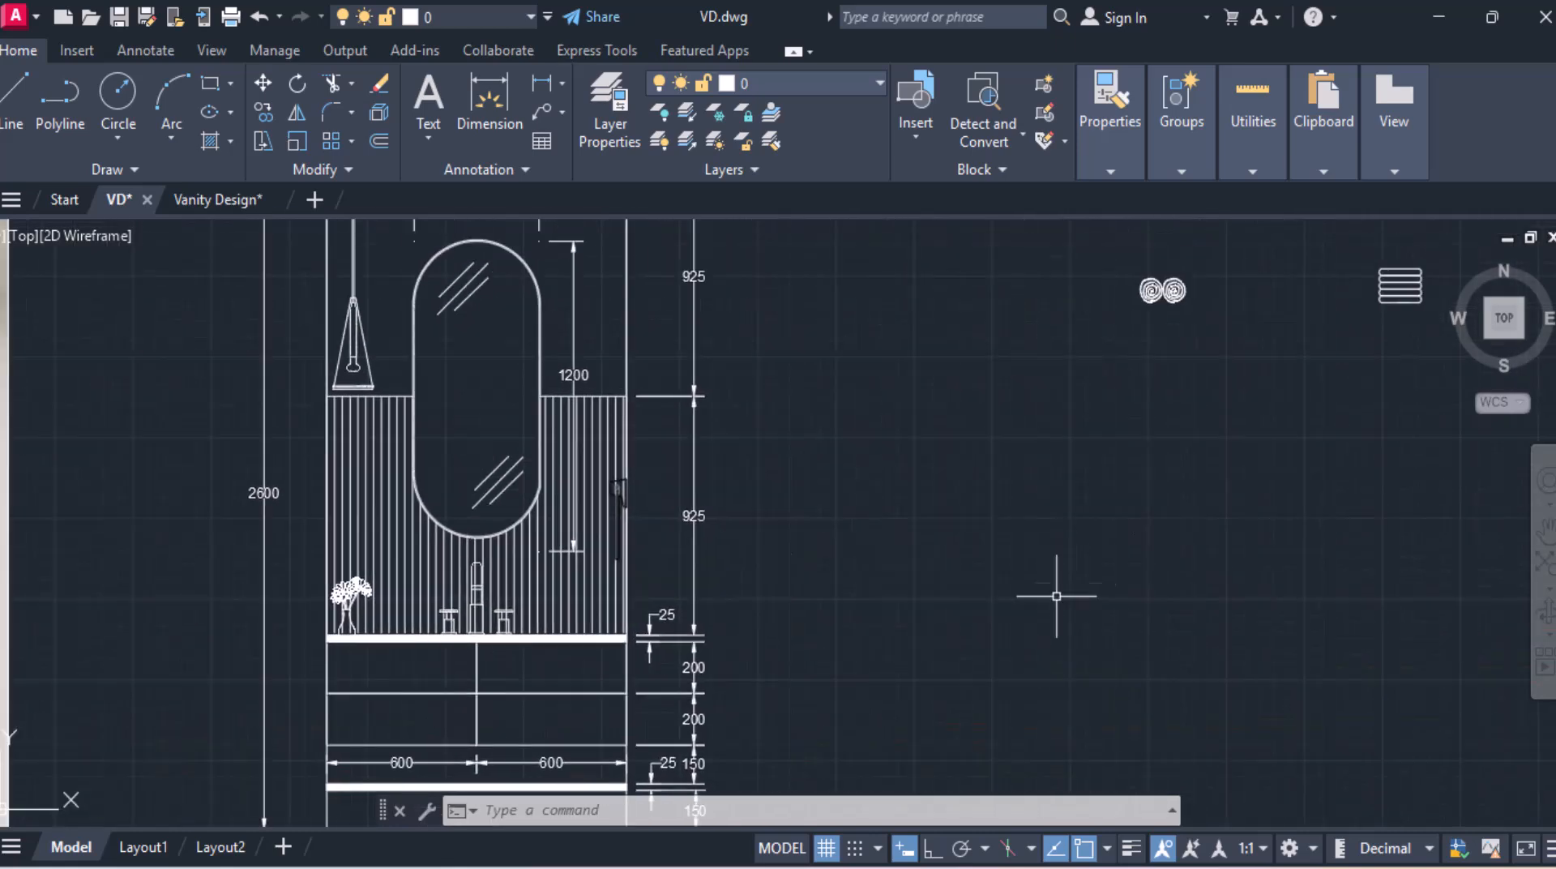
left_click(1099, 237)
left_click(1295, 413)
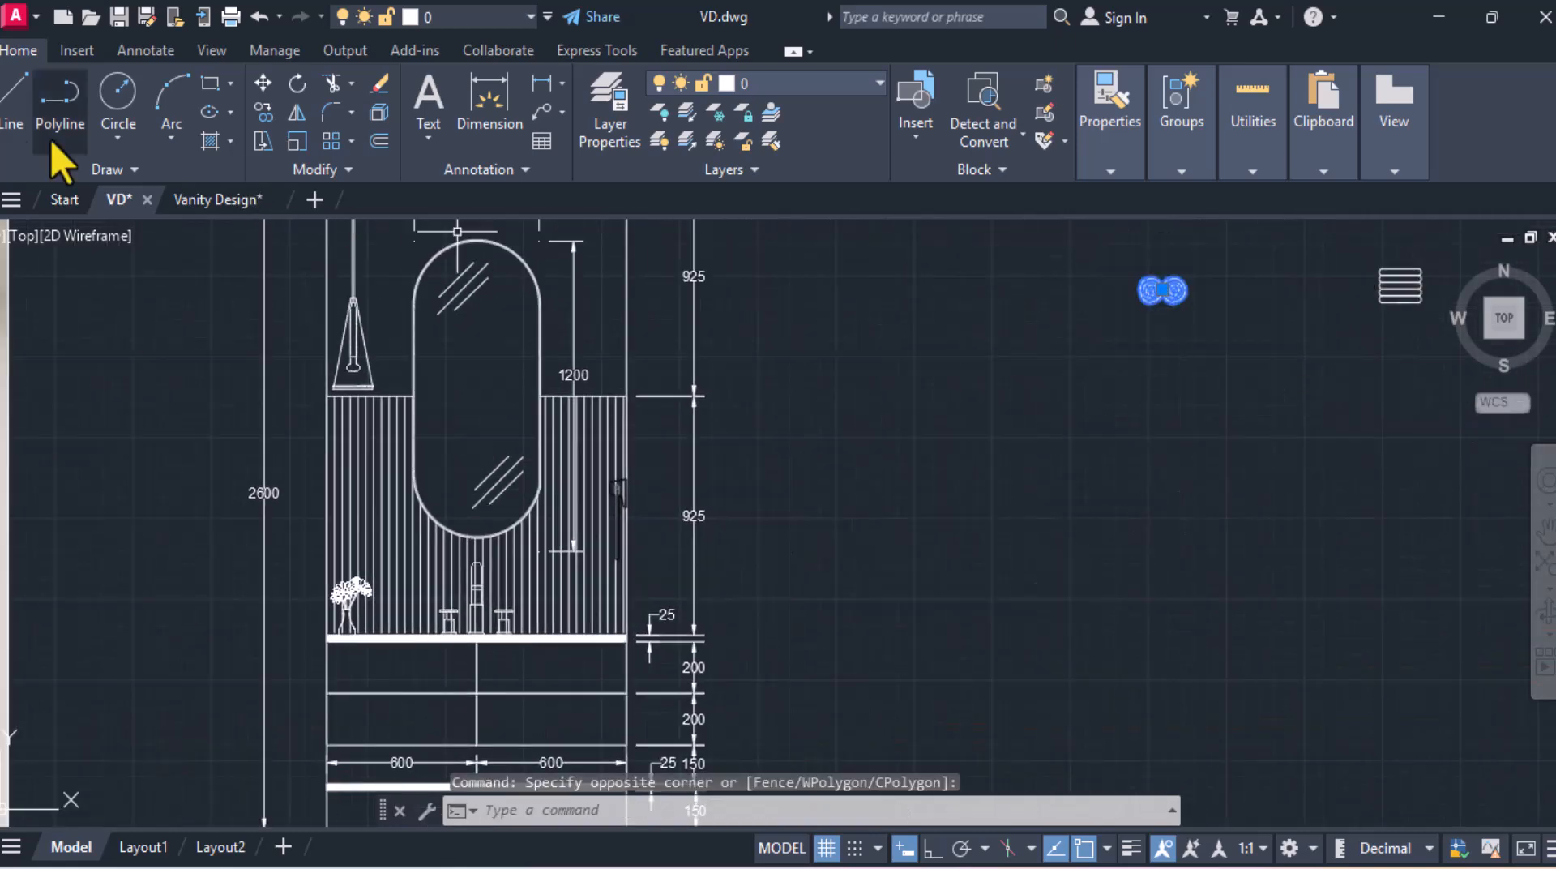
left_click(262, 82)
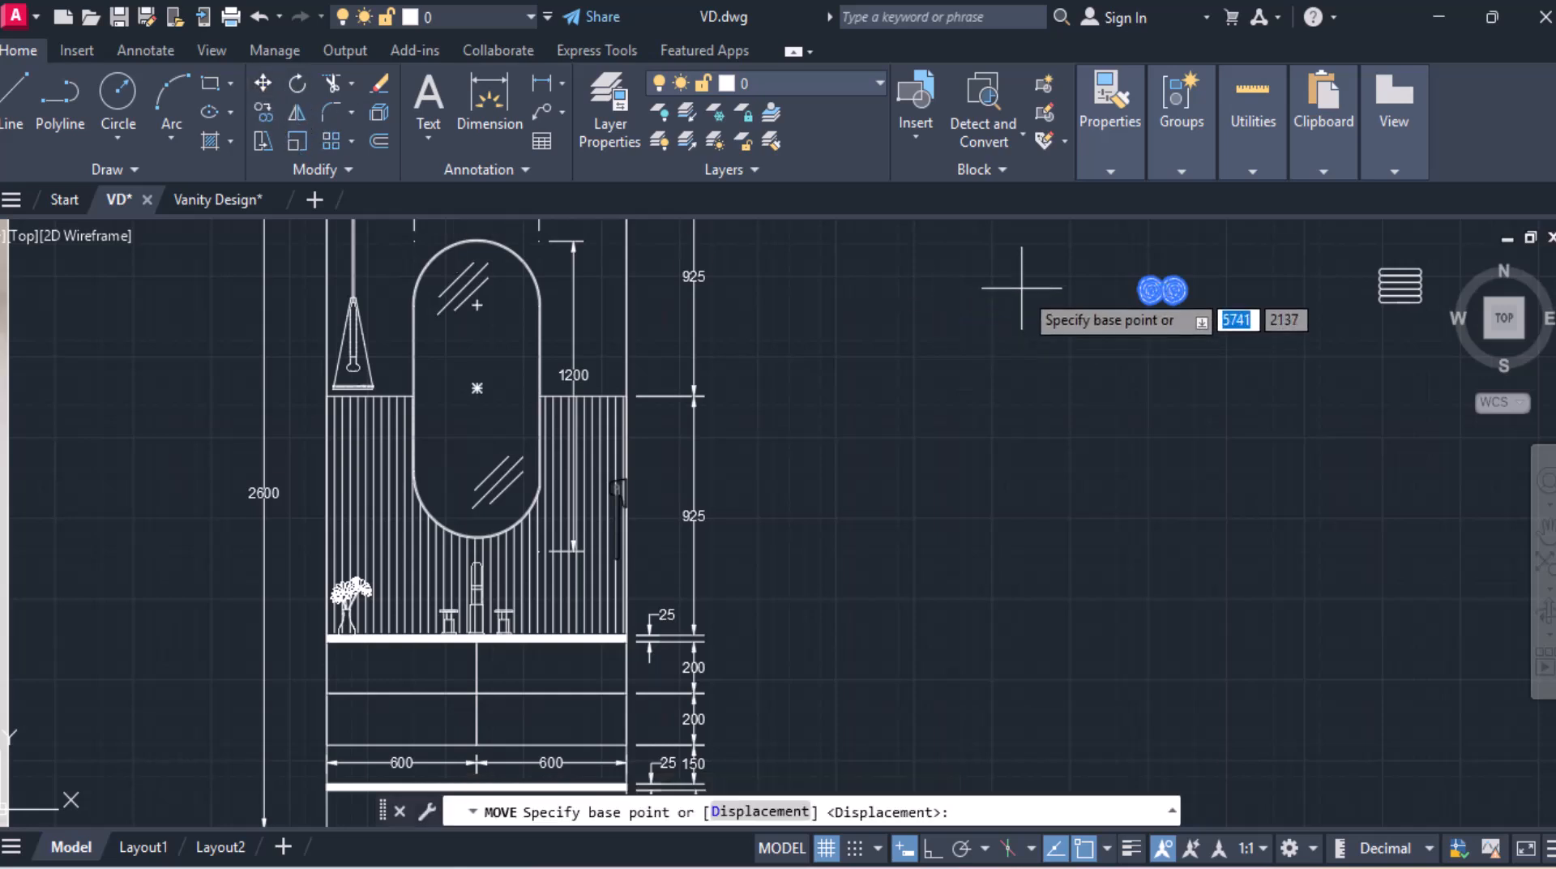
left_click(1149, 291)
middle_click_drag(529, 636, 808, 441)
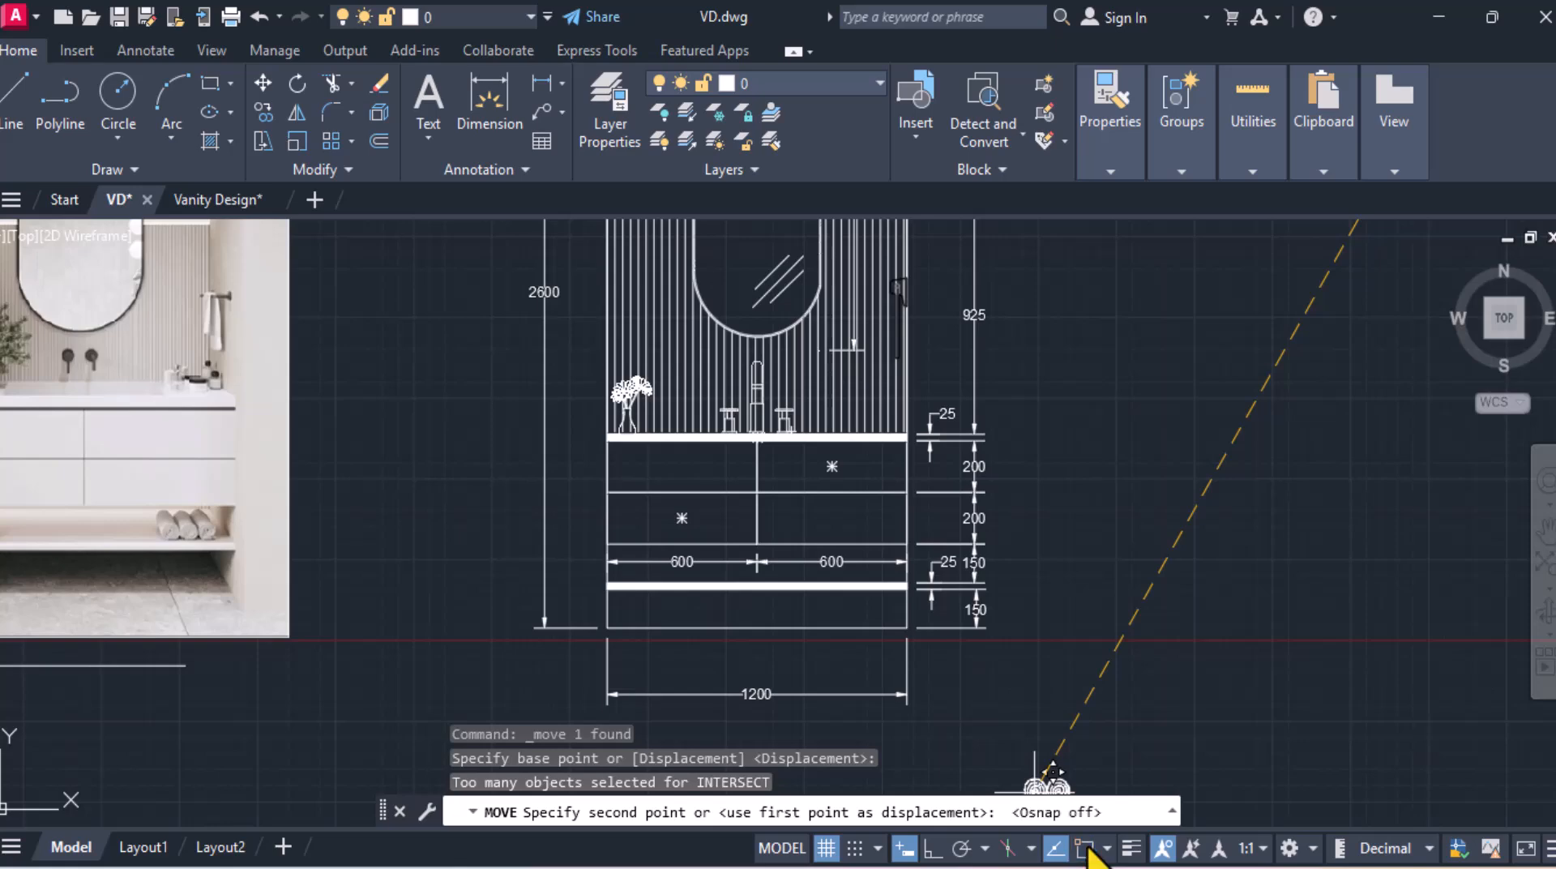
scroll(811, 422, "up", 8)
scroll(839, 350, "down", 5)
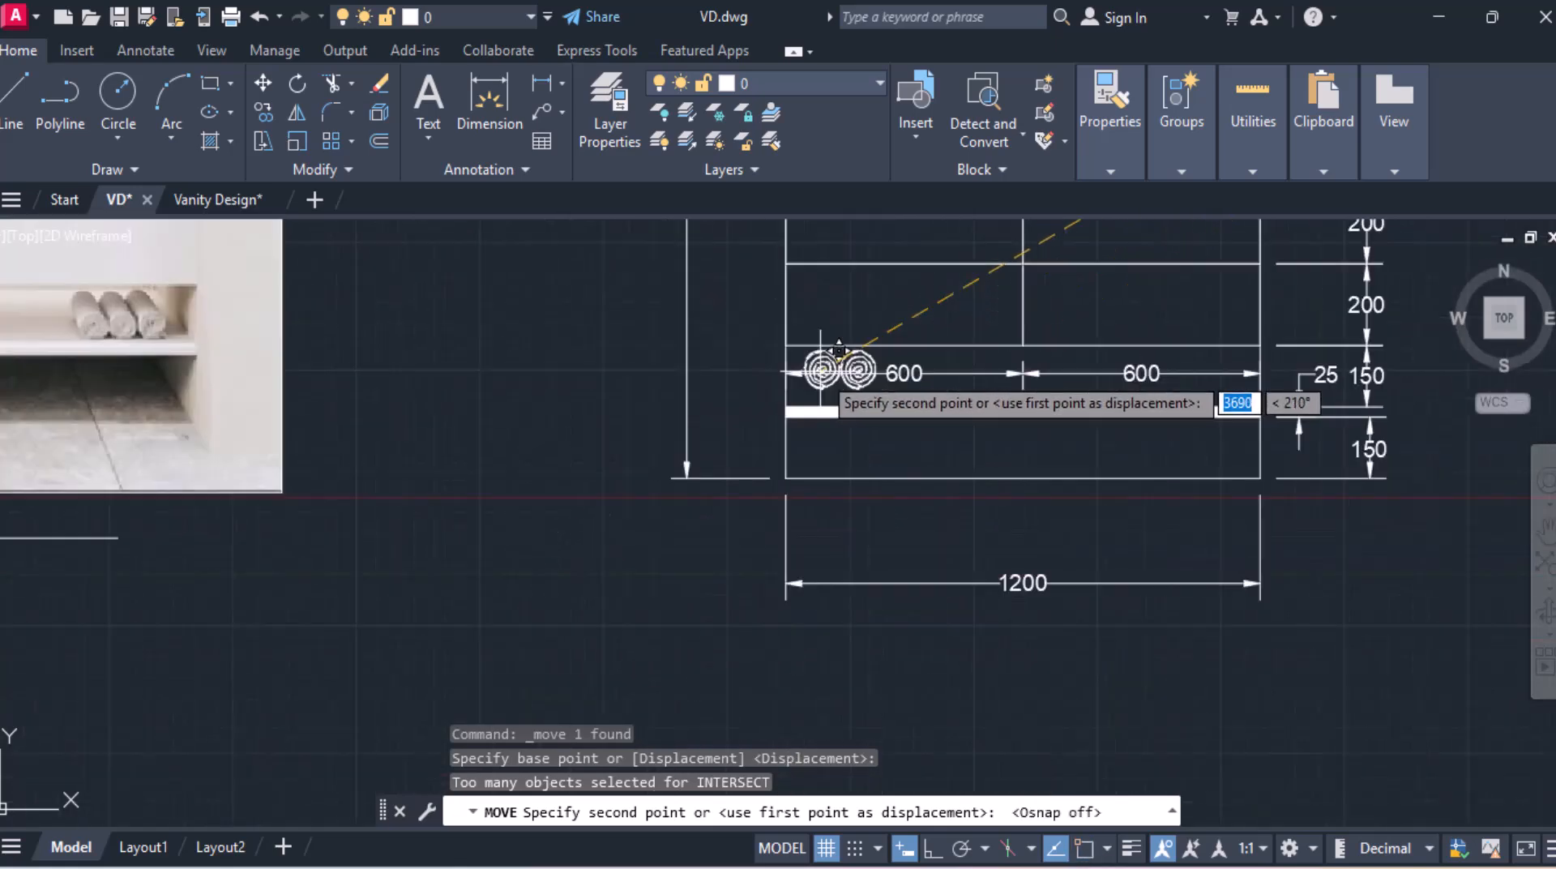
mouse_move(810, 381)
middle_mouse_down()
mouse_move(744, 559)
mouse_move(727, 663)
mouse_move(752, 559)
middle_mouse_up()
scroll(727, 663, "up", 5)
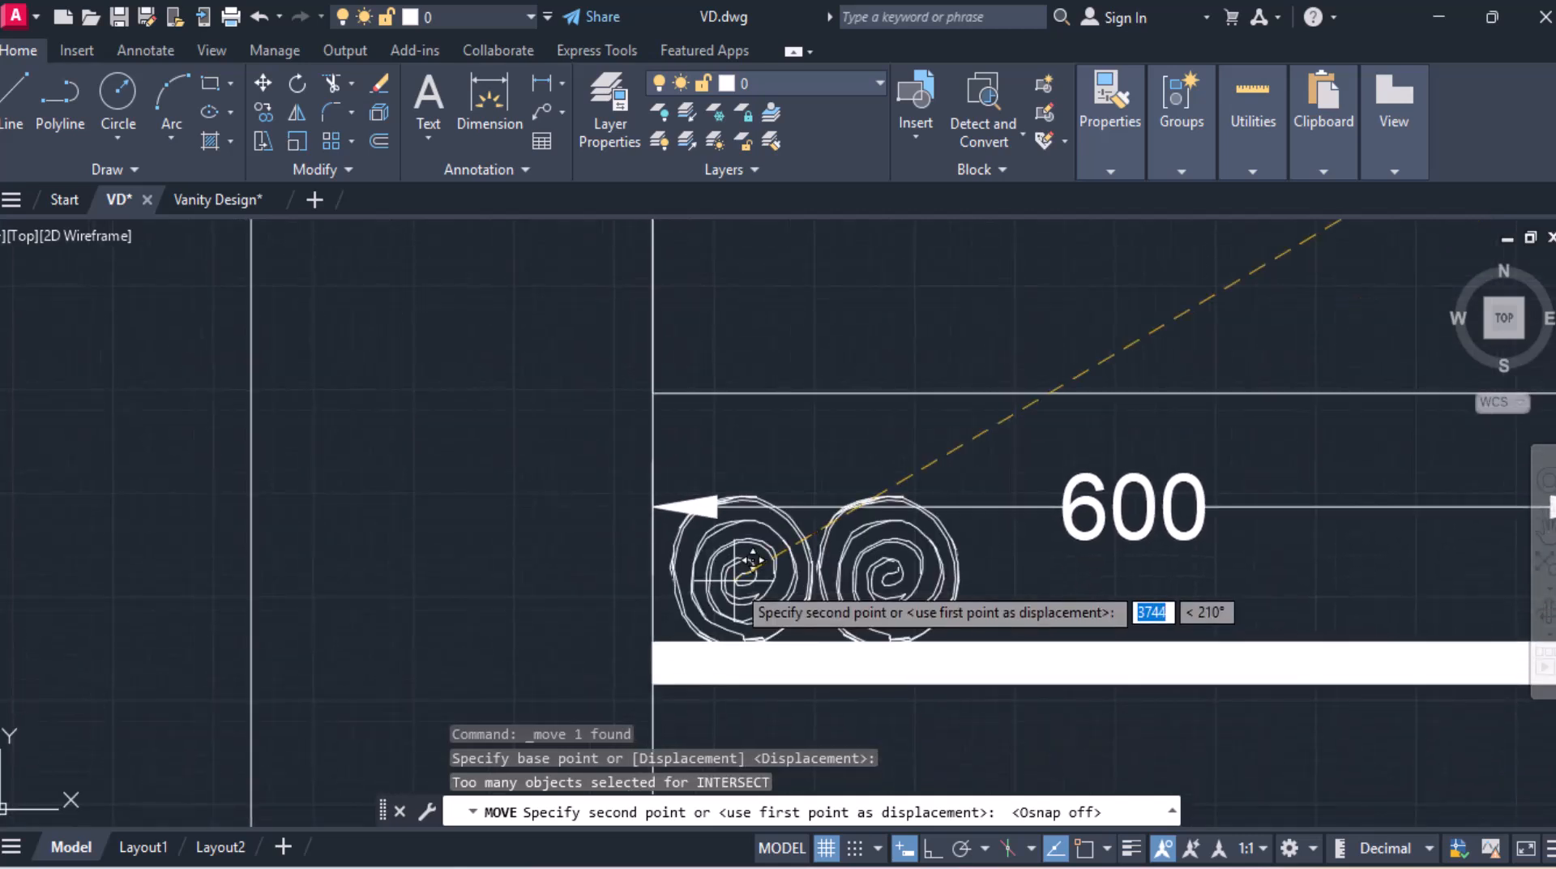
left_click(752, 559)
Step: Move the folded towels block nearer to the vanity elevation
scroll(768, 578, "down", 6)
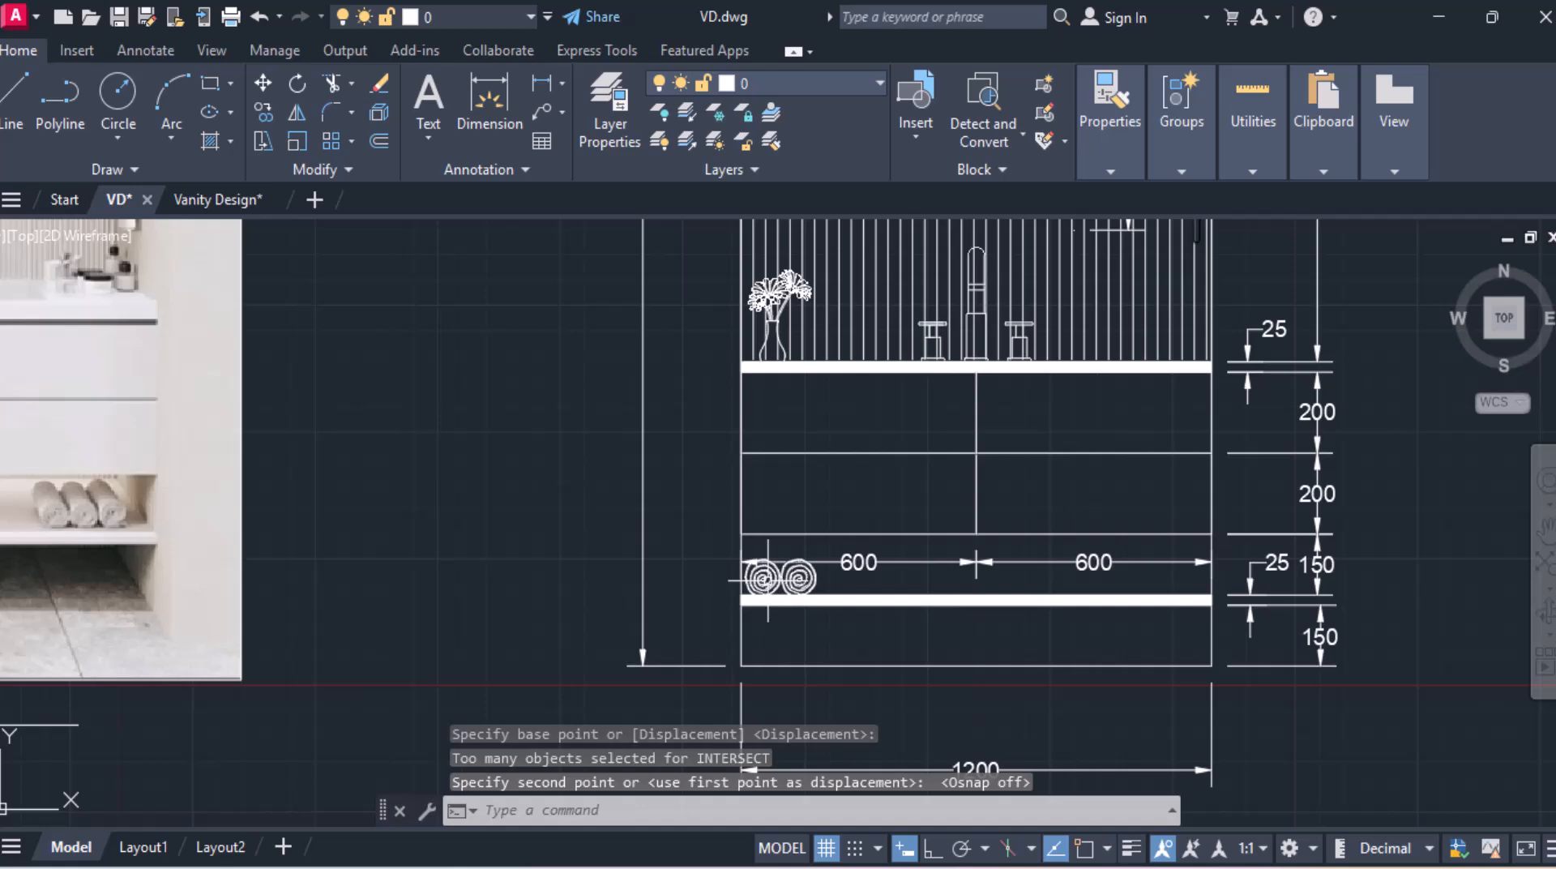
scroll(496, 585, "down", 6)
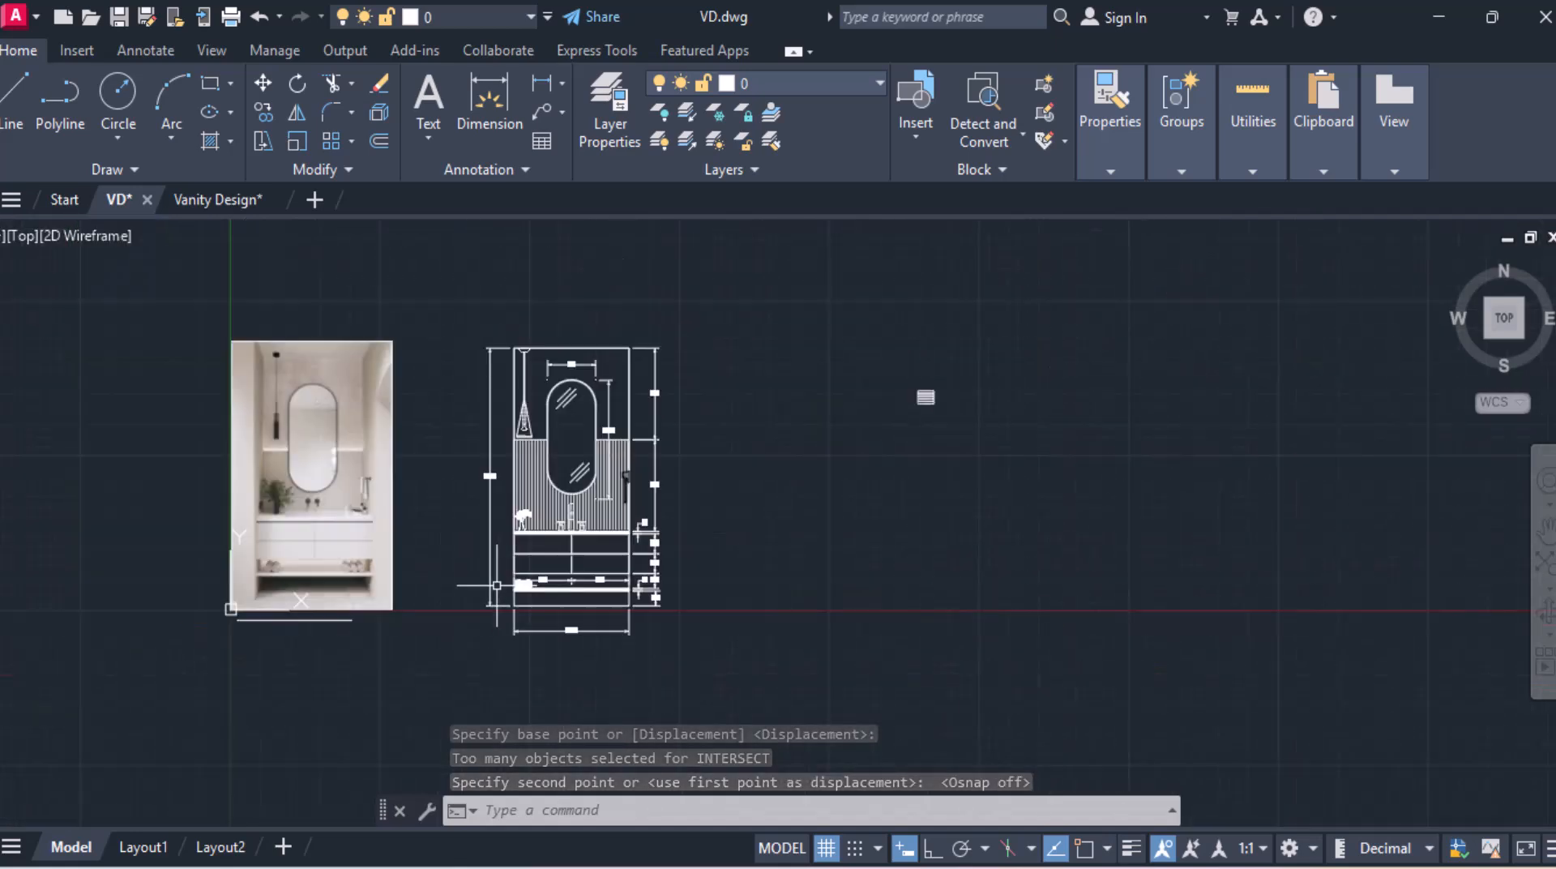
left_click(879, 330)
left_click(1034, 538)
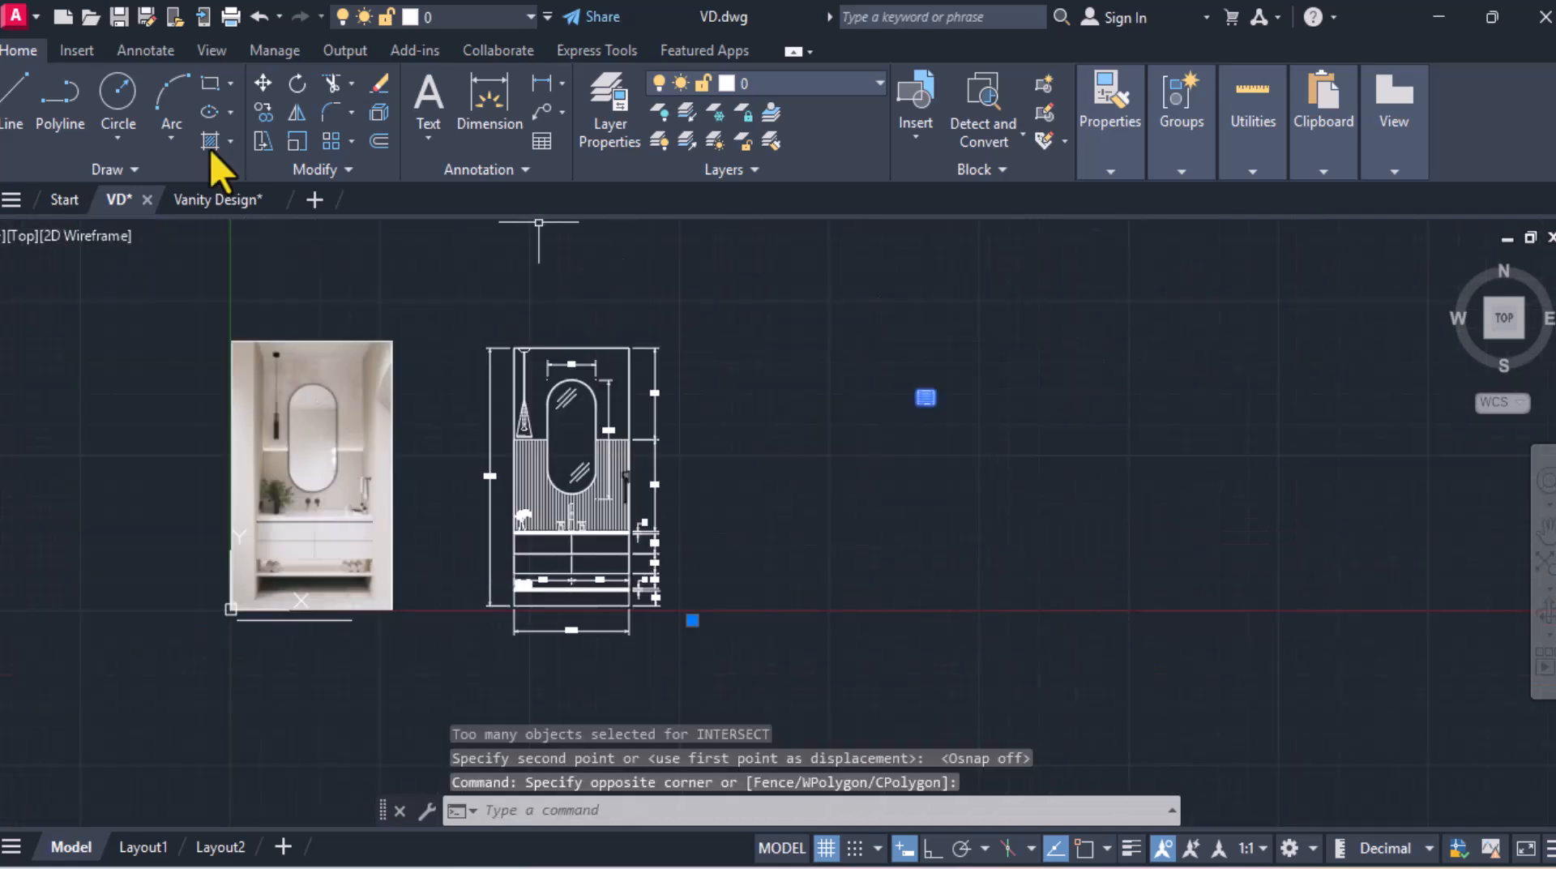
left_click(262, 86)
scroll(1014, 416, "up", 6)
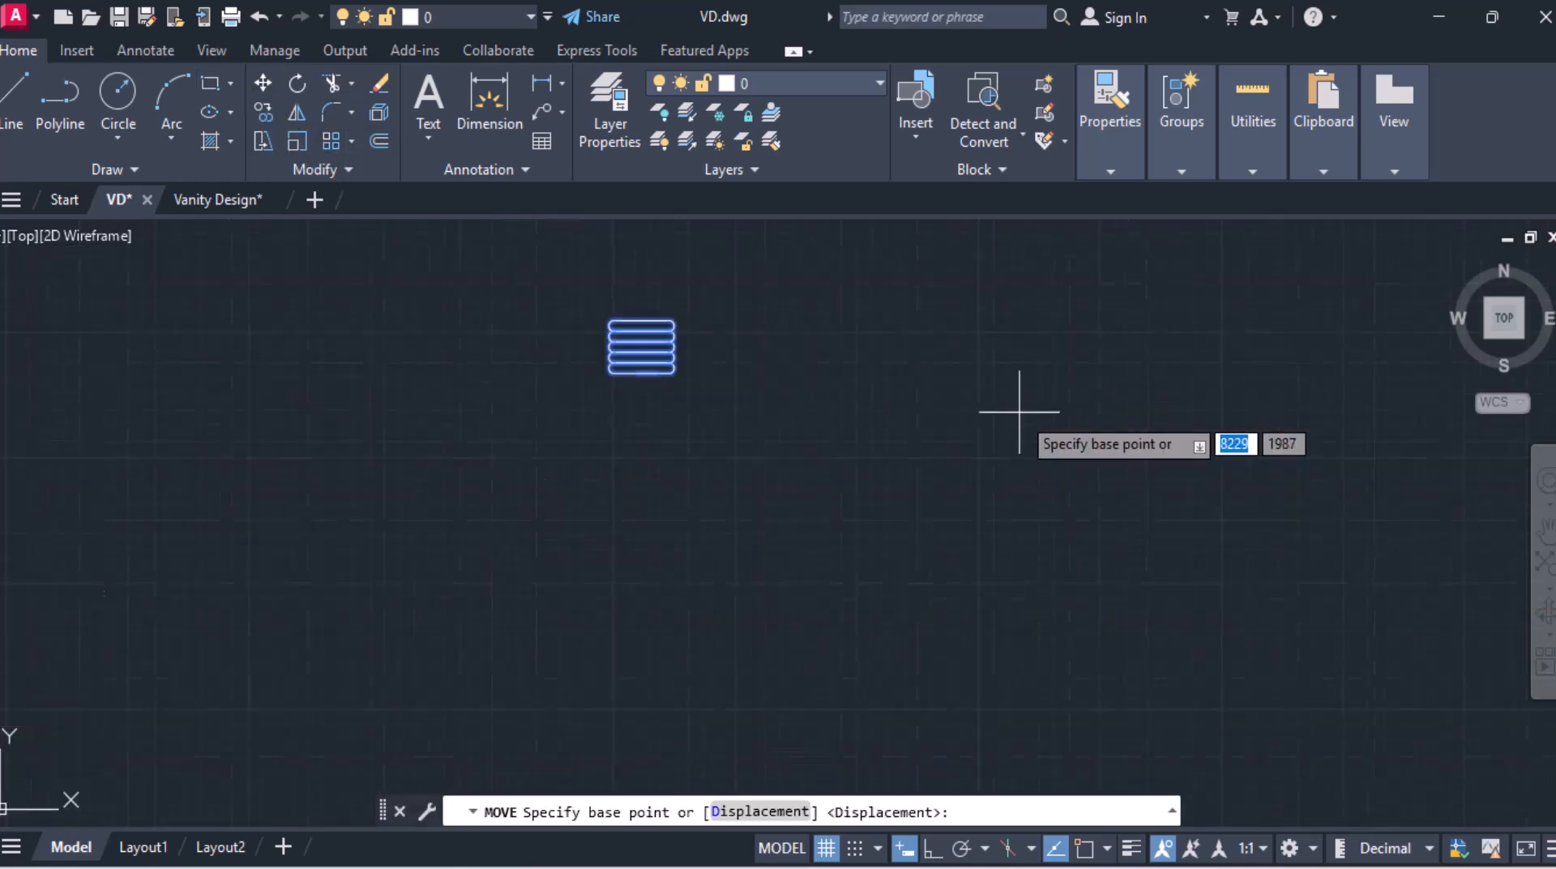
left_click(641, 374)
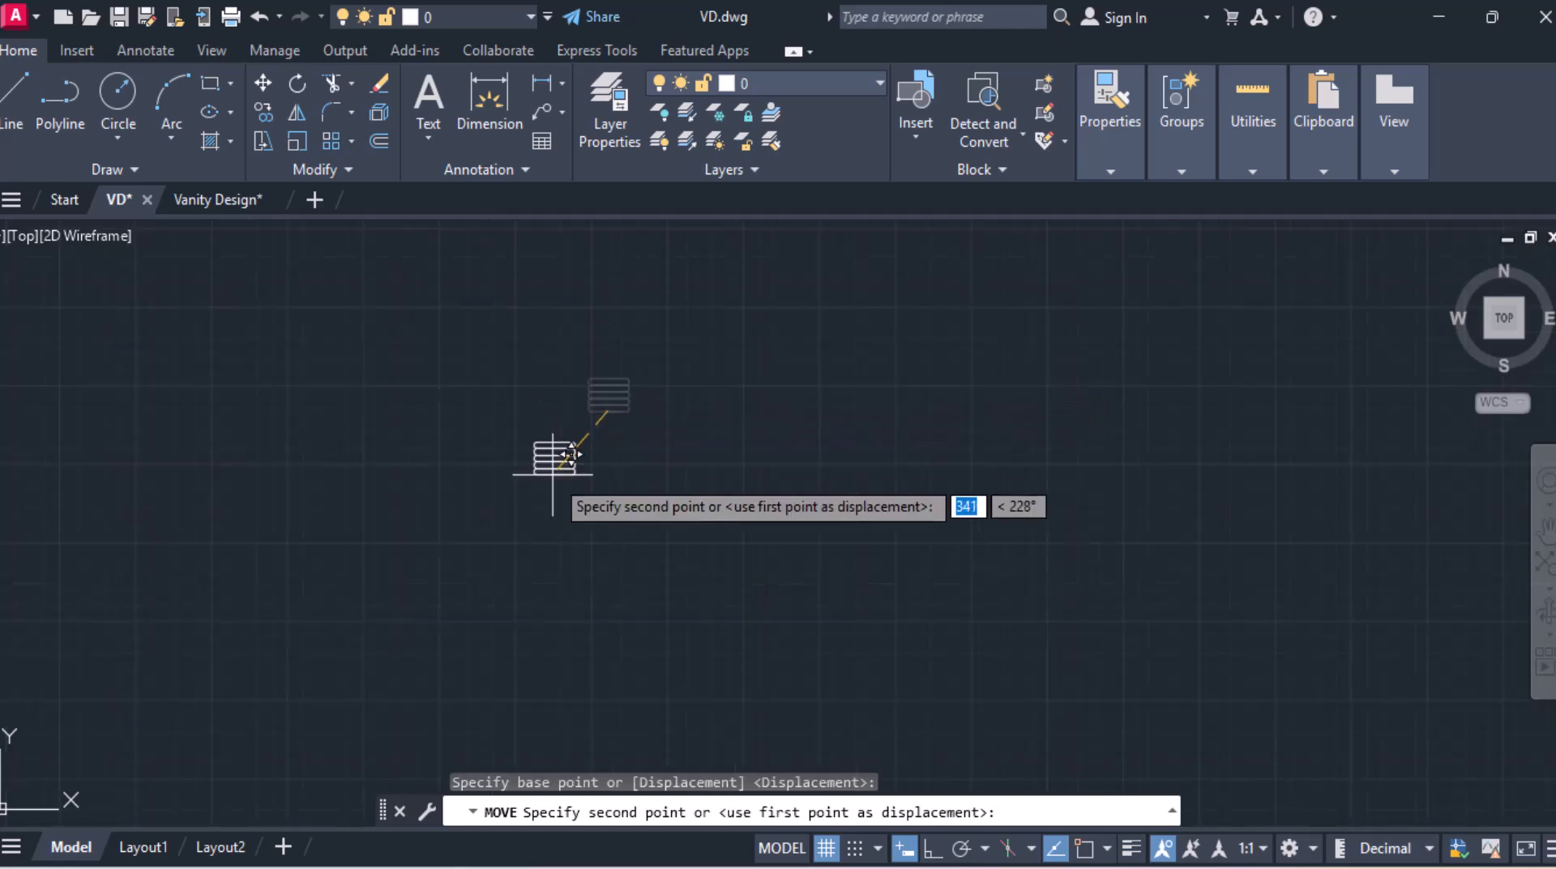
scroll(554, 452, "down", 4)
left_click(373, 516)
Step: Move the folded towels block onto the lower open shelf at its right end
left_click(296, 427)
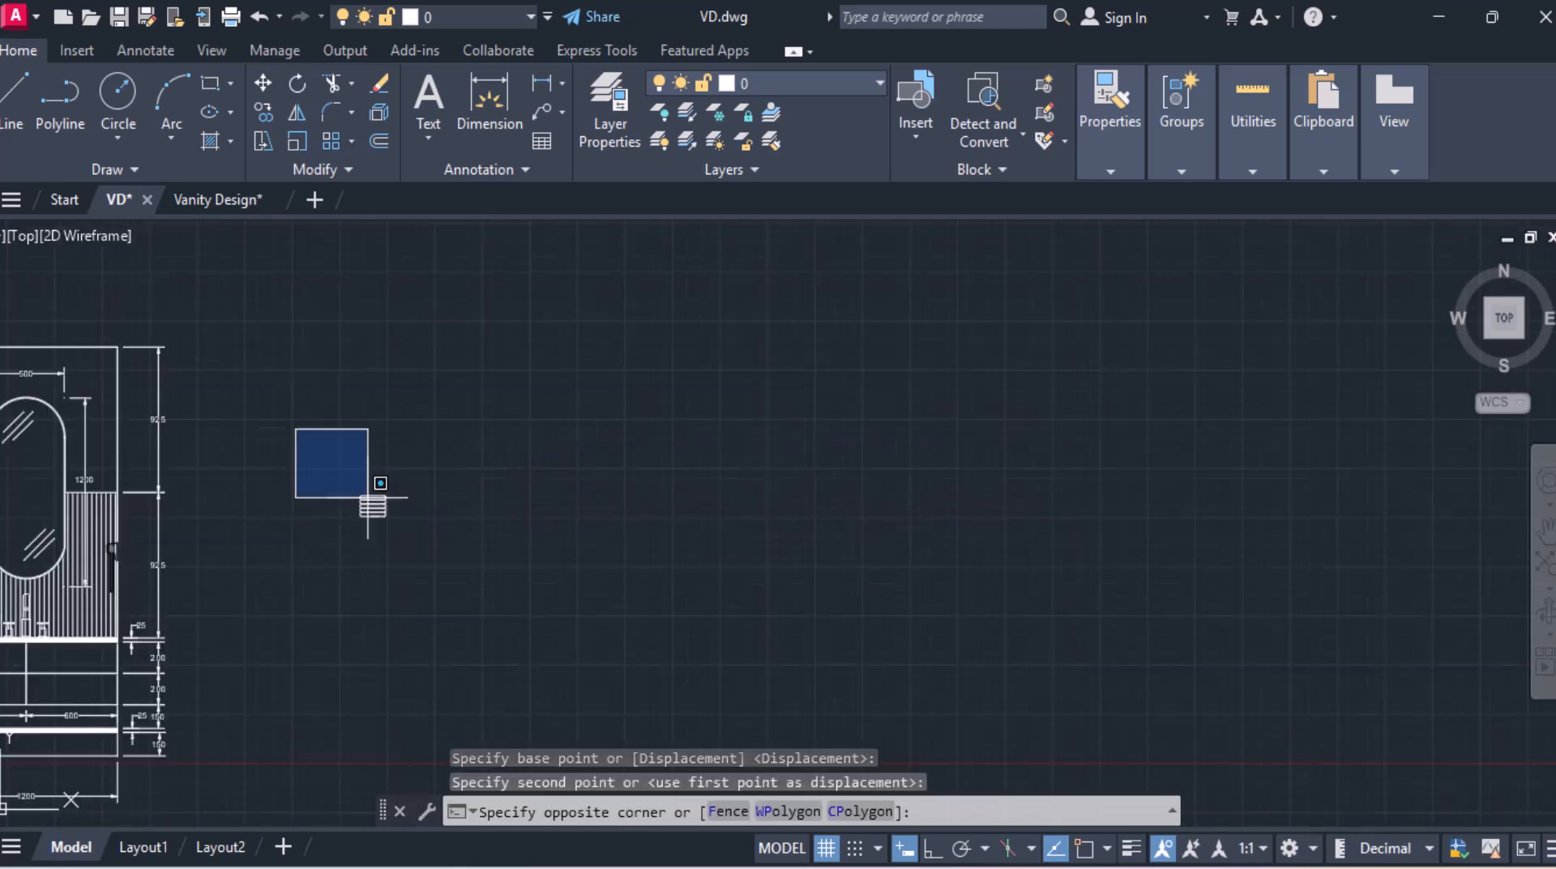
left_click(502, 617)
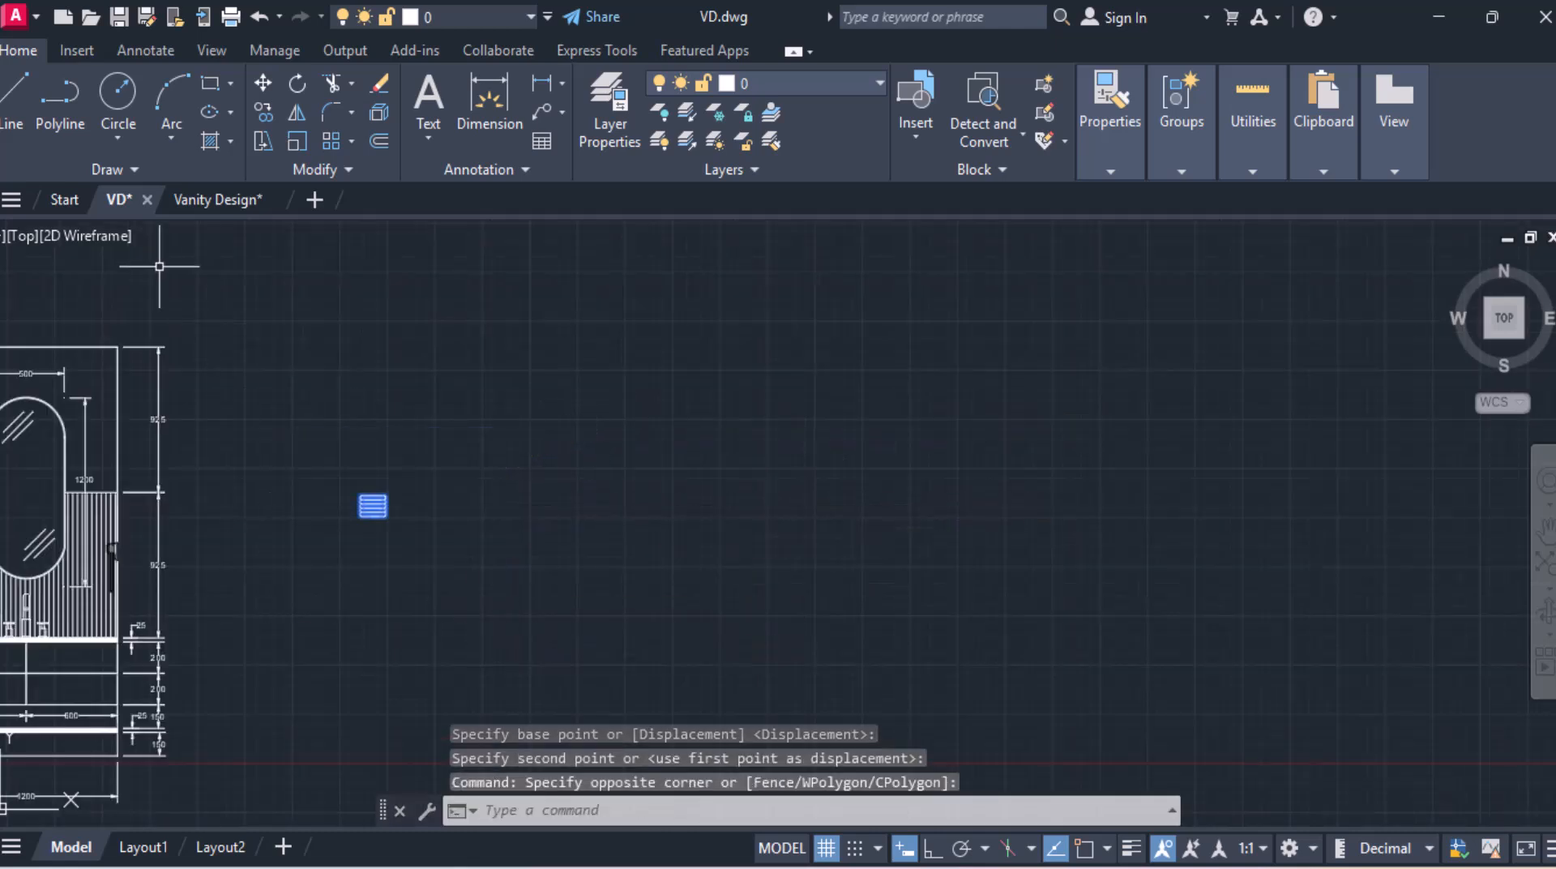
left_click(260, 89)
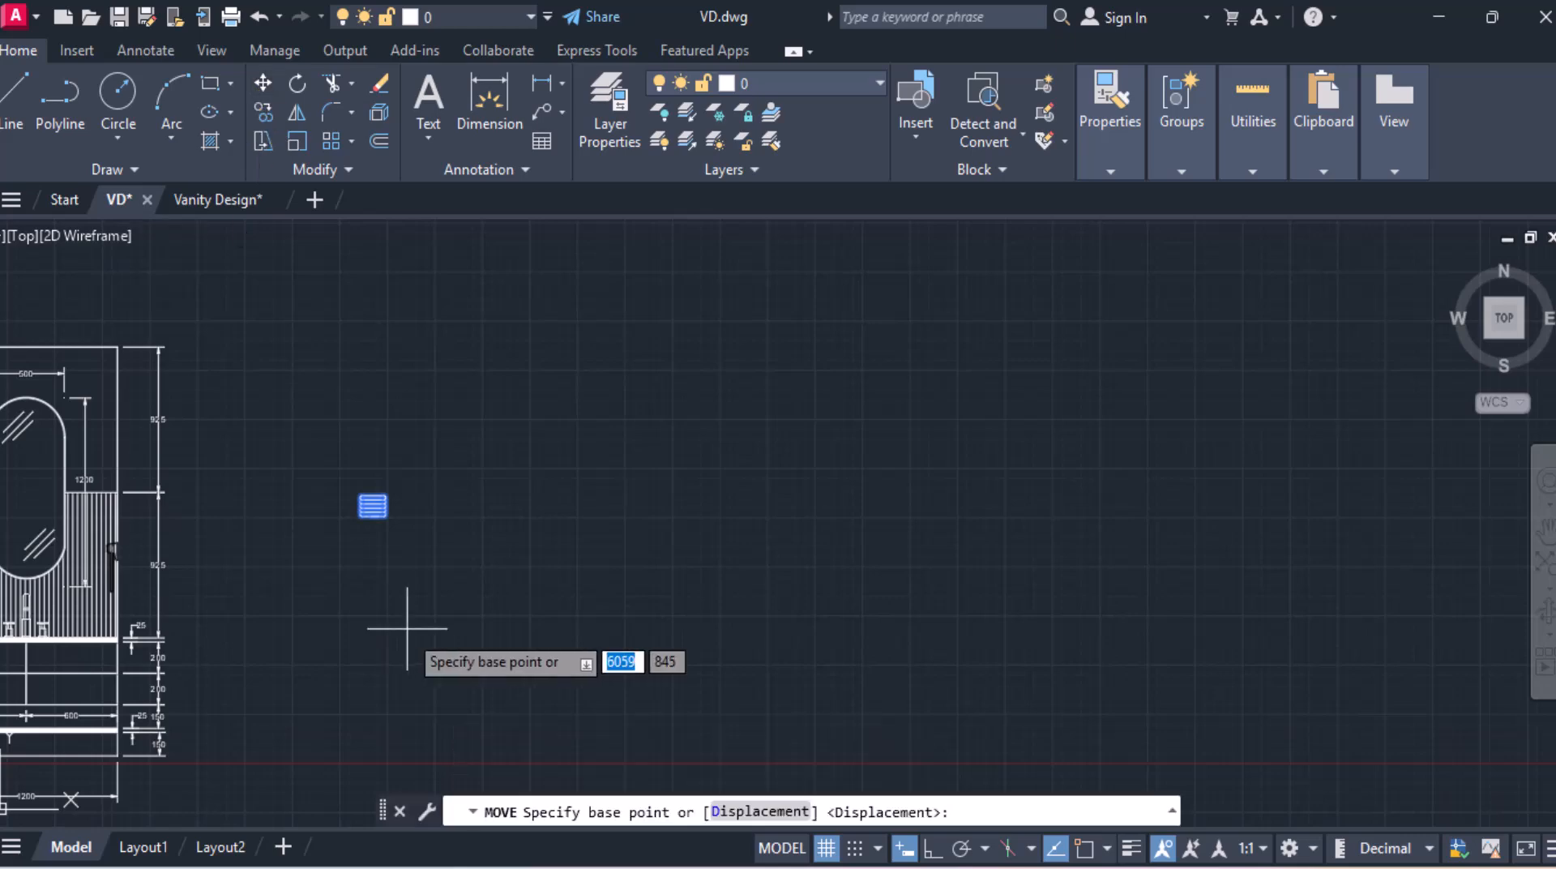
left_click(377, 516)
middle_click_drag(304, 621, 861, 365)
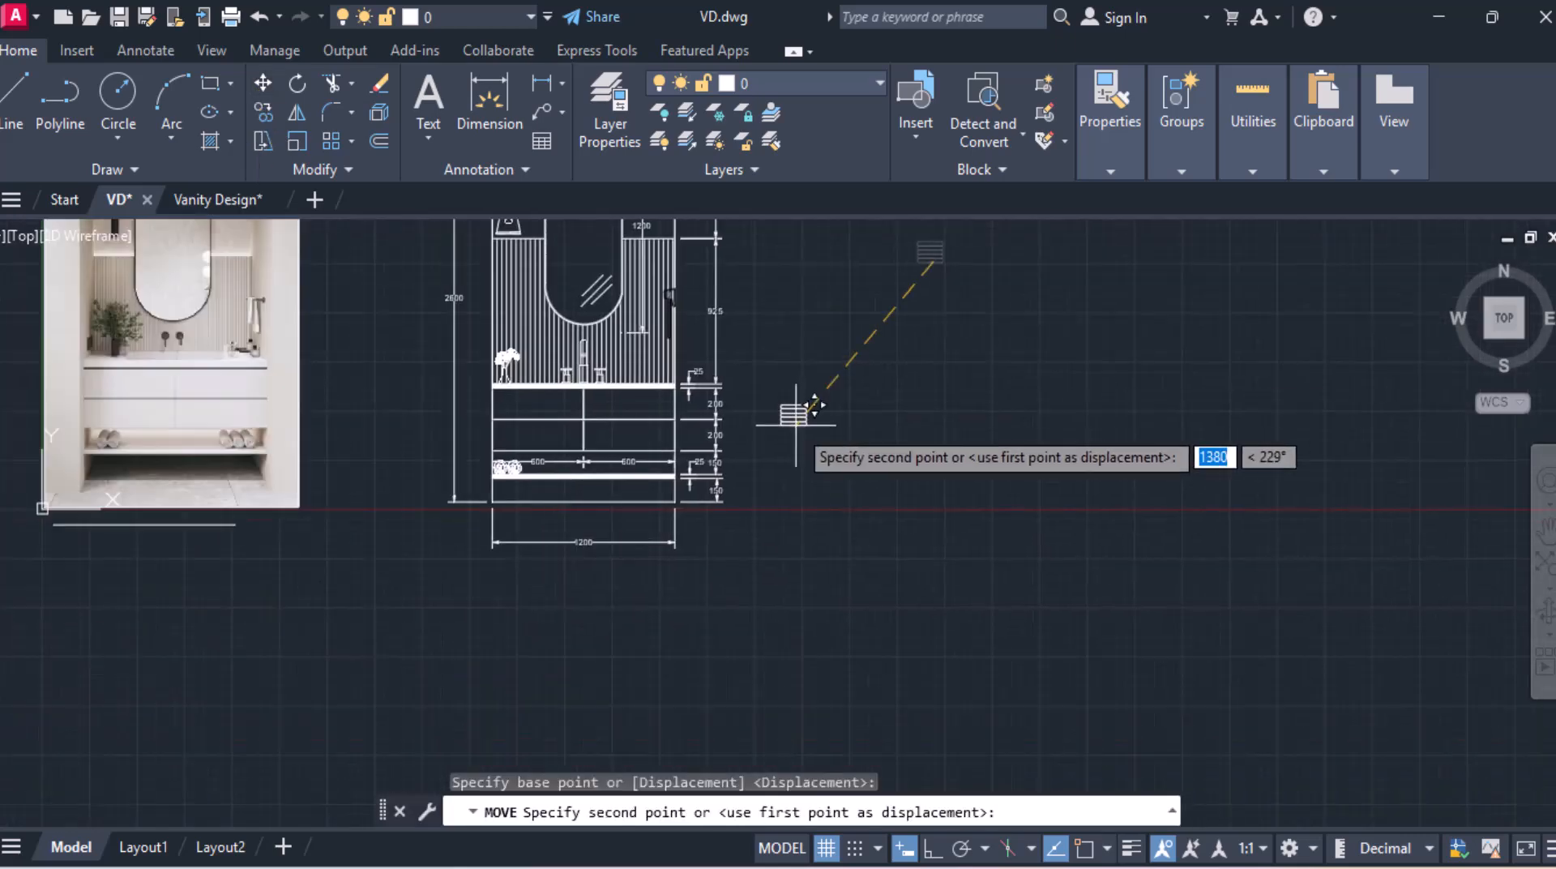
scroll(704, 469, "up", 8)
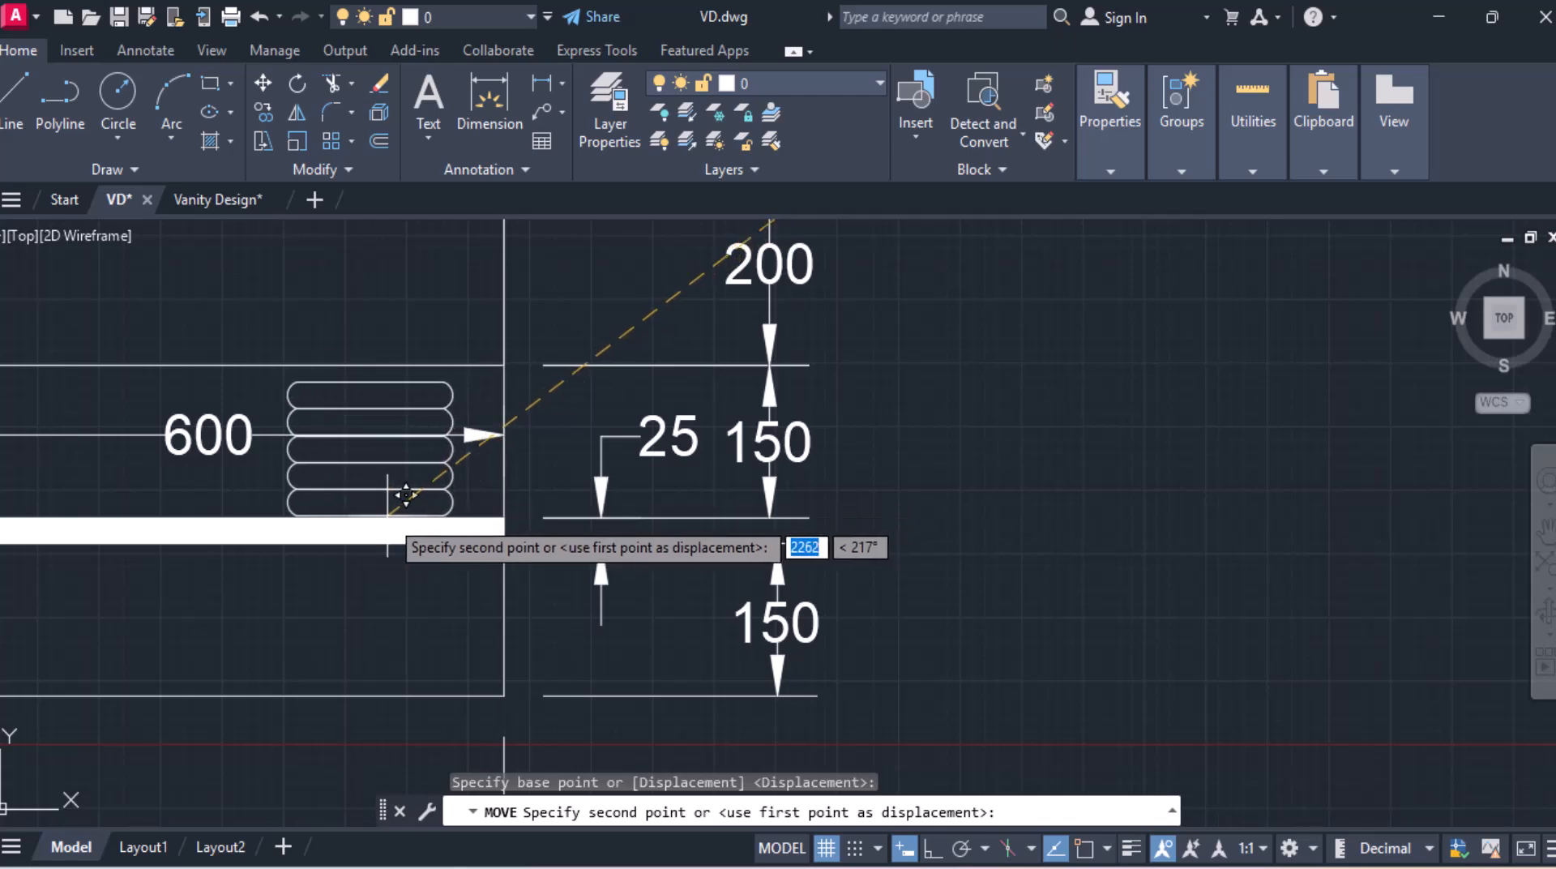
left_click(406, 495)
scroll(731, 573, "down", 6)
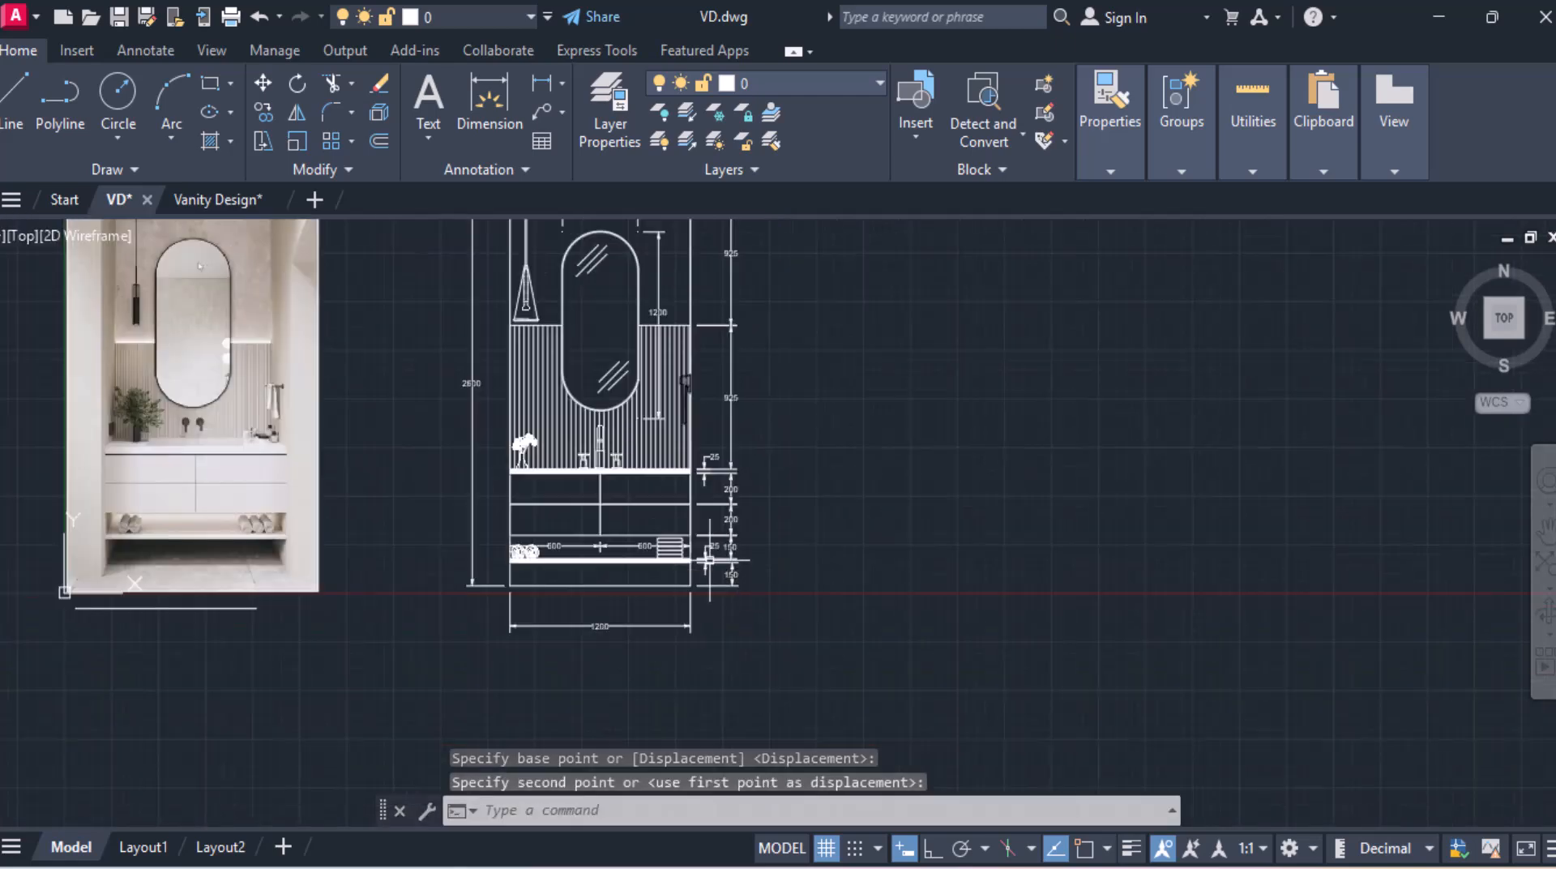
middle_click_drag(709, 561, 945, 648)
Step: Compare the elevation with the finished Vanity Design drawing, then return to the VD drawing
scroll(854, 570, "up", 3)
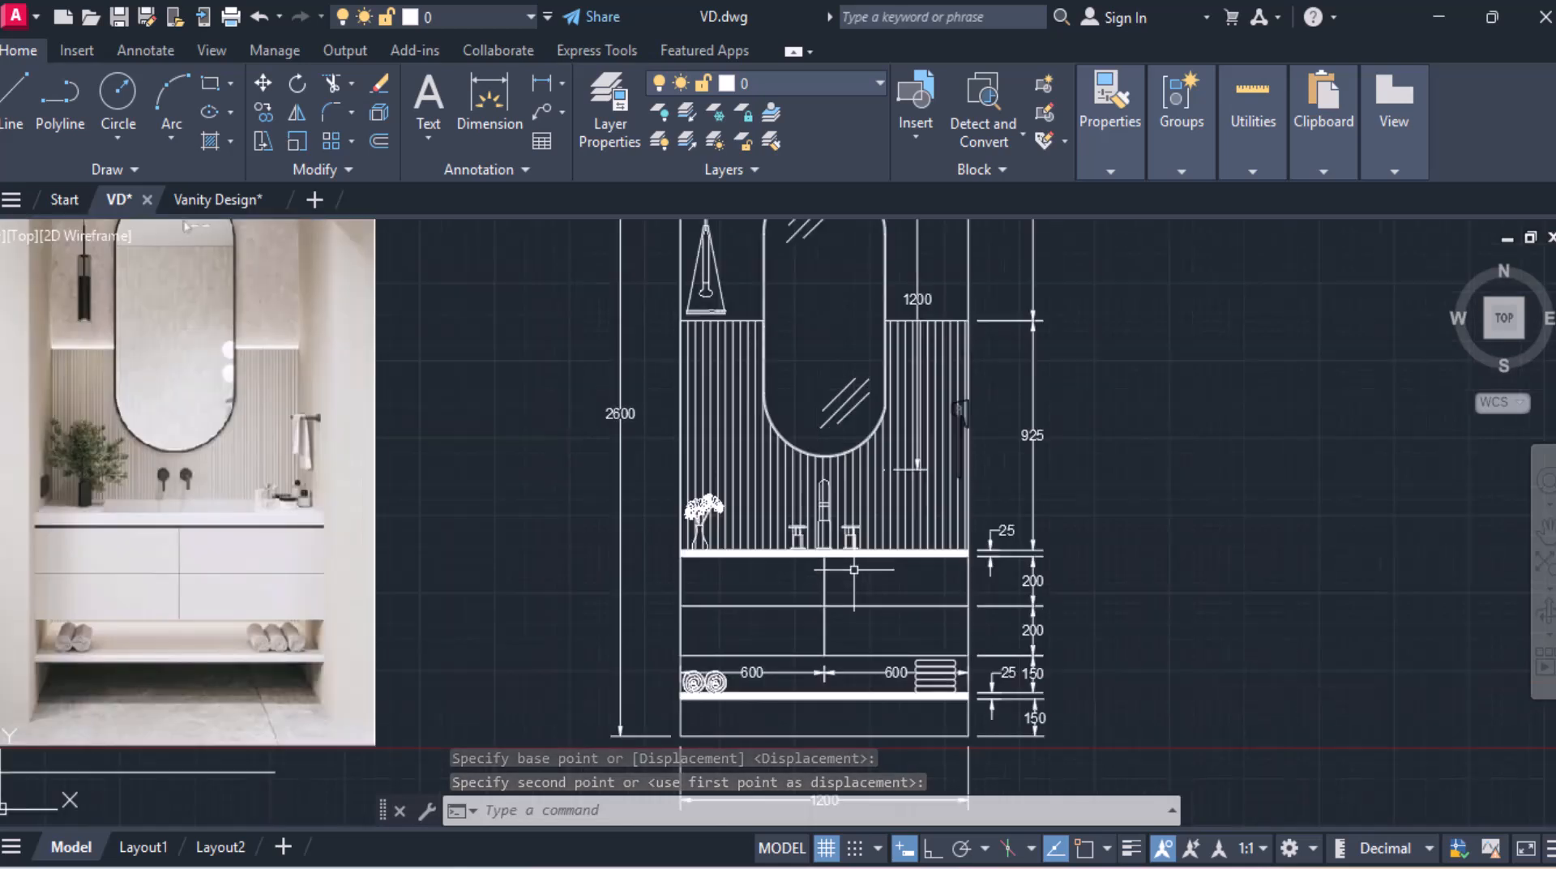
scroll(854, 569, "down", 2)
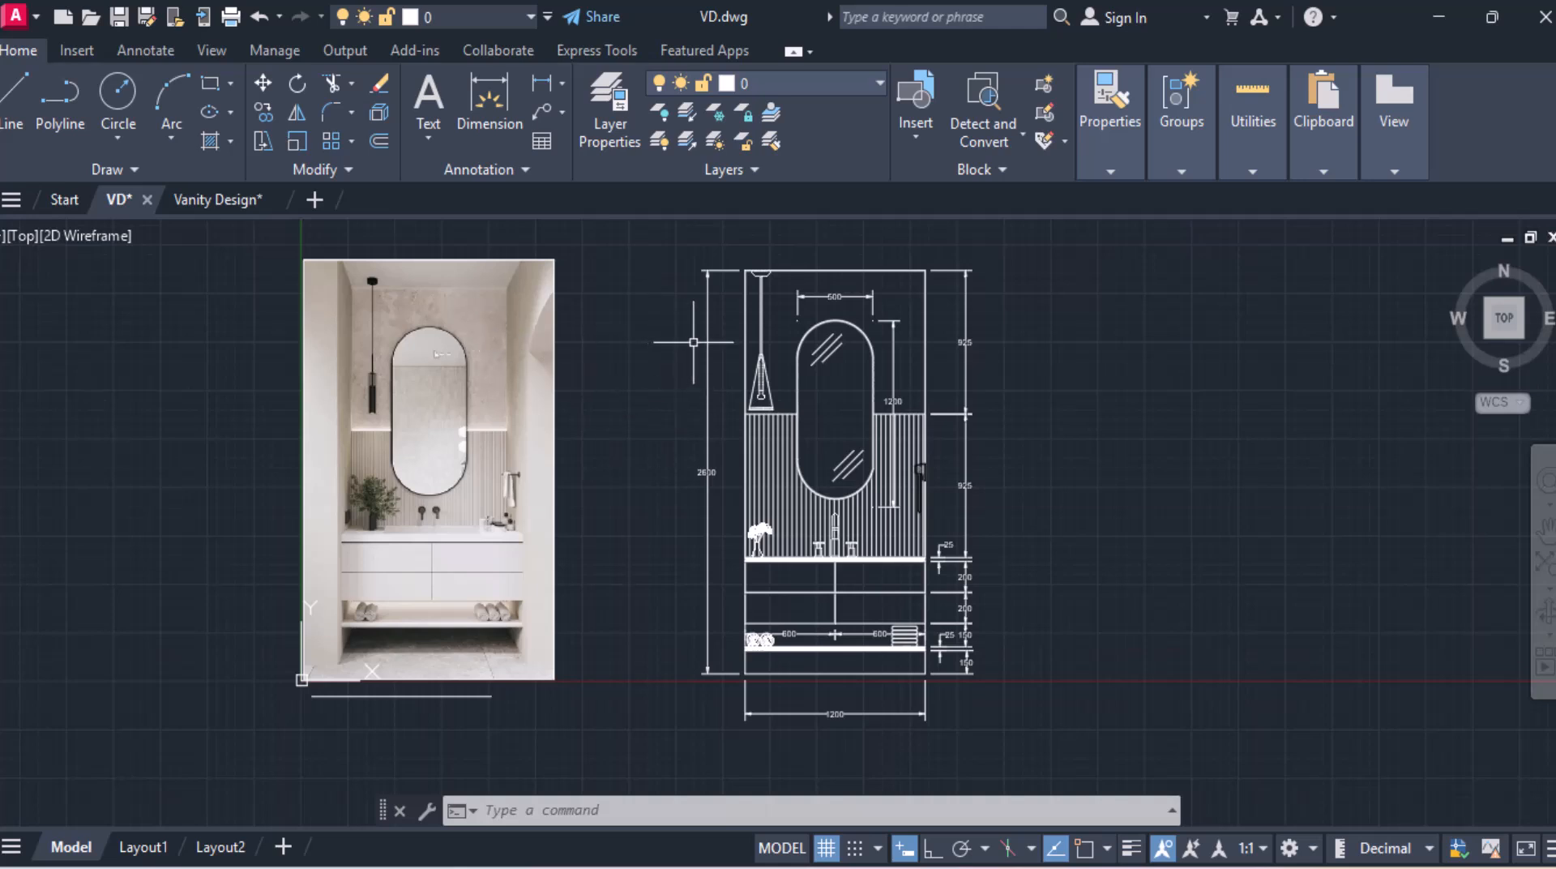
left_click(204, 197)
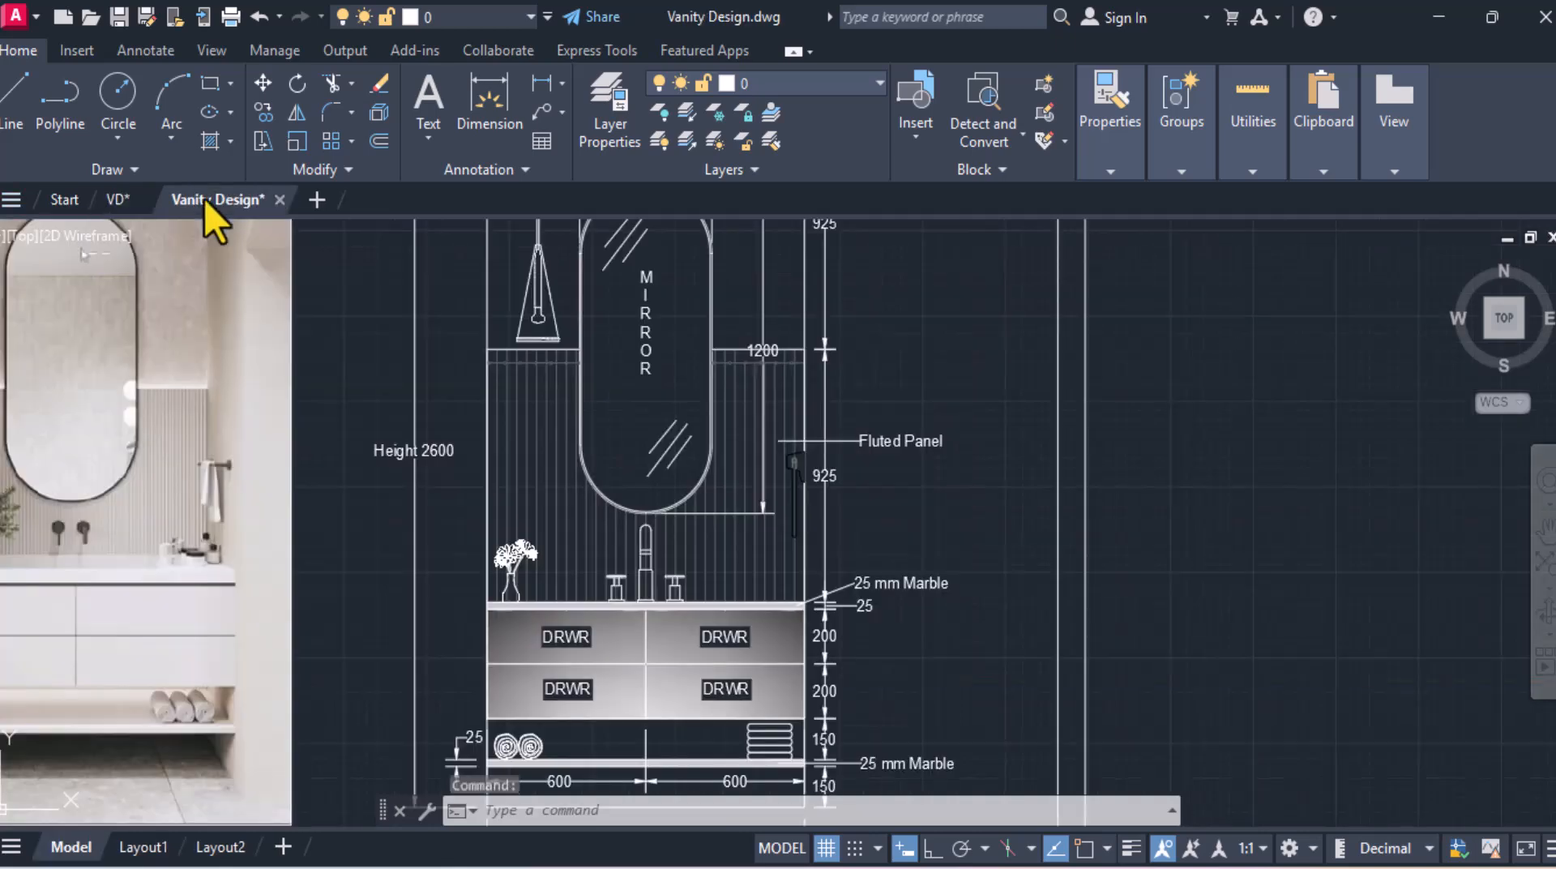
scroll(1106, 539, "down", 2)
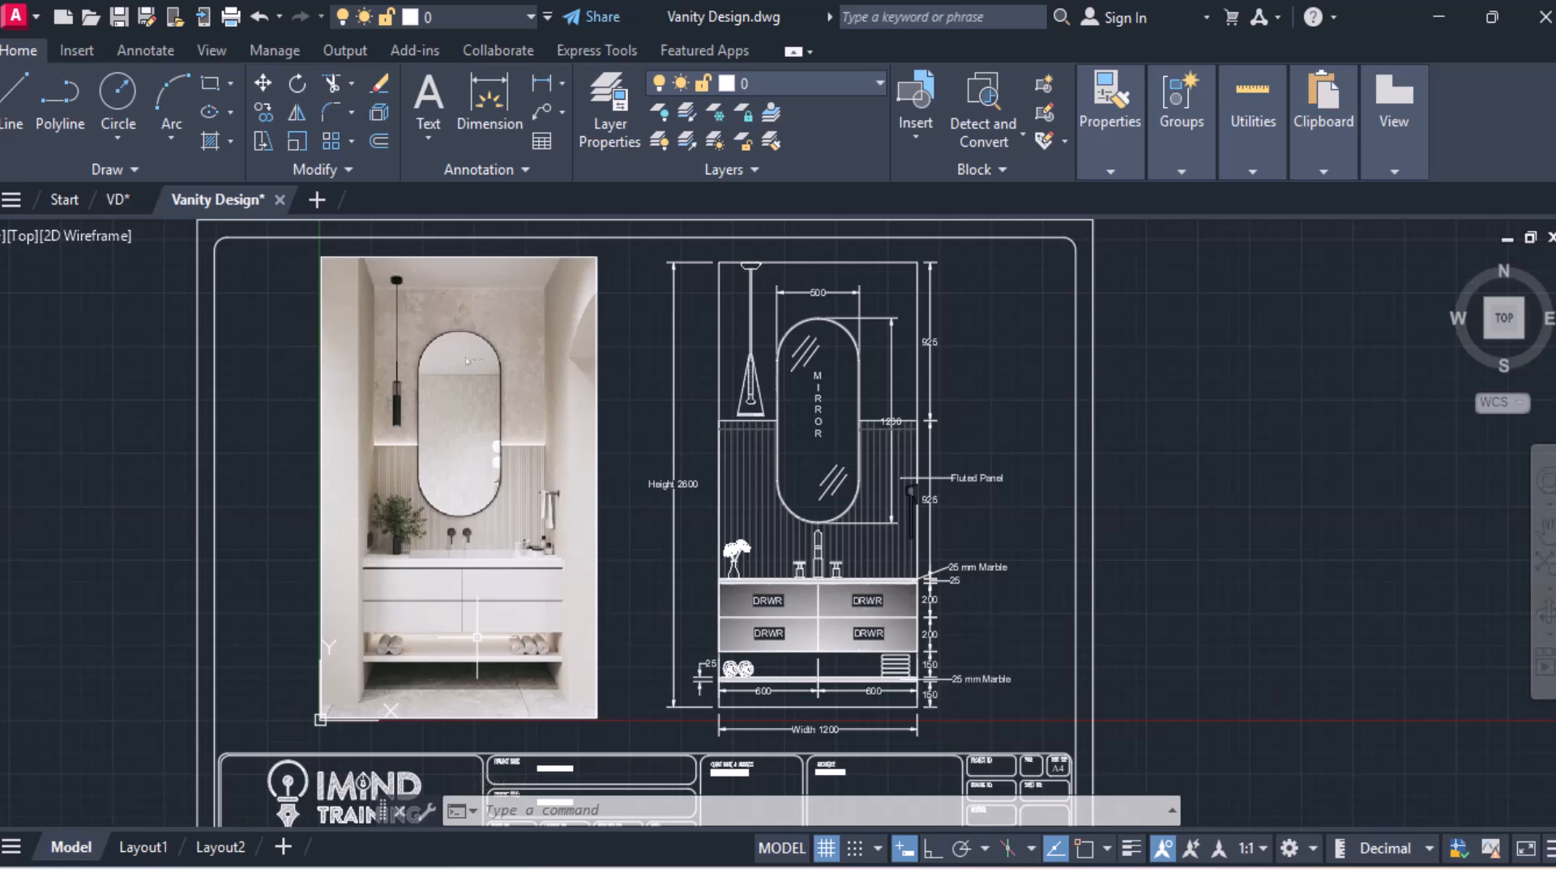
left_click(117, 200)
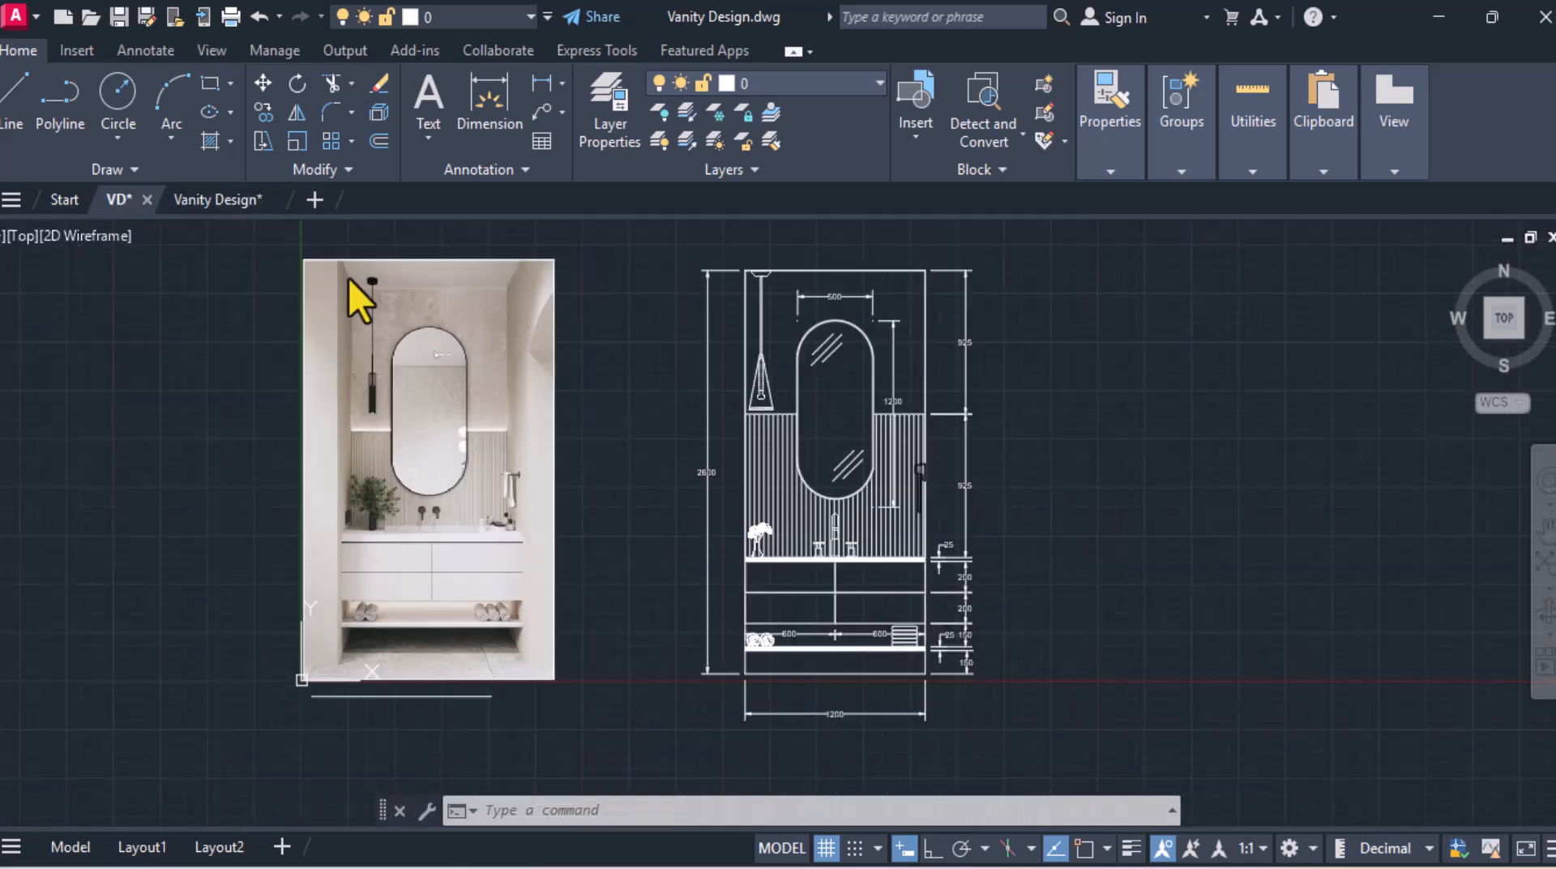